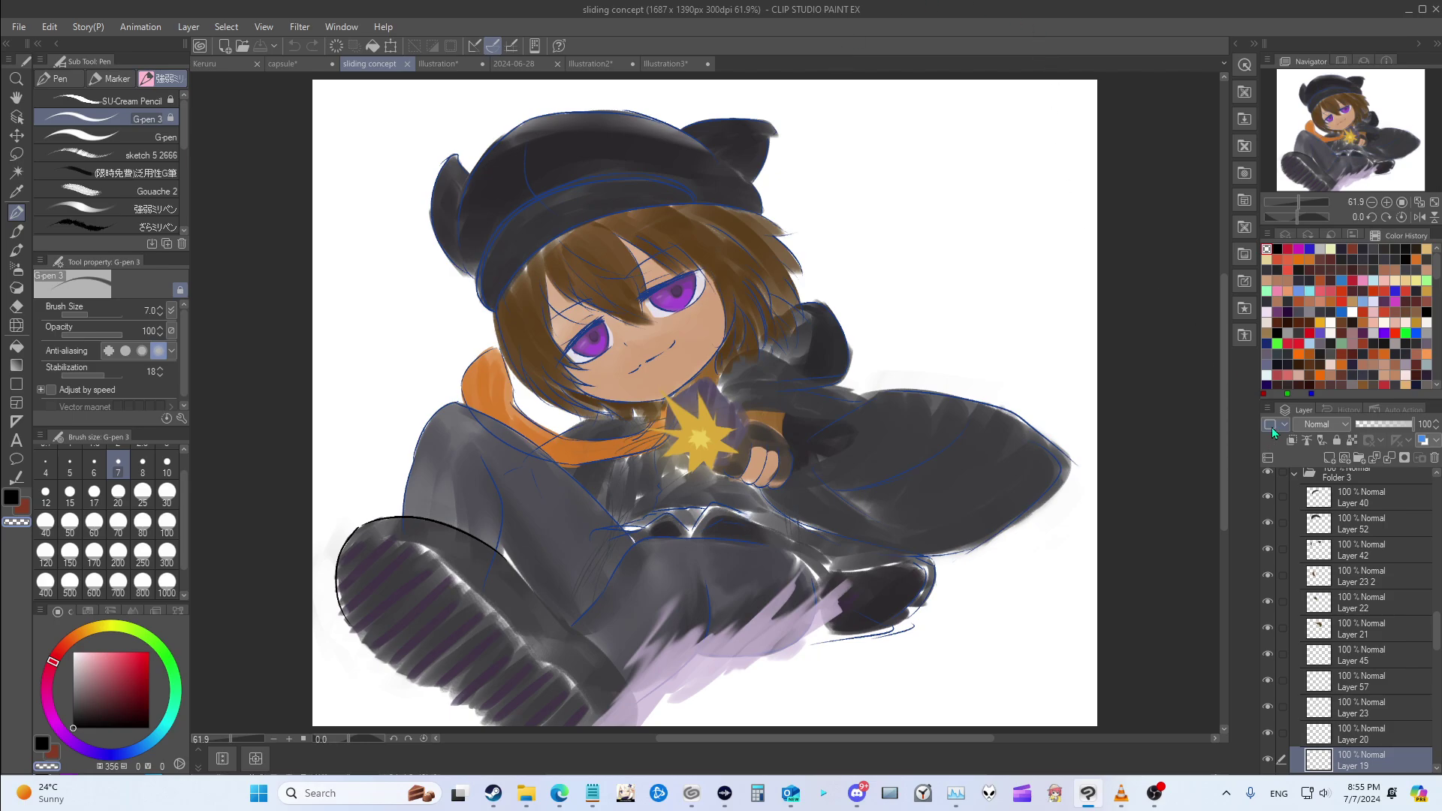
# Step: Hide Folder 3 to examine the line sketch without its layers, and show the folder again
pyautogui.scroll(1, 1285, 504)
pyautogui.click(1268, 492)
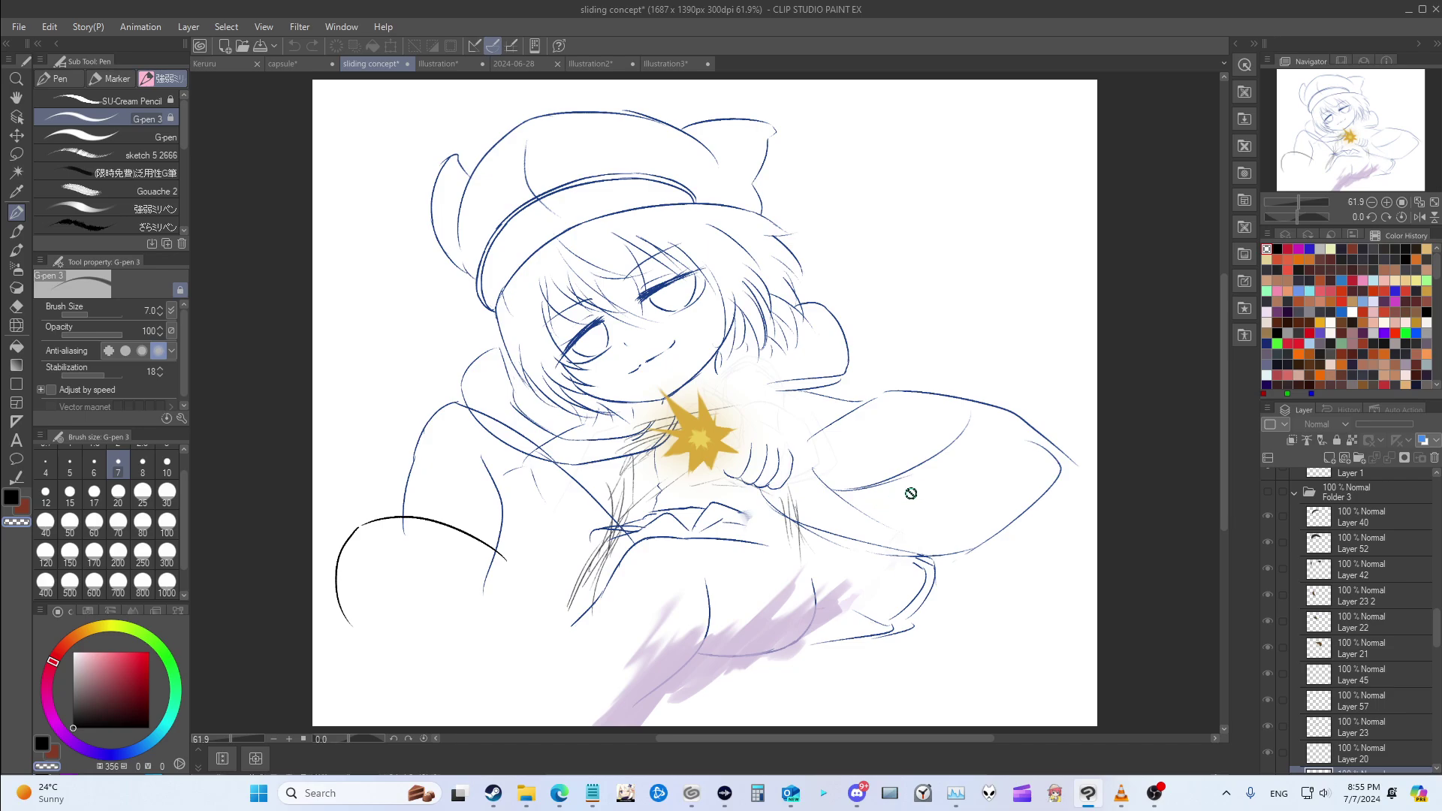
pyautogui.click(1267, 492)
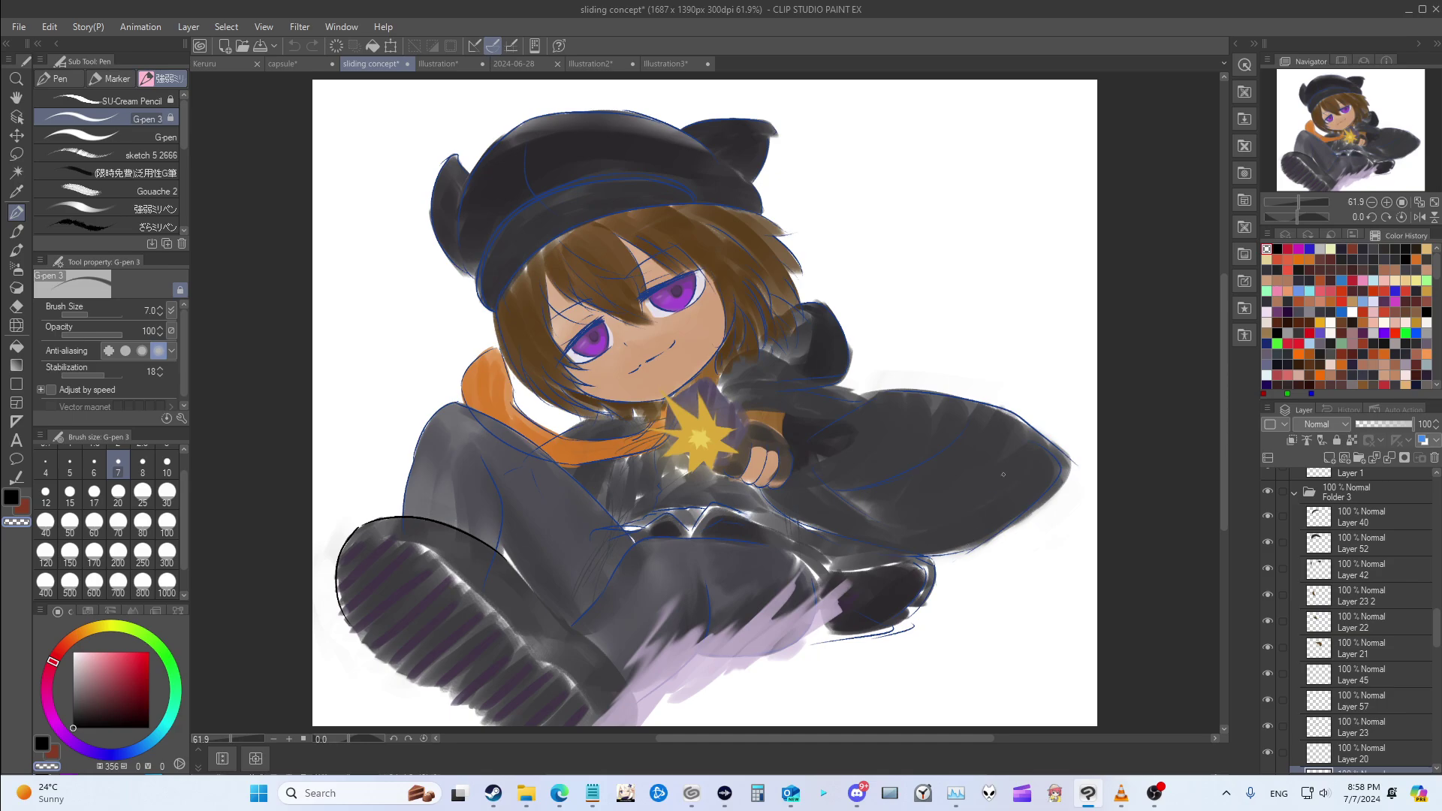
# Step: Switch to the capsule document and examine the Smug Force key art around the sliding character
pyautogui.click(299, 66)
pyautogui.scroll(-2, 1004, 475)
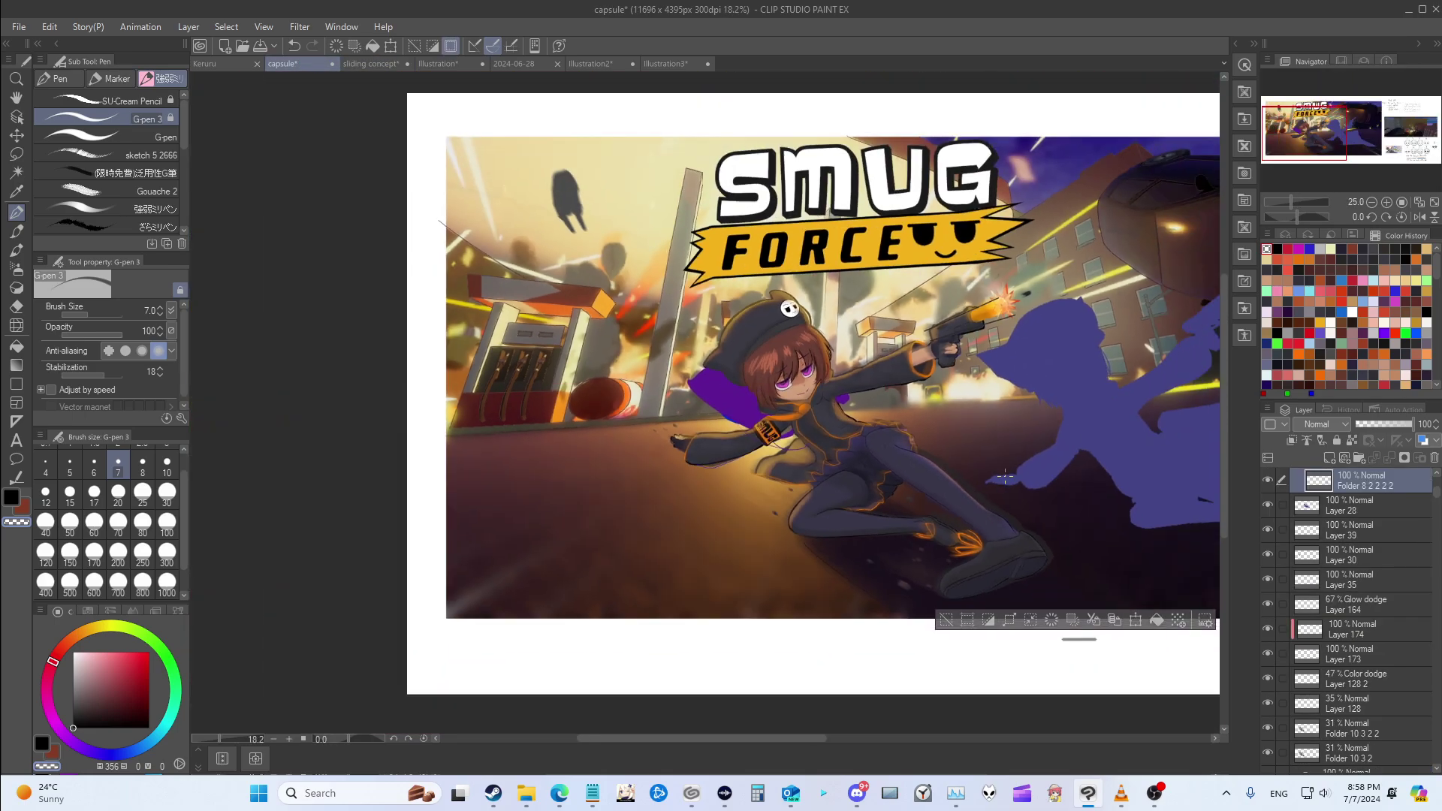
pyautogui.hscroll(3, 808, 743)
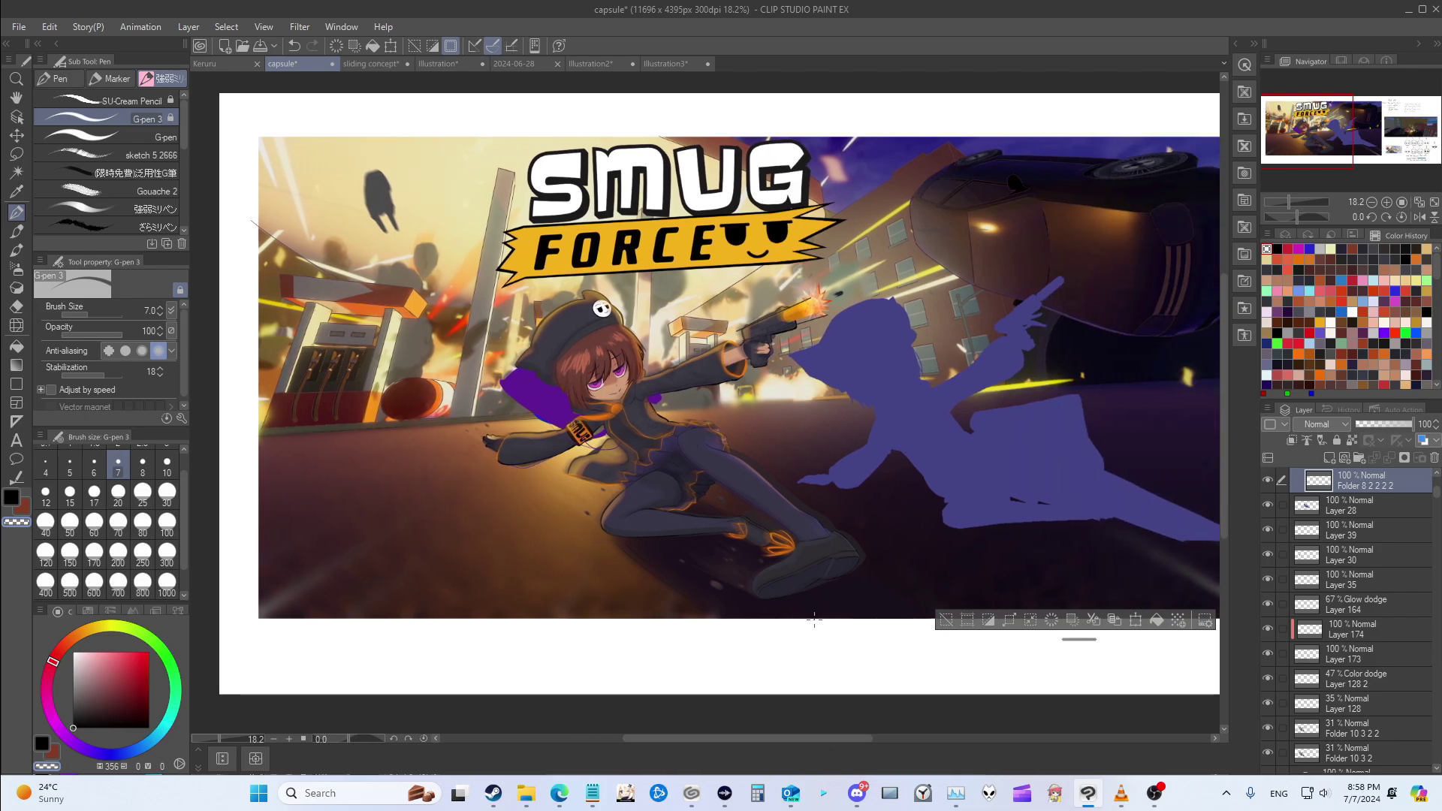
pyautogui.scroll(2, 813, 619)
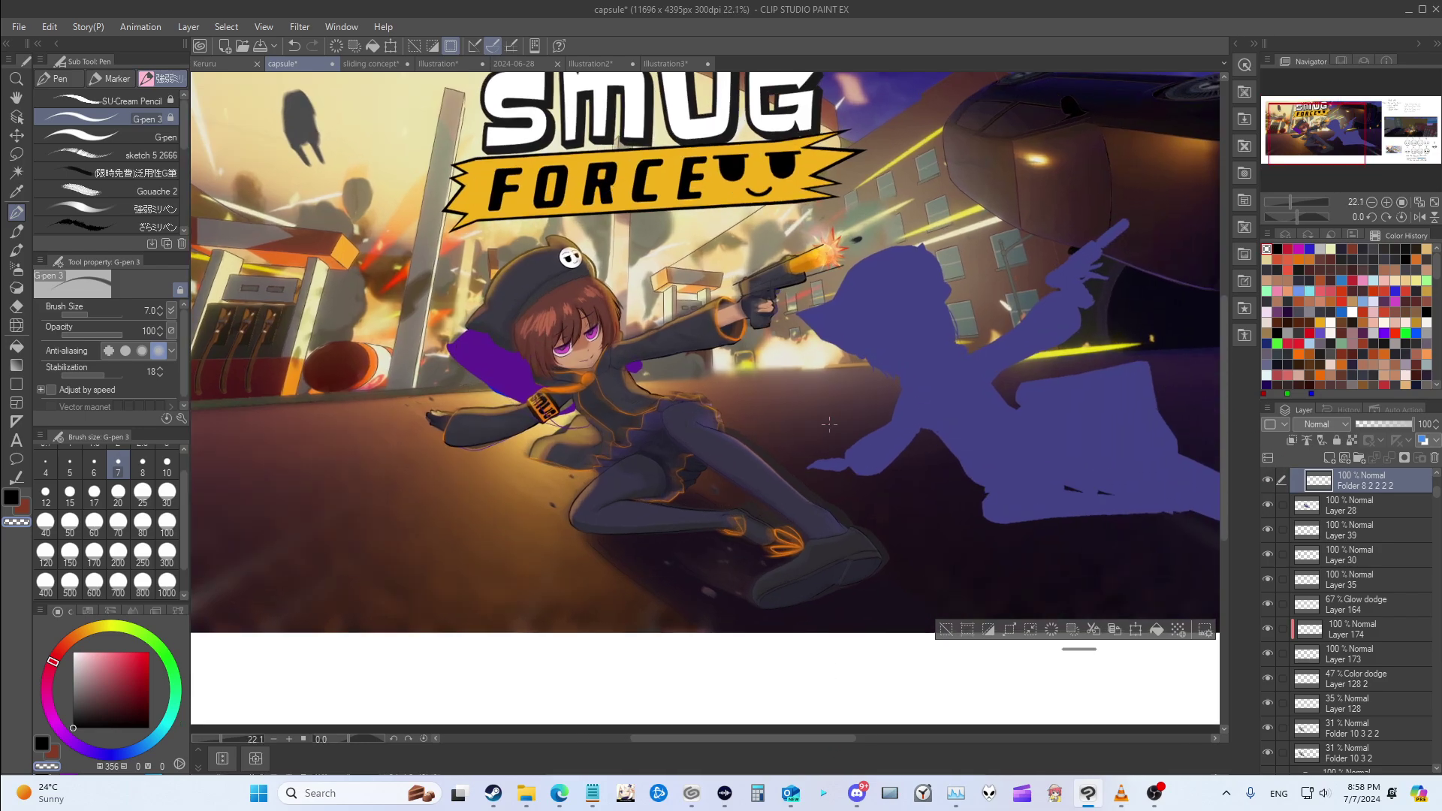
# Step: Close the capsule document without saving its changes
pyautogui.click(358, 71)
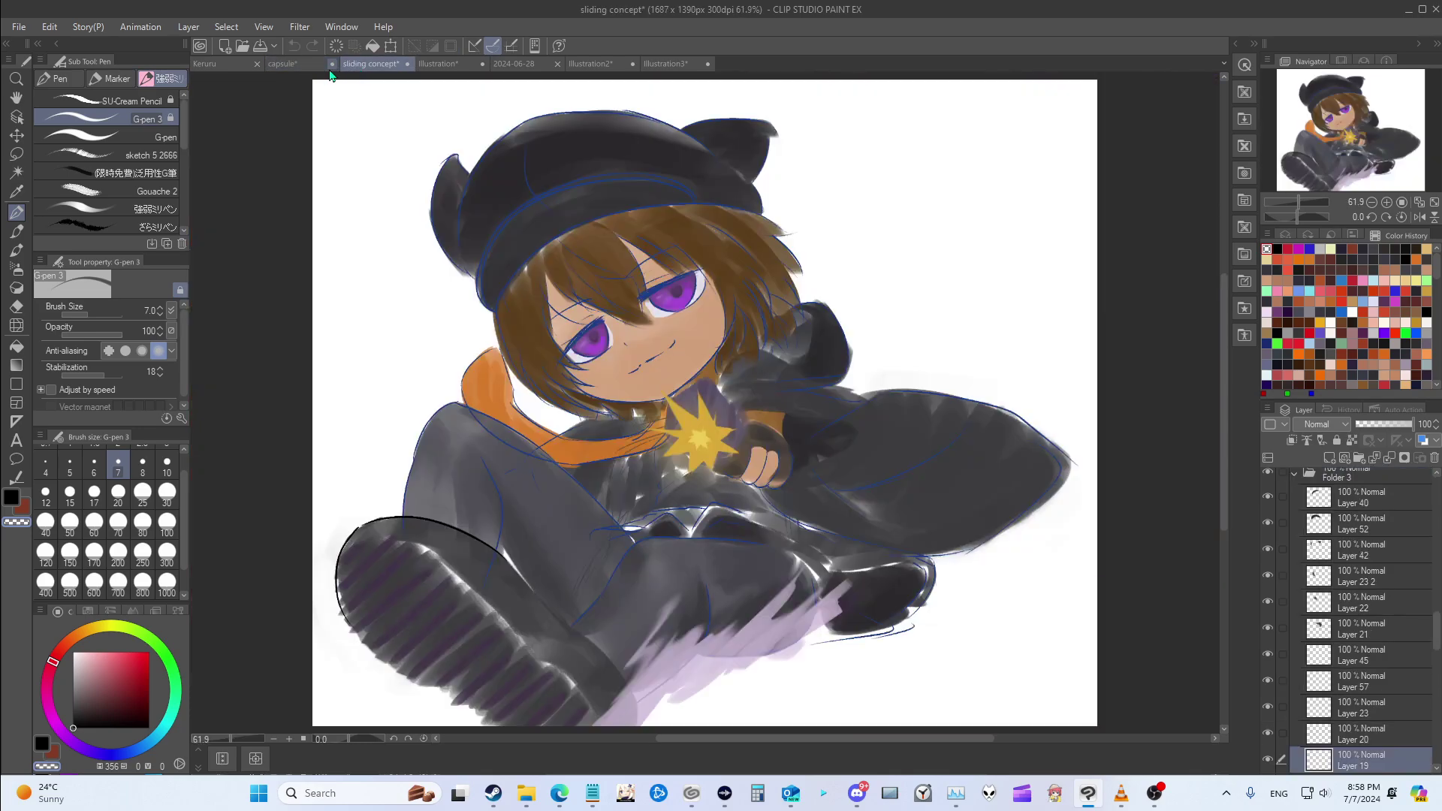
pyautogui.click(332, 64)
pyautogui.click(723, 295)
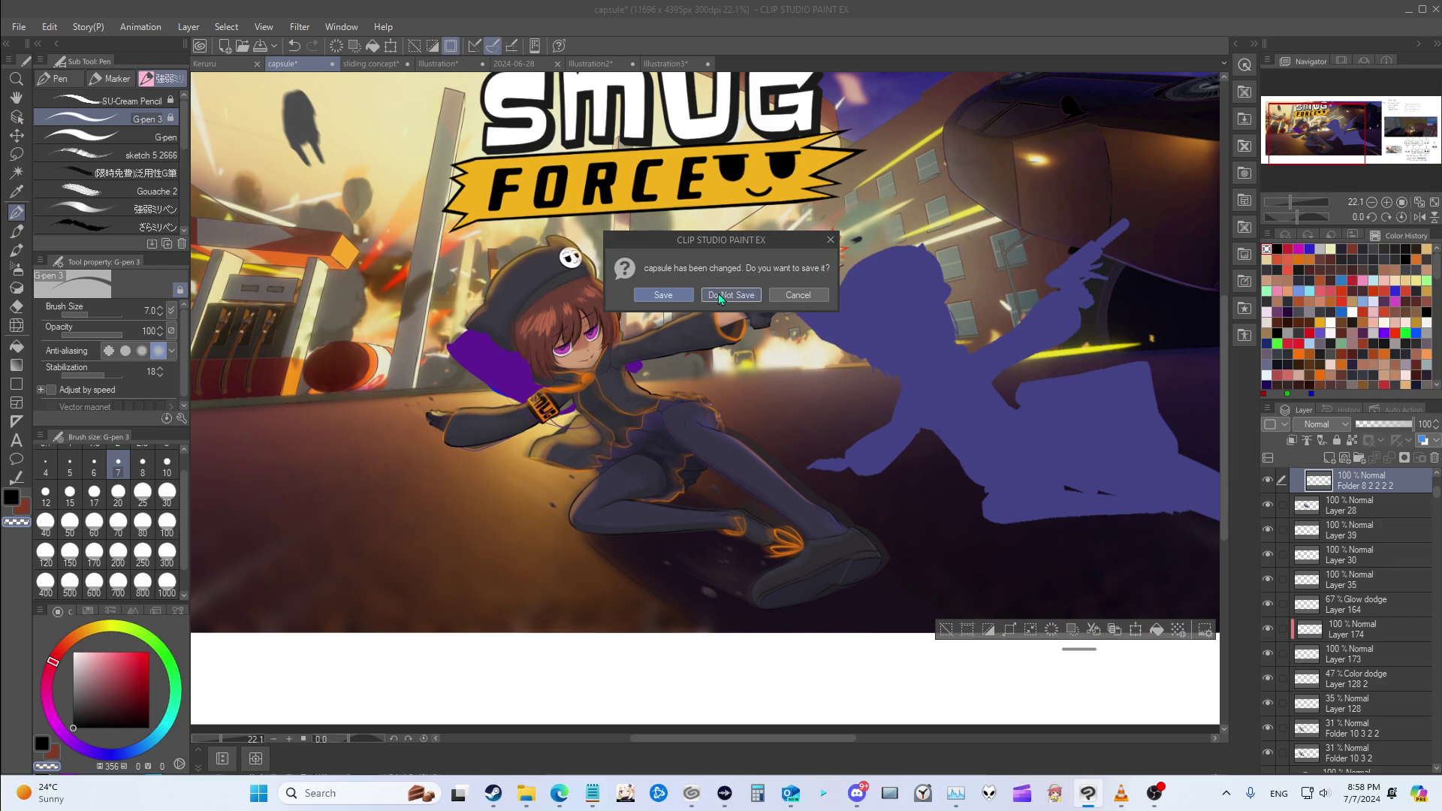
# Step: Start opening a file and look through the artwork files in the Meowzers project folder
pyautogui.click(19, 27)
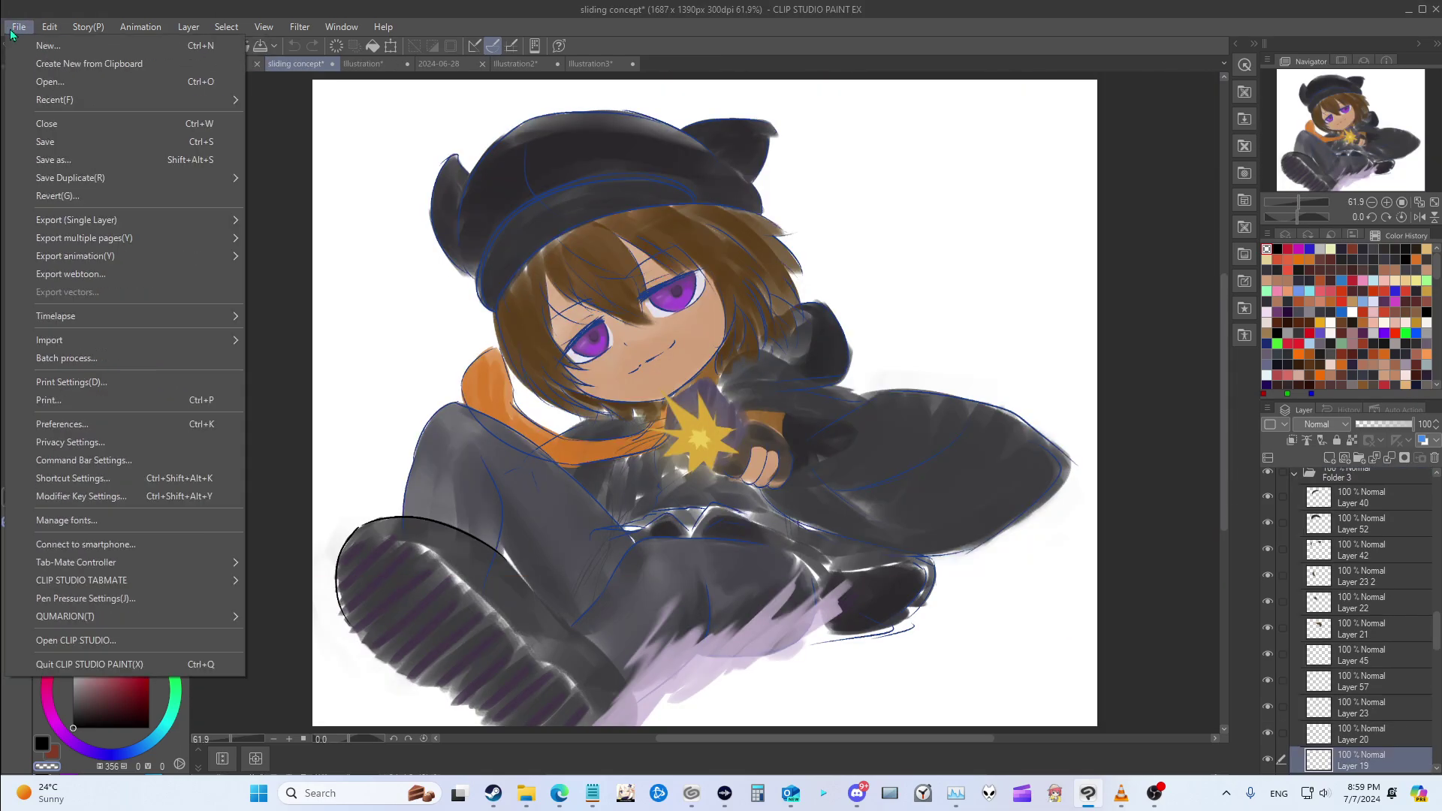
pyautogui.click(49, 81)
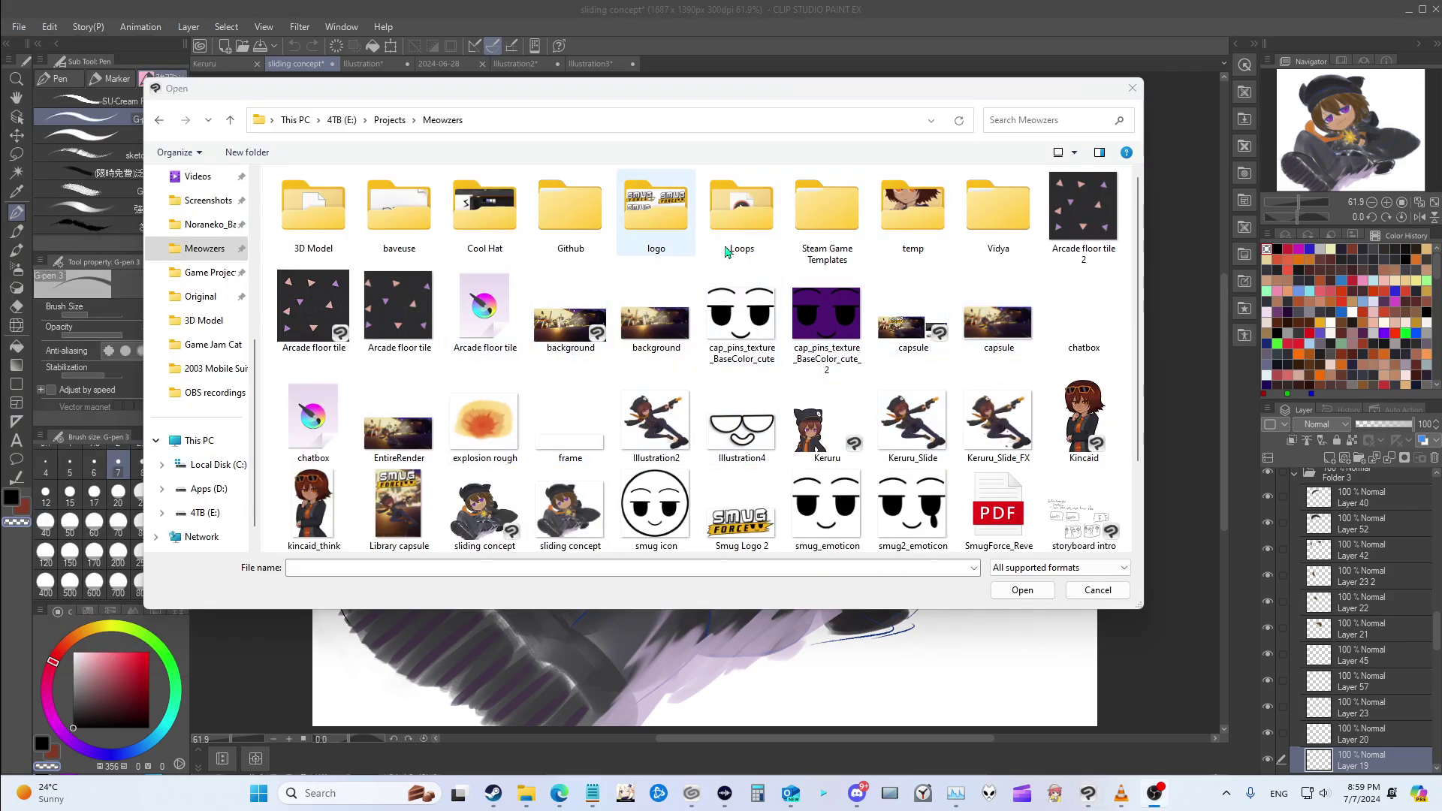
pyautogui.scroll(-2, 485, 435)
pyautogui.scroll(2, 590, 342)
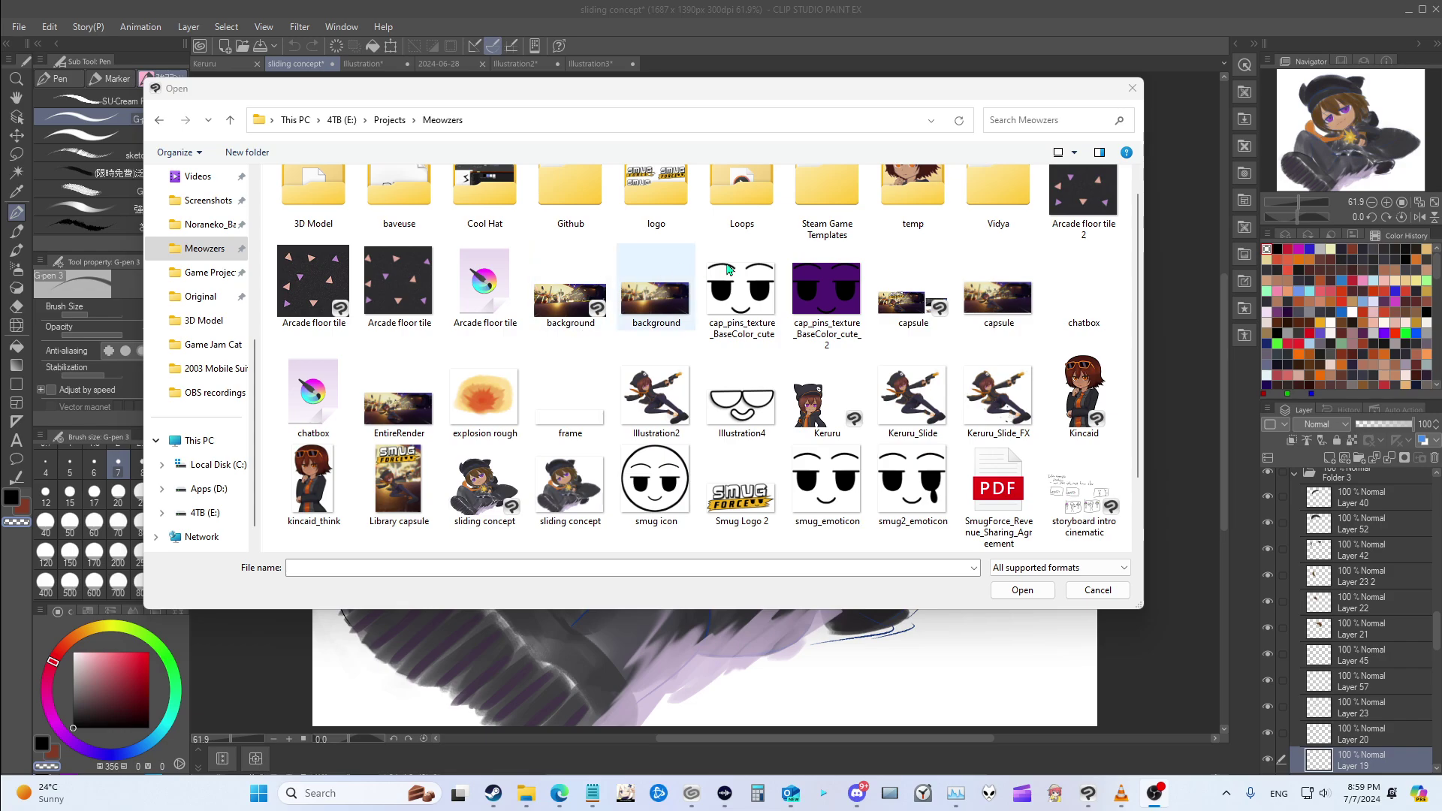
pyautogui.scroll(-2, 999, 315)
pyautogui.scroll(2, 713, 312)
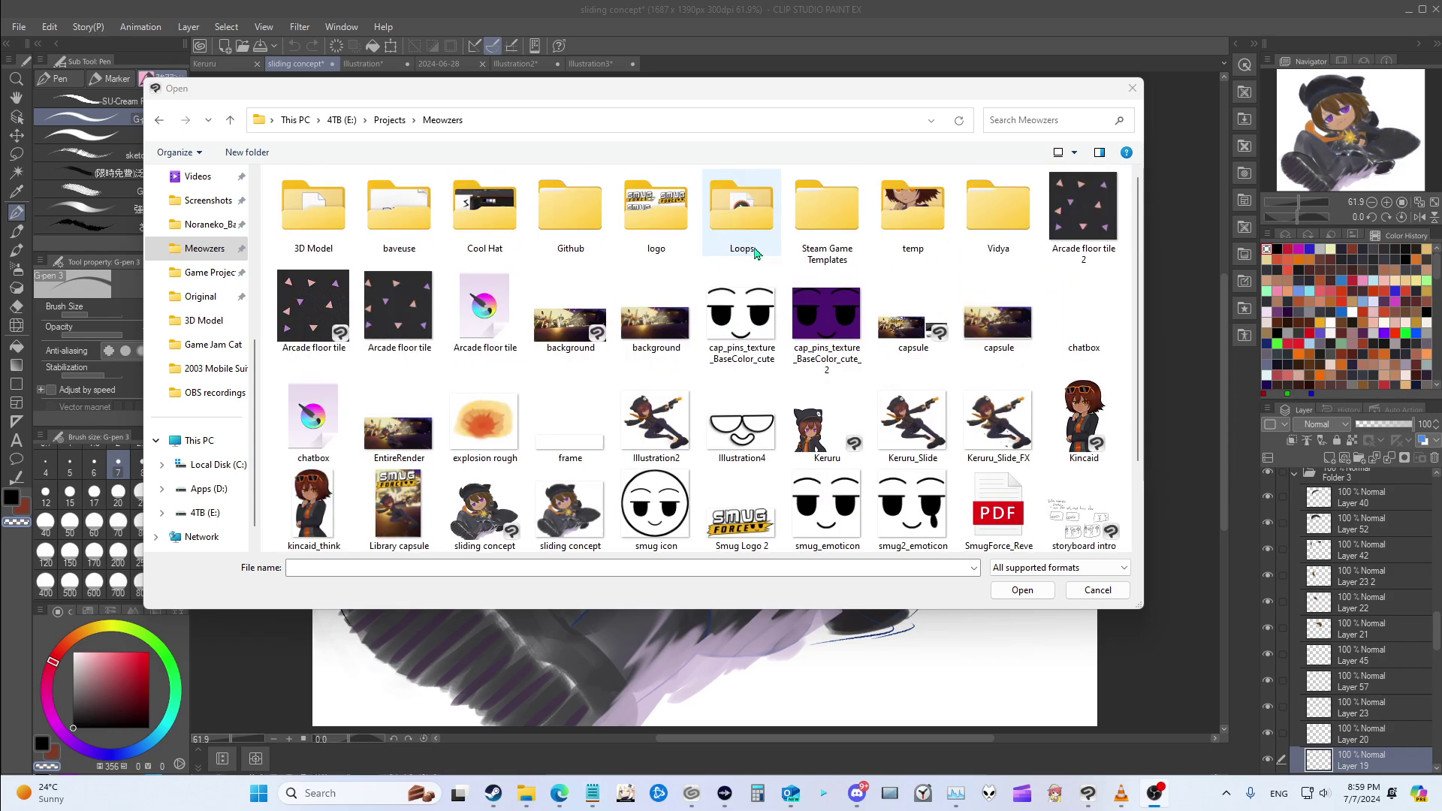
pyautogui.scroll(-2, 953, 331)
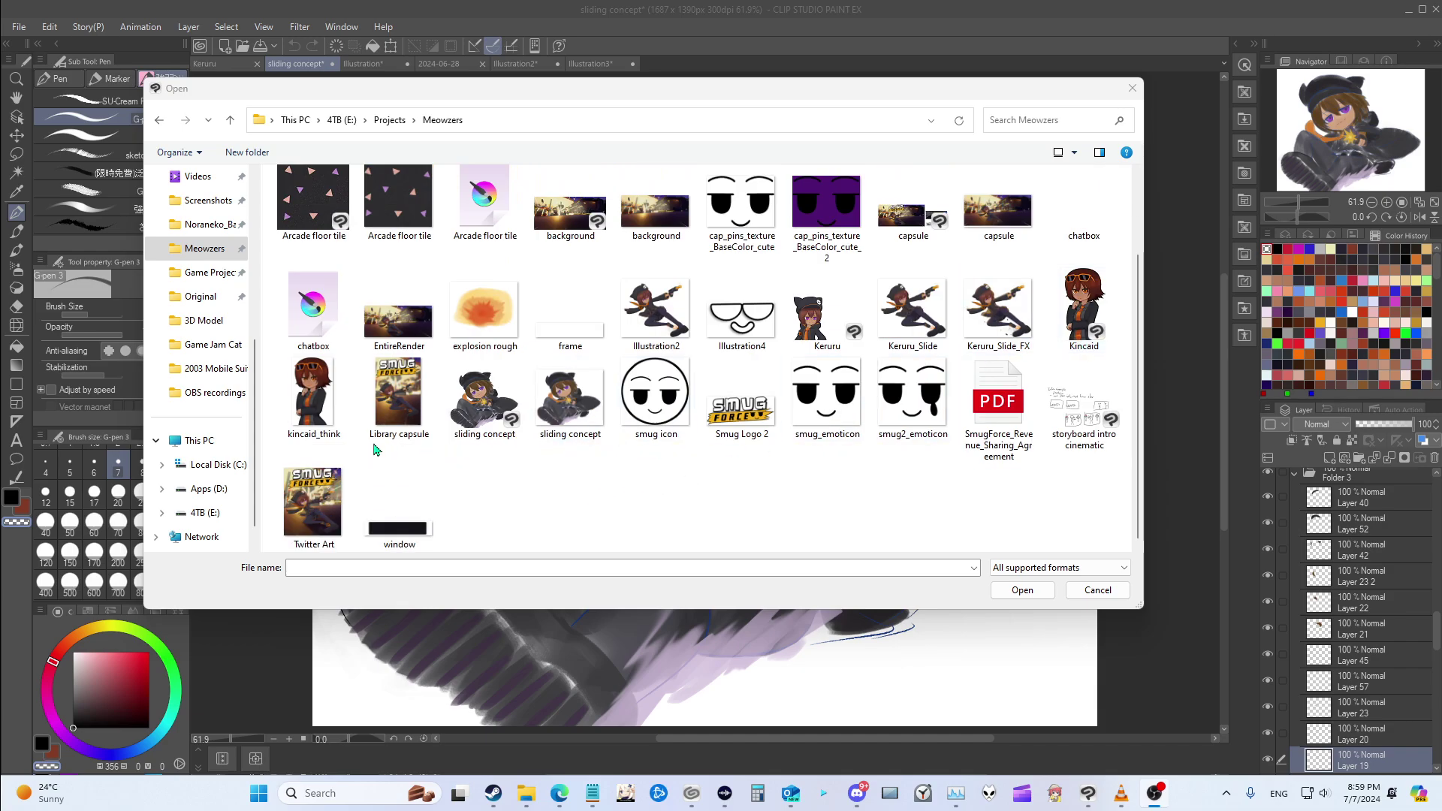
pyautogui.scroll(1, 991, 323)
pyautogui.scroll(2, 967, 402)
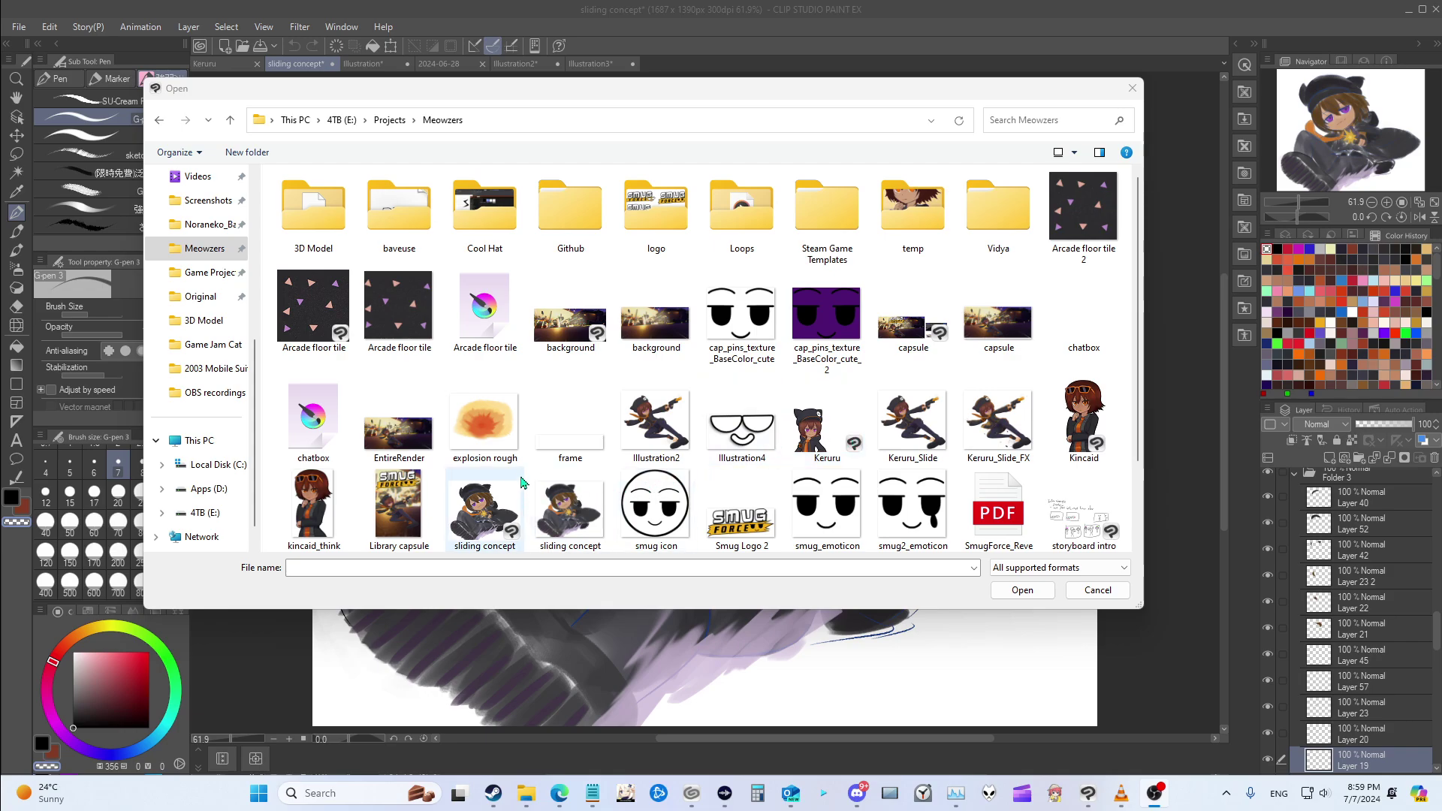
pyautogui.scroll(-2, 518, 486)
pyautogui.scroll(1, 467, 505)
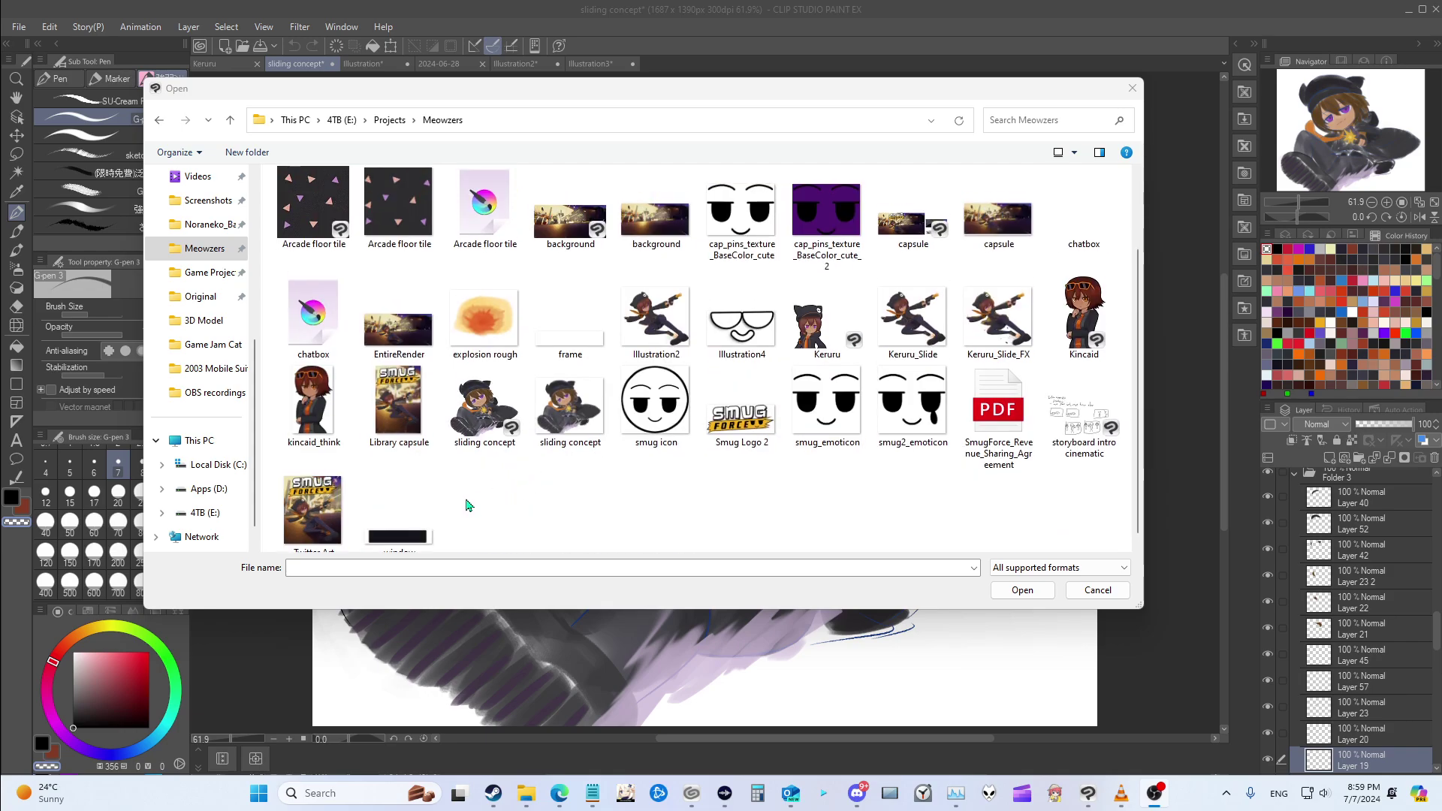
pyautogui.scroll(2, 918, 229)
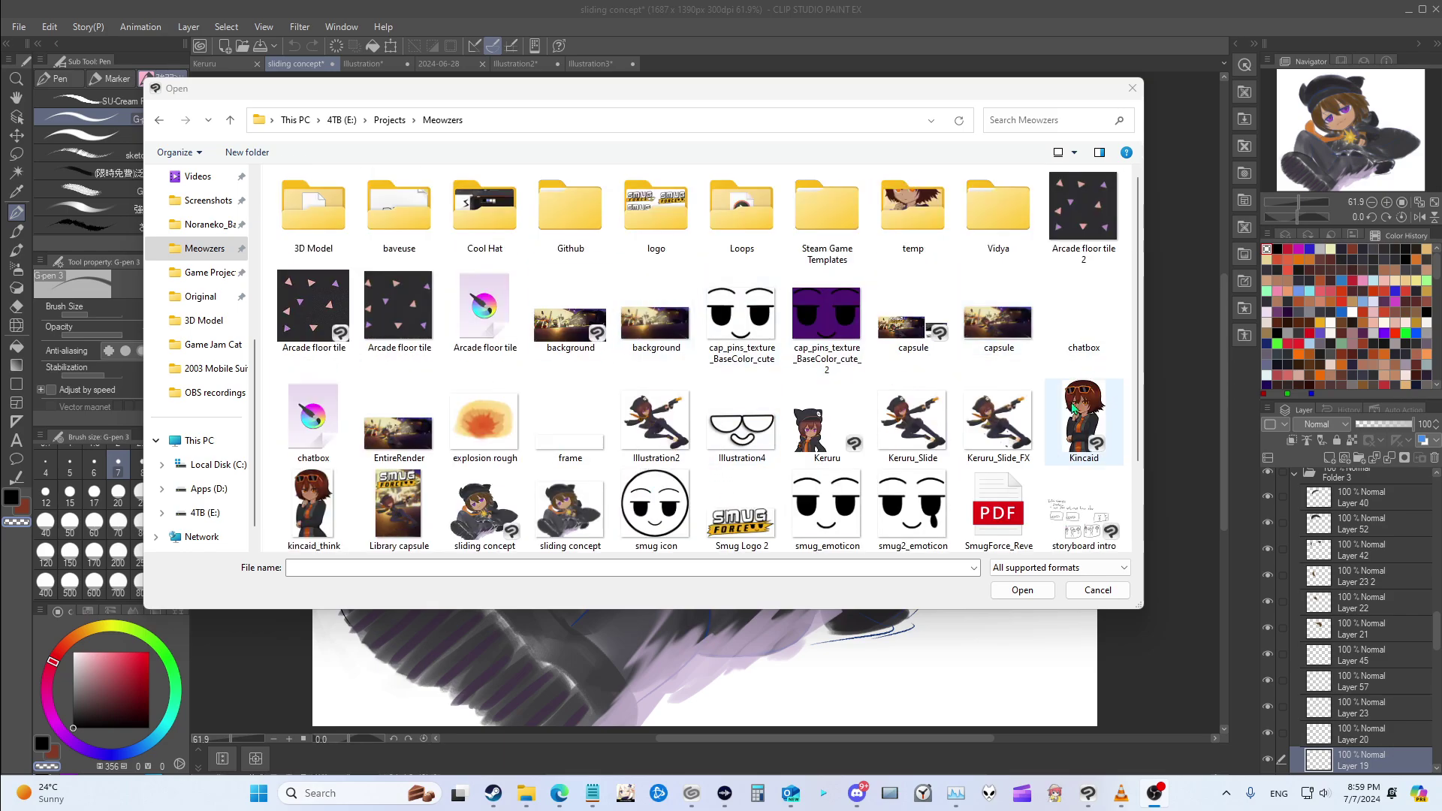
pyautogui.scroll(-2, 850, 409)
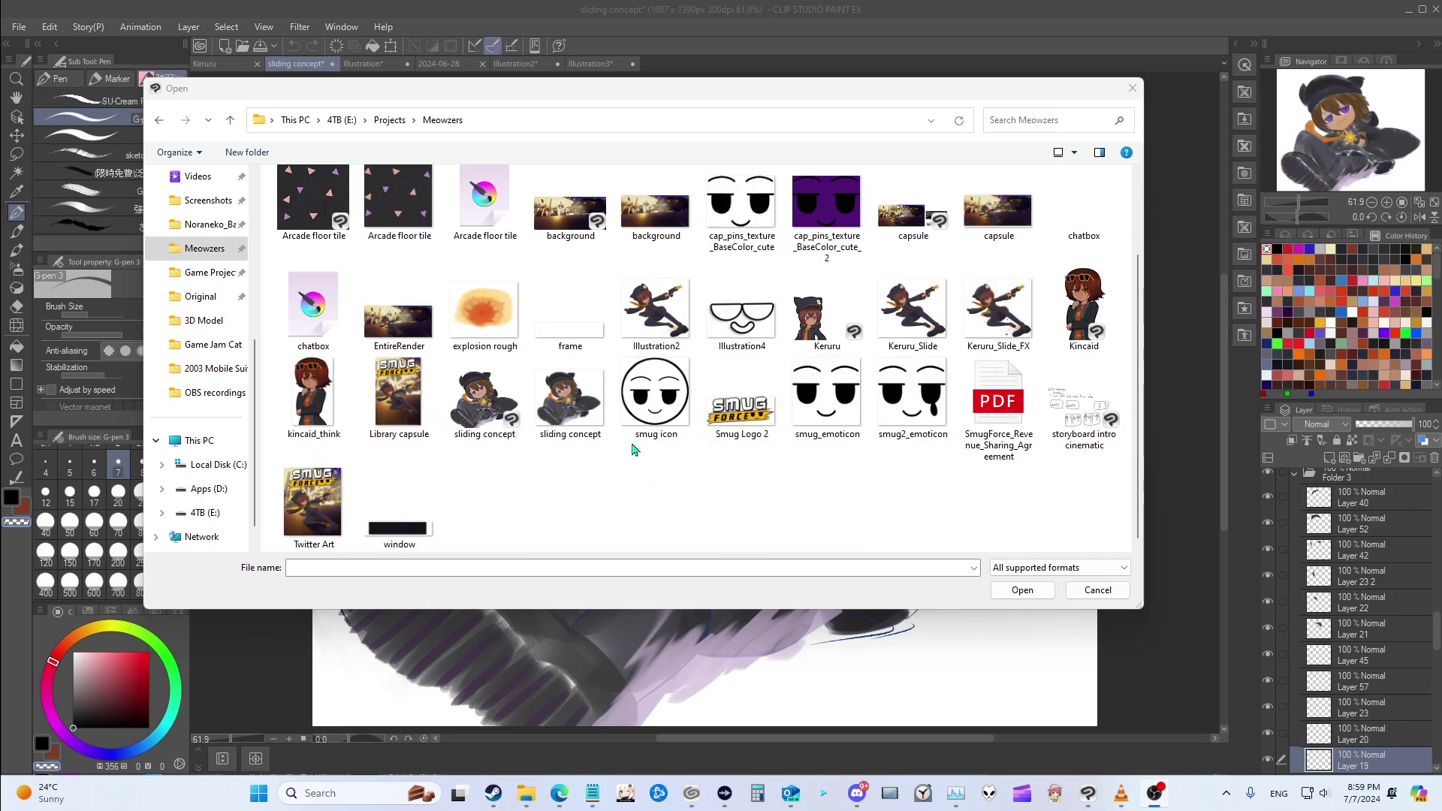
pyautogui.scroll(2, 463, 468)
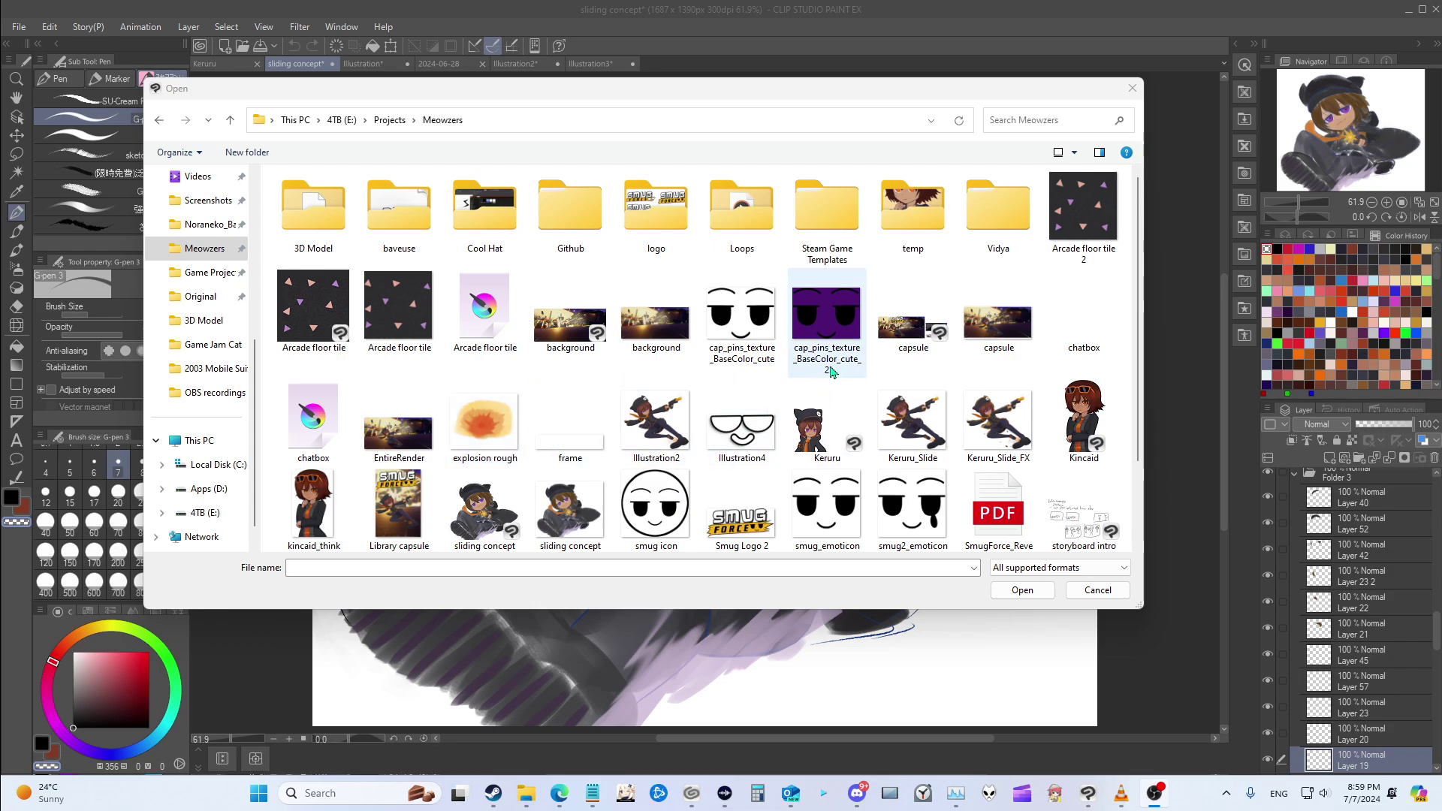
pyautogui.scroll(-1, 822, 379)
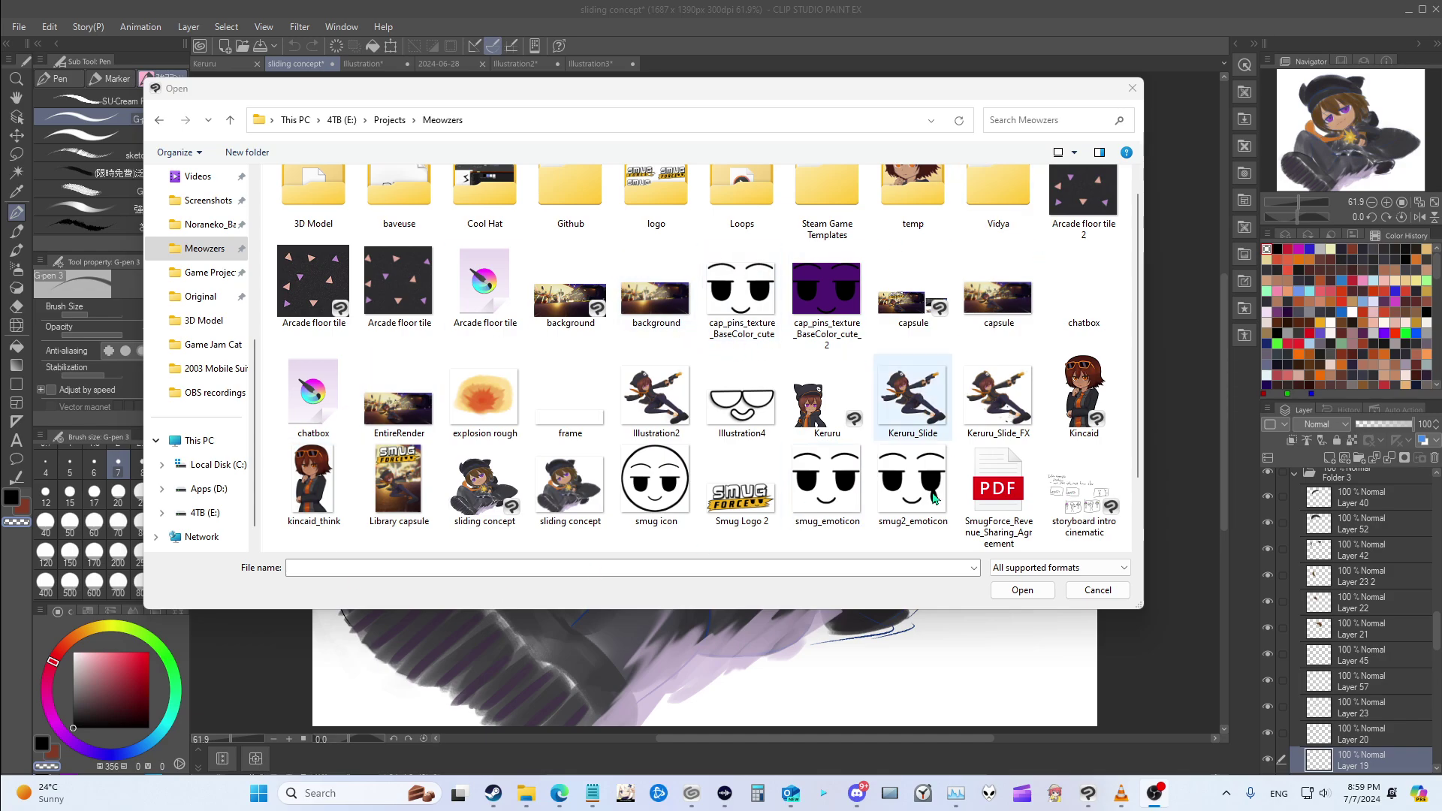
pyautogui.scroll(-1, 622, 446)
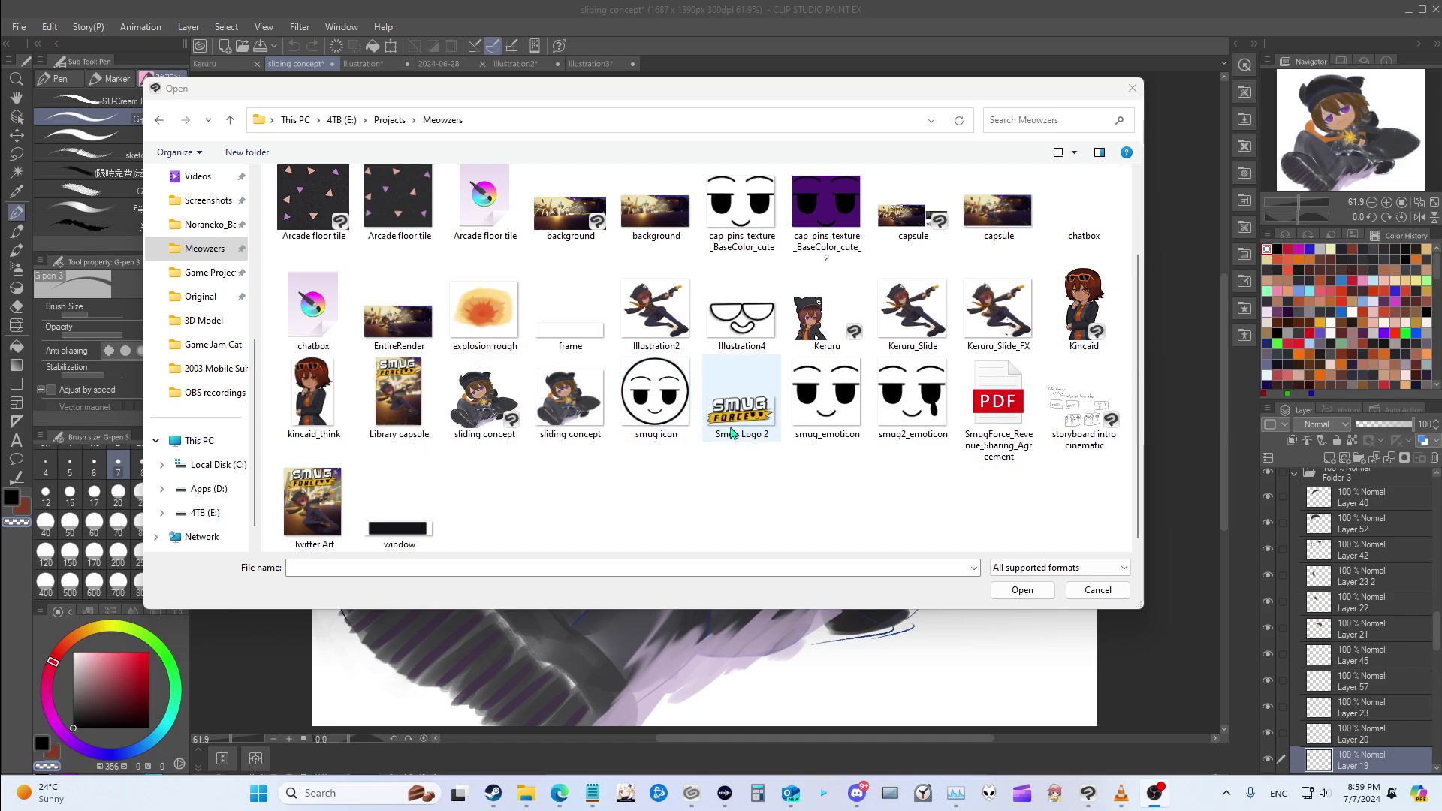
# Step: Compare the Smug Logo 2 and Illustration4 image files in the Meowzers folder
pyautogui.click(765, 428)
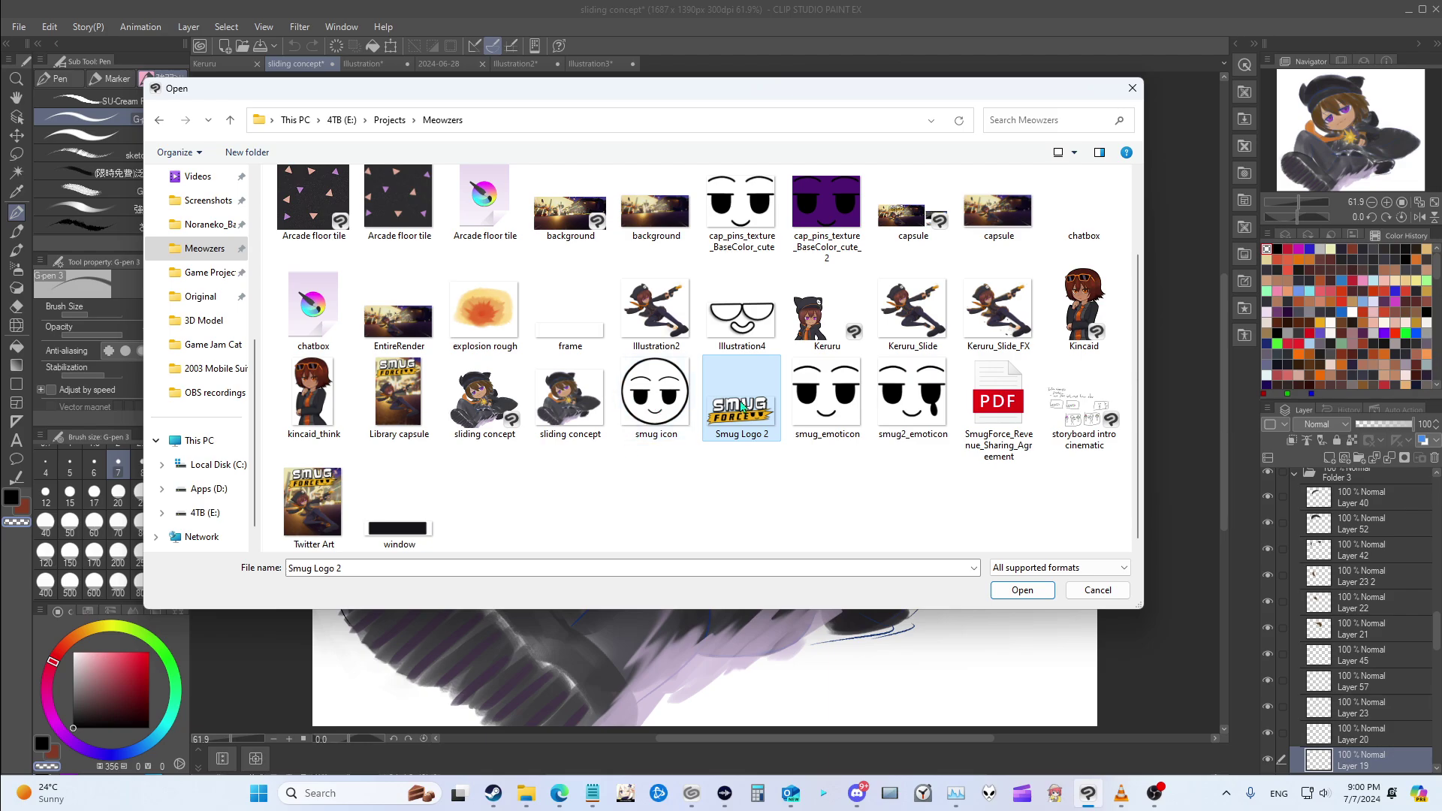
pyautogui.click(745, 326)
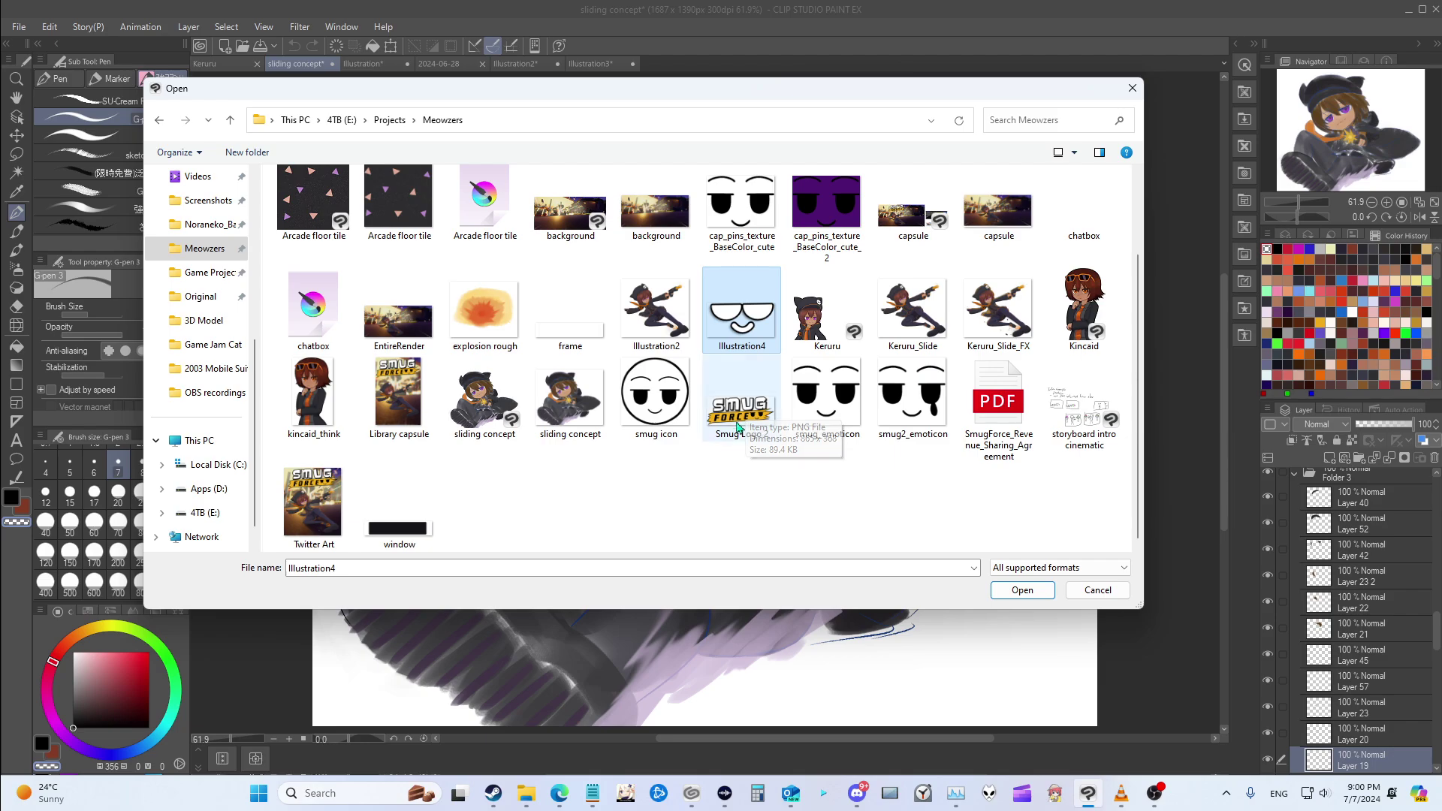
pyautogui.click(772, 426)
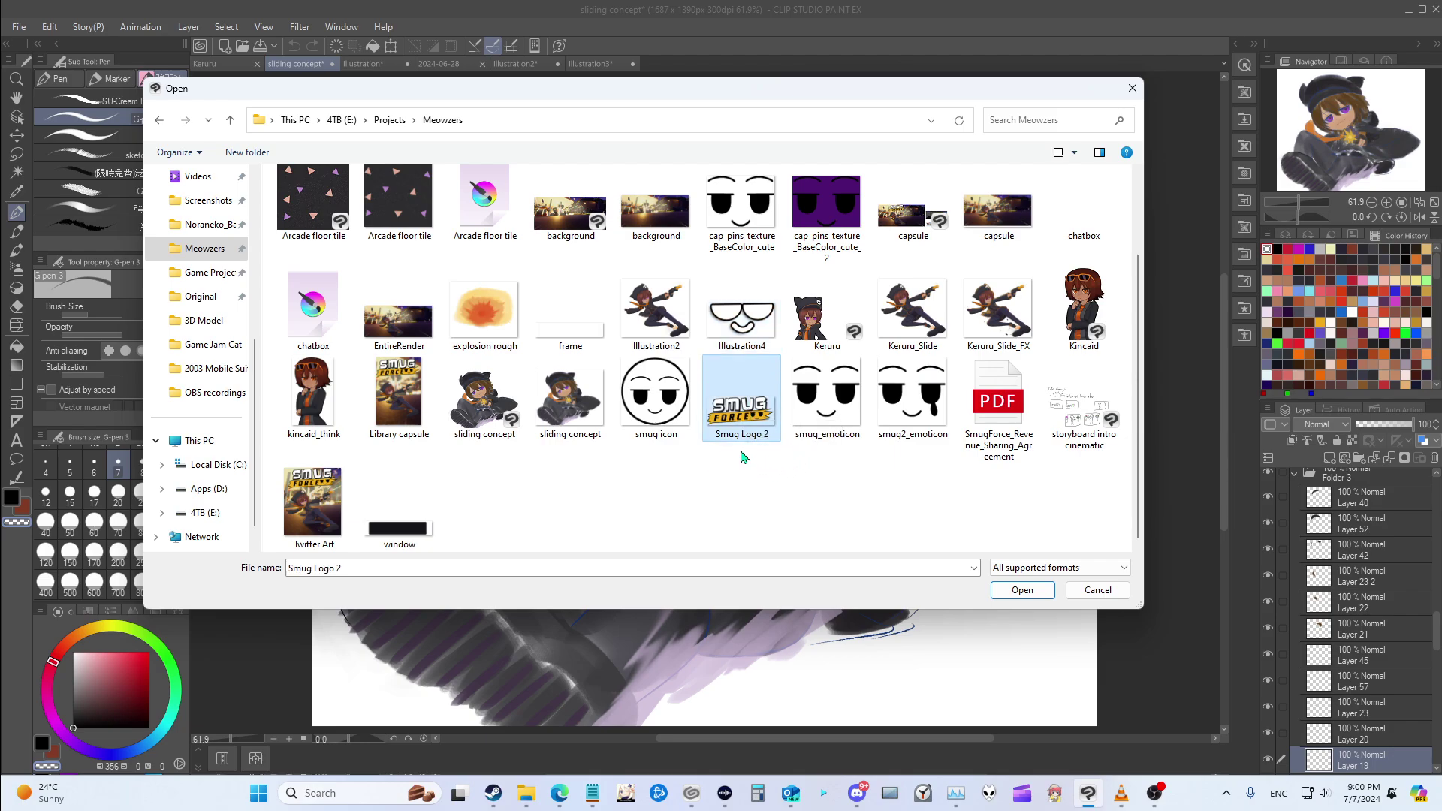
pyautogui.scroll(1, 745, 454)
pyautogui.click(753, 338)
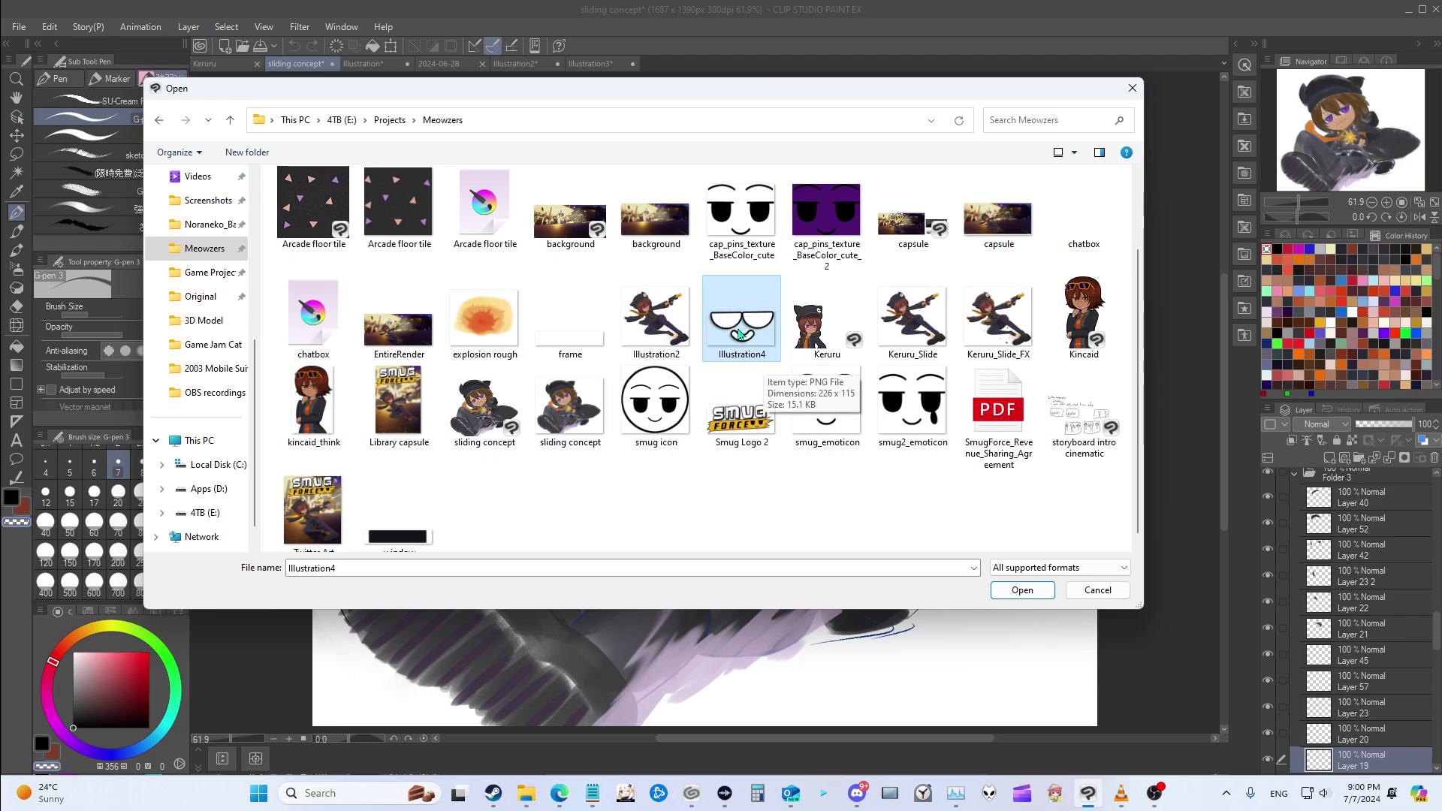
pyautogui.scroll(-1, 760, 426)
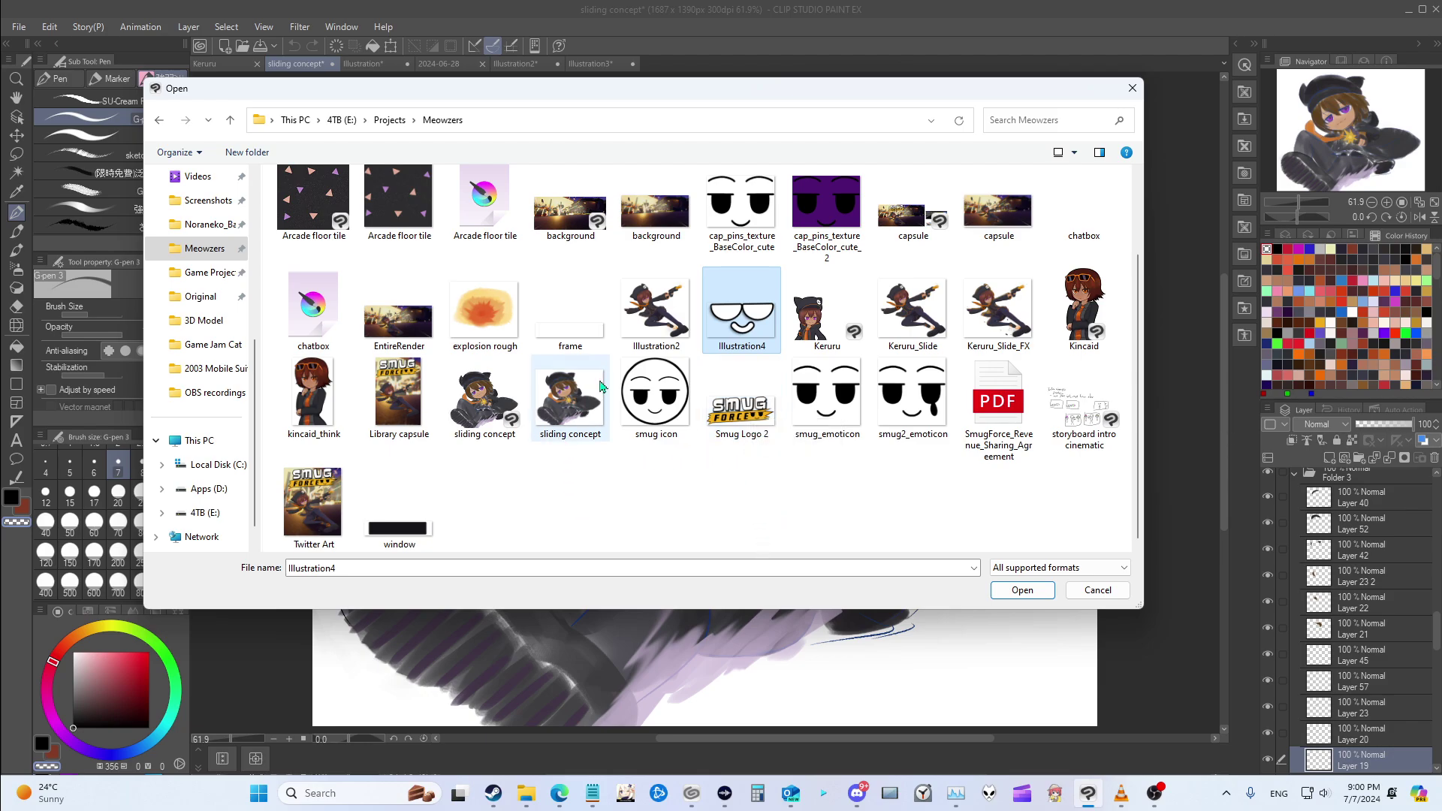
# Step: Open the Clip Studio version of the capsule file from the Meowzers folder
pyautogui.scroll(2, 751, 414)
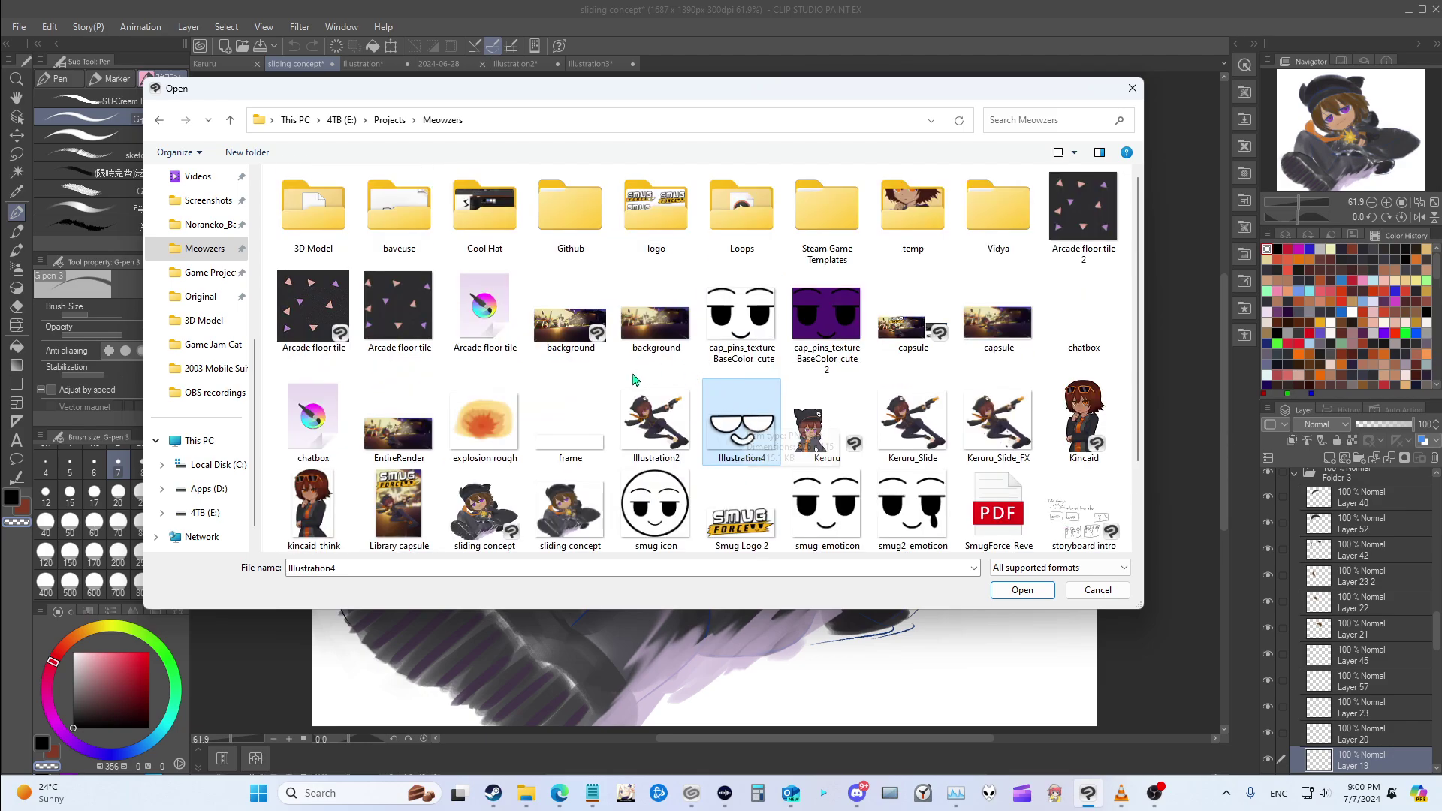
pyautogui.click(939, 345)
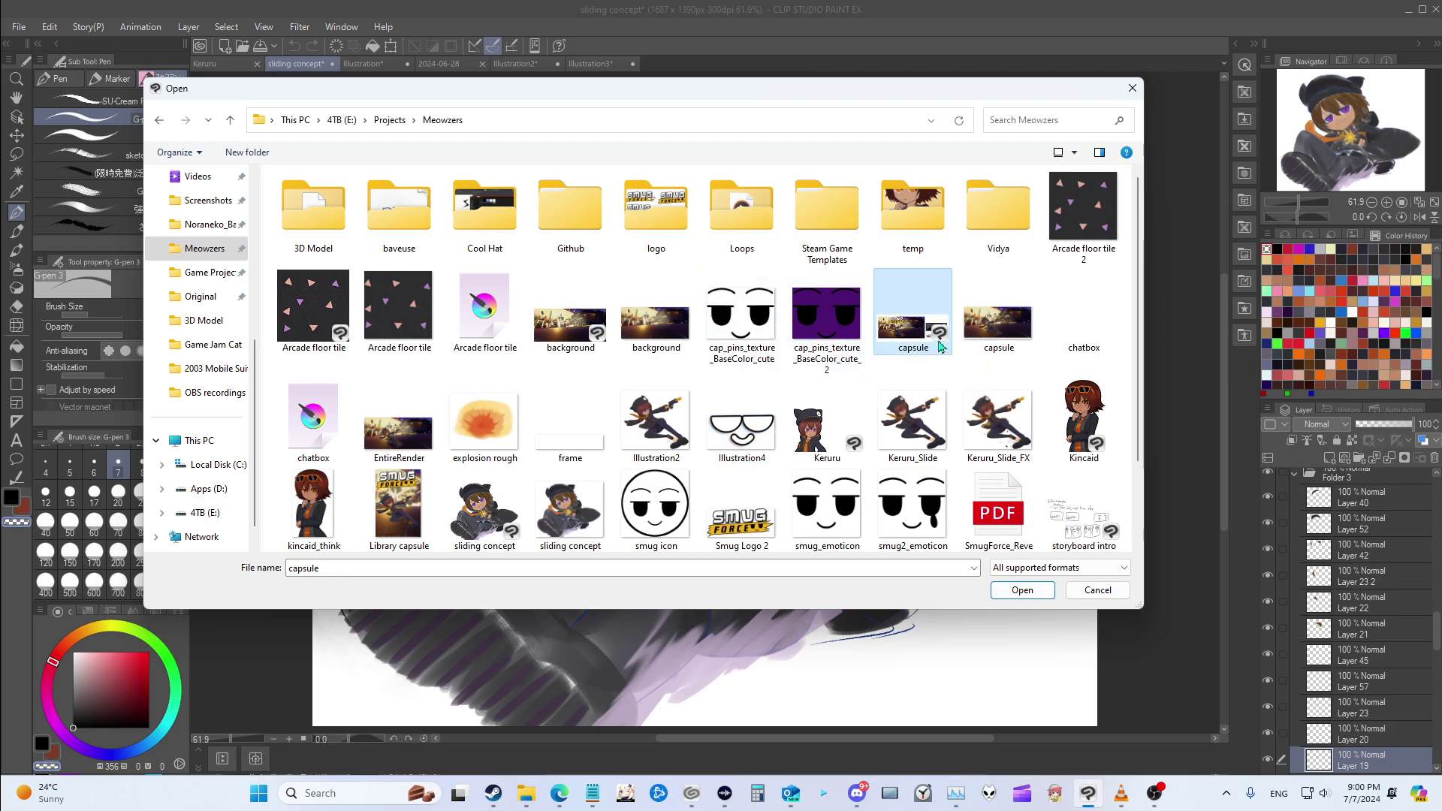
pyautogui.click(1024, 591)
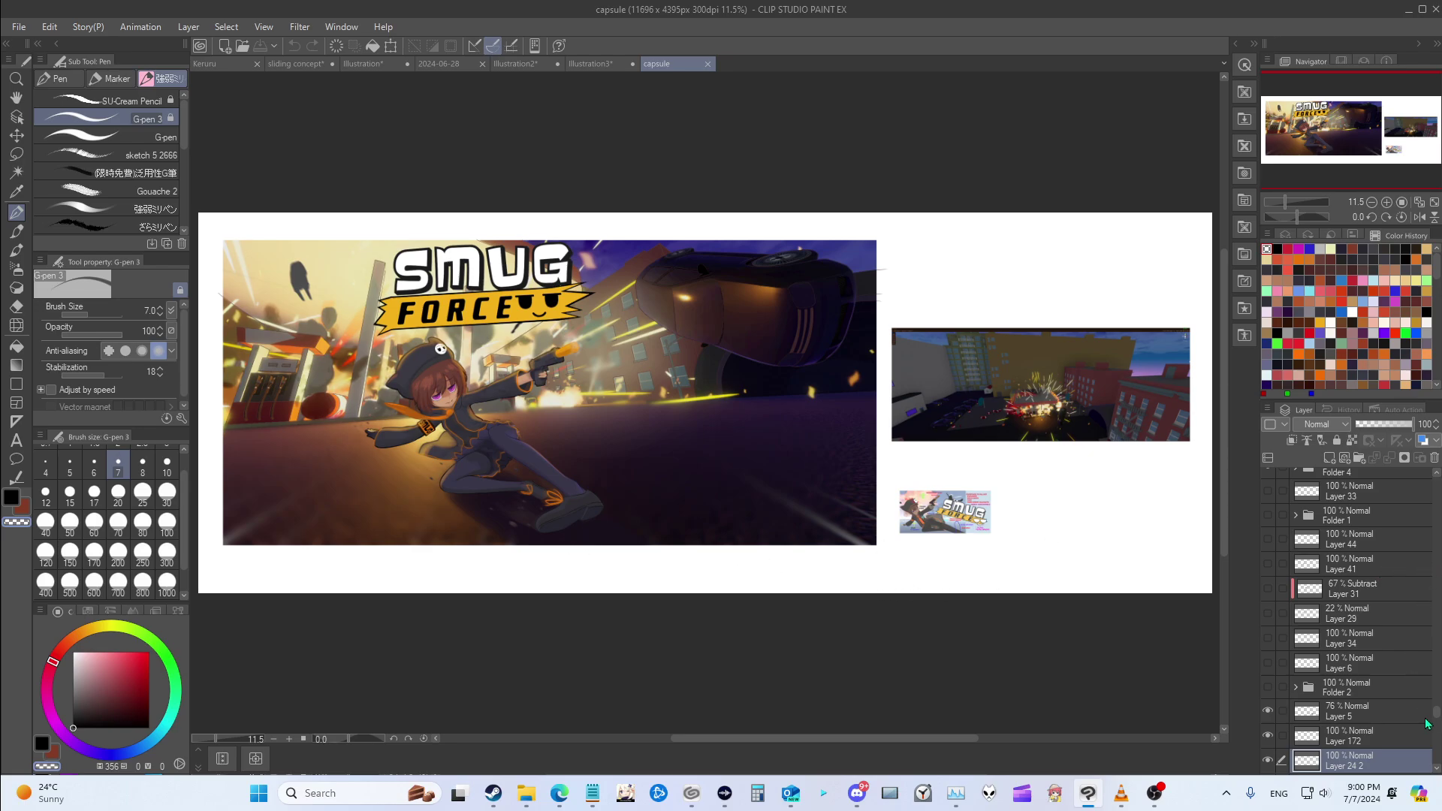
# Step: Look through the capsule document's layer stack and inspect the contents of the logo folder
pyautogui.moveTo(1436, 718); pyautogui.dragTo(1438, 760)
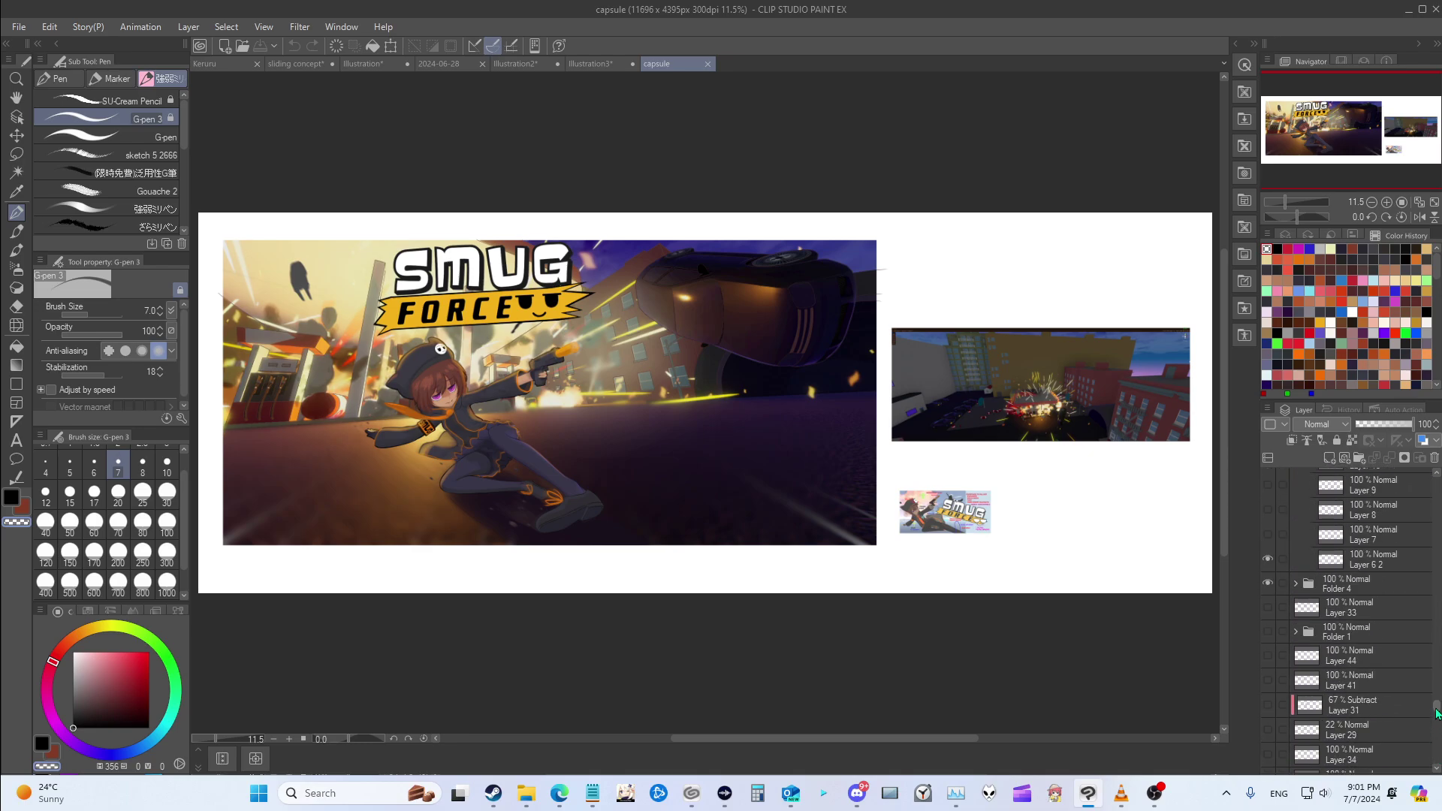
pyautogui.scroll(10, 1426, 629)
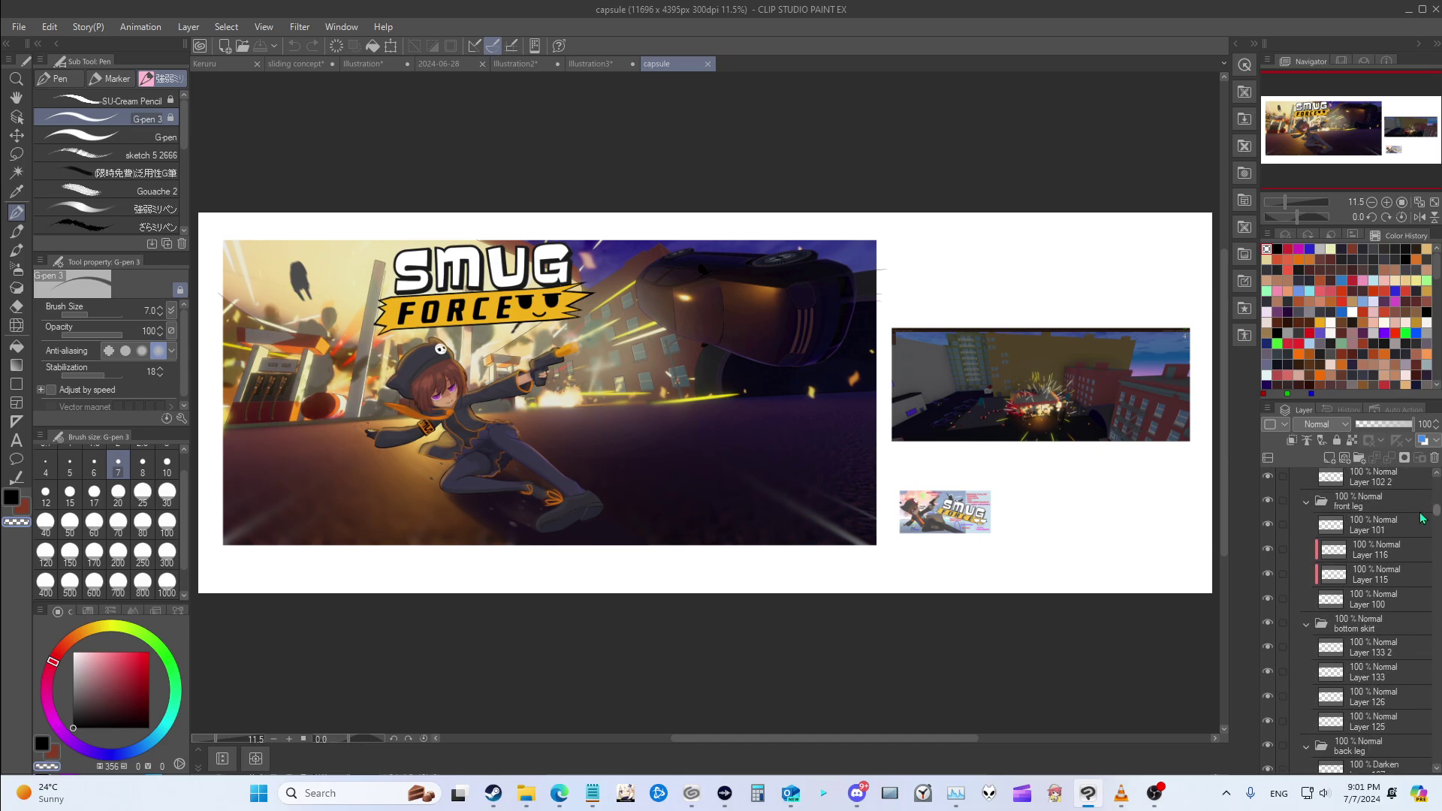
pyautogui.scroll(10, 1422, 518)
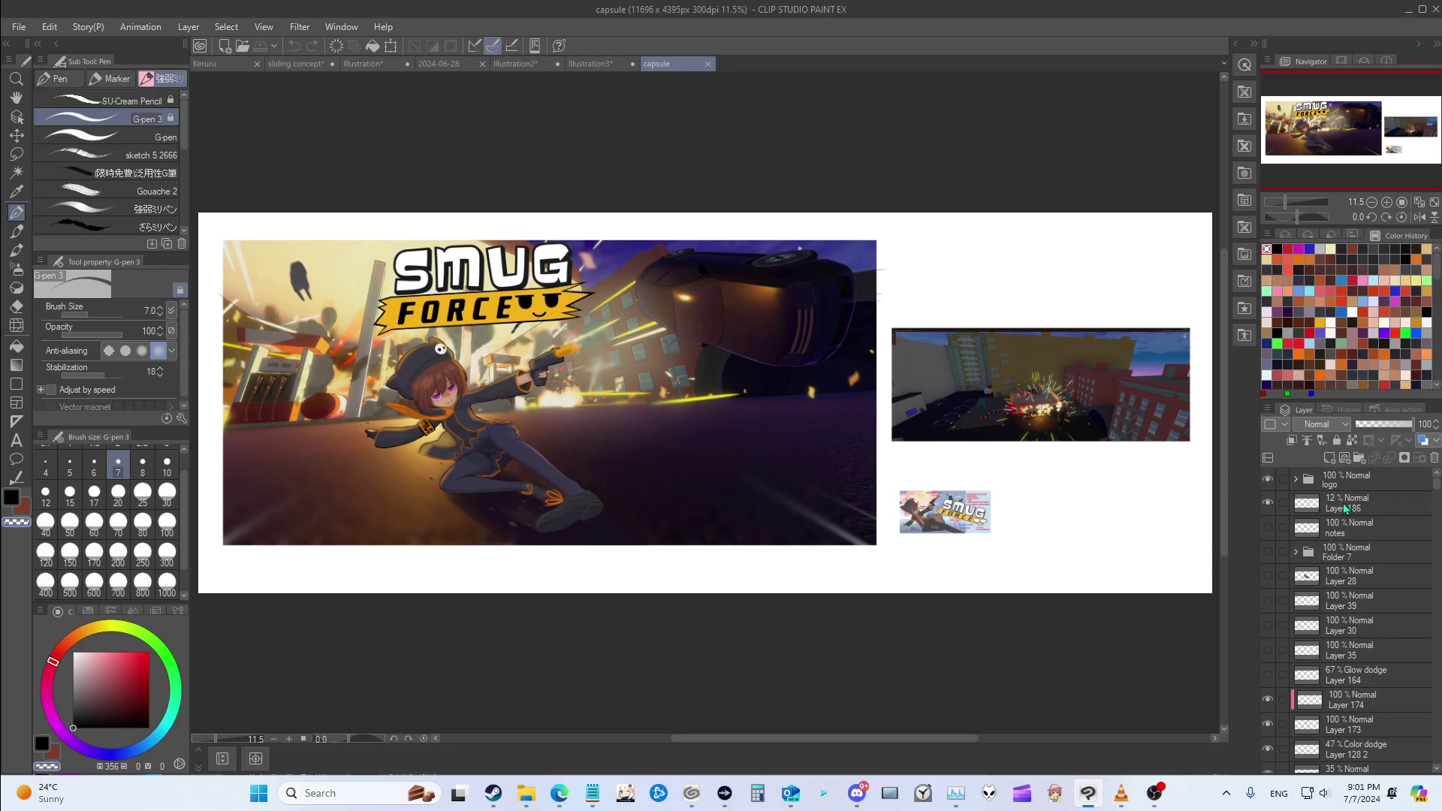
pyautogui.click(1295, 479)
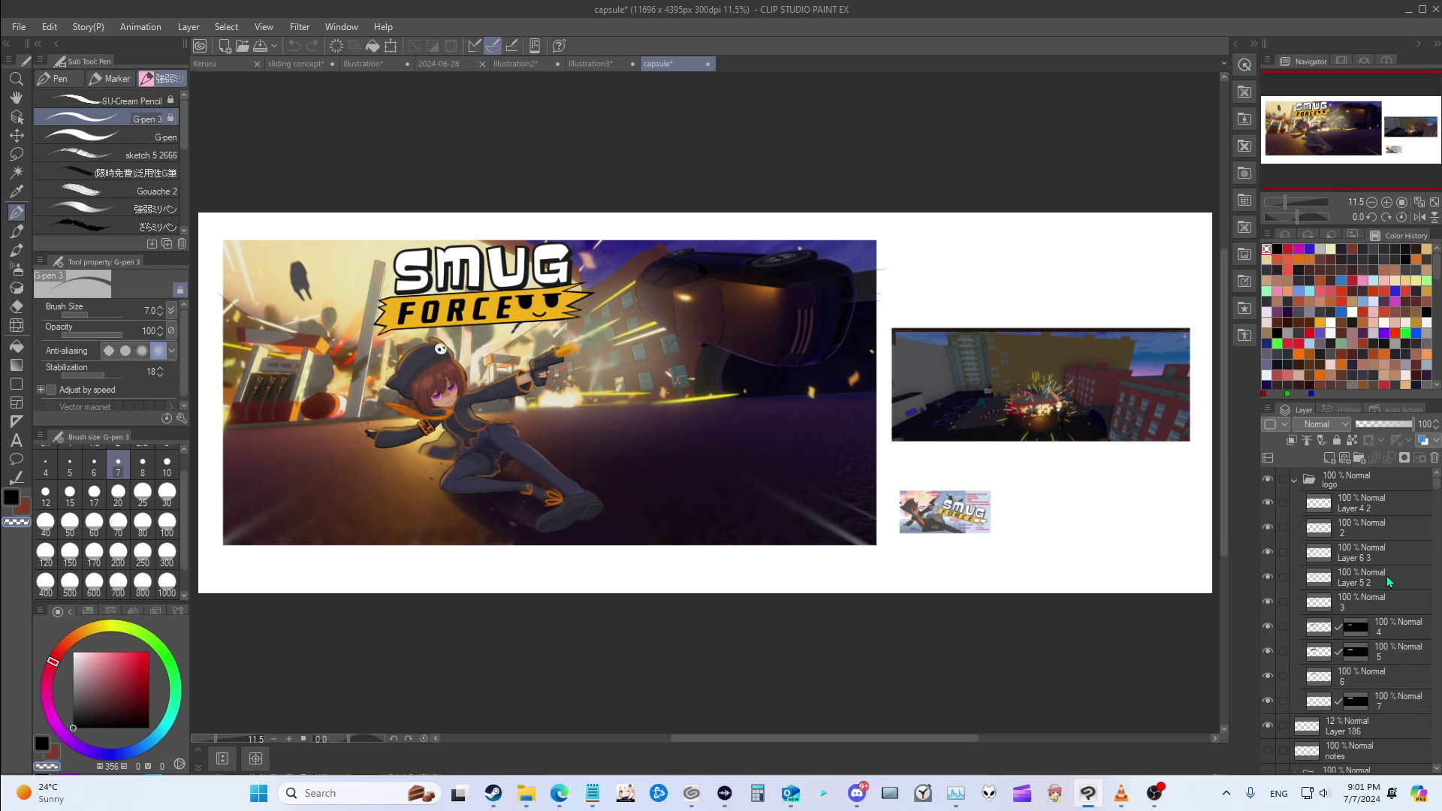
pyautogui.click(1294, 479)
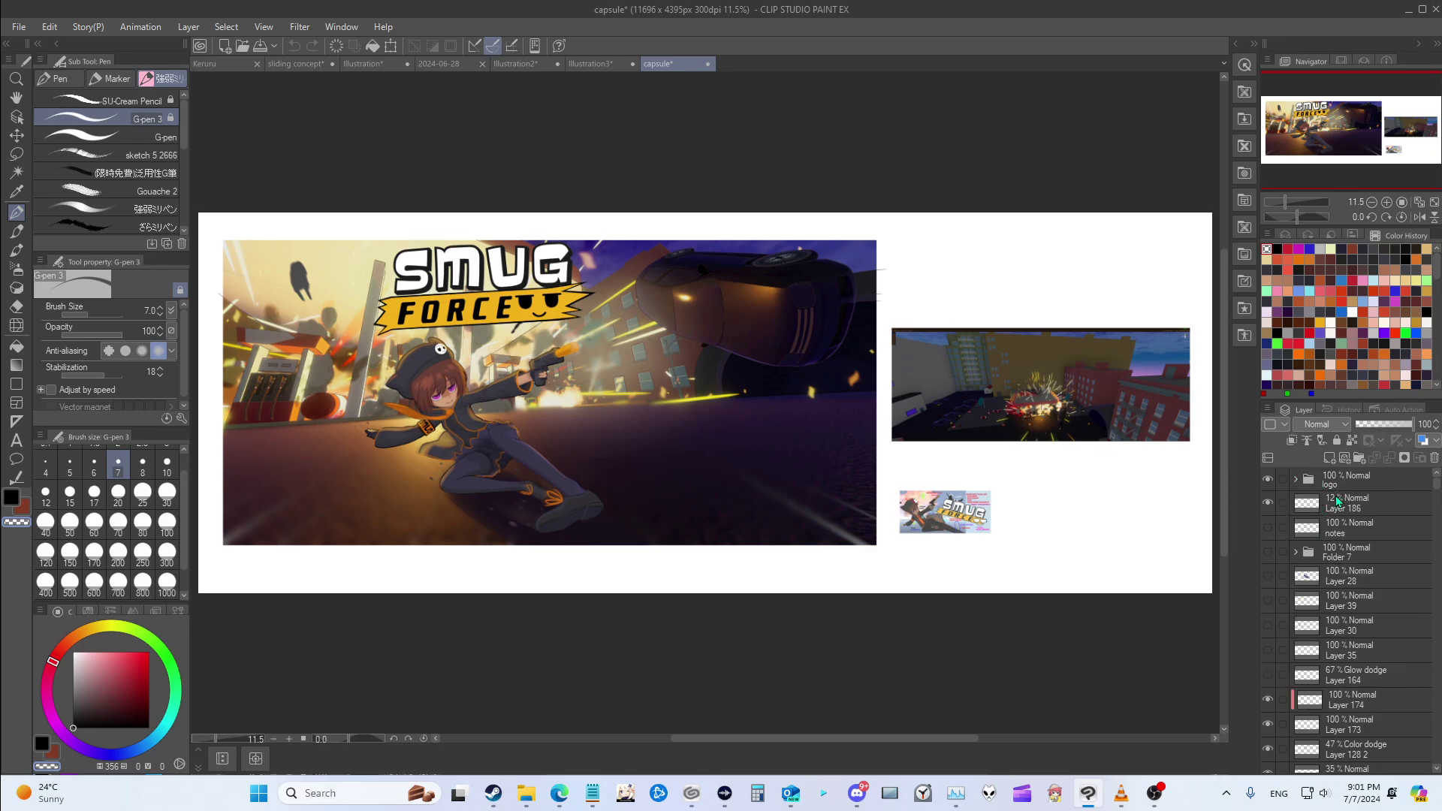
# Step: Collapse and re-expand Folder 10 to examine how the character's layers are grouped
pyautogui.scroll(-4, 1361, 717)
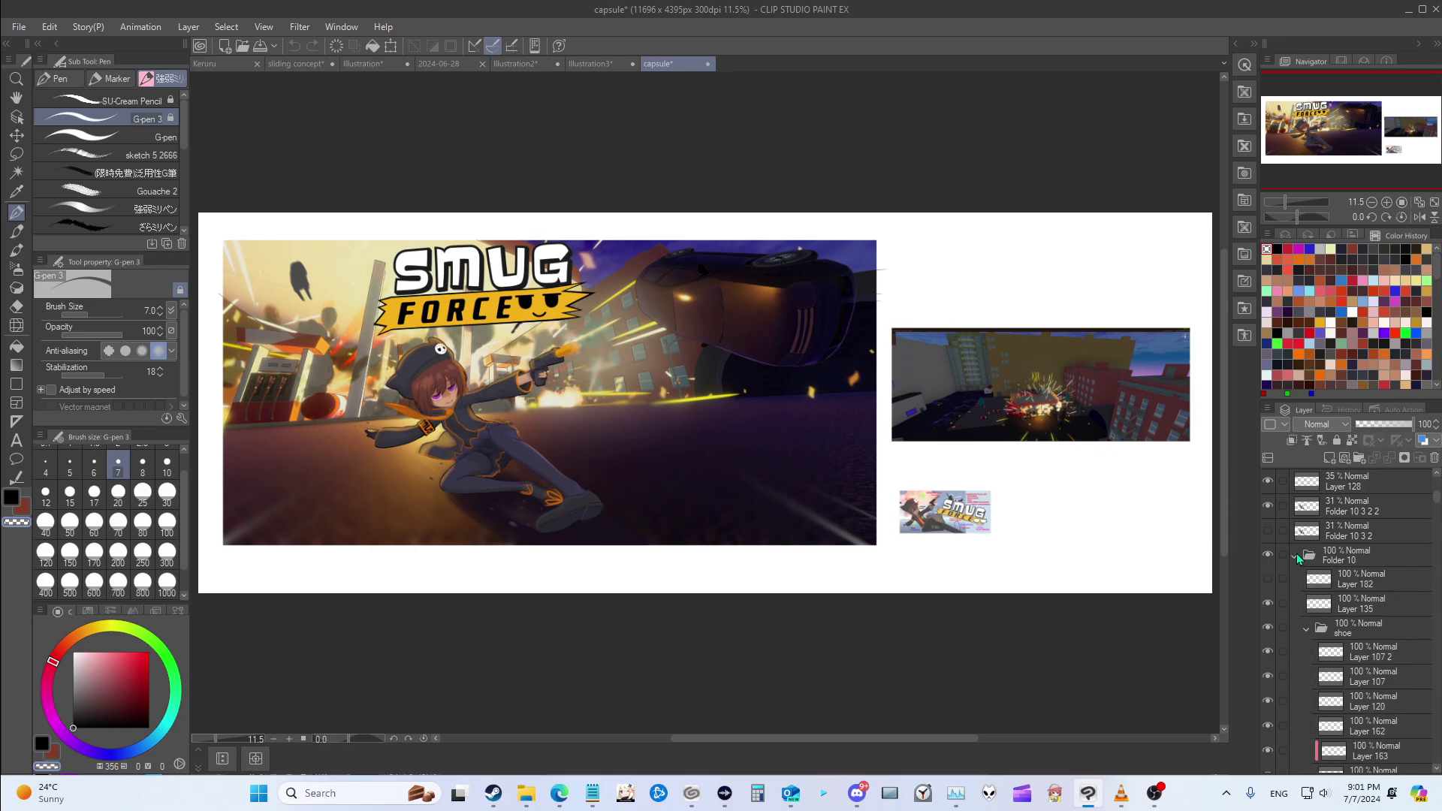
pyautogui.click(1297, 559)
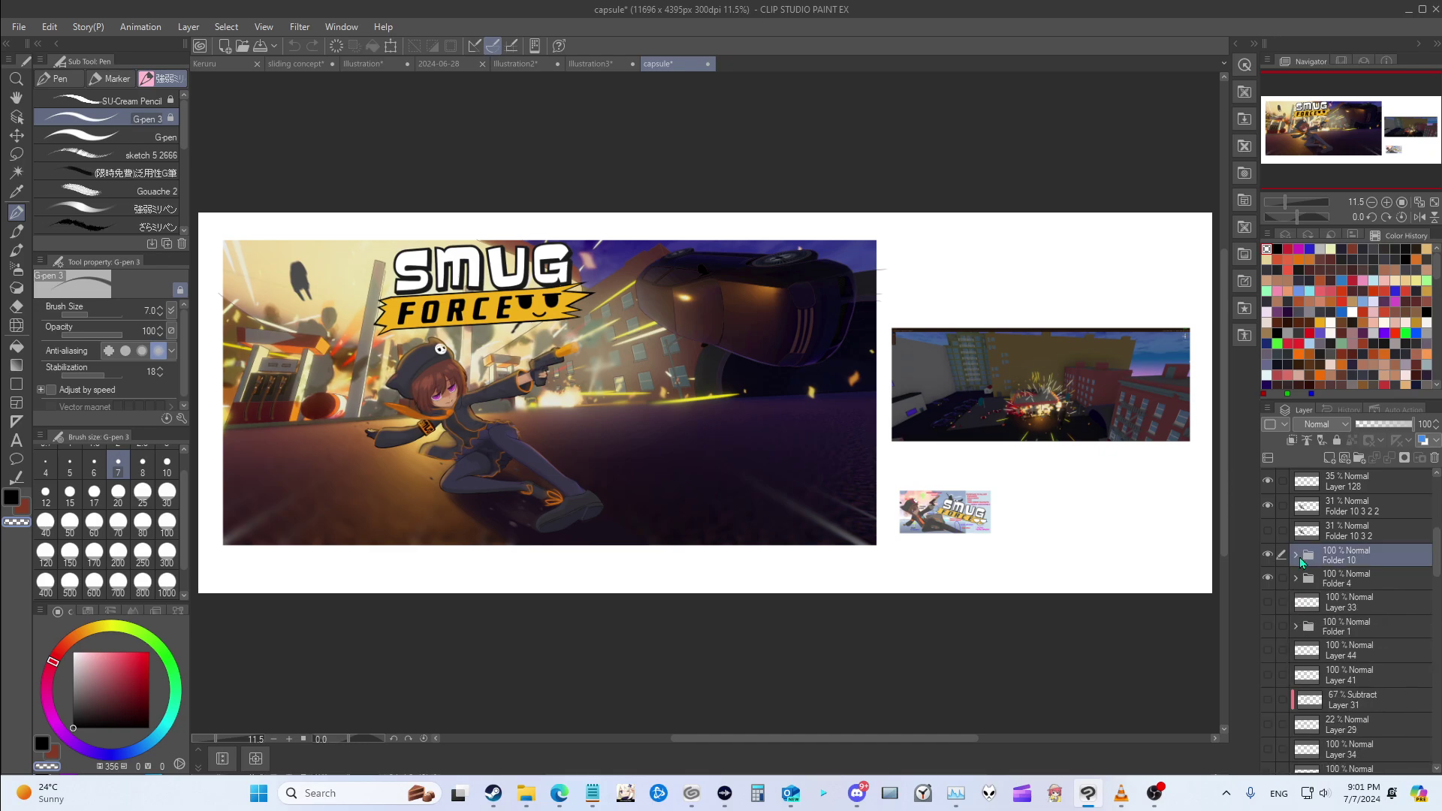
pyautogui.click(1296, 558)
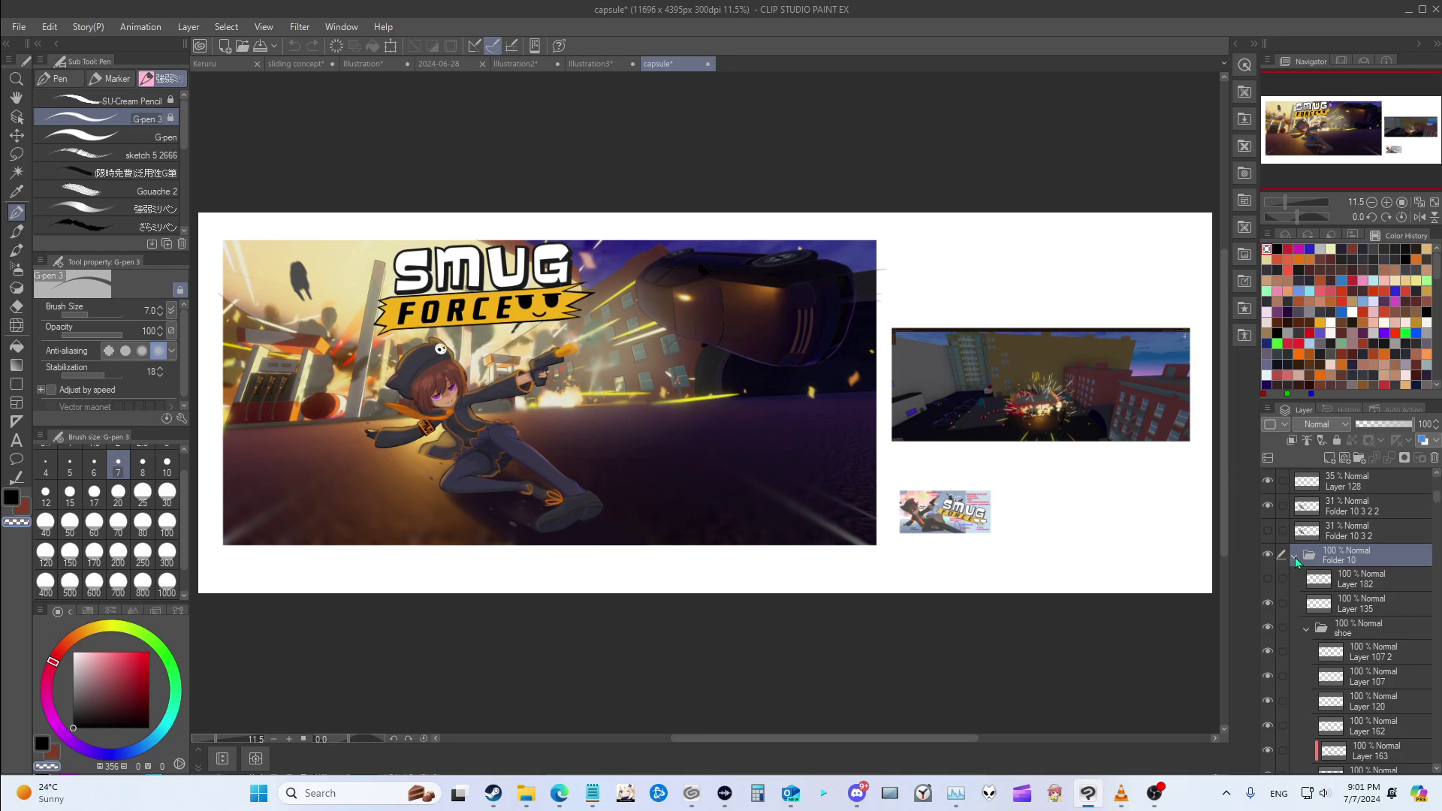
# Step: Look through Folder 10's body-part subfolders and the rest of the capsule's layer stack down to the Paper layer
pyautogui.click(1294, 557)
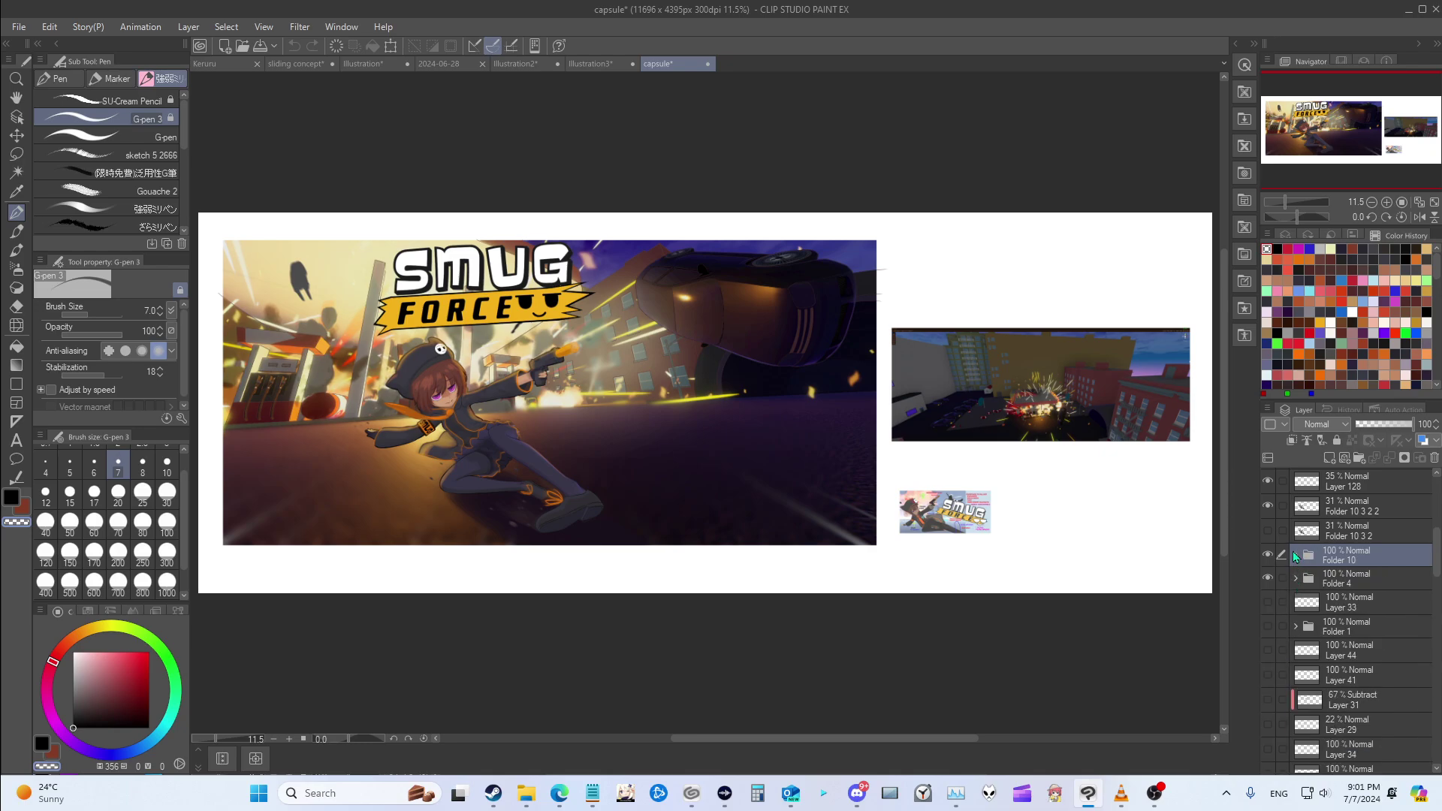
pyautogui.click(1294, 557)
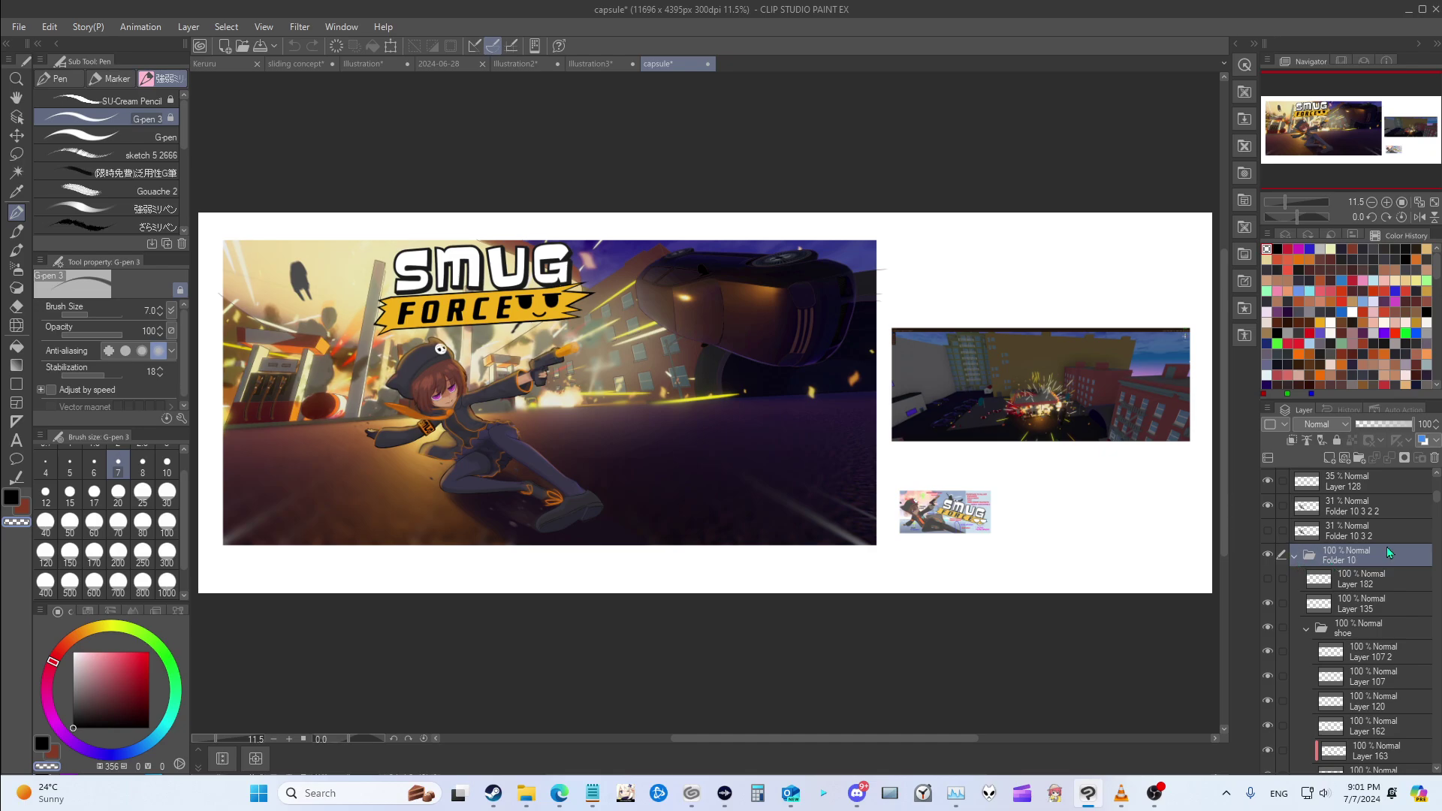
pyautogui.scroll(5, 1386, 552)
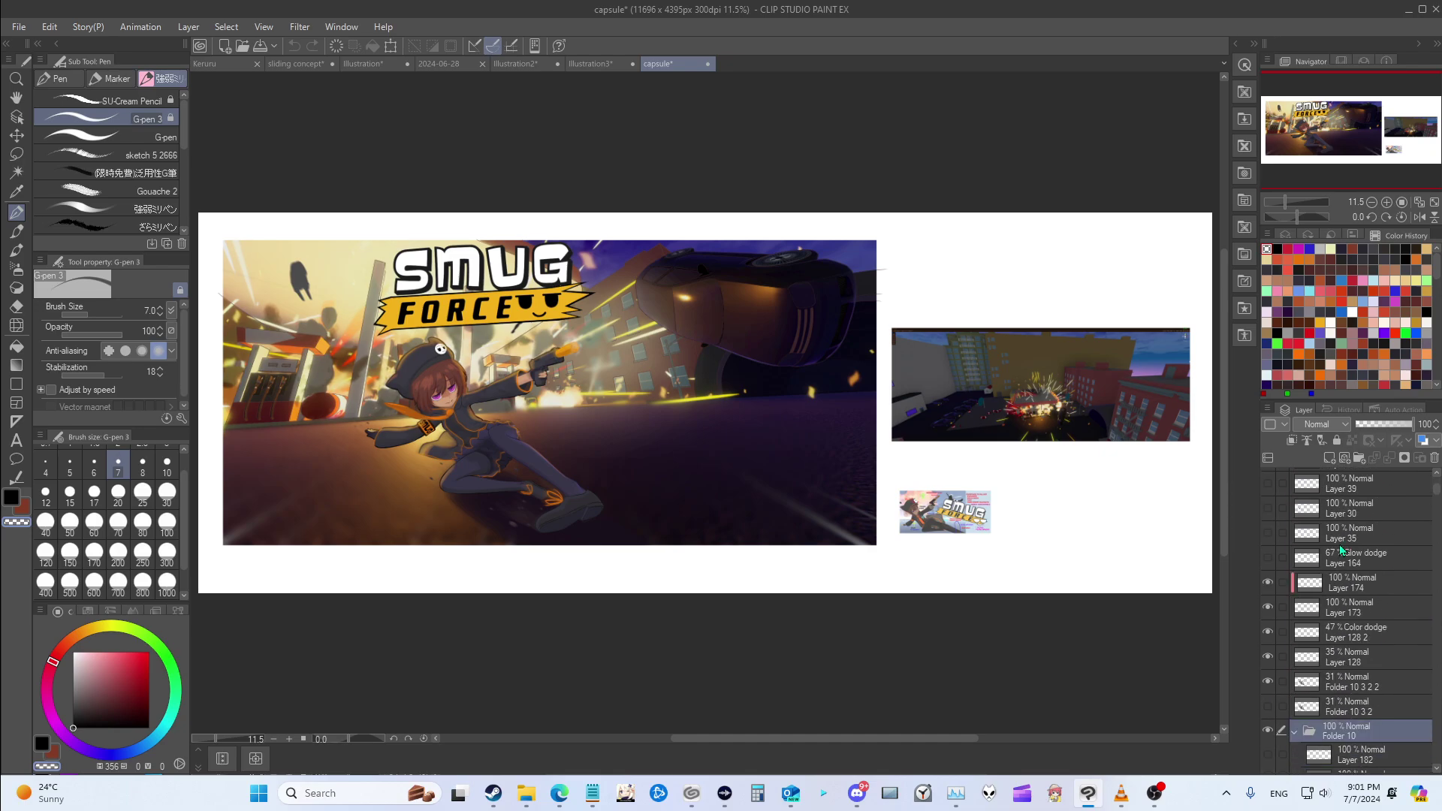
pyautogui.scroll(-5, 1341, 551)
pyautogui.scroll(-3, 1297, 511)
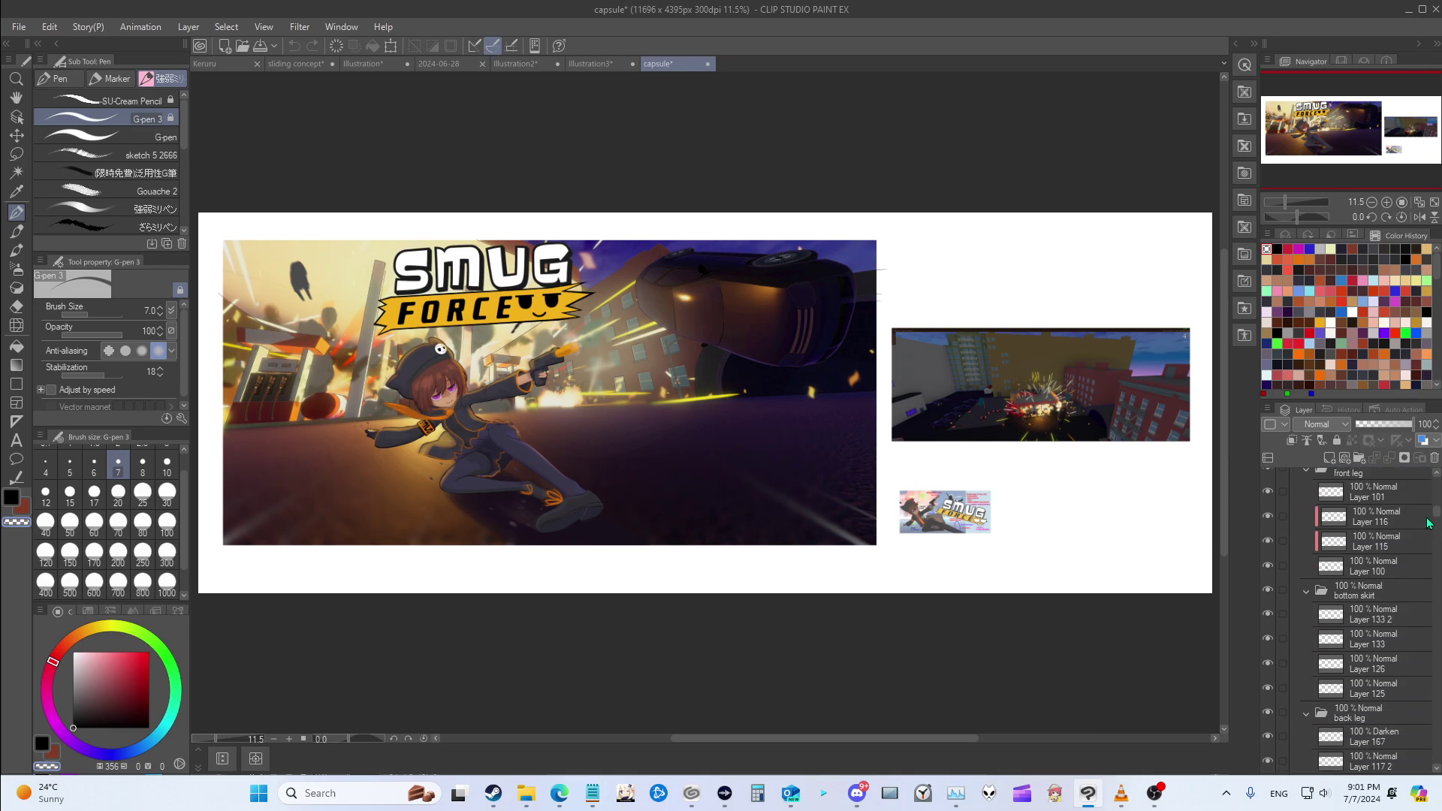
pyautogui.scroll(-3, 1436, 526)
pyautogui.scroll(-10, 1436, 534)
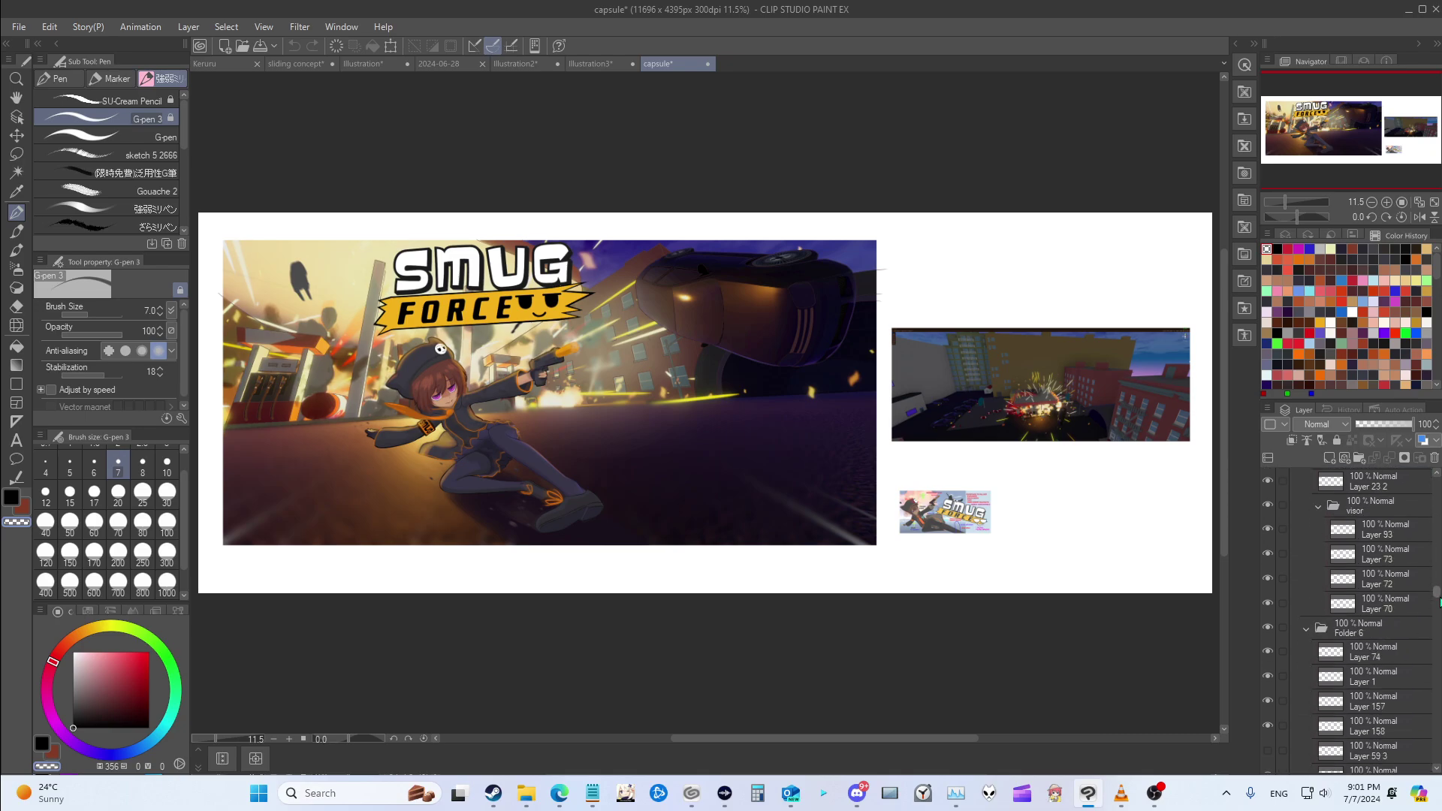
pyautogui.scroll(-10, 1351, 620)
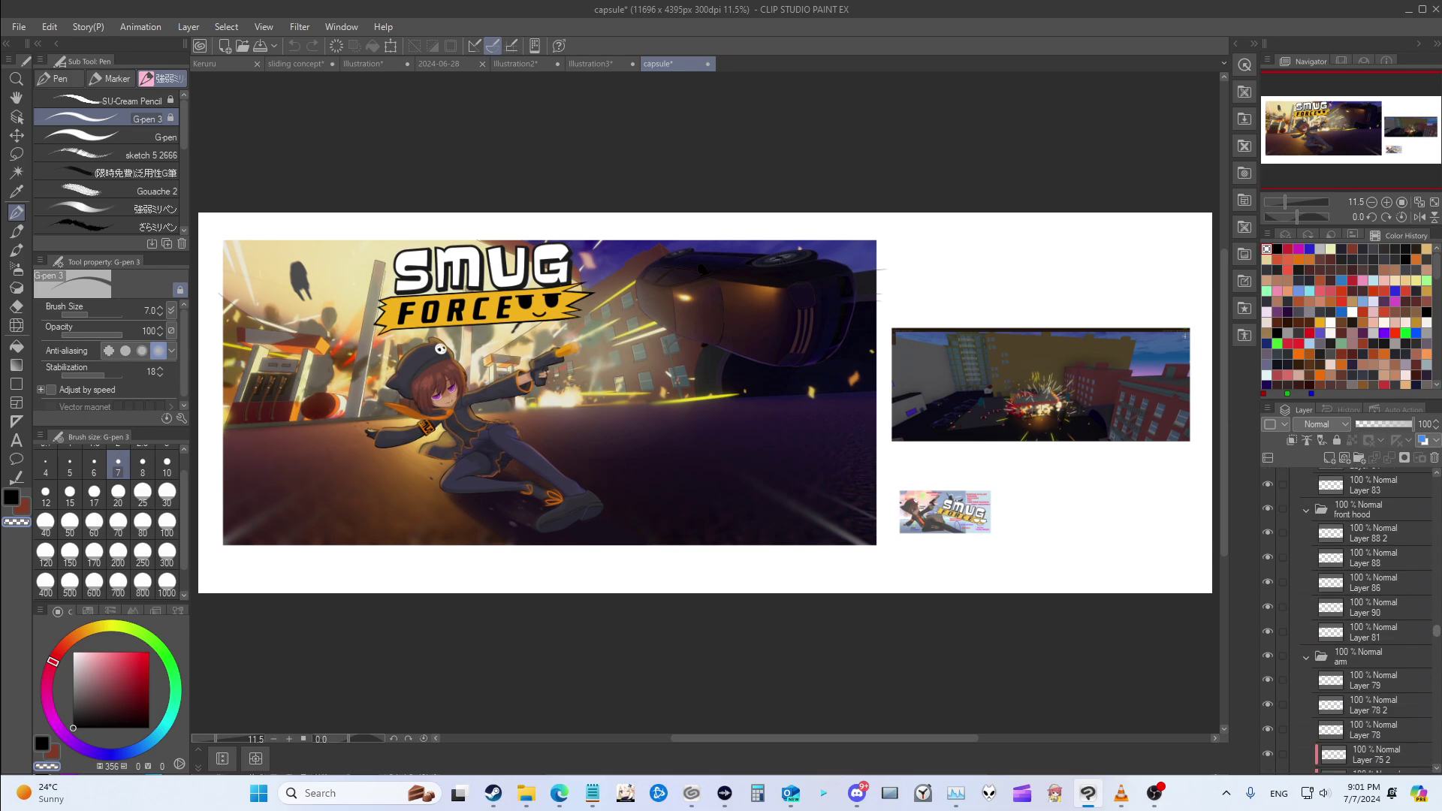
pyautogui.scroll(-5, 1352, 620)
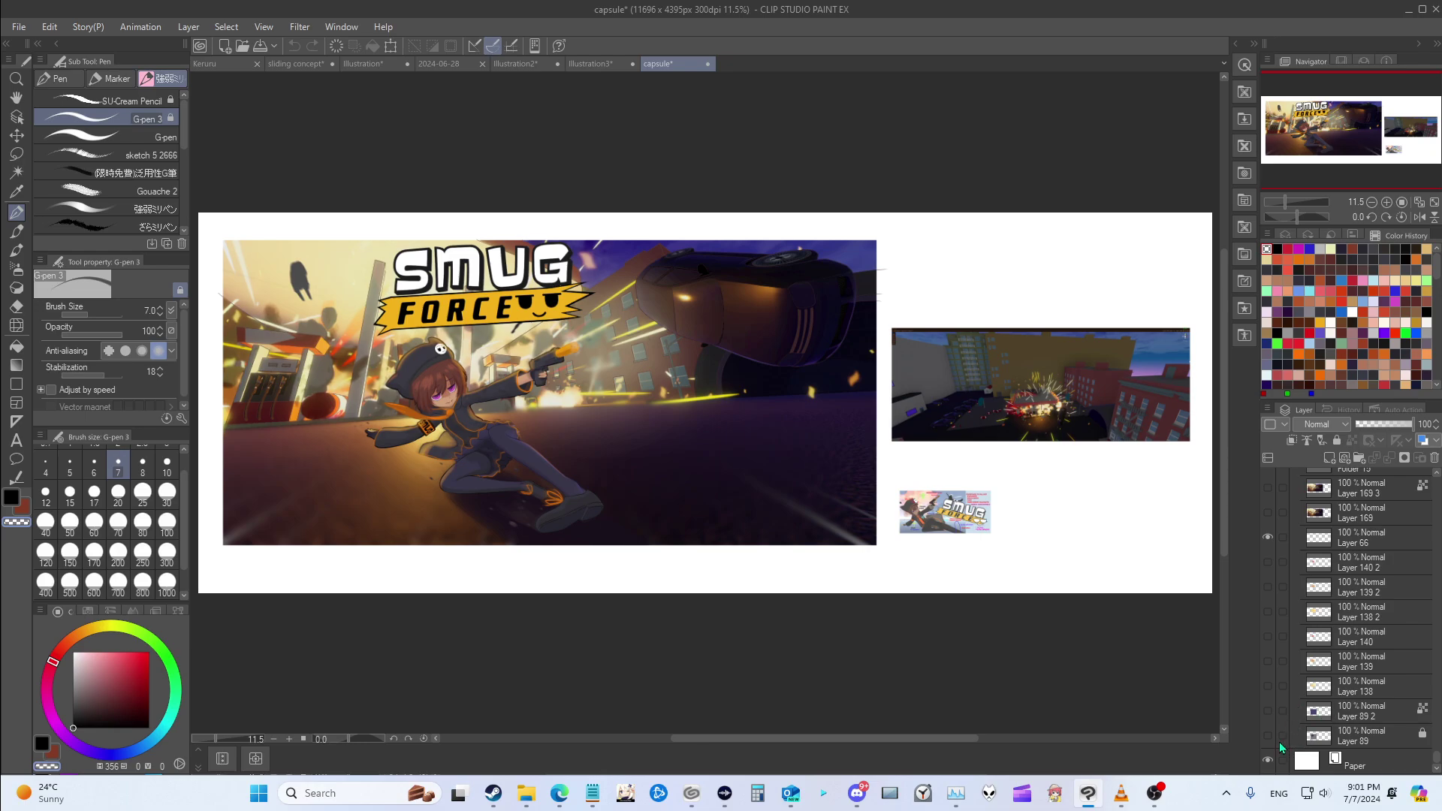
# Step: Examine the small annotated Smug Force mock-up beside the main capsule artwork
pyautogui.scroll(1, 377, 608)
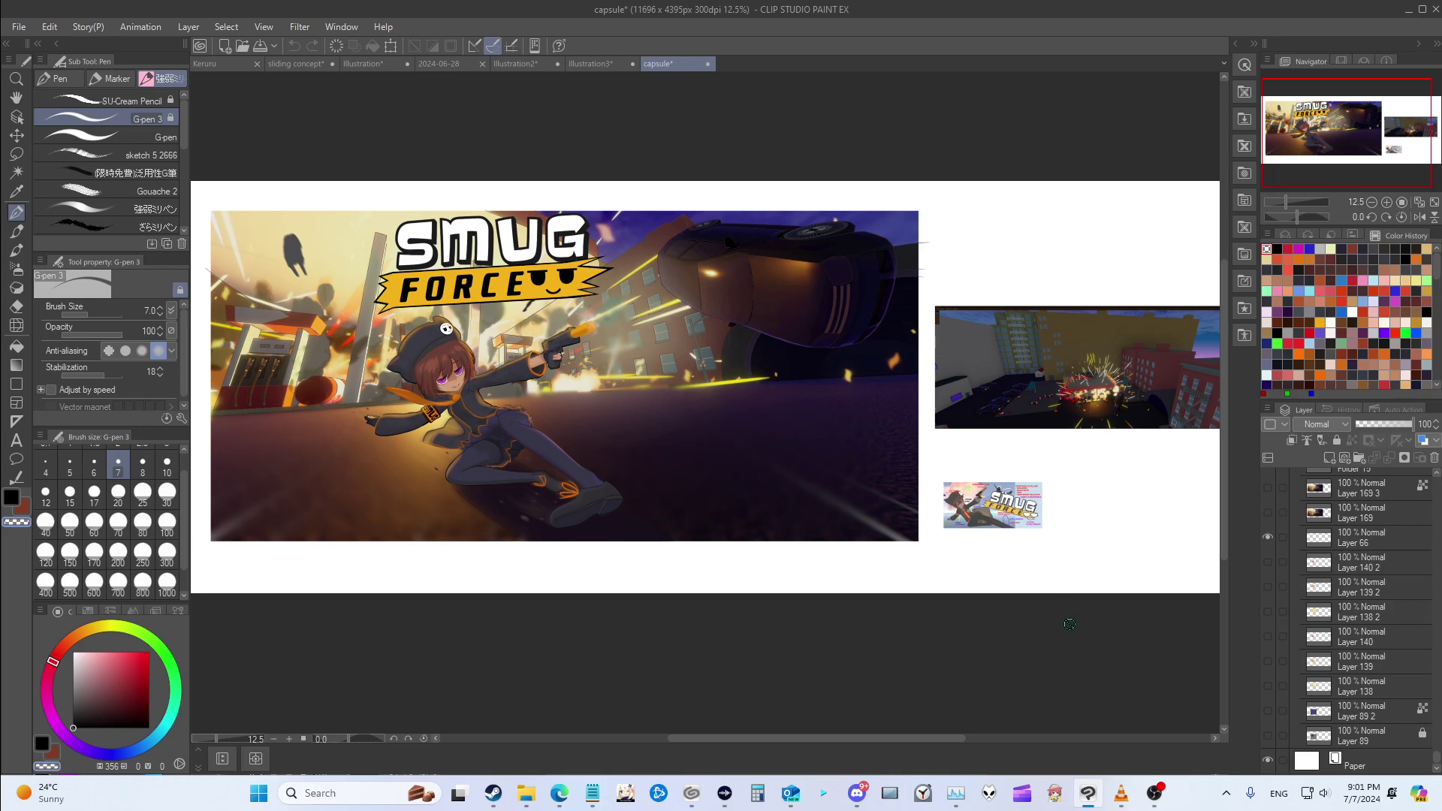
pyautogui.scroll(4, 895, 553)
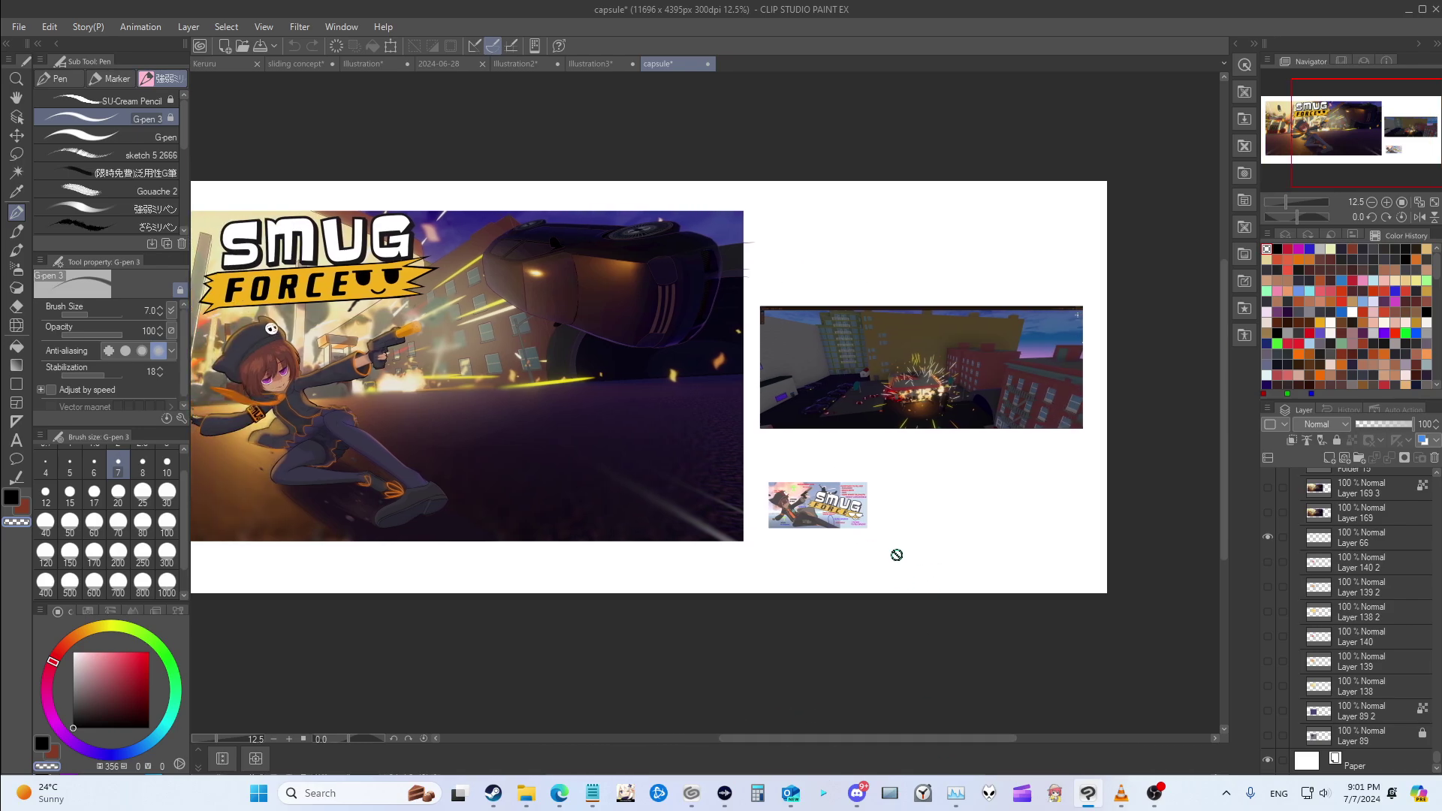
pyautogui.scroll(2, 753, 389)
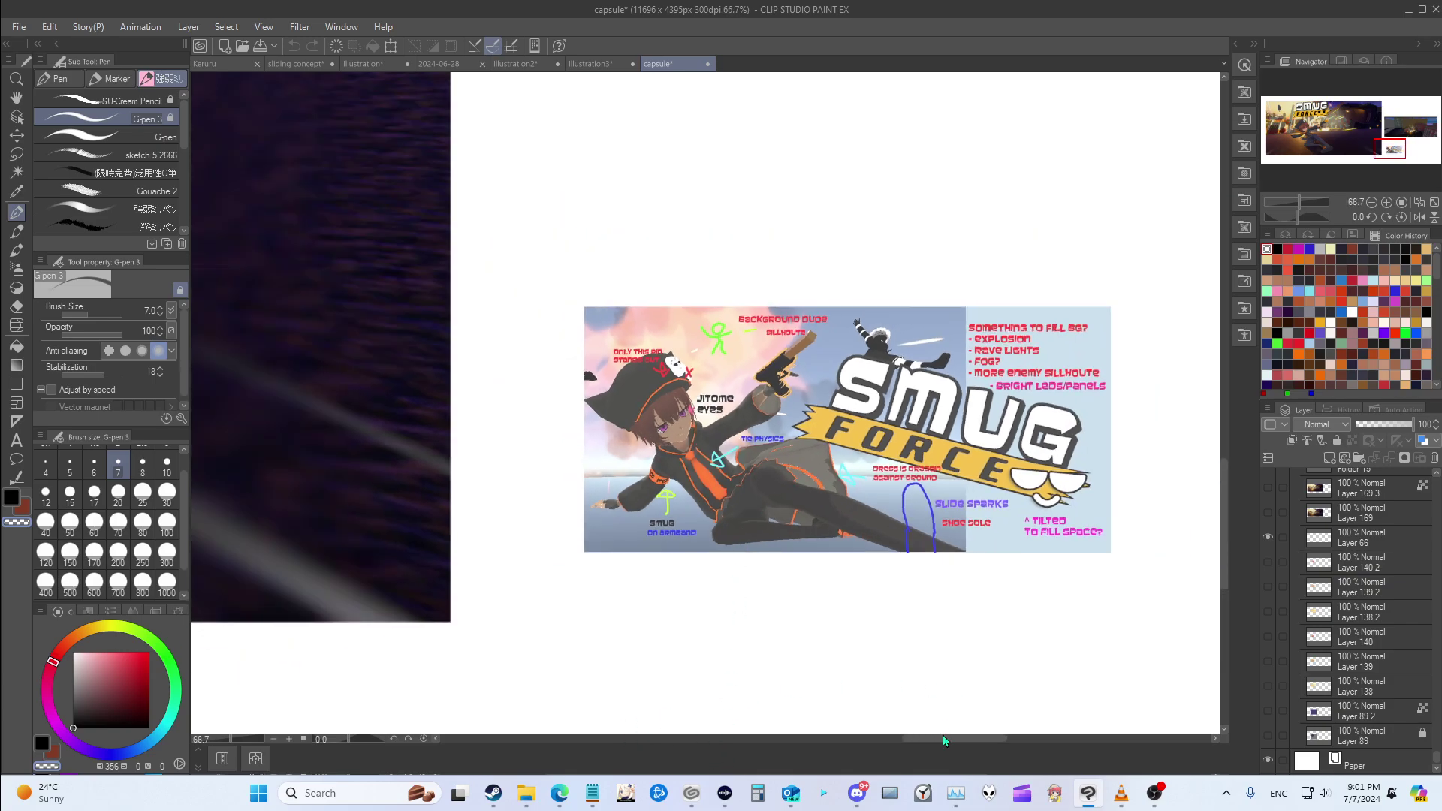
pyautogui.moveTo(943, 738)
pyautogui.mouseDown()
pyautogui.moveTo(972, 739)
pyautogui.moveTo(958, 738)
pyautogui.mouseUp()
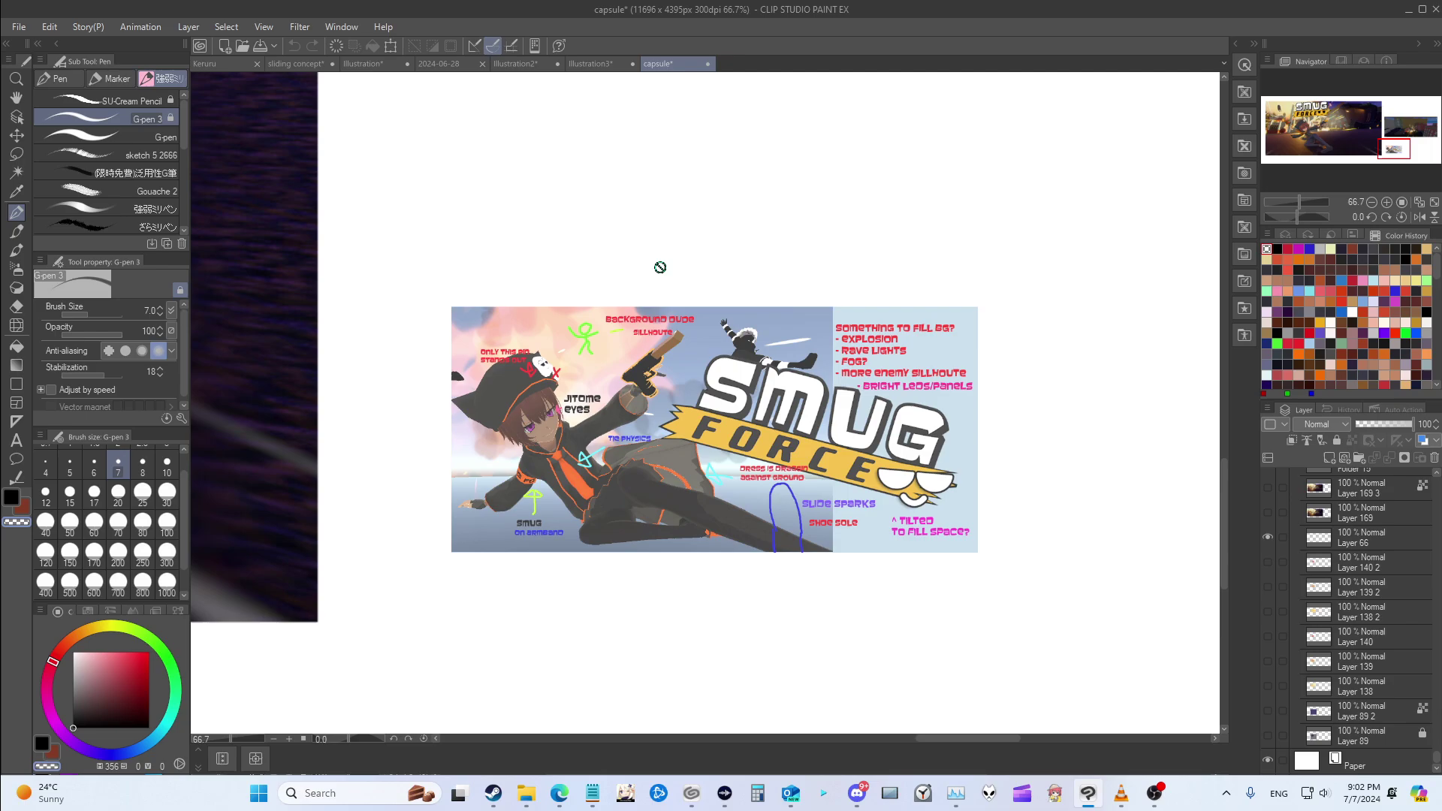
# Step: View the sliding concept drawing, and reorder the open documents so capsule sits directly before sliding concept
pyautogui.click(297, 64)
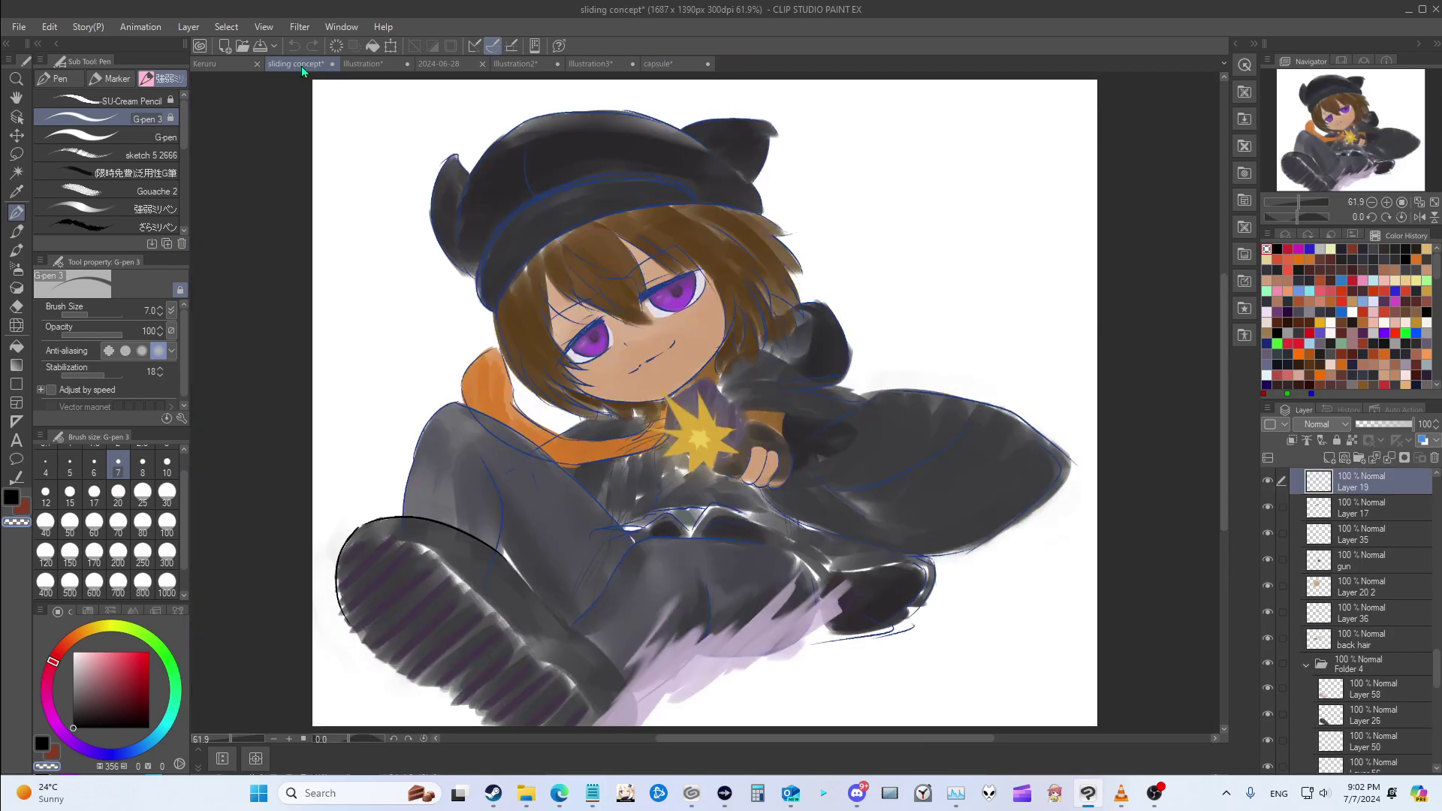
pyautogui.moveTo(655, 63); pyautogui.dragTo(274, 72)
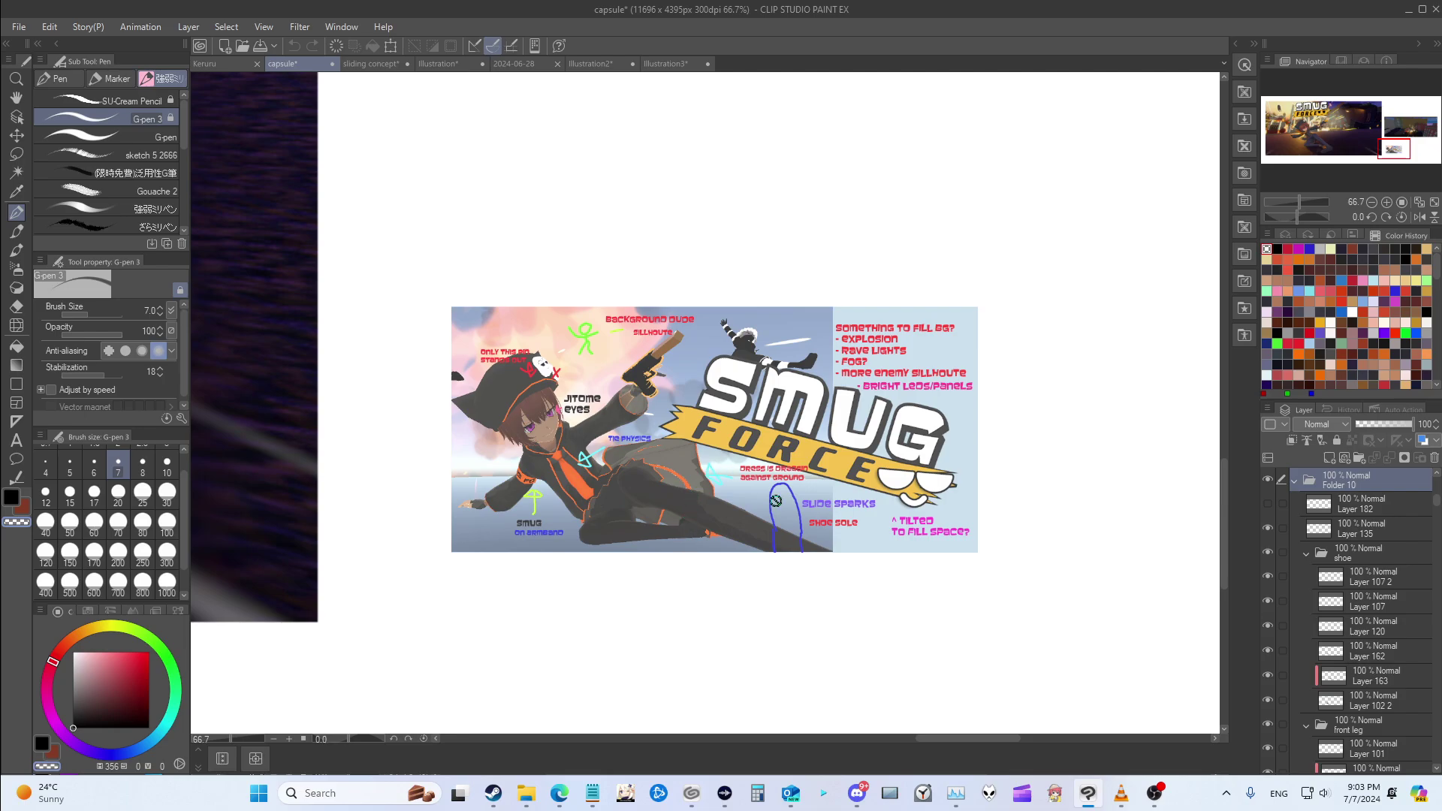
# Step: Read the mock-up's notes on pose, eyes, armband, slide sparks and background fill, comparing close-up and full views
pyautogui.scroll(3, 689, 530)
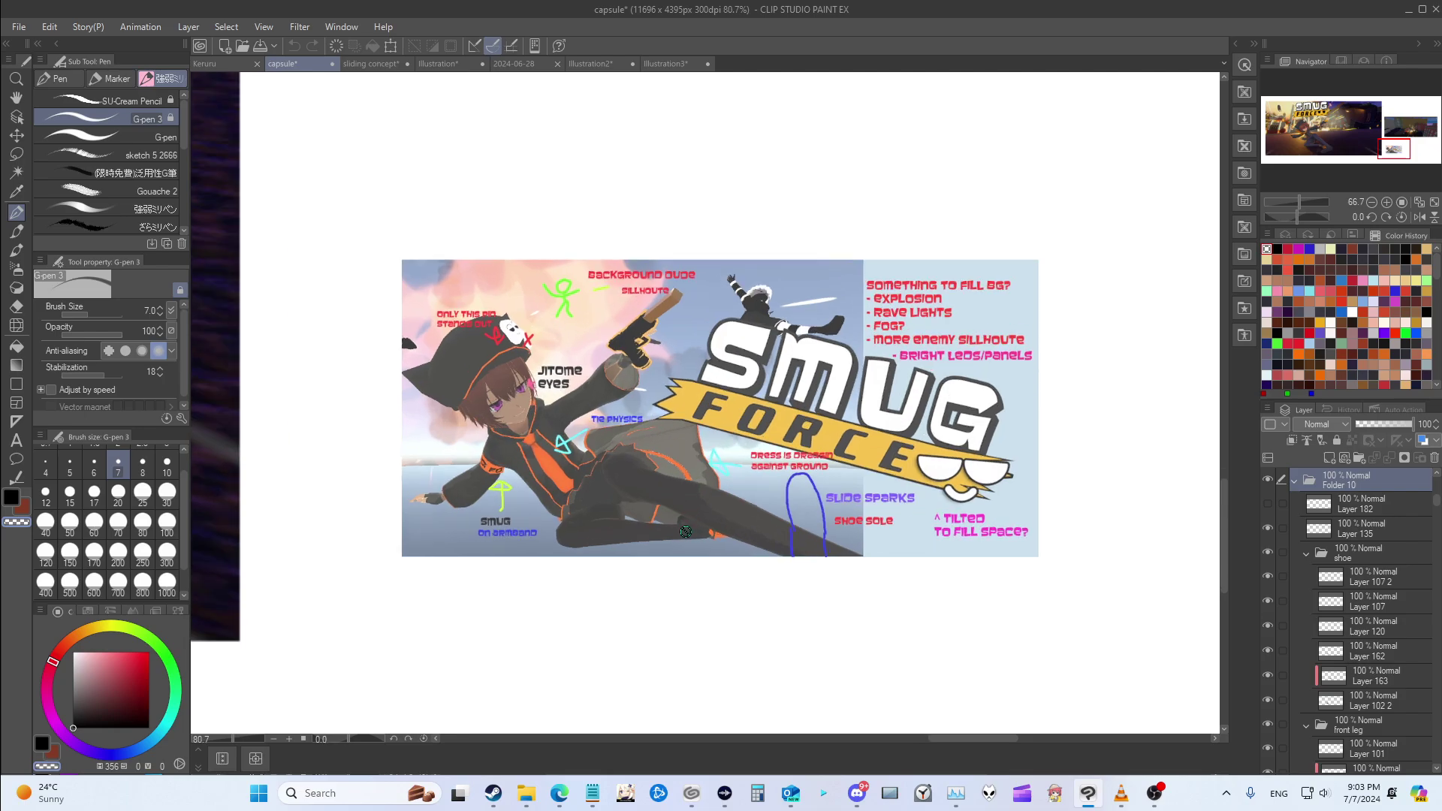
pyautogui.scroll(1, 844, 529)
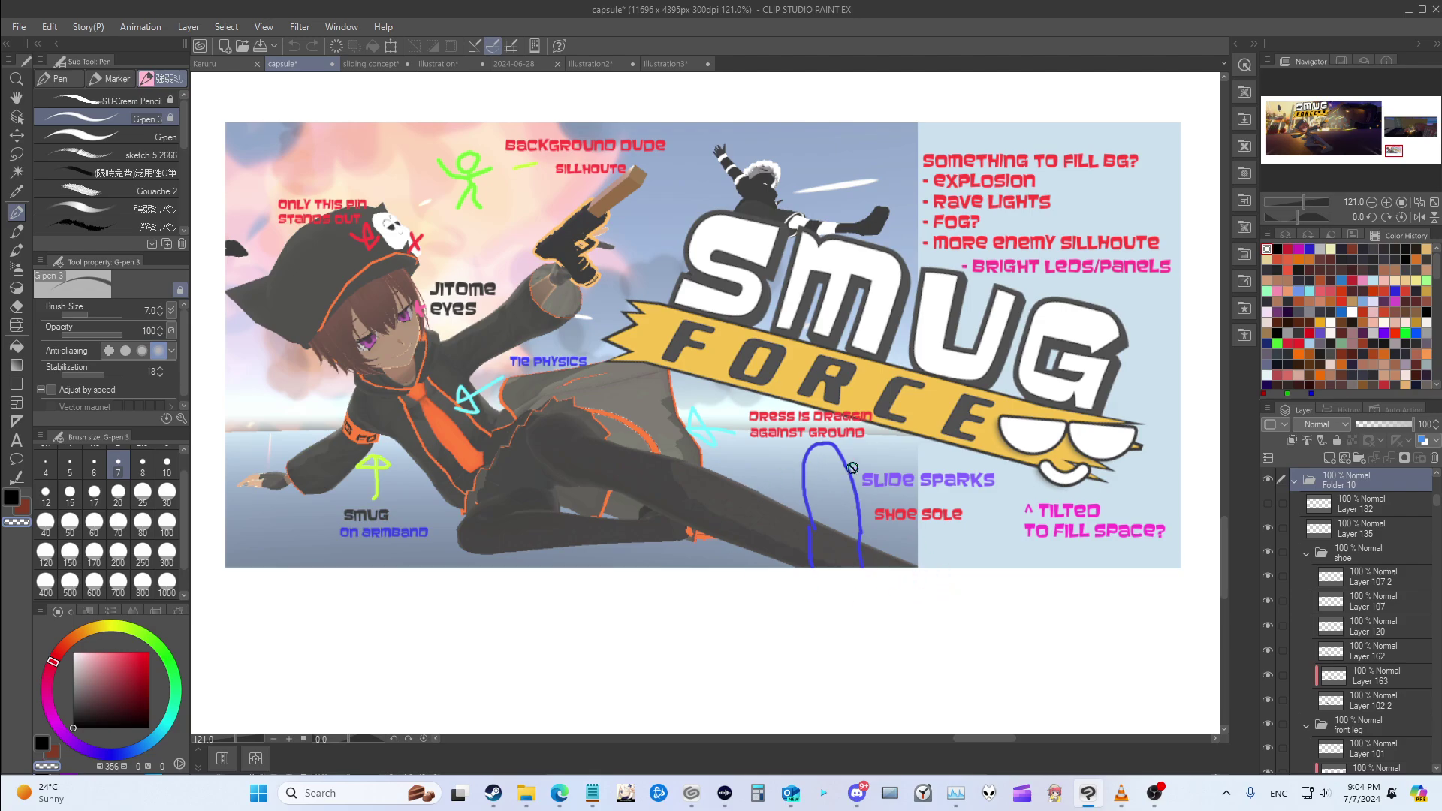
pyautogui.scroll(-1, 664, 493)
pyautogui.scroll(-1, 664, 493)
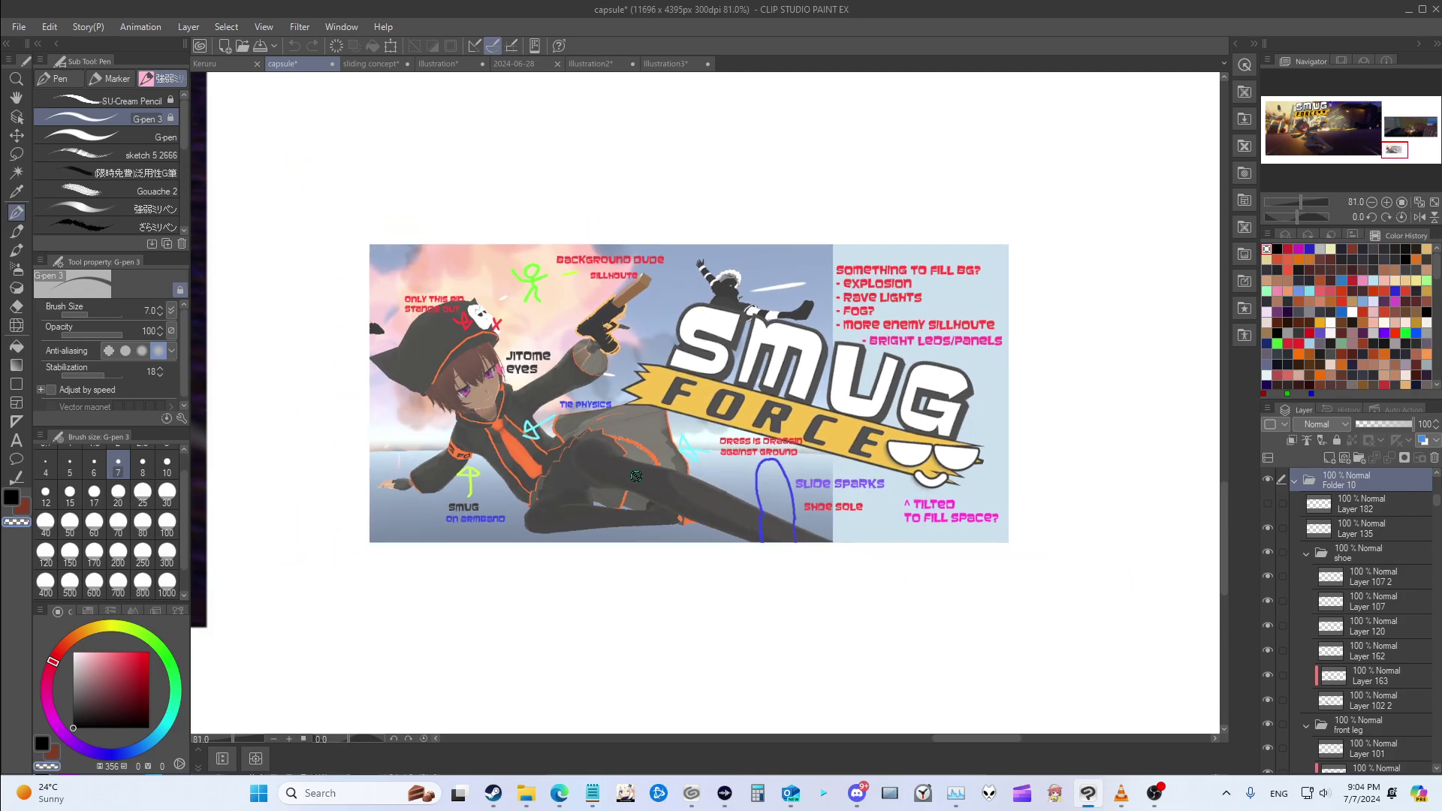
pyautogui.scroll(1, 486, 523)
pyautogui.scroll(1, 468, 504)
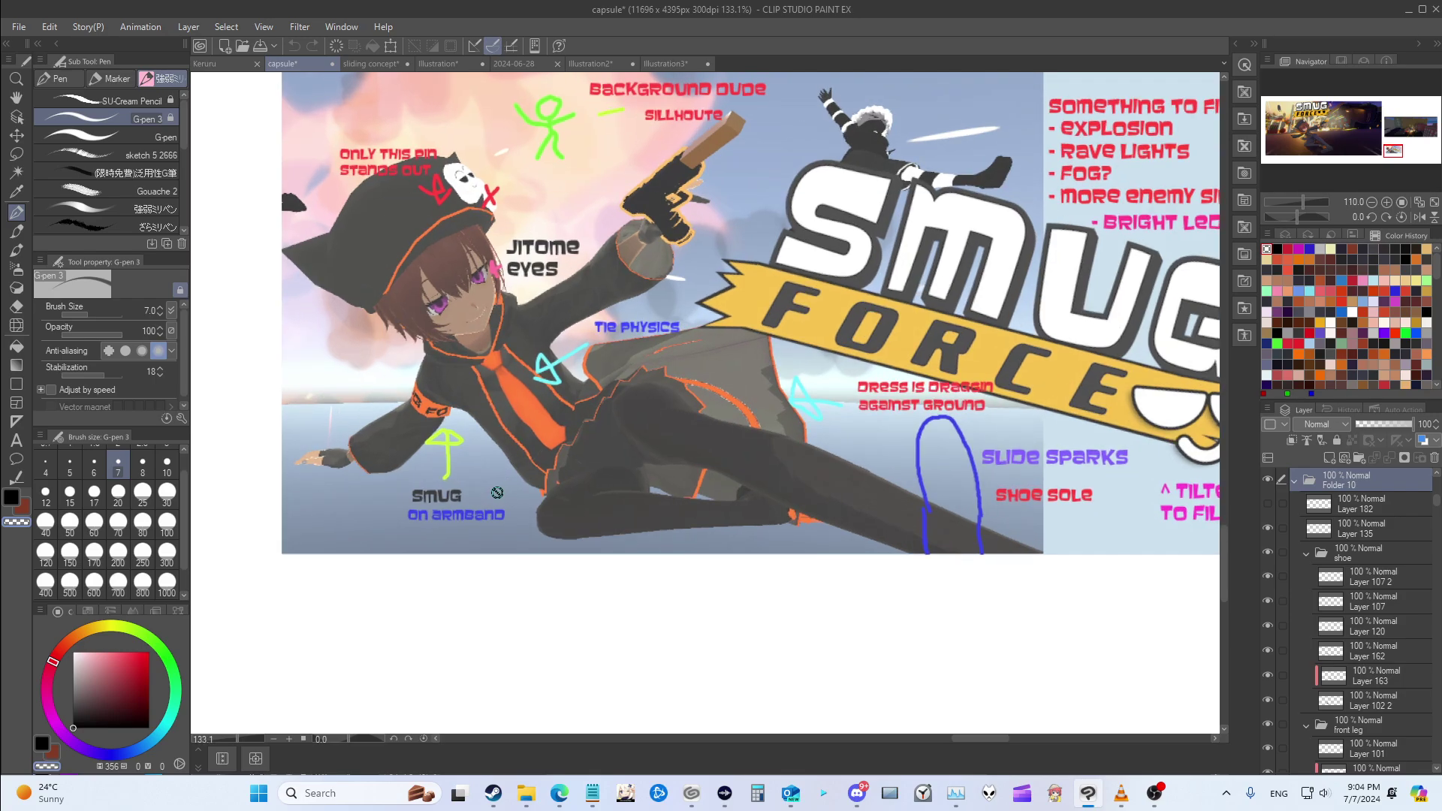
pyautogui.scroll(-2, 468, 504)
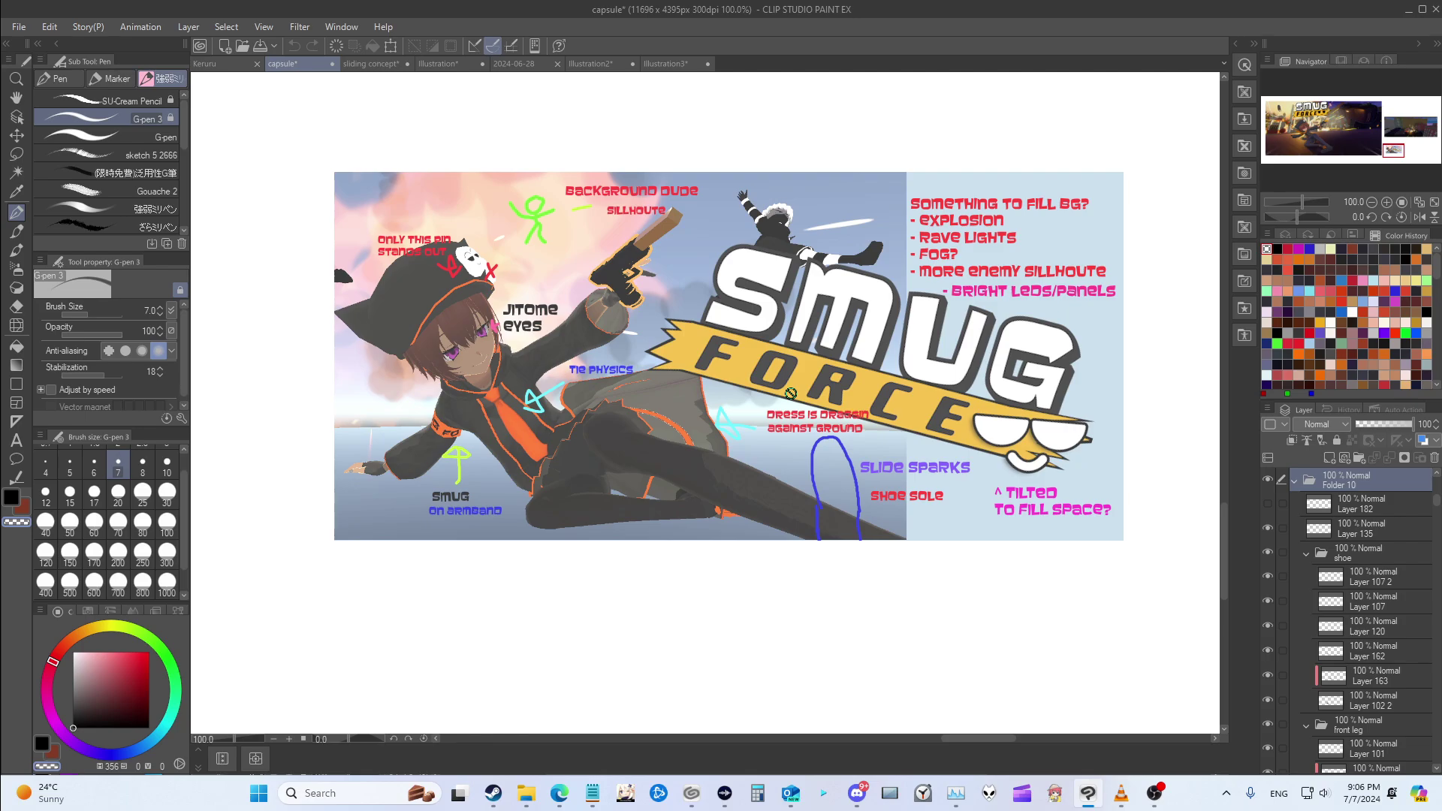
pyautogui.scroll(-2, 800, 462)
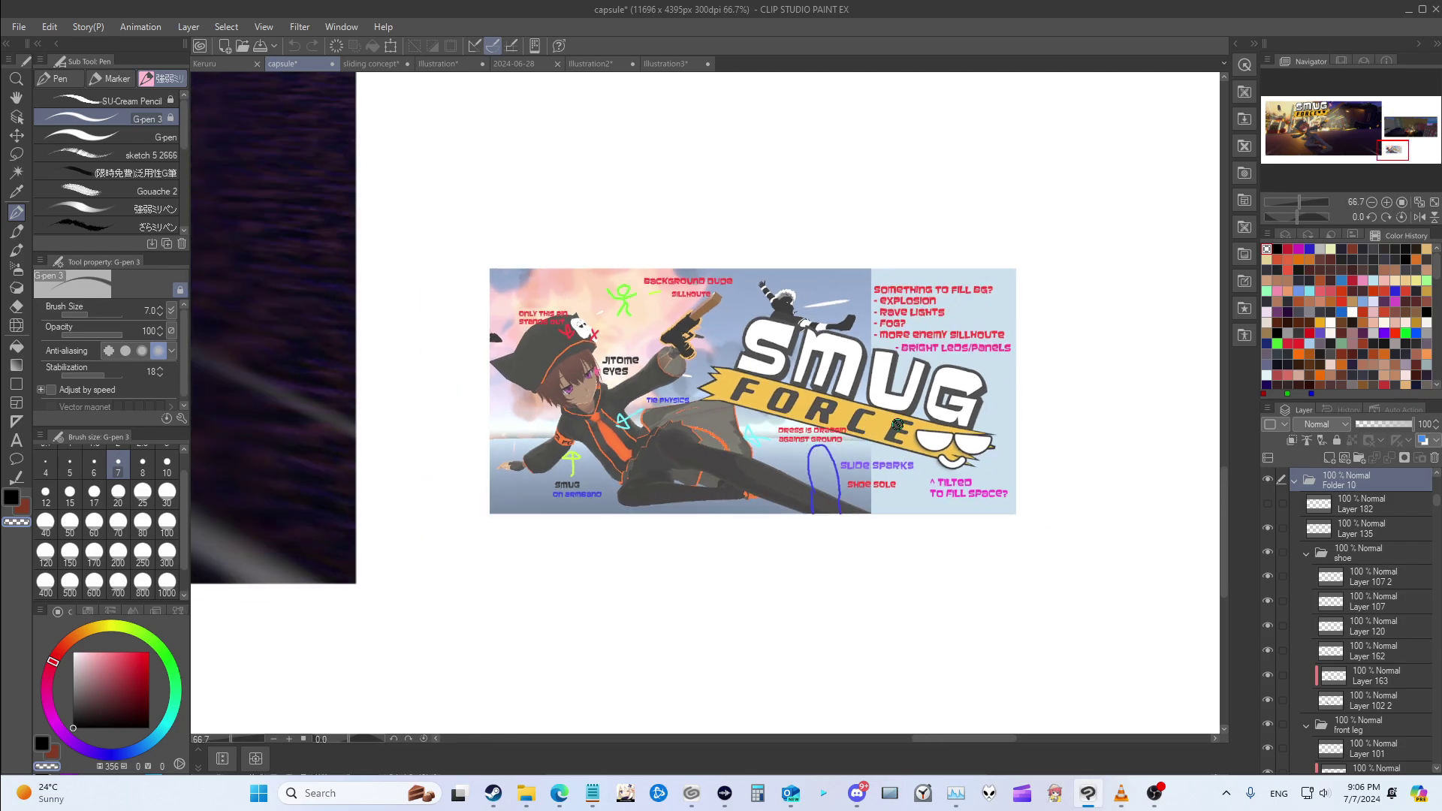
pyautogui.scroll(1, 896, 423)
pyautogui.scroll(1, 558, 370)
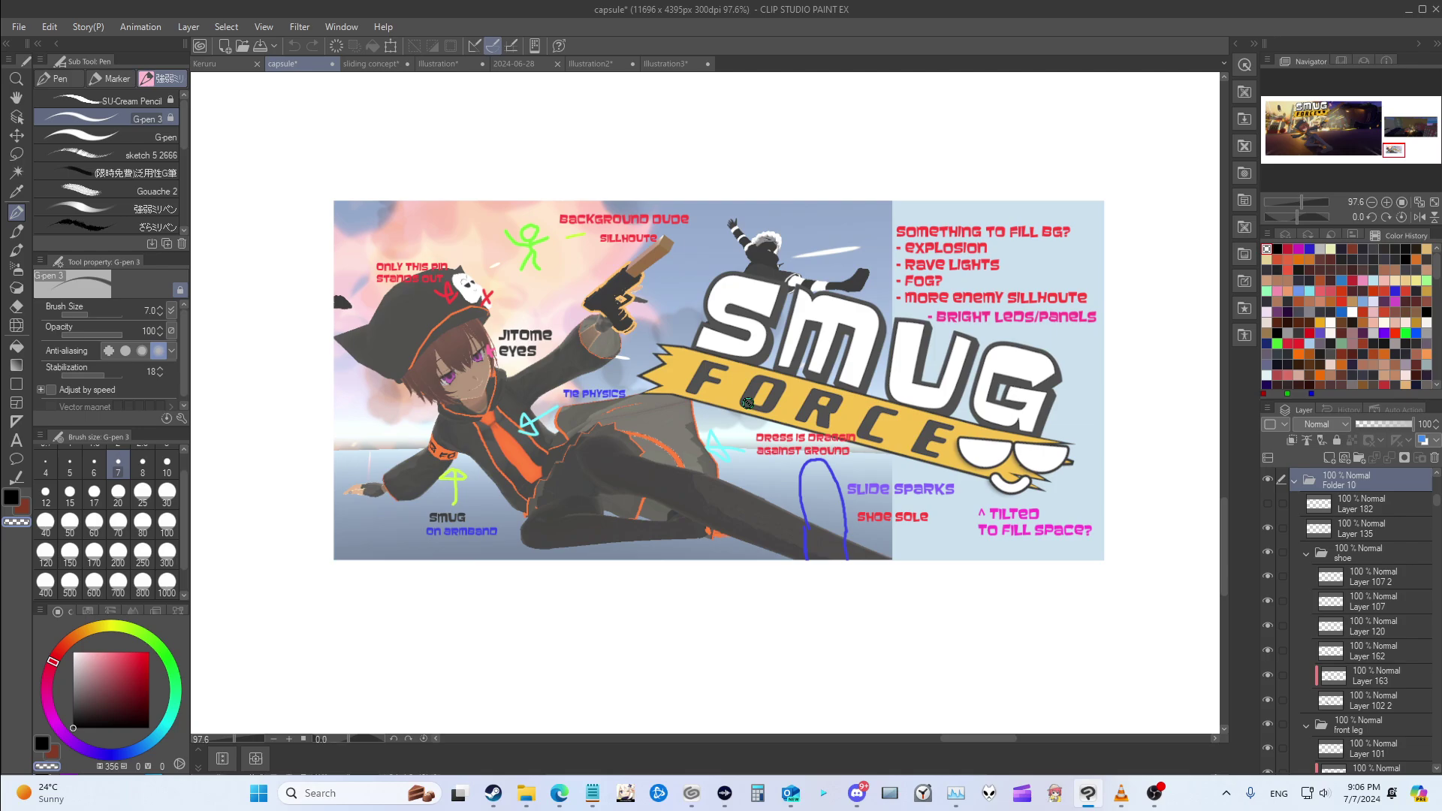
pyautogui.scroll(-1, 988, 508)
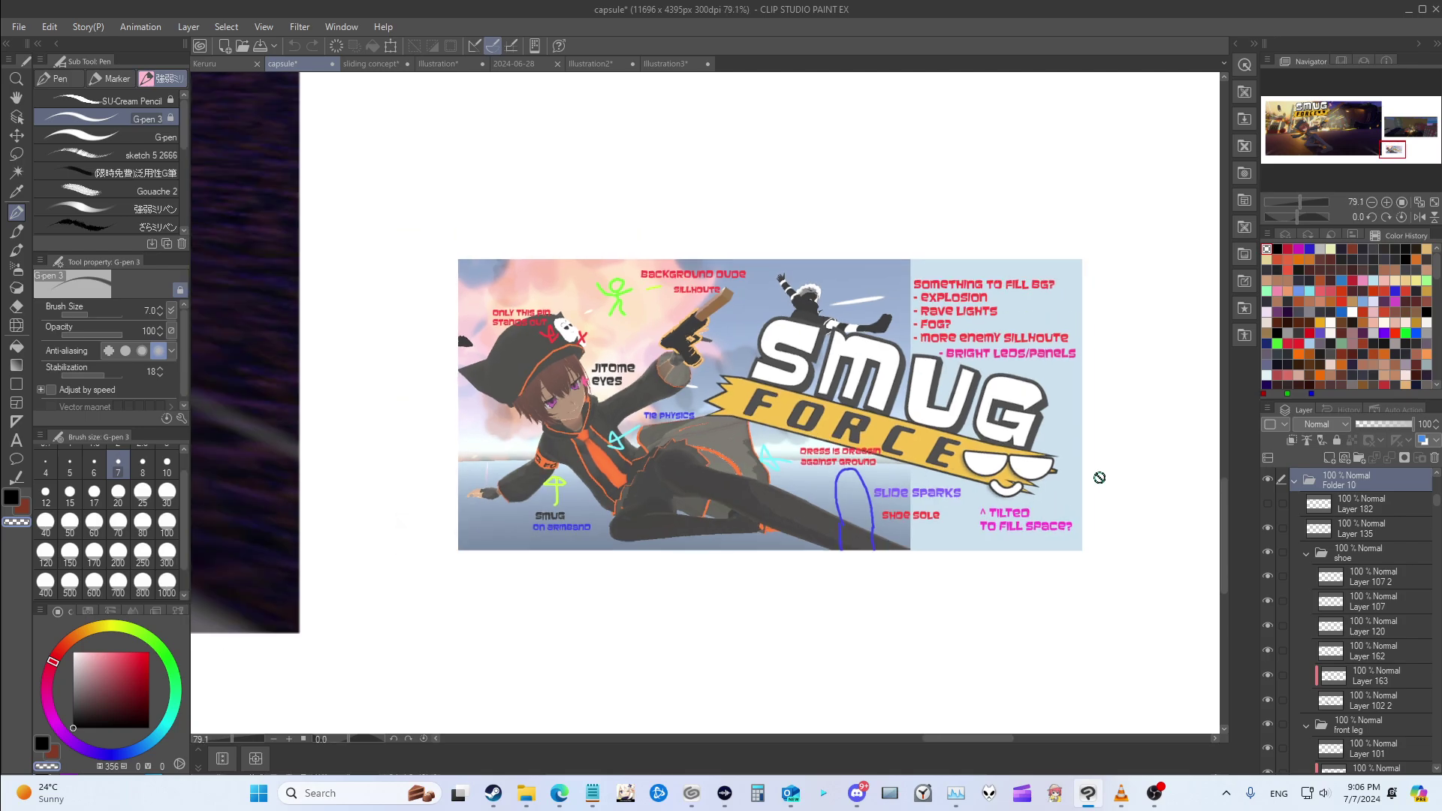
pyautogui.scroll(1, 1067, 469)
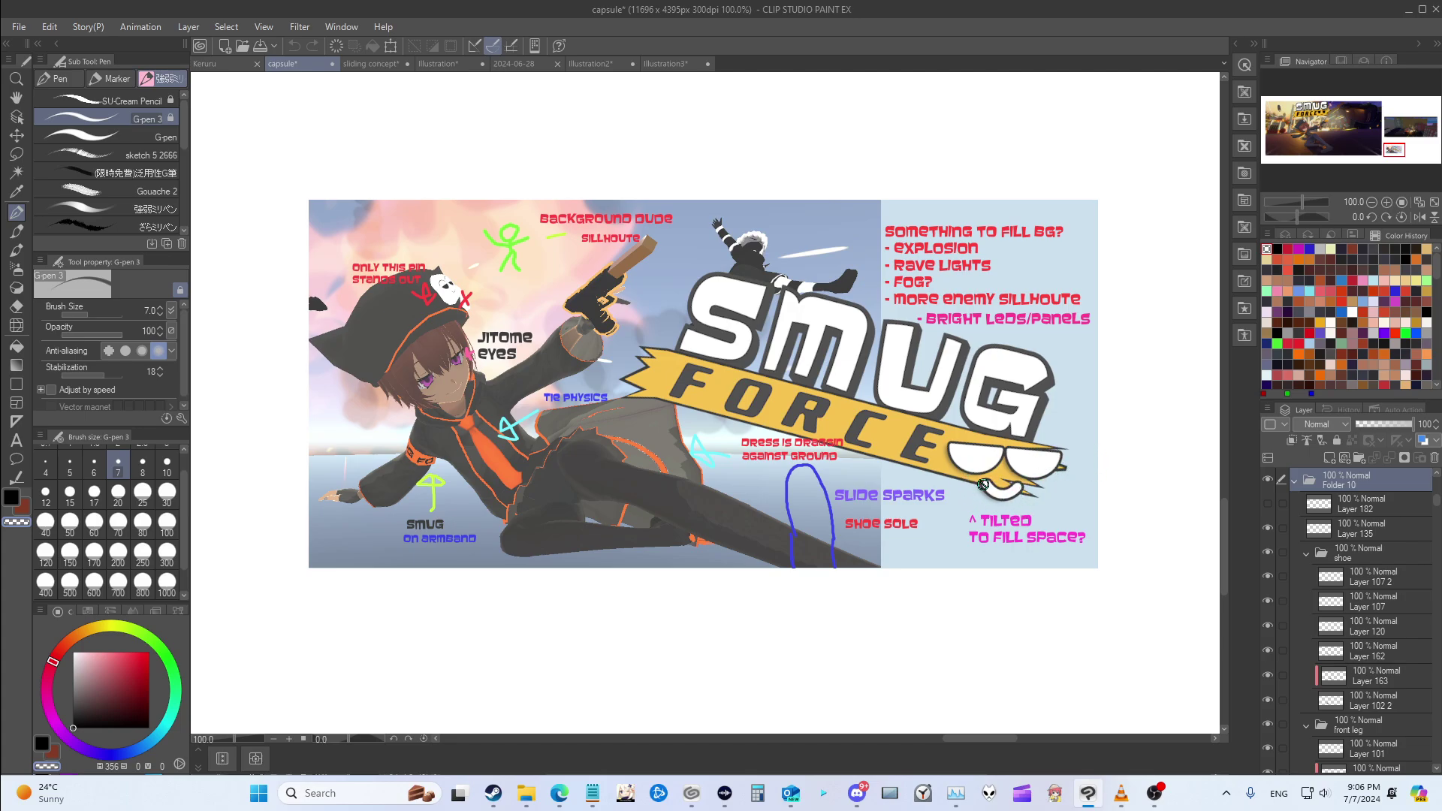
pyautogui.scroll(-1, 762, 418)
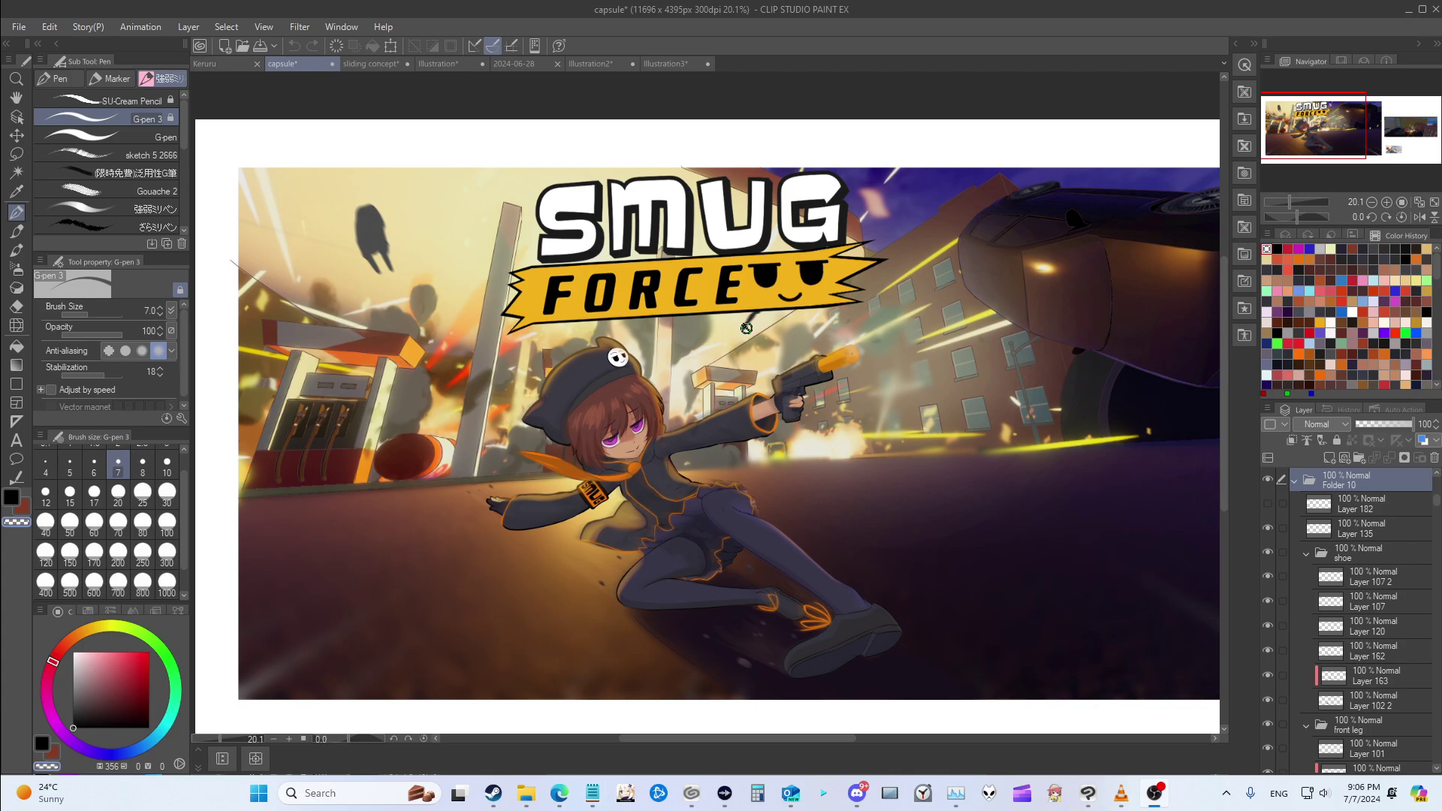
# Step: Inspect the Force banner of the logo up close and within the whole capsule artwork
pyautogui.scroll(1, 746, 314)
pyautogui.scroll(3, 746, 314)
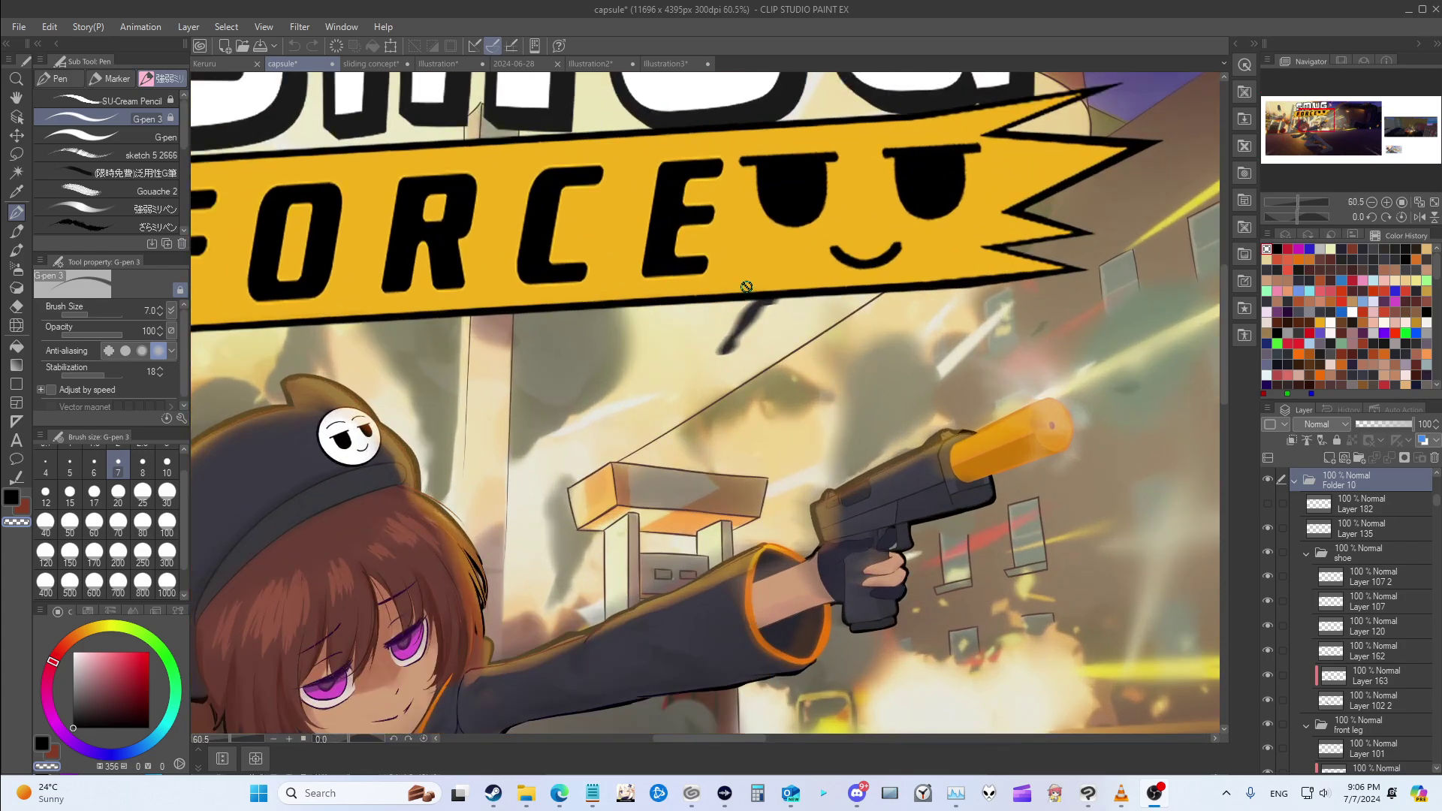
pyautogui.scroll(-3, 751, 308)
pyautogui.scroll(-2, 757, 301)
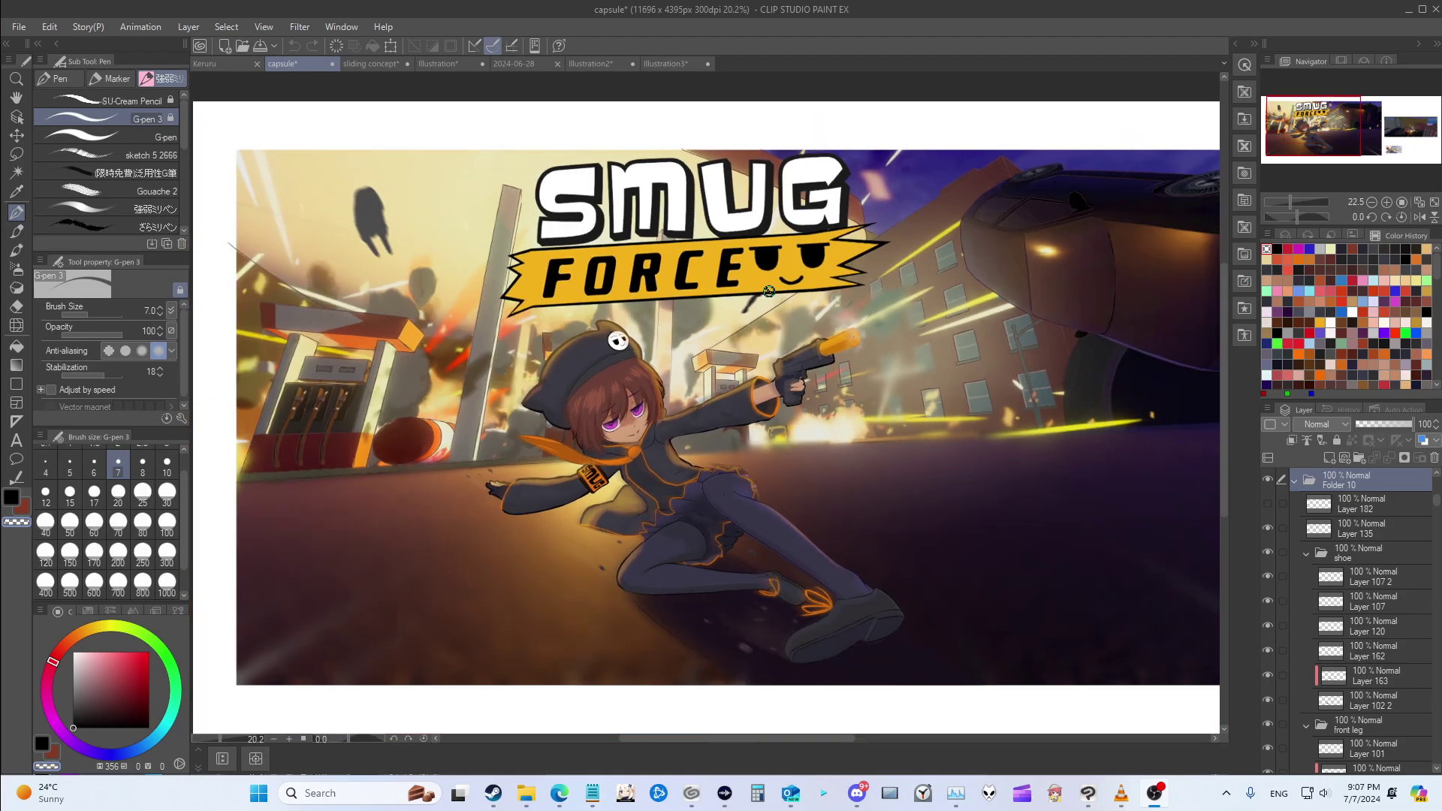
pyautogui.scroll(2, 691, 462)
pyautogui.scroll(-3, 691, 462)
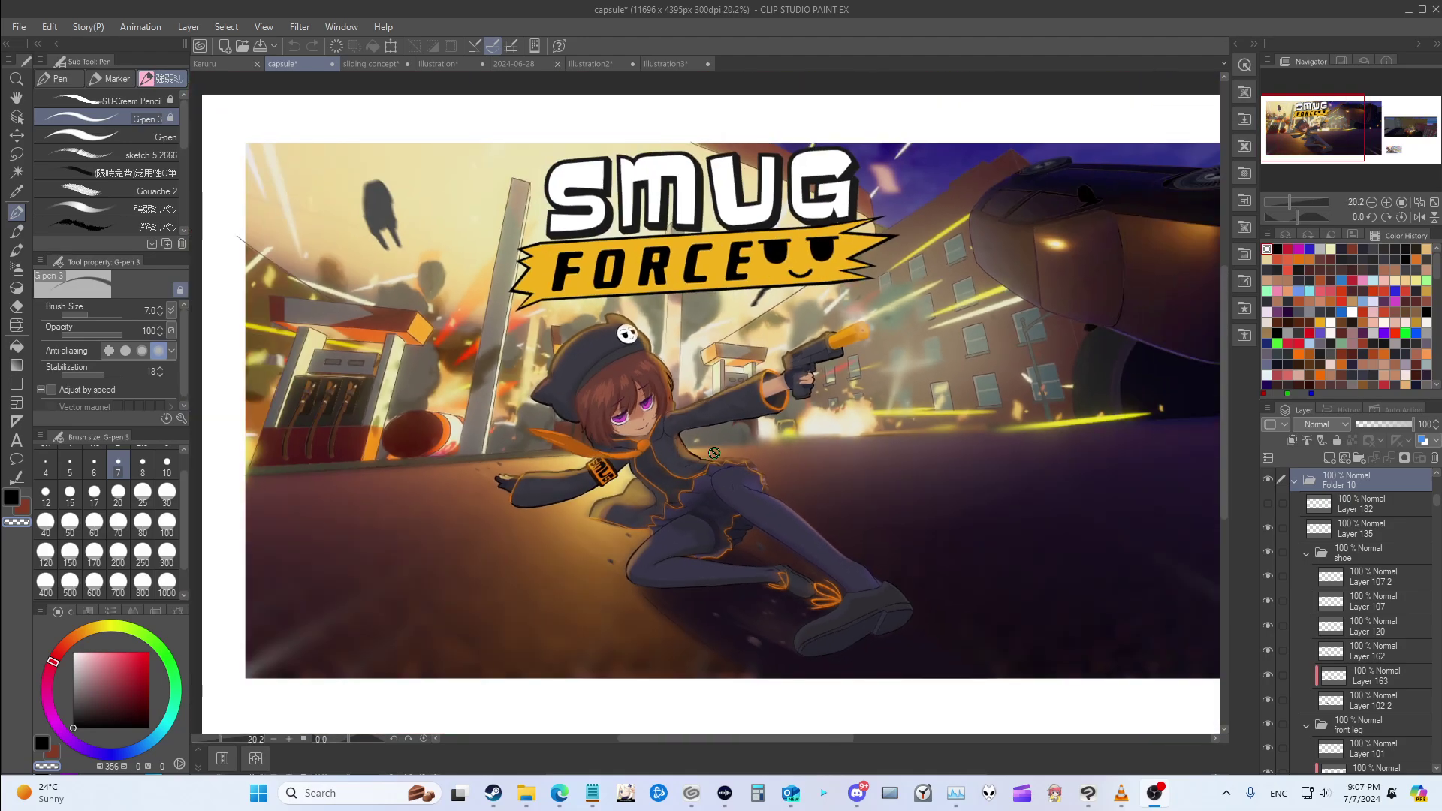
# Step: Examine the sliding character's pose, outfit and gun in the finished capsule artwork
pyautogui.scroll(3, 780, 458)
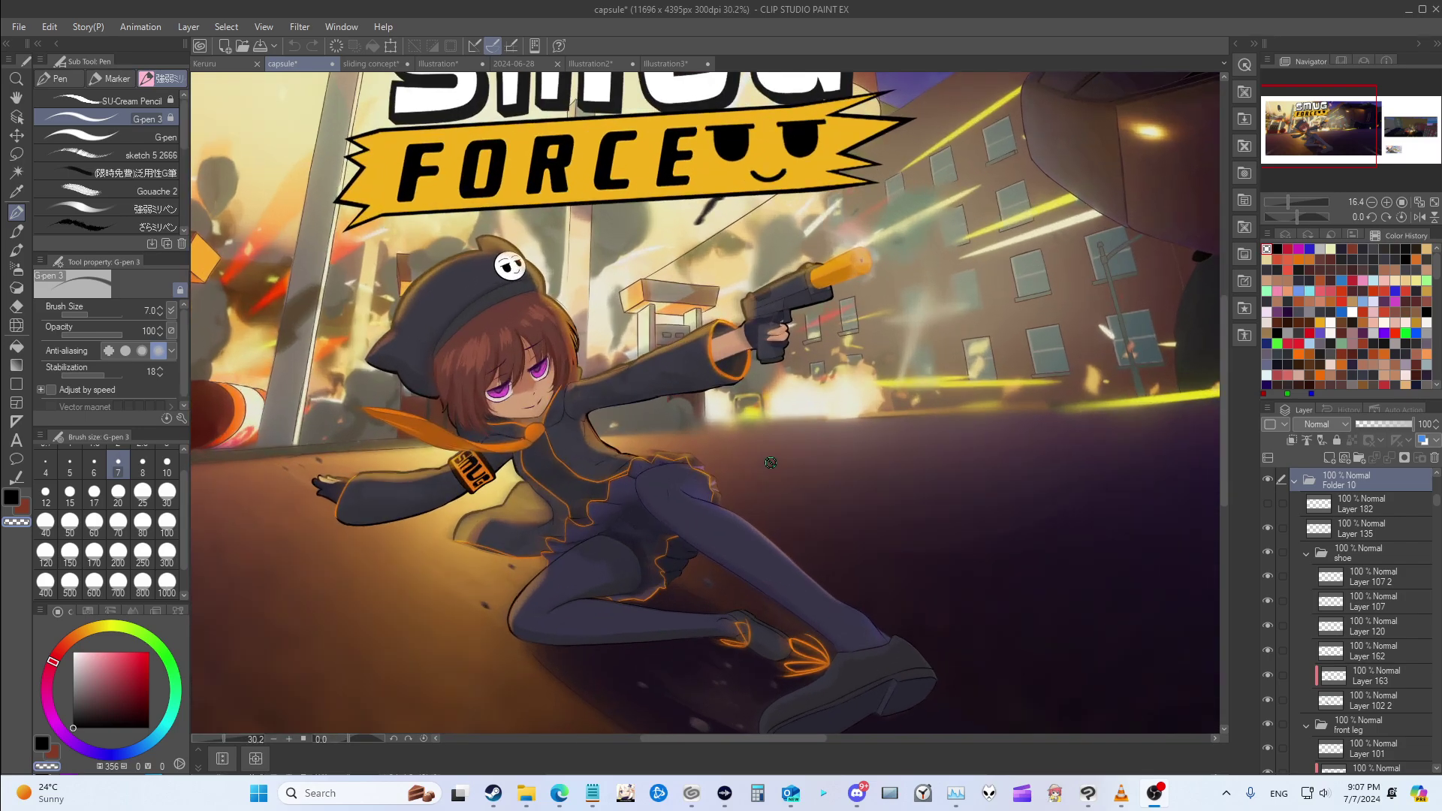
pyautogui.scroll(1, 508, 484)
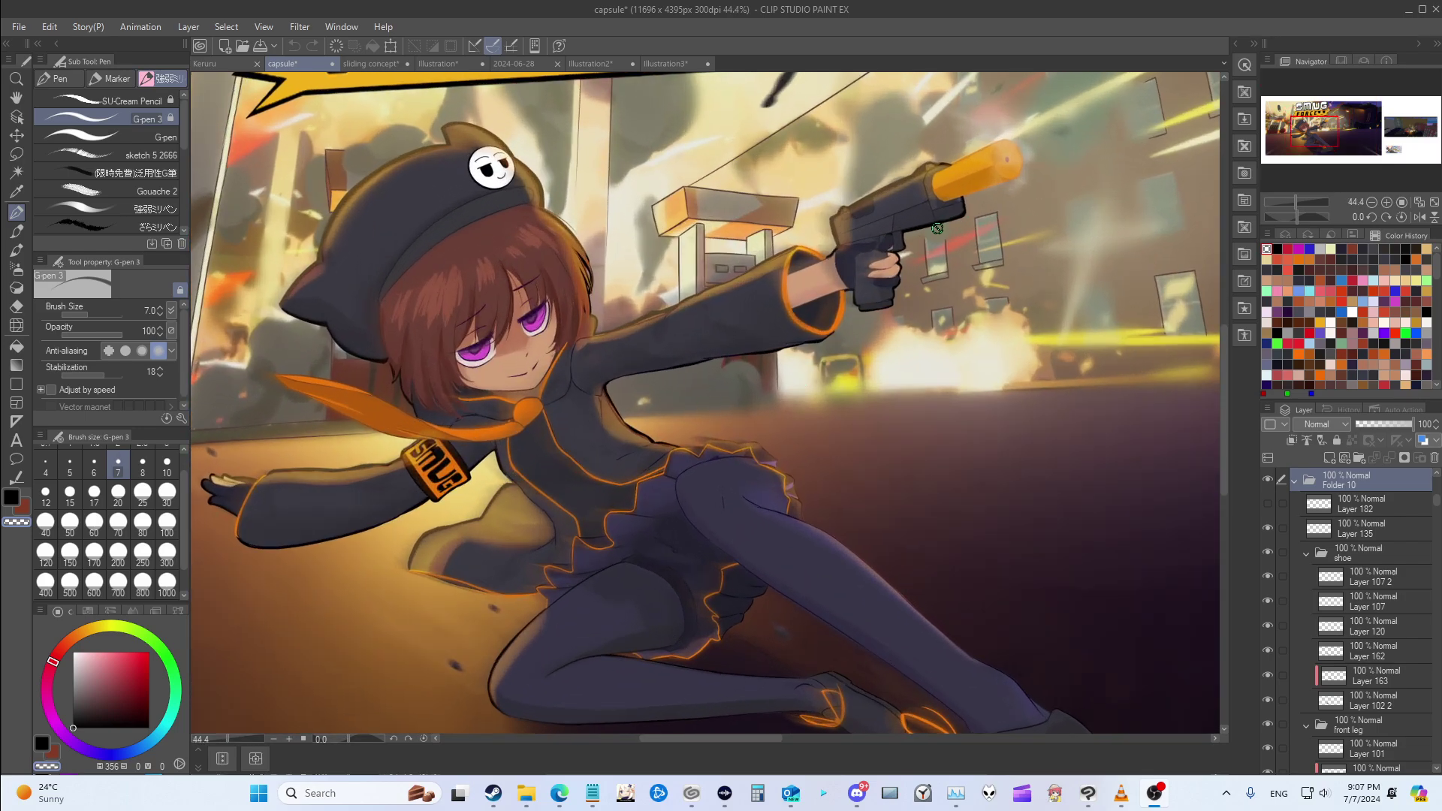
pyautogui.scroll(-3, 924, 240)
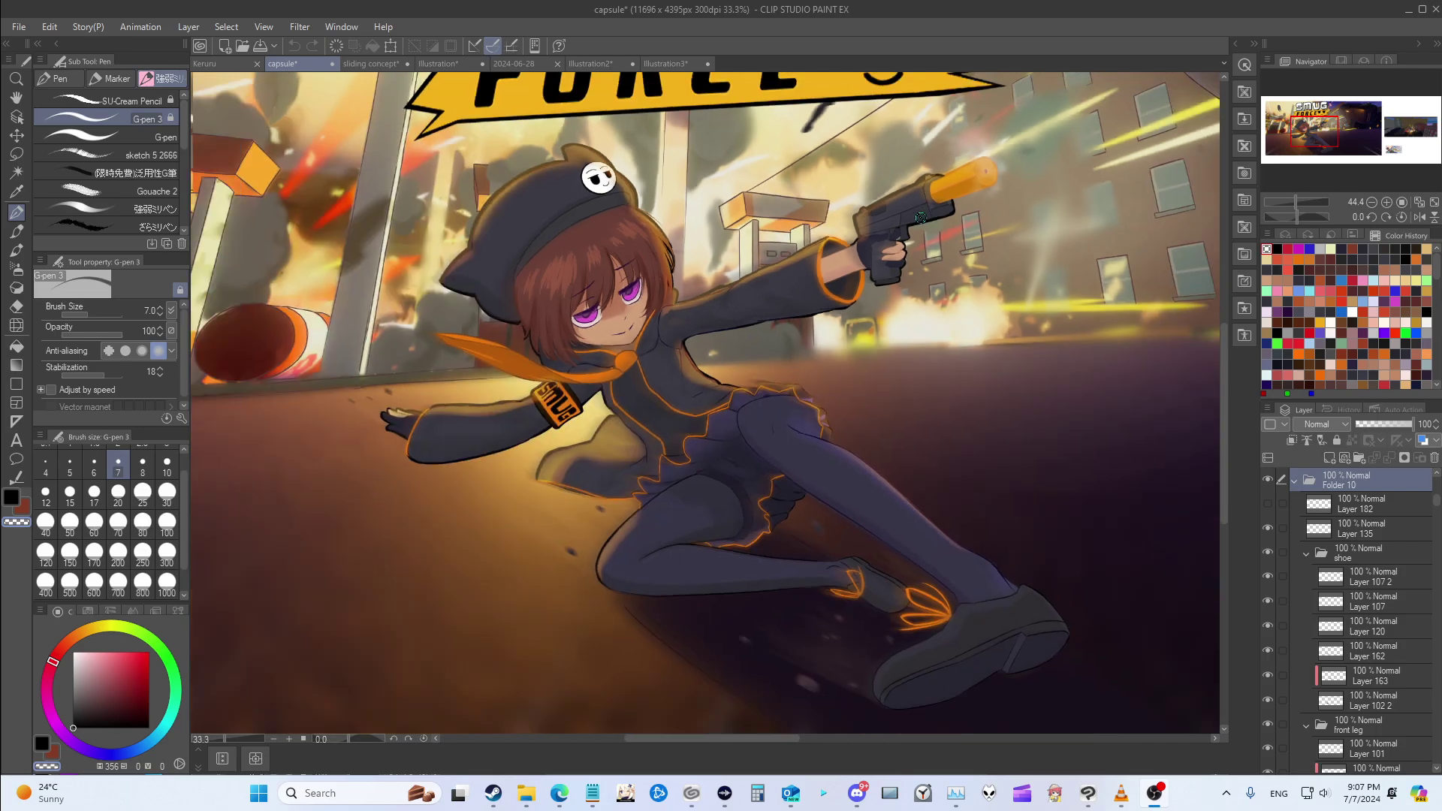
pyautogui.scroll(1, 1055, 347)
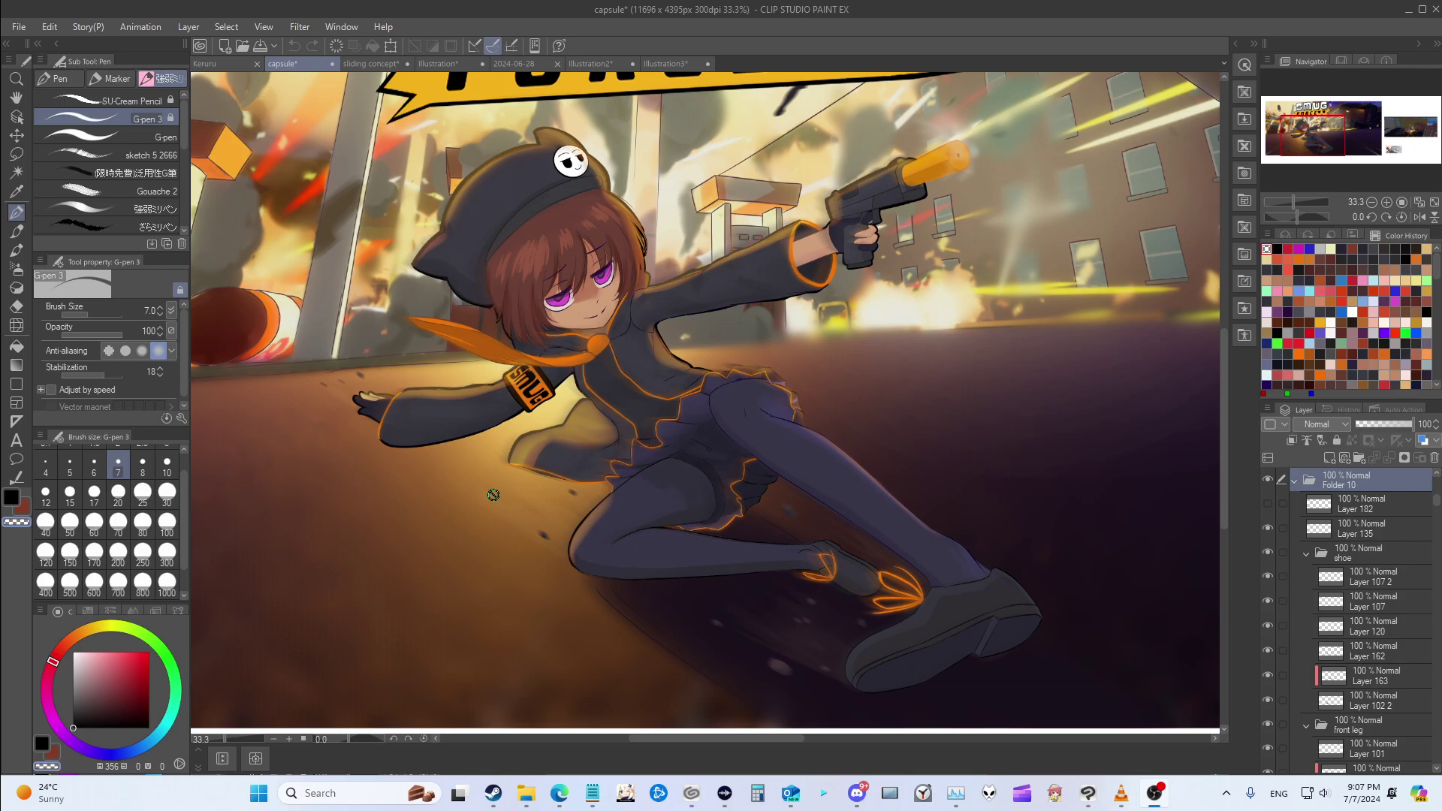
pyautogui.scroll(-2, 555, 485)
pyautogui.scroll(2, 391, 345)
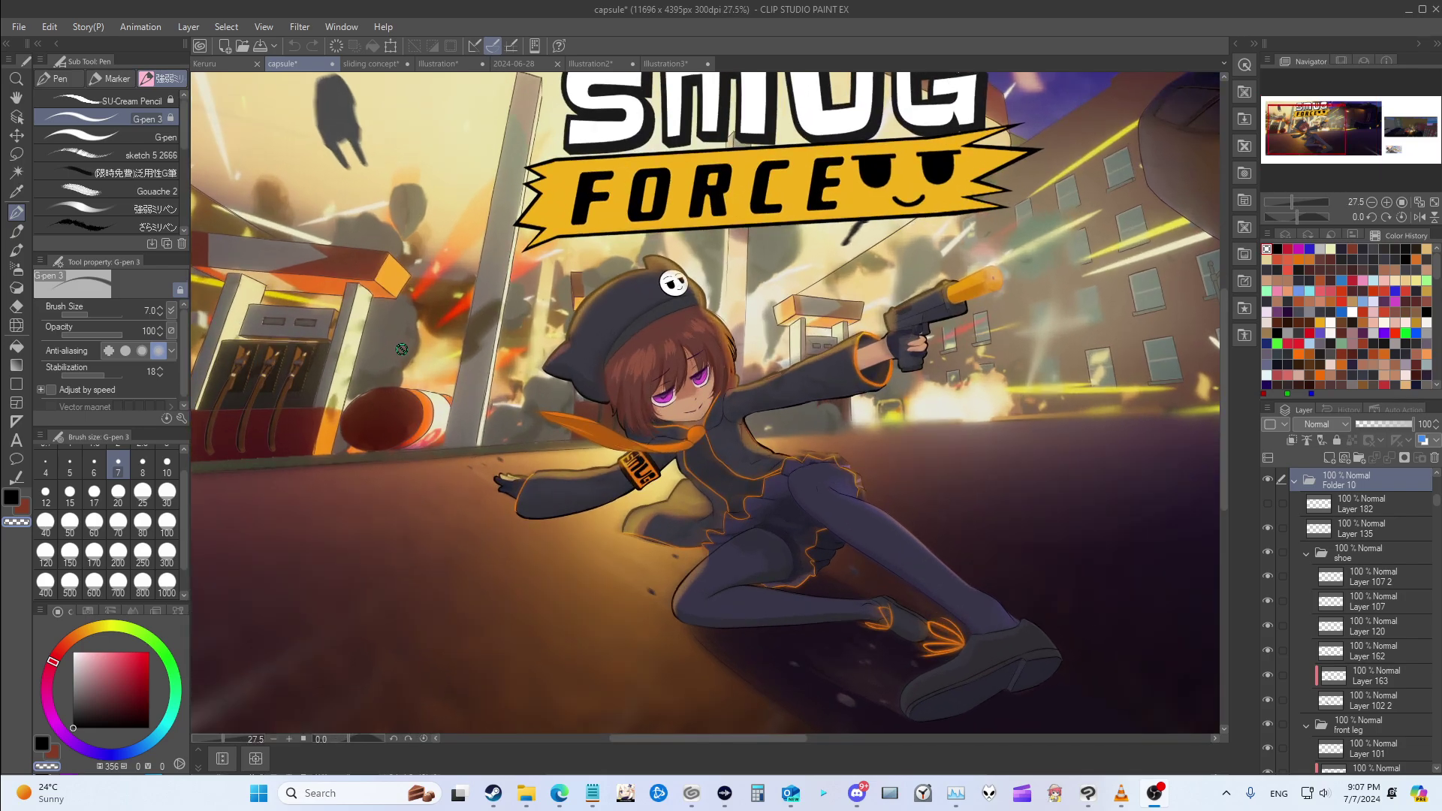
# Step: Compare the capsule's overall composition with a close view of the character's face, hat and armband
pyautogui.scroll(1, 401, 349)
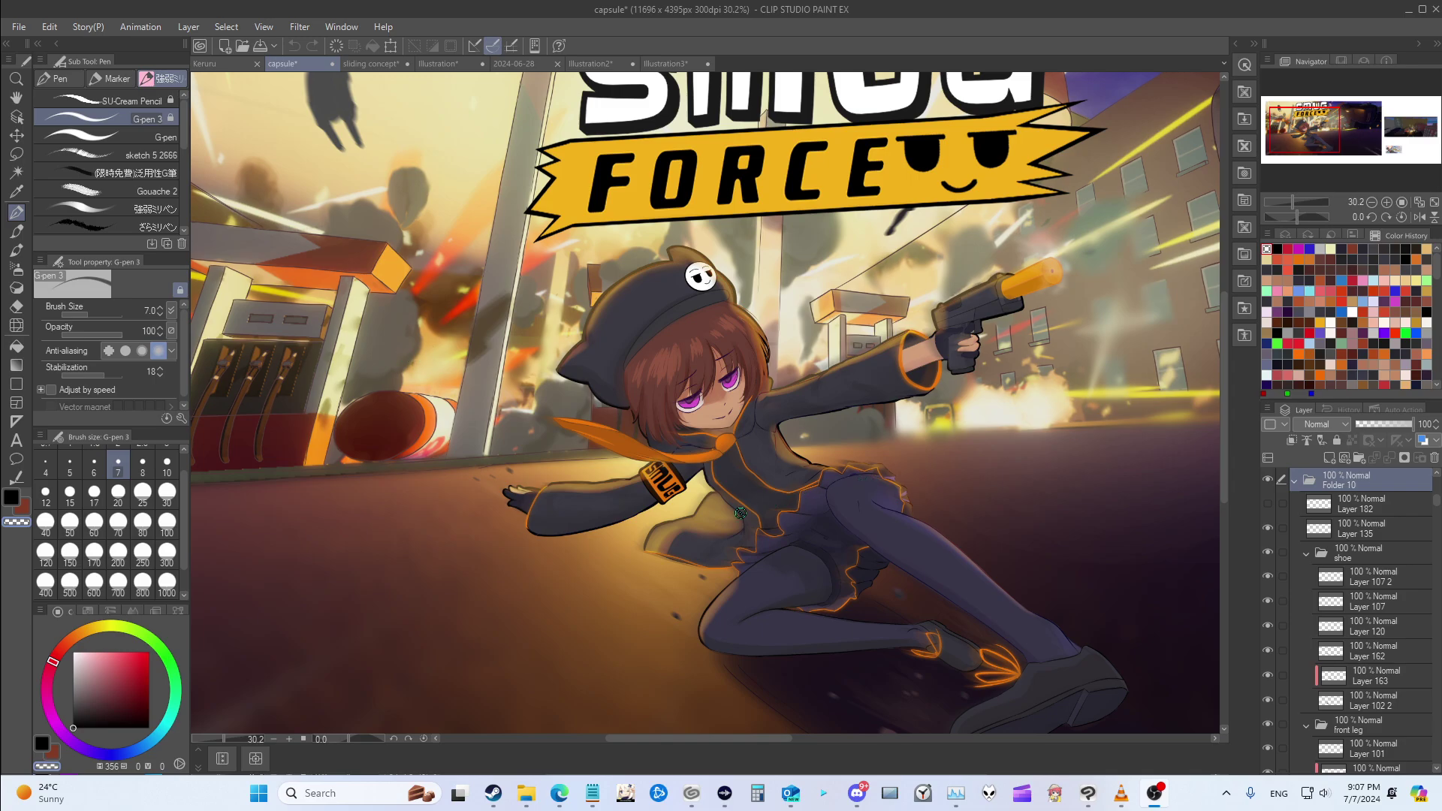
pyautogui.scroll(-2, 689, 522)
pyautogui.scroll(-1, 672, 507)
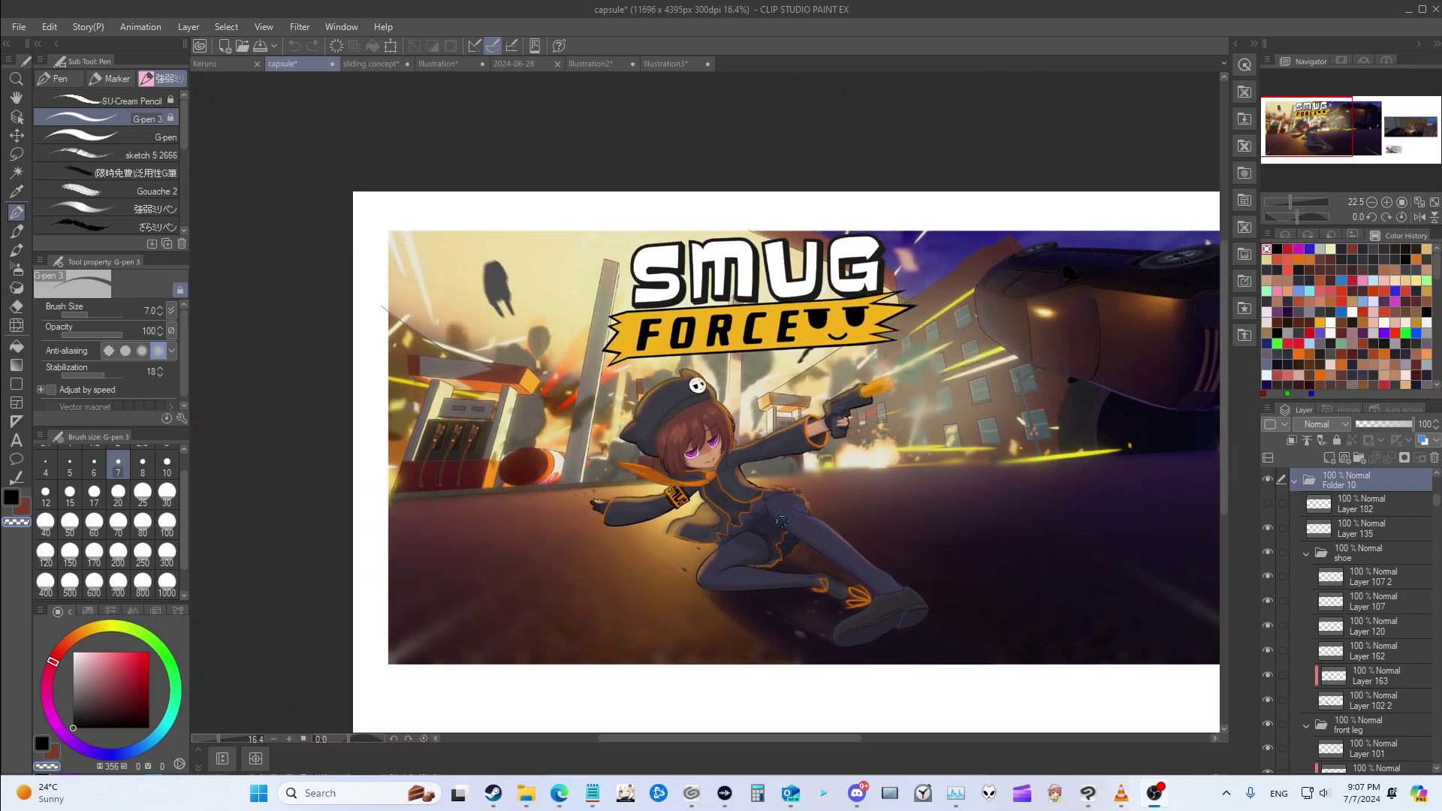
pyautogui.scroll(2, 658, 523)
pyautogui.scroll(-1, 658, 522)
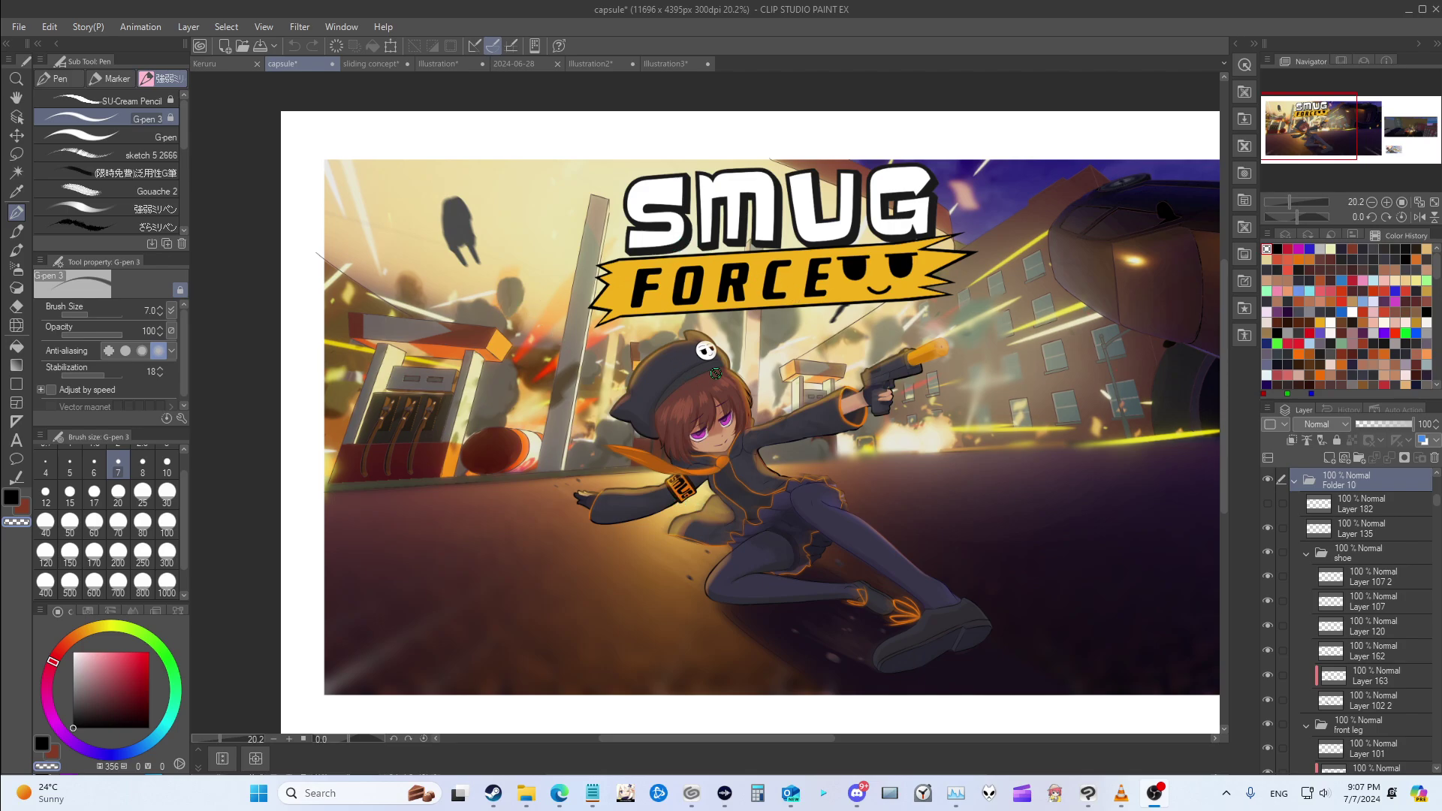
pyautogui.scroll(5, 748, 463)
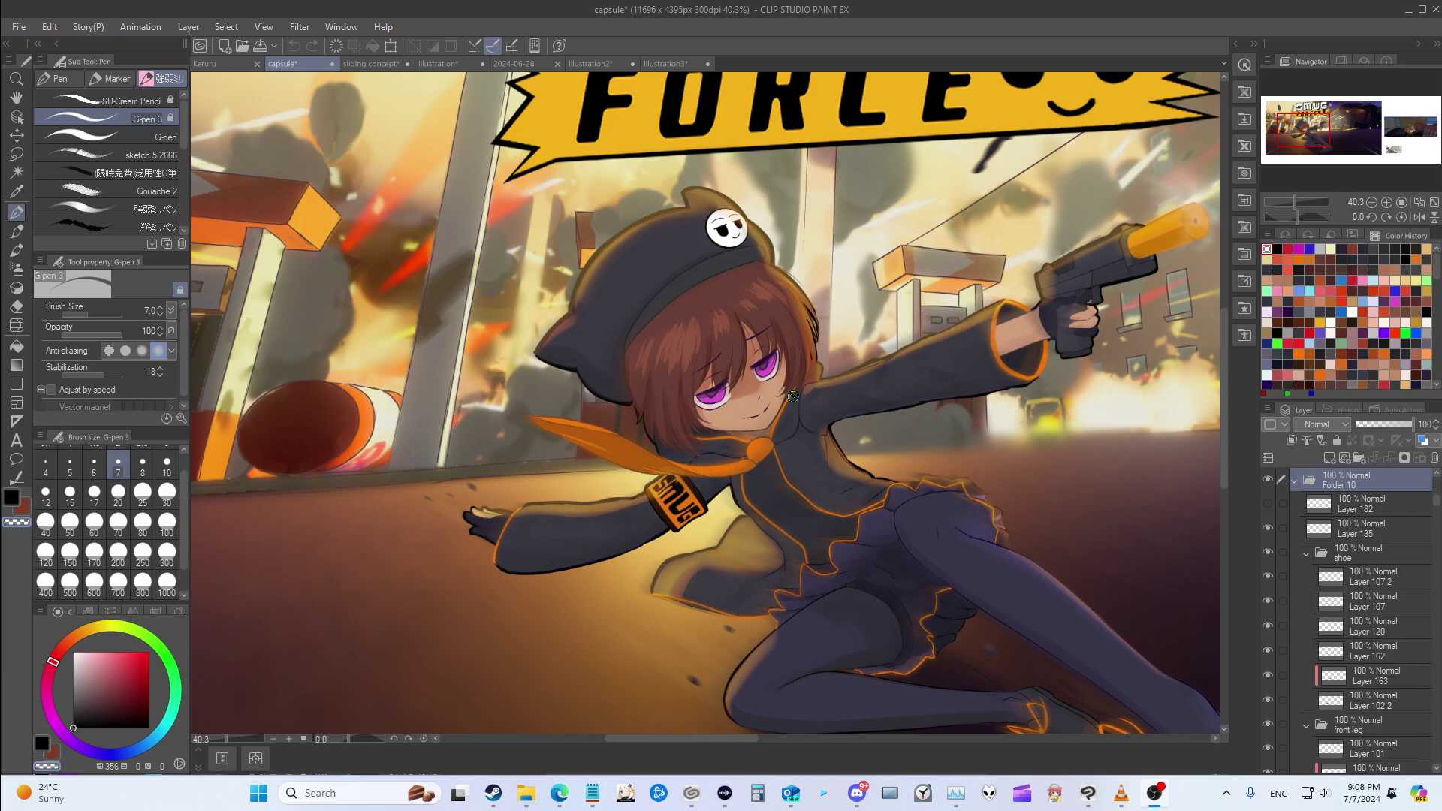
# Step: Compare the finished capsule artwork with the annotated mock-up's character pose, outfit notes and tilted logo
pyautogui.scroll(-3, 781, 391)
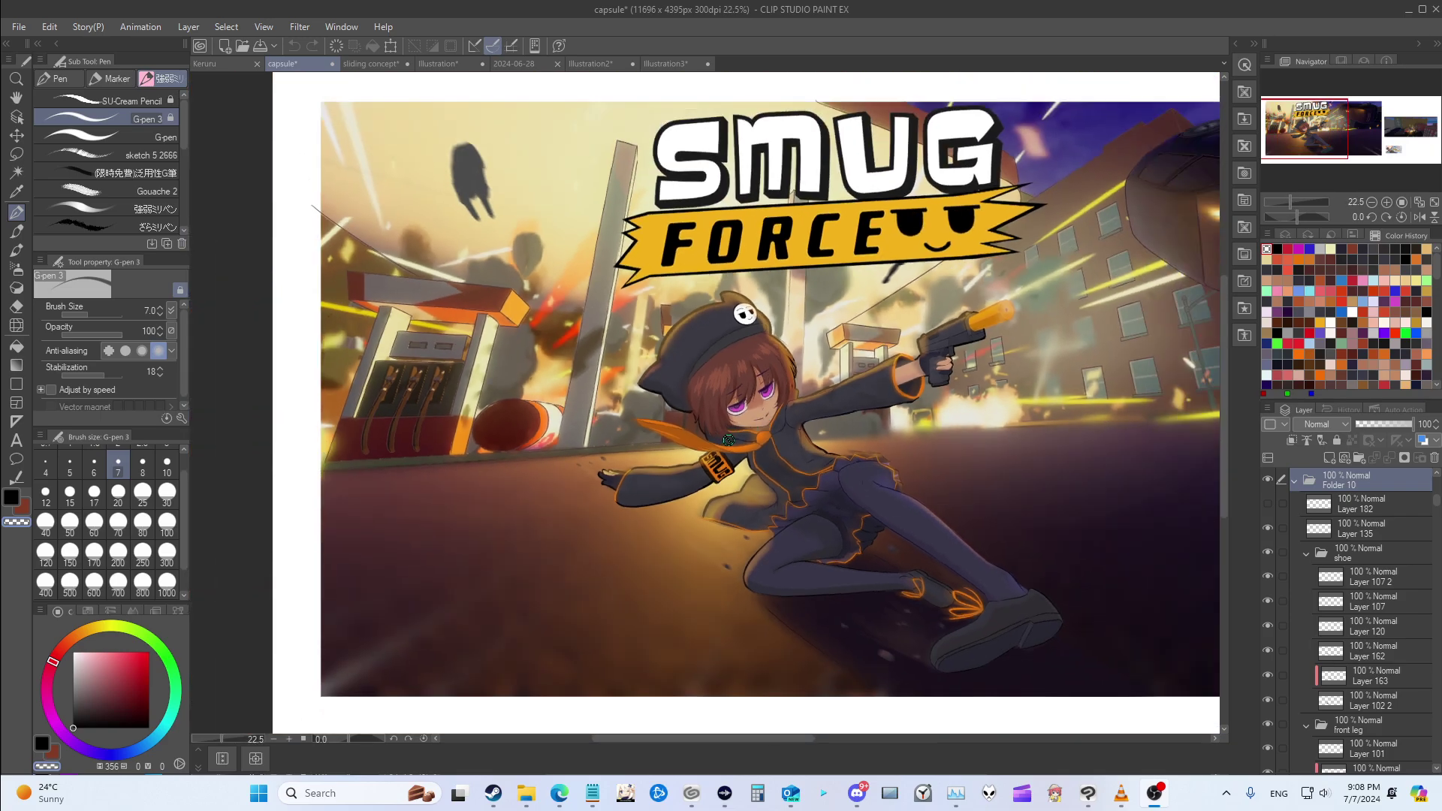
pyautogui.scroll(2, 788, 399)
pyautogui.scroll(-3, 817, 728)
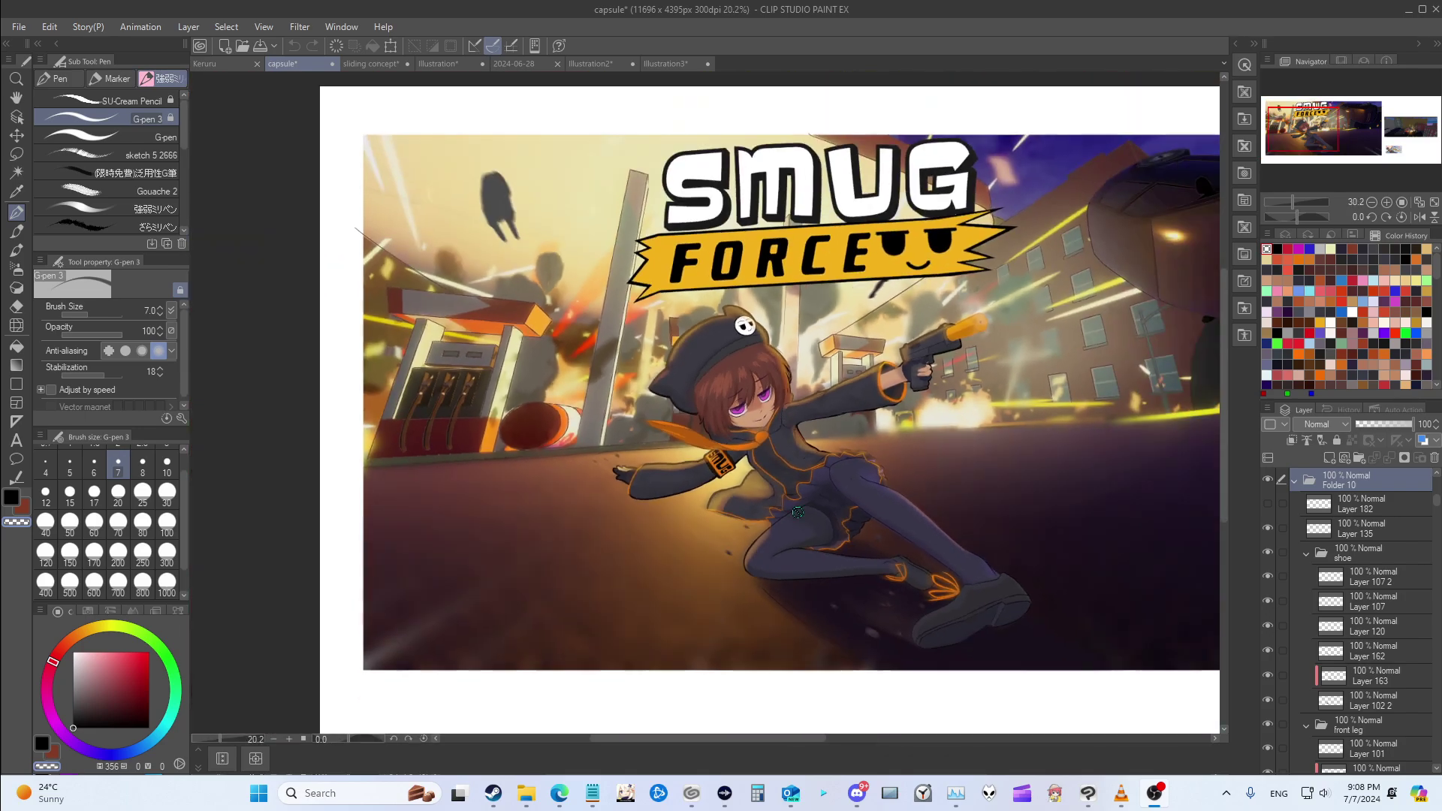
pyautogui.moveTo(800, 738); pyautogui.dragTo(1036, 720)
pyautogui.hscroll(-5, 936, 695)
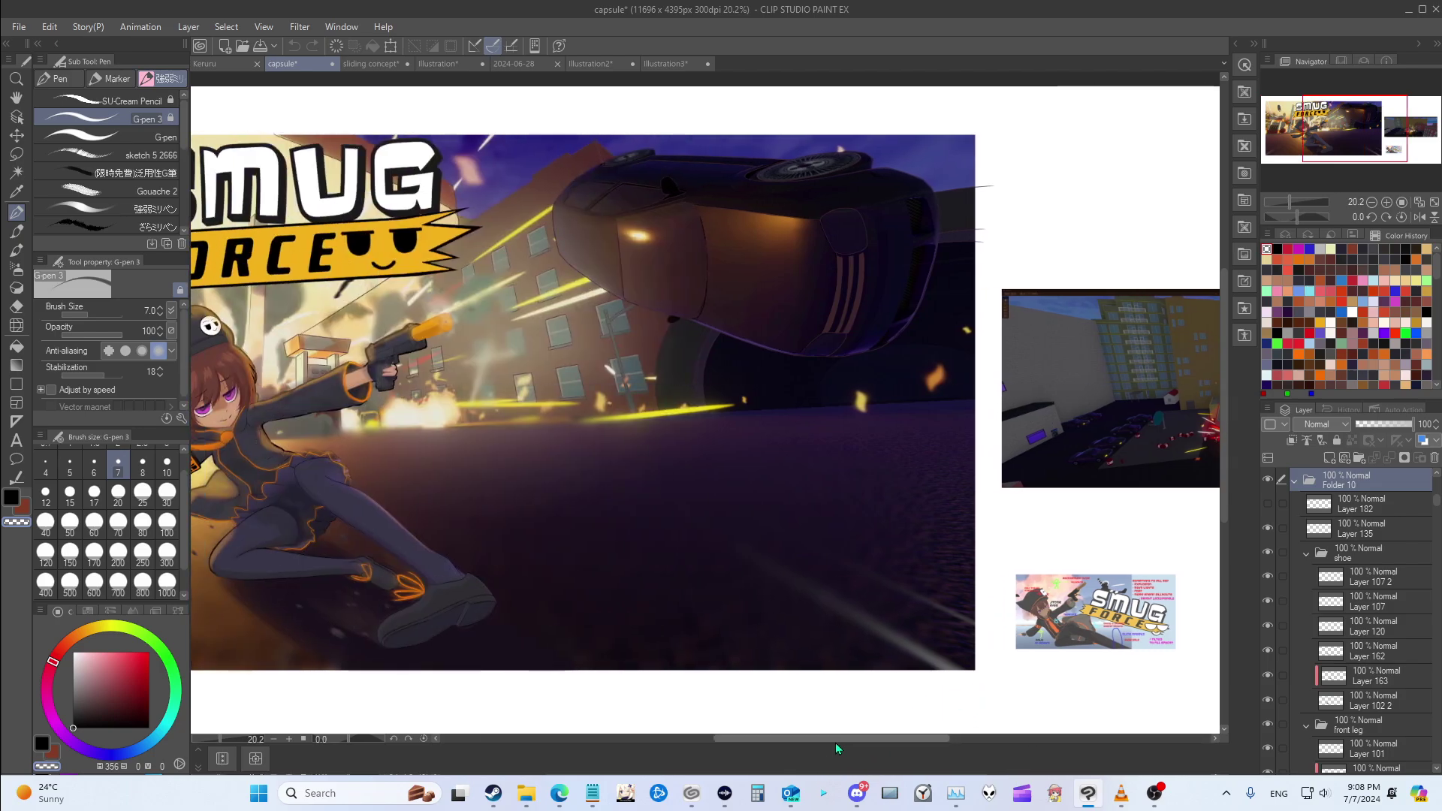
pyautogui.hscroll(3, 899, 690)
pyautogui.scroll(8, 845, 655)
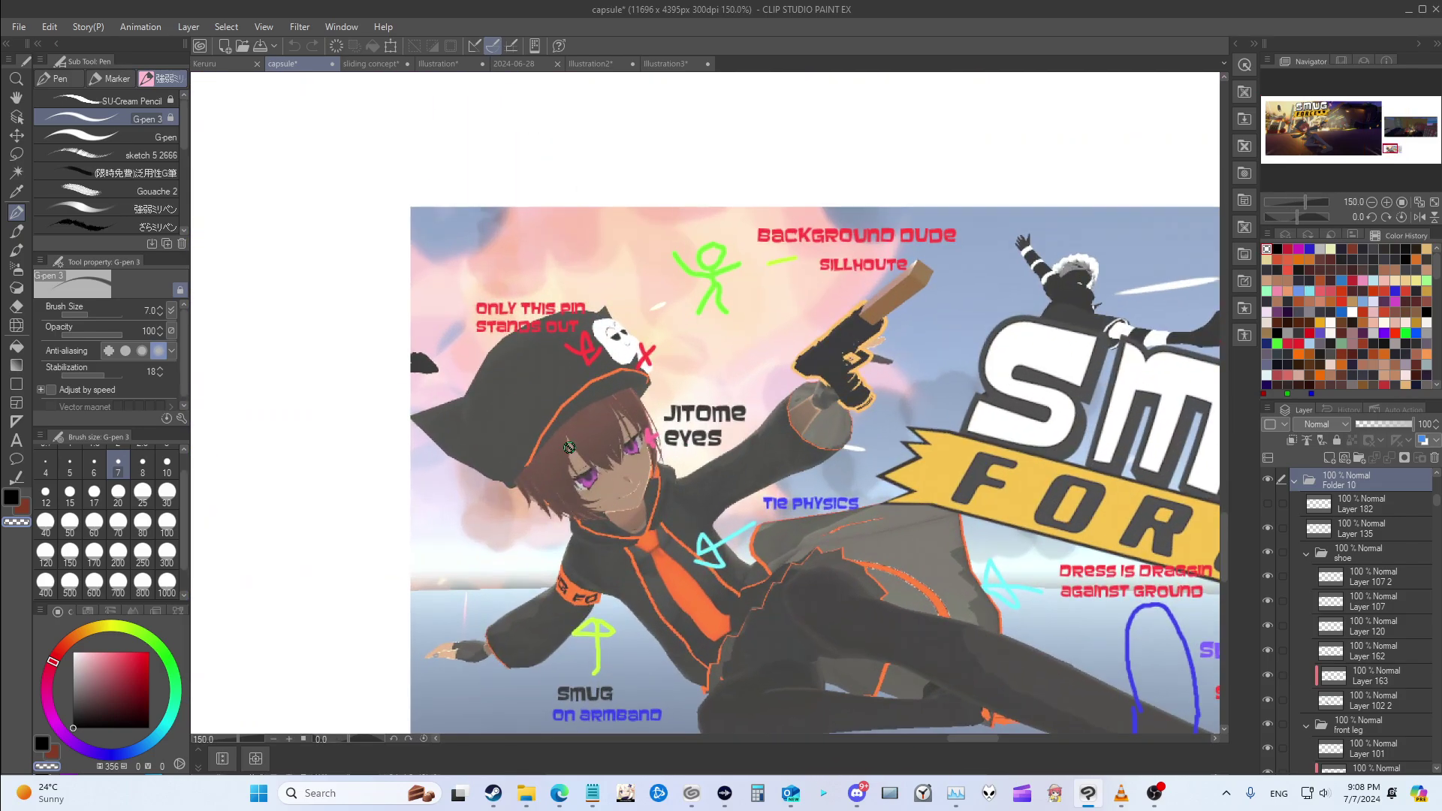
pyautogui.scroll(-4, 547, 416)
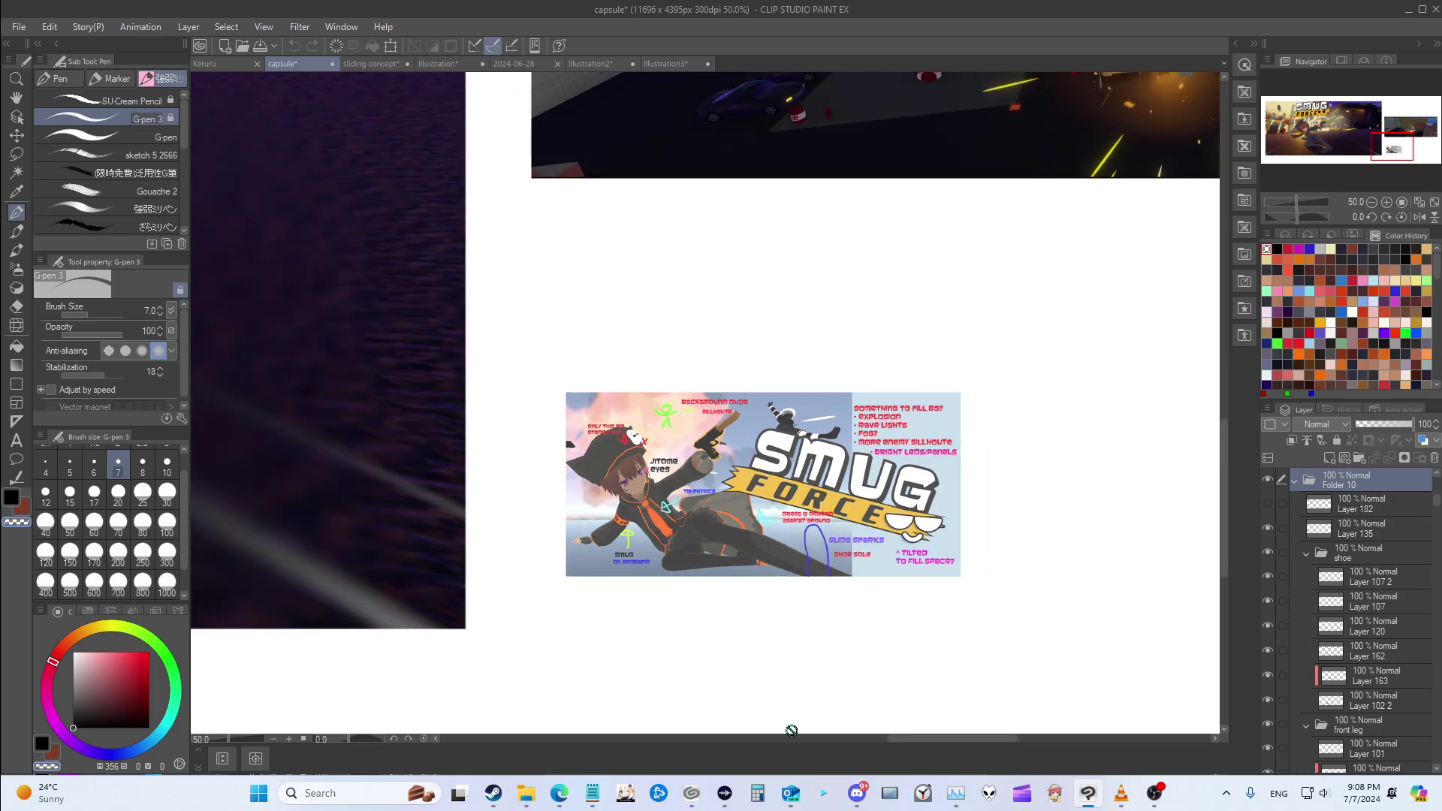
pyautogui.moveTo(907, 740); pyautogui.dragTo(931, 723)
pyautogui.scroll(5, 834, 570)
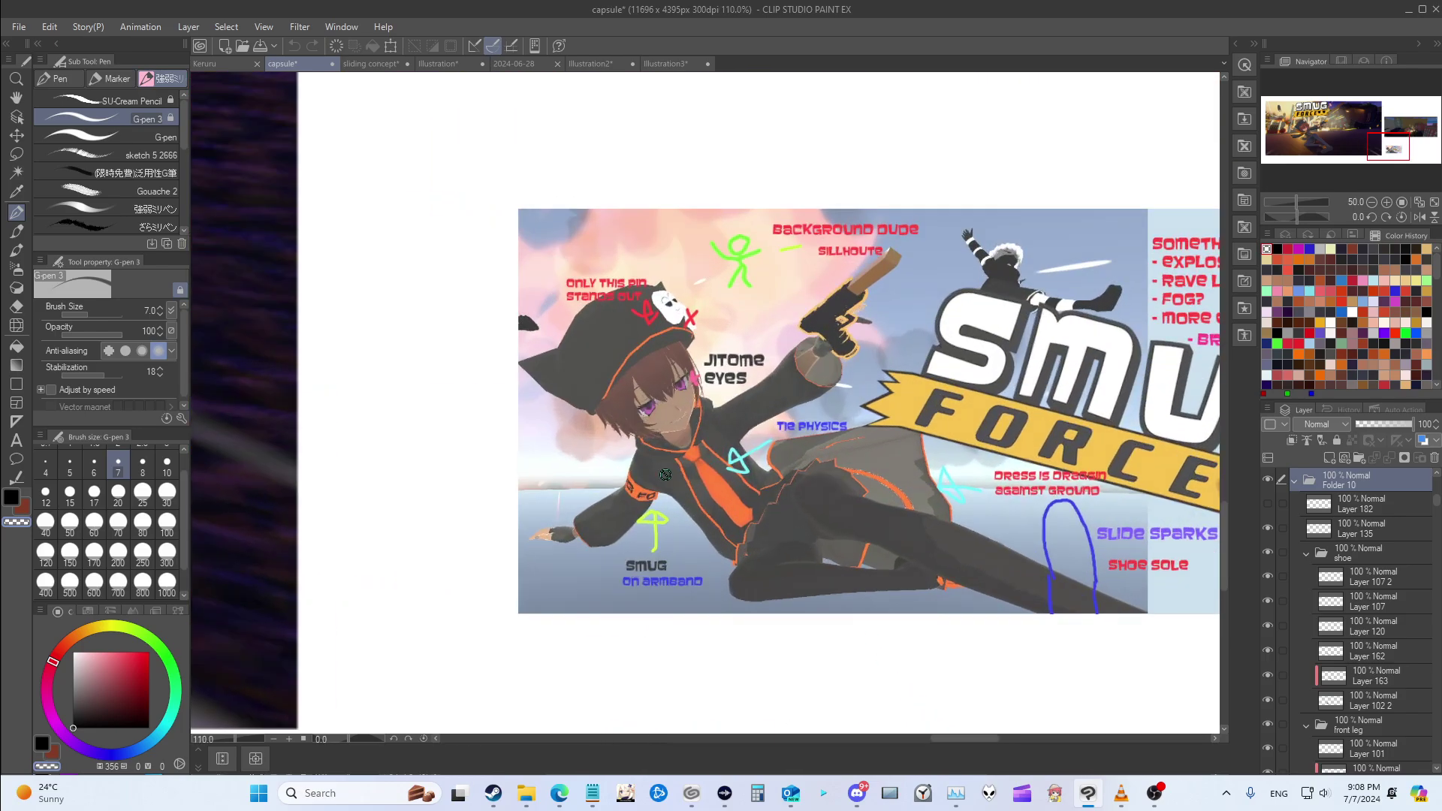
pyautogui.scroll(-6, 783, 311)
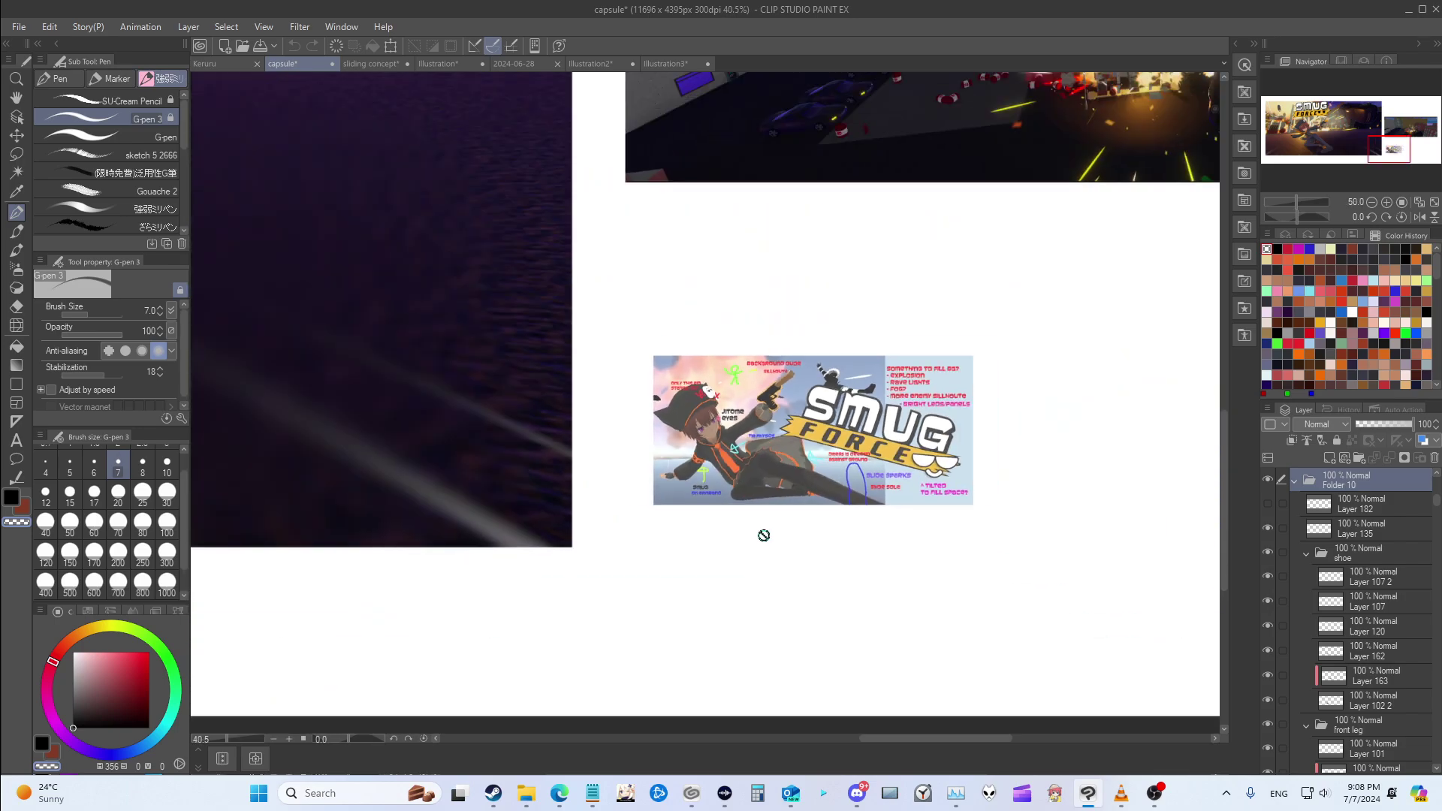
# Step: Examine the finished character's face, legs and foreground shoe sole, in close-up and within the whole capsule scene
pyautogui.moveTo(893, 742); pyautogui.dragTo(685, 740)
pyautogui.scroll(-1, 742, 165)
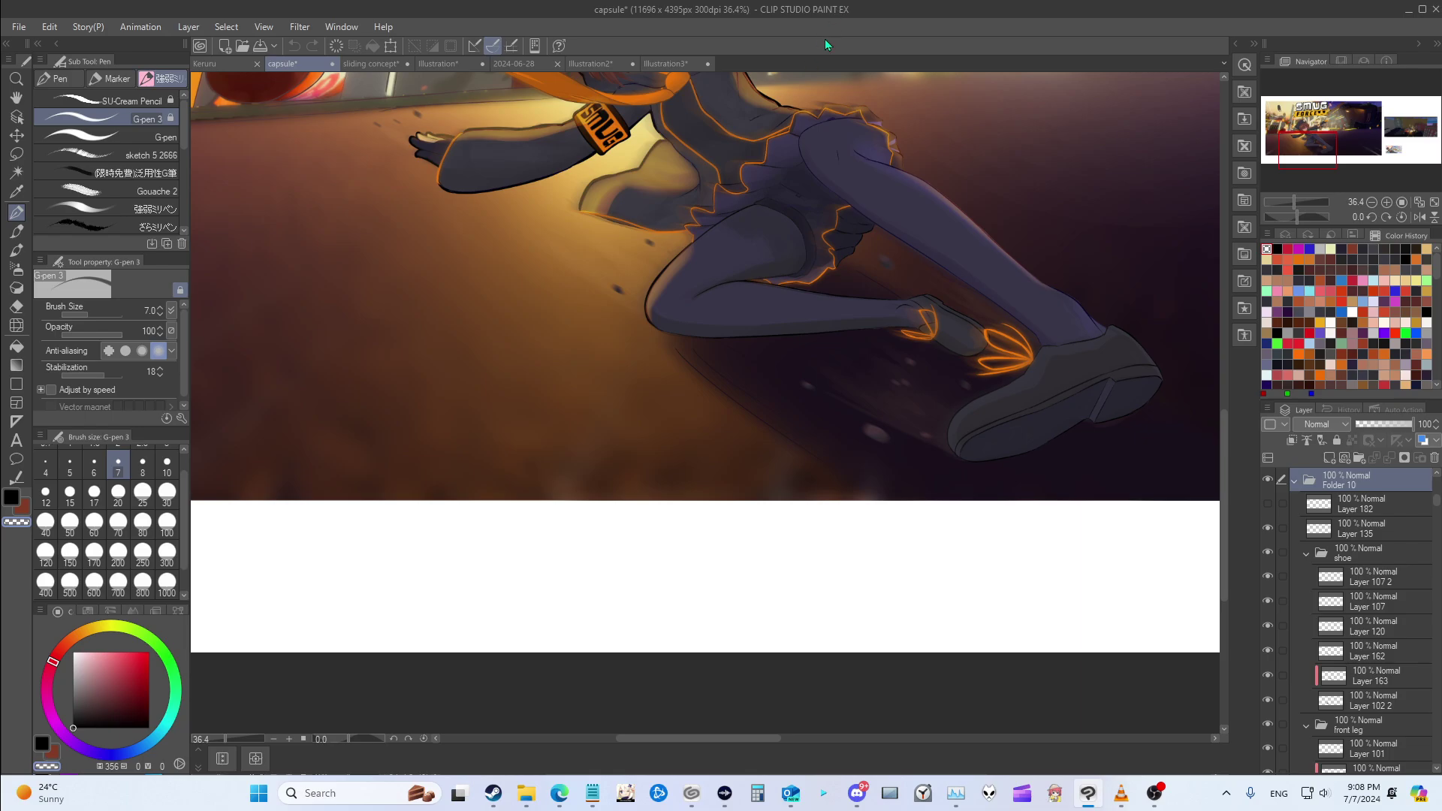
pyautogui.moveTo(802, 154); pyautogui.dragTo(775, 412)
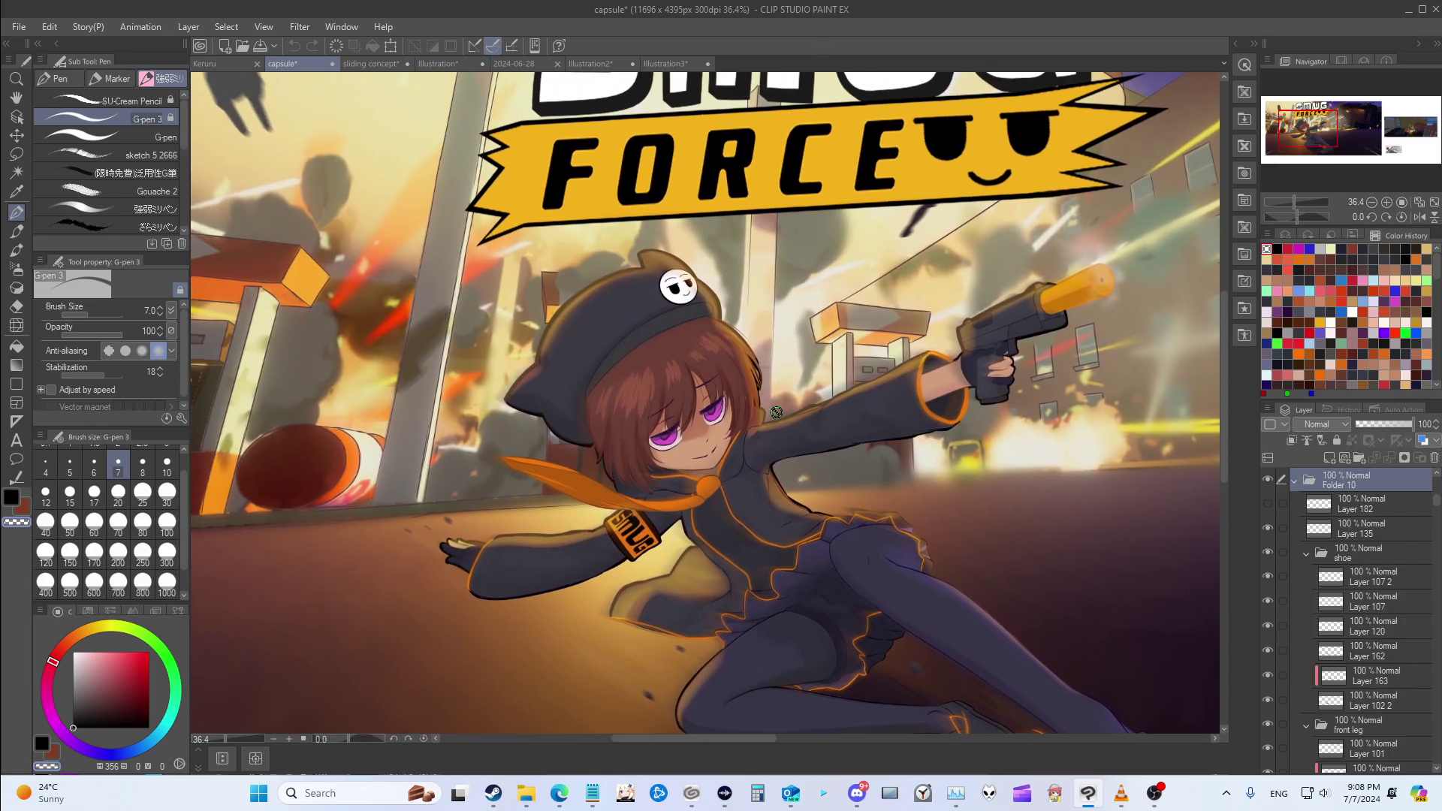
pyautogui.scroll(-3, 775, 412)
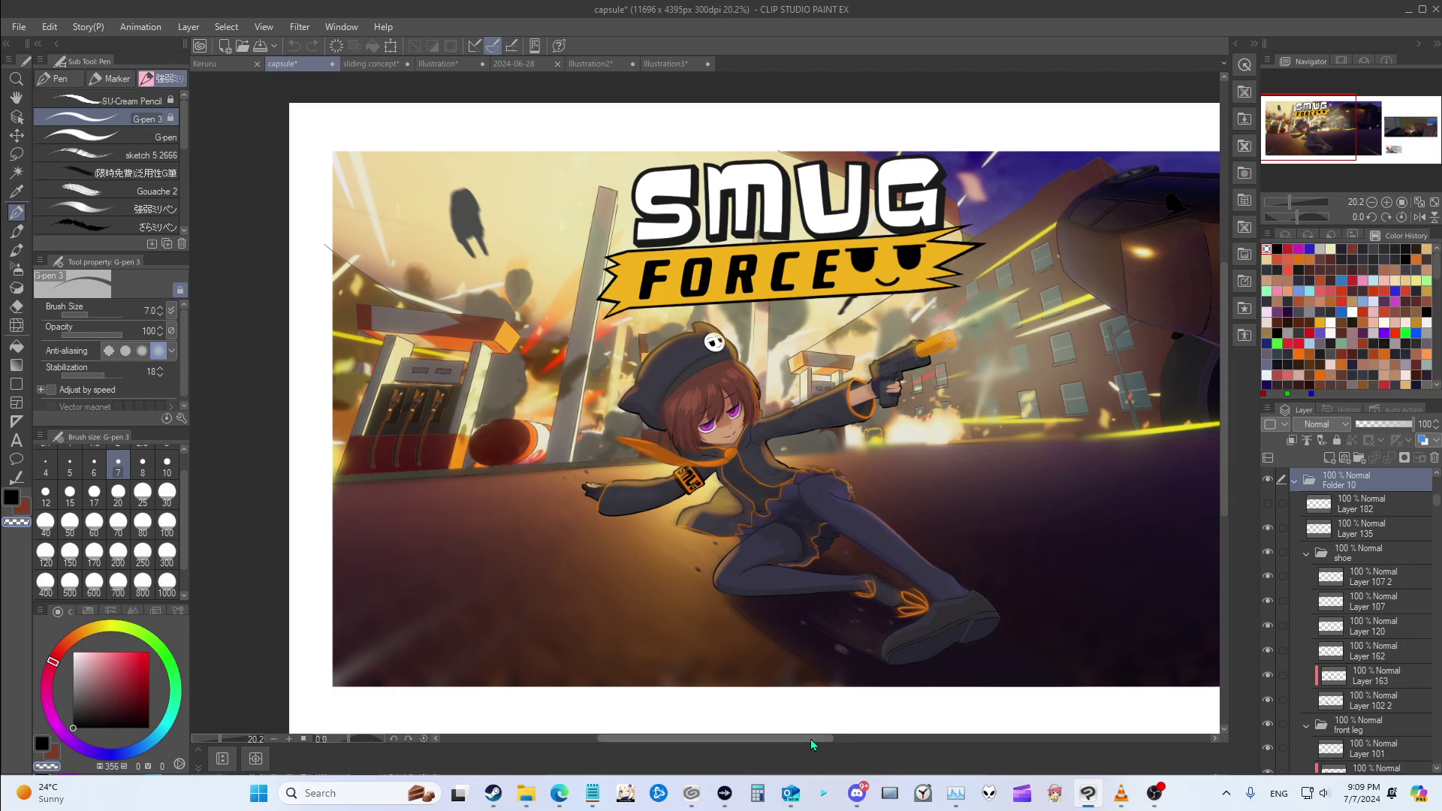
pyautogui.moveTo(814, 739); pyautogui.dragTo(839, 739)
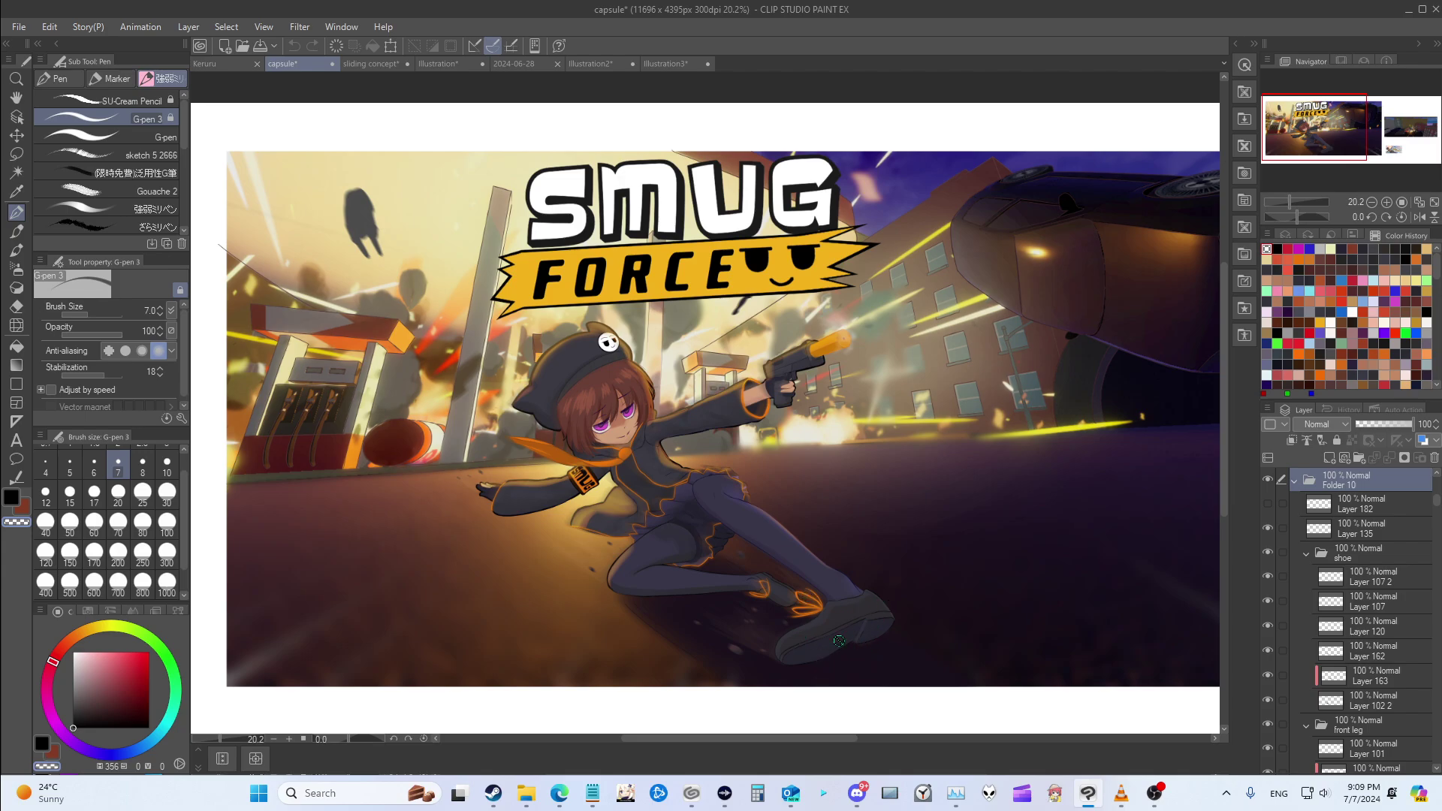
pyautogui.moveTo(801, 739); pyautogui.dragTo(822, 739)
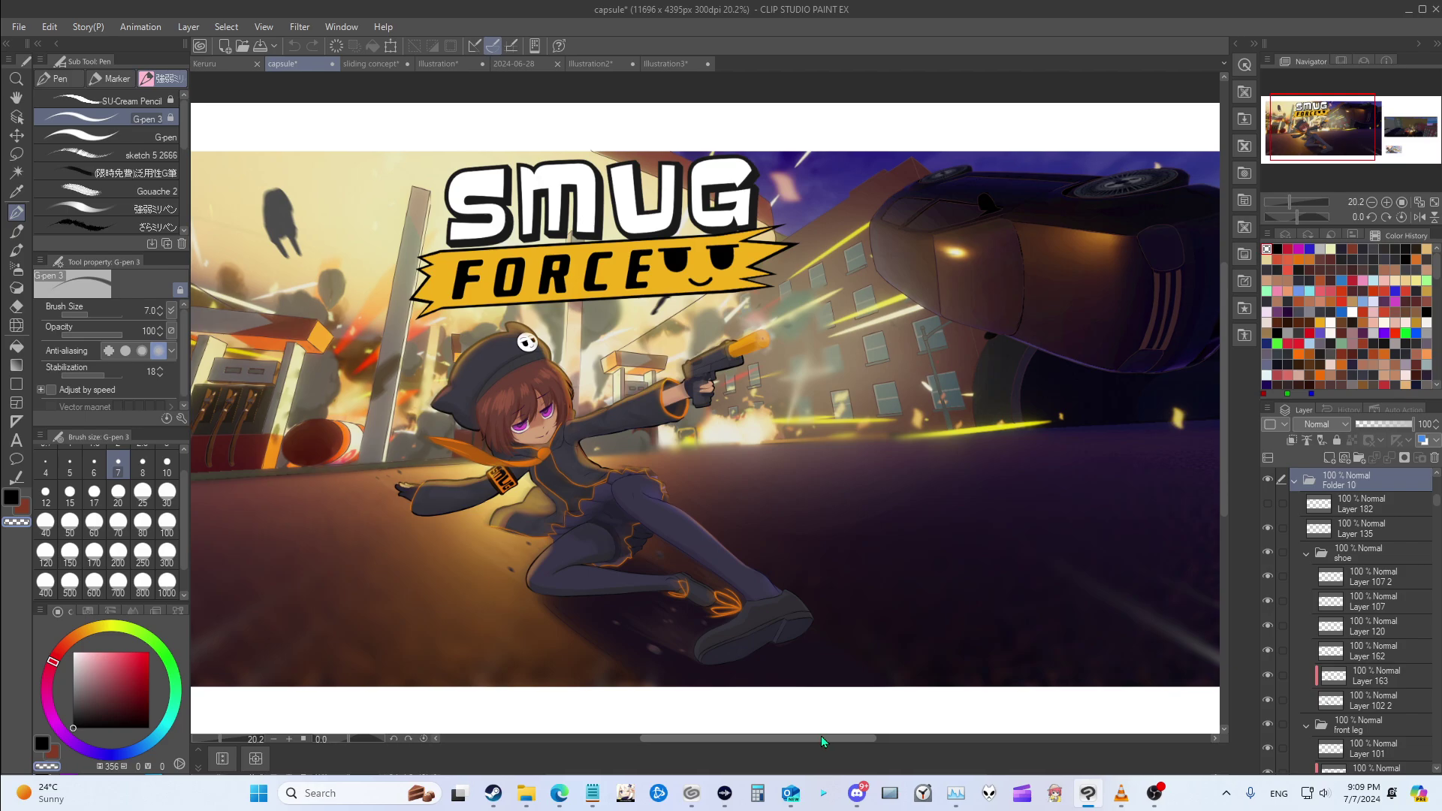
pyautogui.scroll(1, 773, 668)
pyautogui.scroll(3, 773, 667)
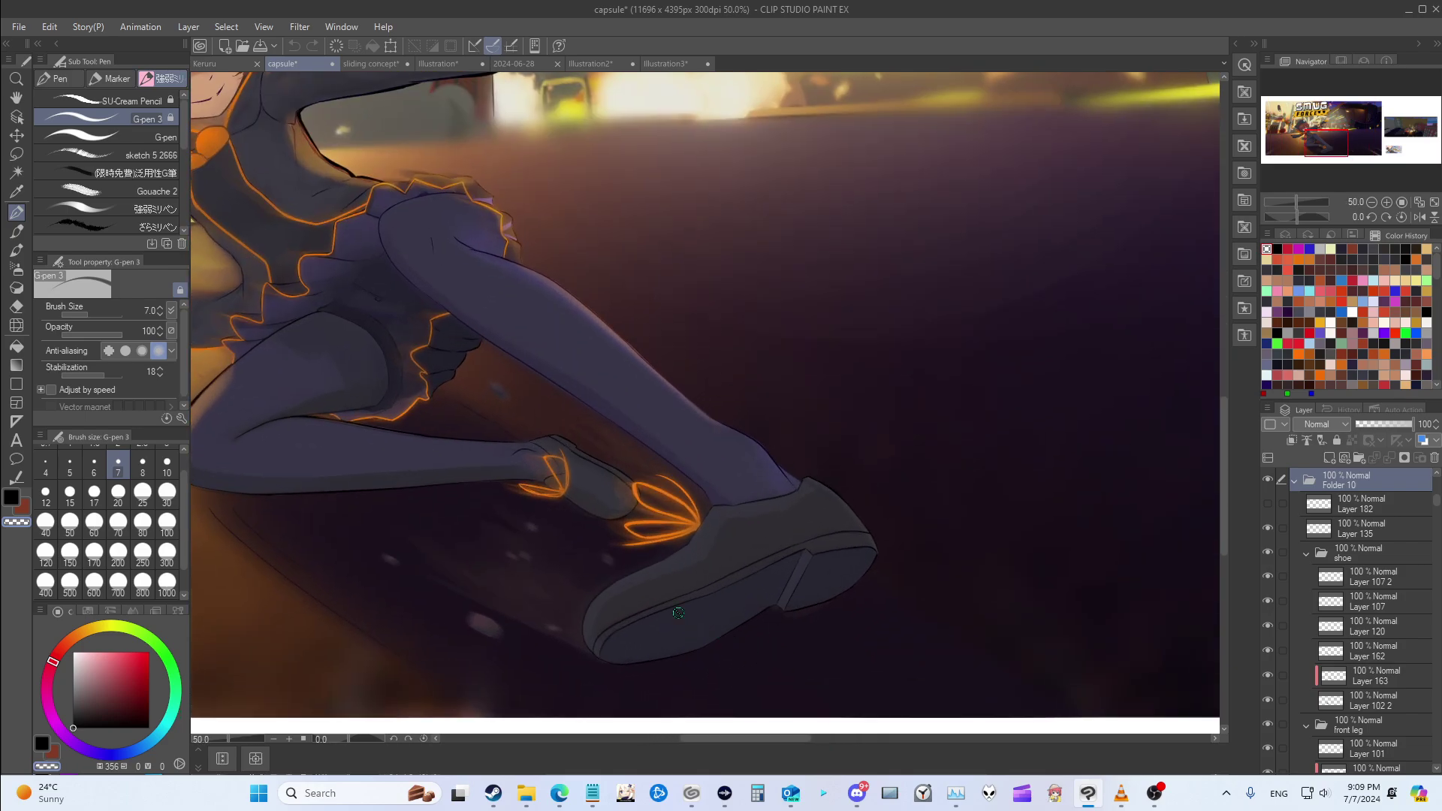
pyautogui.scroll(-4, 700, 575)
pyautogui.scroll(1, 605, 575)
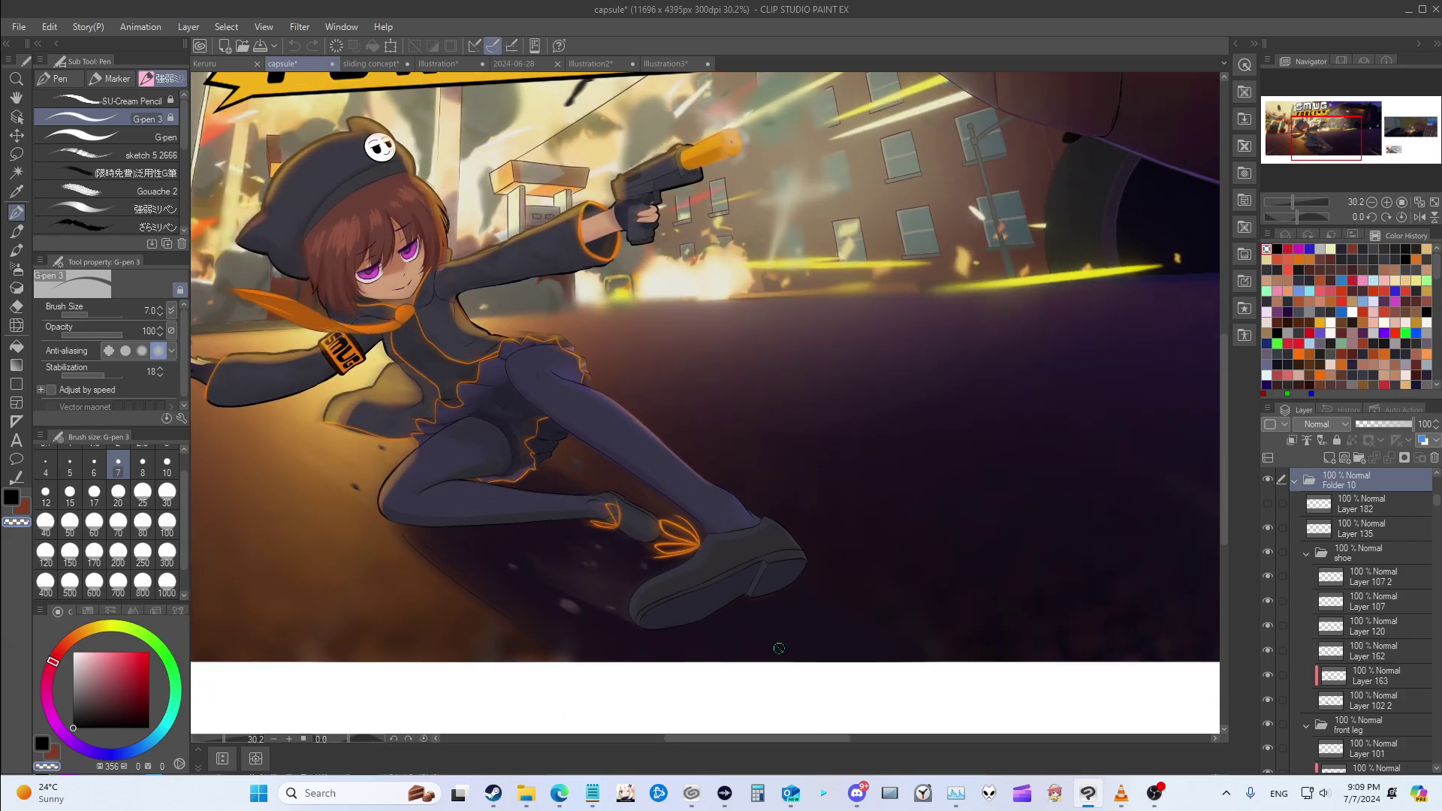
pyautogui.moveTo(789, 741); pyautogui.dragTo(760, 740)
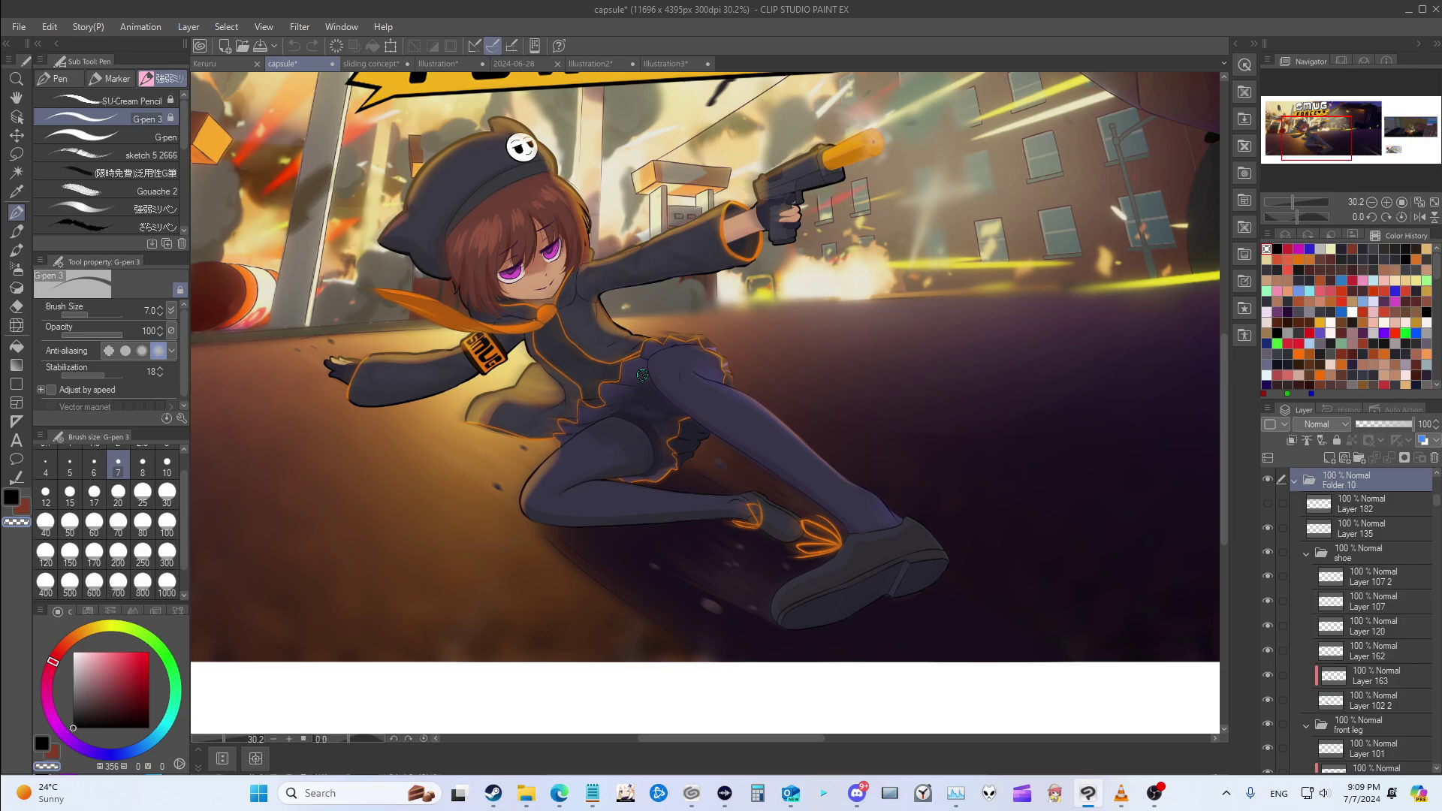
# Step: Inspect how the sliding character sits on the road beneath the logo, alternating between closer and wider views
pyautogui.scroll(-1, 518, 356)
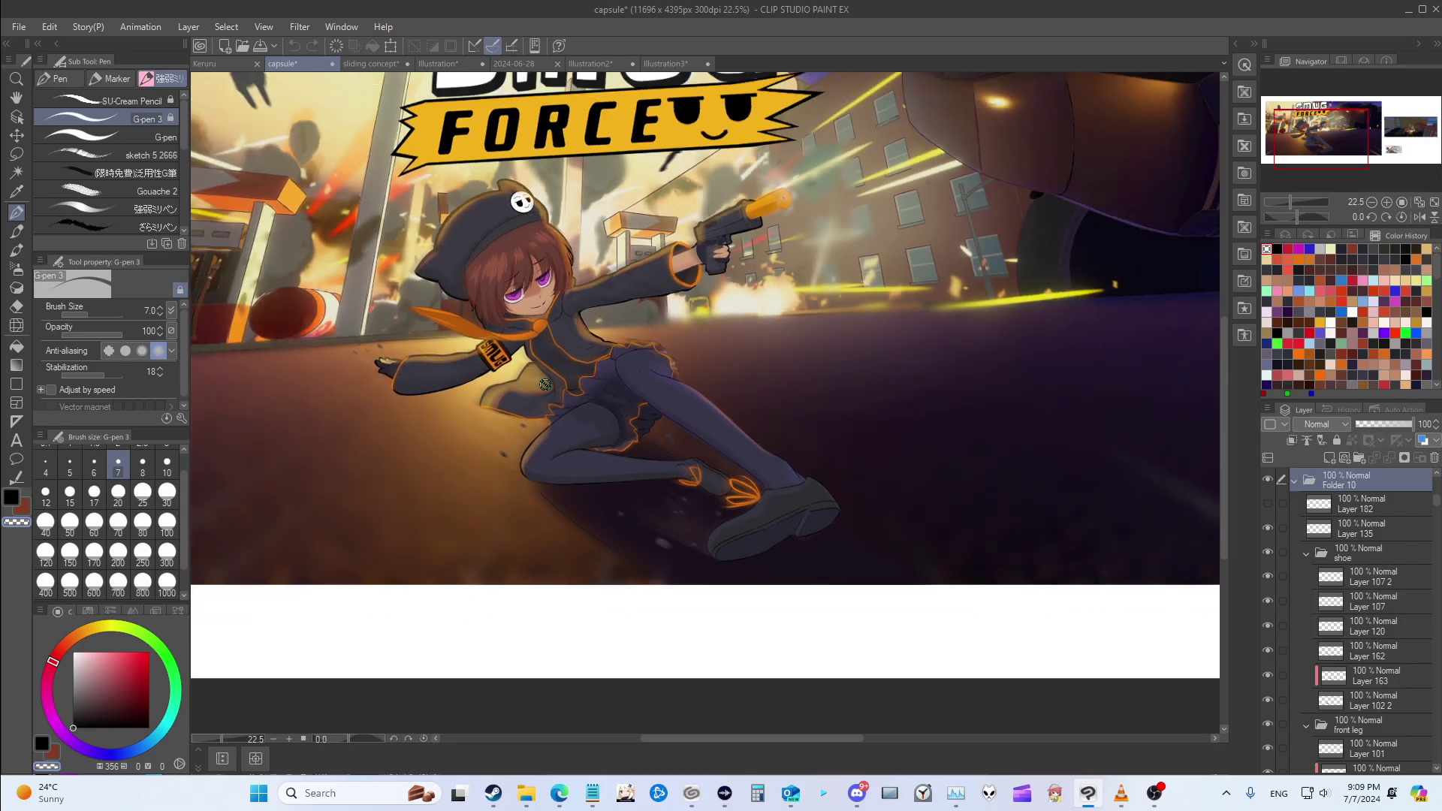
pyautogui.scroll(-1, 545, 384)
pyautogui.hscroll(-1, 781, 750)
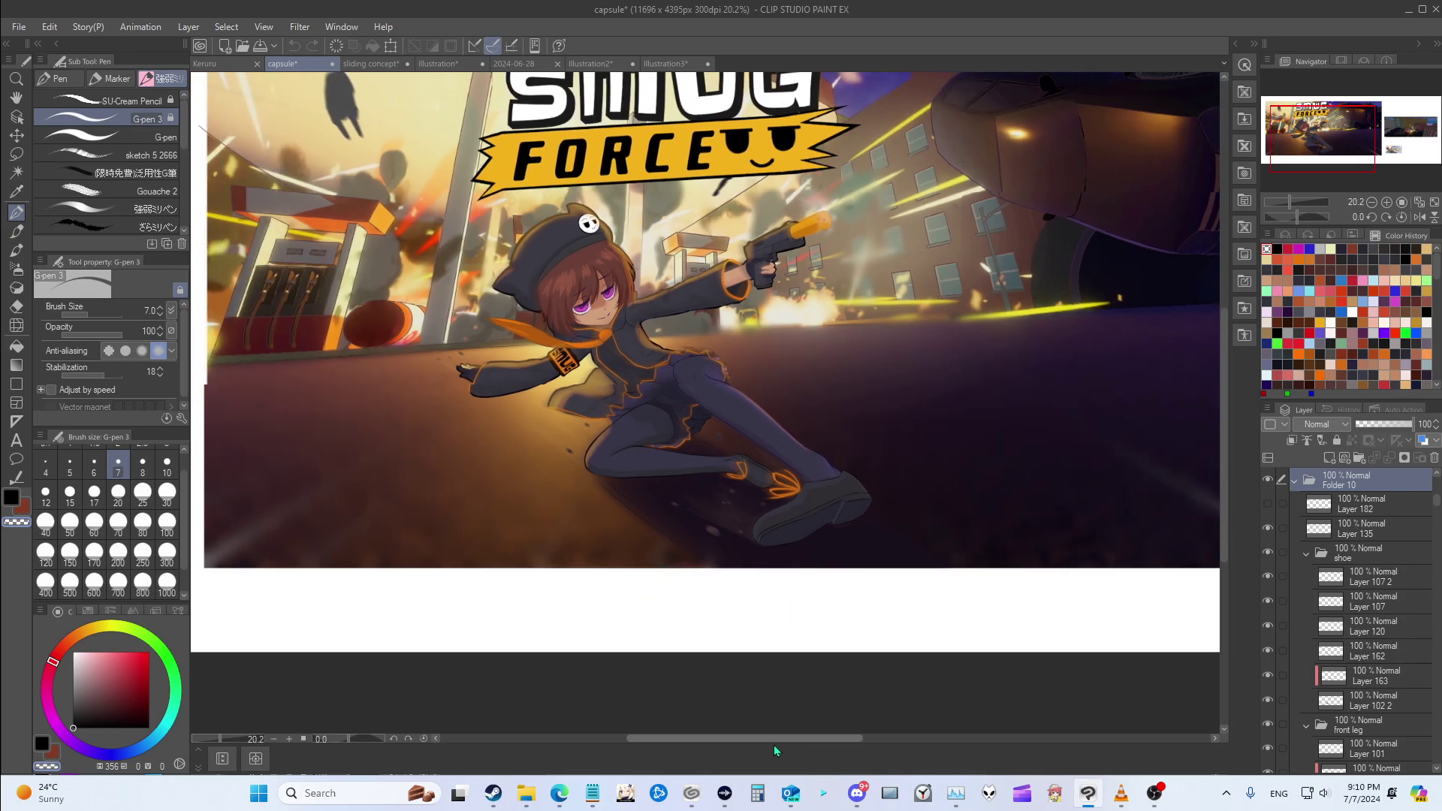
pyautogui.hscroll(-1, 776, 751)
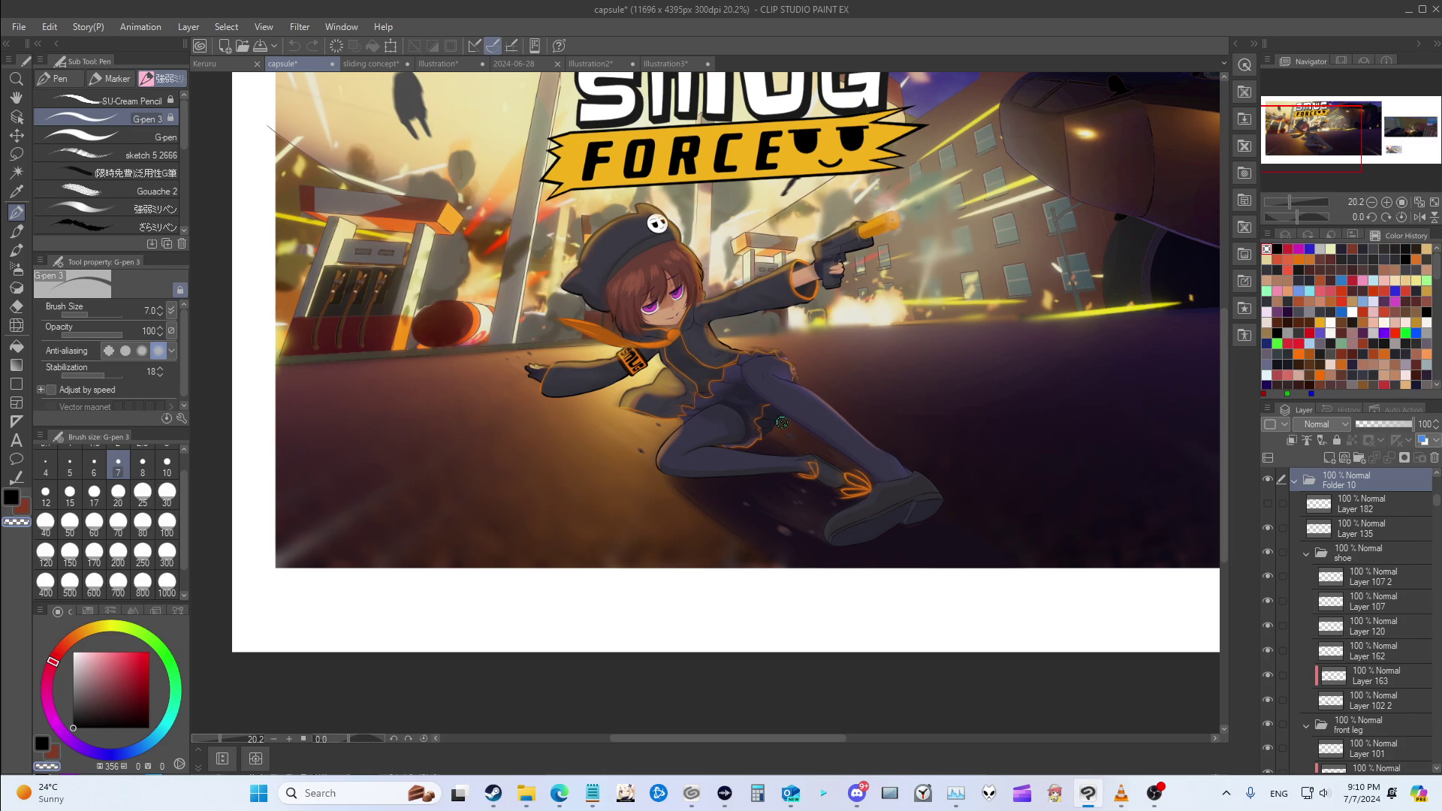
pyautogui.scroll(2, 799, 436)
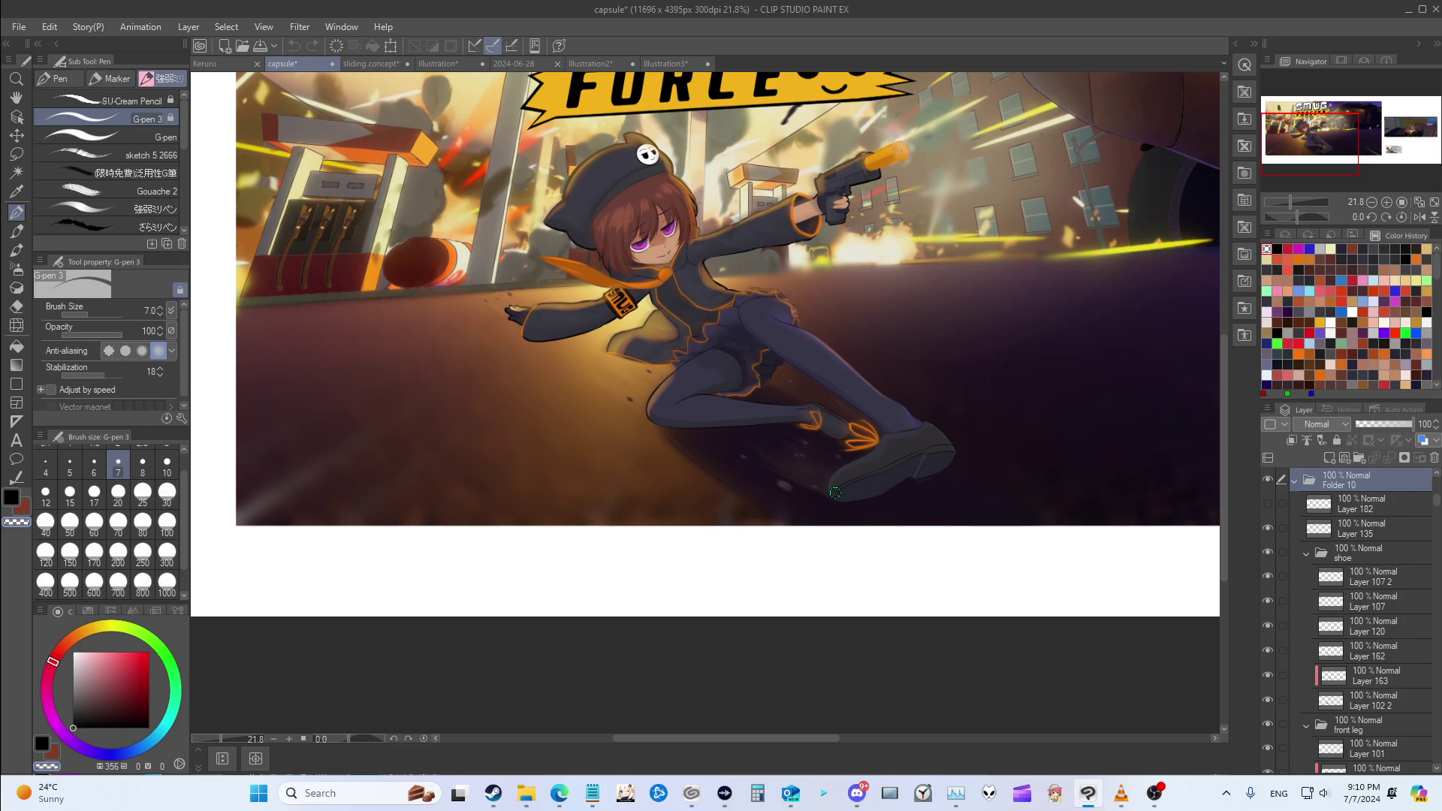
pyautogui.scroll(3, 852, 442)
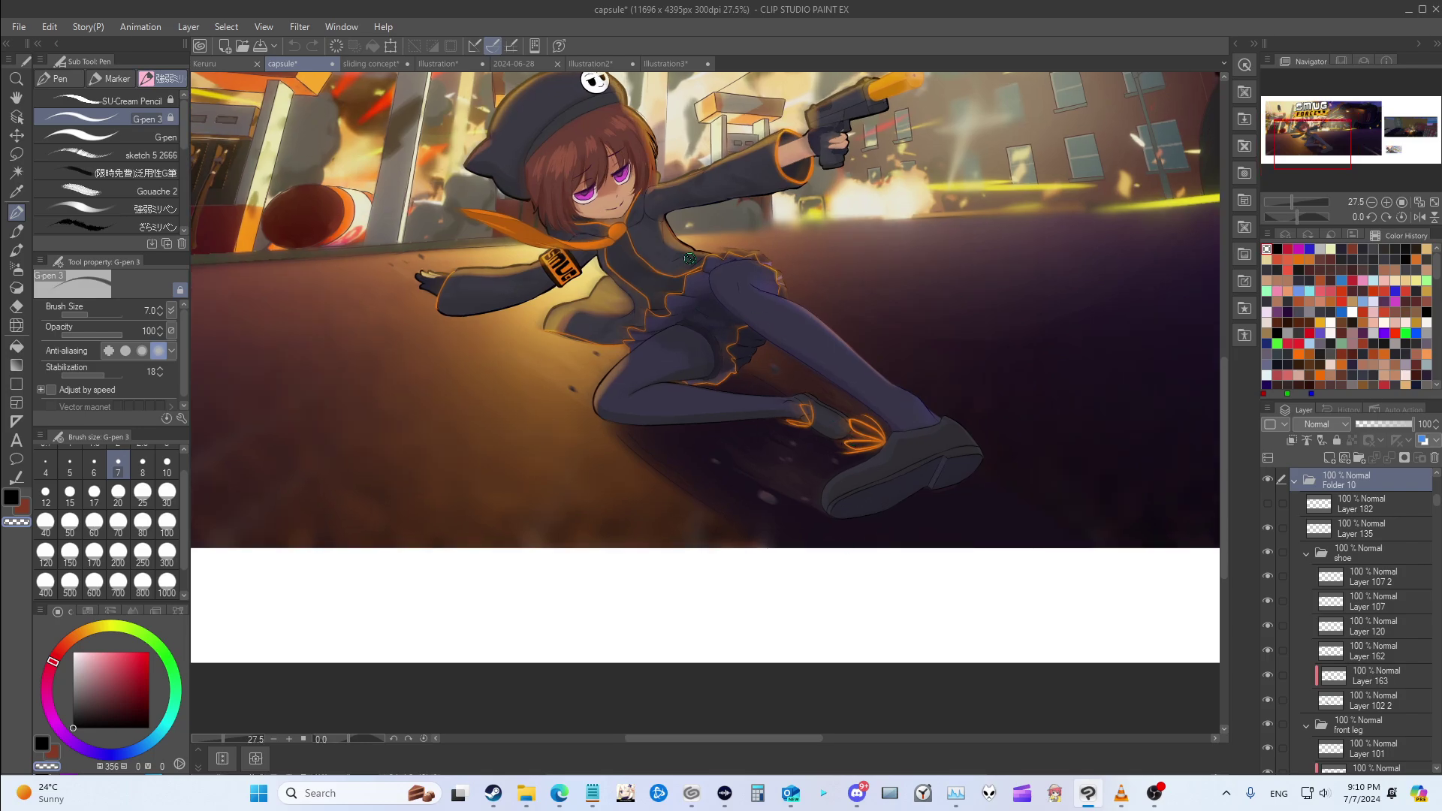
pyautogui.scroll(-4, 924, 422)
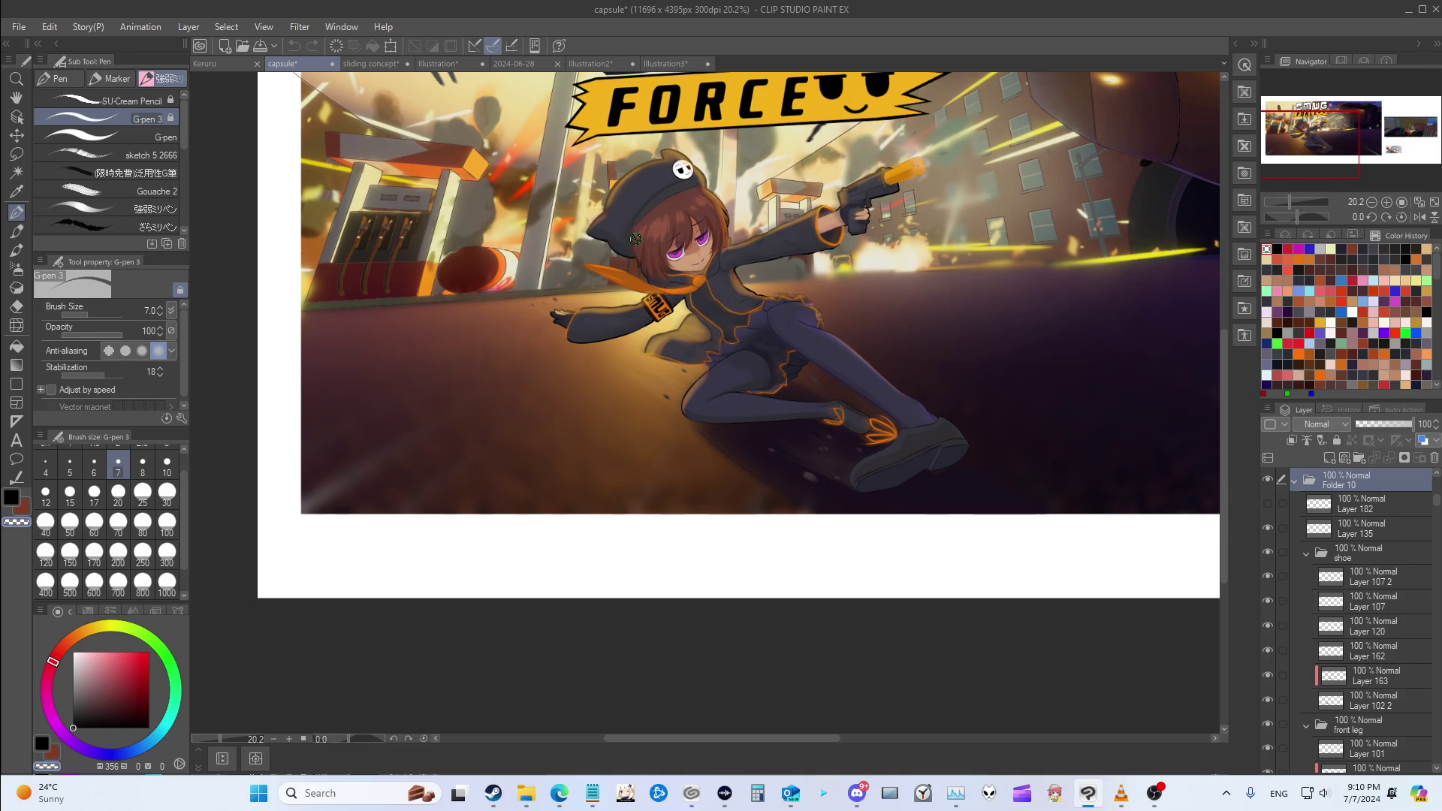
pyautogui.scroll(-2, 778, 223)
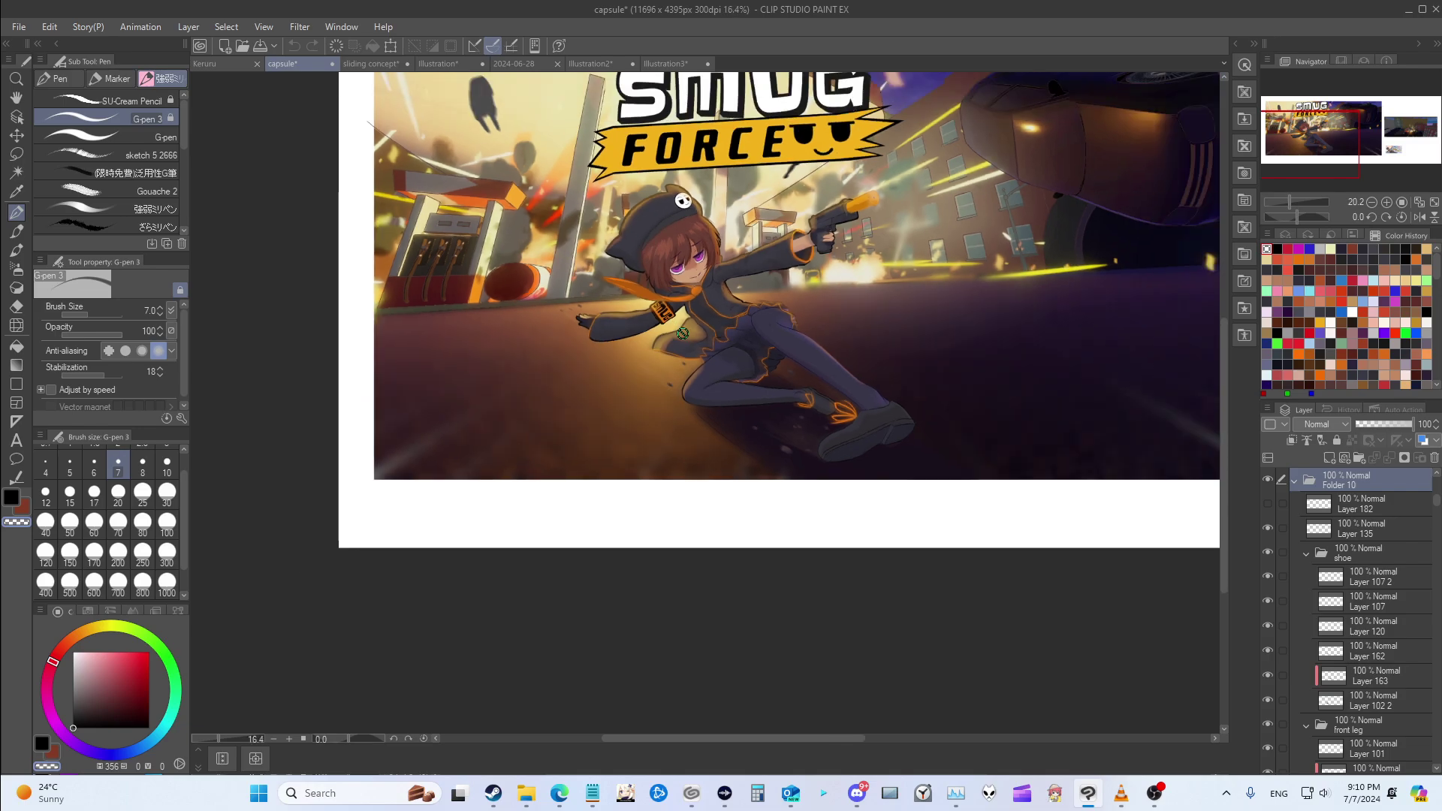
pyautogui.scroll(2, 778, 222)
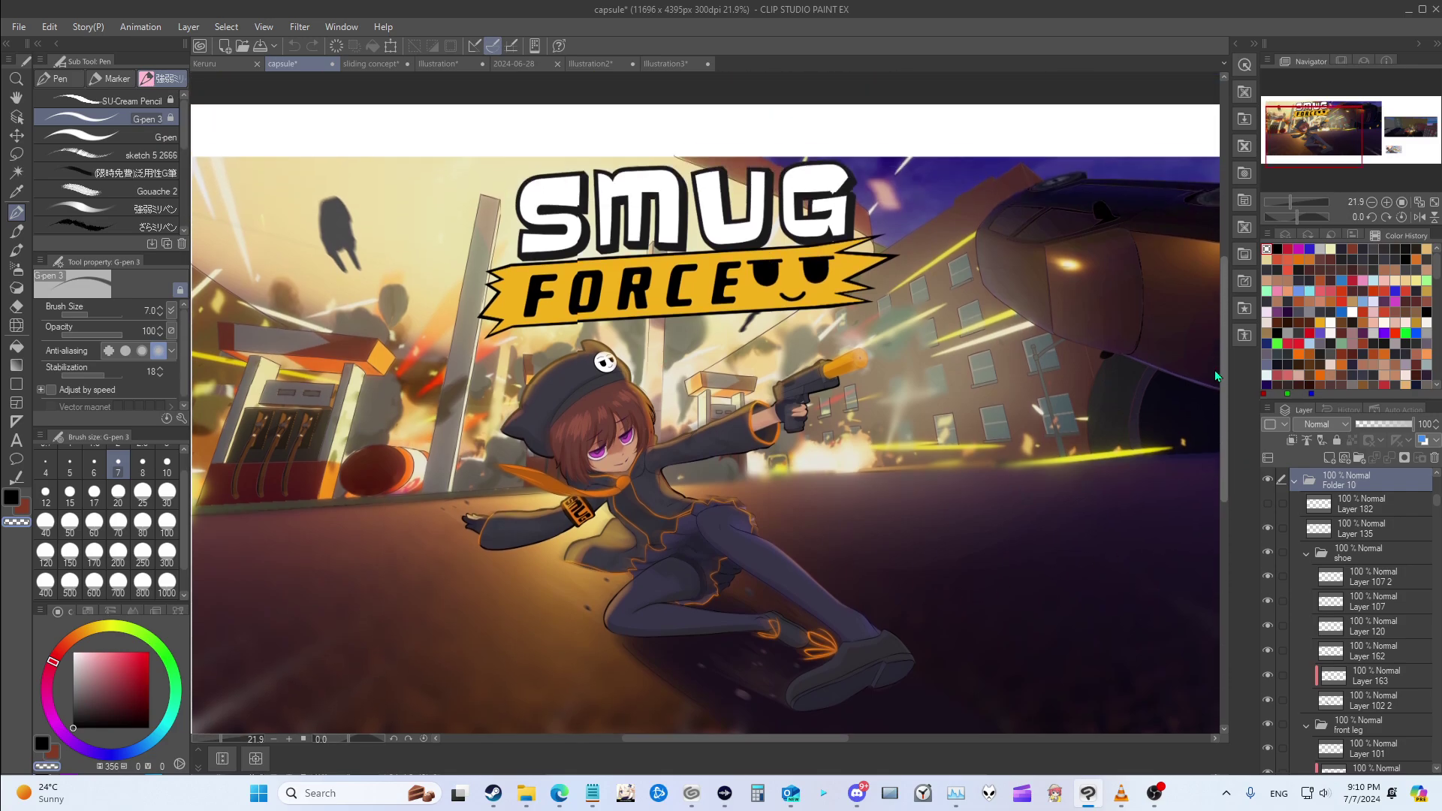
# Step: Review the capsule's composition from the airborne silhouette and gas station across the logo and character to the overturned car
pyautogui.moveTo(1224, 428); pyautogui.dragTo(1213, 366)
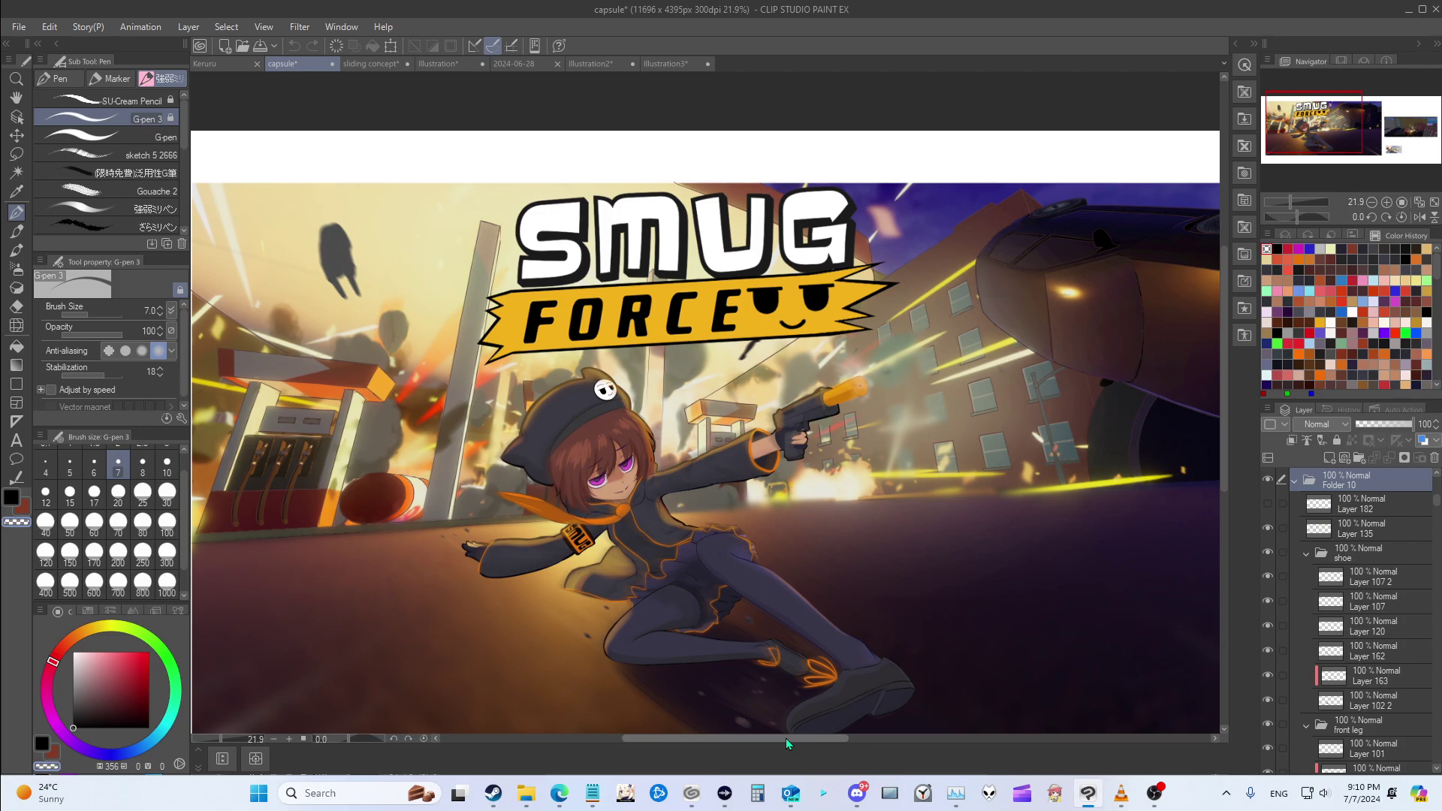
pyautogui.moveTo(786, 737); pyautogui.dragTo(738, 740)
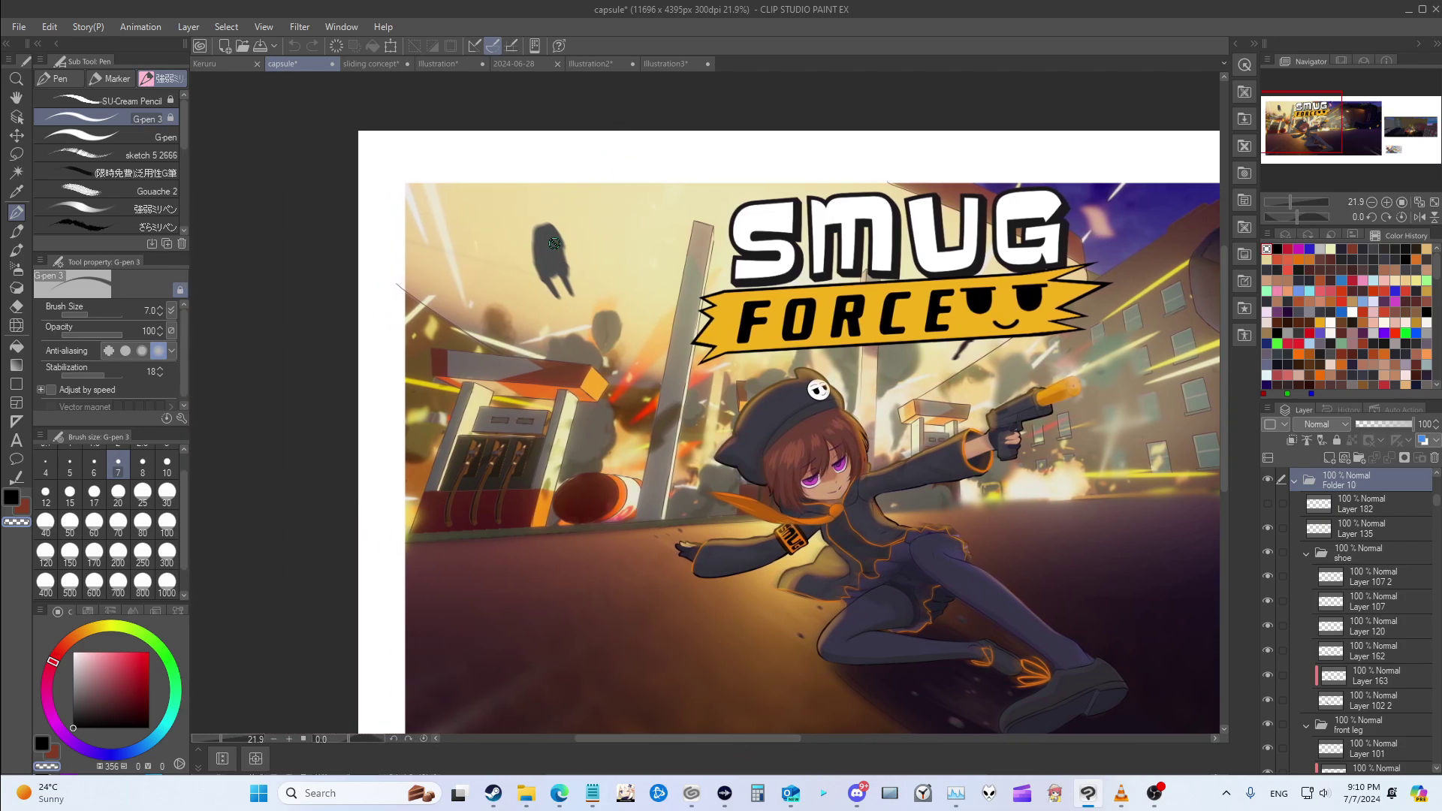
pyautogui.scroll(-2, 736, 522)
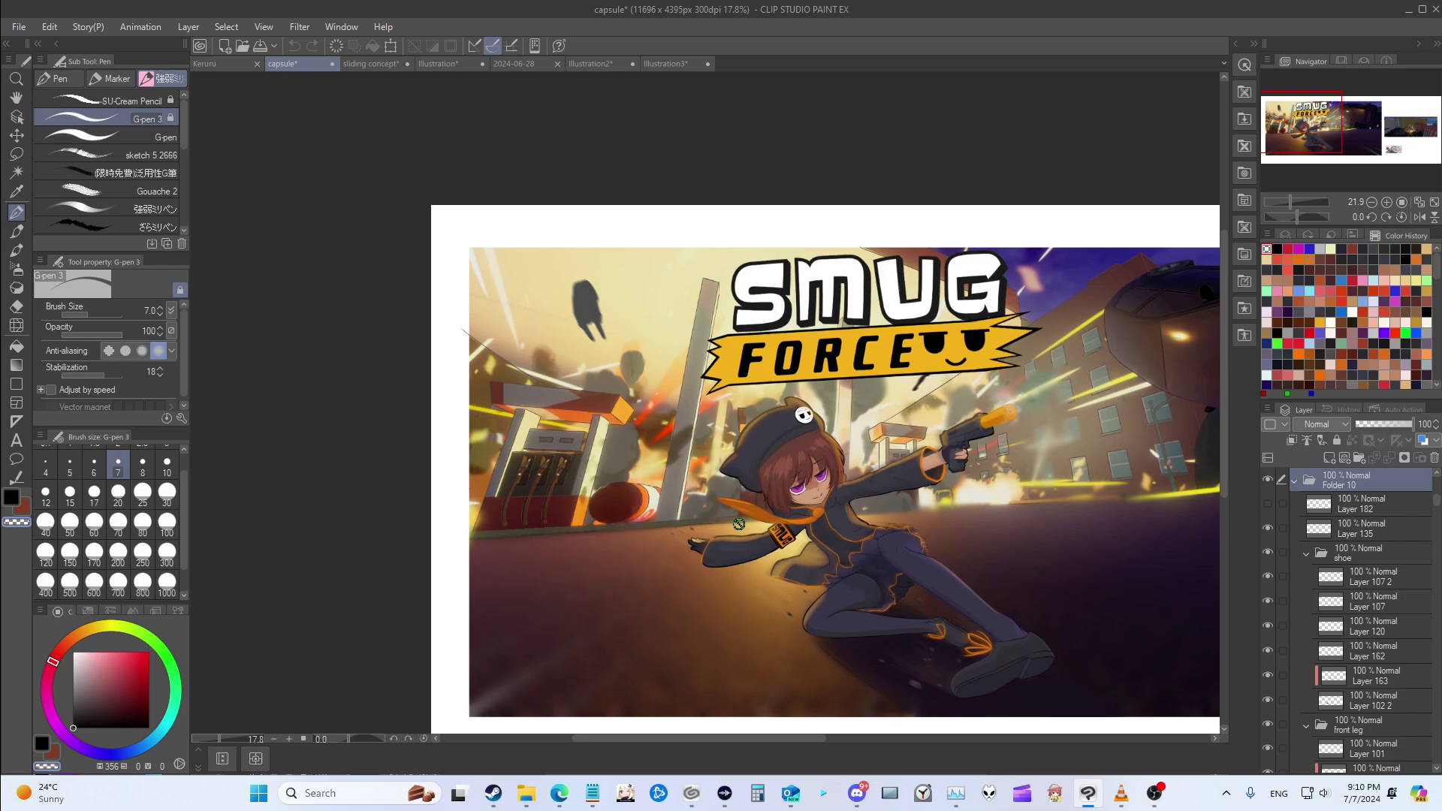
pyautogui.moveTo(774, 739); pyautogui.dragTo(807, 755)
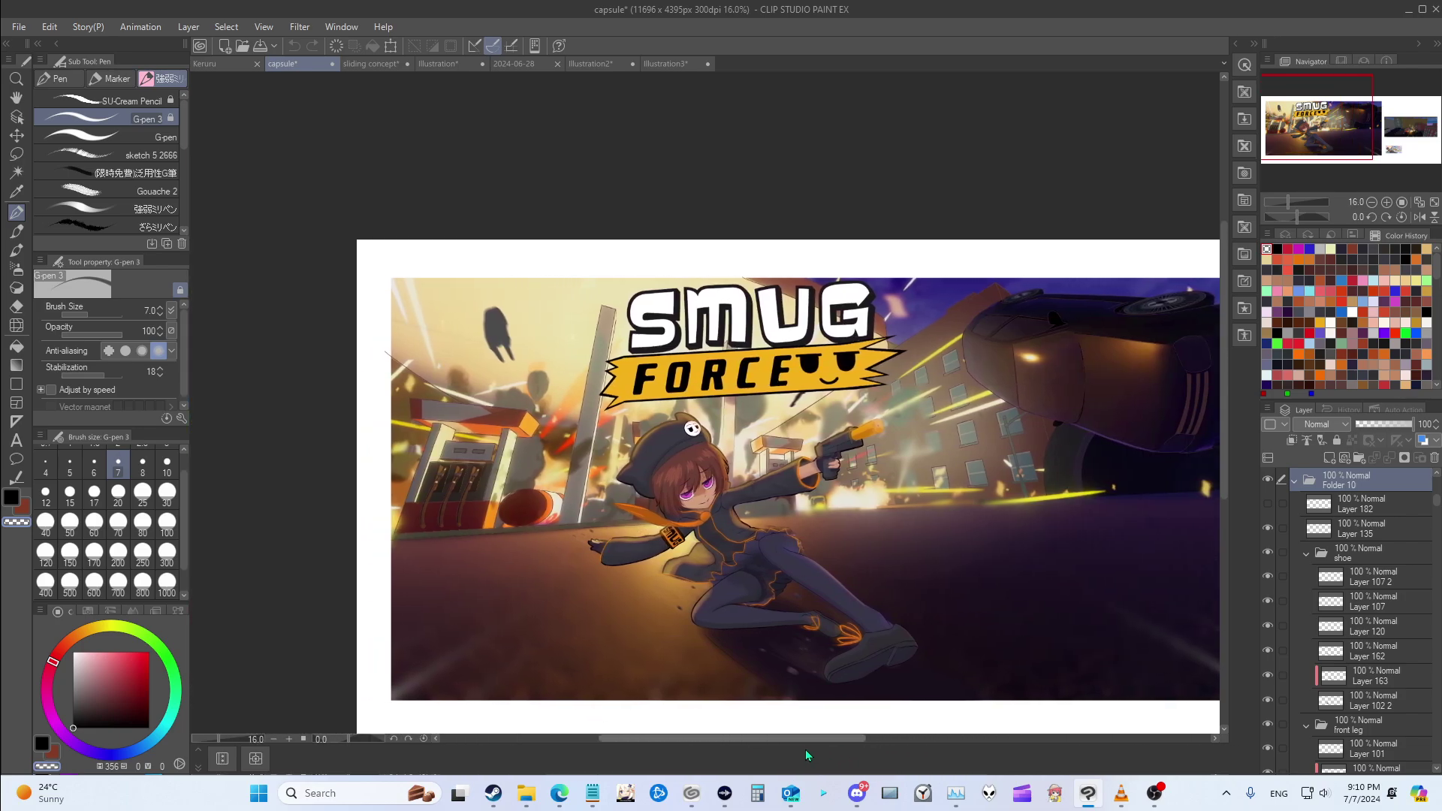
pyautogui.scroll(2, 847, 571)
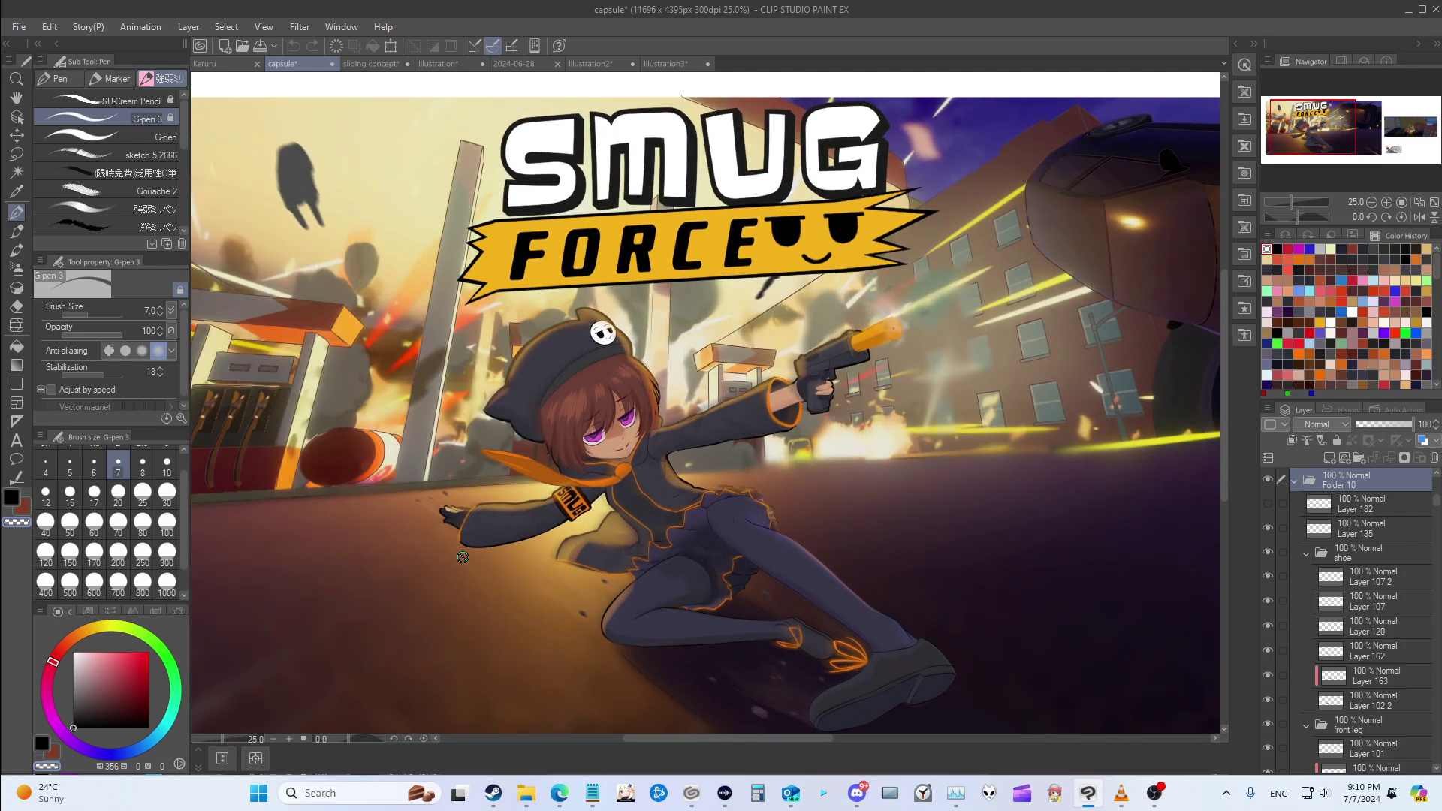
pyautogui.scroll(-1, 664, 438)
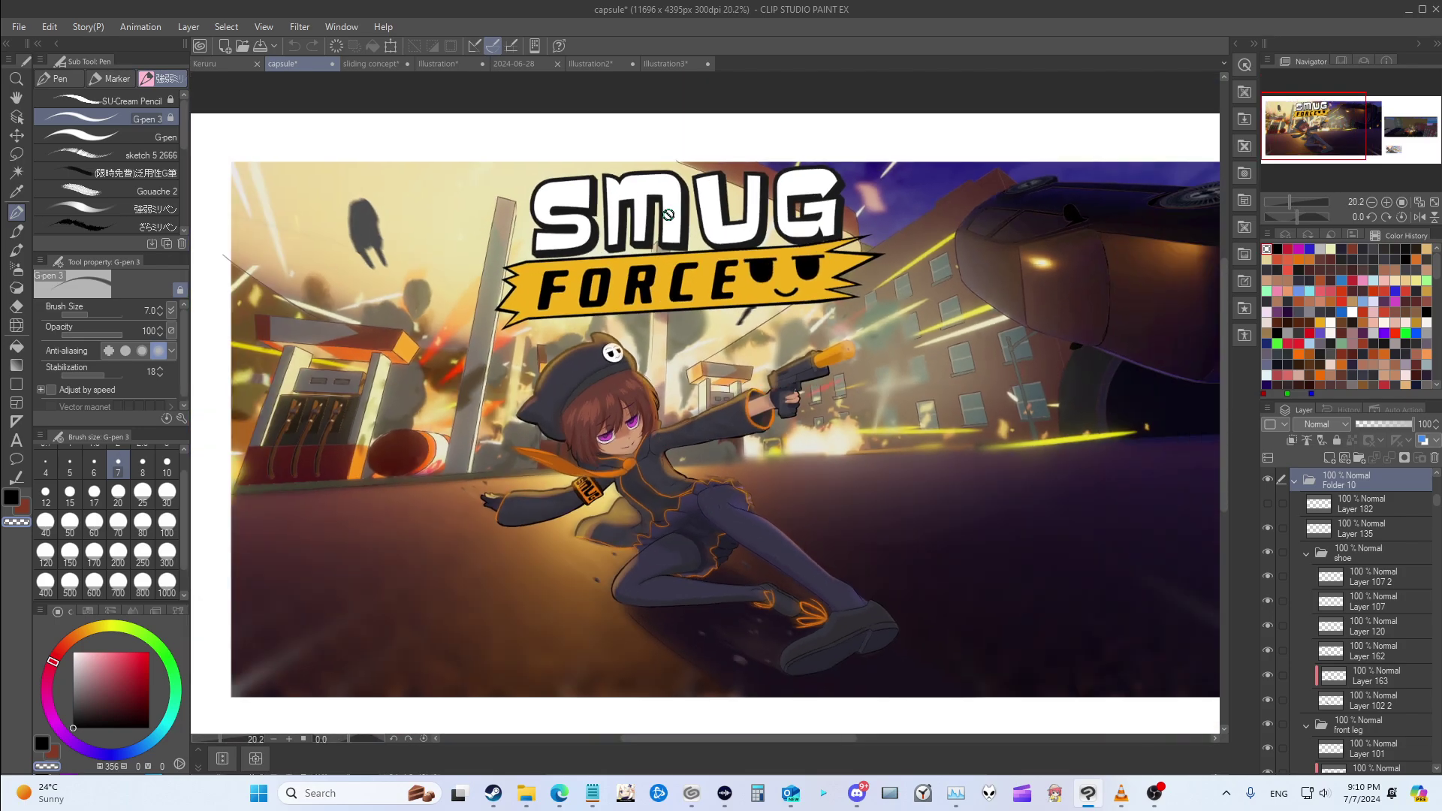
pyautogui.scroll(2, 816, 489)
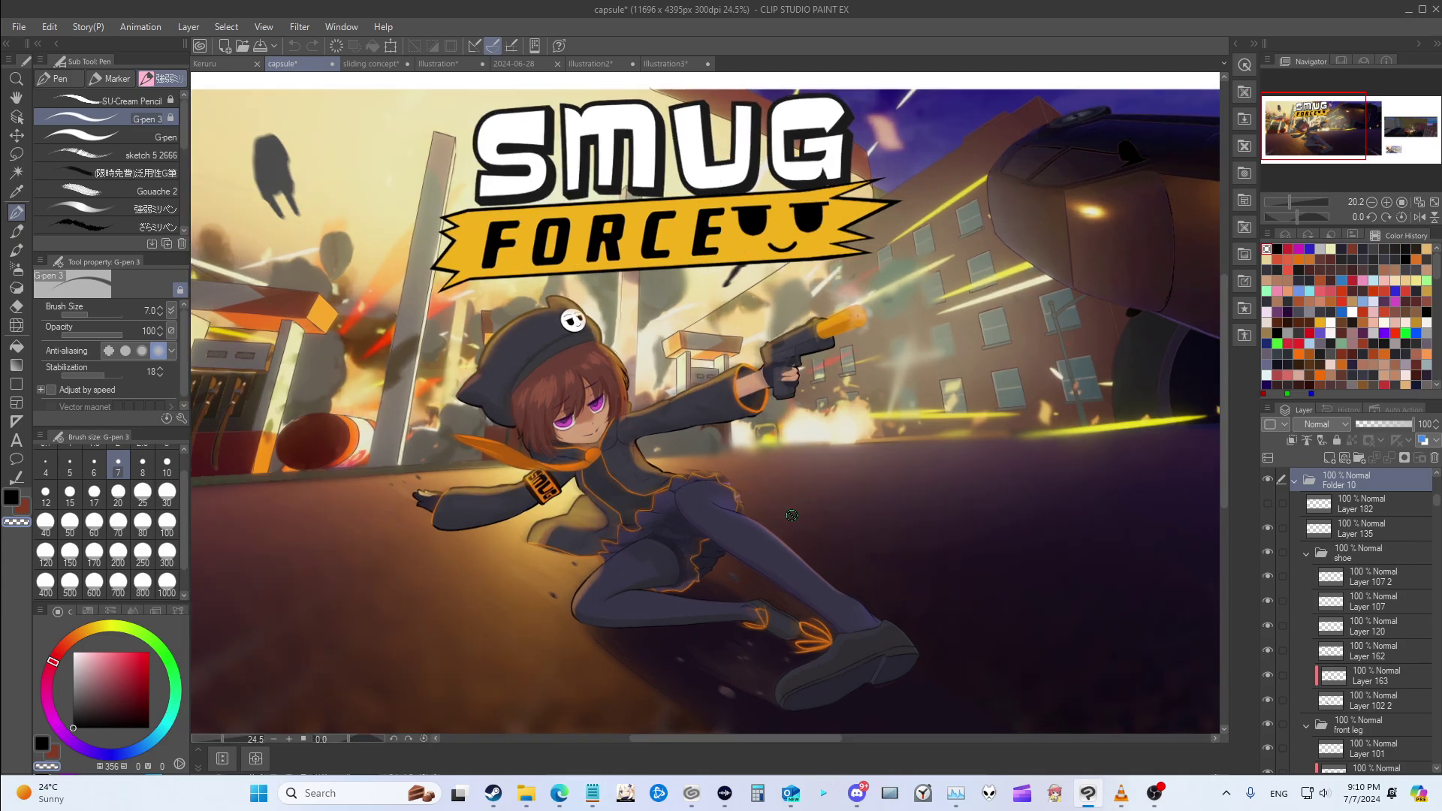
pyautogui.scroll(-2, 618, 489)
pyautogui.scroll(-1, 618, 489)
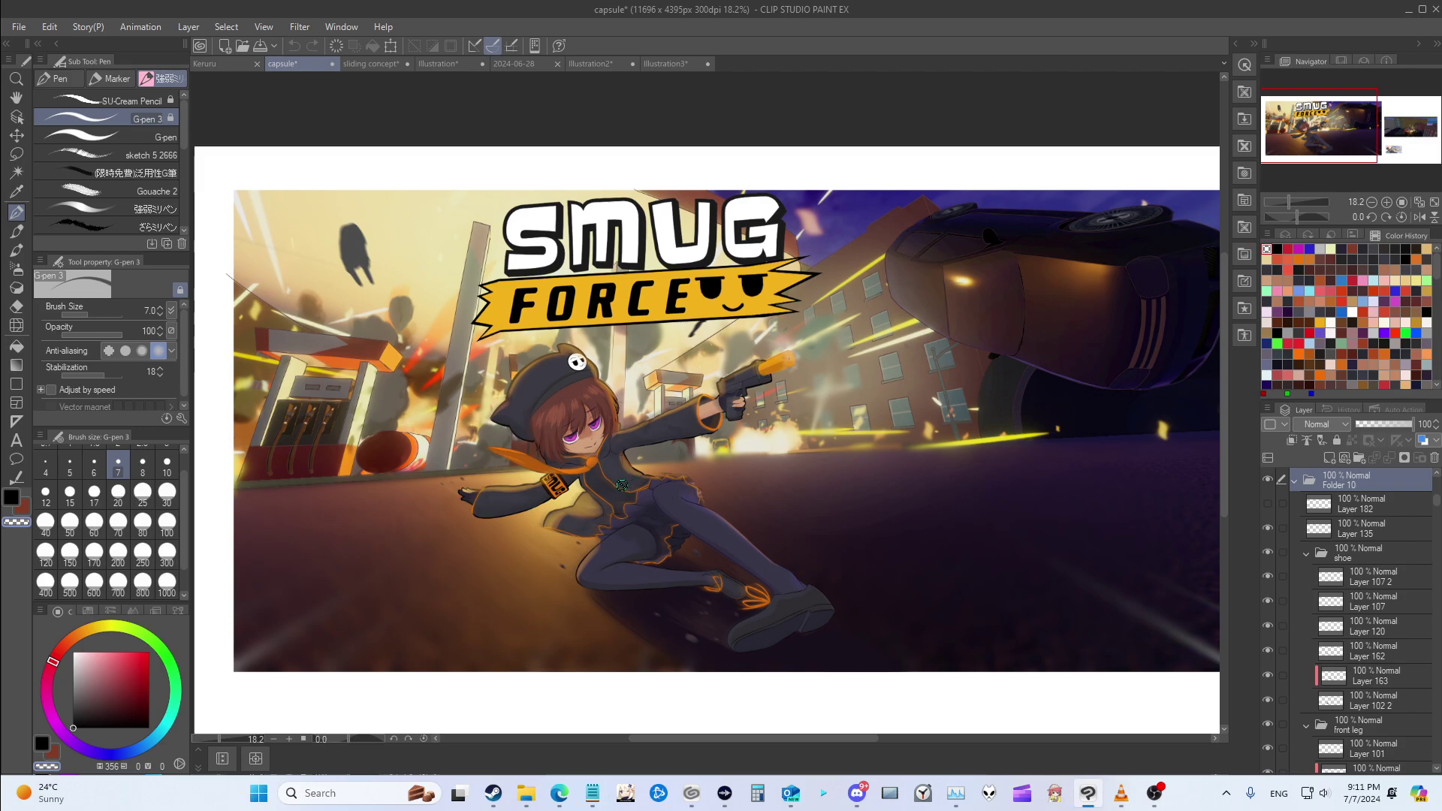
pyautogui.moveTo(805, 741); pyautogui.dragTo(777, 741)
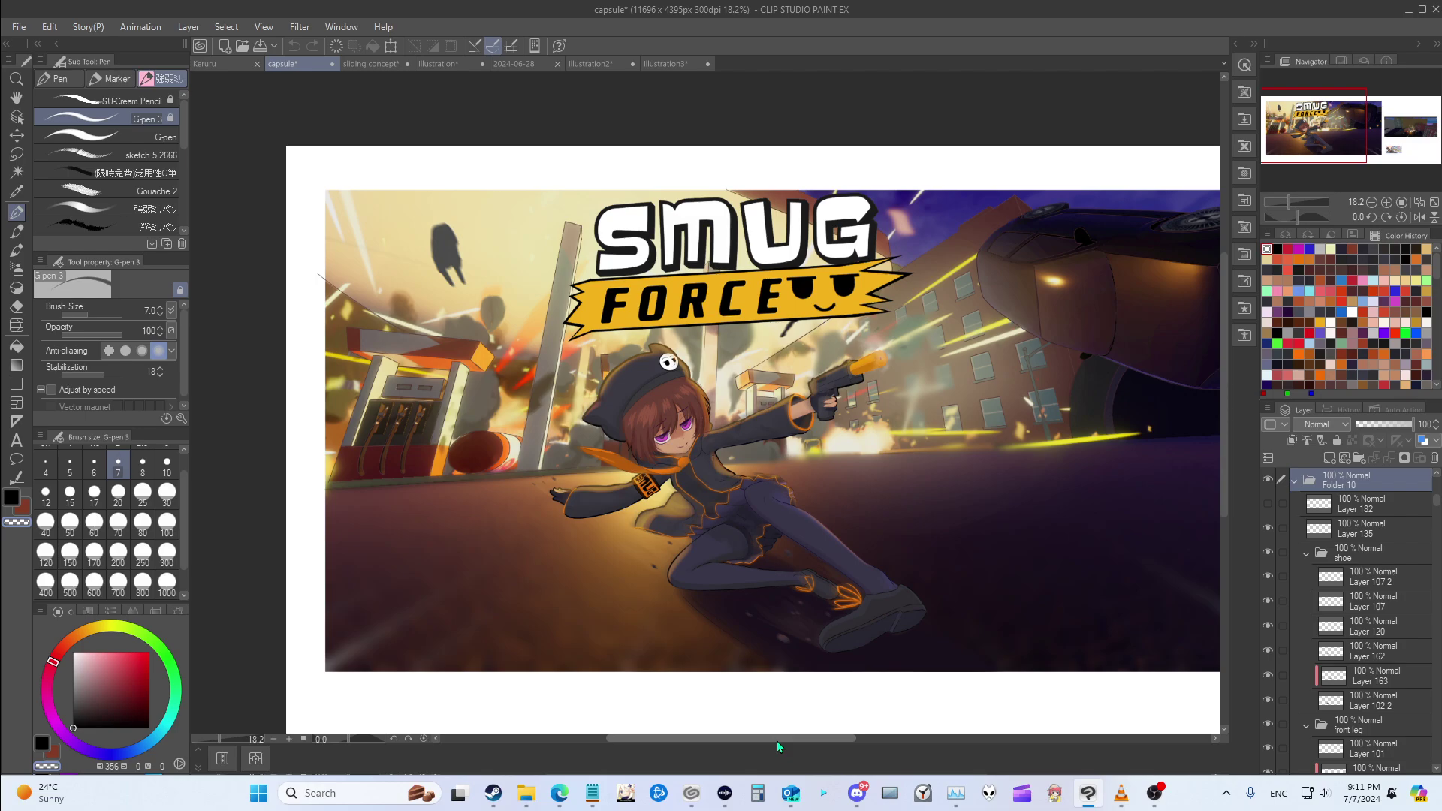
pyautogui.moveTo(771, 741); pyautogui.dragTo(786, 742)
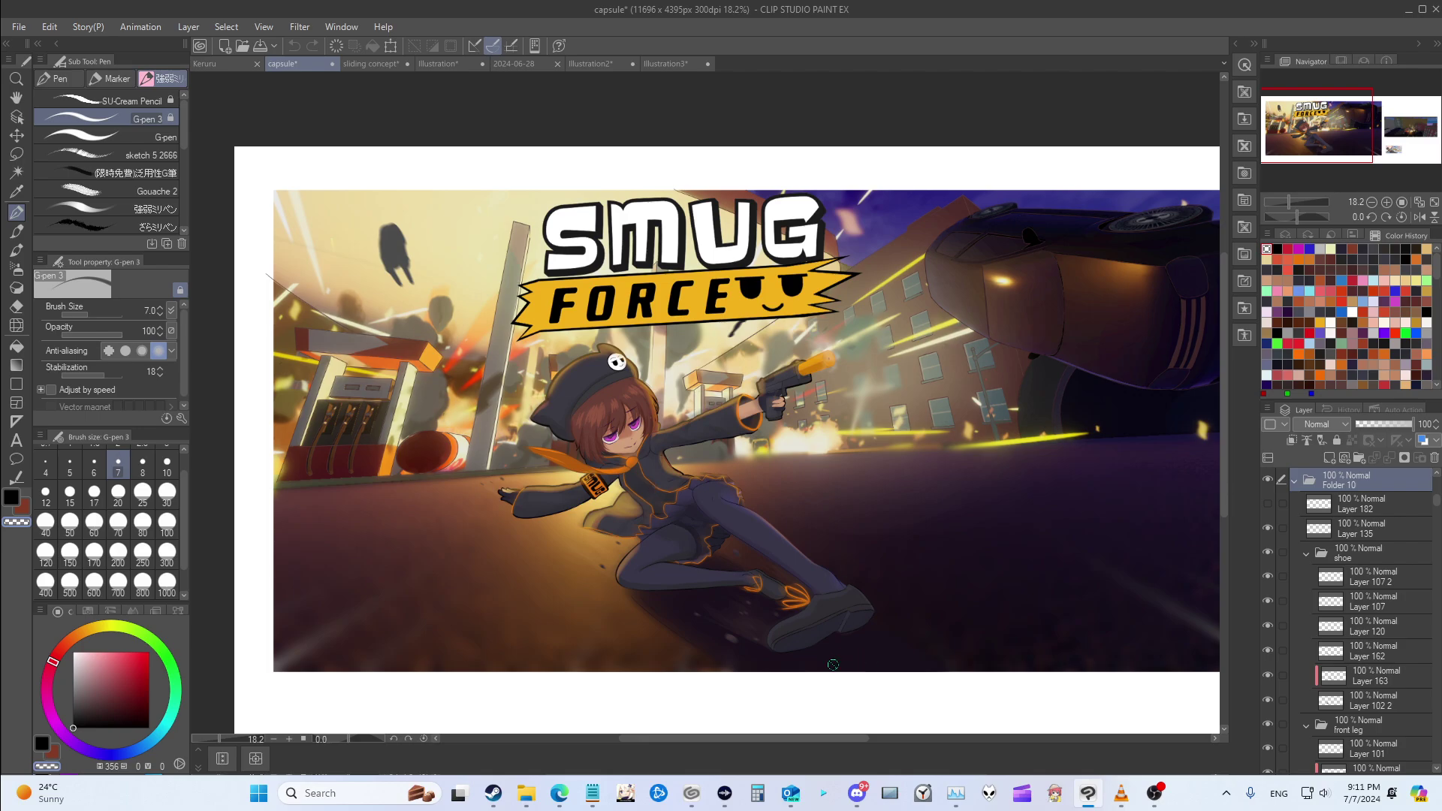
pyautogui.moveTo(811, 742); pyautogui.dragTo(791, 741)
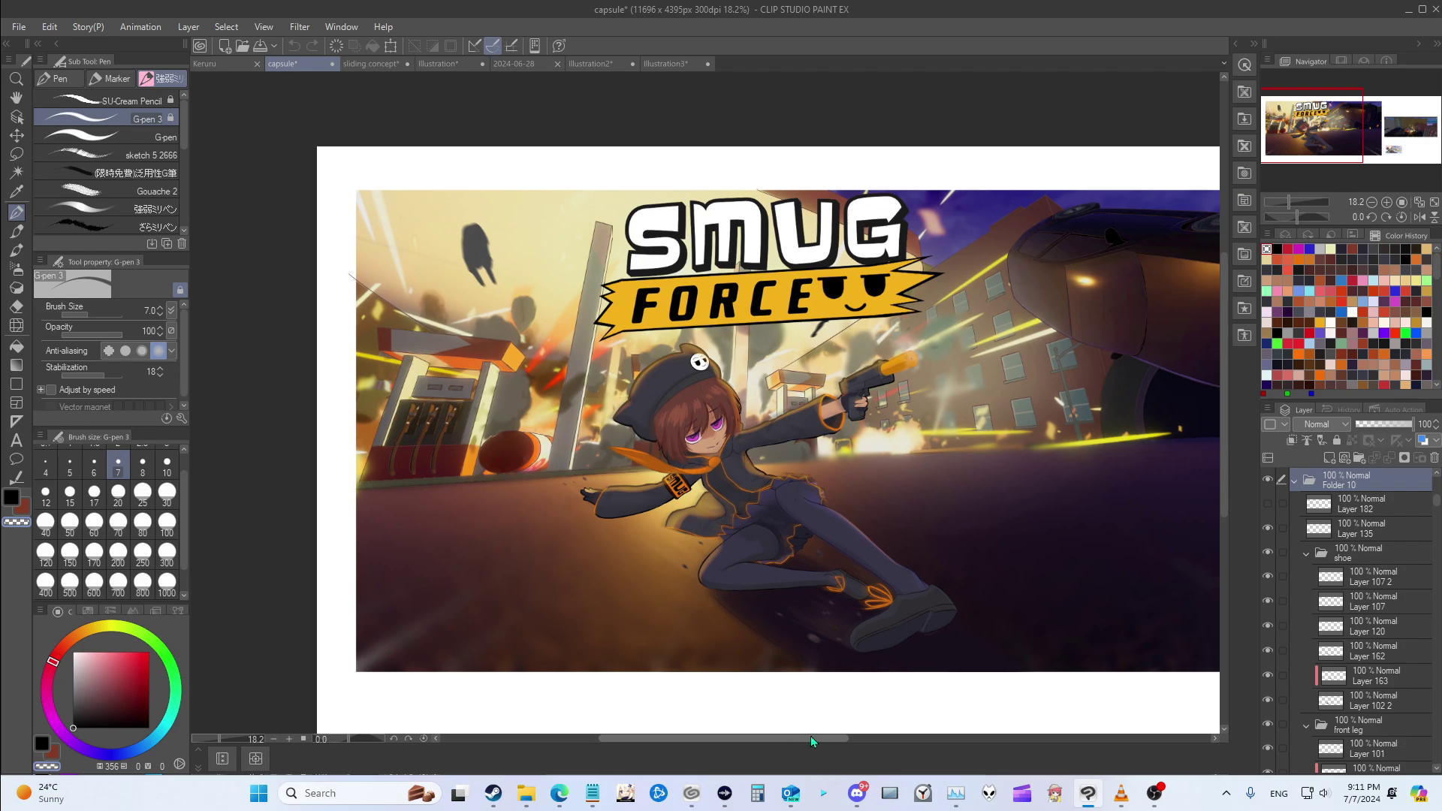
pyautogui.moveTo(787, 740); pyautogui.dragTo(796, 741)
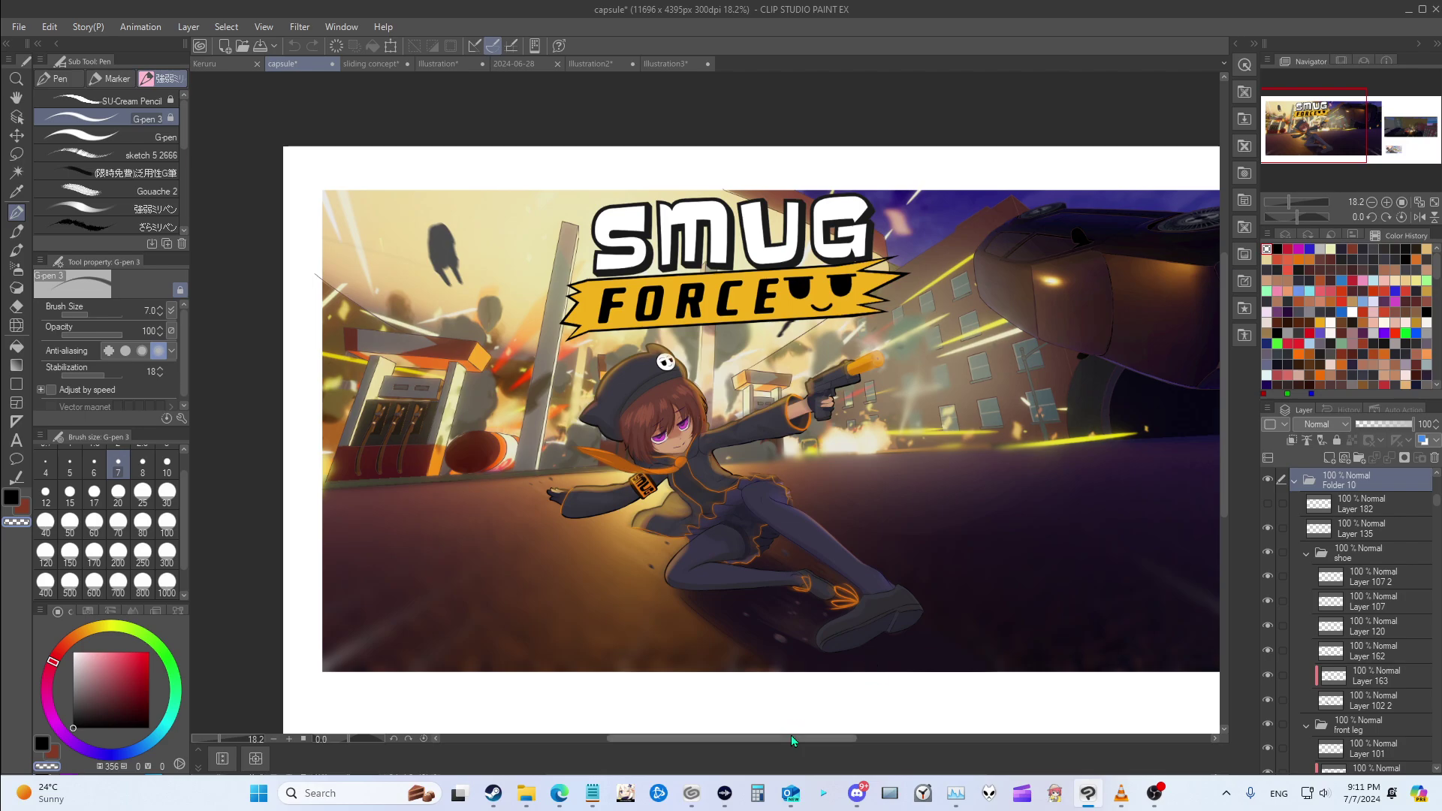
# Step: Examine the in-game explosion screenshot placed beside the capsule artwork, both in close-up and next to the annotated mock-up
pyautogui.hscroll(5, 791, 736)
pyautogui.scroll(4, 506, 542)
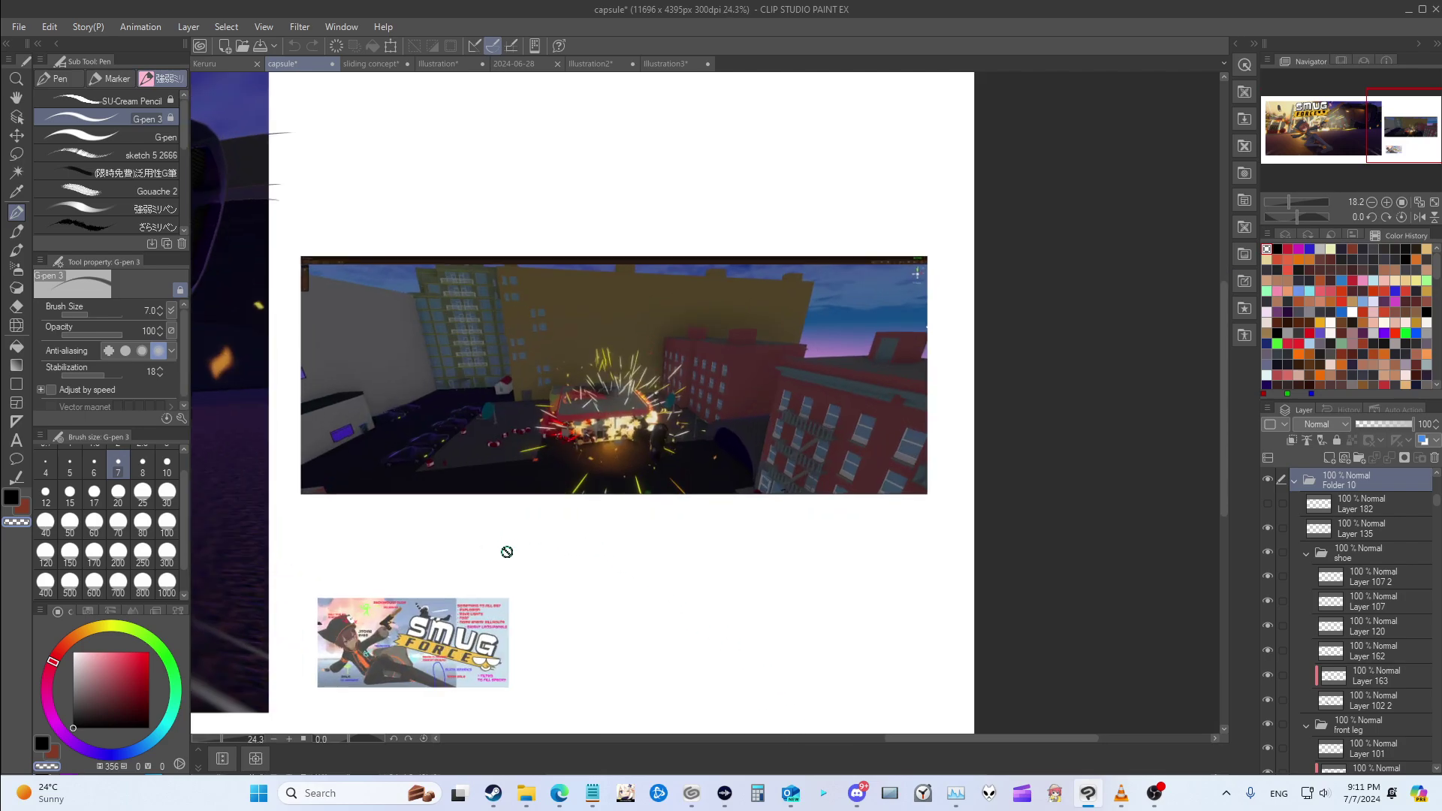
pyautogui.hscroll(-3, 953, 737)
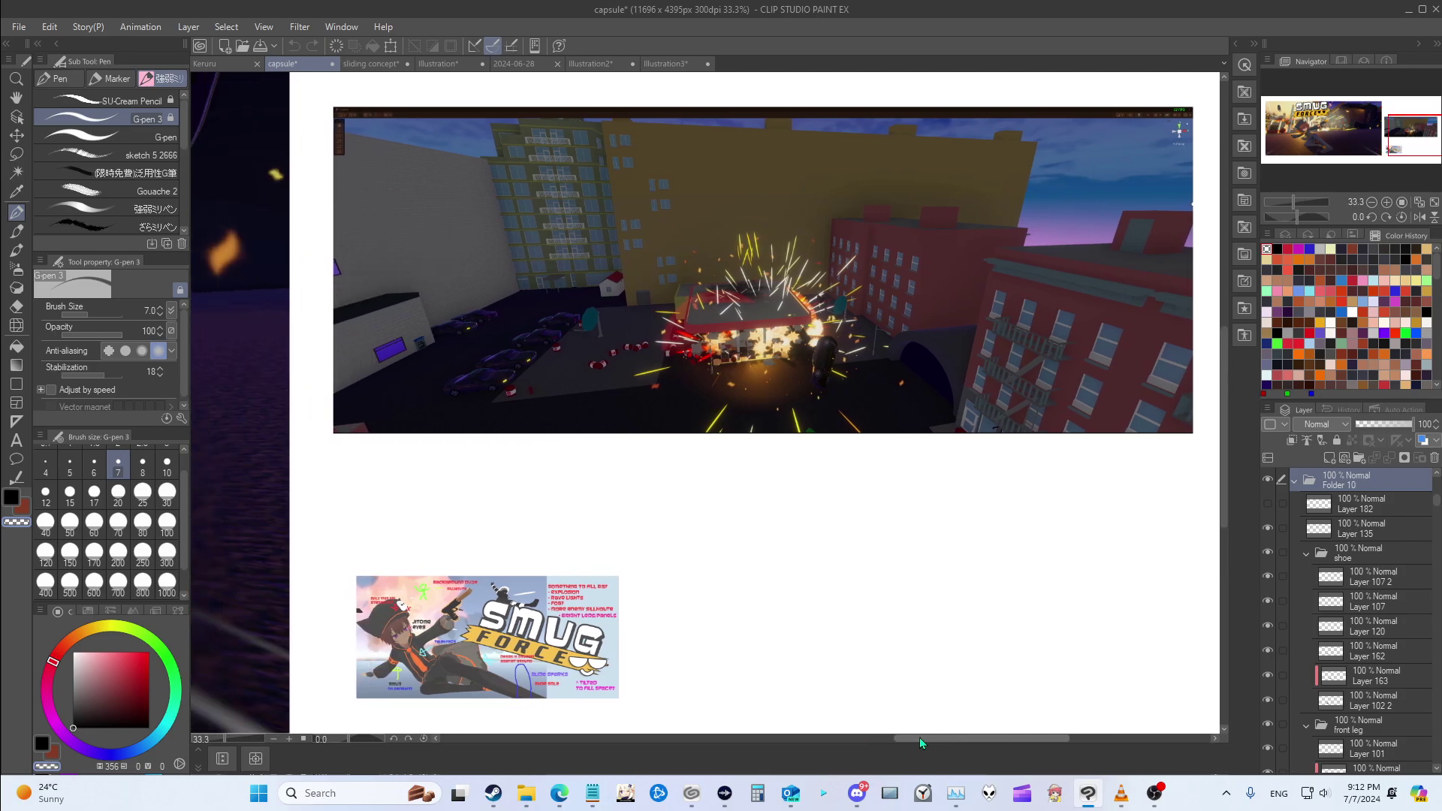
pyautogui.scroll(3, 1221, 398)
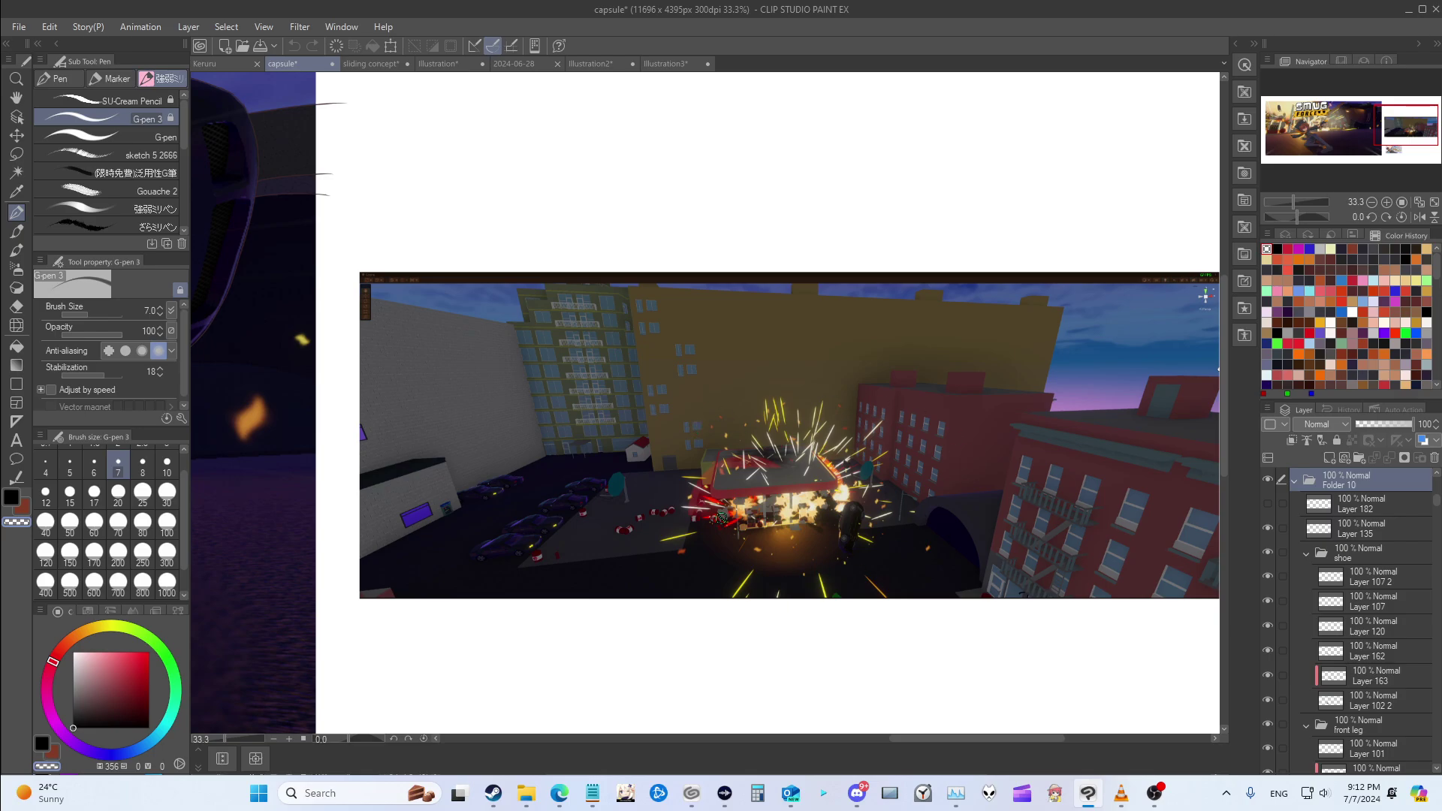
pyautogui.scroll(3, 720, 517)
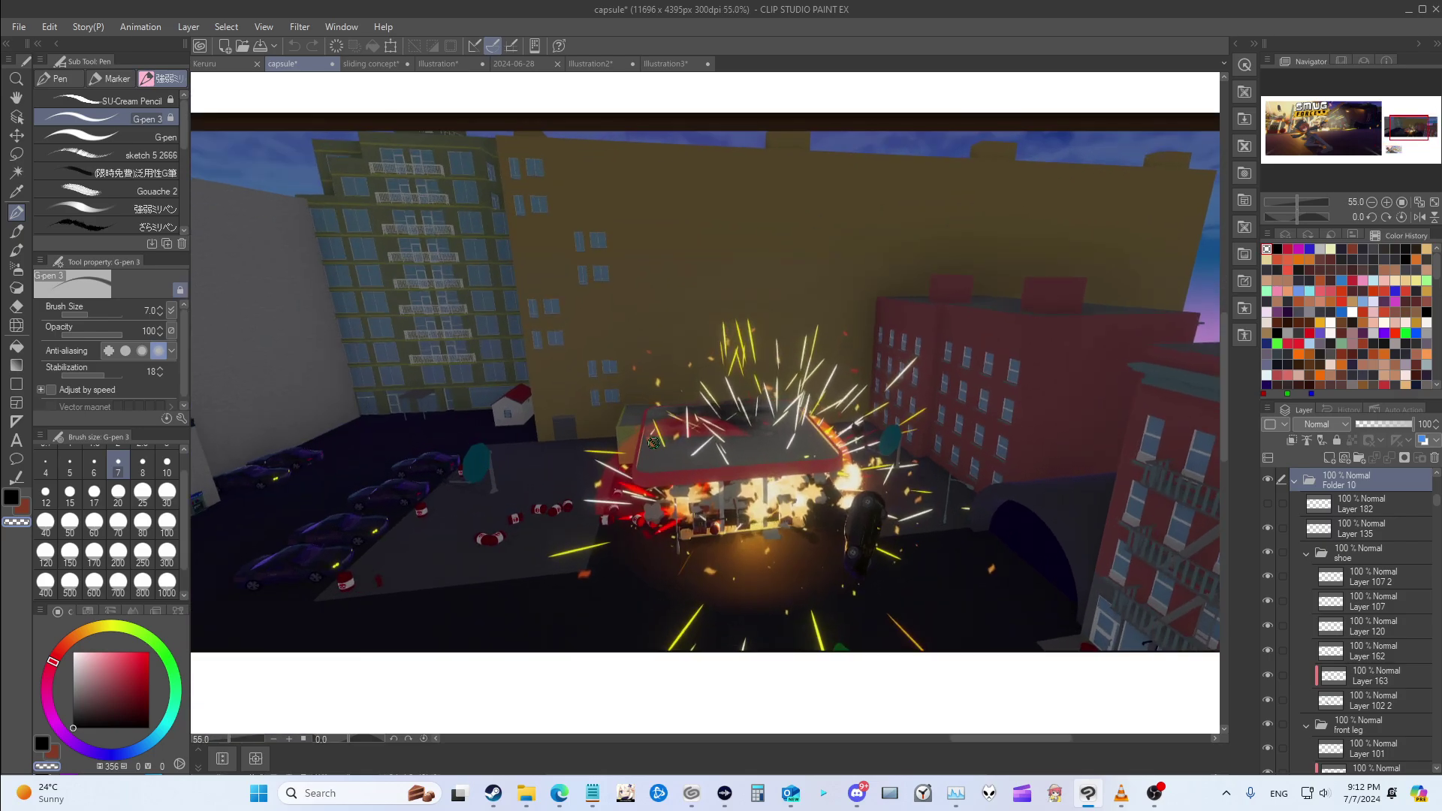
pyautogui.scroll(-3, 856, 500)
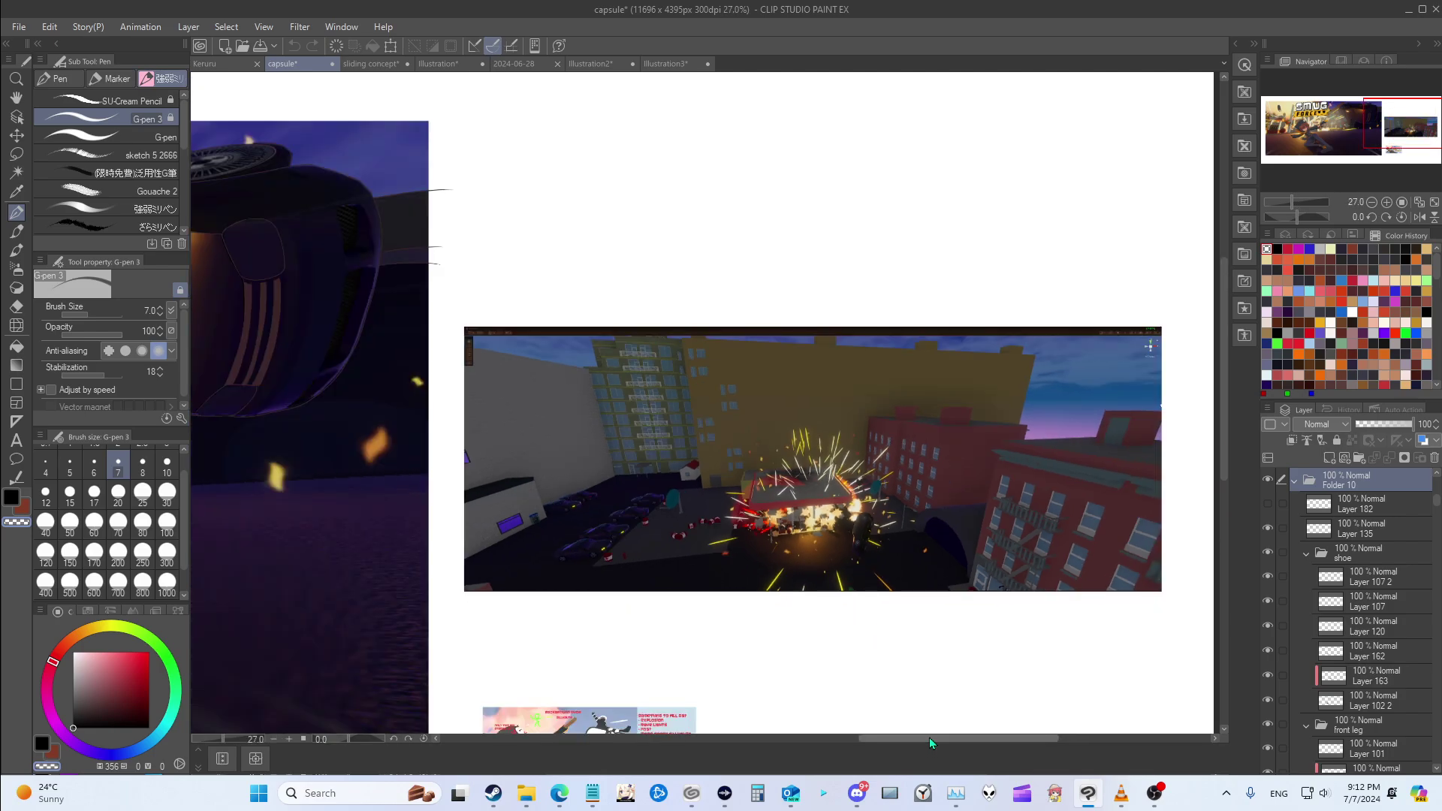
# Step: Review the finished capsule scene with the sliding character, logo and gas station for comparison with the in-game reference
pyautogui.moveTo(928, 737); pyautogui.dragTo(661, 768)
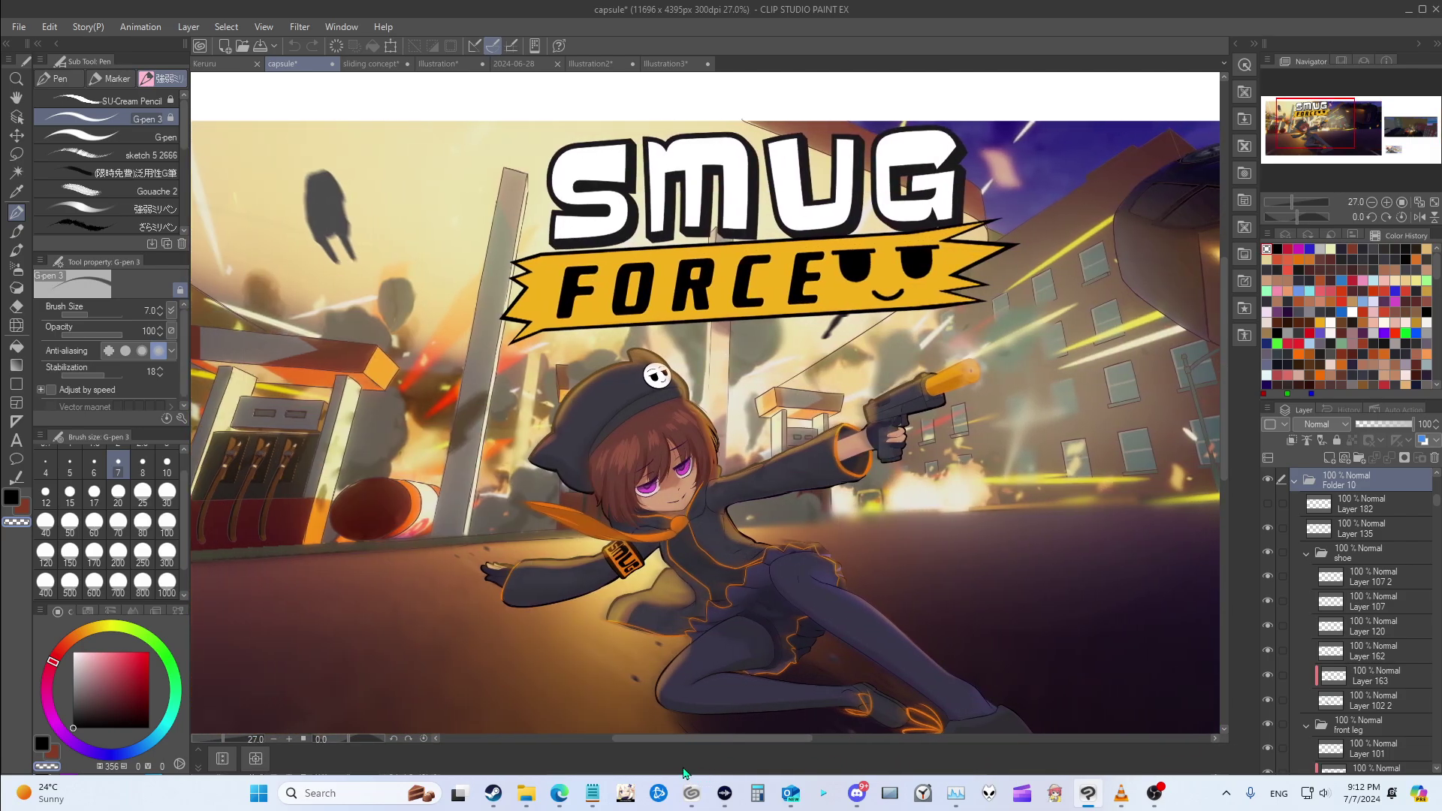
pyautogui.scroll(-1, 760, 520)
pyautogui.scroll(-1, 760, 520)
pyautogui.scroll(1, 630, 524)
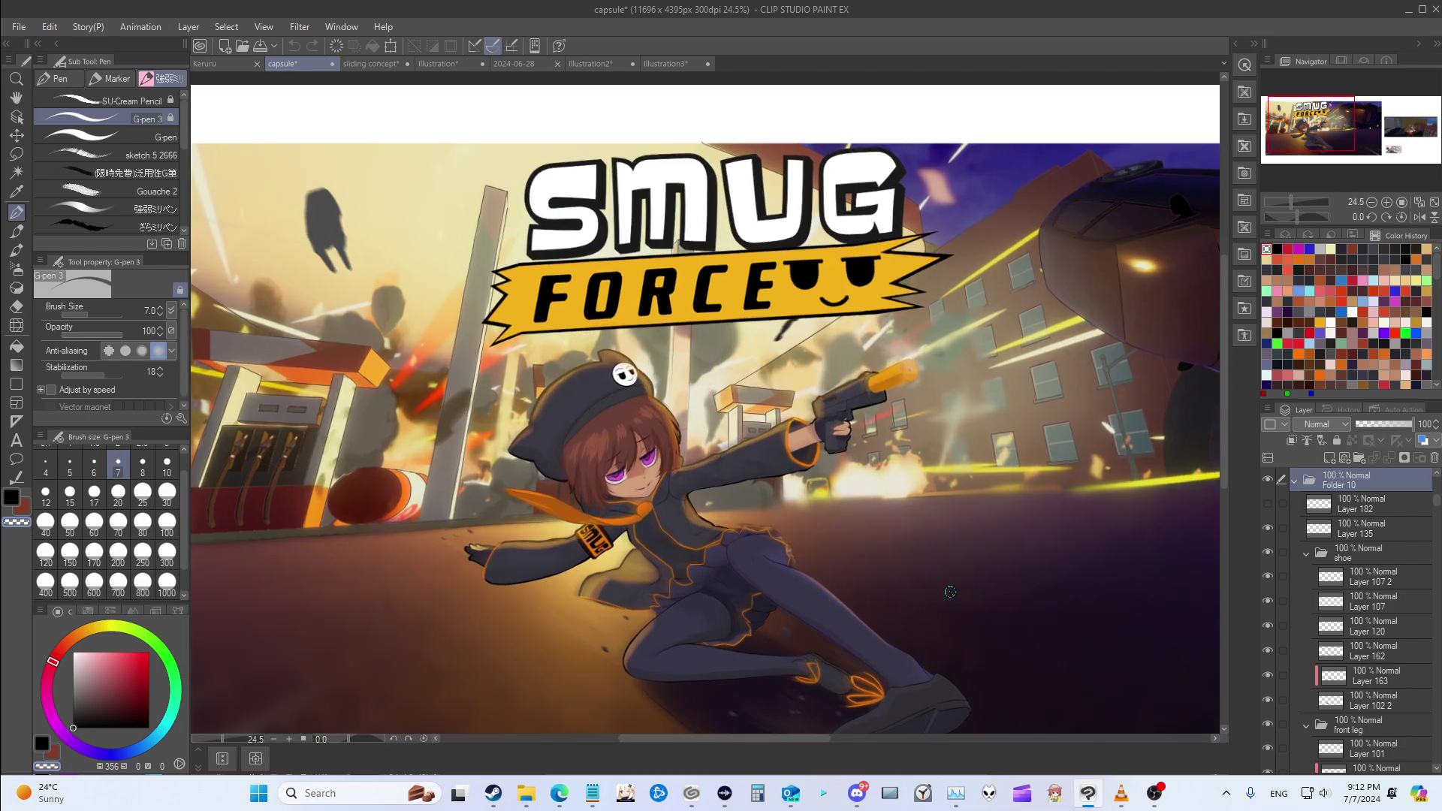
pyautogui.scroll(-1, 629, 524)
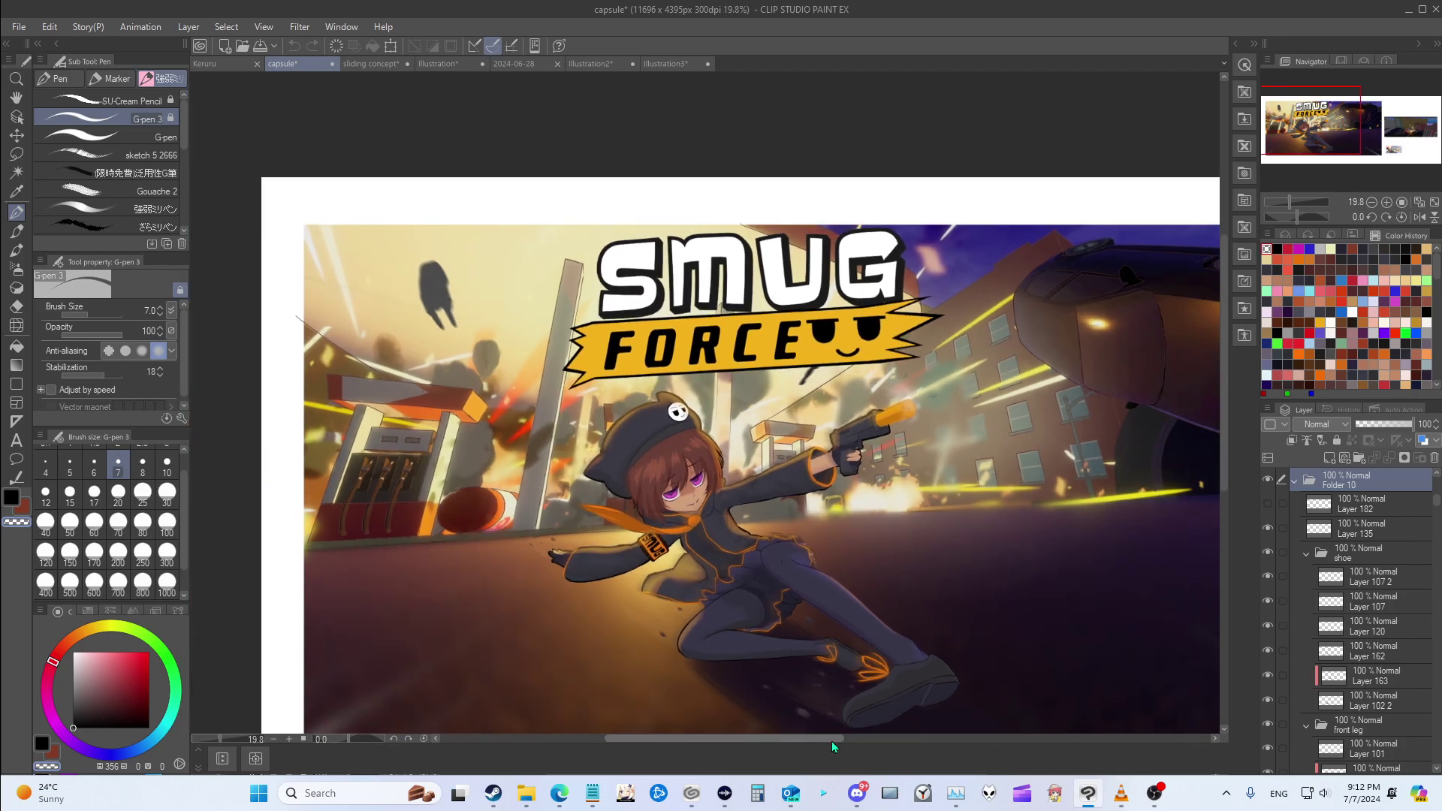
pyautogui.moveTo(835, 736); pyautogui.dragTo(844, 736)
# Step: Hide the painted background by turning off Folder 15, Layer 183 and Layer 168
pyautogui.scroll(-3, 1438, 552)
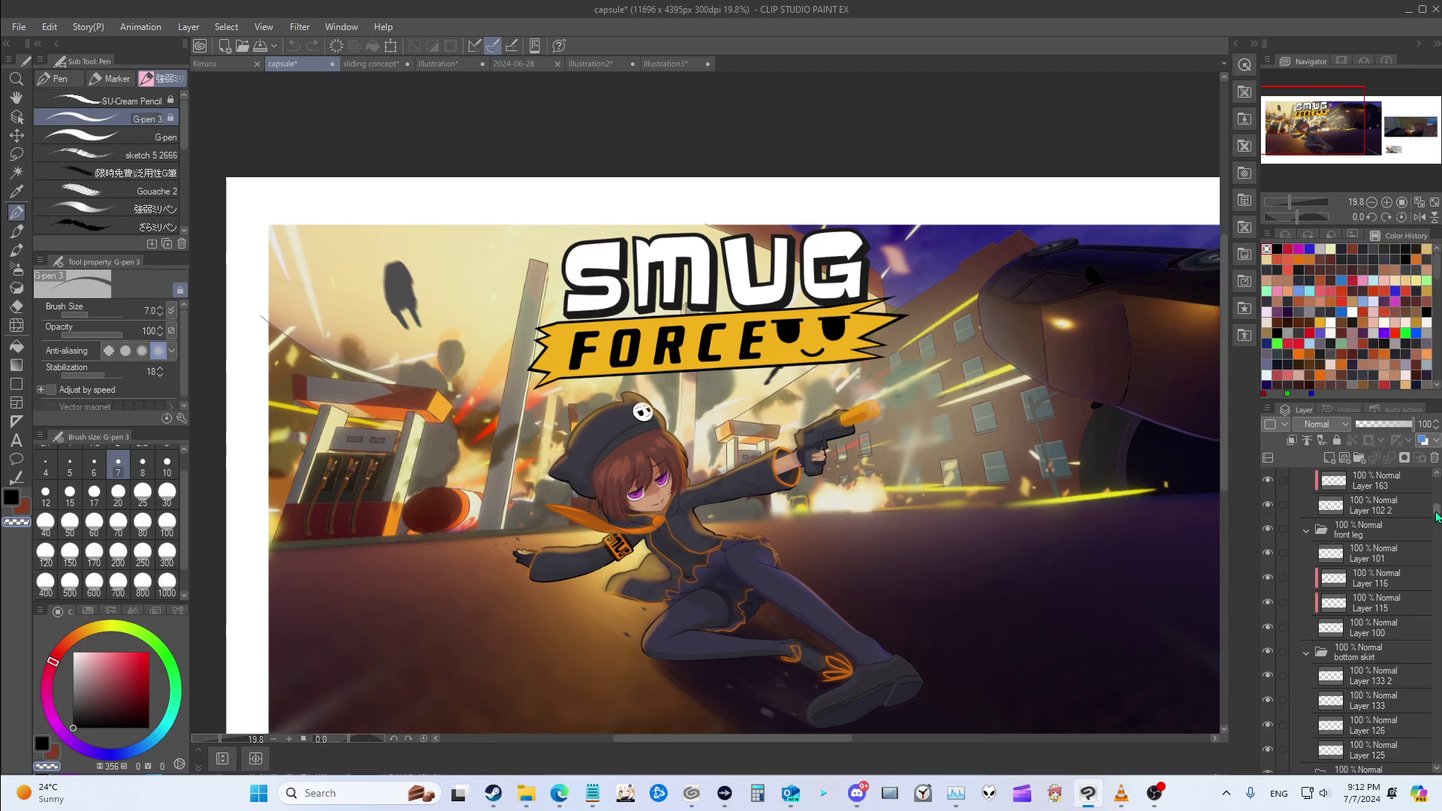
pyautogui.moveTo(1436, 514); pyautogui.dragTo(1426, 773)
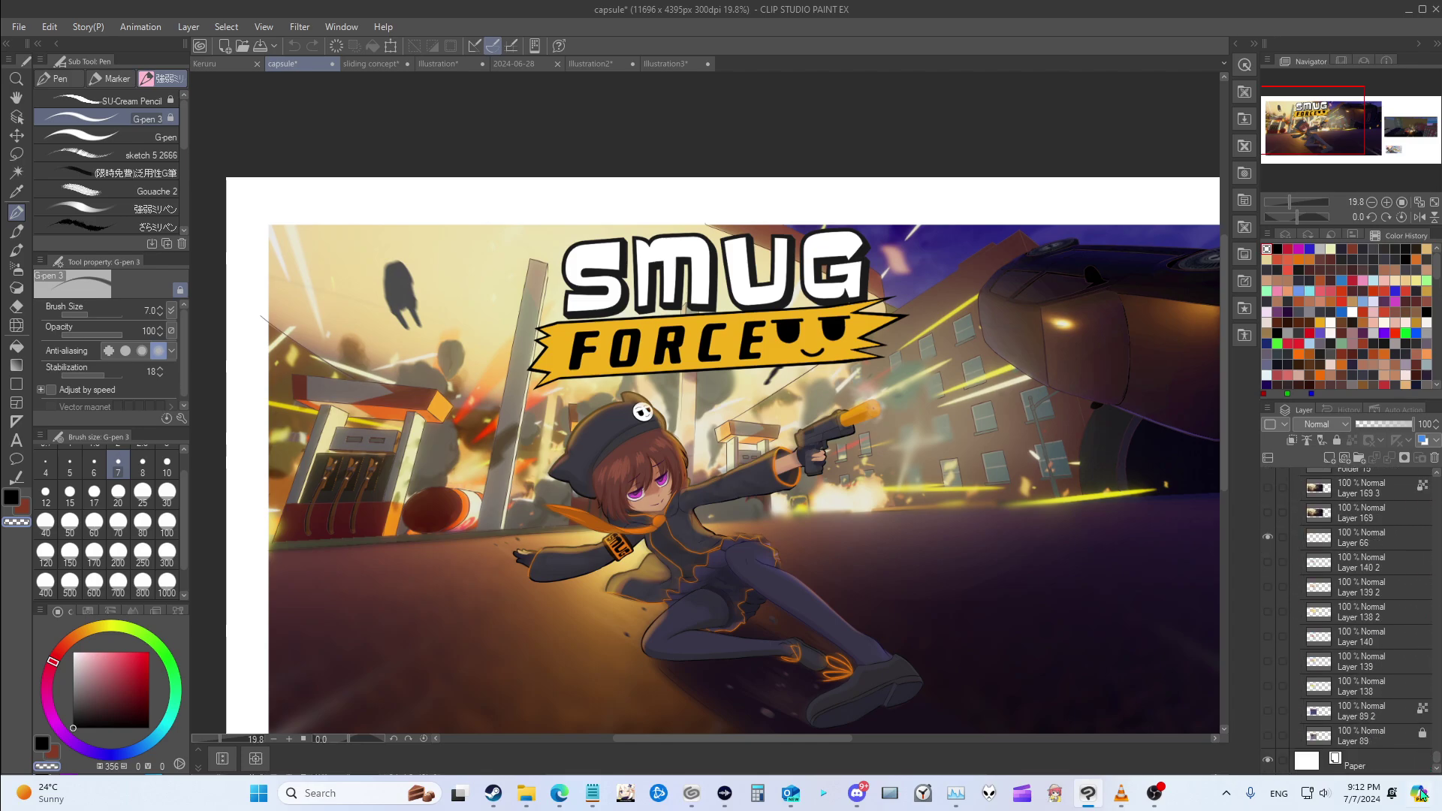
pyautogui.scroll(3, 1289, 680)
pyautogui.scroll(1, 1288, 680)
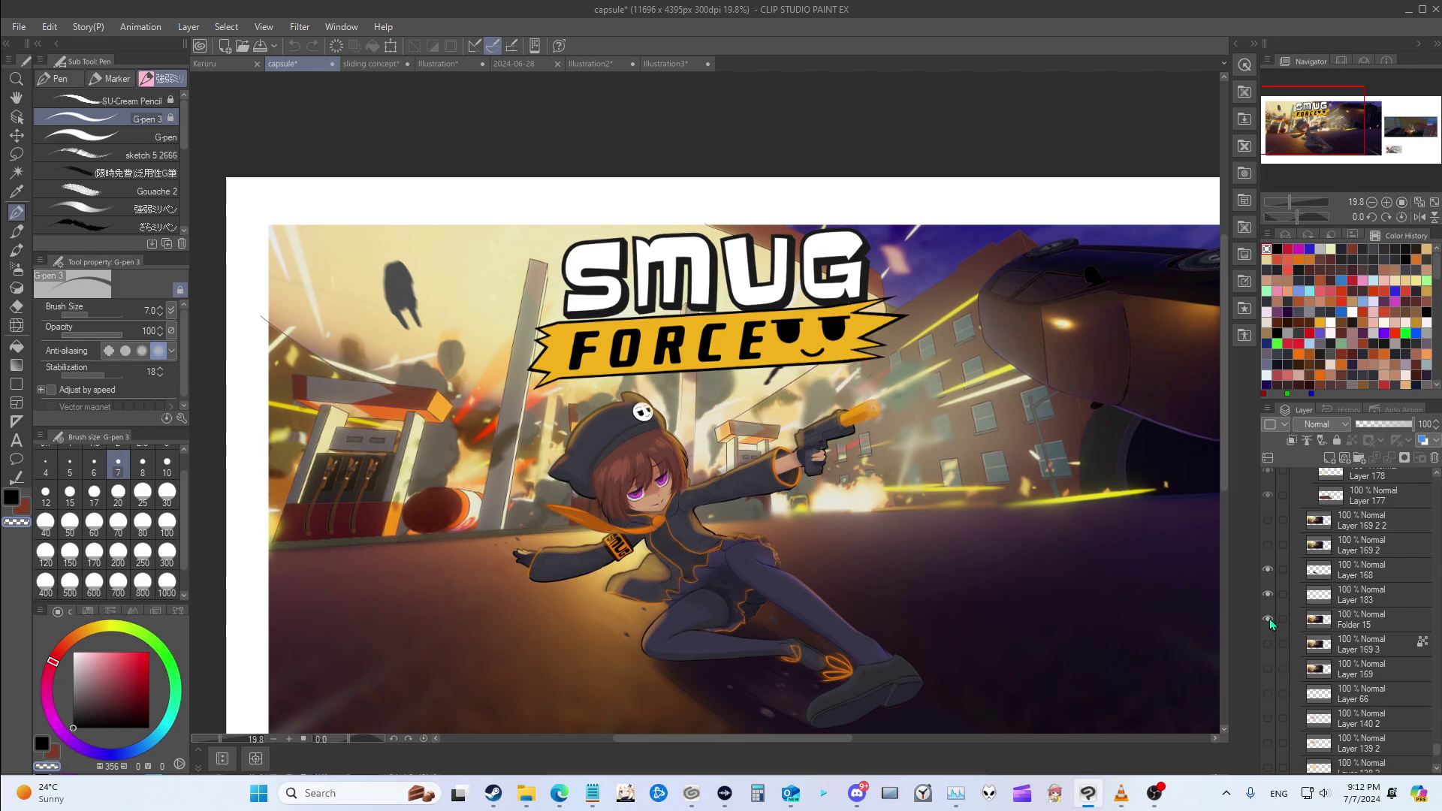
pyautogui.moveTo(1269, 624); pyautogui.dragTo(1269, 552)
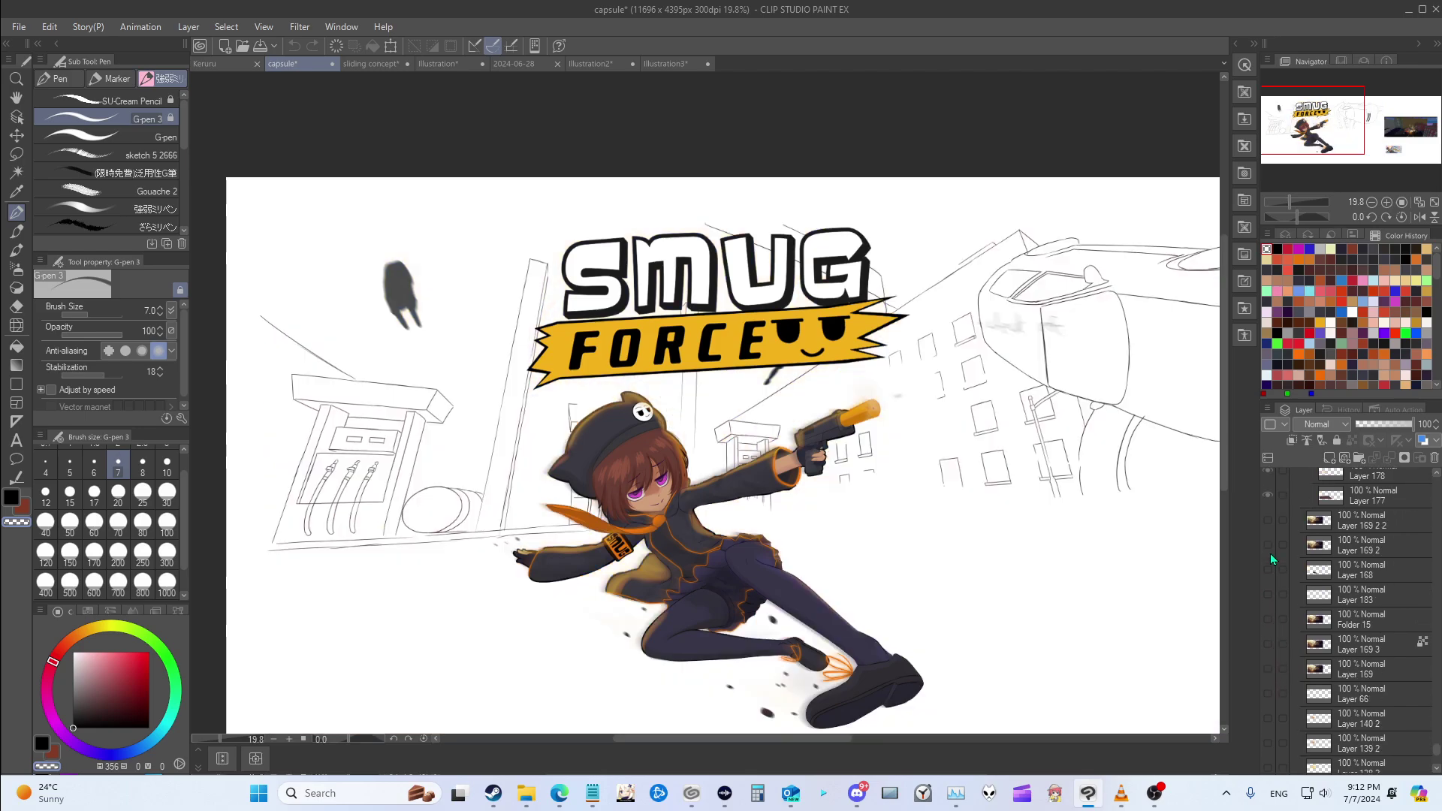
# Step: Show Layer 169 as the background and view it behind the character
pyautogui.scroll(-1, 1269, 552)
pyautogui.scroll(-2, 1271, 556)
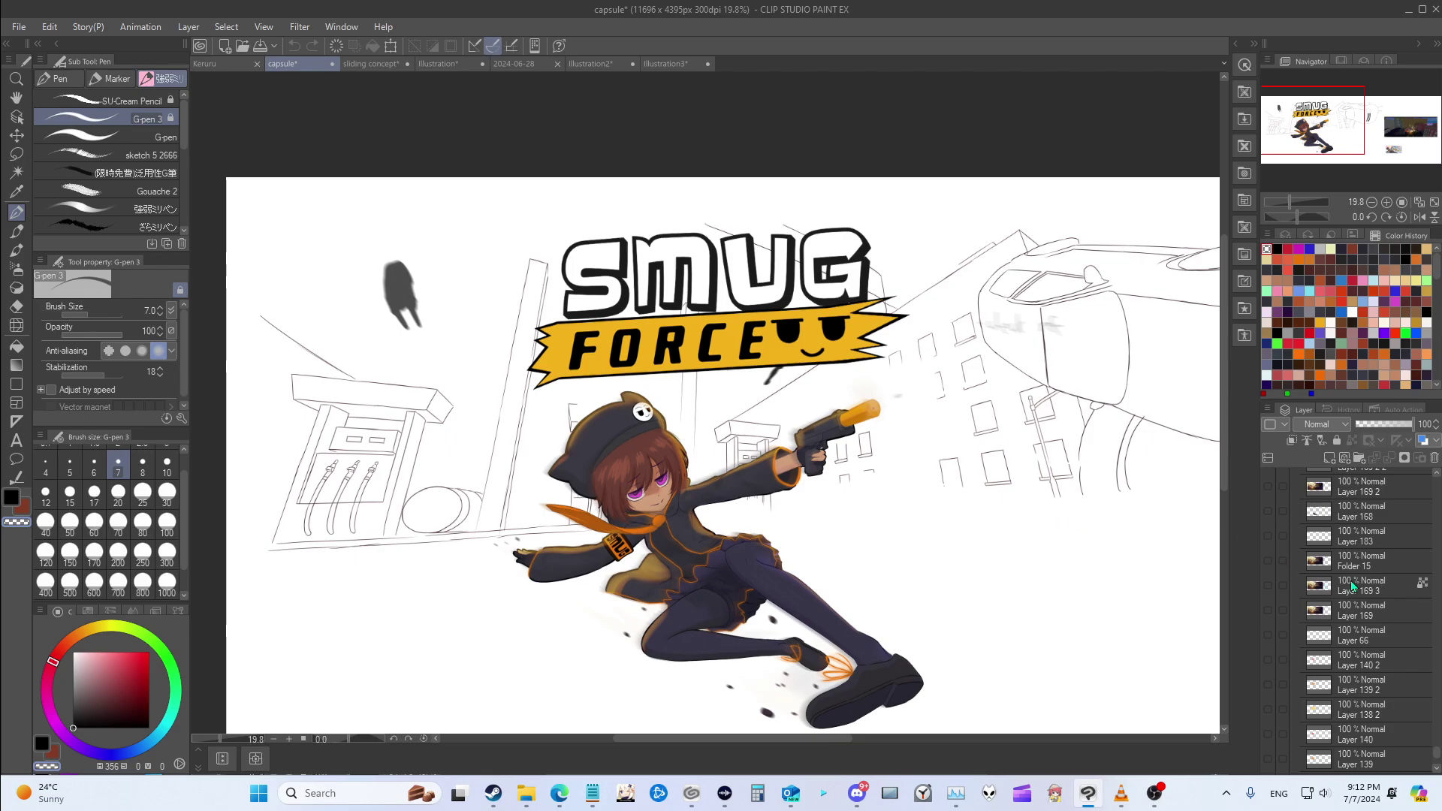
pyautogui.click(1266, 610)
pyautogui.scroll(-2, 1064, 635)
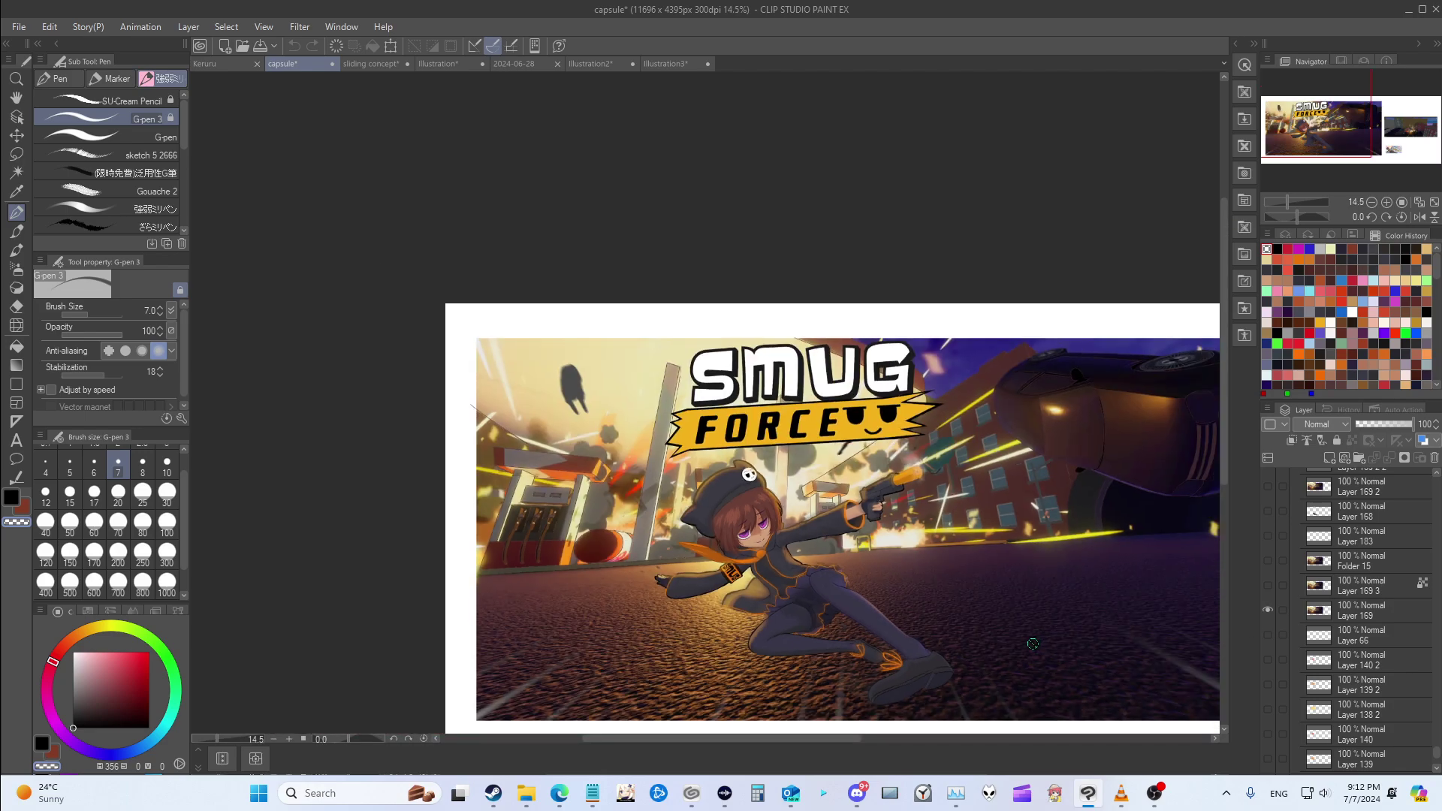
pyautogui.scroll(1, 1064, 636)
pyautogui.scroll(-1, 1064, 635)
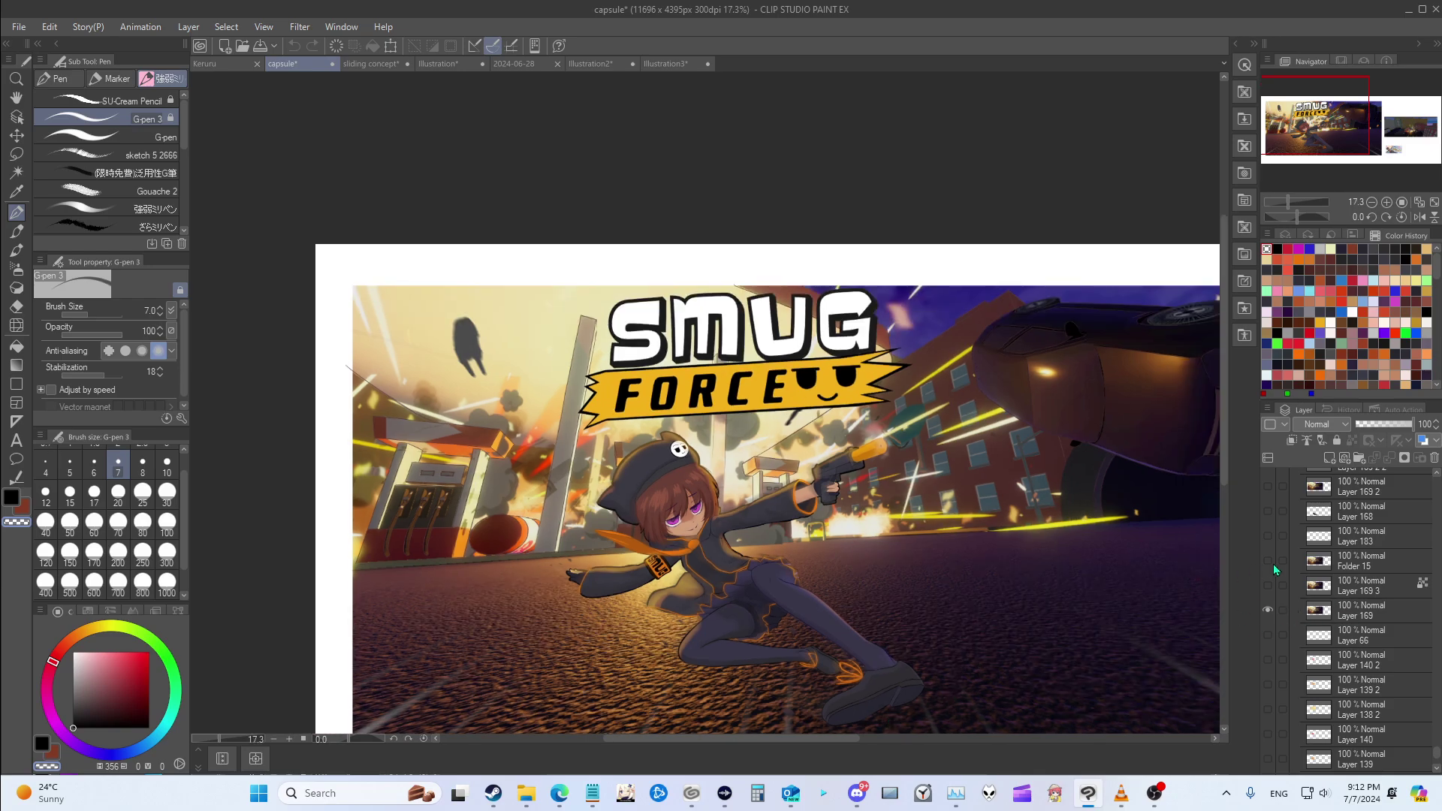
# Step: Hide Layers 77, 179, 180 and 181, and inspect the gas station and textured road across the whole capsule
pyautogui.scroll(3, 1276, 575)
pyautogui.moveTo(1269, 559); pyautogui.dragTo(1269, 482)
pyautogui.scroll(-2, 1012, 670)
pyautogui.scroll(3, 1012, 670)
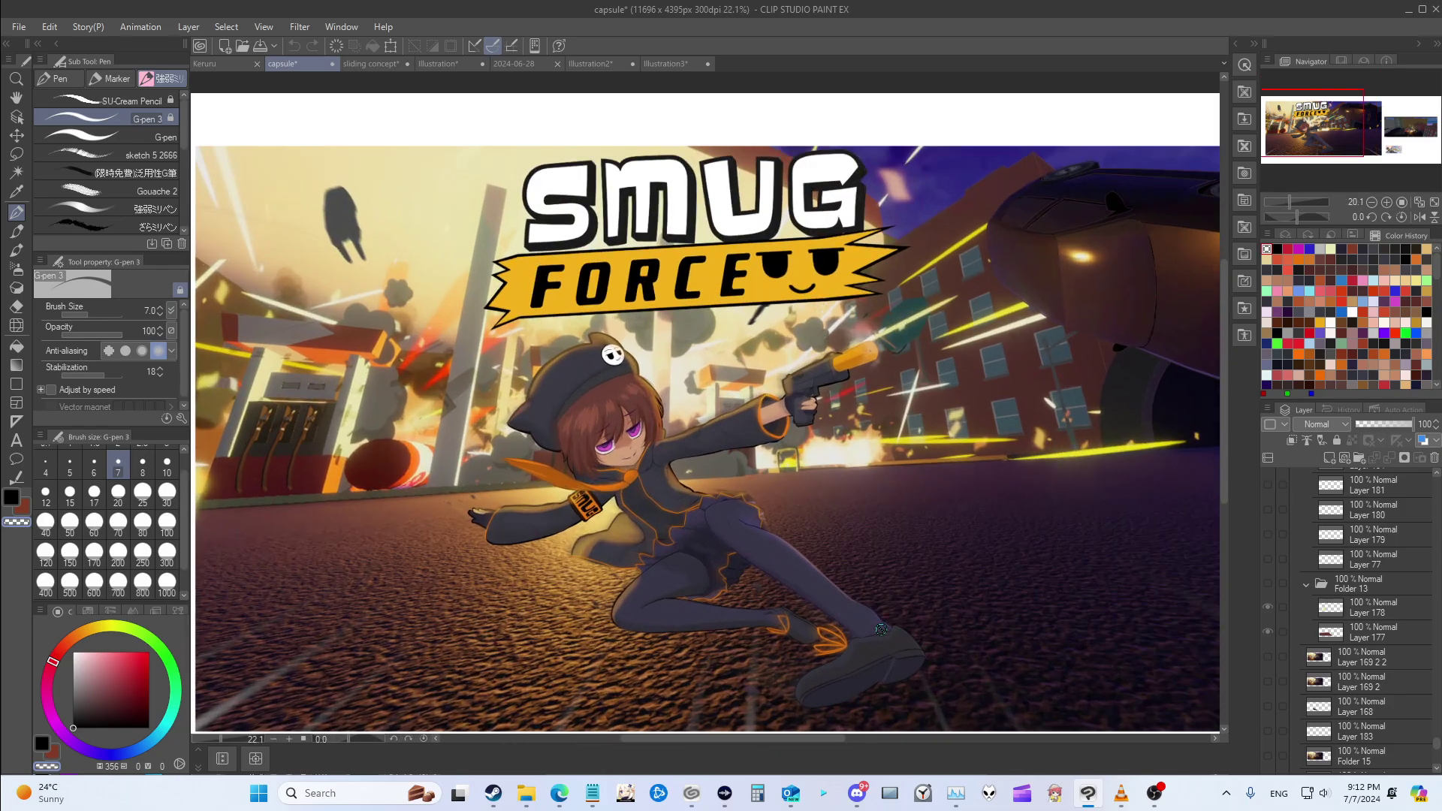
pyautogui.scroll(-3, 551, 657)
pyautogui.scroll(7, 552, 657)
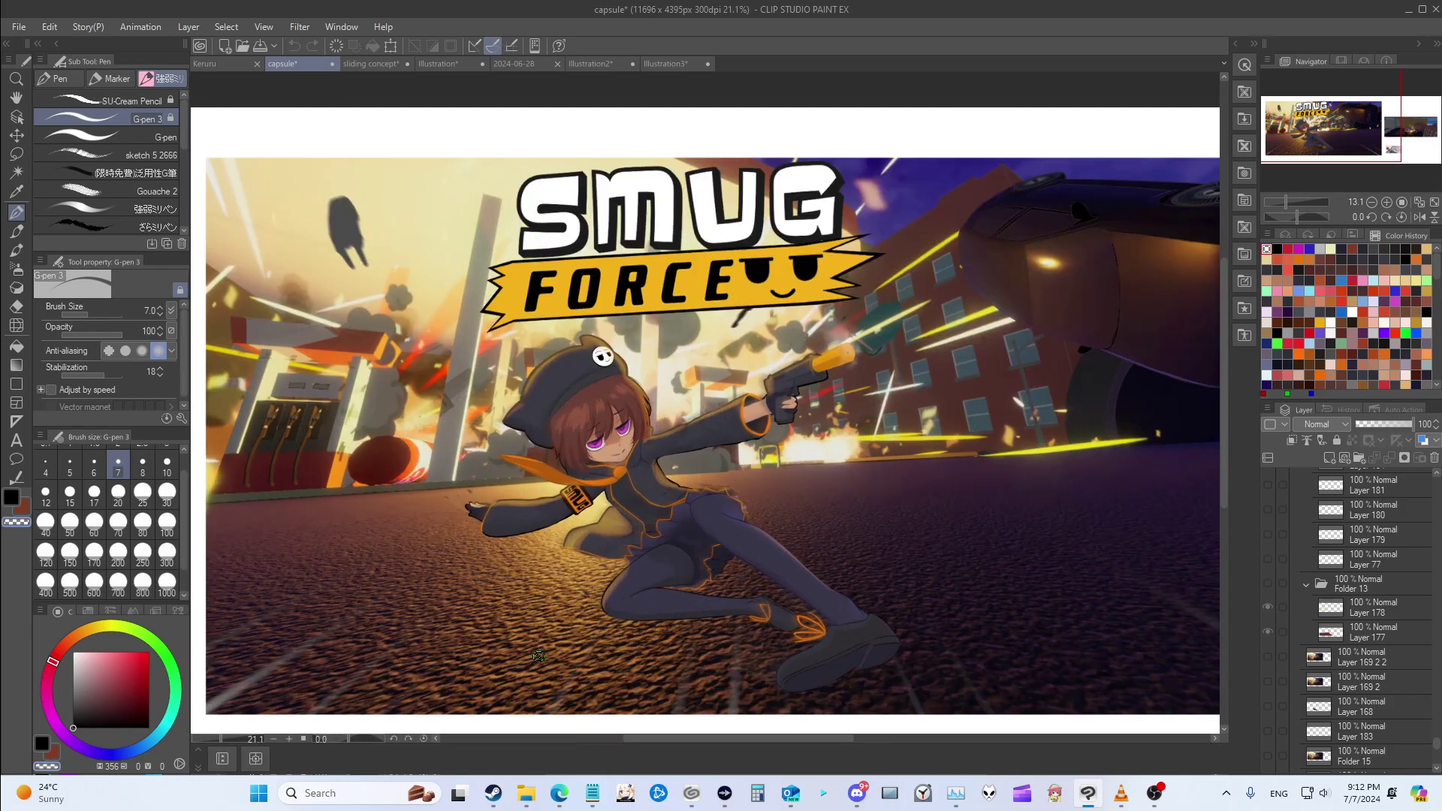
pyautogui.scroll(-5, 614, 576)
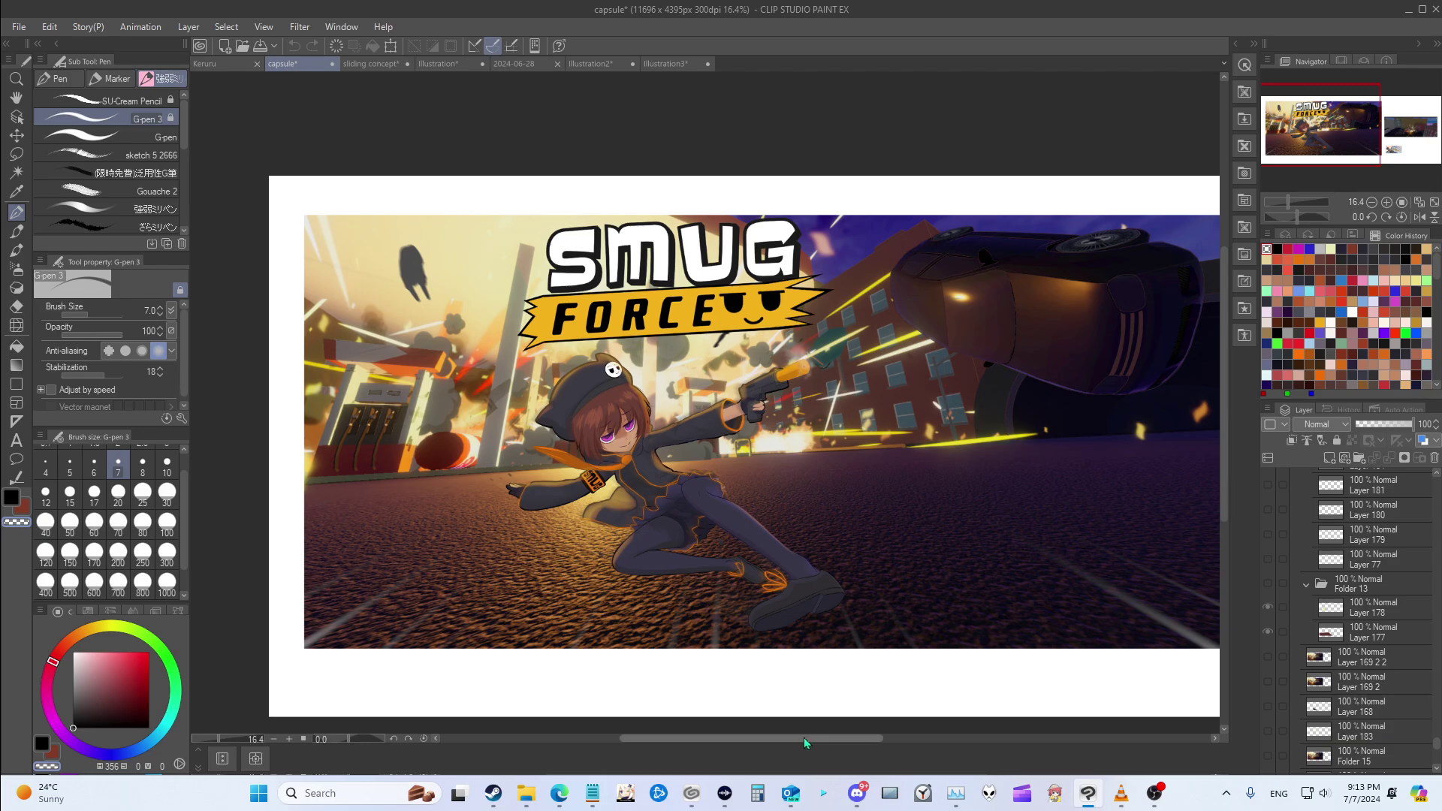
pyautogui.moveTo(803, 738); pyautogui.dragTo(809, 737)
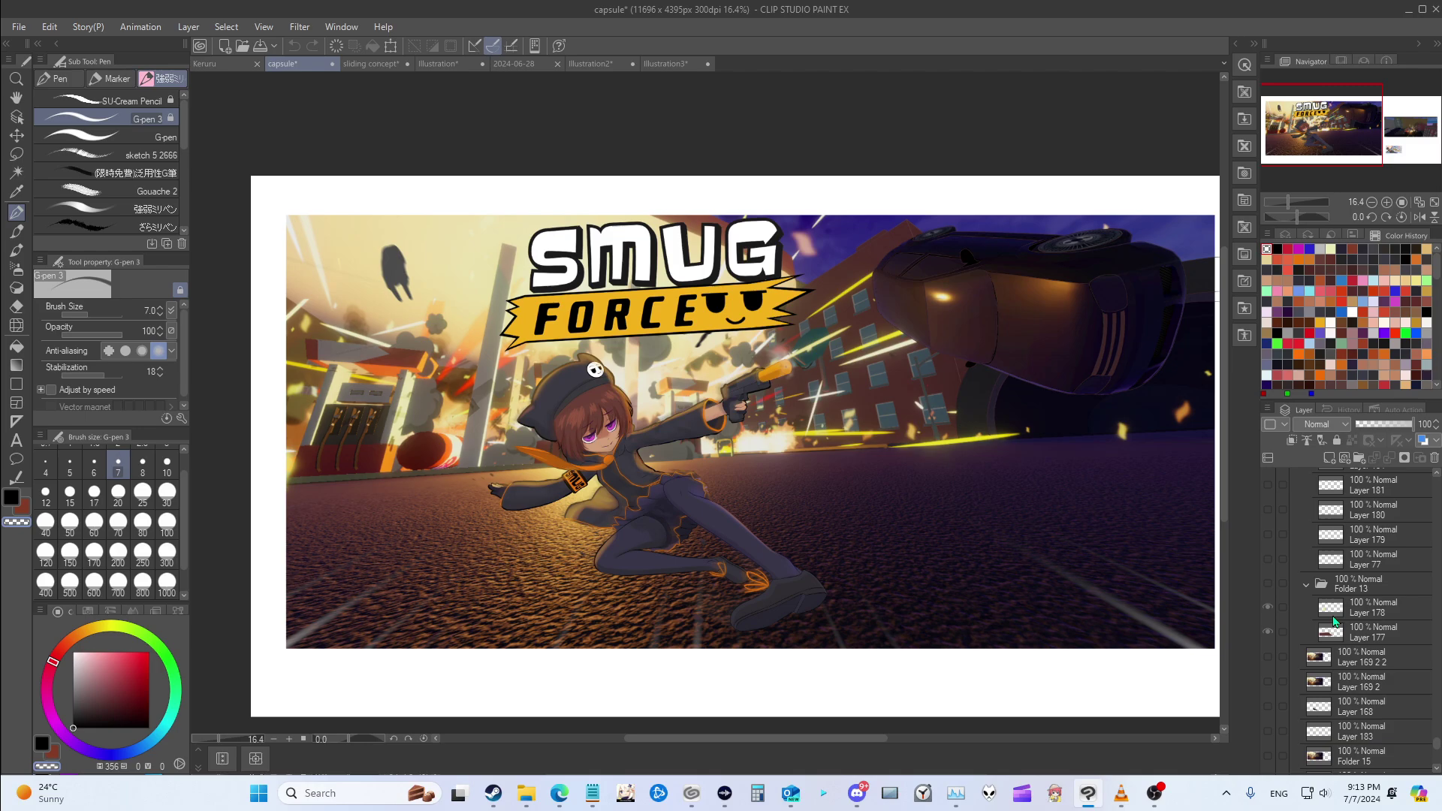
# Step: Replace the Layer 169 background with the purple backdrop by hiding it and showing Layer 89 and Layer 89 2
pyautogui.scroll(-5, 1286, 704)
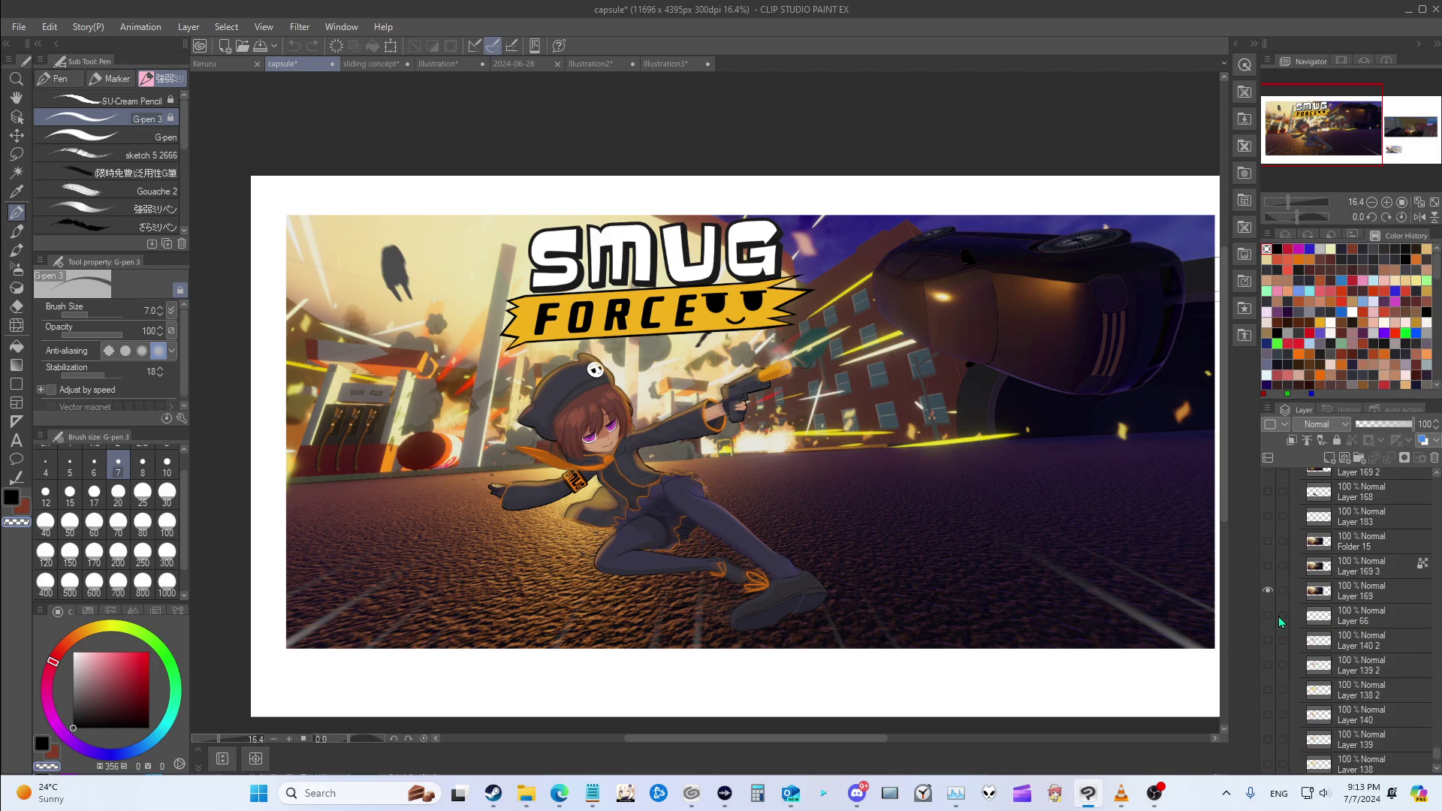
pyautogui.scroll(-2, 1280, 622)
pyautogui.moveTo(1271, 734); pyautogui.dragTo(1267, 694)
pyautogui.click(1269, 517)
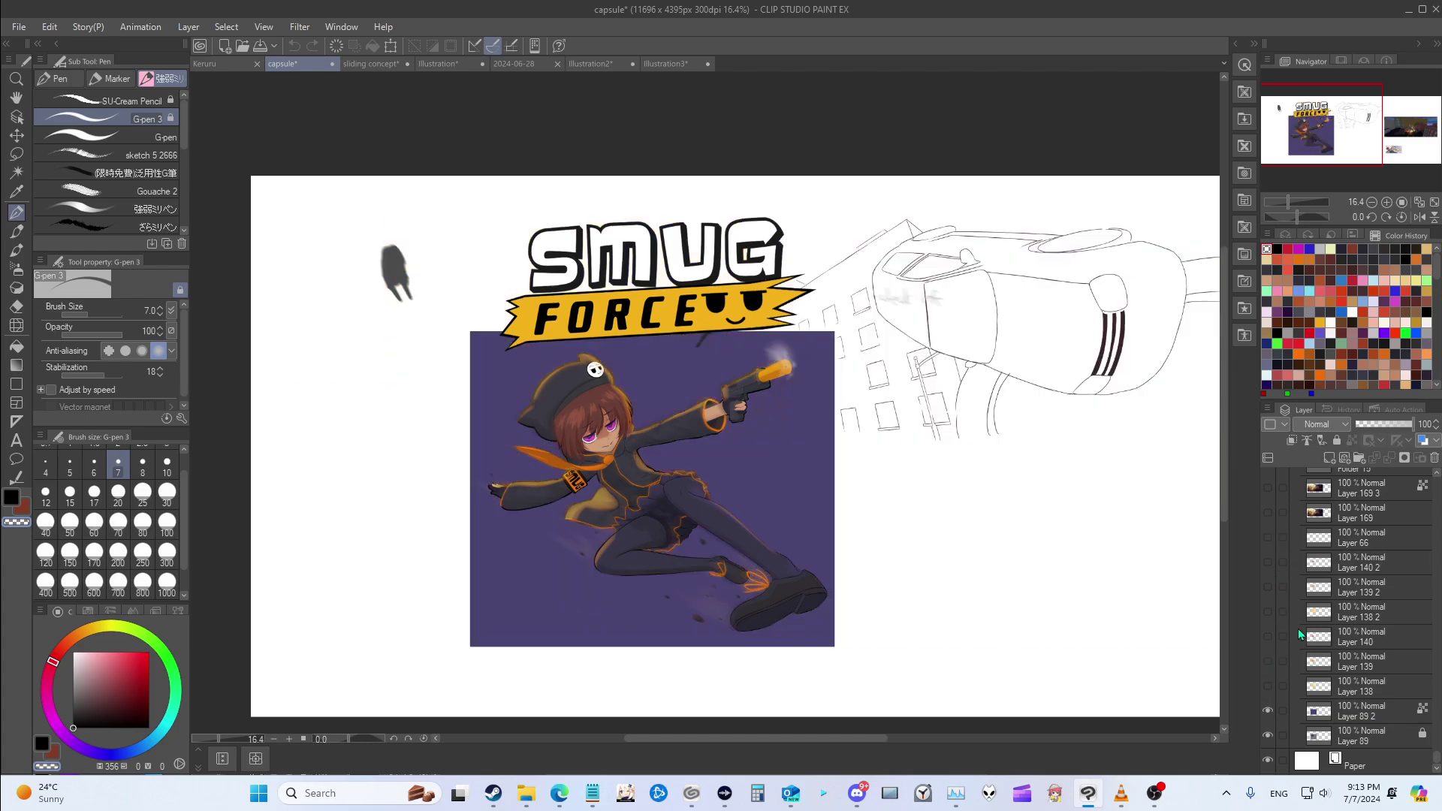
# Step: Examine the character against the plain purple backdrop, checking the face, outfit, gun arm, legs and foreground shoe
pyautogui.scroll(2, 795, 560)
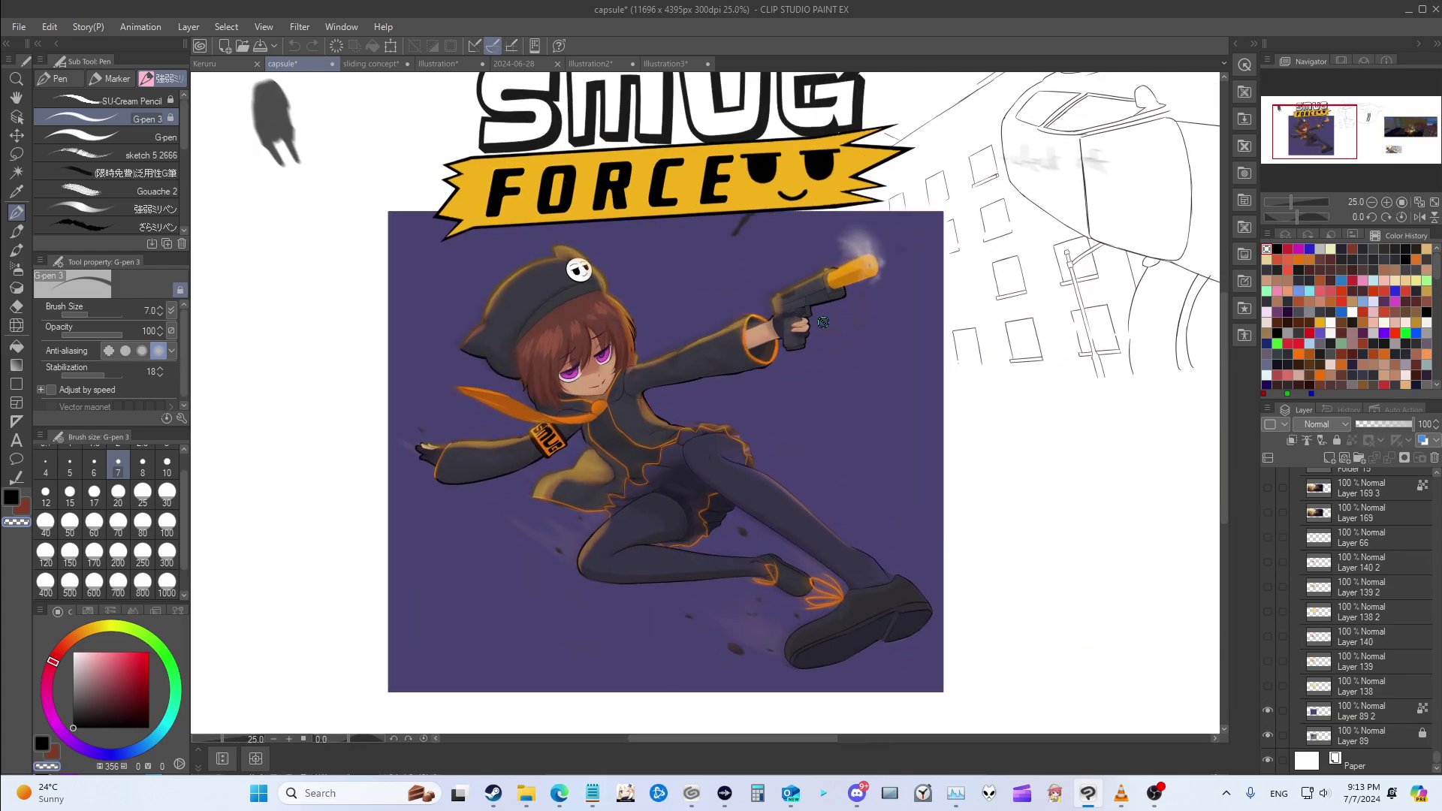
pyautogui.scroll(1, 715, 365)
pyautogui.scroll(-2, 716, 365)
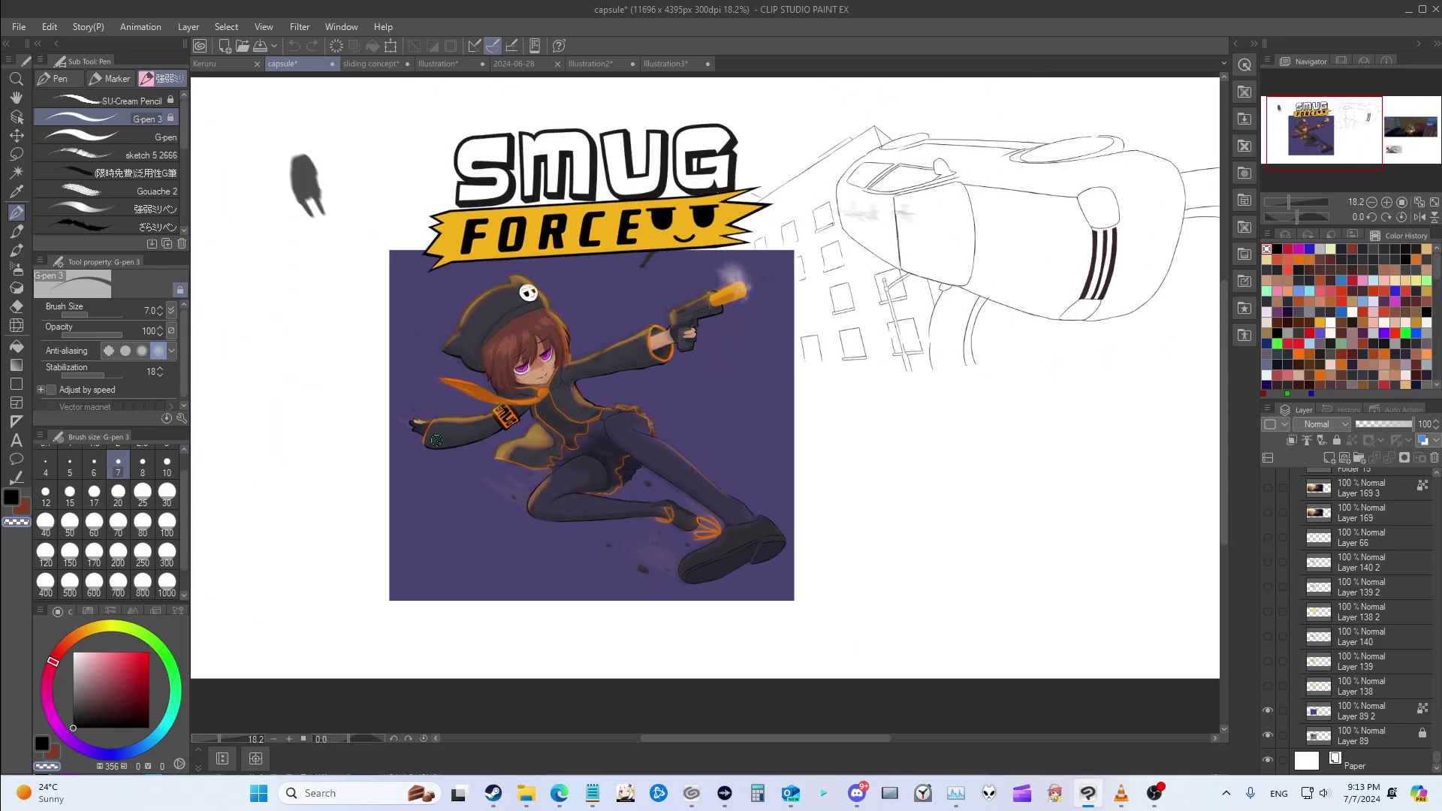
pyautogui.scroll(2, 732, 310)
pyautogui.scroll(-3, 732, 310)
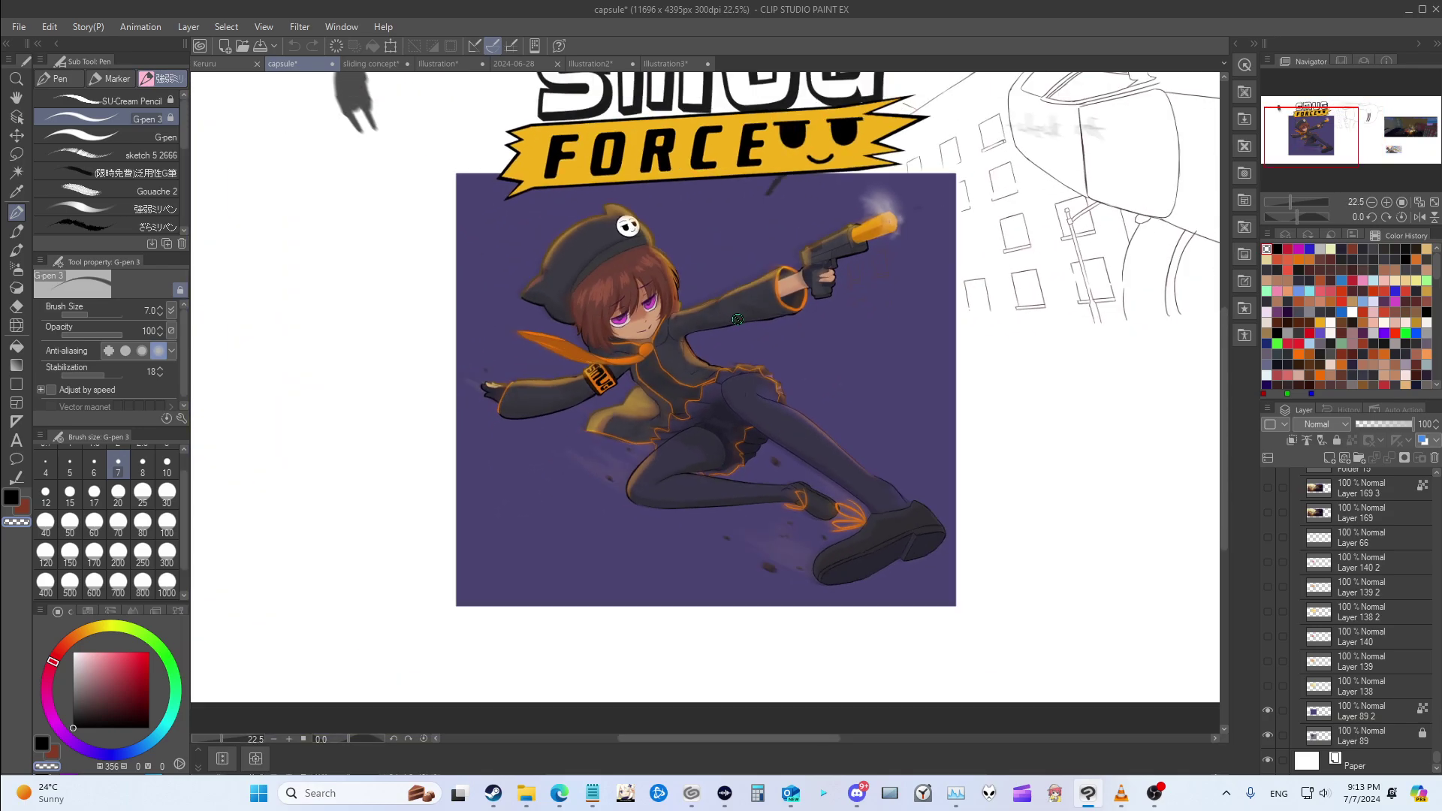
pyautogui.scroll(3, 709, 363)
pyautogui.scroll(2, 709, 363)
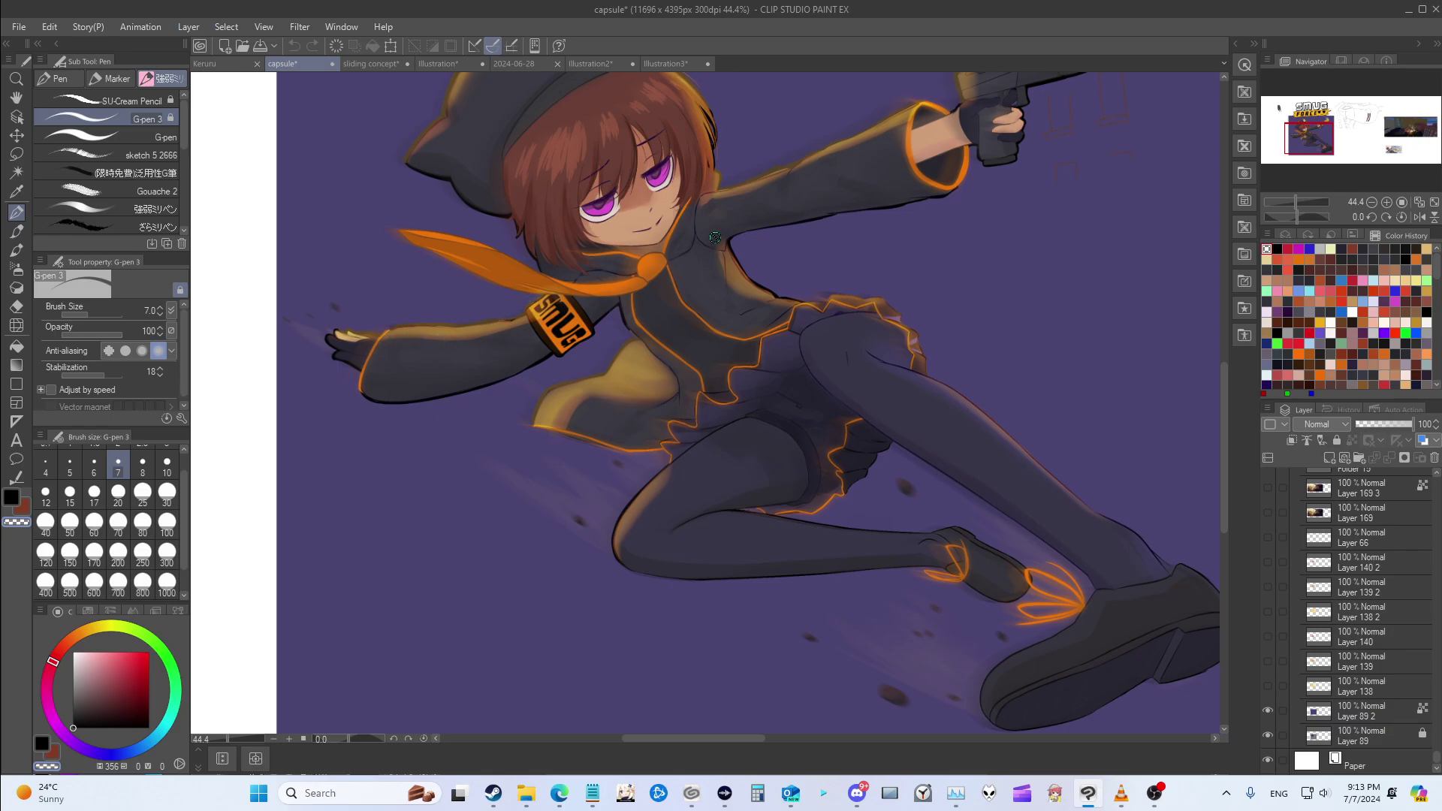
pyautogui.scroll(-2, 843, 173)
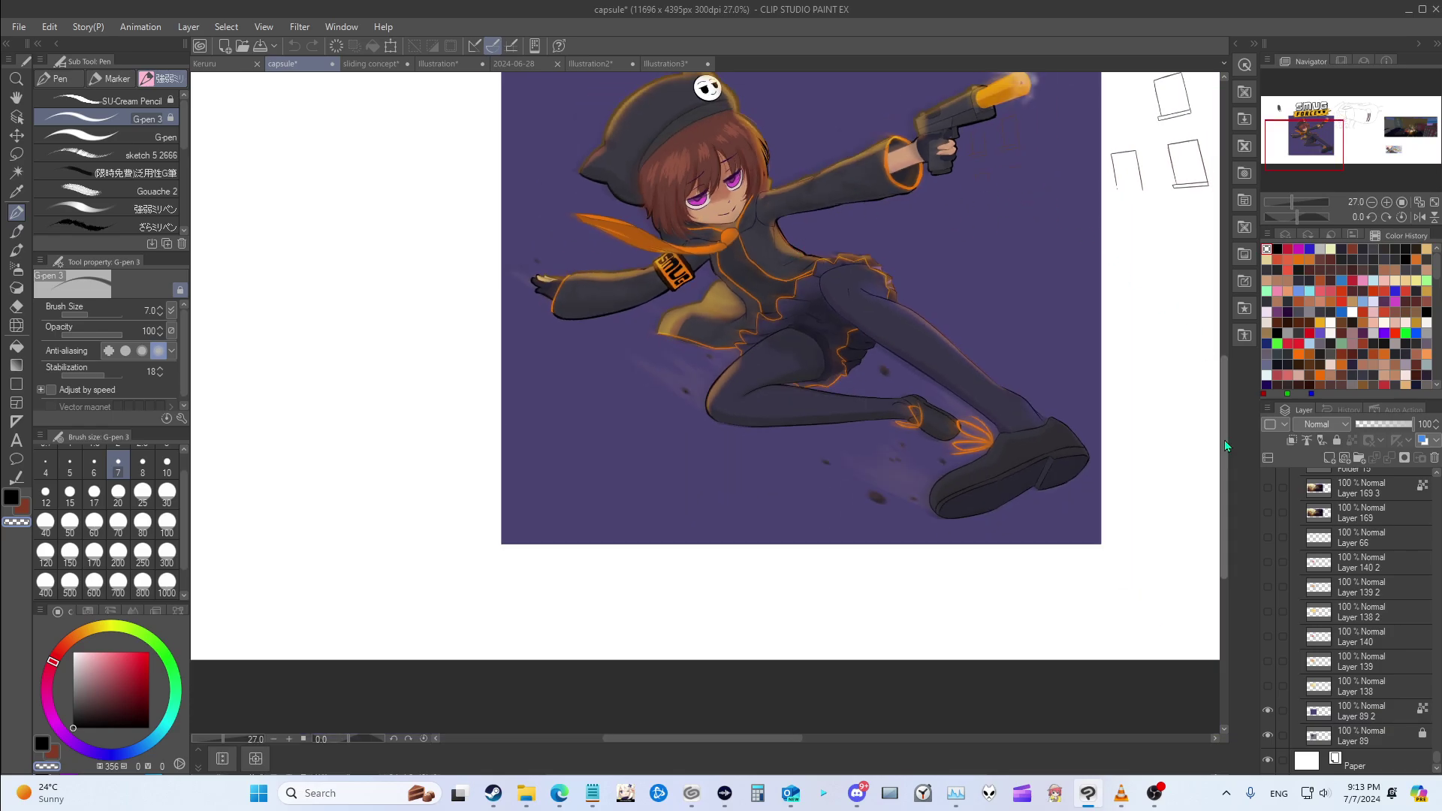
pyautogui.moveTo(1224, 440); pyautogui.dragTo(1223, 394)
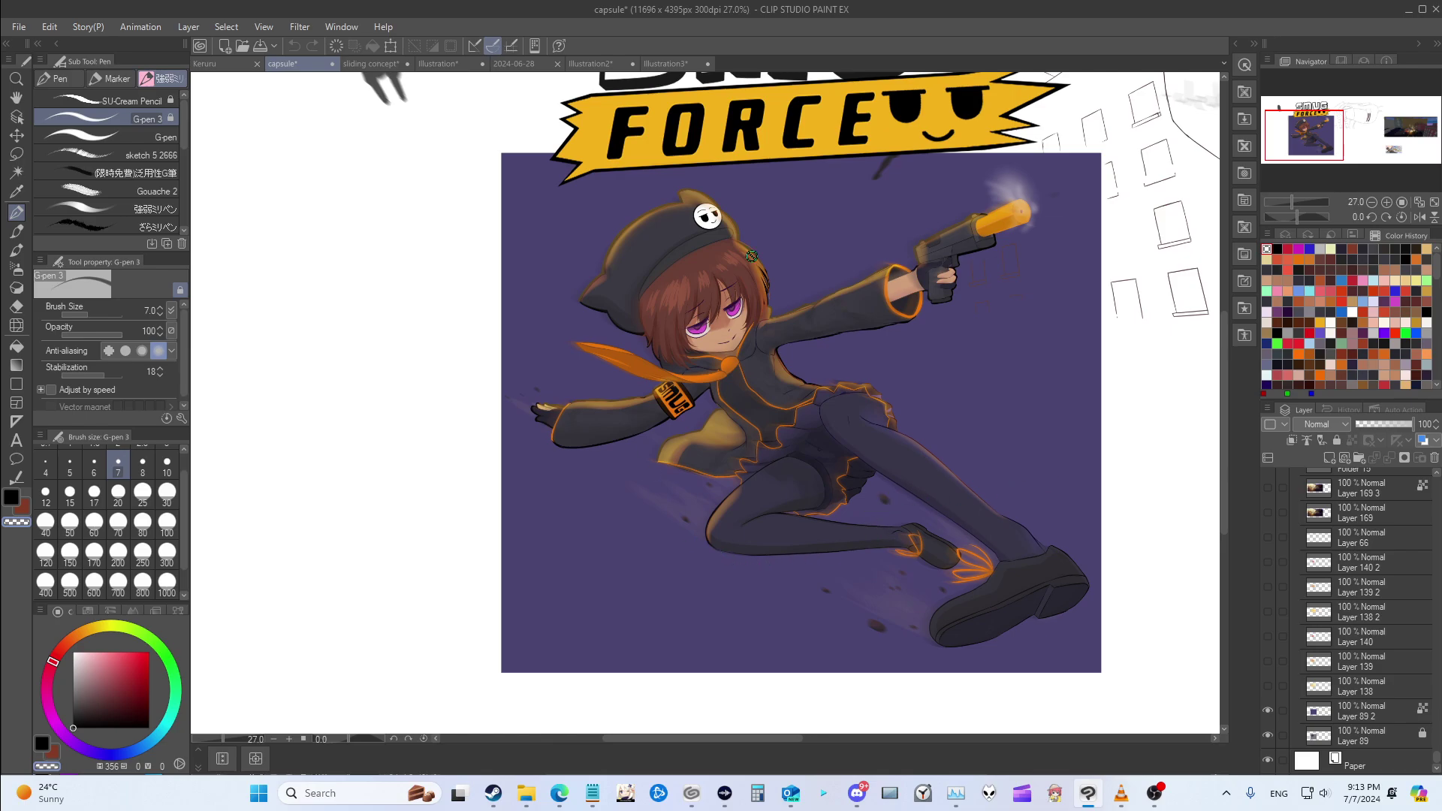
pyautogui.scroll(-1, 996, 329)
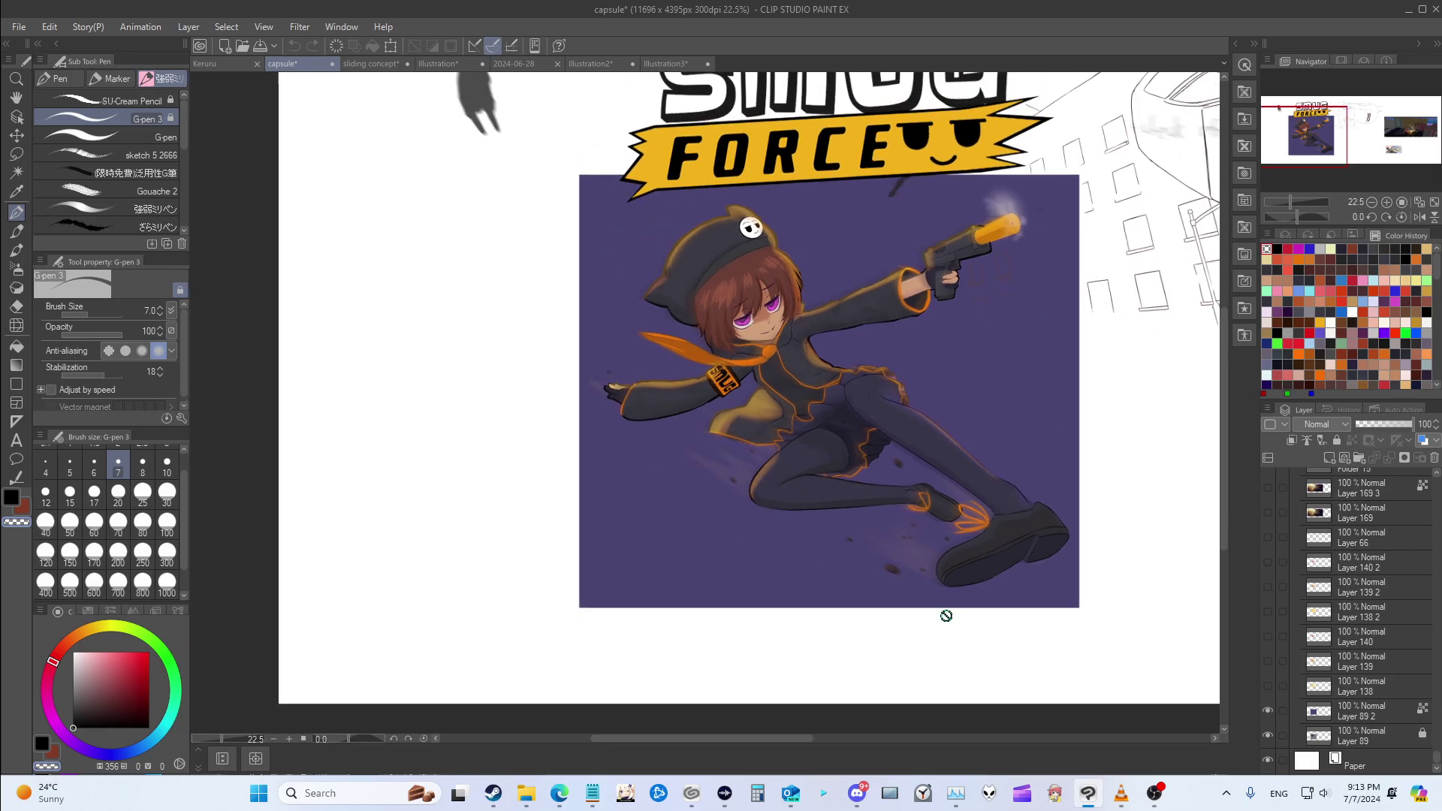
pyautogui.scroll(1, 946, 615)
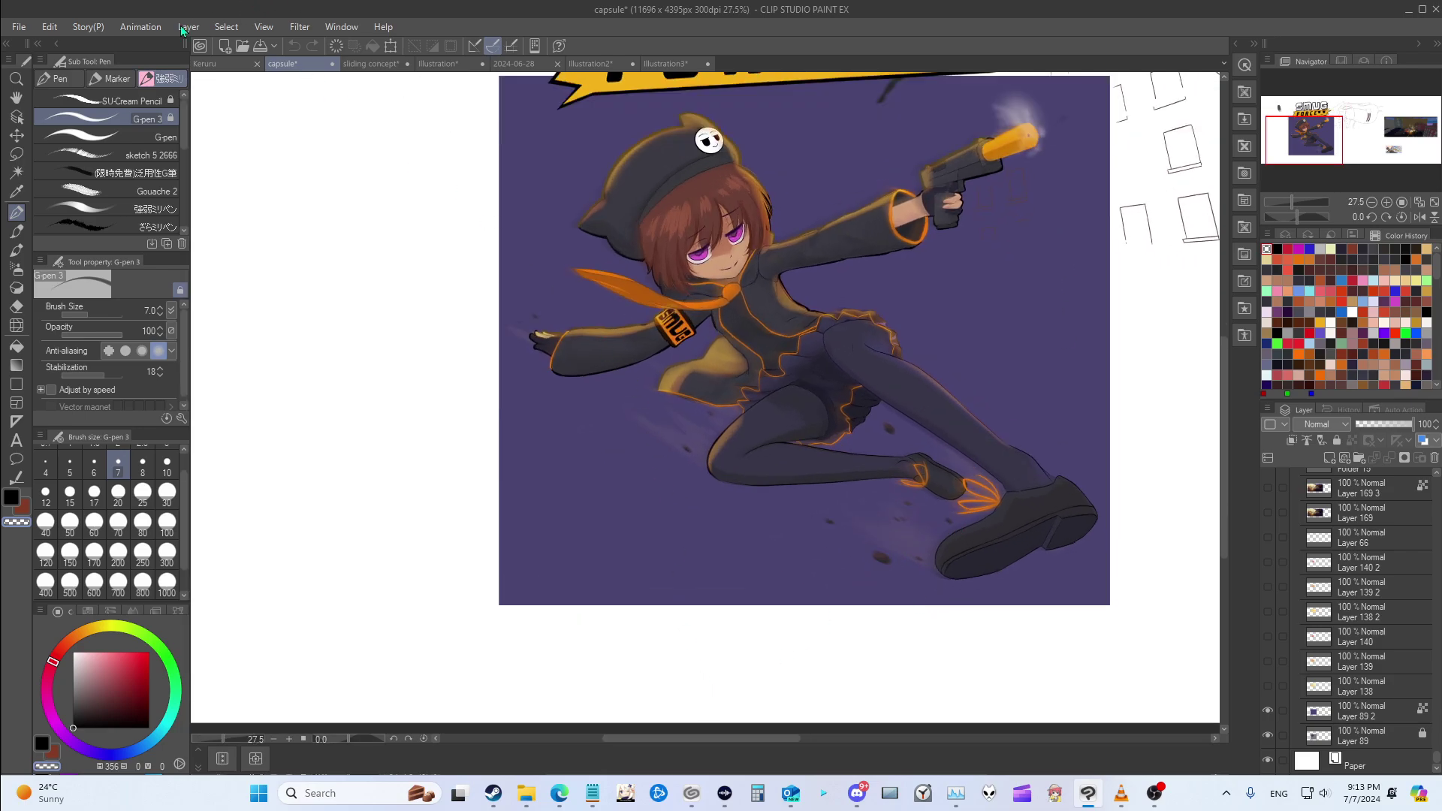
# Step: Browse the store page assets folder inside Steam Game Templates for the capsule files, and leave without opening any
pyautogui.click(19, 26)
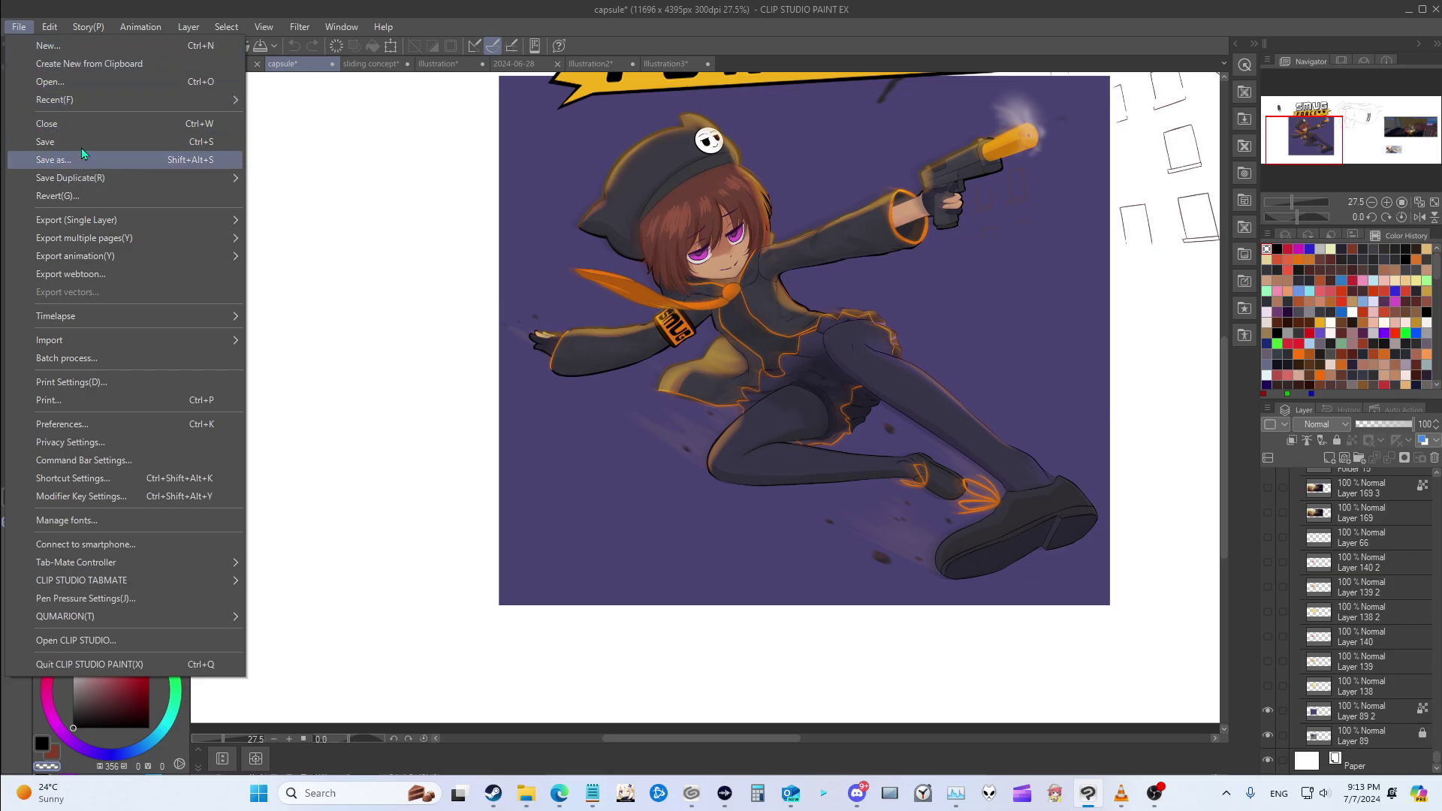
pyautogui.click(77, 84)
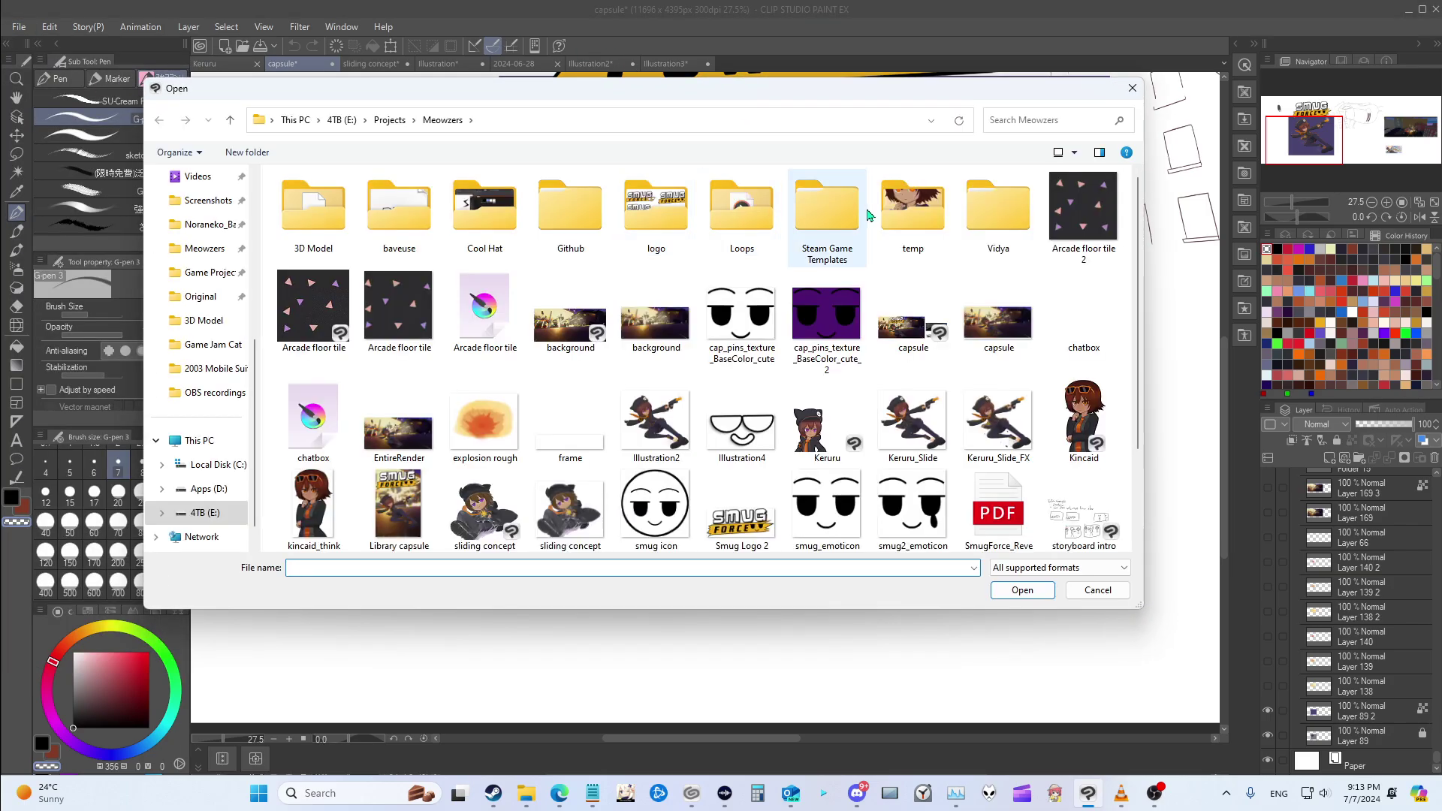
pyautogui.doubleClick(826, 206)
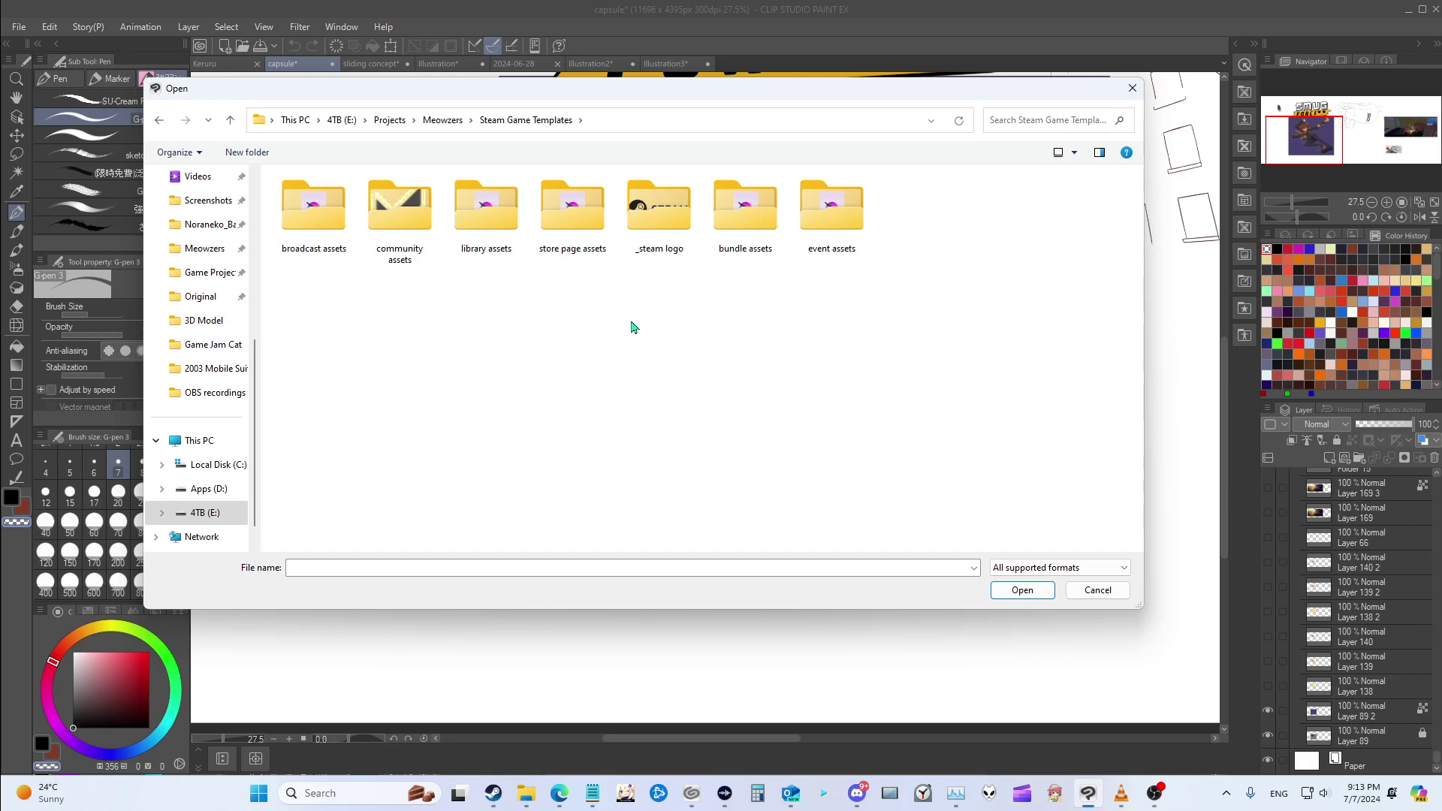
pyautogui.doubleClick(559, 225)
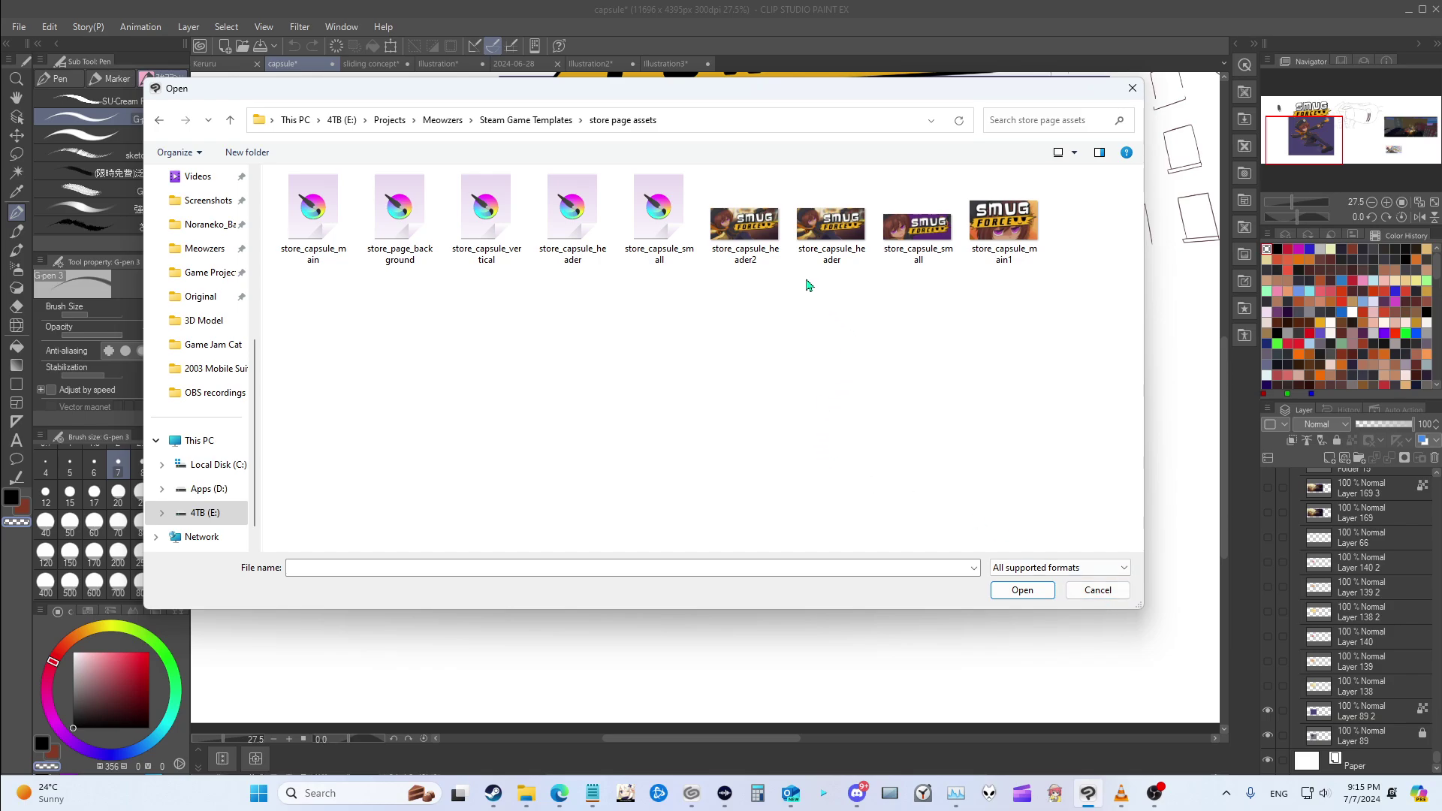
pyautogui.click(1096, 591)
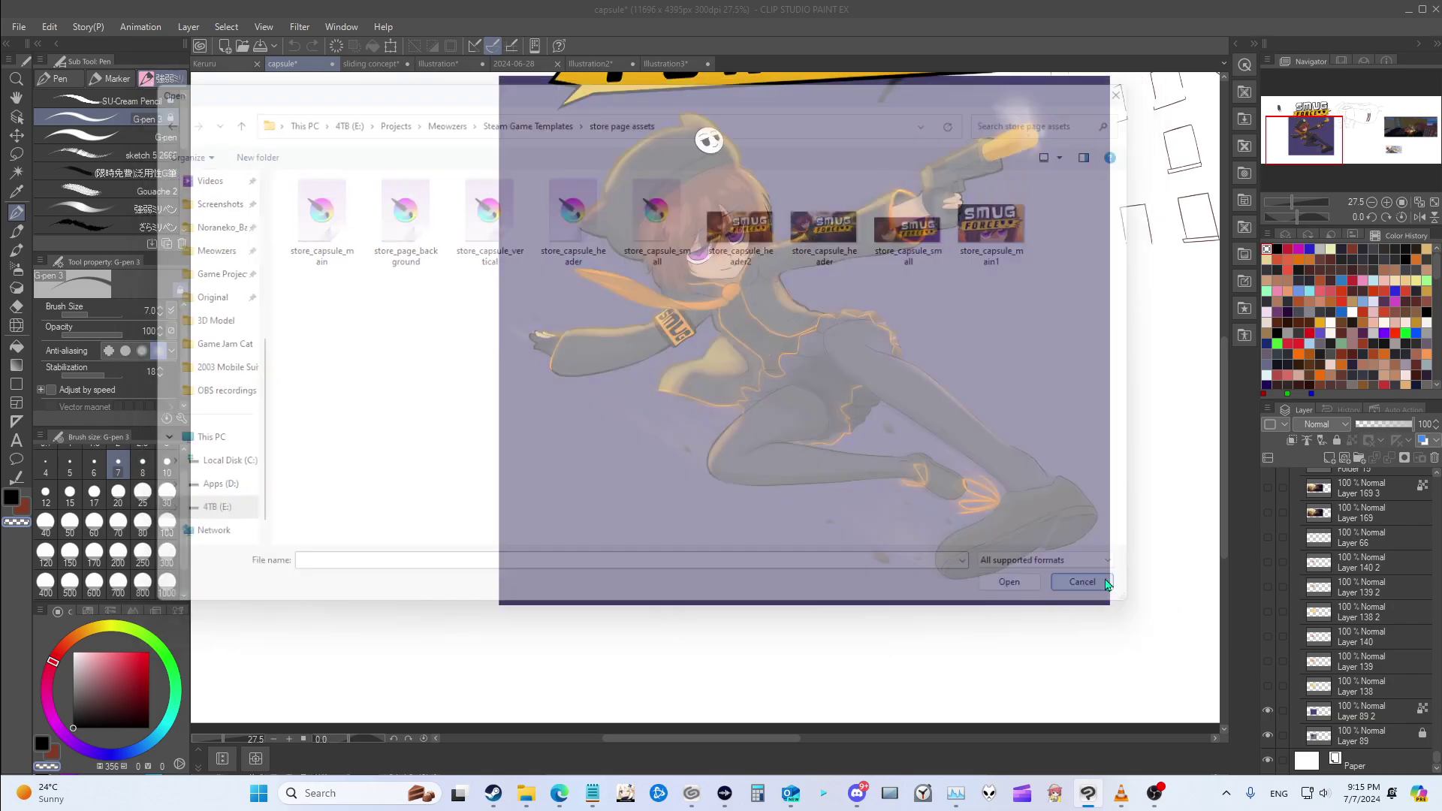
pyautogui.scroll(-3, 984, 296)
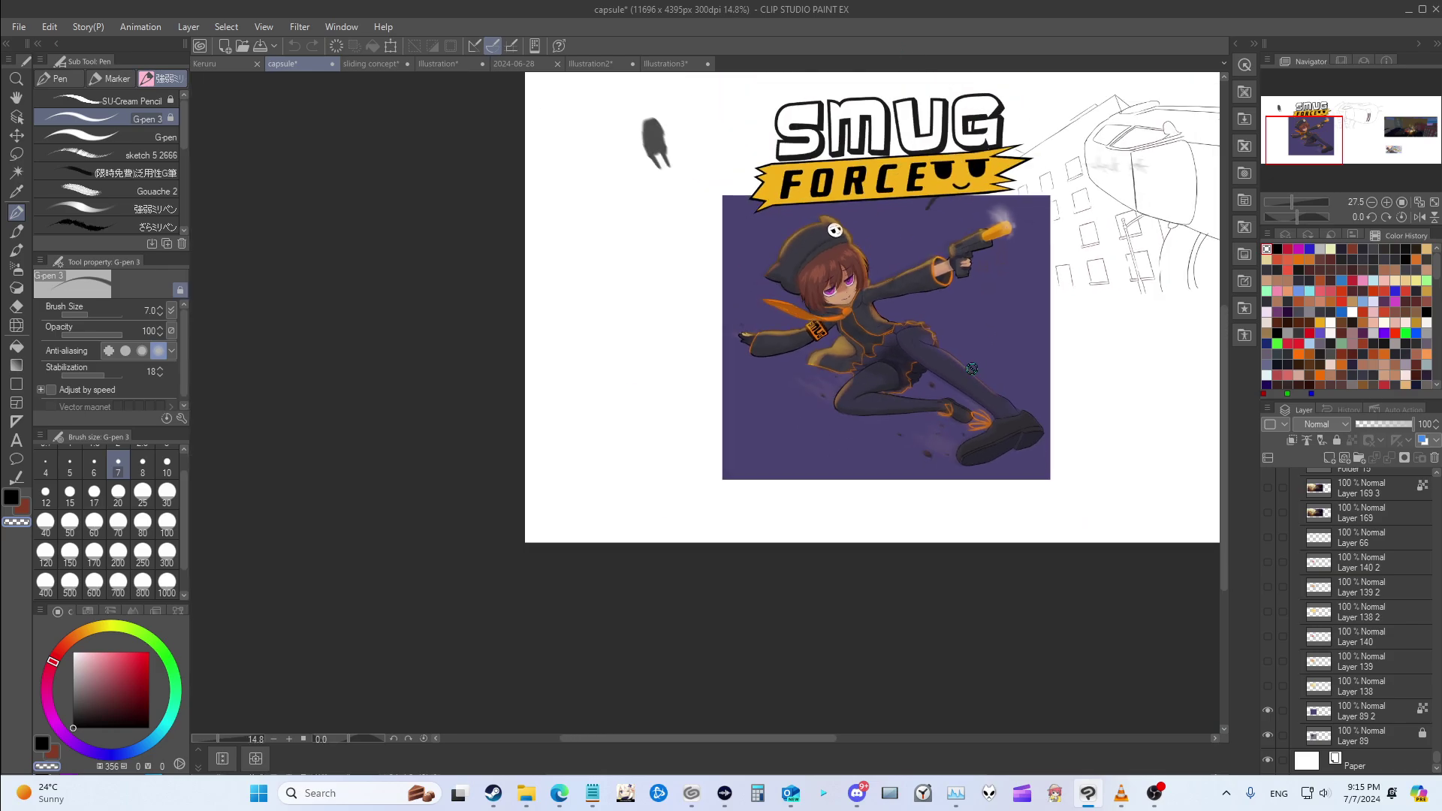
# Step: Replace the purple backdrop with the painted city background by hiding Layers 89 and 89 2 and showing Layer 169 3 up through Layer 169 2 2
pyautogui.moveTo(791, 738); pyautogui.dragTo(851, 738)
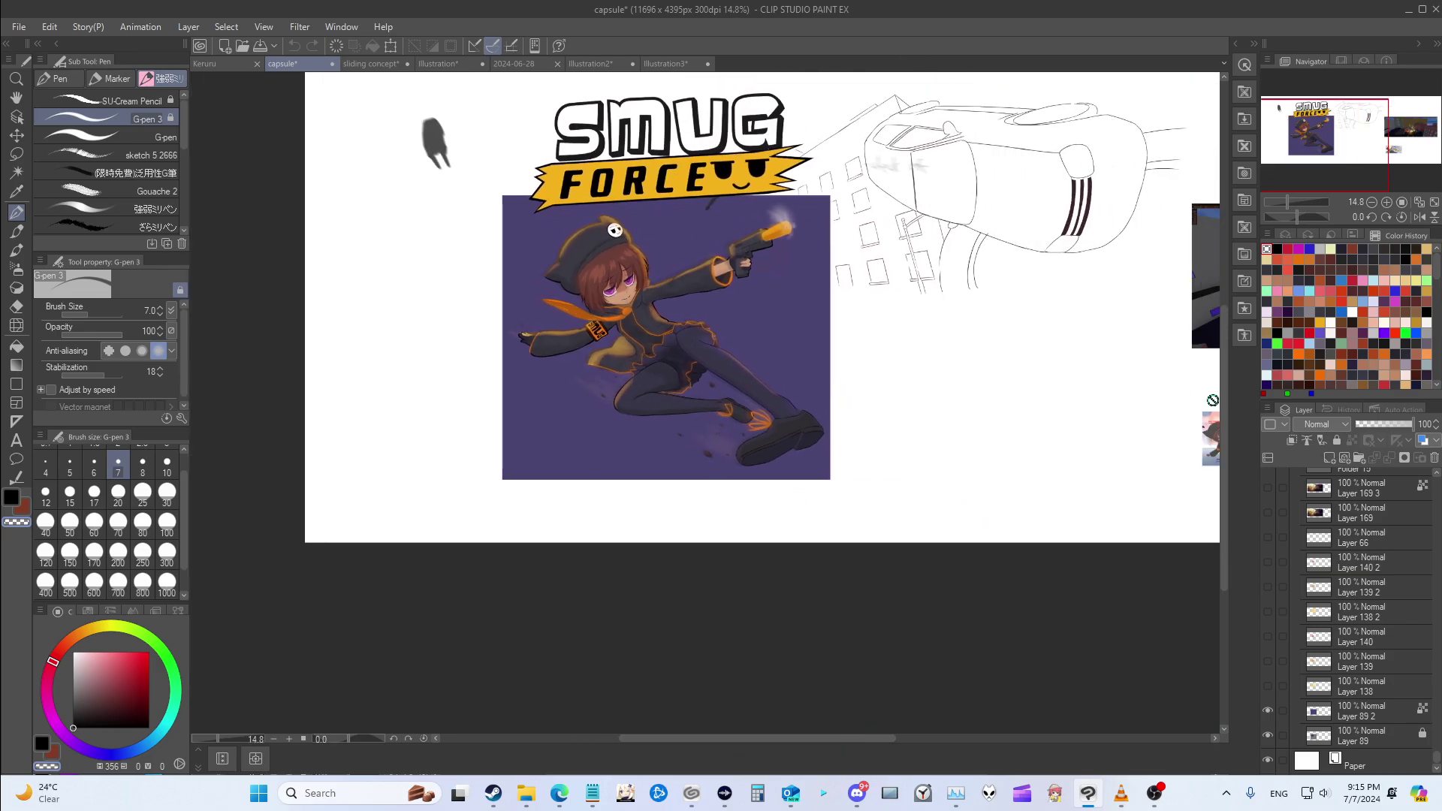
pyautogui.moveTo(1226, 416); pyautogui.dragTo(1227, 359)
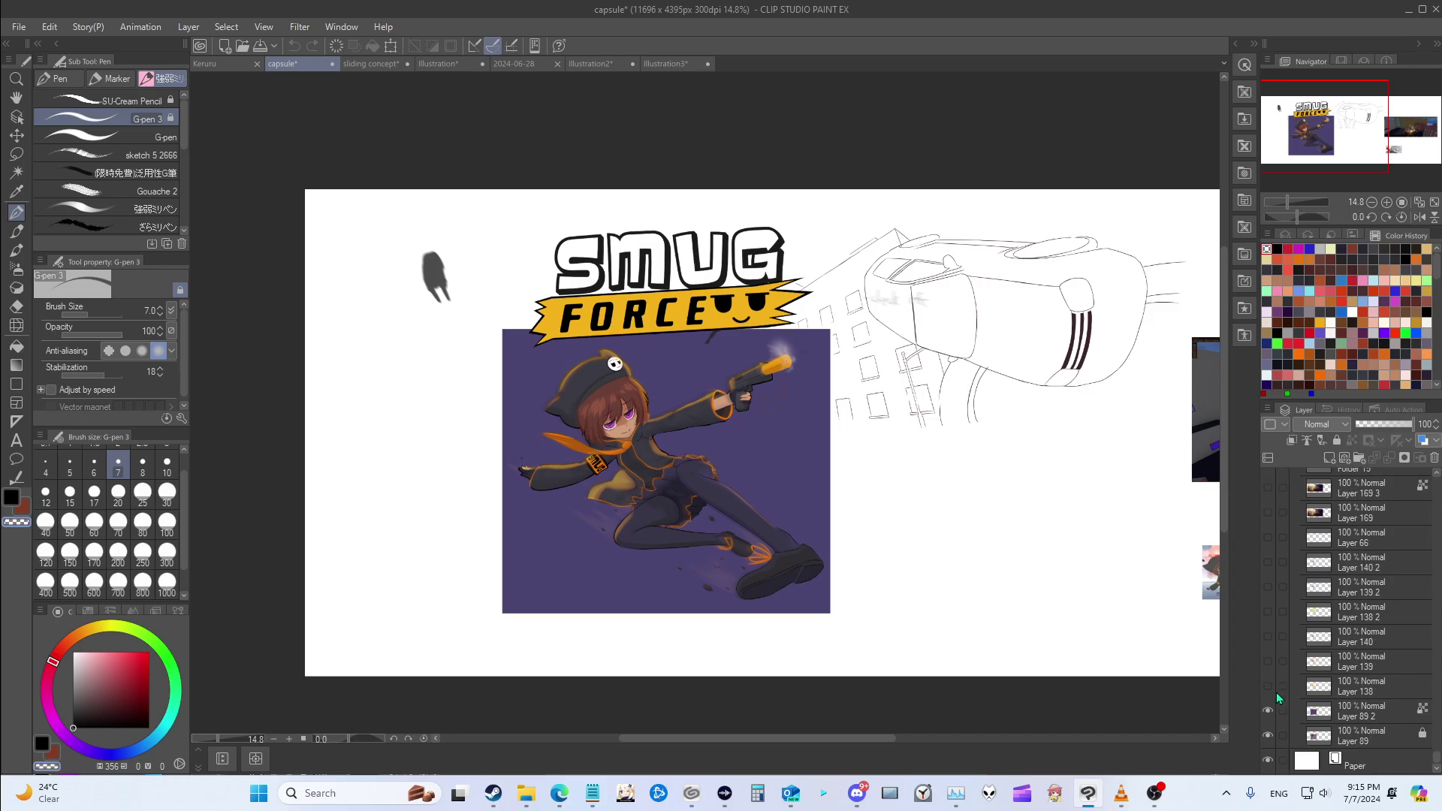
pyautogui.click(1268, 709)
pyautogui.click(1269, 736)
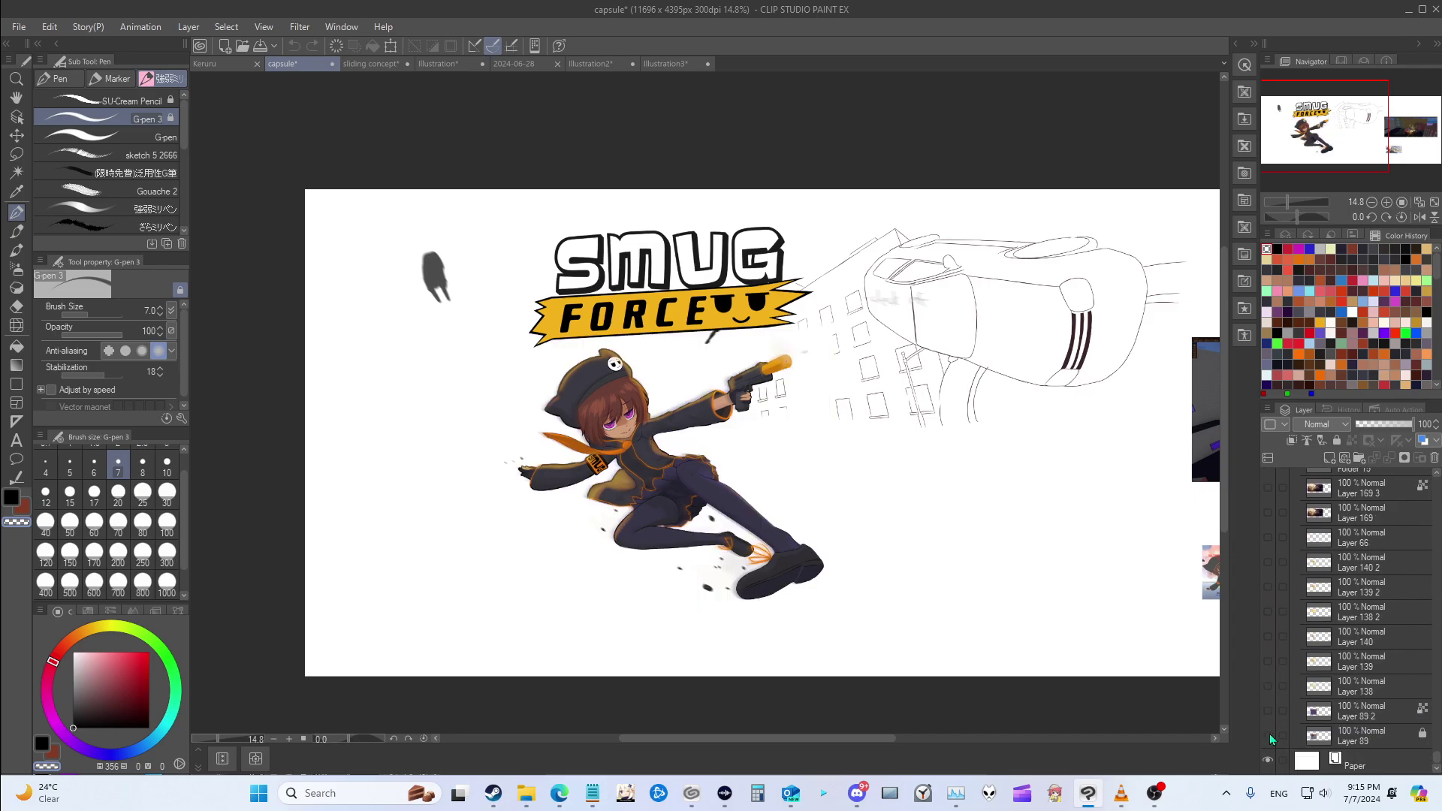
pyautogui.scroll(5, 1270, 739)
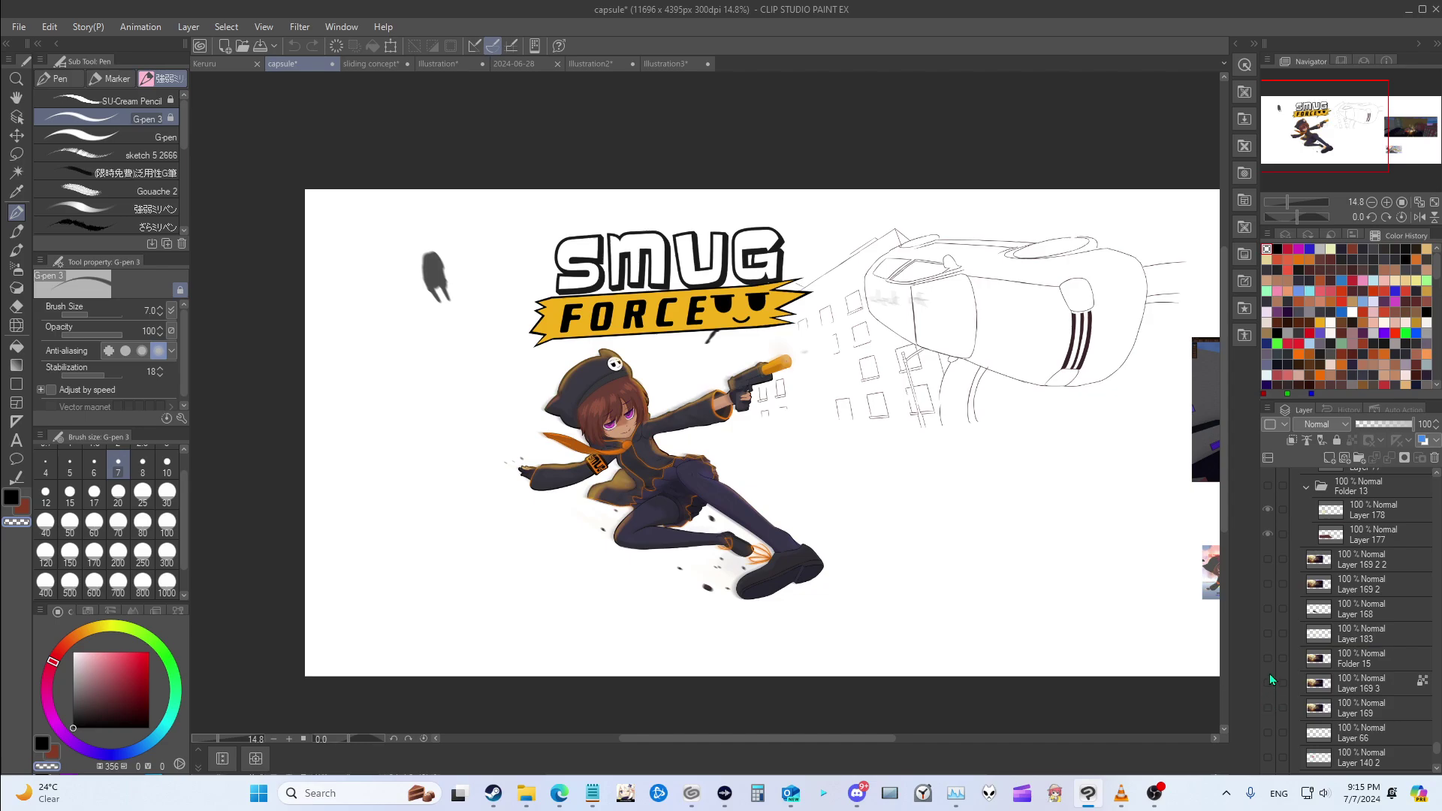
pyautogui.moveTo(1269, 680); pyautogui.dragTo(1268, 559)
pyautogui.scroll(3, 1268, 593)
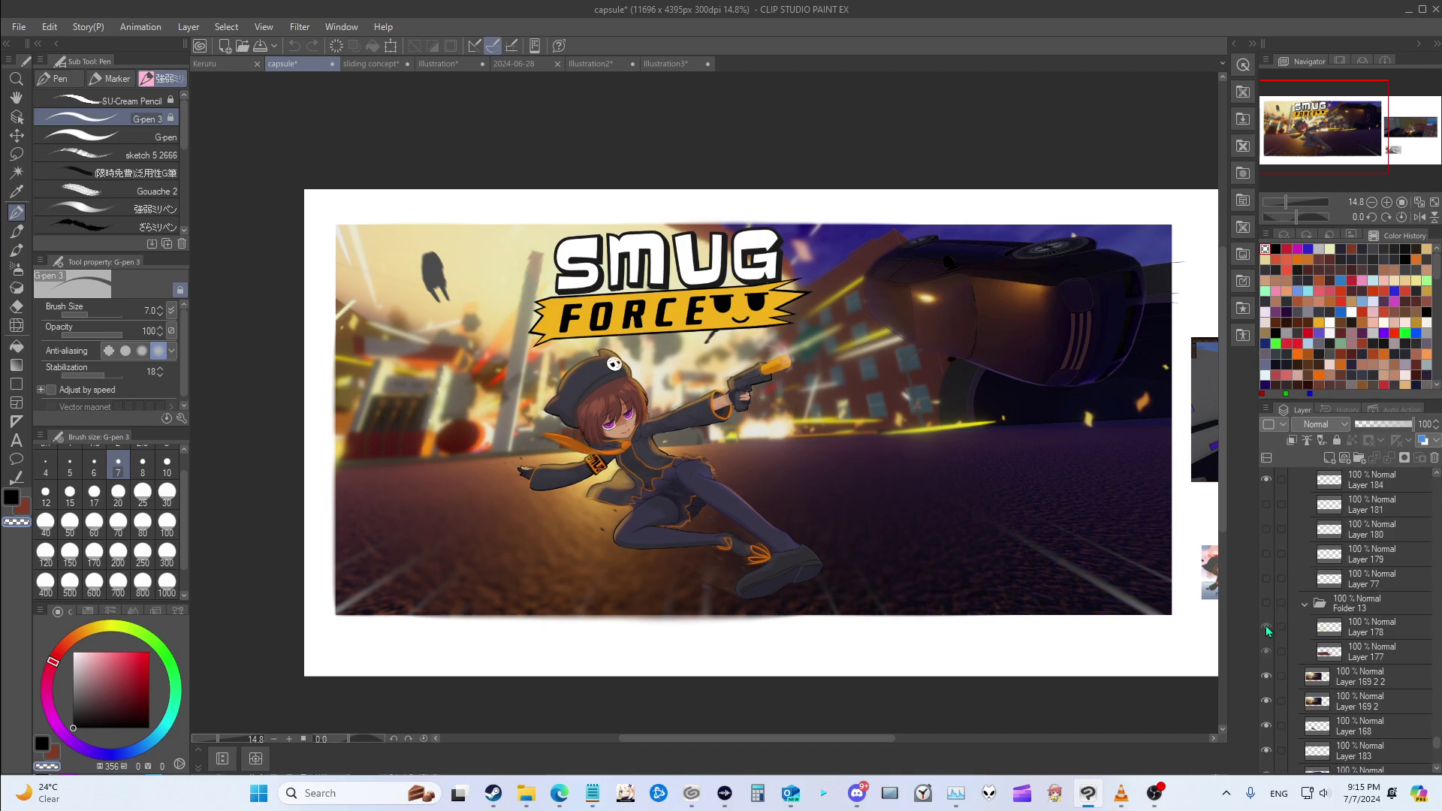
# Step: Show Folder 13 to compare its ground painting with the textured road, and hide the folder again
pyautogui.click(1266, 605)
pyautogui.scroll(1, 1271, 615)
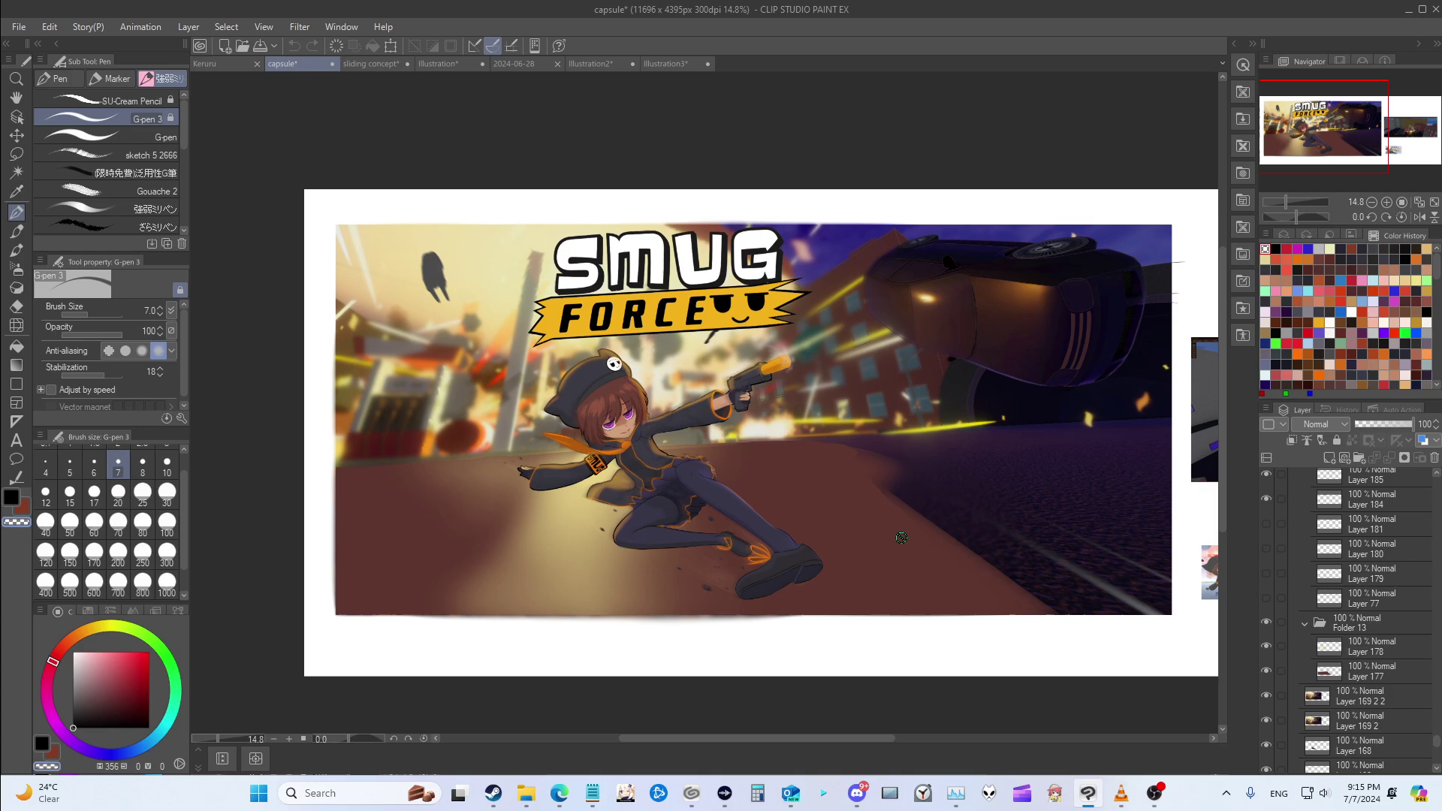
pyautogui.click(1267, 622)
# Step: Show Layers 77, 179, 180 and 181 inside Folder 14 to bring back the gas station
pyautogui.scroll(1, 1271, 621)
pyautogui.moveTo(1271, 623); pyautogui.dragTo(1268, 542)
pyautogui.scroll(2, 1277, 593)
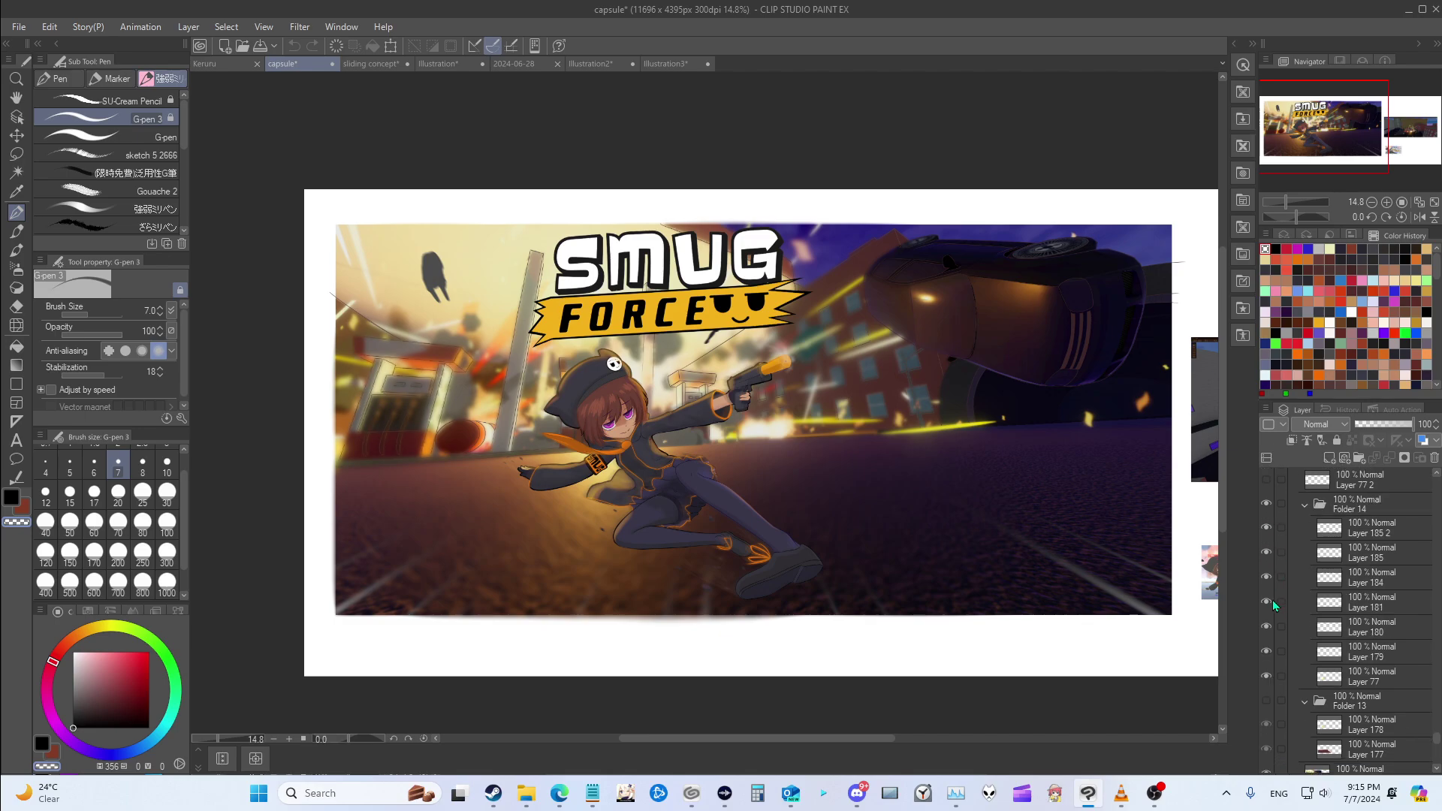
# Step: Hide Layers 181, 184, 185 and 185 2 together with Folder 14, and show Layer 77 2
pyautogui.moveTo(1271, 602); pyautogui.dragTo(1264, 548)
pyautogui.click(1266, 526)
pyautogui.click(1266, 479)
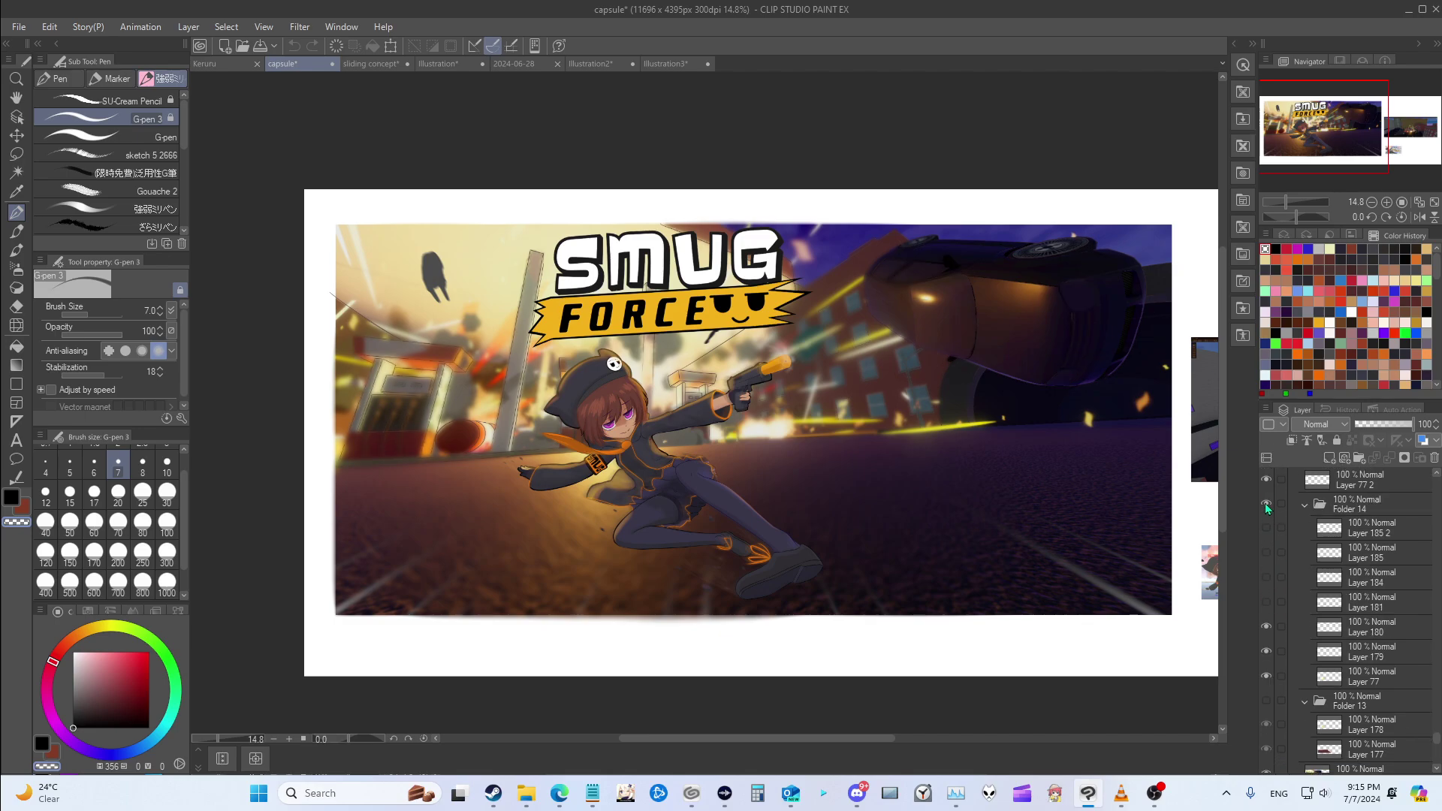
pyautogui.scroll(2, 1269, 526)
pyautogui.click(1266, 542)
pyautogui.scroll(3, 1274, 549)
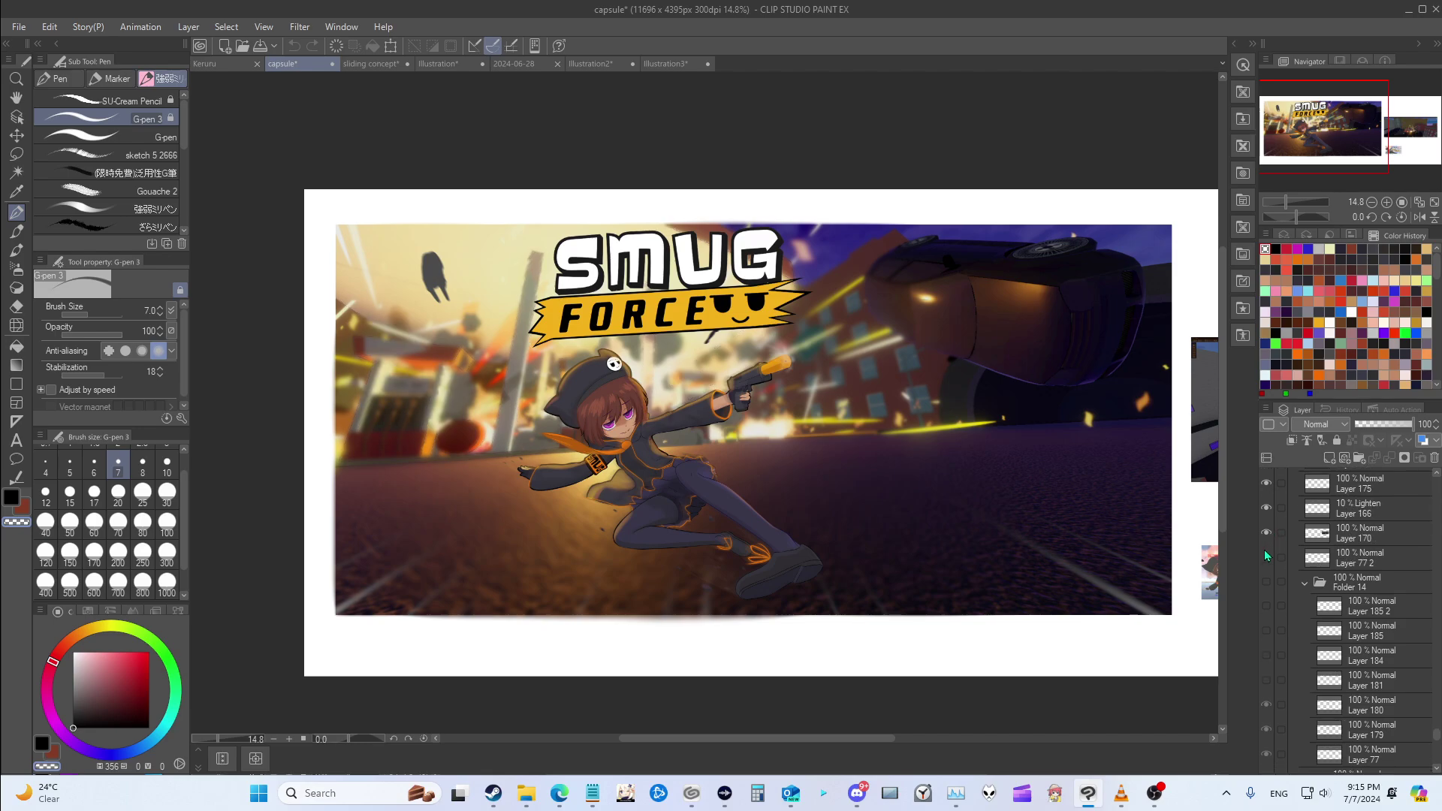
# Step: Hide Layers 77 2, 170, 166 and 175 inside Folder 11, removing the reference picture beside the capsule
pyautogui.moveTo(1266, 597)
pyautogui.mouseDown()
pyautogui.moveTo(1266, 578)
pyautogui.moveTo(1266, 615)
pyautogui.mouseUp()
pyautogui.scroll(1, 1266, 579)
pyautogui.click(1266, 567)
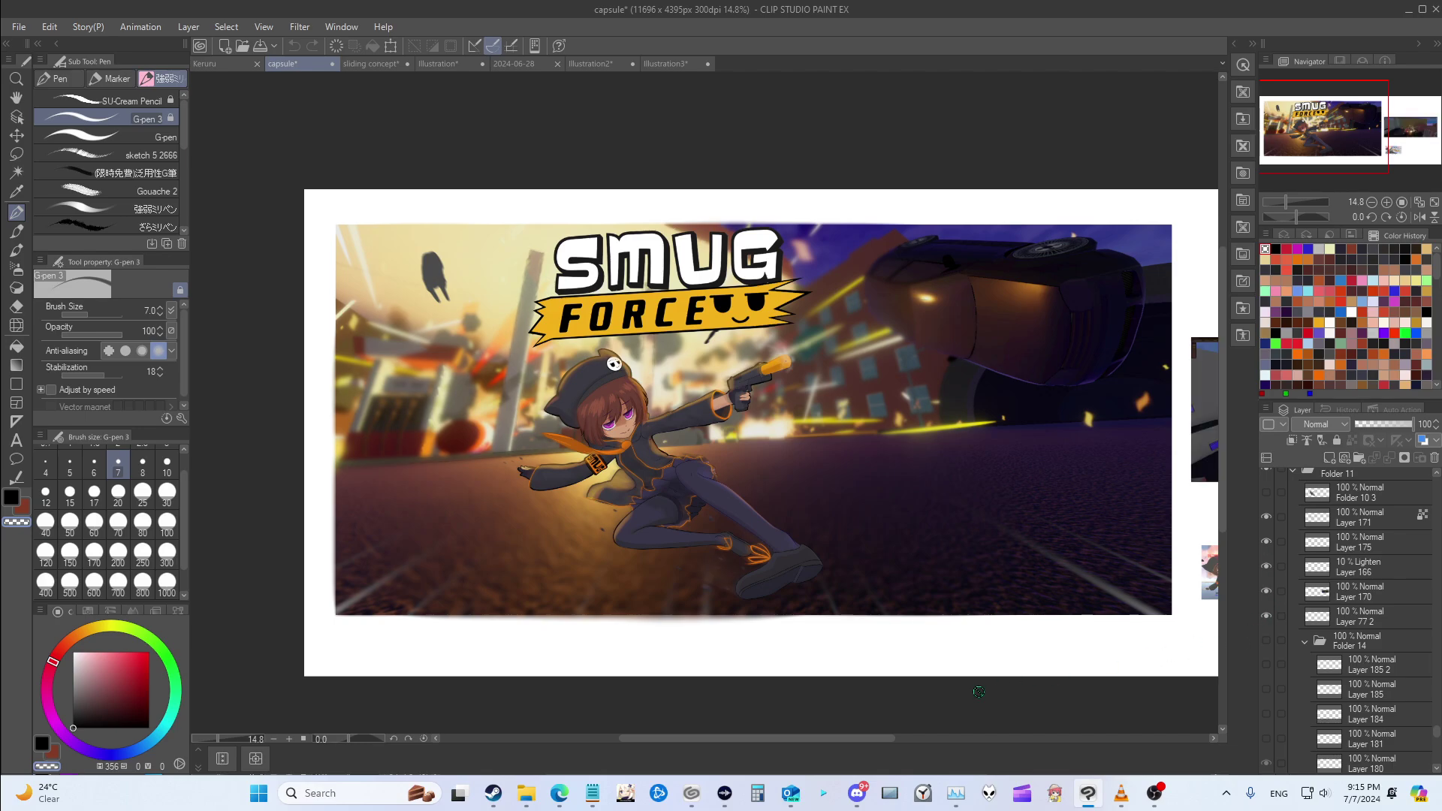
pyautogui.moveTo(854, 741)
pyautogui.mouseDown()
pyautogui.moveTo(944, 742)
pyautogui.moveTo(864, 737)
pyautogui.mouseUp()
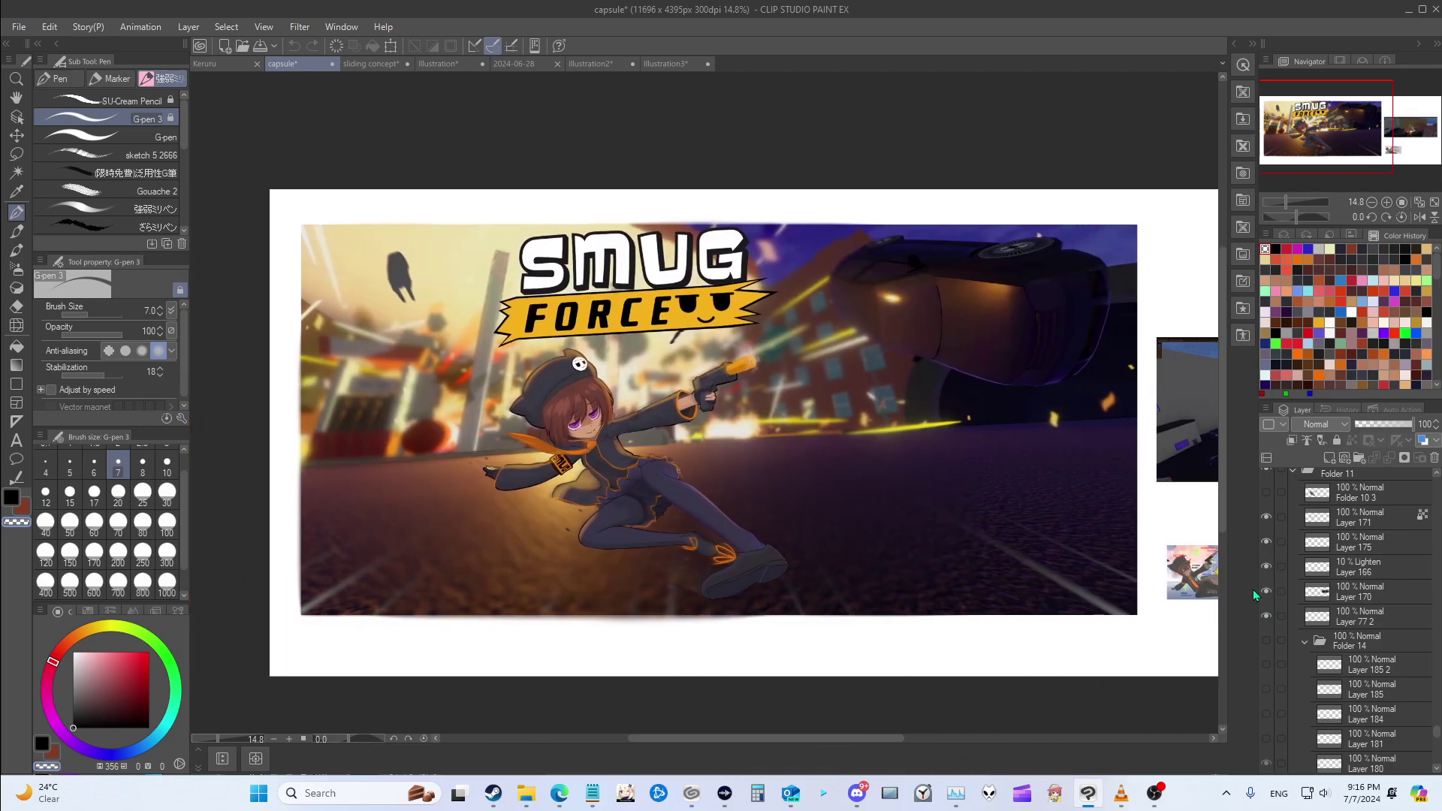
pyautogui.moveTo(1268, 612); pyautogui.dragTo(1266, 537)
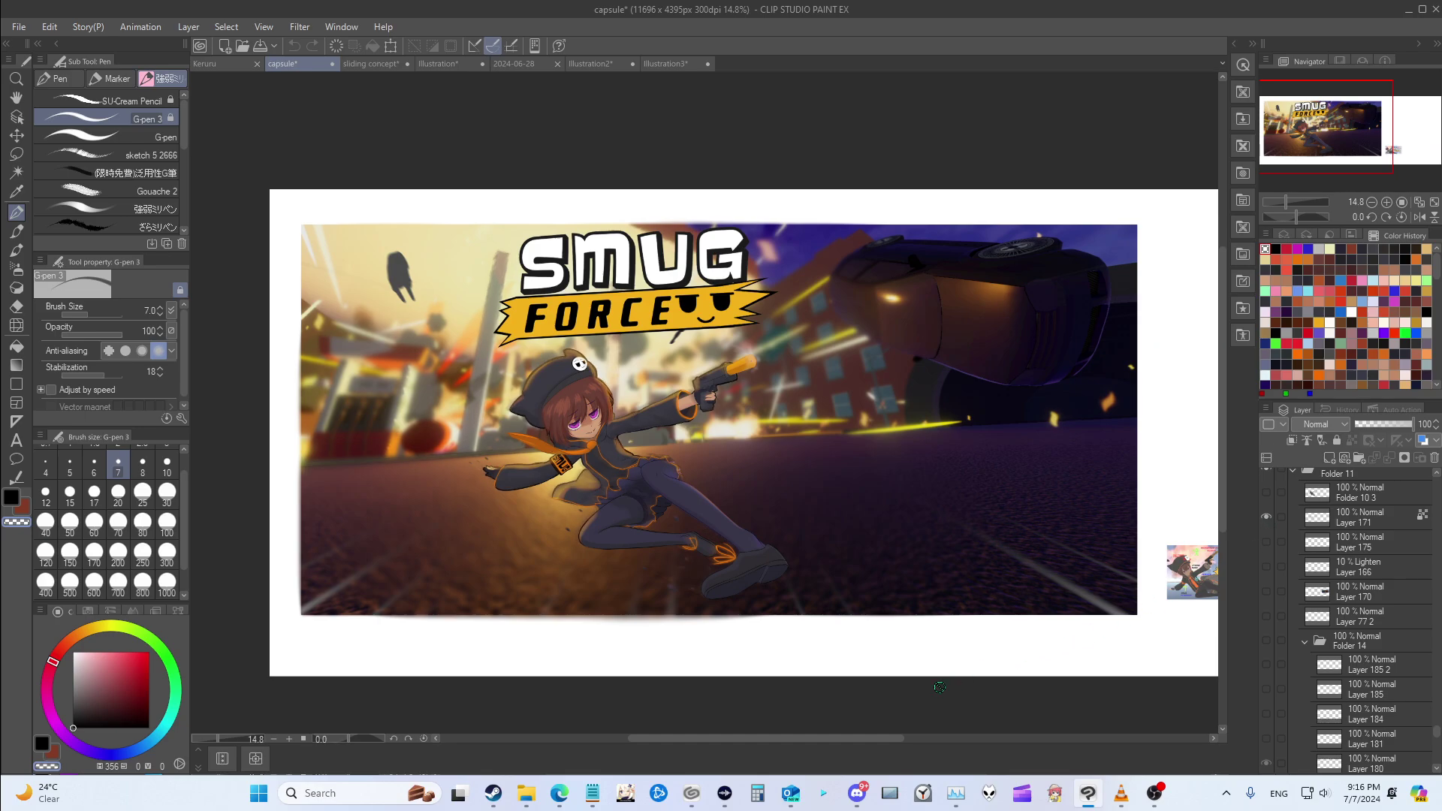
# Step: Hide Layer 171, select Layer 166, and hide Folder 11 to leave the character and logo on white
pyautogui.moveTo(823, 739); pyautogui.dragTo(869, 739)
pyautogui.moveTo(1269, 541)
pyautogui.mouseDown()
pyautogui.moveTo(1268, 572)
pyautogui.moveTo(1266, 515)
pyautogui.mouseUp()
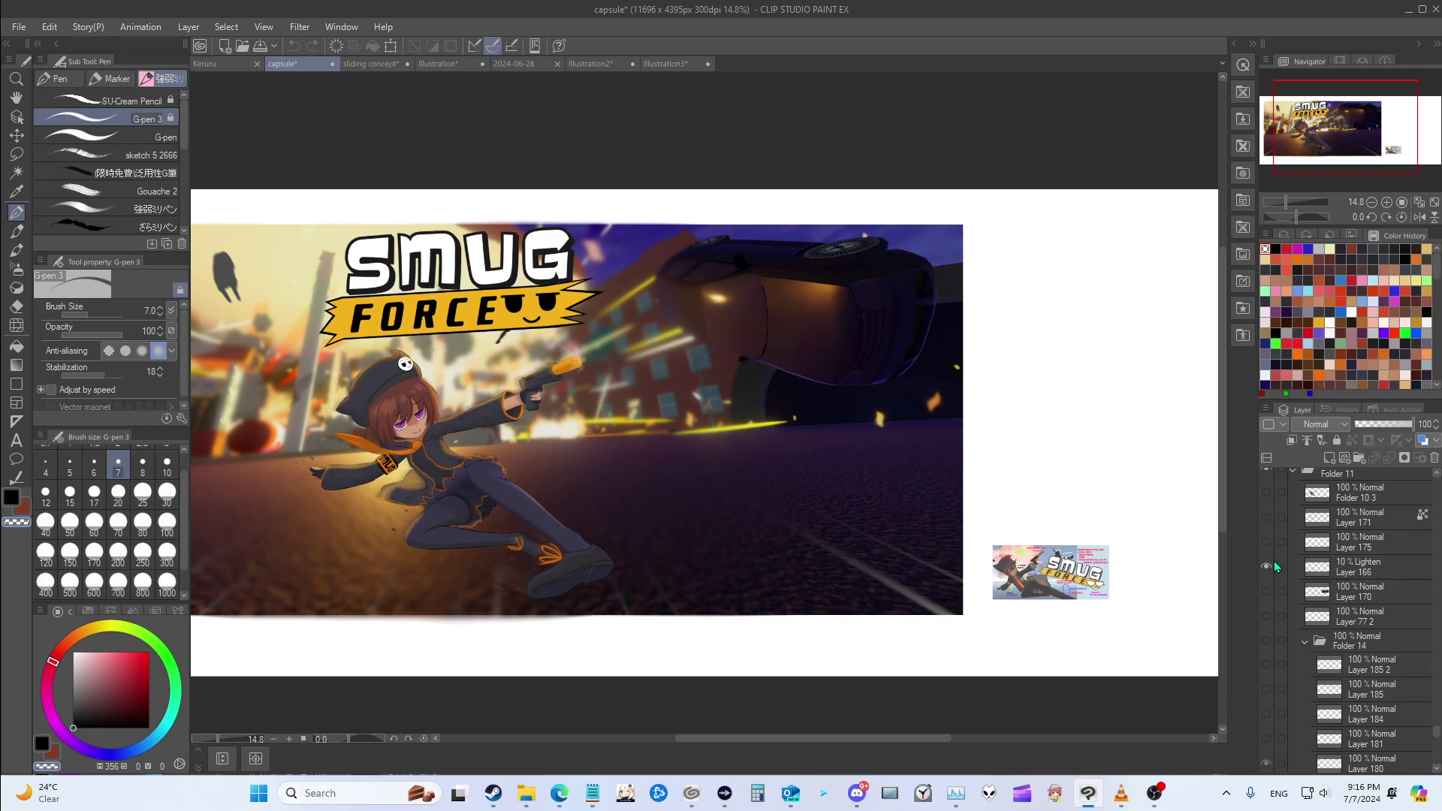
pyautogui.click(1277, 568)
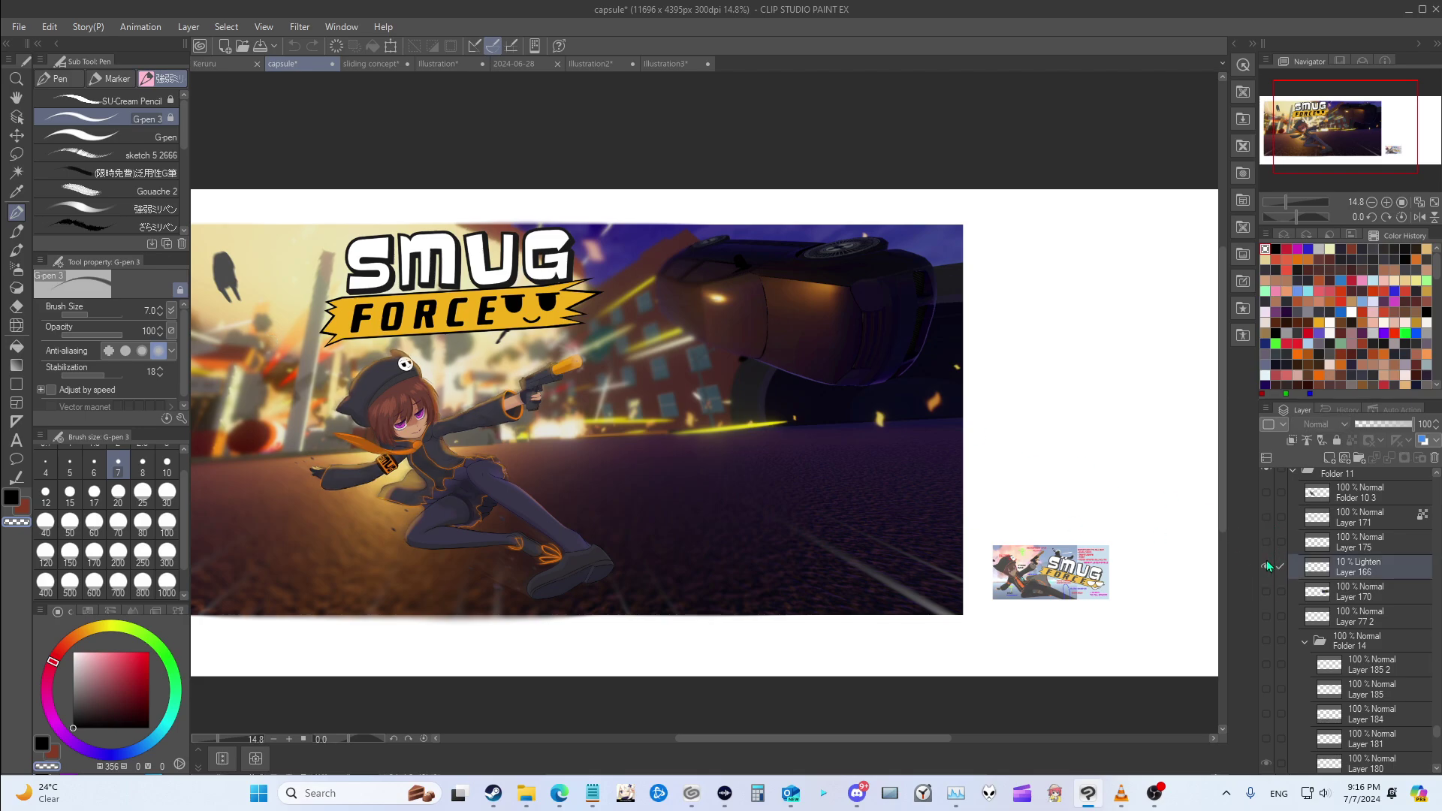
pyautogui.scroll(2, 1274, 556)
pyautogui.click(1269, 529)
pyautogui.scroll(1, 1269, 529)
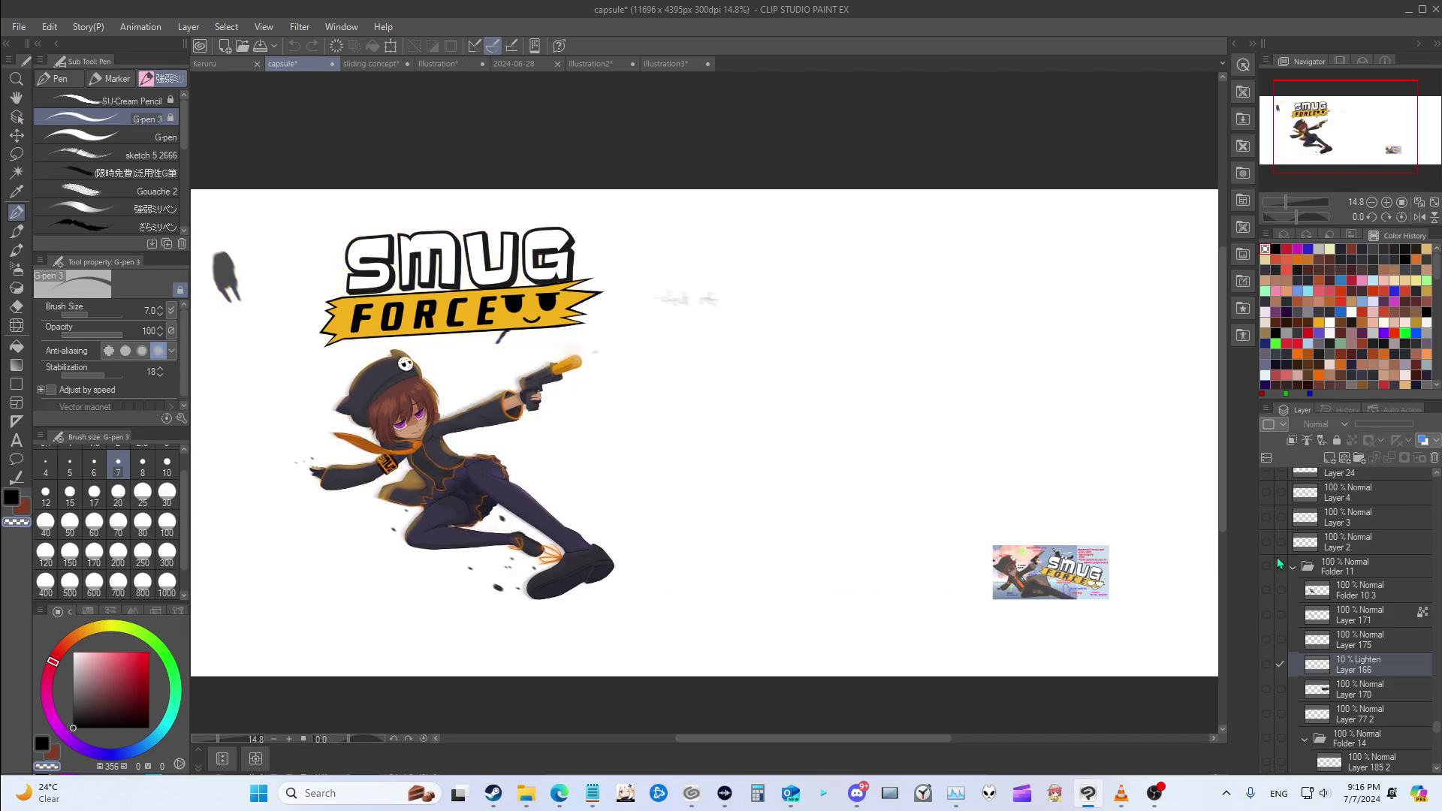
# Step: Show Layers 2, 3, 4, 24 and 24 3 with the small reference picture, and hide Layer 24 2
pyautogui.moveTo(808, 741); pyautogui.dragTo(764, 742)
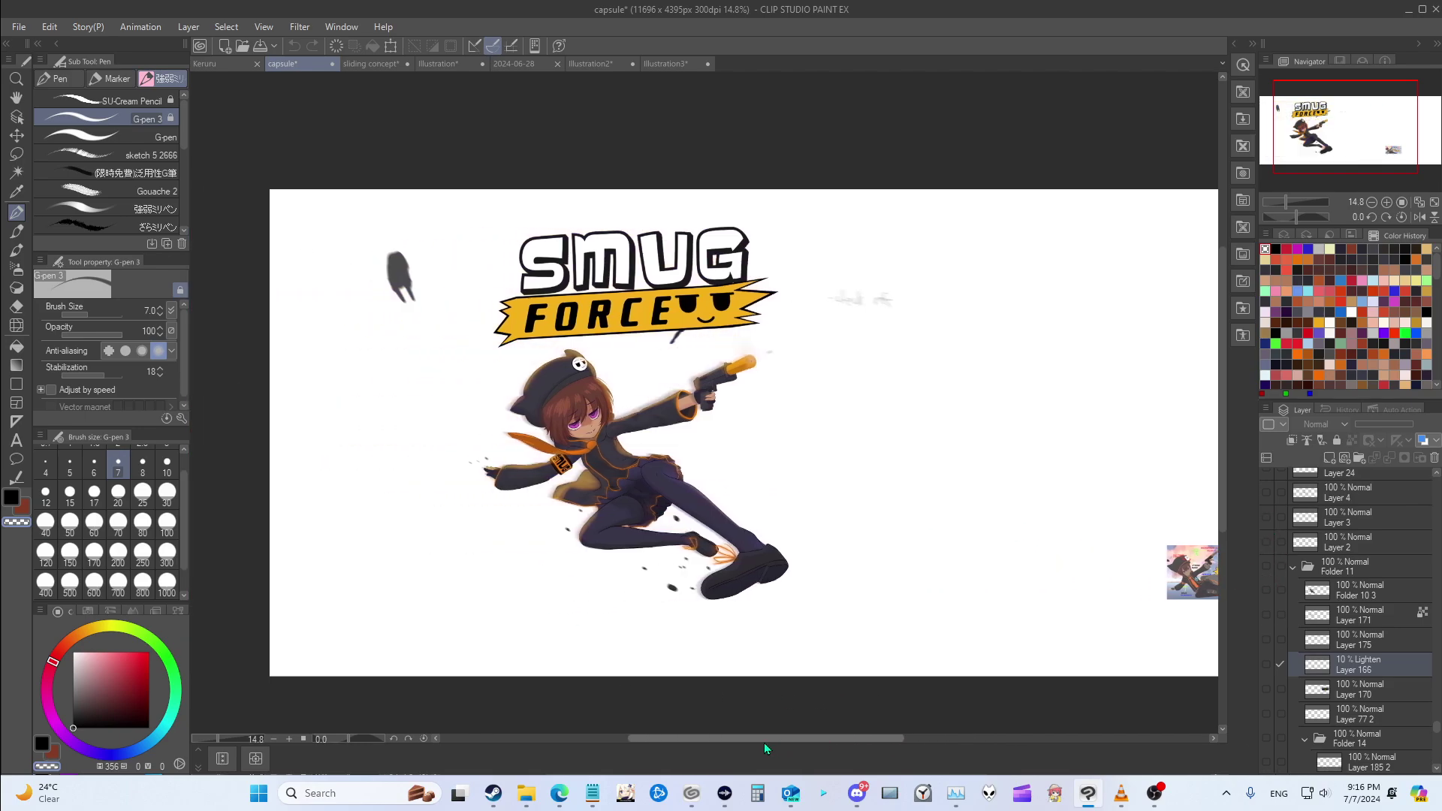
pyautogui.scroll(2, 1269, 600)
pyautogui.click(1267, 600)
pyautogui.click(1266, 576)
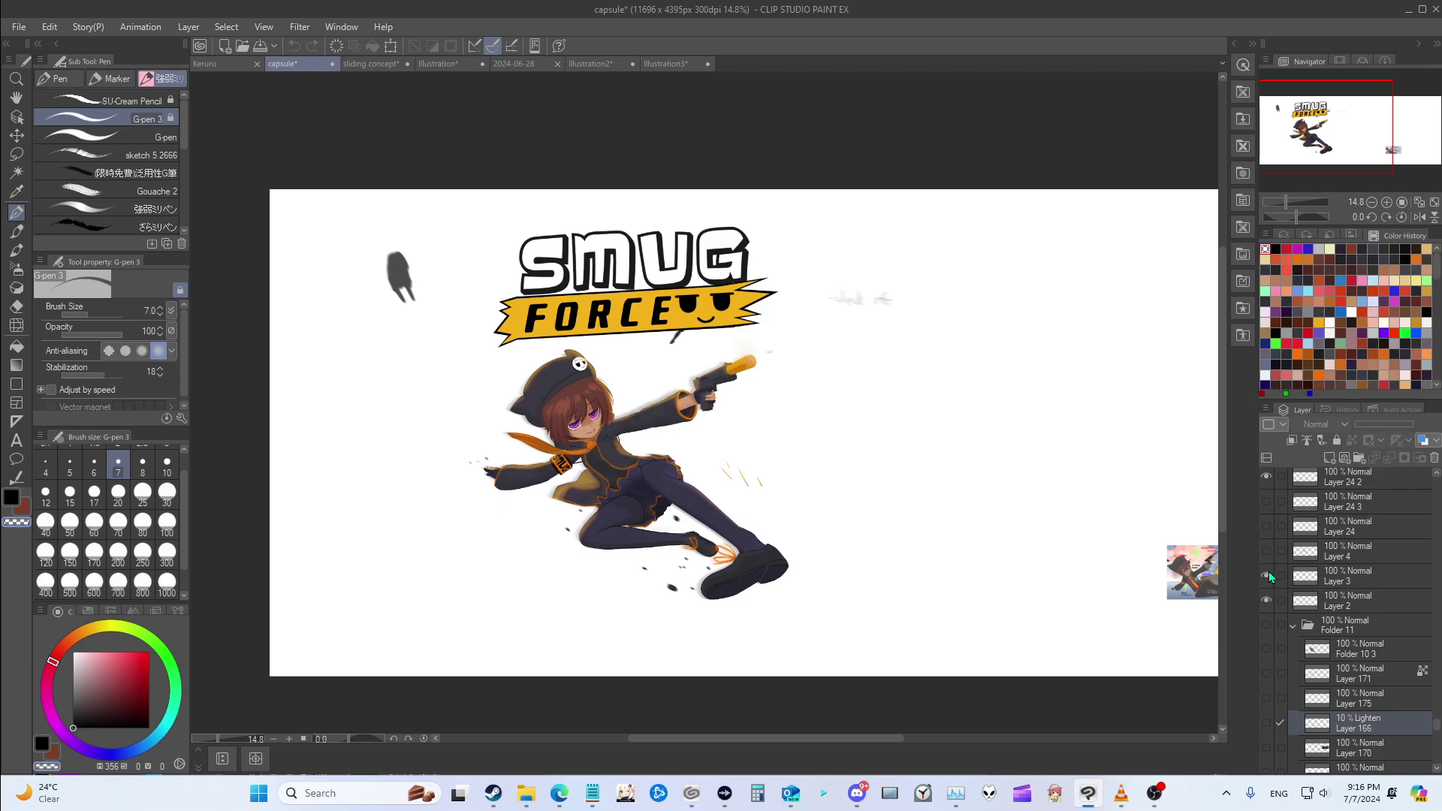
pyautogui.click(1266, 550)
pyautogui.click(1266, 525)
pyautogui.click(1266, 500)
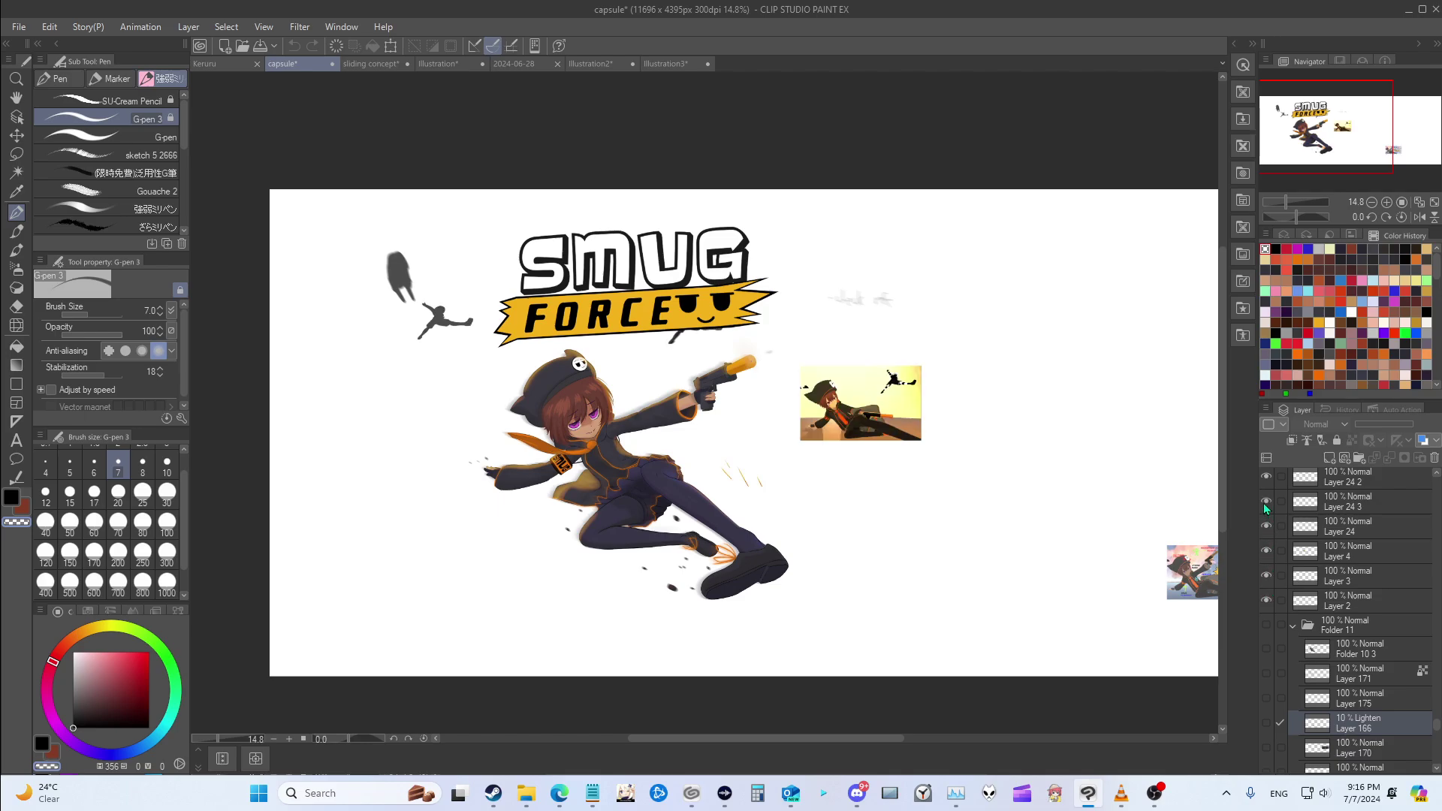
pyautogui.click(1266, 476)
# Step: Examine the small yellow reference picture of the reclining character and compare its pose, gun and flying figure with the painted character
pyautogui.scroll(2, 967, 421)
pyautogui.scroll(-1, 798, 408)
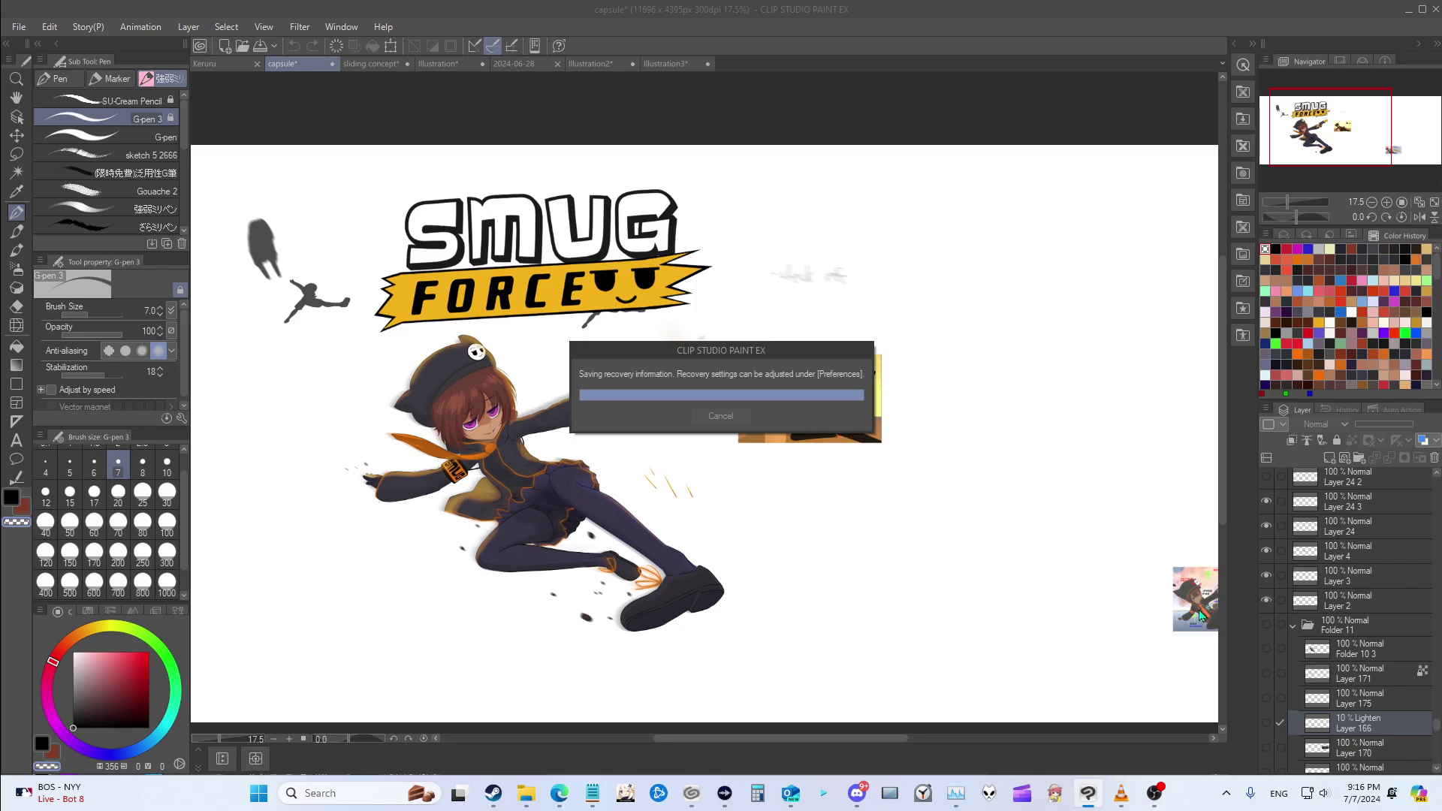
pyautogui.scroll(5, 831, 392)
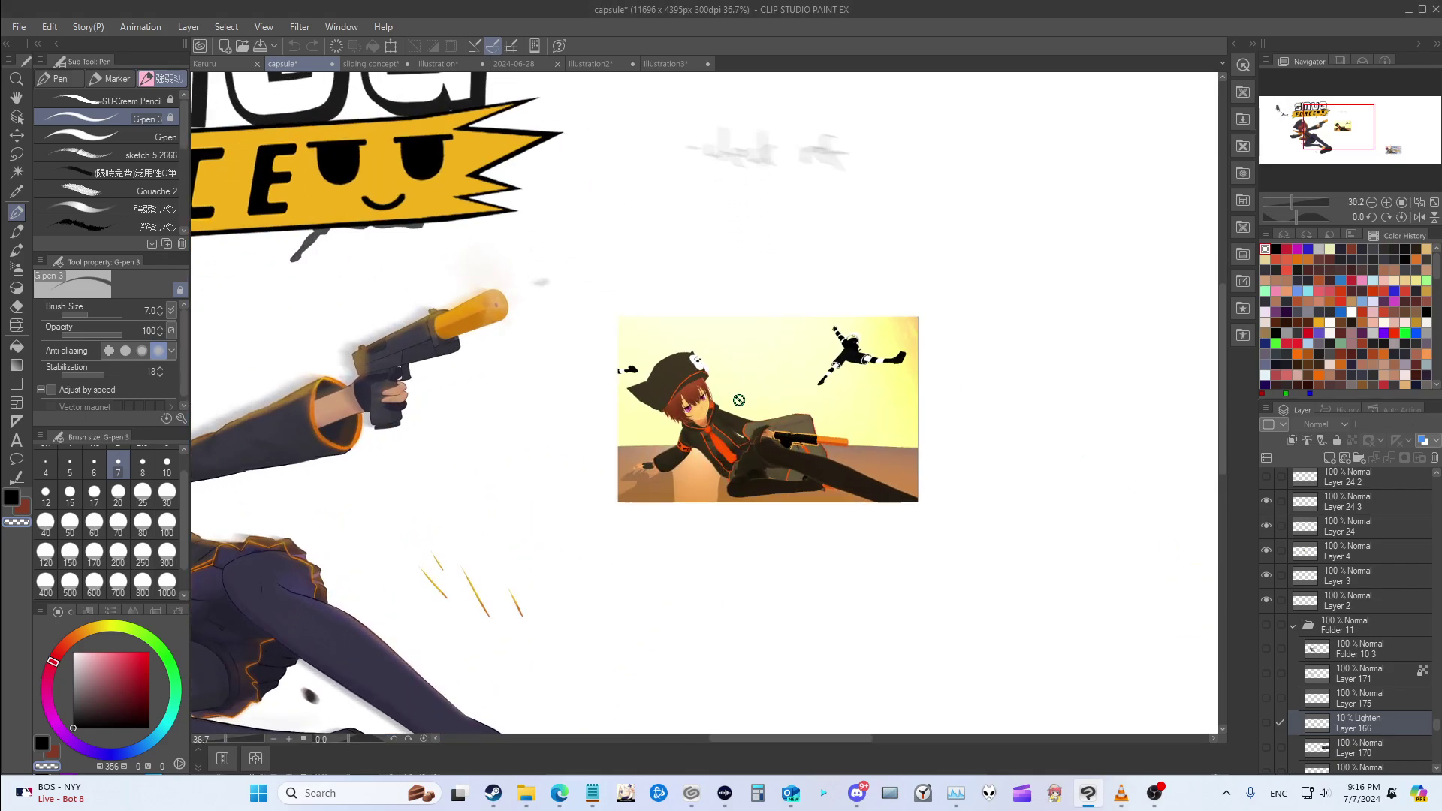
pyautogui.scroll(-3, 725, 417)
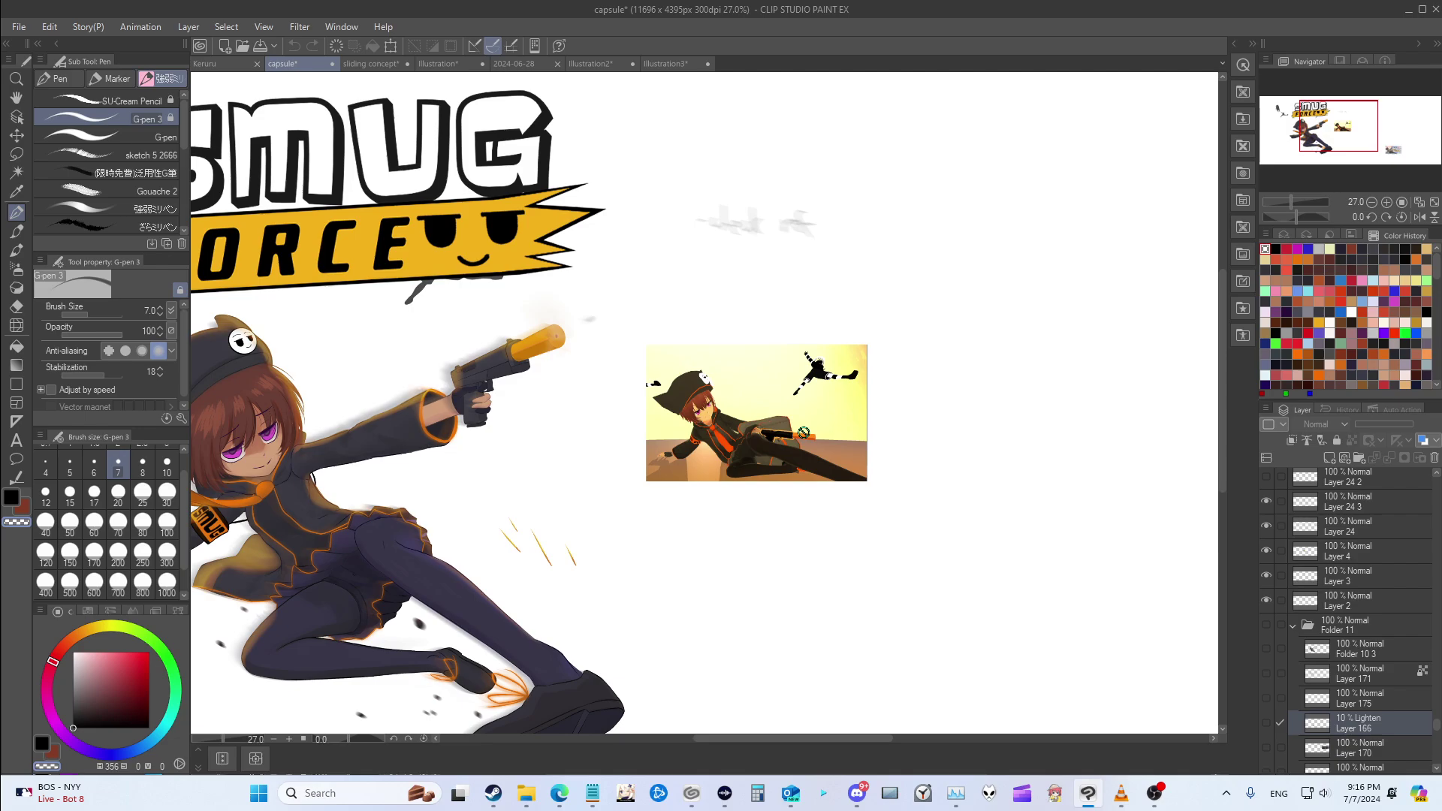
pyautogui.scroll(1, 781, 434)
pyautogui.scroll(-2, 721, 436)
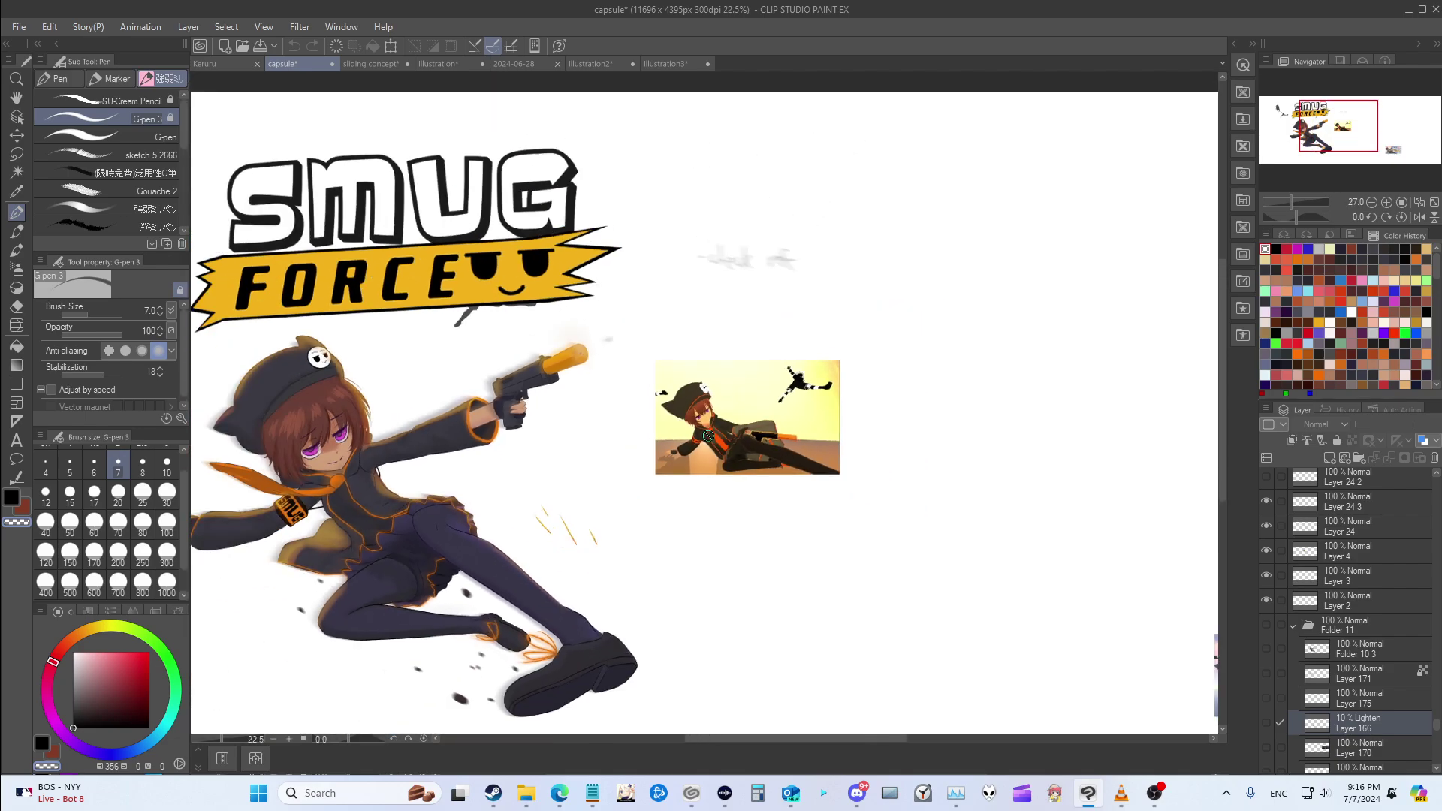
pyautogui.scroll(3, 707, 435)
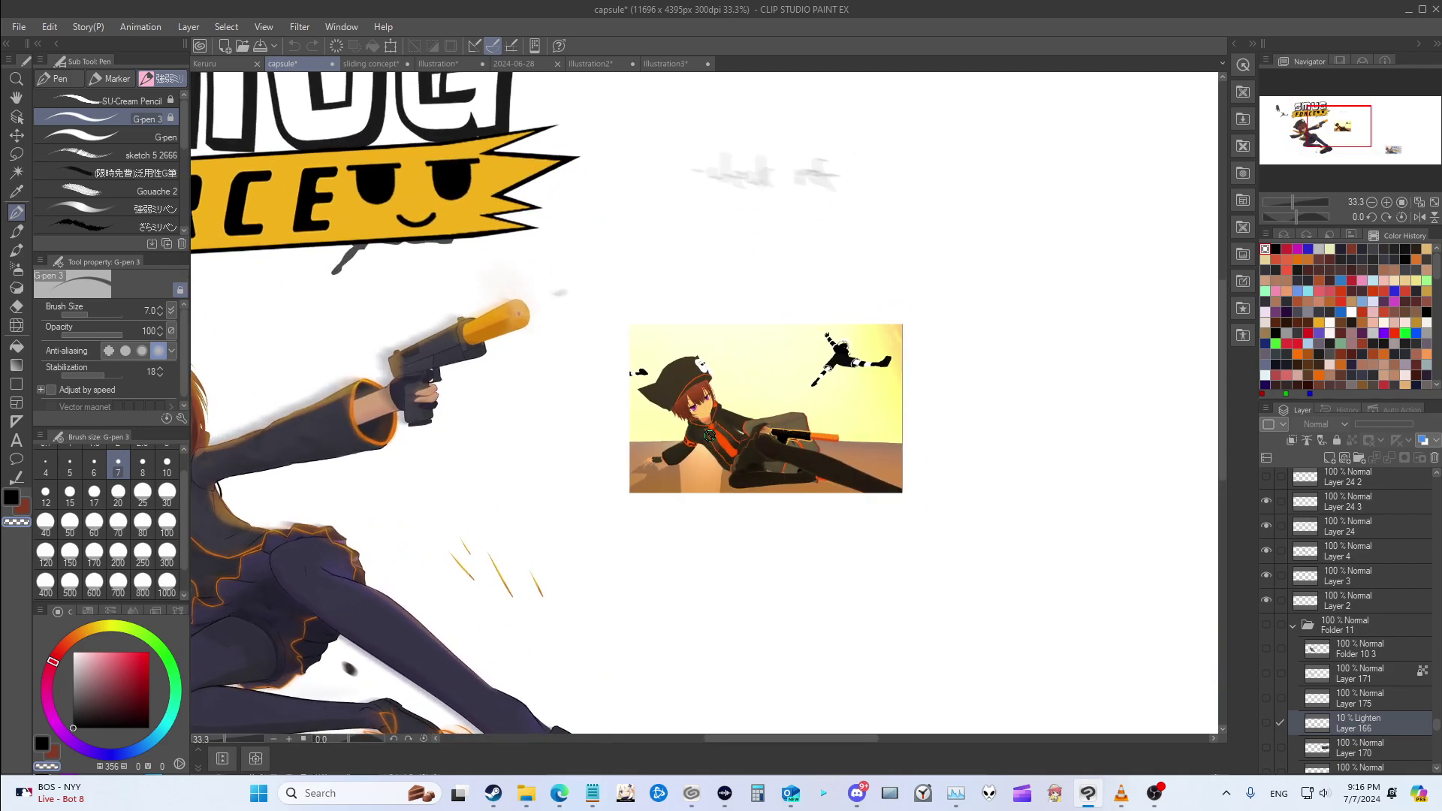
pyautogui.scroll(-2, 709, 436)
pyautogui.scroll(1, 708, 436)
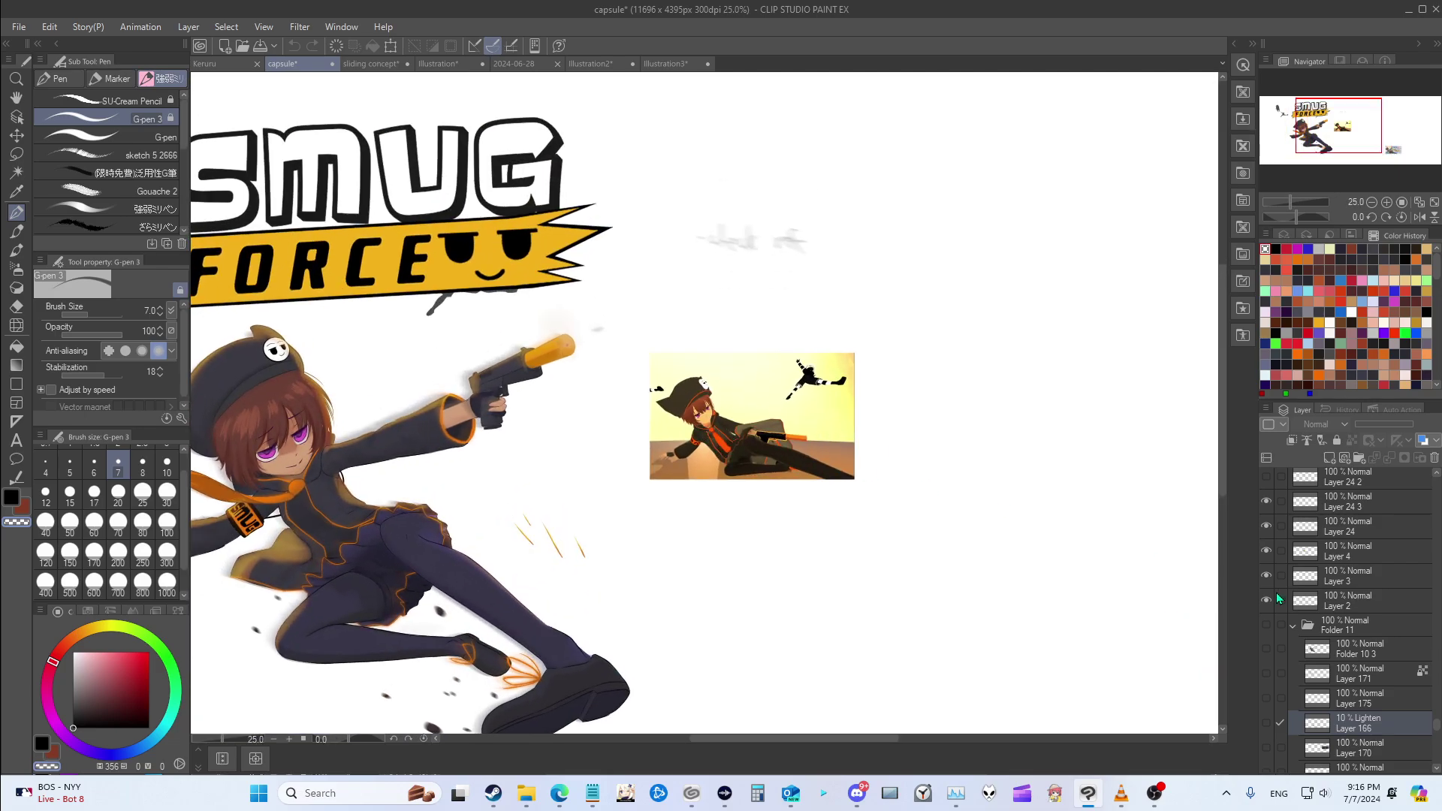
pyautogui.scroll(2, 1284, 720)
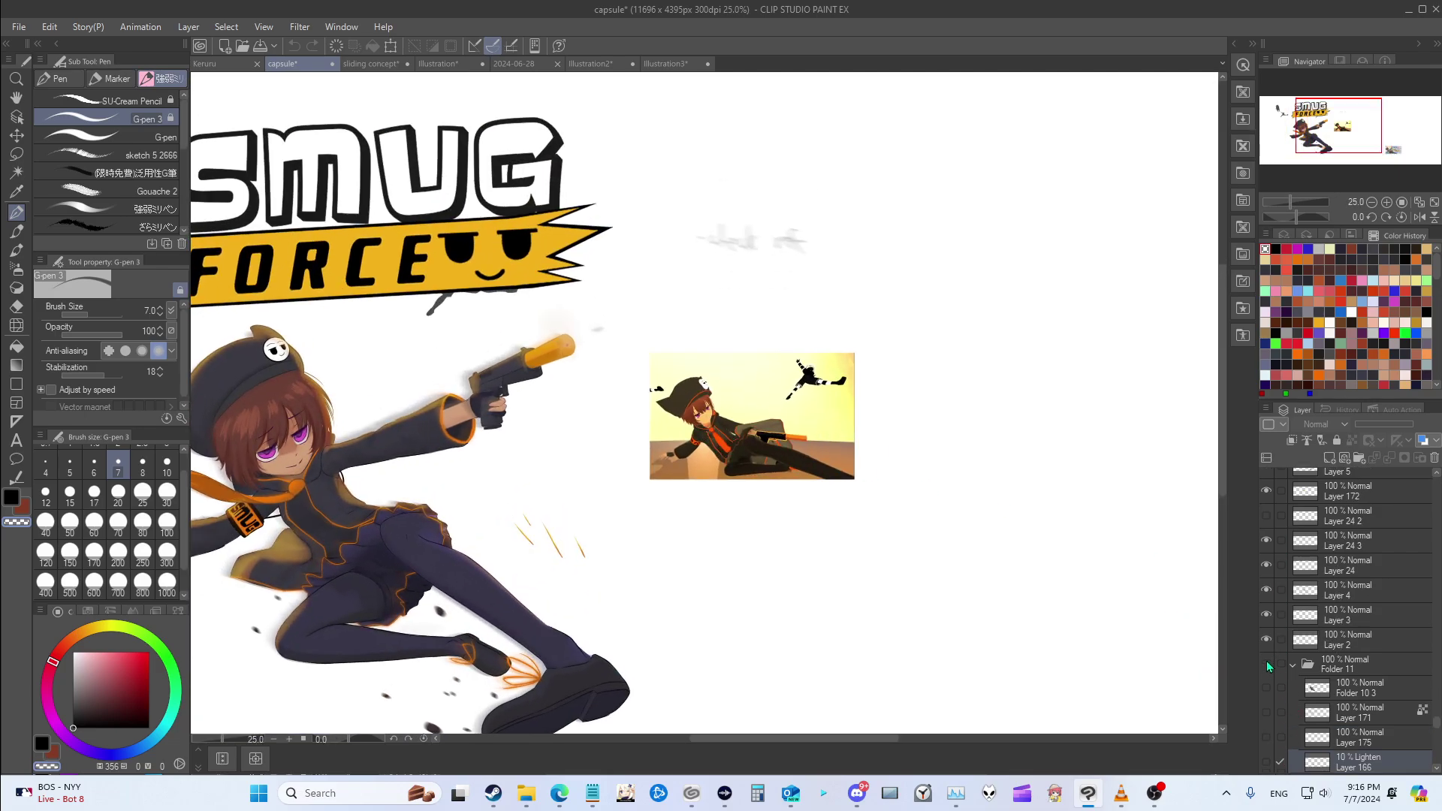
pyautogui.scroll(1, 1291, 690)
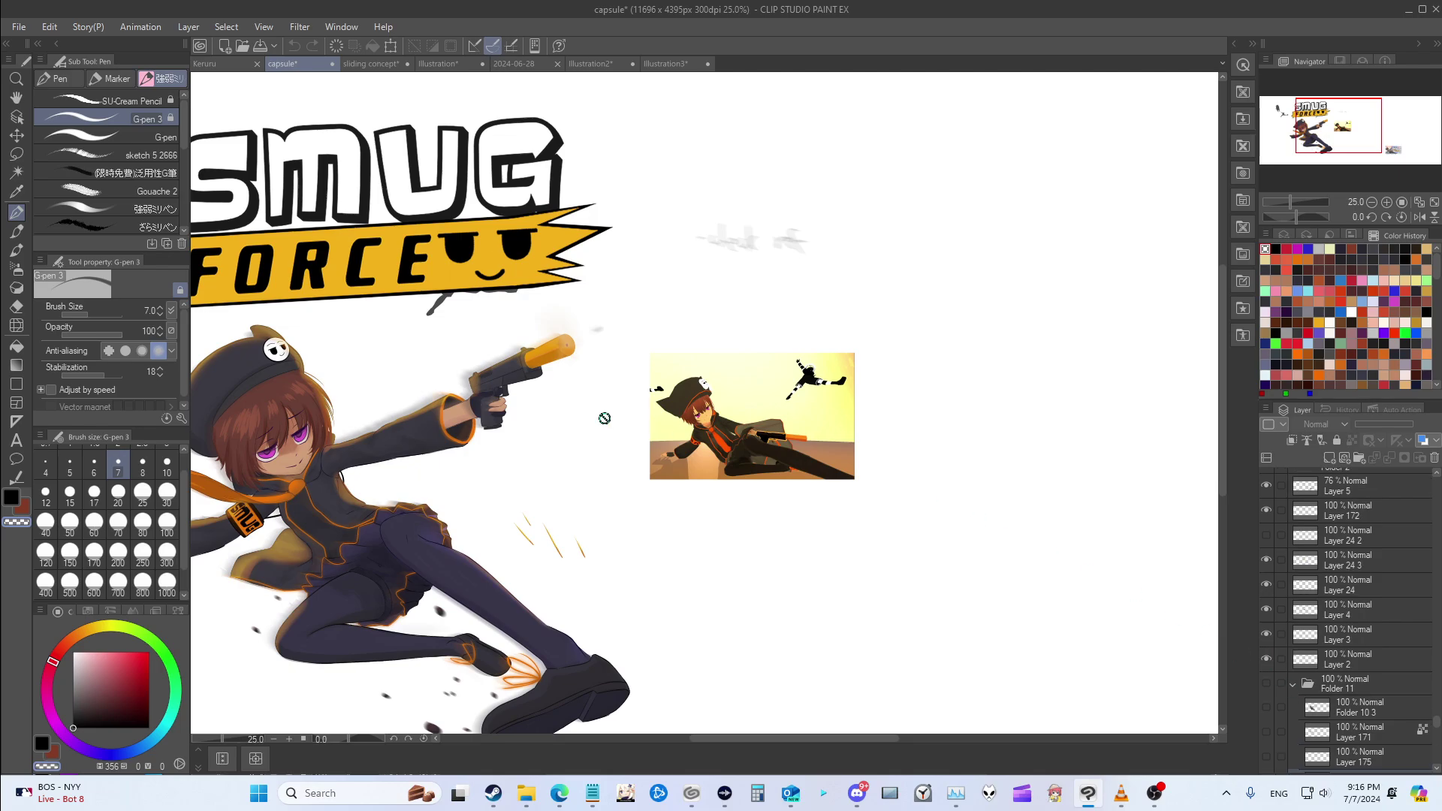
pyautogui.scroll(2, 696, 466)
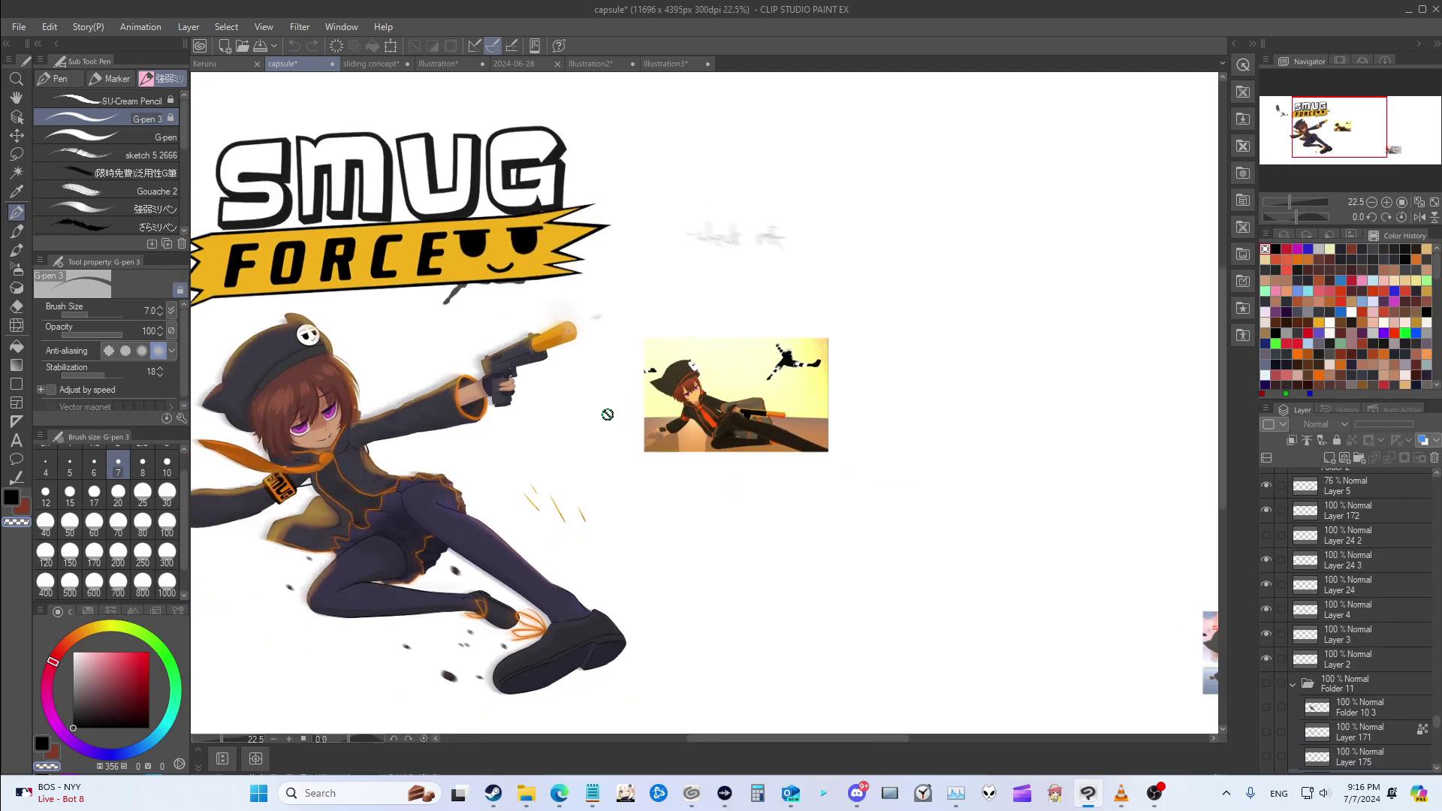
pyautogui.scroll(-1, 605, 415)
pyautogui.scroll(3, 653, 447)
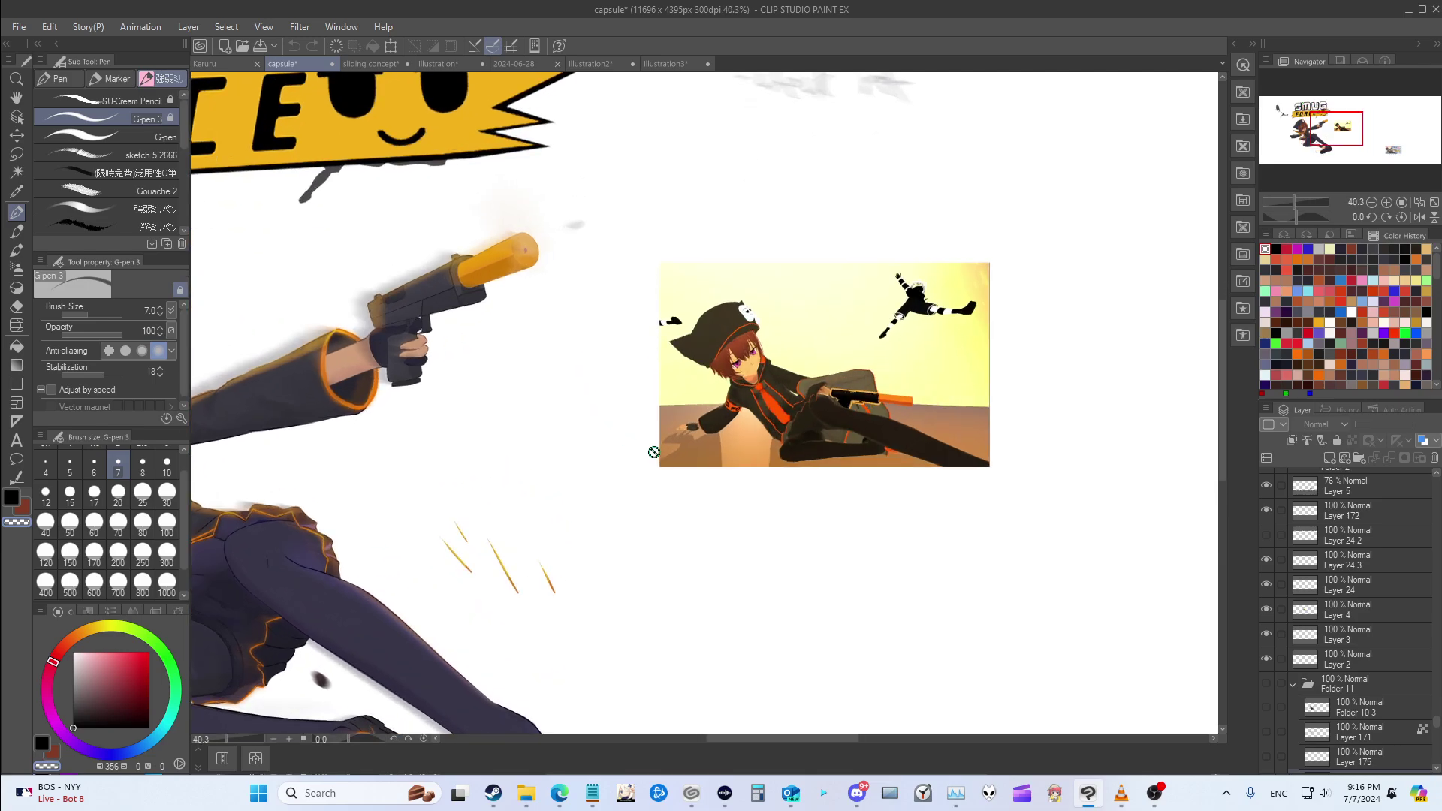
pyautogui.scroll(-1, 655, 449)
pyautogui.scroll(-1, 754, 441)
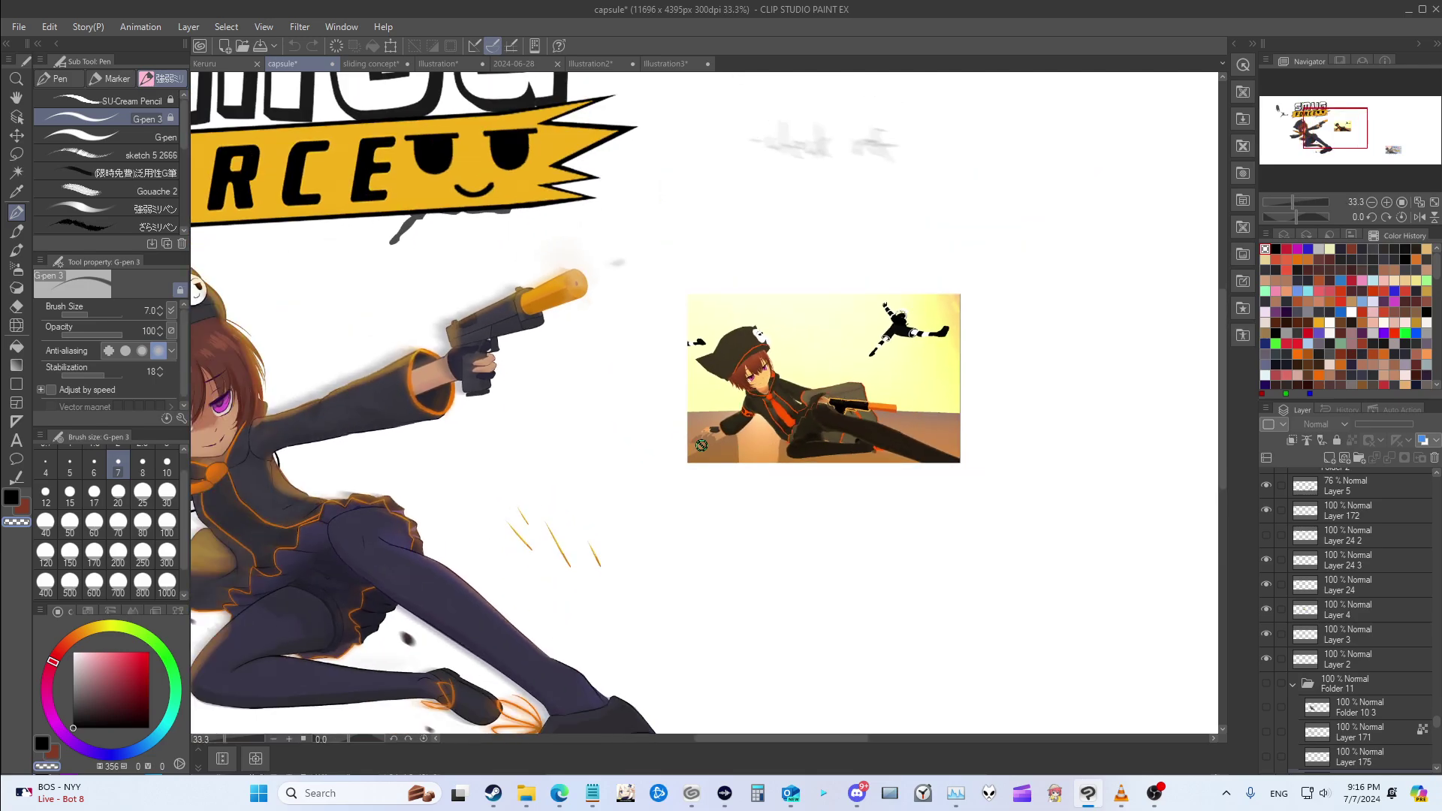
pyautogui.scroll(-1, 680, 447)
pyautogui.scroll(3, 819, 453)
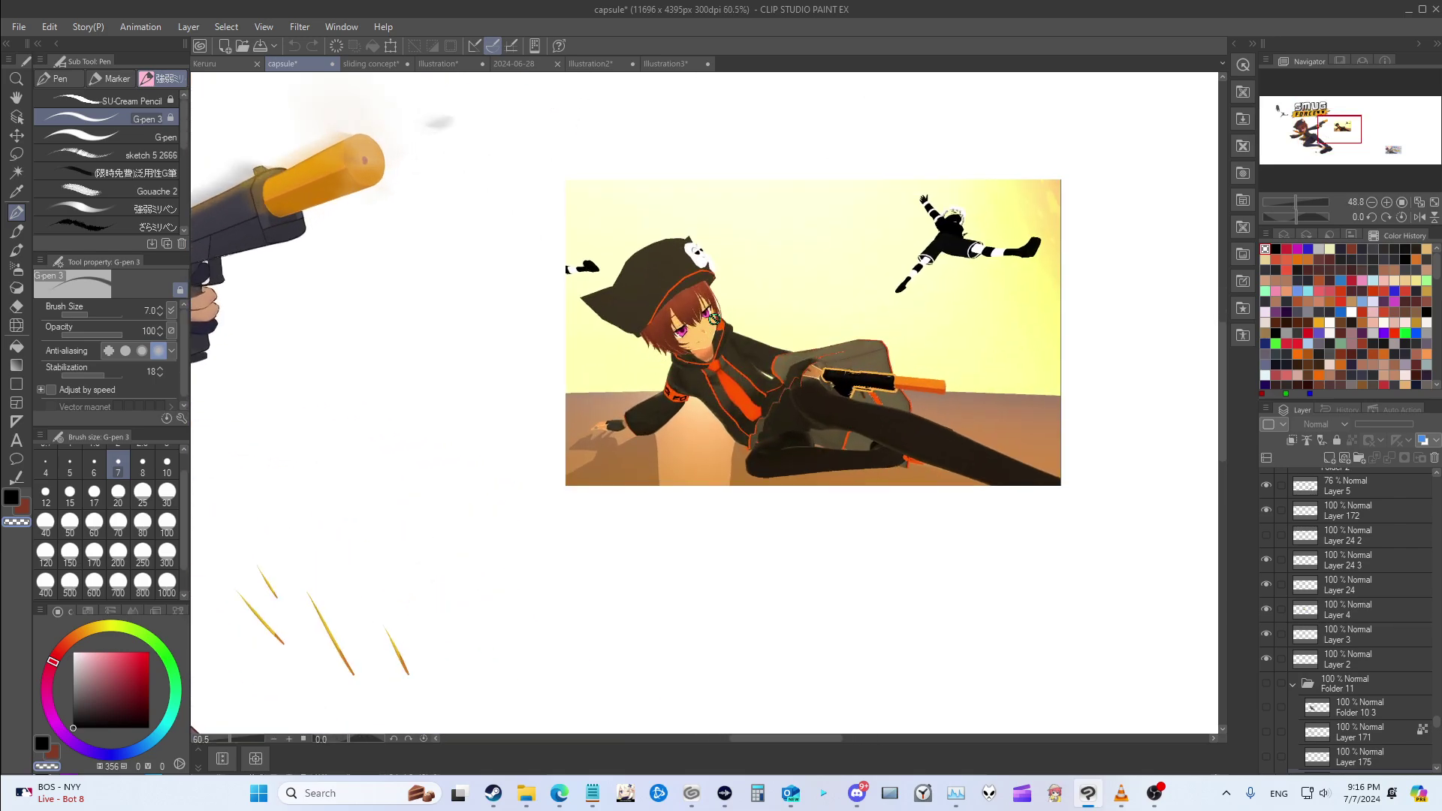
pyautogui.scroll(-3, 486, 376)
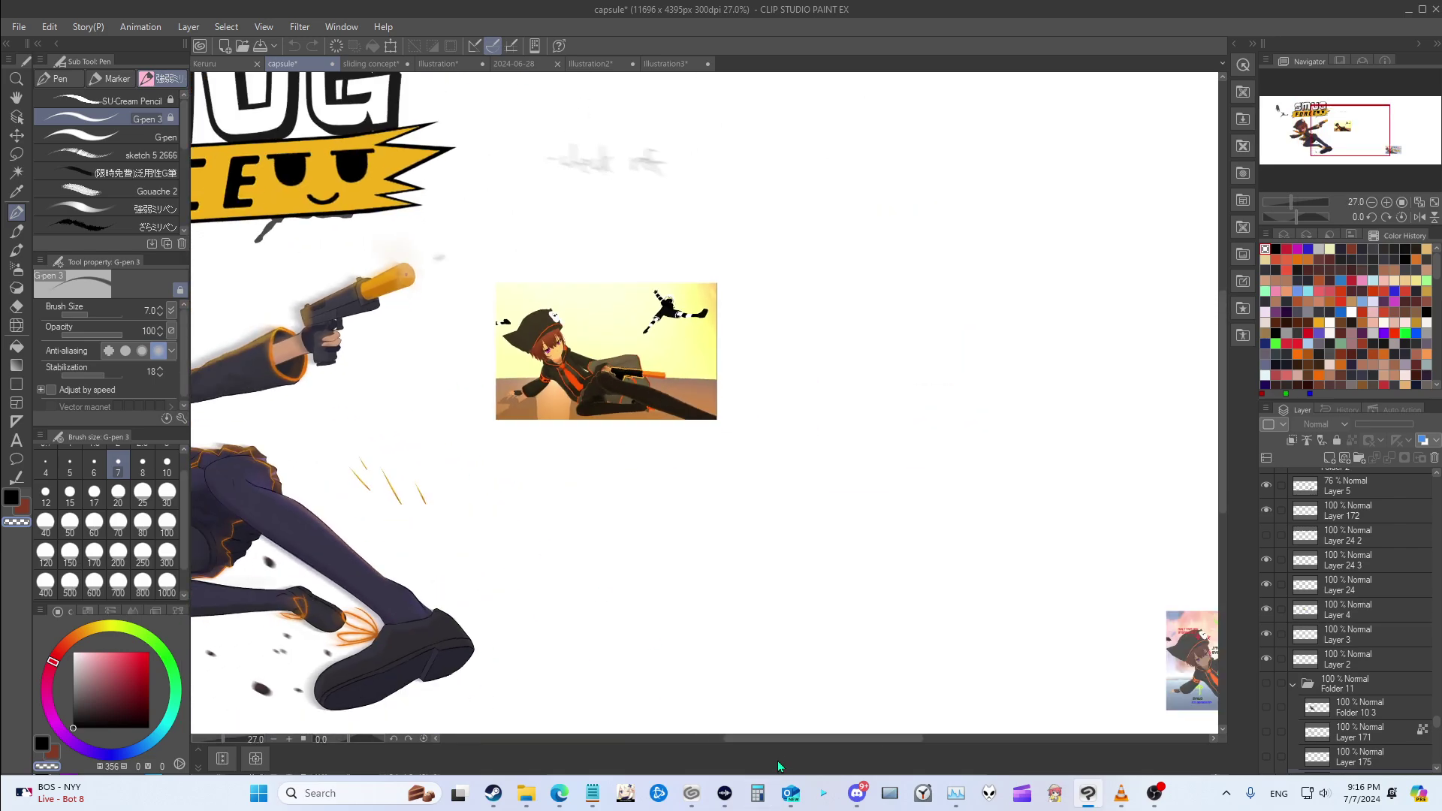
# Step: Hide Layers 2, 3, 4 and 24, and leave Layers 24 2 and 24 3 with the flying silhouettes shown
pyautogui.moveTo(775, 738); pyautogui.dragTo(696, 738)
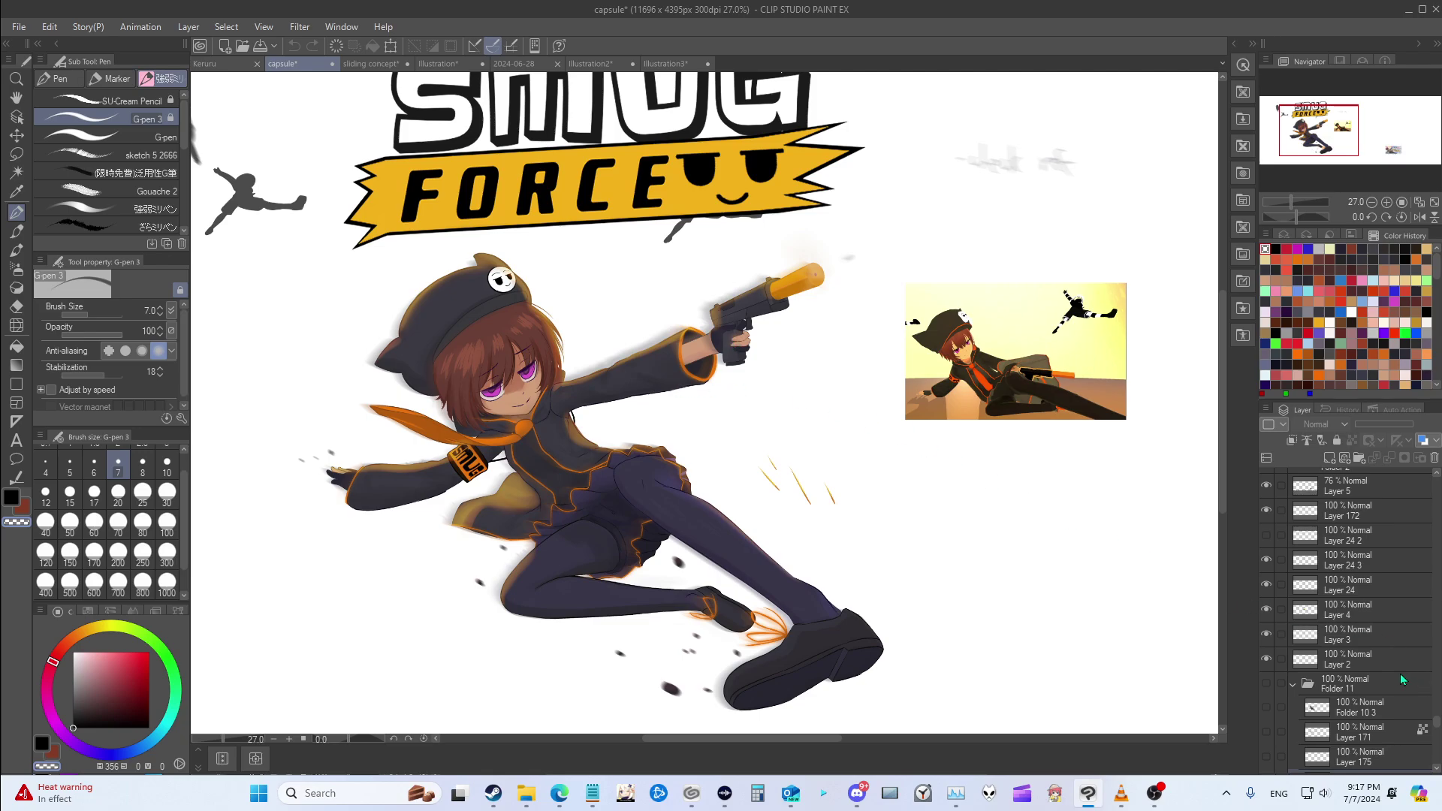
pyautogui.moveTo(1268, 639); pyautogui.dragTo(1267, 558)
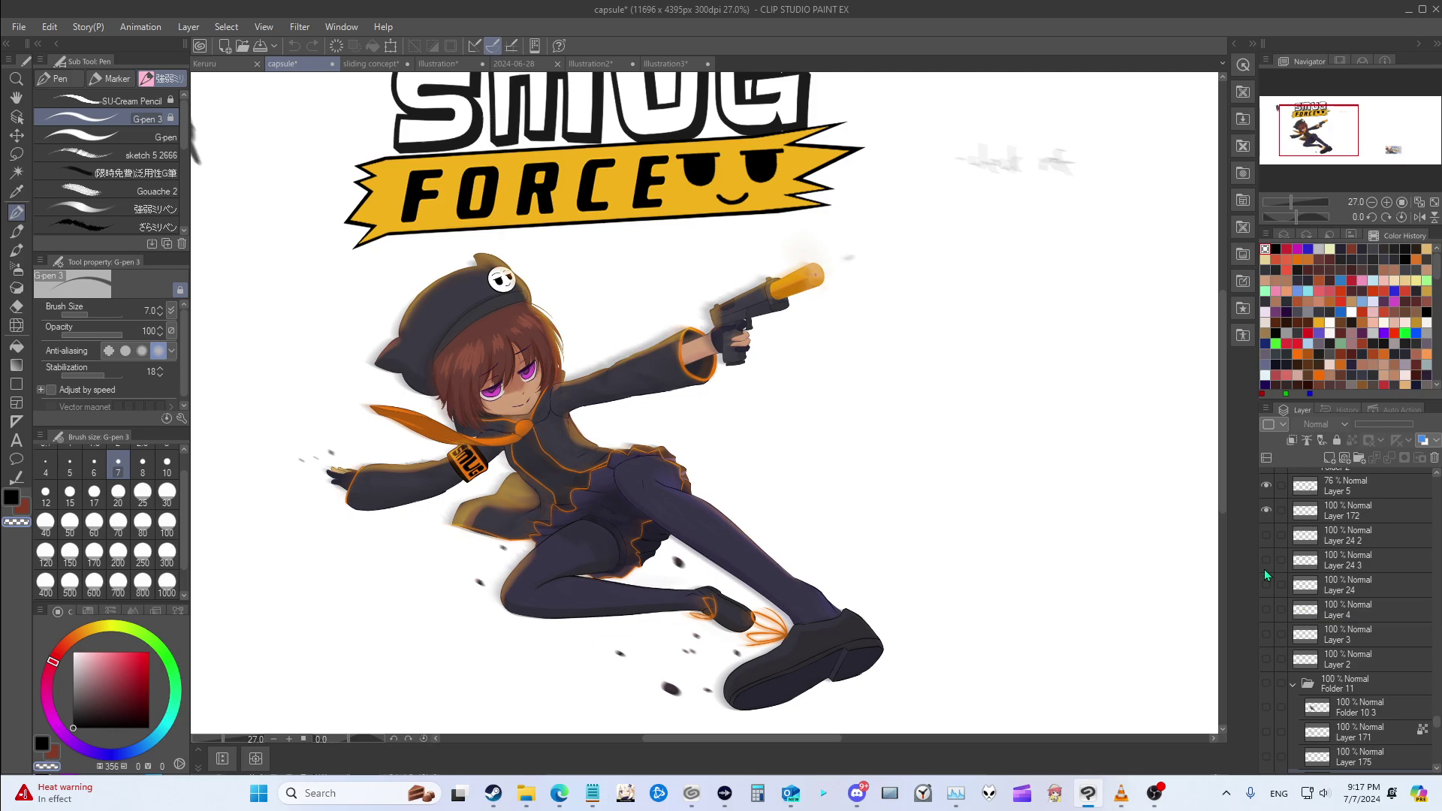
pyautogui.scroll(2, 1265, 578)
pyautogui.moveTo(1268, 615); pyautogui.dragTo(1267, 593)
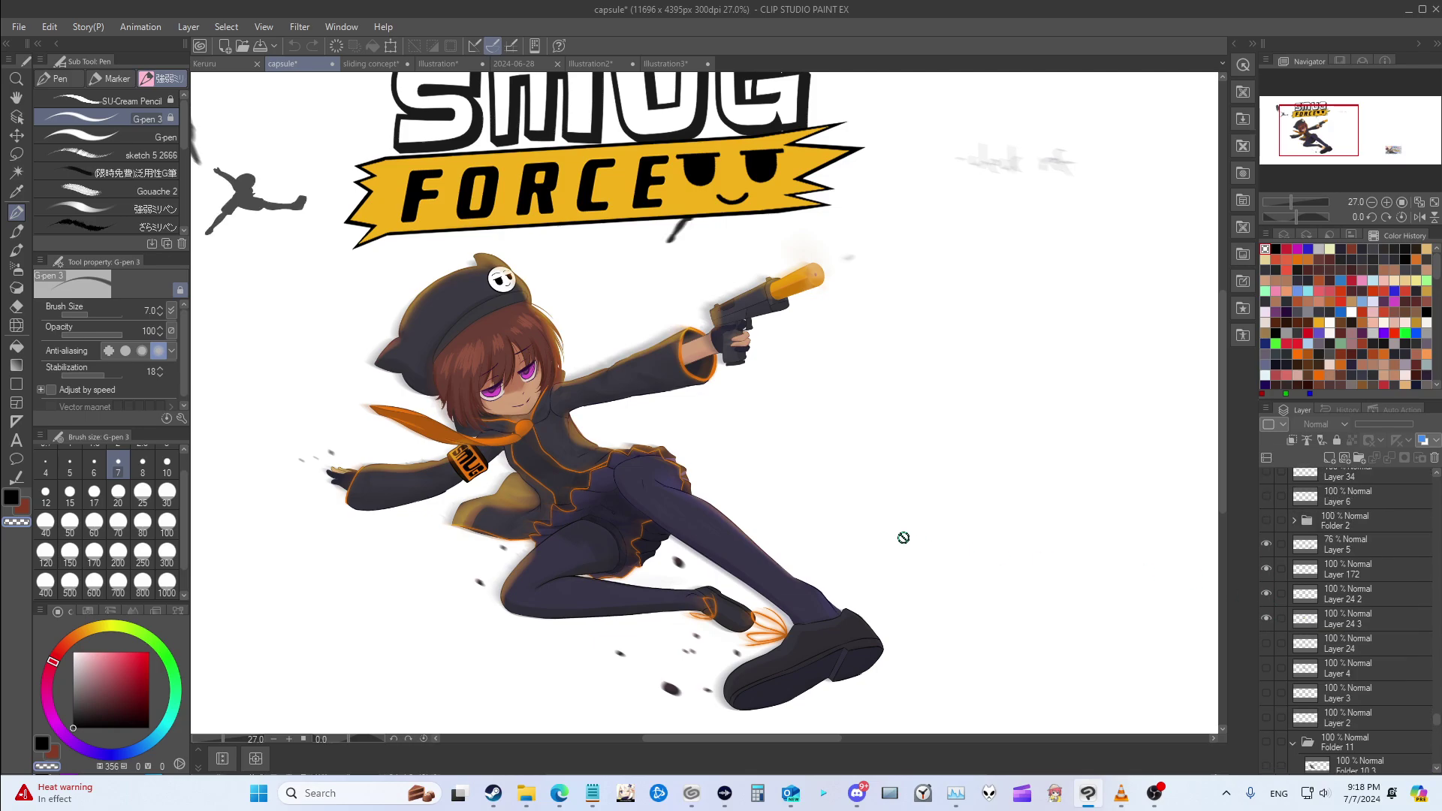
pyautogui.scroll(-2, 903, 538)
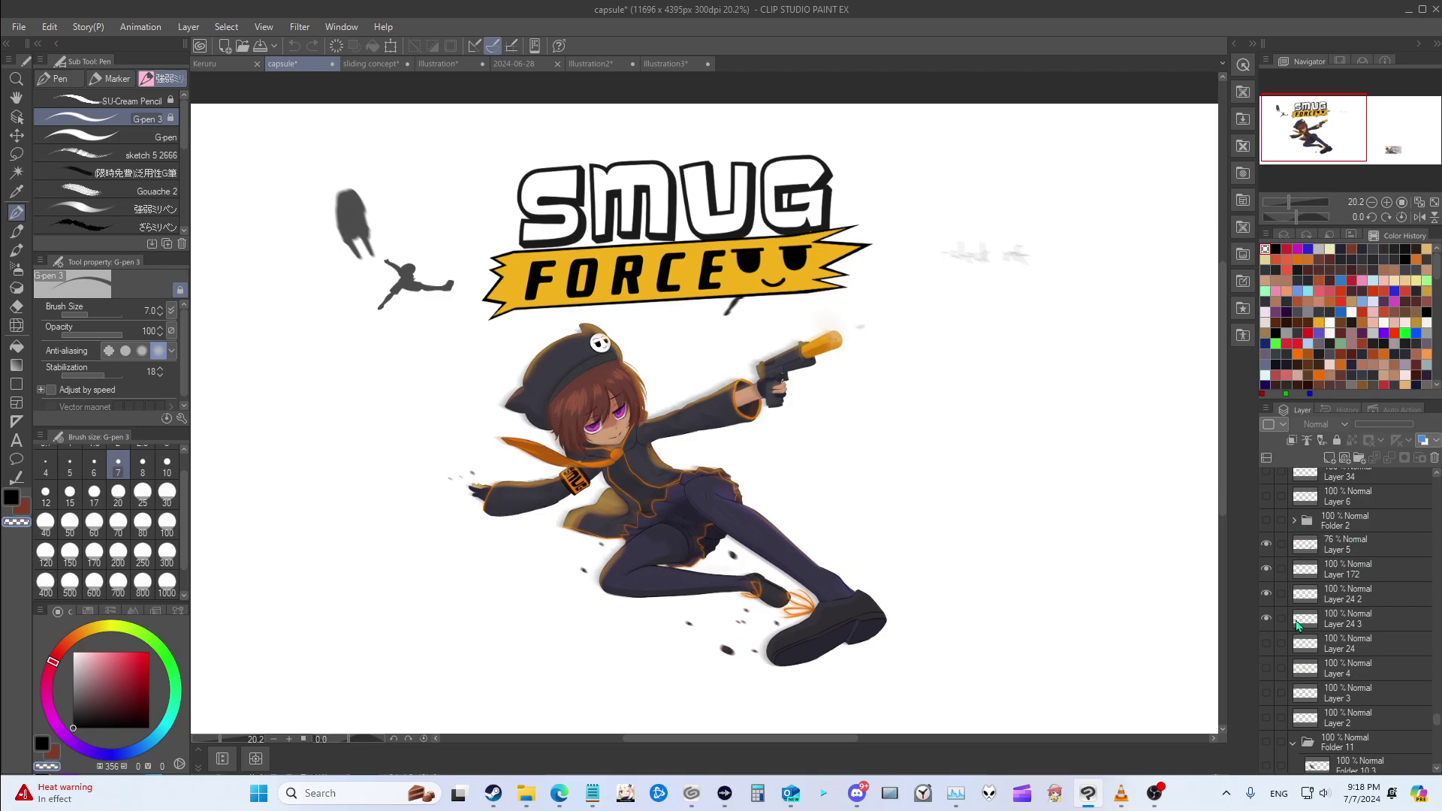
# Step: Hide Layers 24 2, 24 3 and 5, and show Layer 172 and Folder 2 with the gun reference pictures
pyautogui.click(1266, 593)
pyautogui.click(1266, 568)
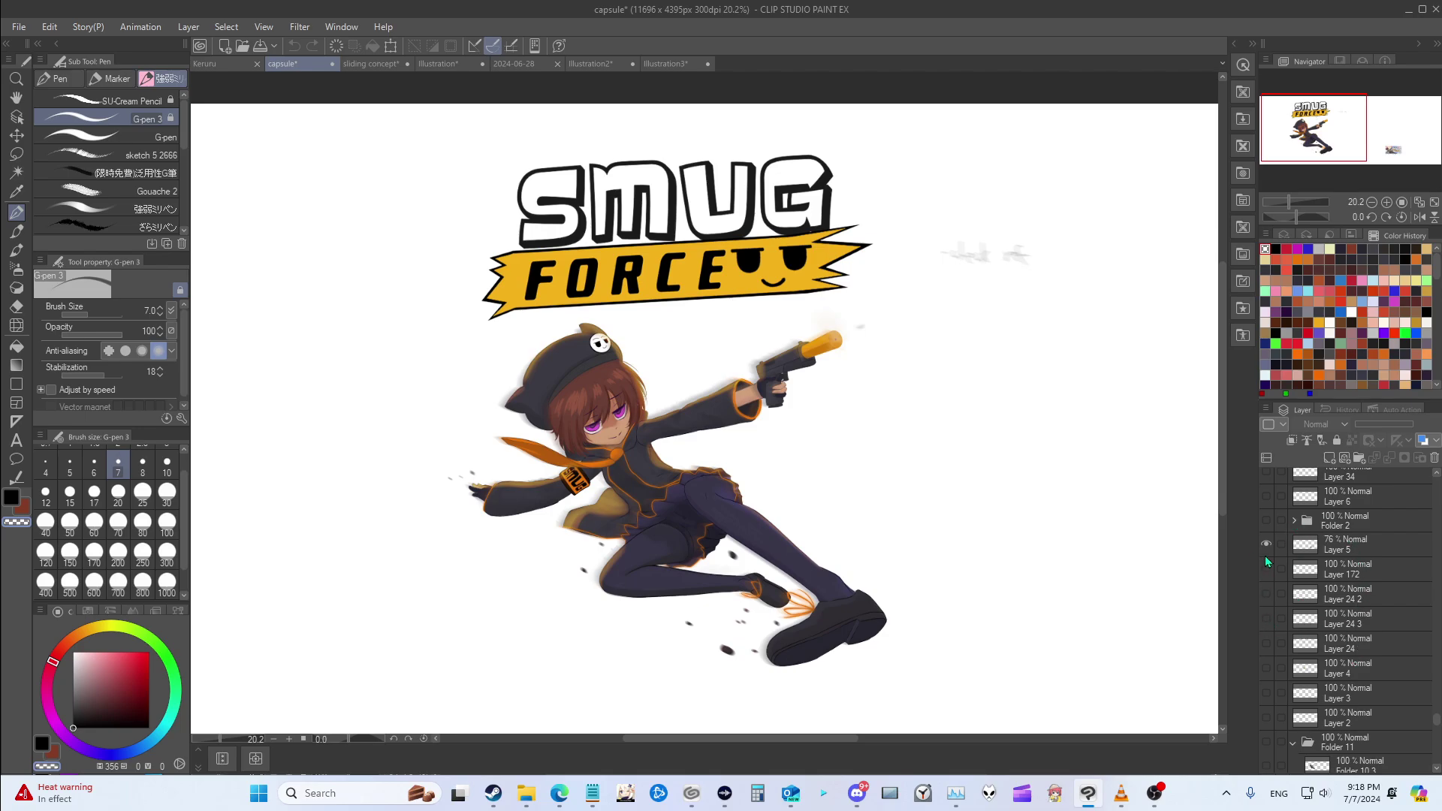
pyautogui.click(1266, 568)
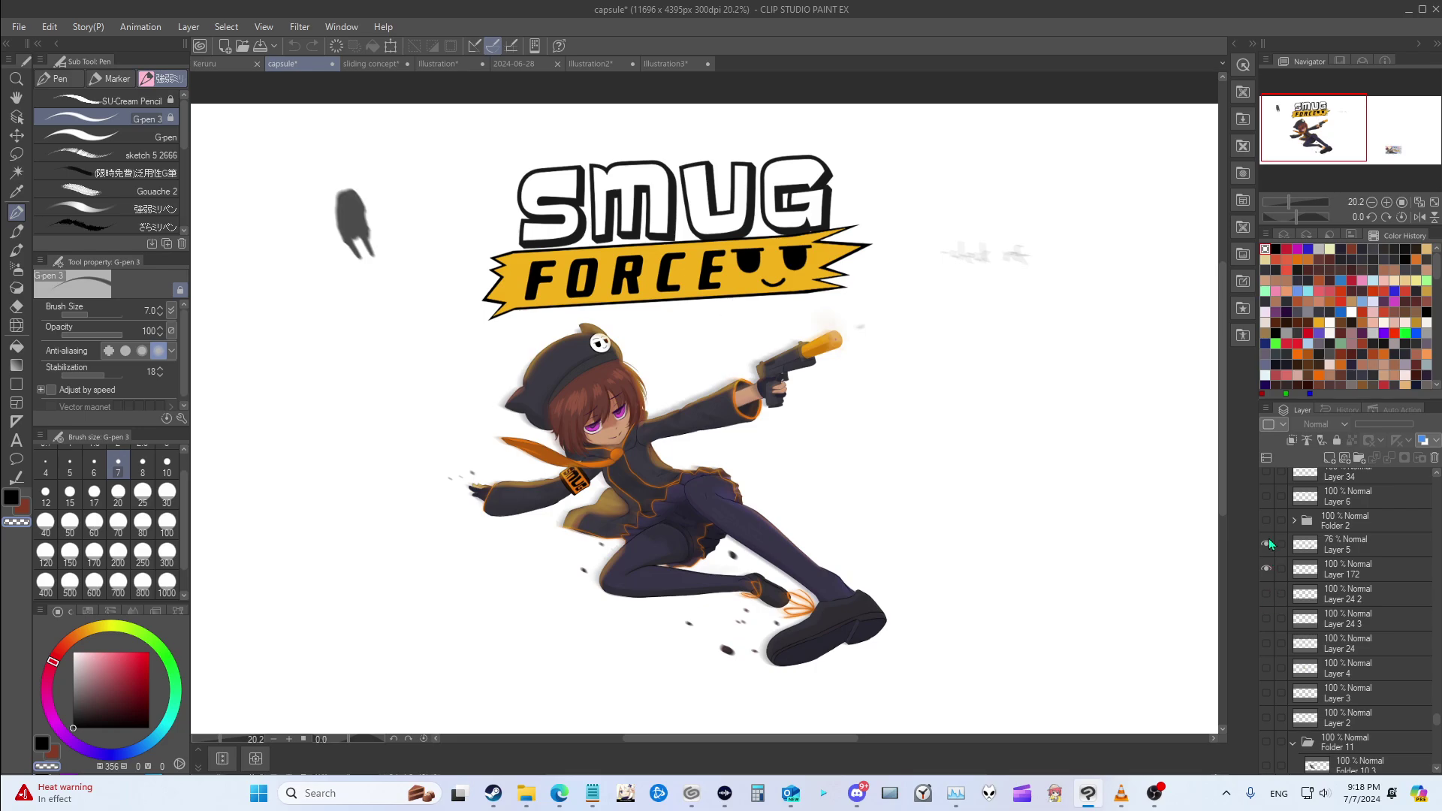
pyautogui.click(1266, 544)
pyautogui.click(1265, 519)
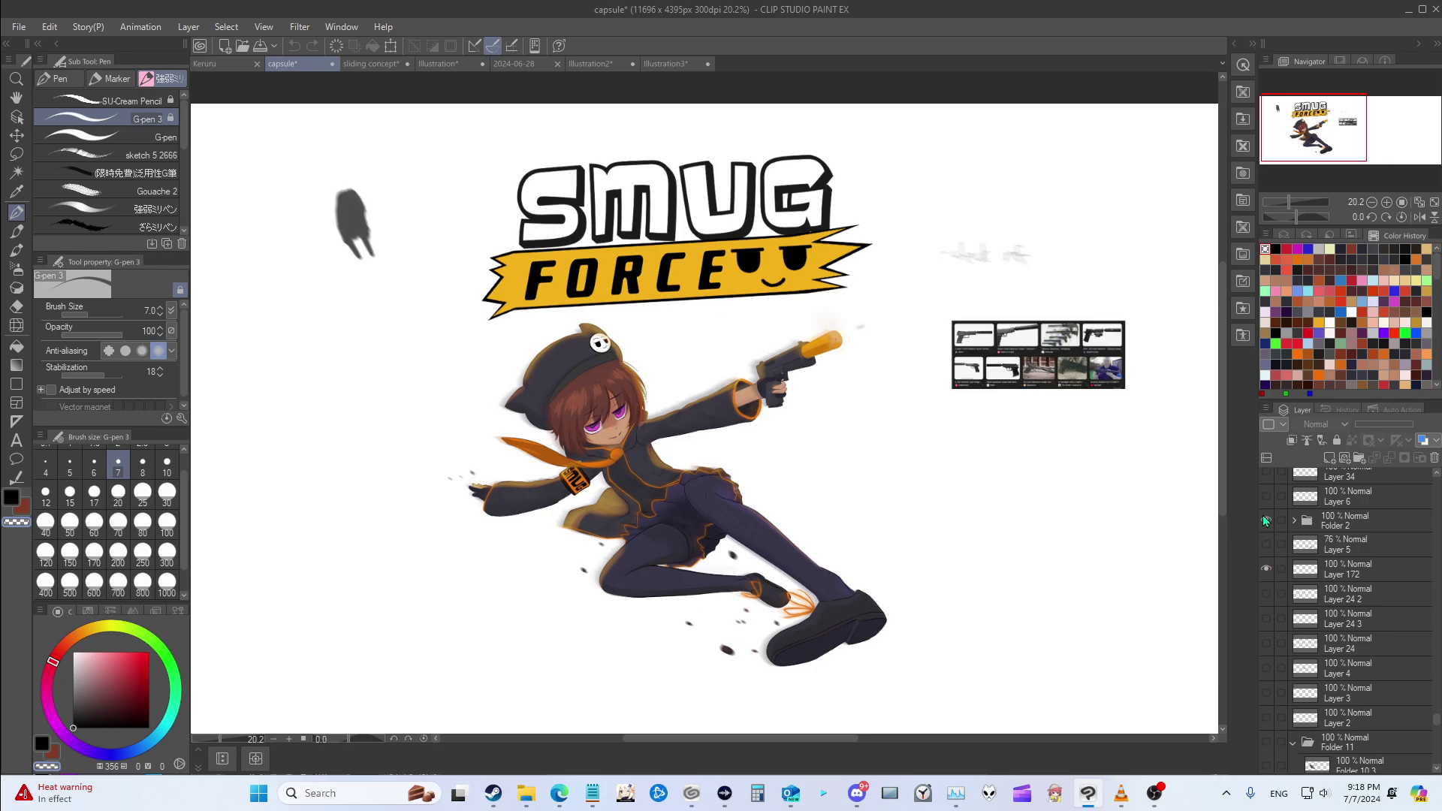
# Step: Examine the silenced pistol reference pictures and compare them with the character's painted gun and orange silencer
pyautogui.moveTo(828, 737); pyautogui.dragTo(876, 736)
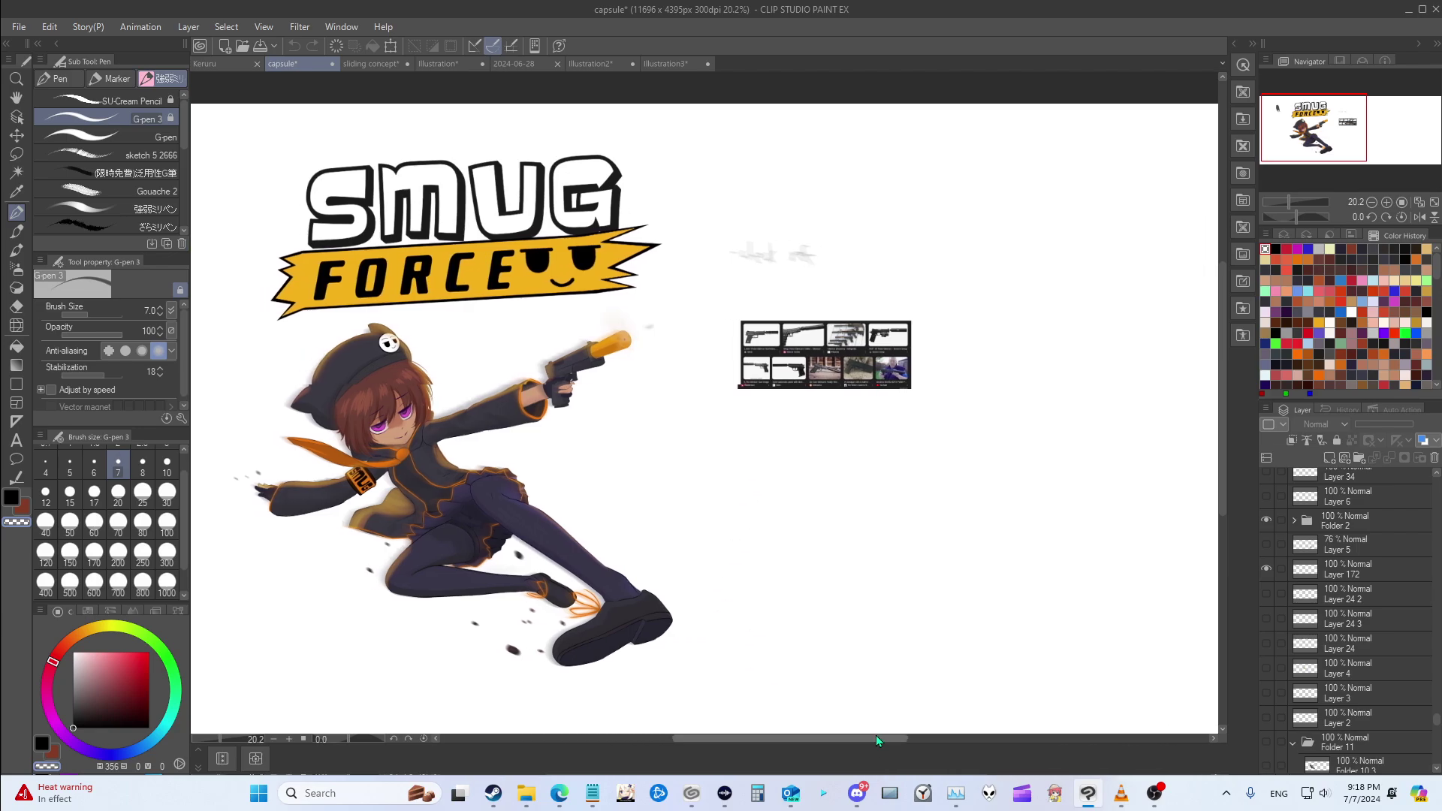
pyautogui.scroll(4, 765, 323)
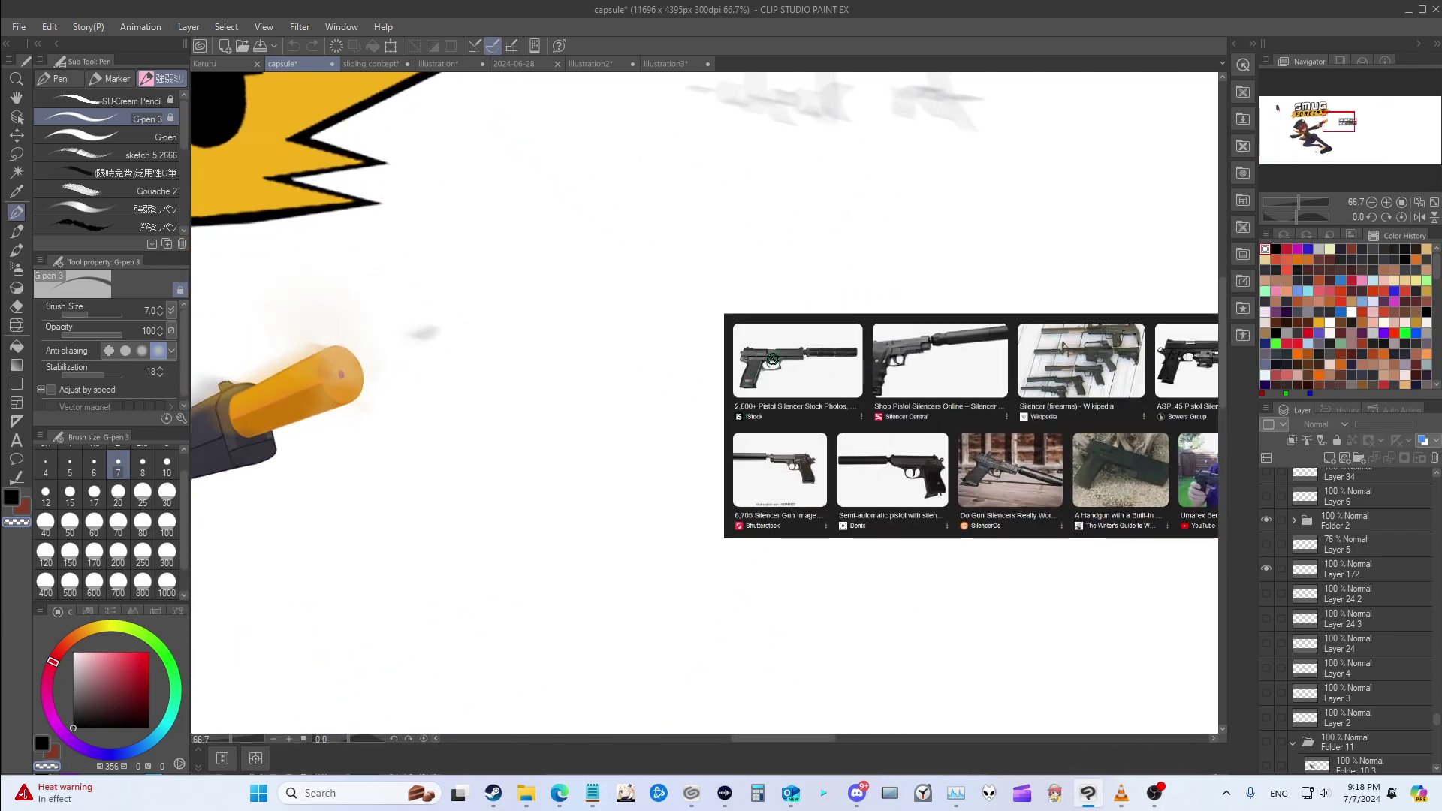
pyautogui.scroll(-4, 781, 368)
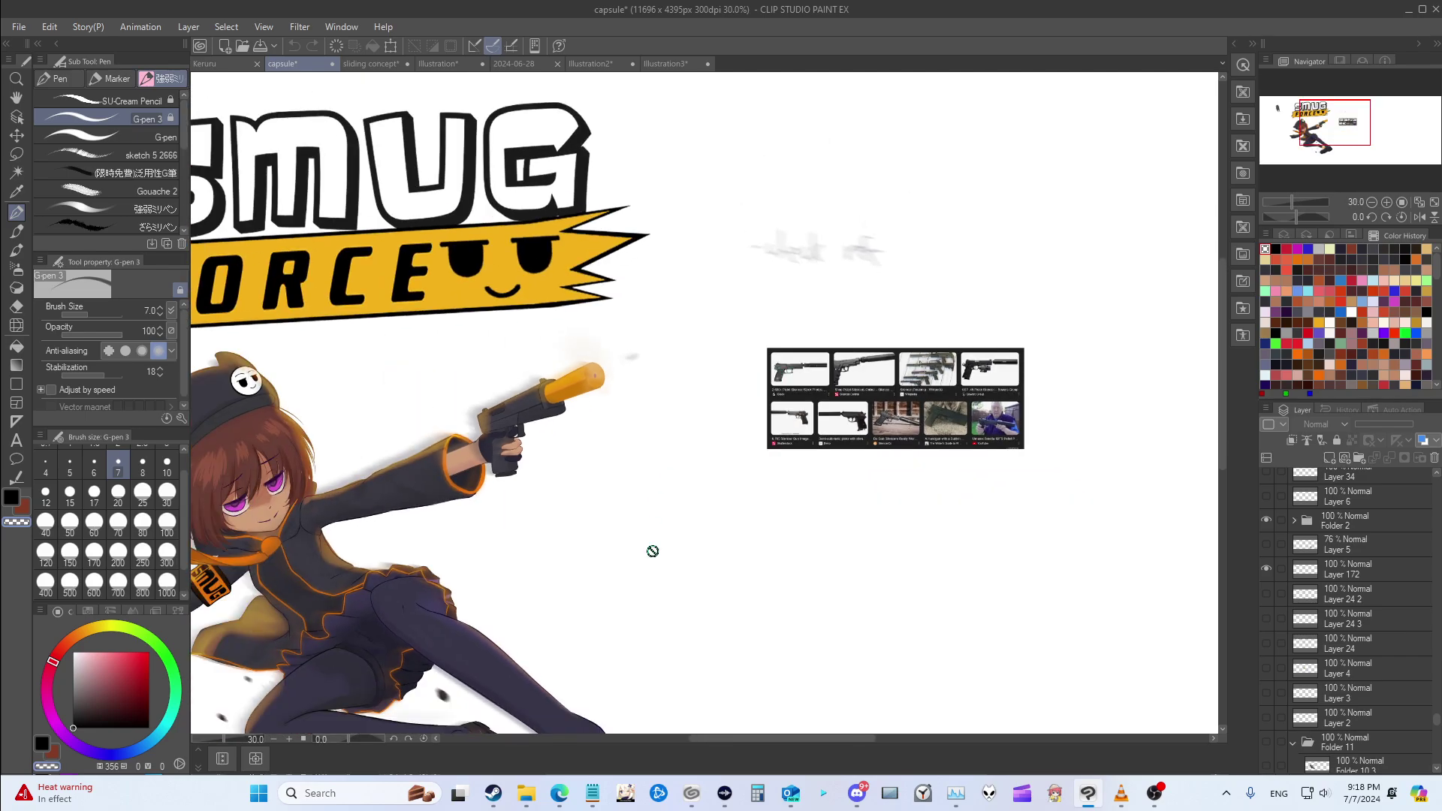
pyautogui.moveTo(804, 740); pyautogui.dragTo(755, 745)
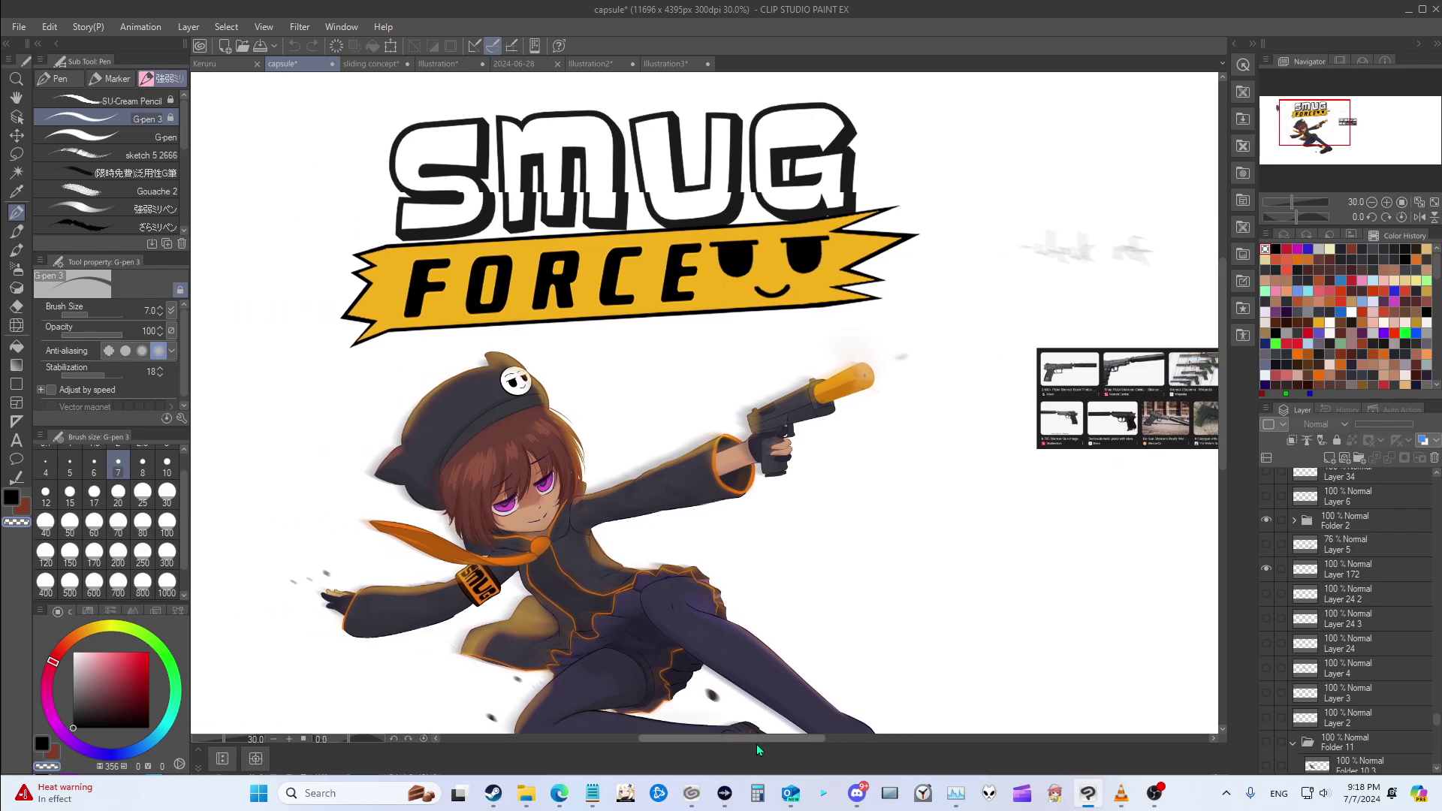
pyautogui.scroll(4, 852, 524)
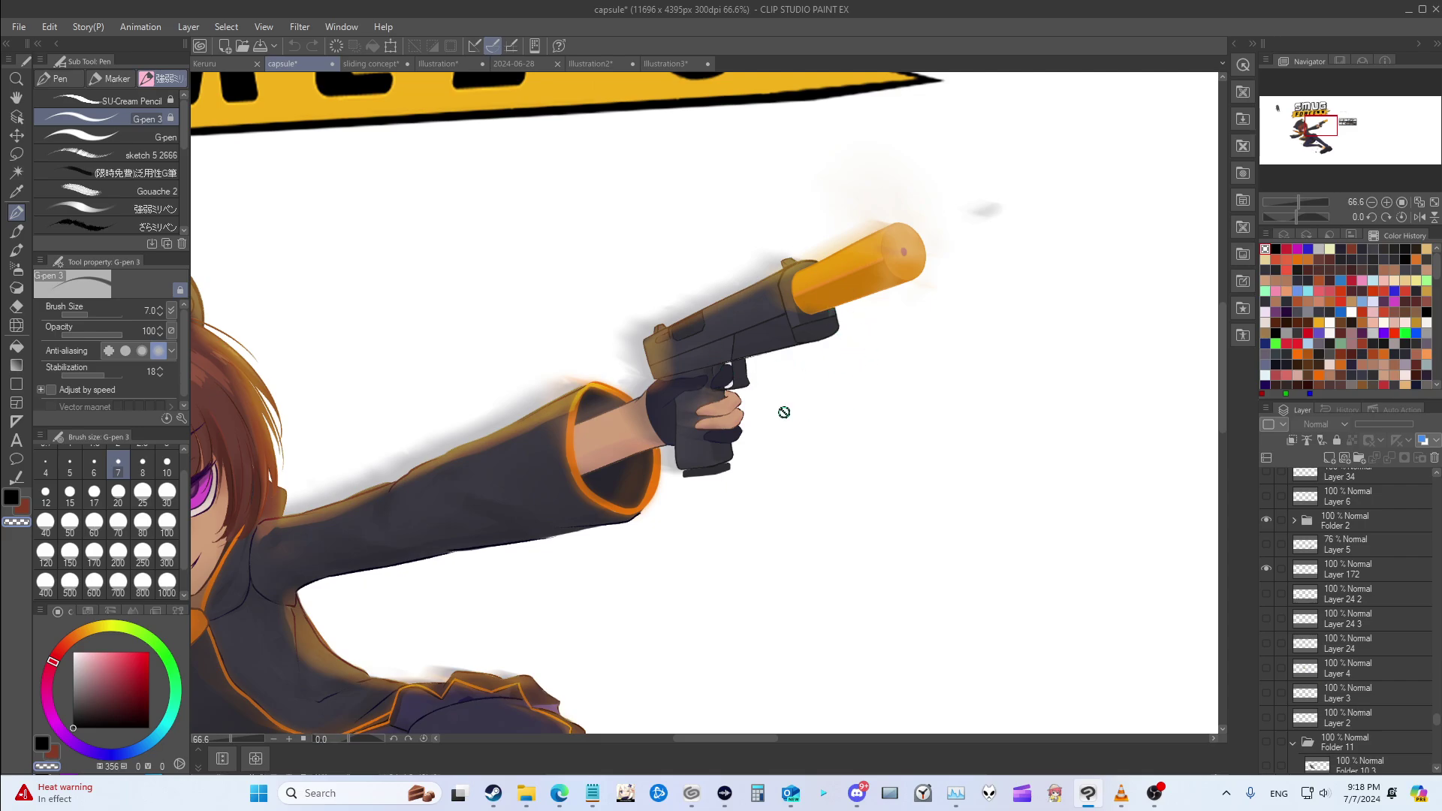
pyautogui.scroll(-3, 856, 364)
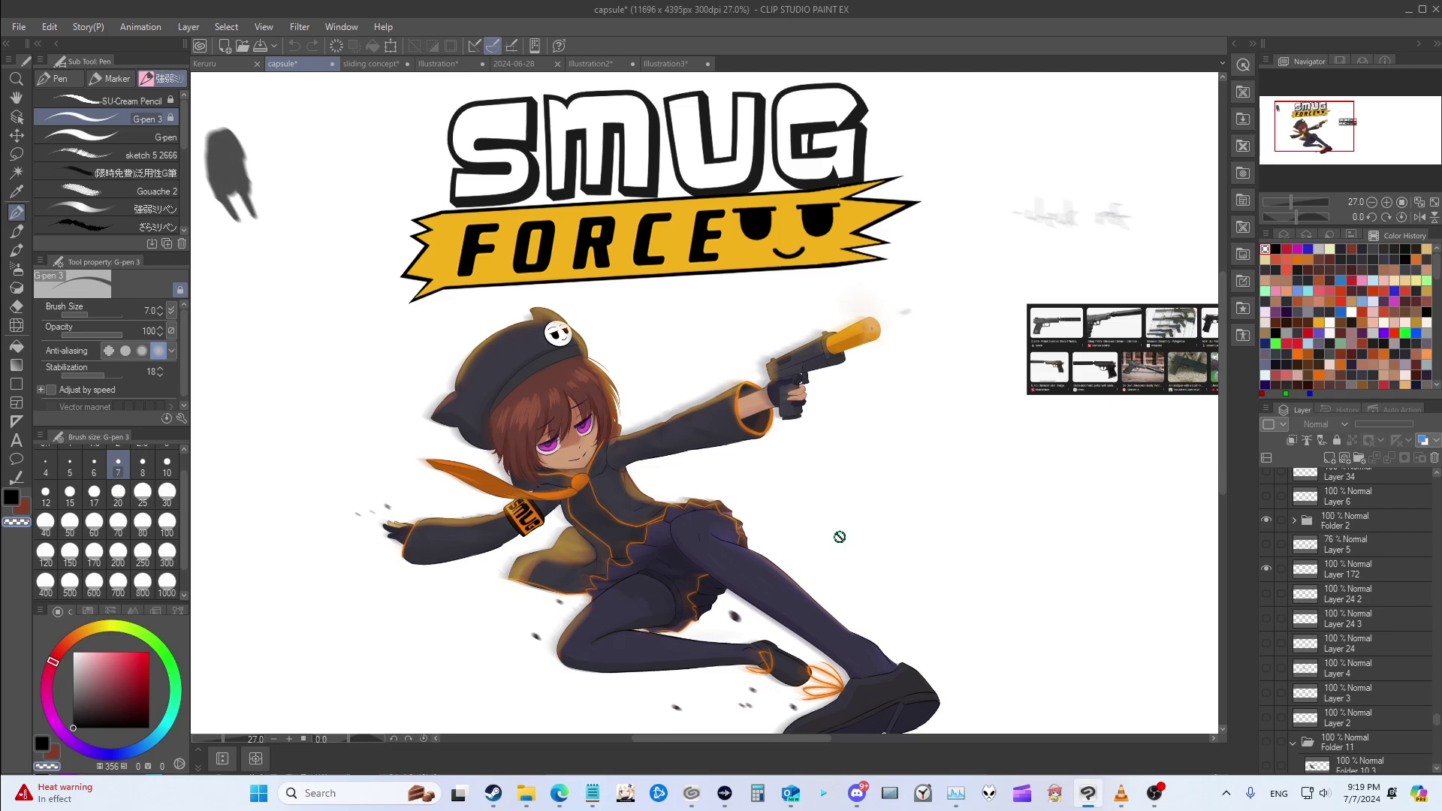
pyautogui.scroll(4, 888, 461)
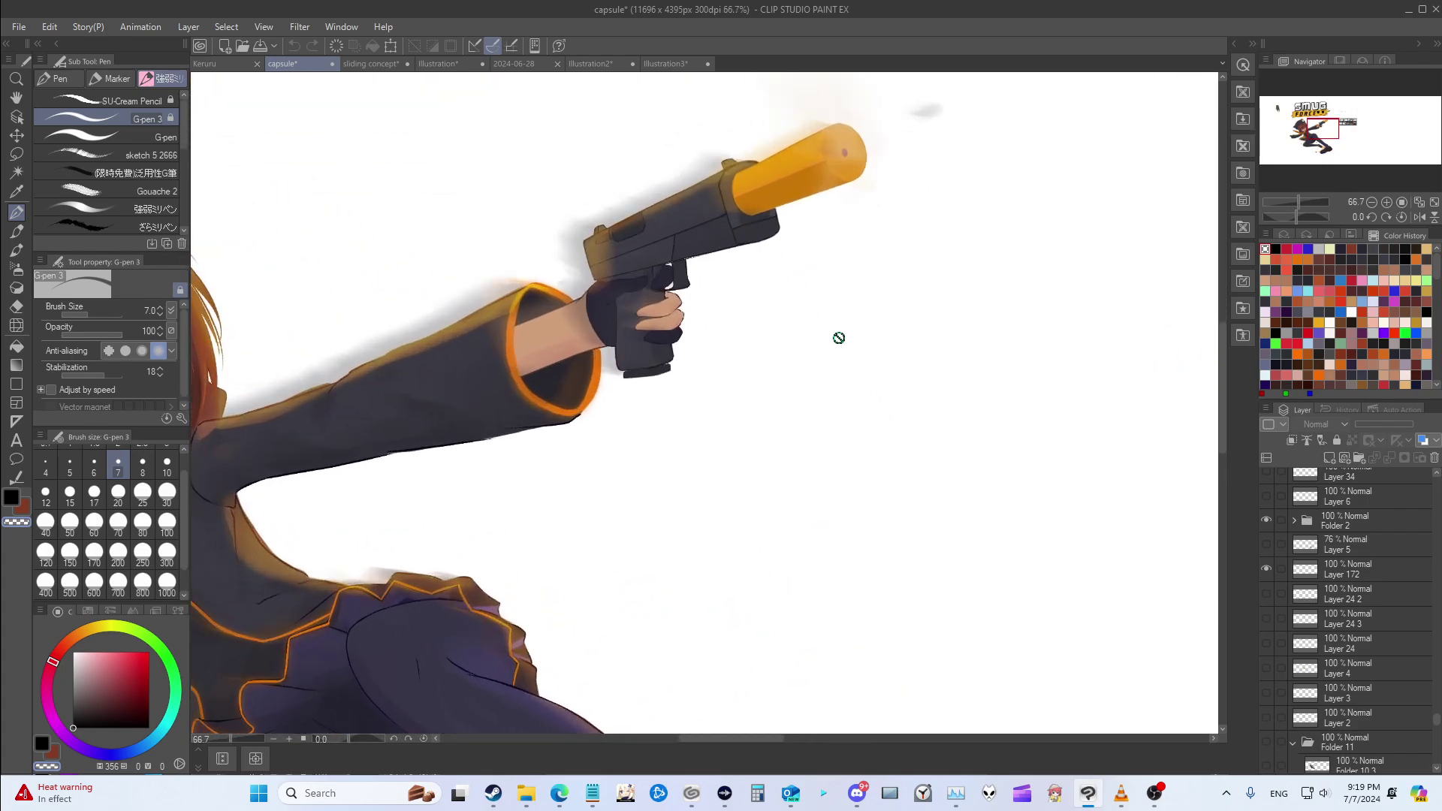
pyautogui.moveTo(768, 739); pyautogui.dragTo(785, 740)
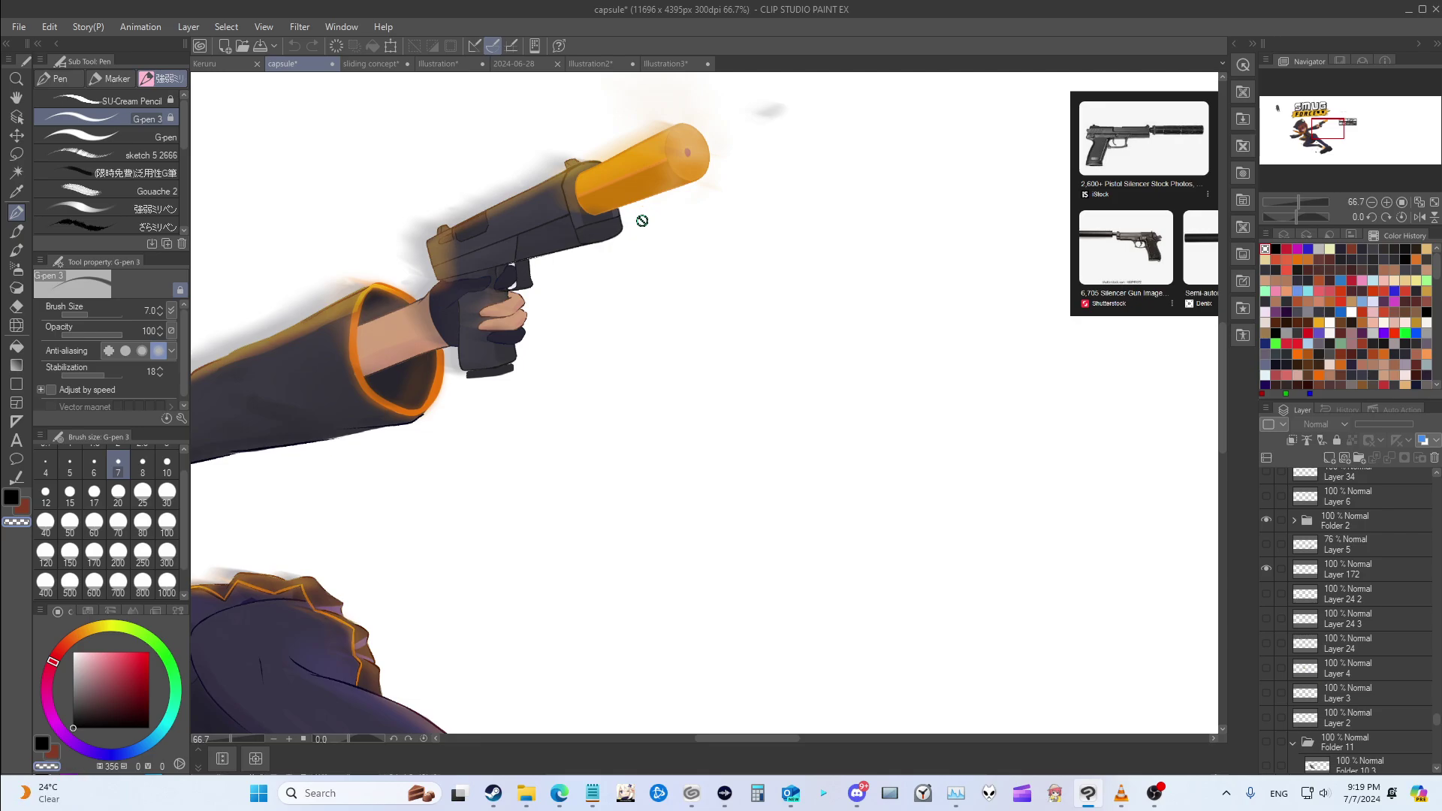
pyautogui.scroll(-2, 1005, 348)
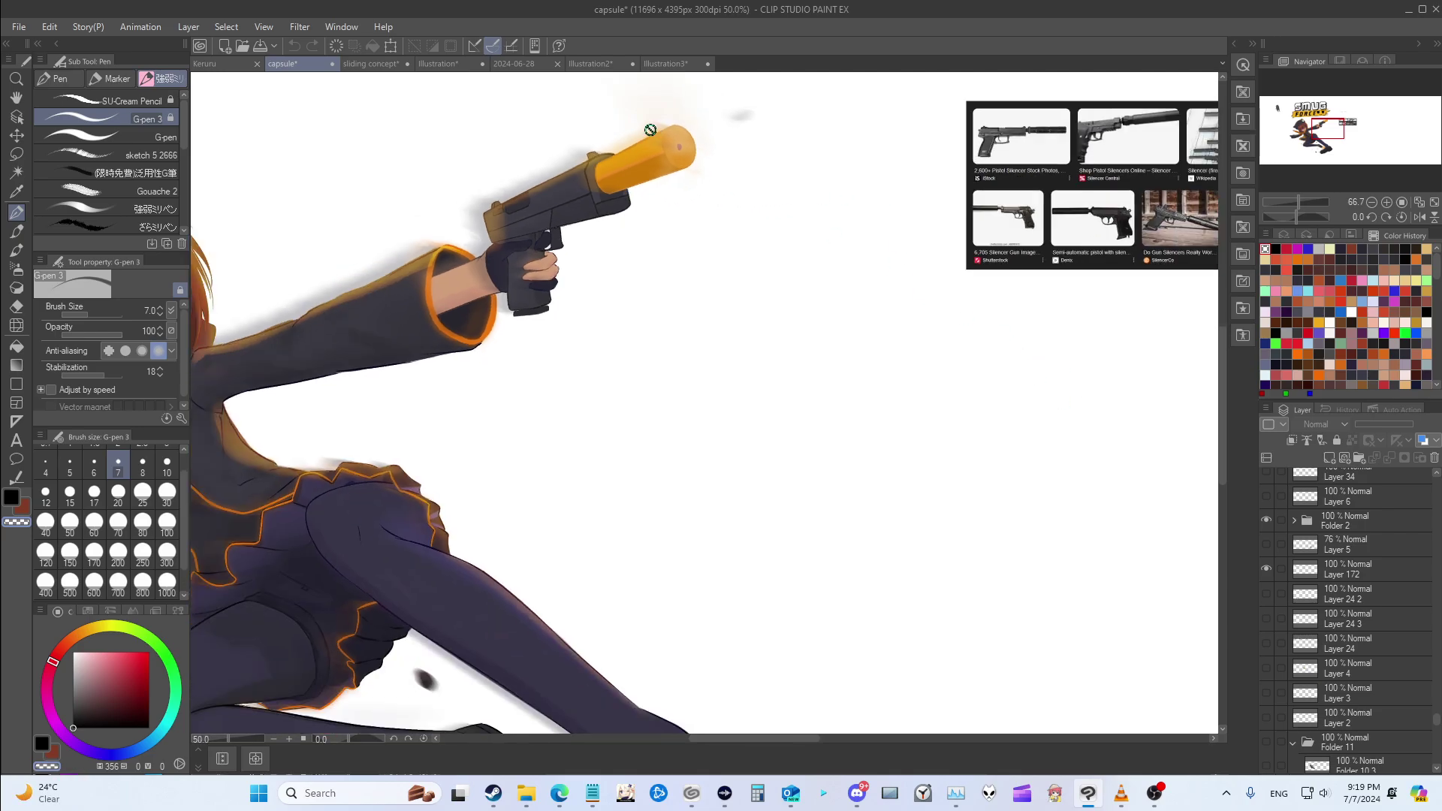
pyautogui.scroll(3, 1221, 436)
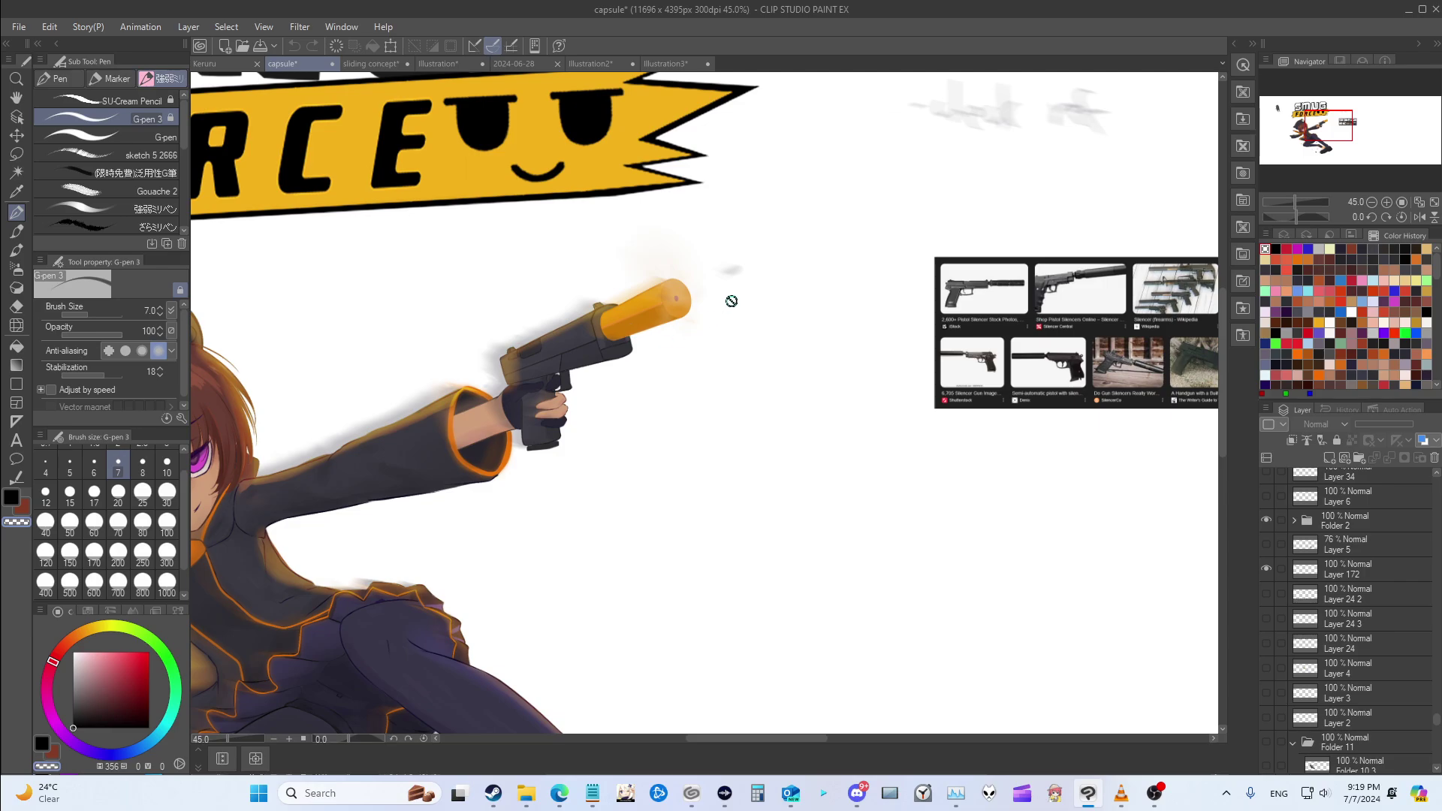
# Step: Hide Layer 172 and Folder 2, and show Layers 5 and 6
pyautogui.click(1267, 544)
pyautogui.click(1267, 545)
pyautogui.click(1267, 544)
pyautogui.click(1267, 545)
pyautogui.click(1267, 544)
pyautogui.click(1267, 519)
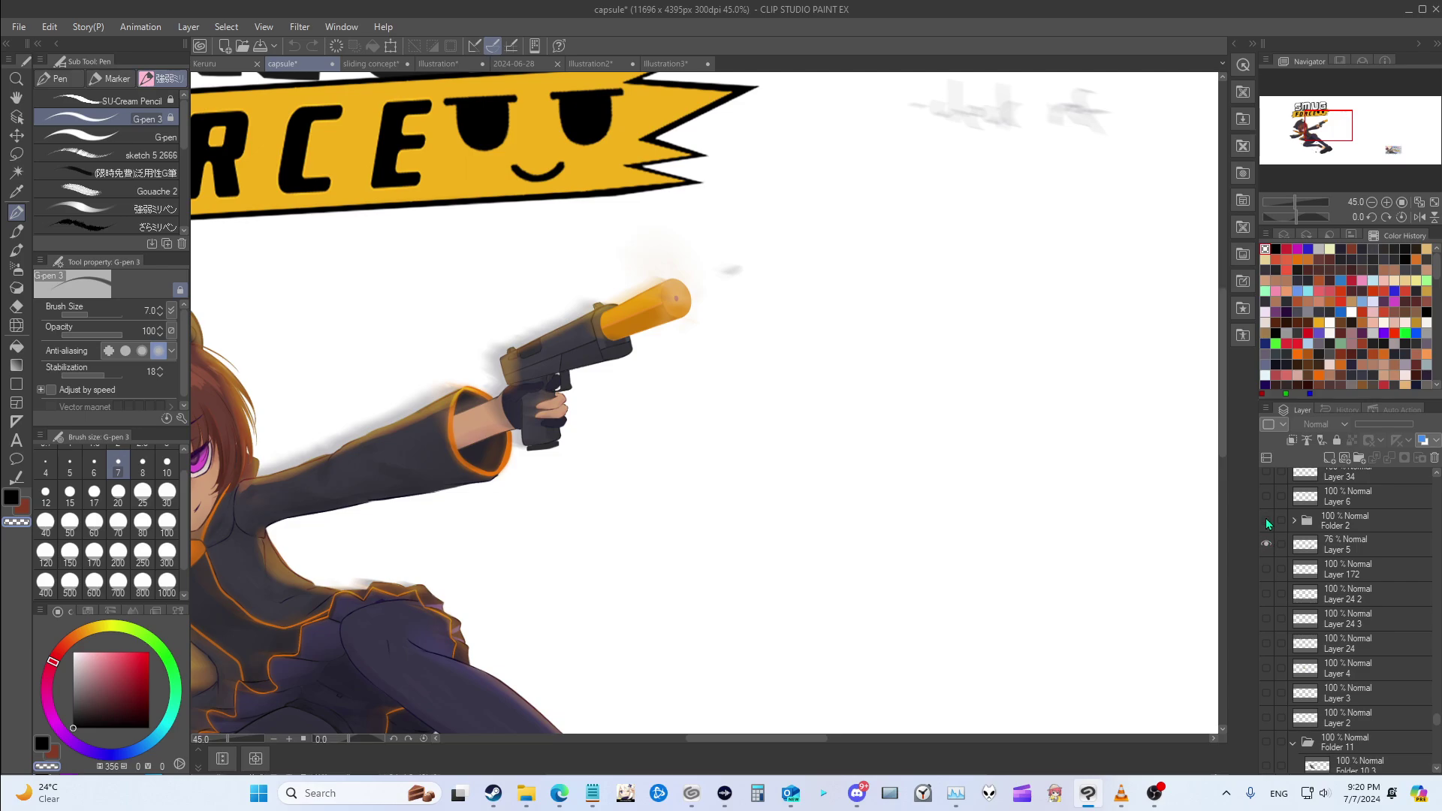
pyautogui.click(1267, 521)
pyautogui.click(1266, 520)
pyautogui.click(1267, 496)
# Step: Compare the small Layer 6 line sketch with the painted gun arm, and hide Layers 5 and 6
pyautogui.scroll(-2, 667, 450)
pyautogui.scroll(2, 632, 495)
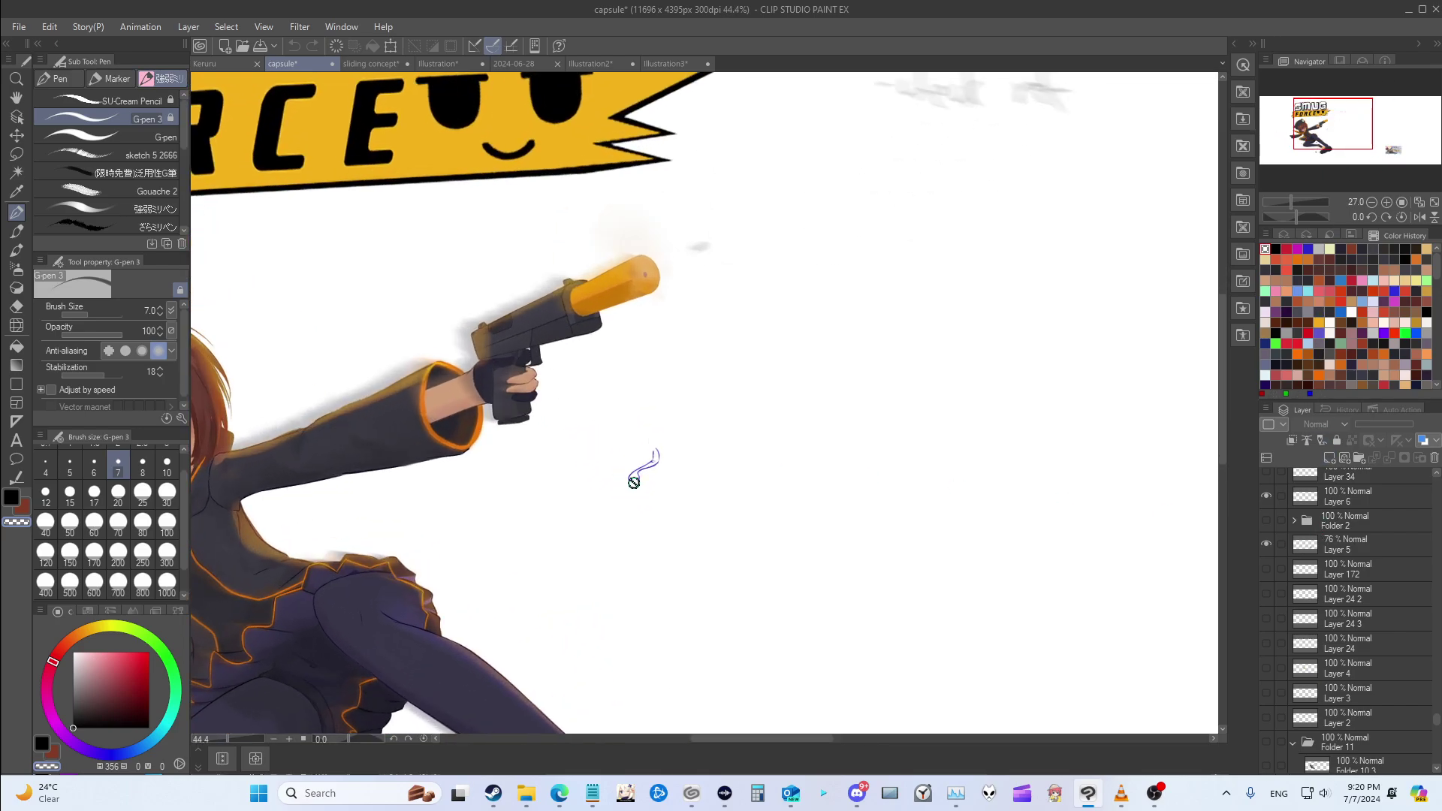
pyautogui.moveTo(785, 744); pyautogui.dragTo(749, 742)
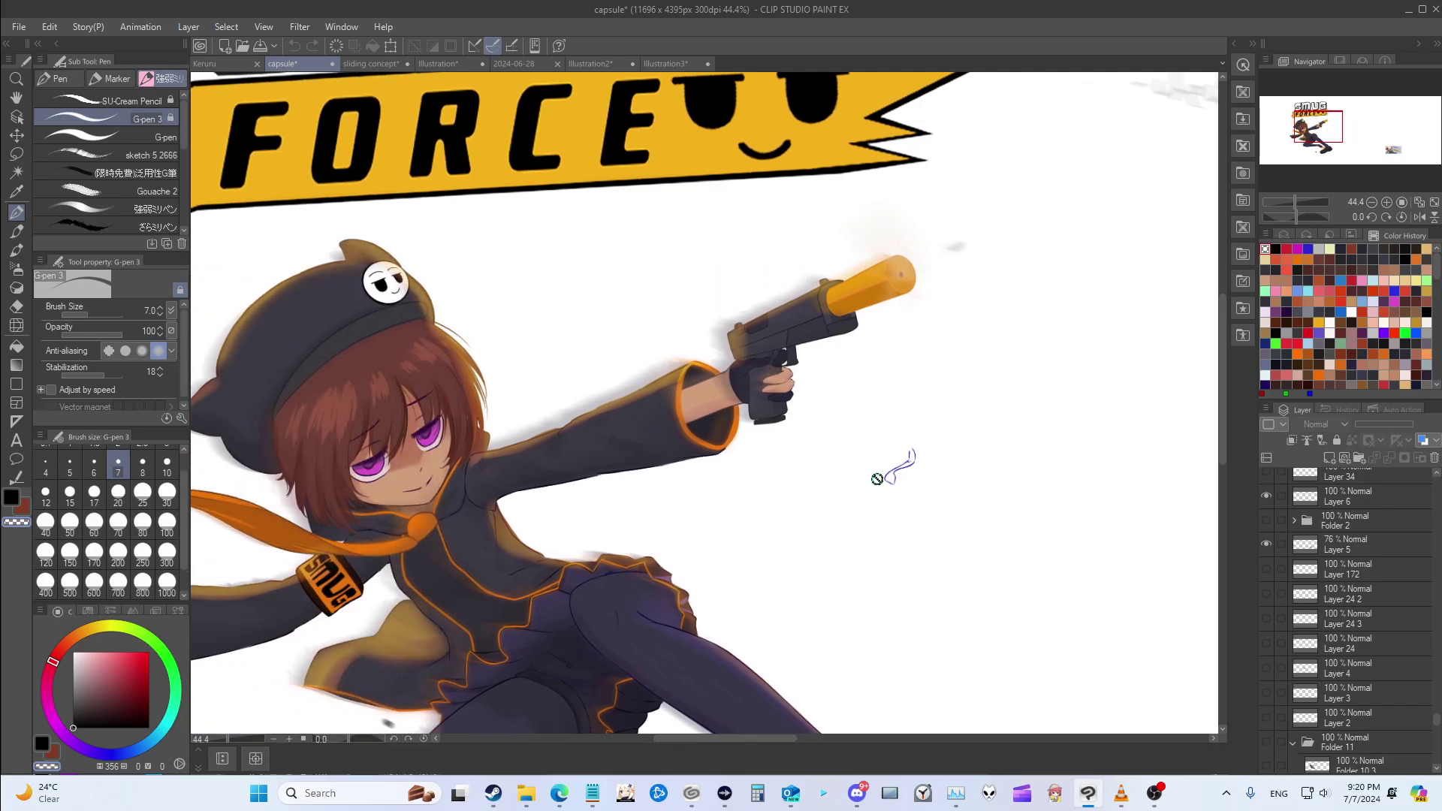
pyautogui.hscroll(-3, 758, 739)
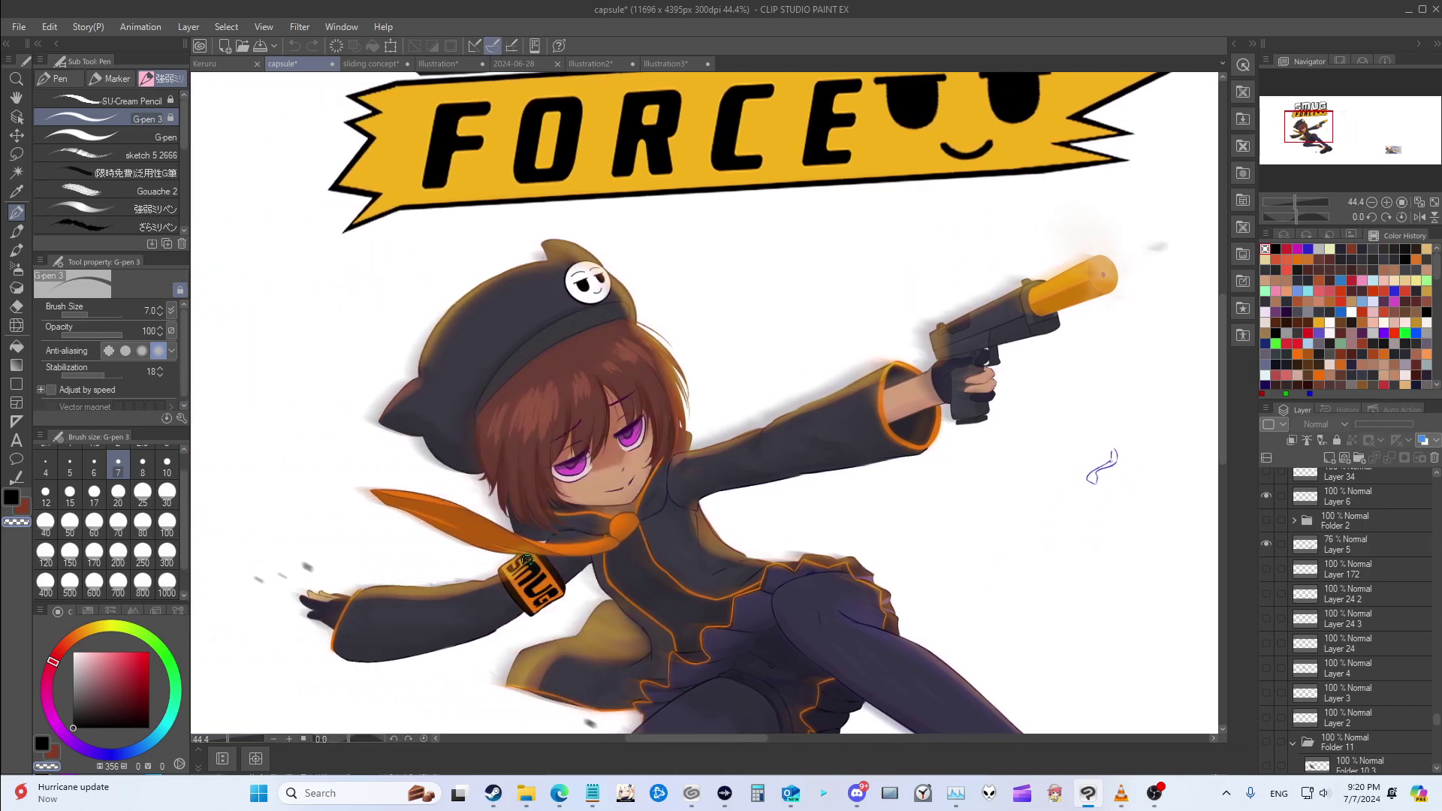
pyautogui.moveTo(732, 740); pyautogui.dragTo(750, 738)
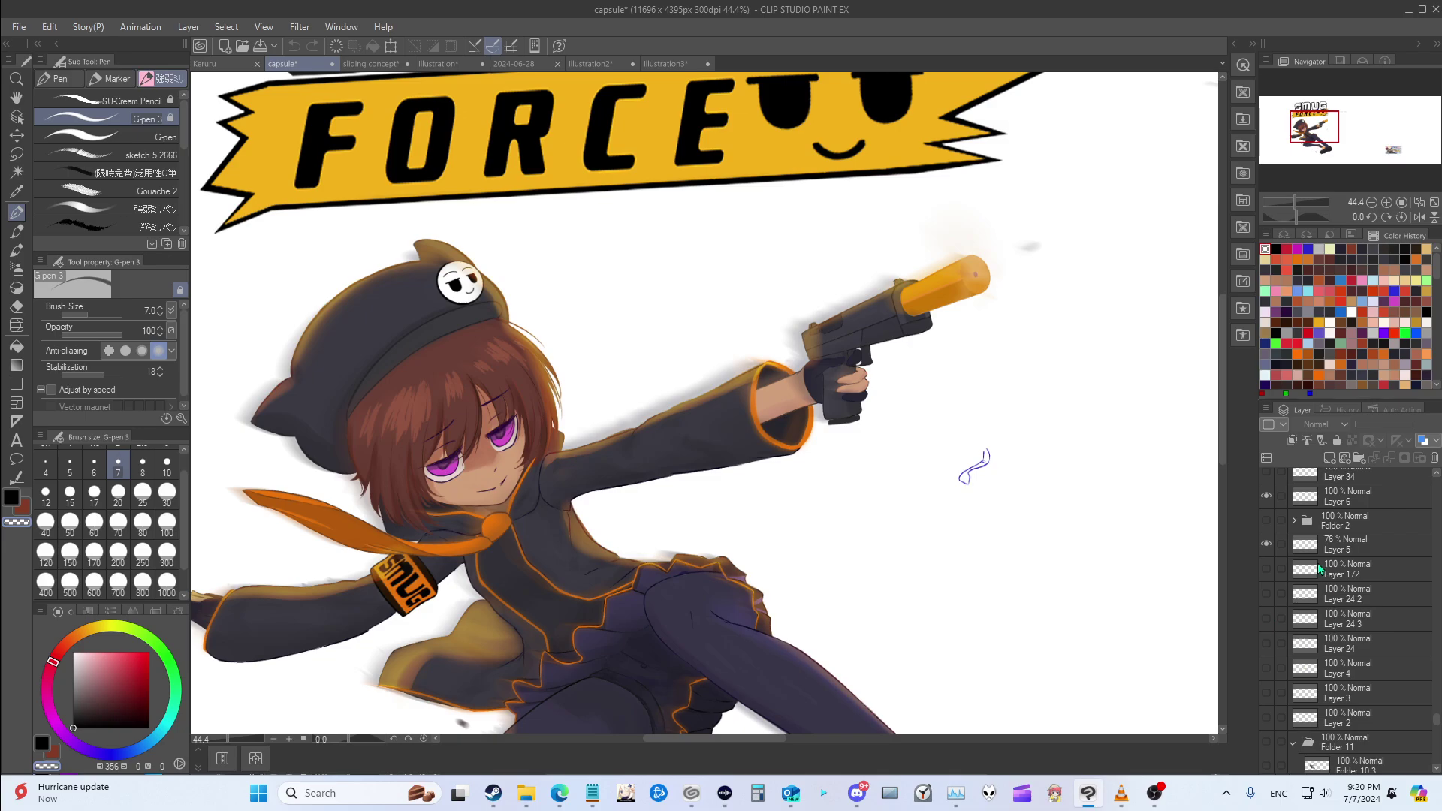
pyautogui.scroll(3, 1318, 568)
pyautogui.click(1266, 579)
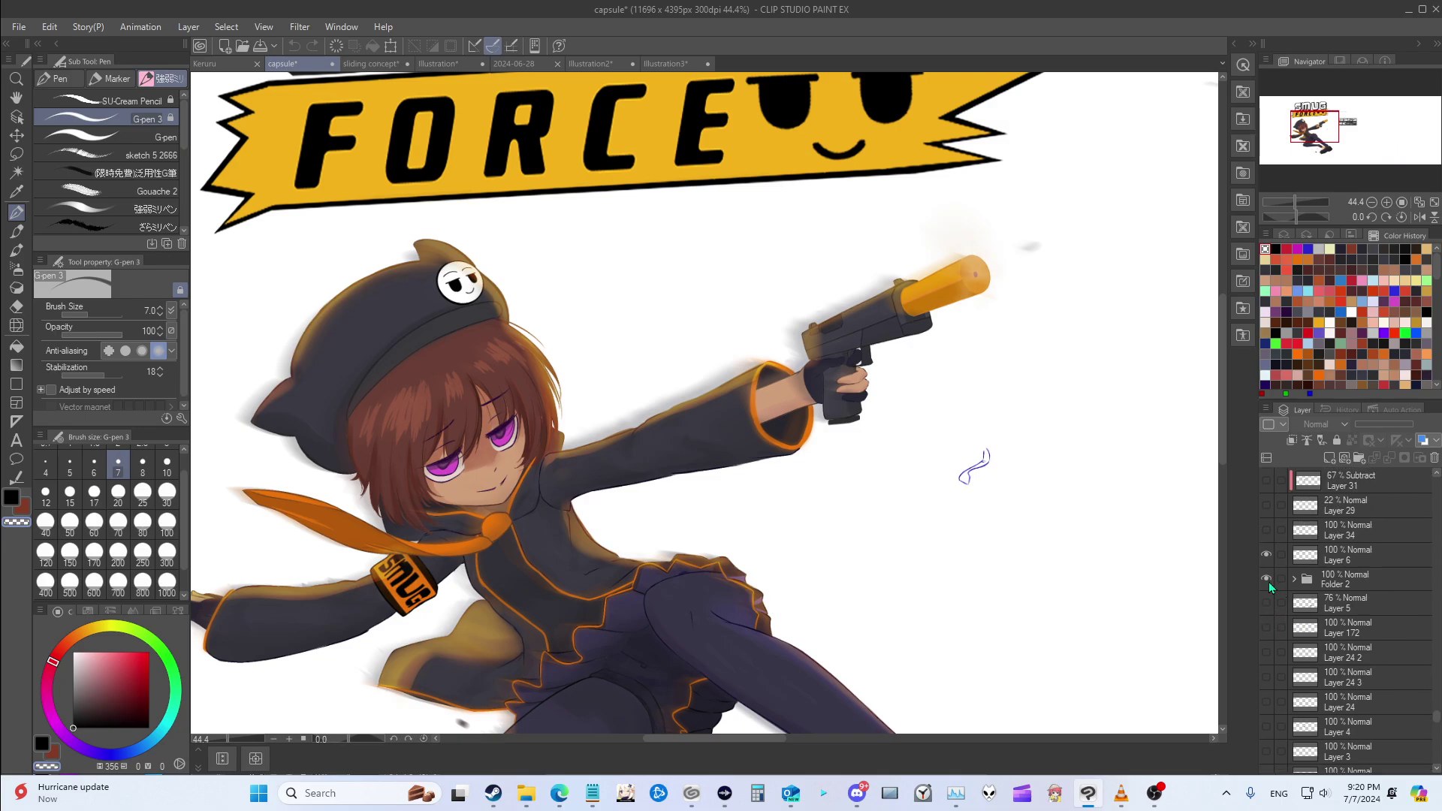
pyautogui.click(1267, 577)
pyautogui.scroll(2, 1265, 557)
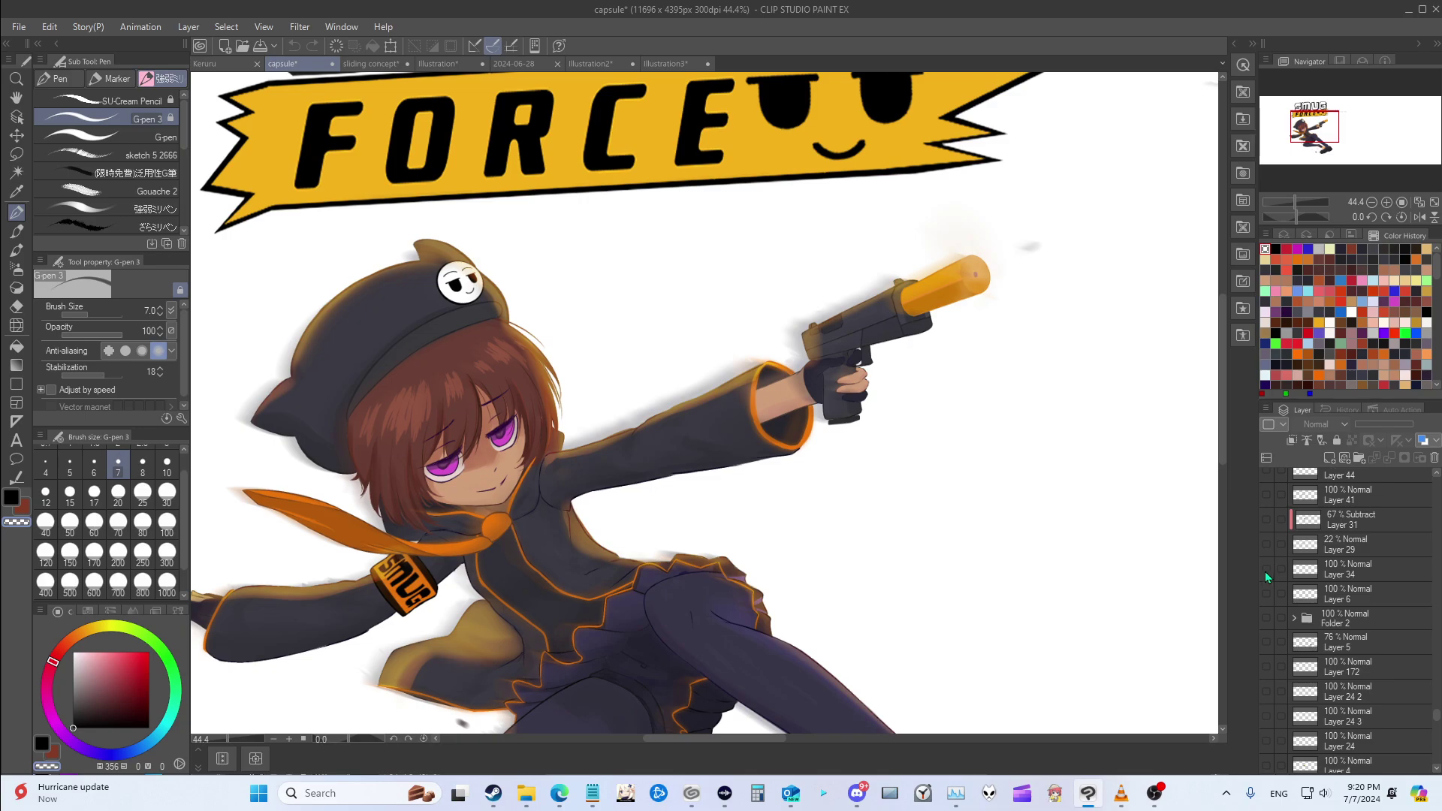
# Step: Show Folder 2, expand its contents and make it the active folder
pyautogui.click(1266, 617)
pyautogui.click(1296, 617)
pyautogui.click(1353, 619)
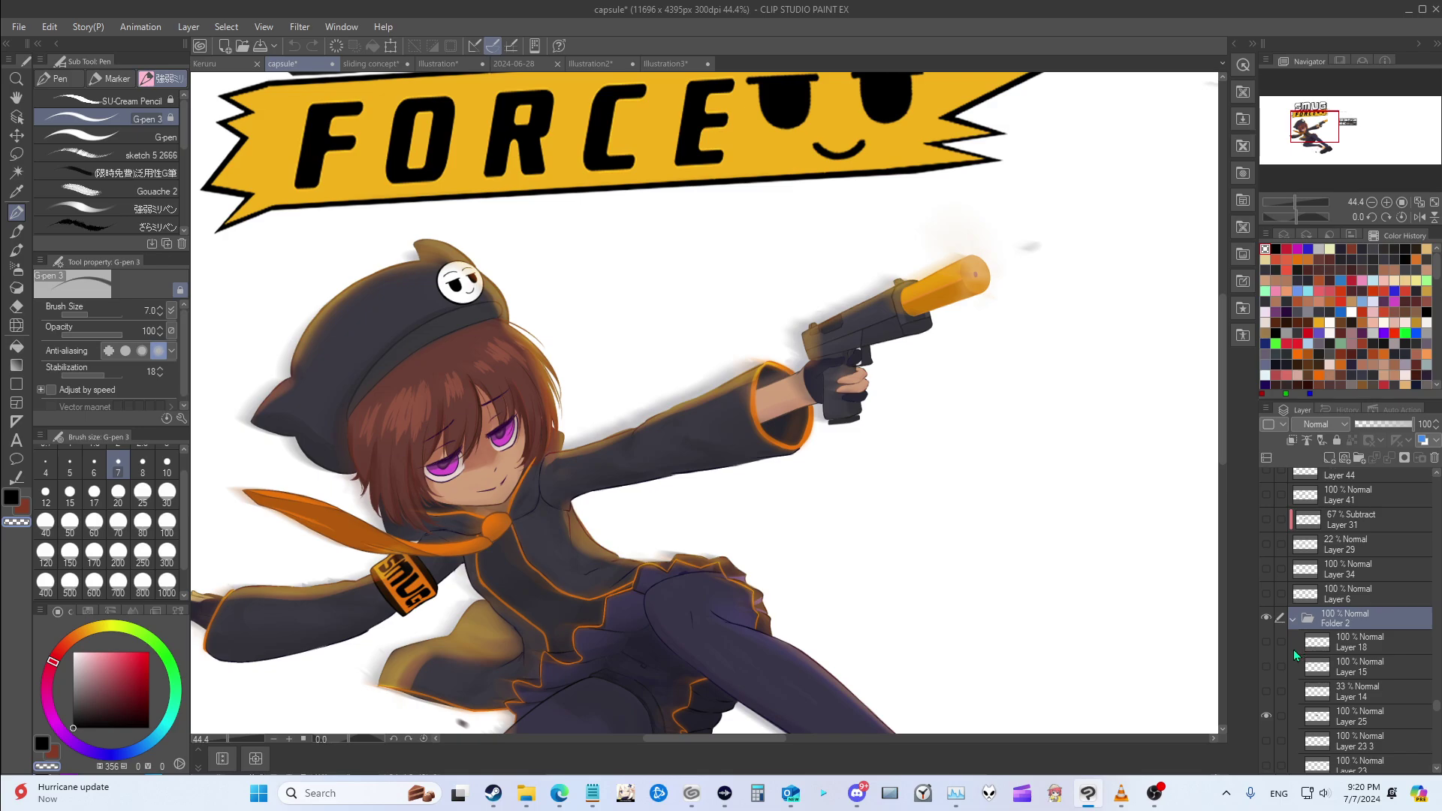
pyautogui.hotkey('ctrl', 'shift', 't')
pyautogui.scroll(-5, 1095, 575)
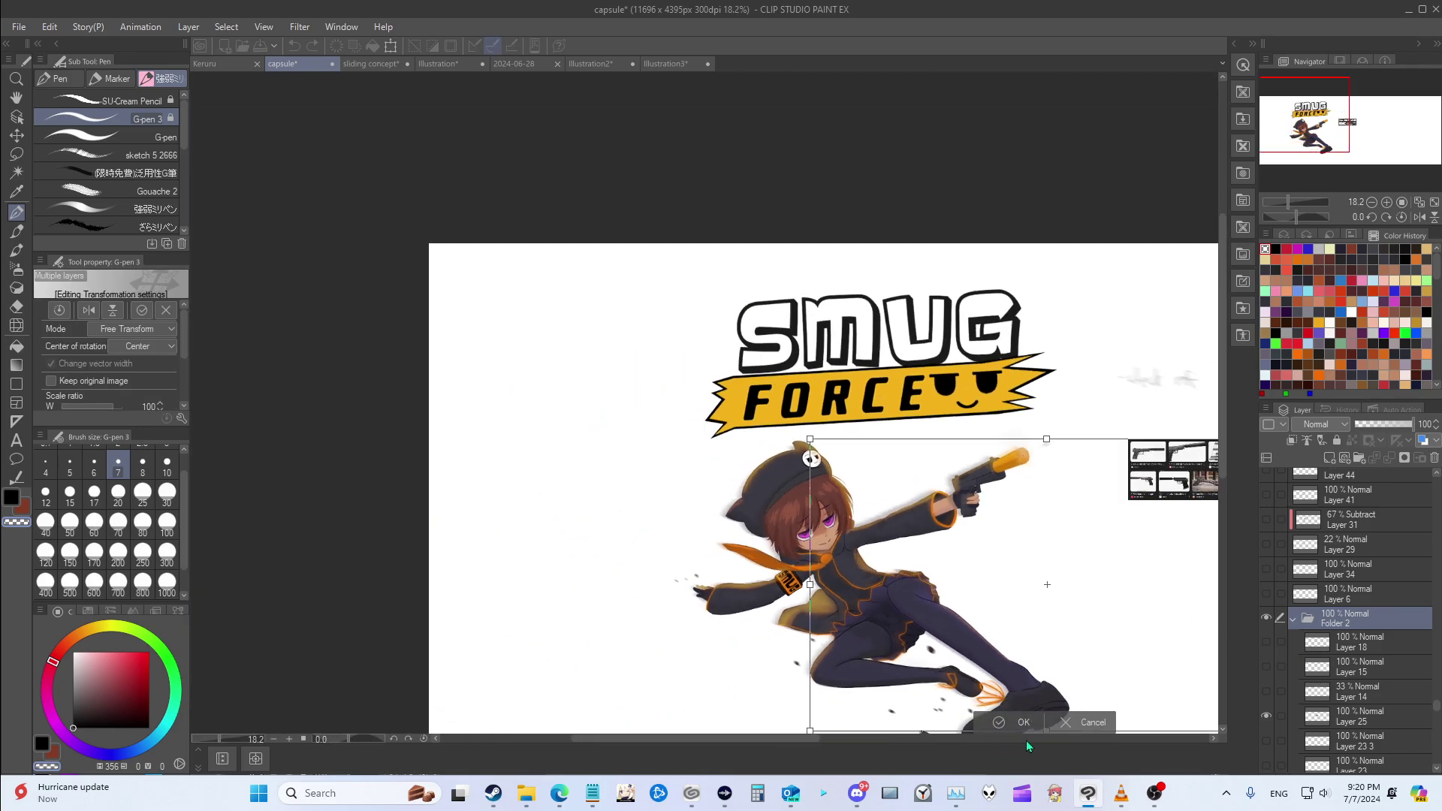
pyautogui.click(1091, 723)
# Step: Show the hidden sketch layers inside Folder 2: Layers 18, 15, 14, 23 3, 23, 16, 20, 17 and 11
pyautogui.click(1269, 642)
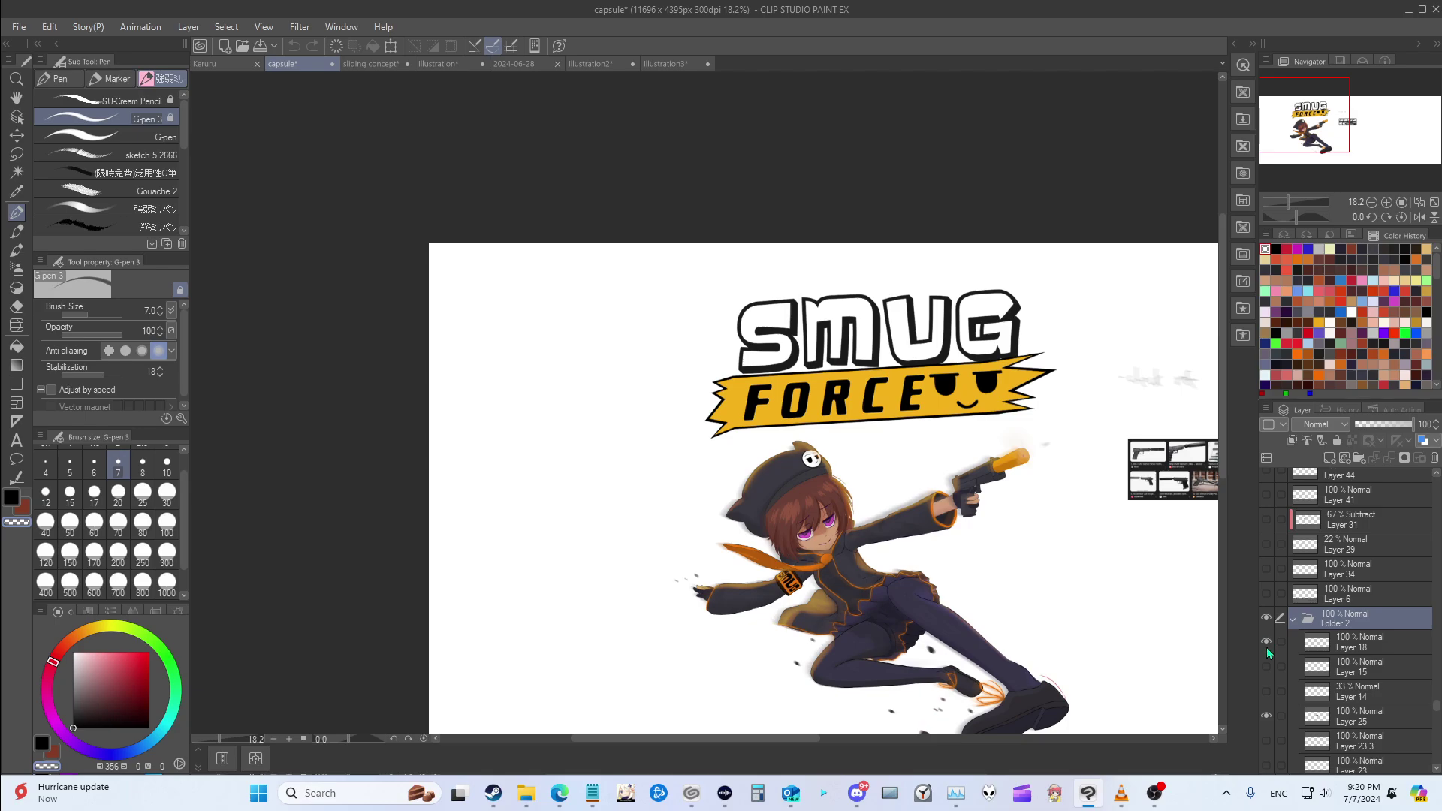
pyautogui.click(1267, 667)
pyautogui.click(1267, 691)
pyautogui.click(1268, 739)
pyautogui.scroll(-2, 1269, 747)
pyautogui.click(1268, 711)
pyautogui.click(1268, 729)
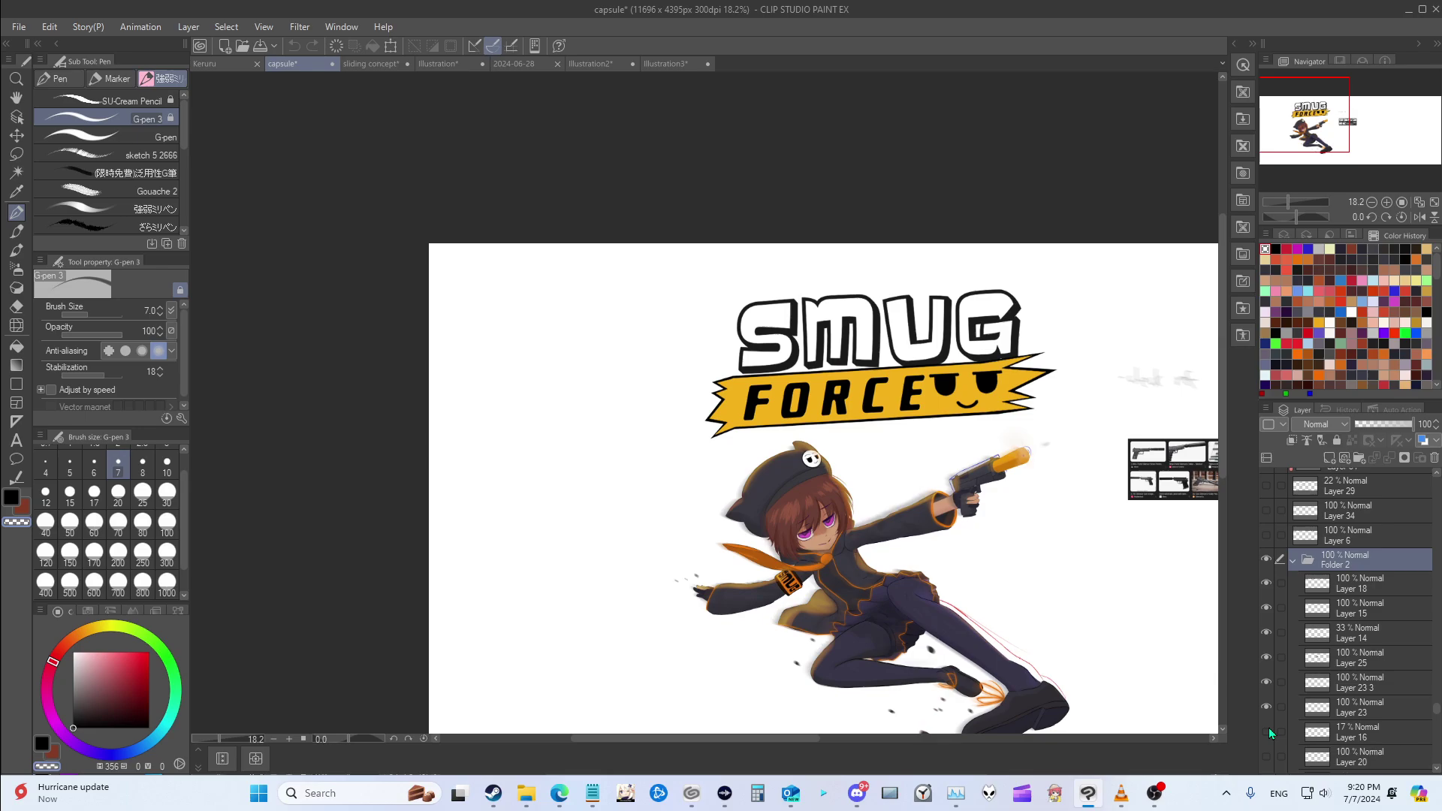
pyautogui.scroll(-2, 1269, 728)
pyautogui.click(1266, 698)
pyautogui.click(1267, 722)
pyautogui.click(1268, 748)
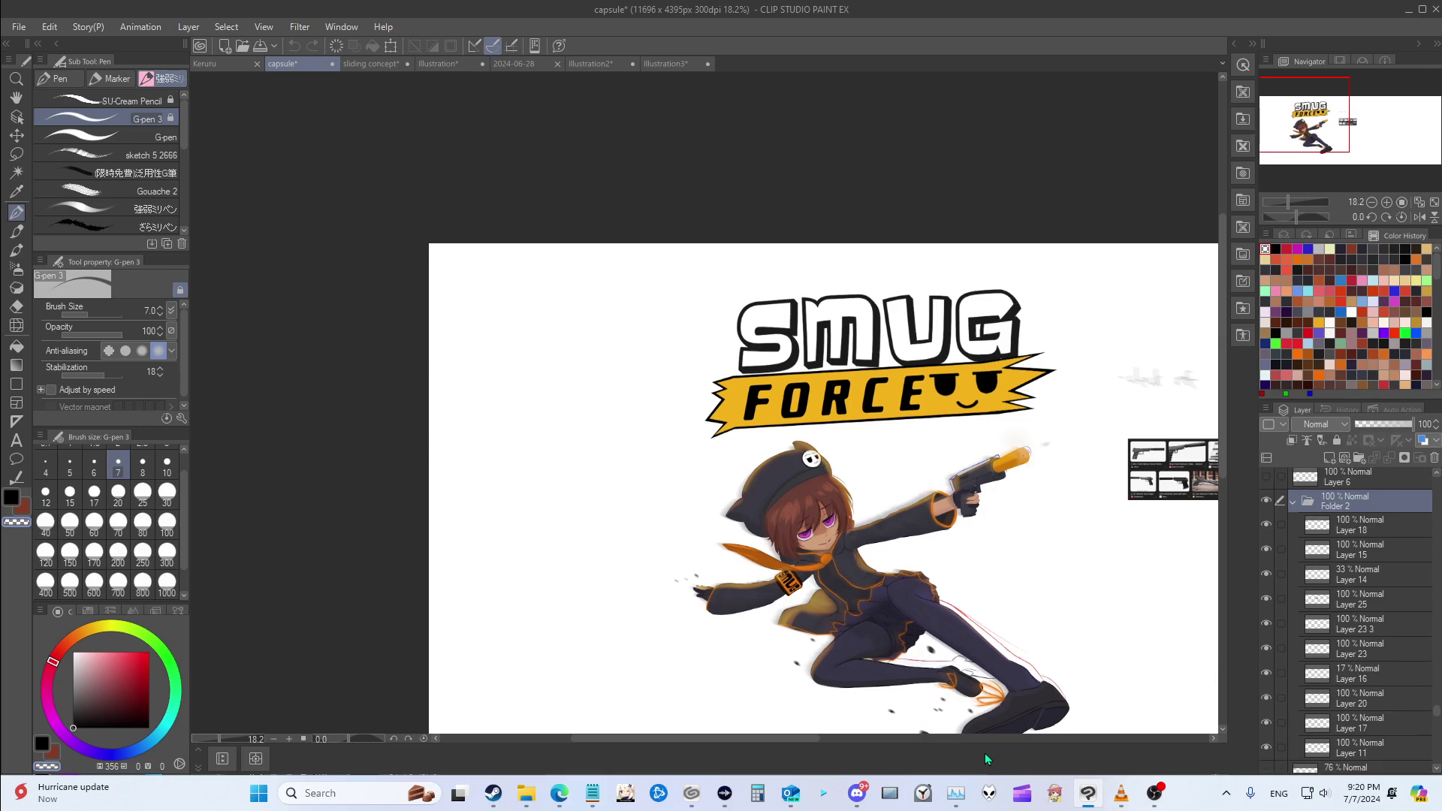
pyautogui.moveTo(765, 740); pyautogui.dragTo(843, 736)
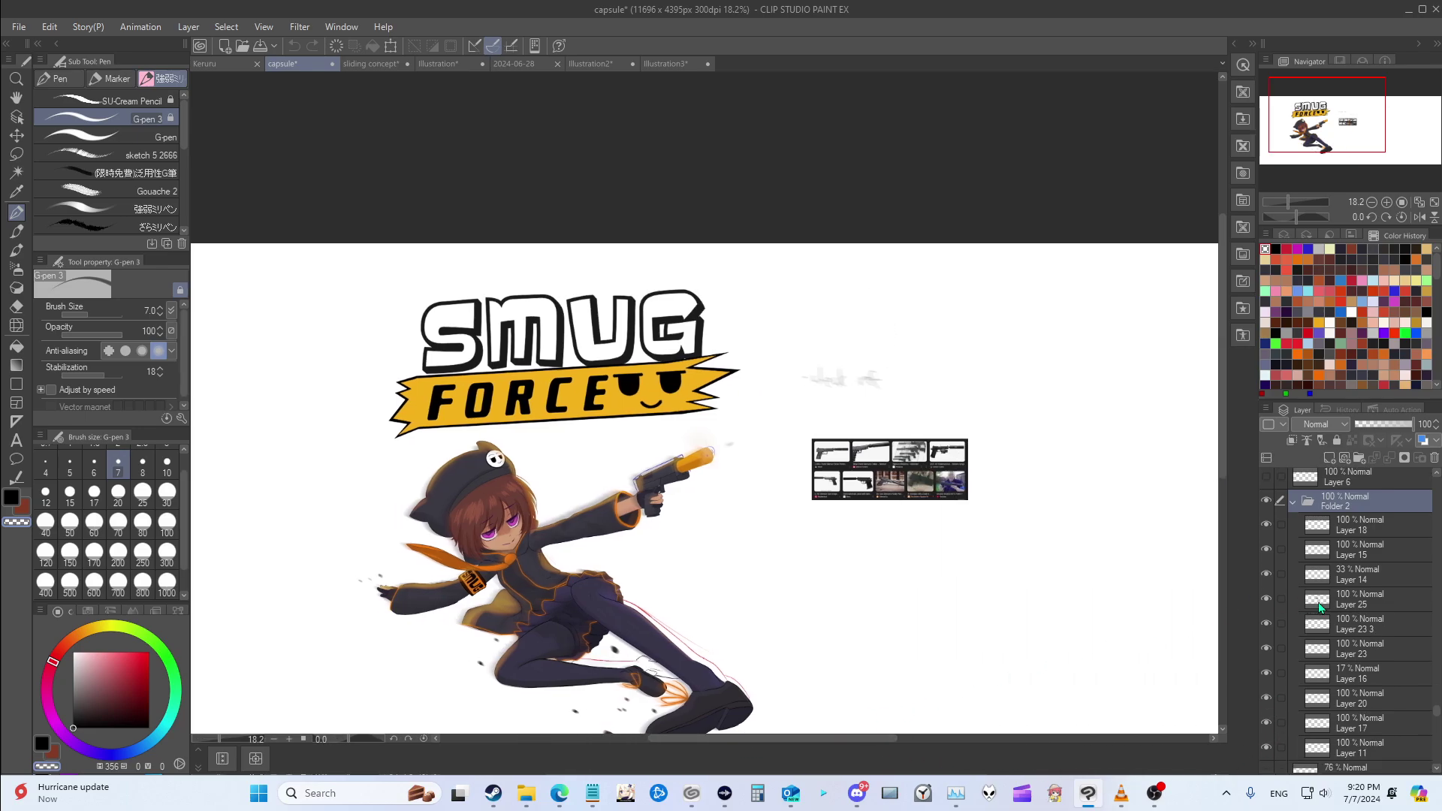
pyautogui.click(1344, 748)
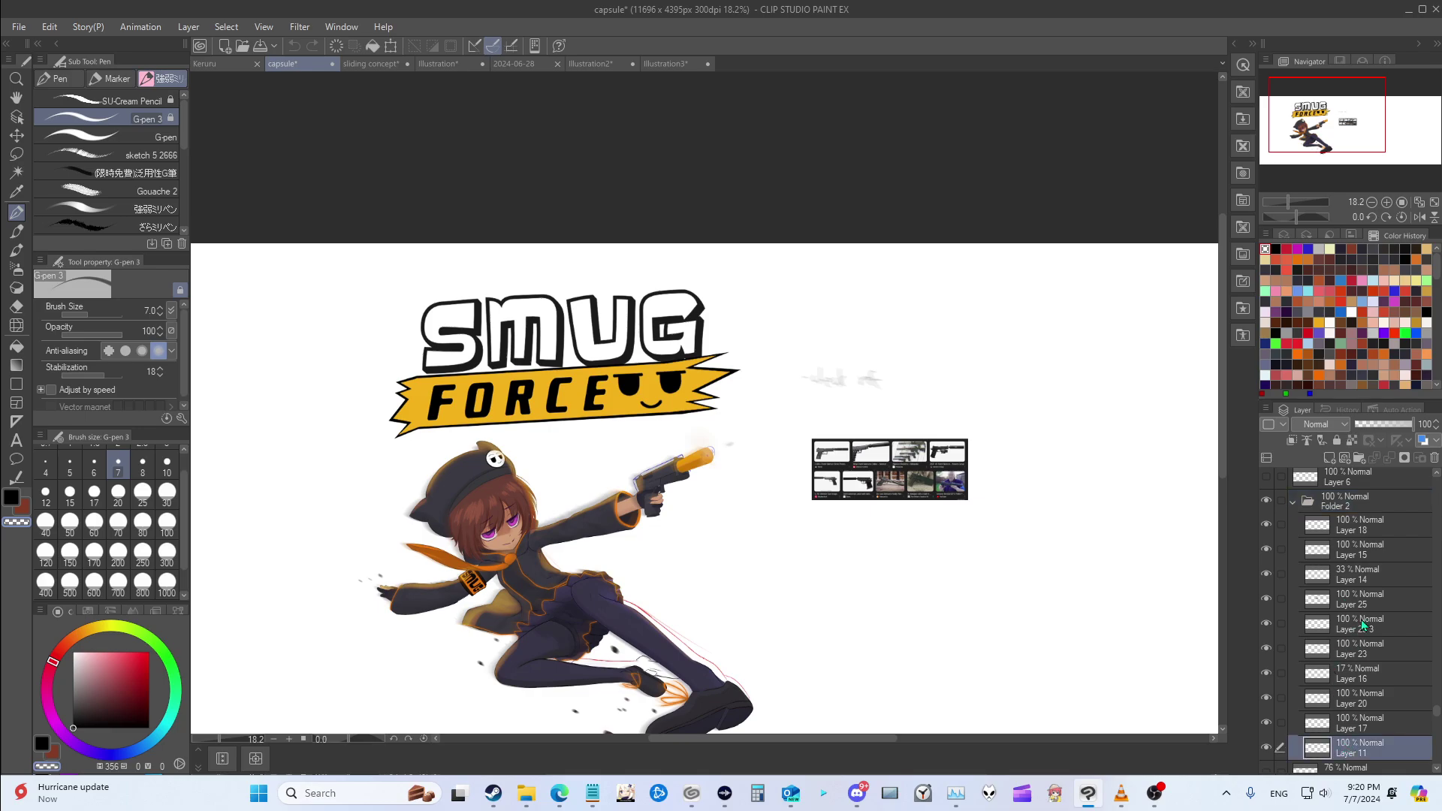
pyautogui.click(1354, 501)
pyautogui.hotkey('ctrl', 't')
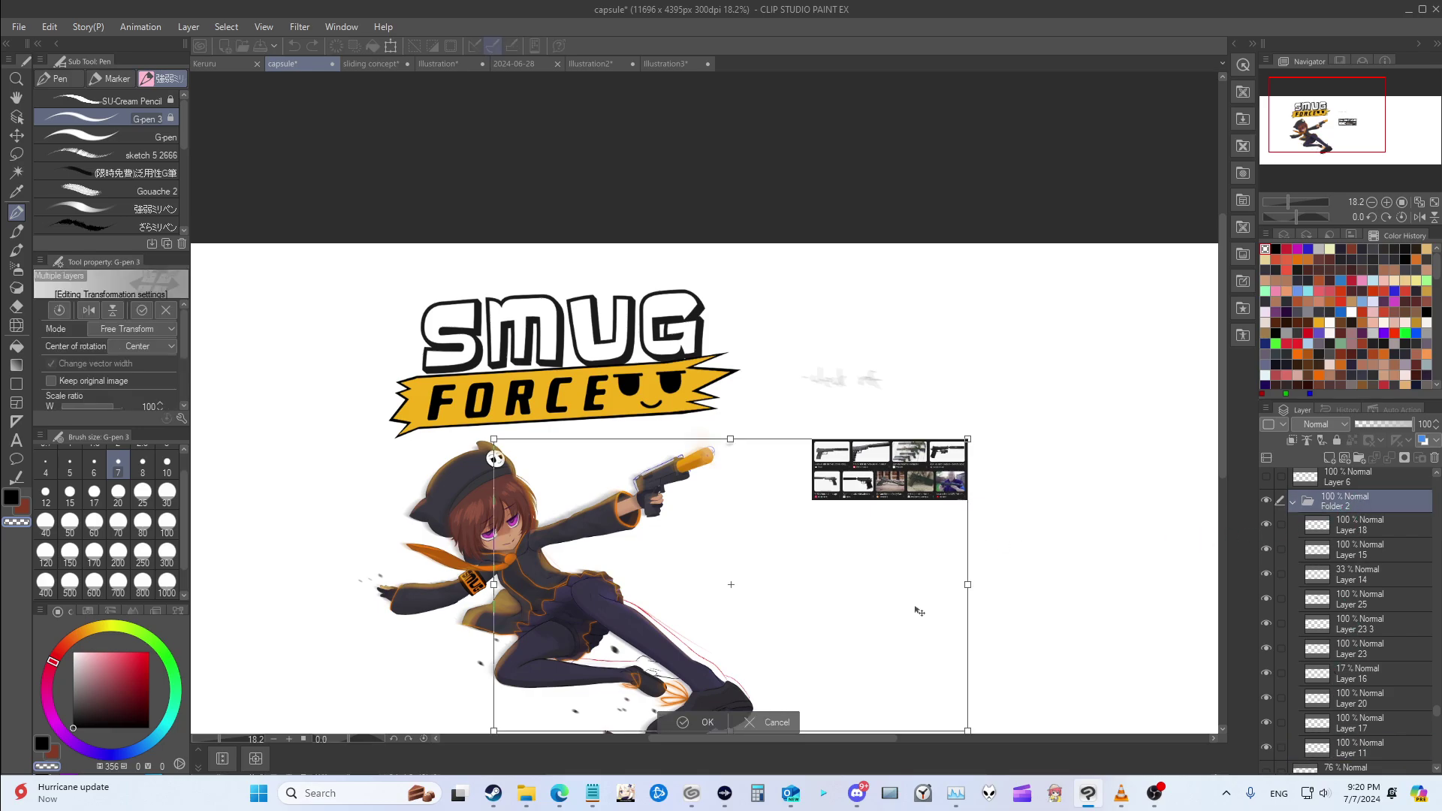
pyautogui.scroll(-1, 933, 659)
pyautogui.scroll(2, 838, 699)
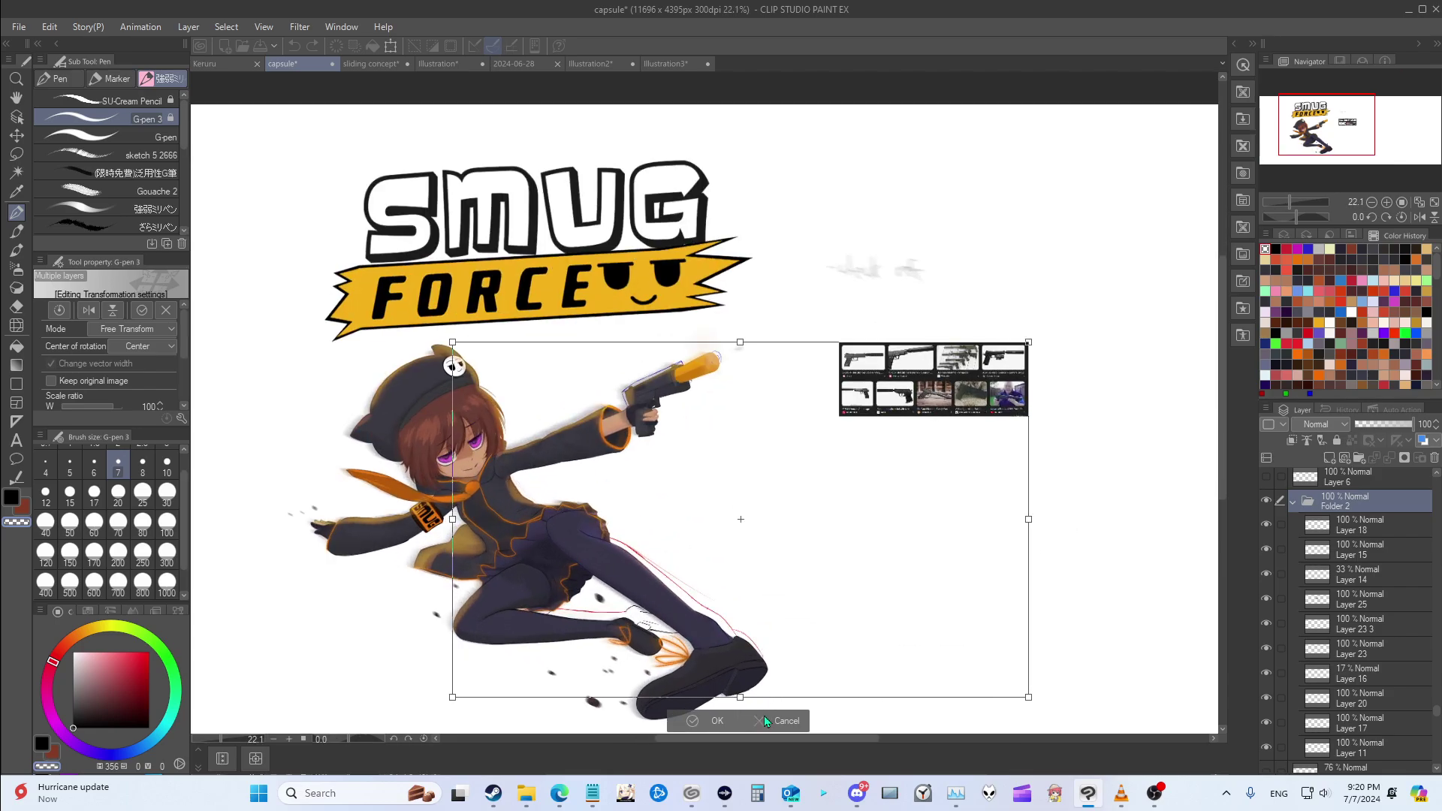
pyautogui.click(800, 719)
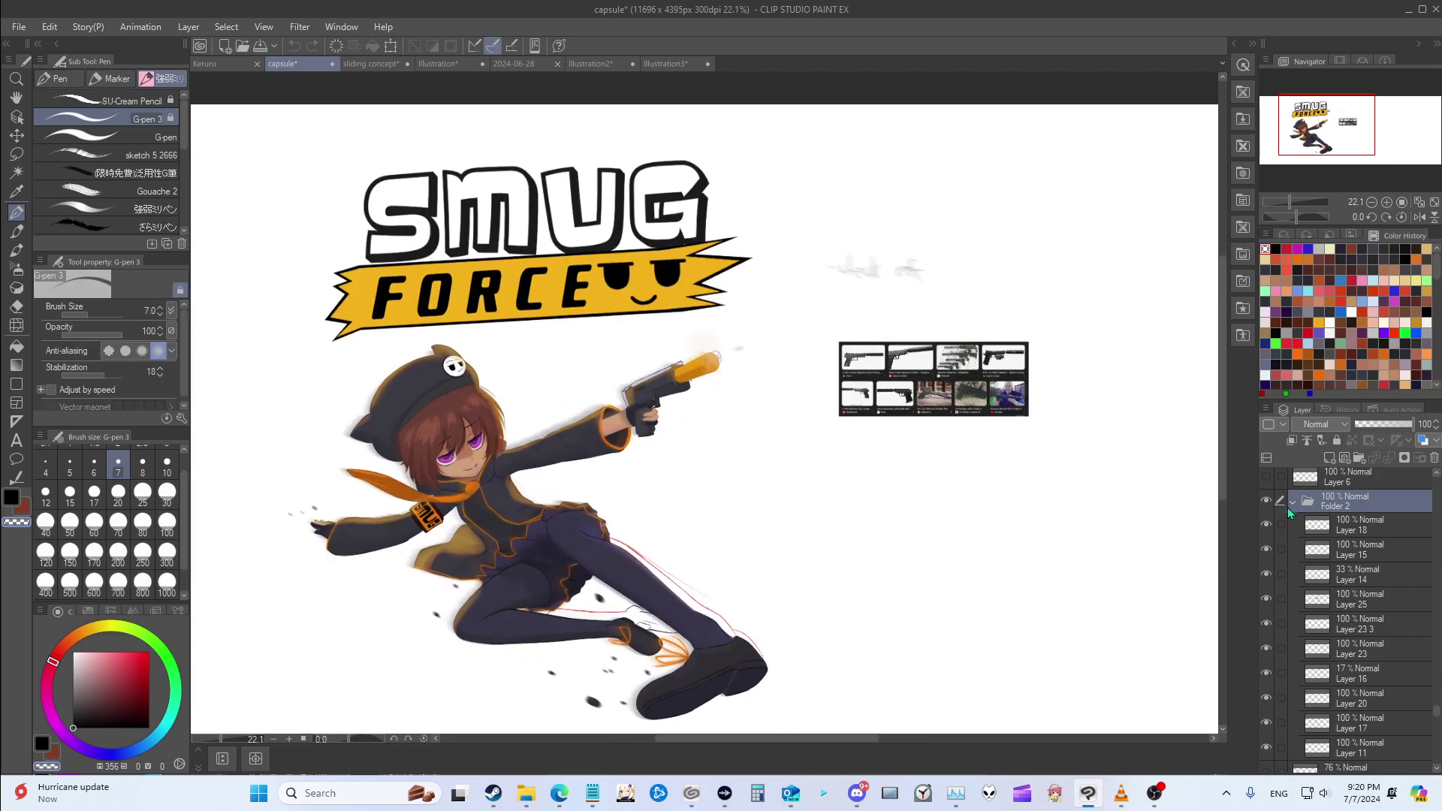
# Step: Transform Folder 2 to move its gun and leg construction sketches onto the blank canvas right of the painted character
pyautogui.hotkey('ctrl', 't')
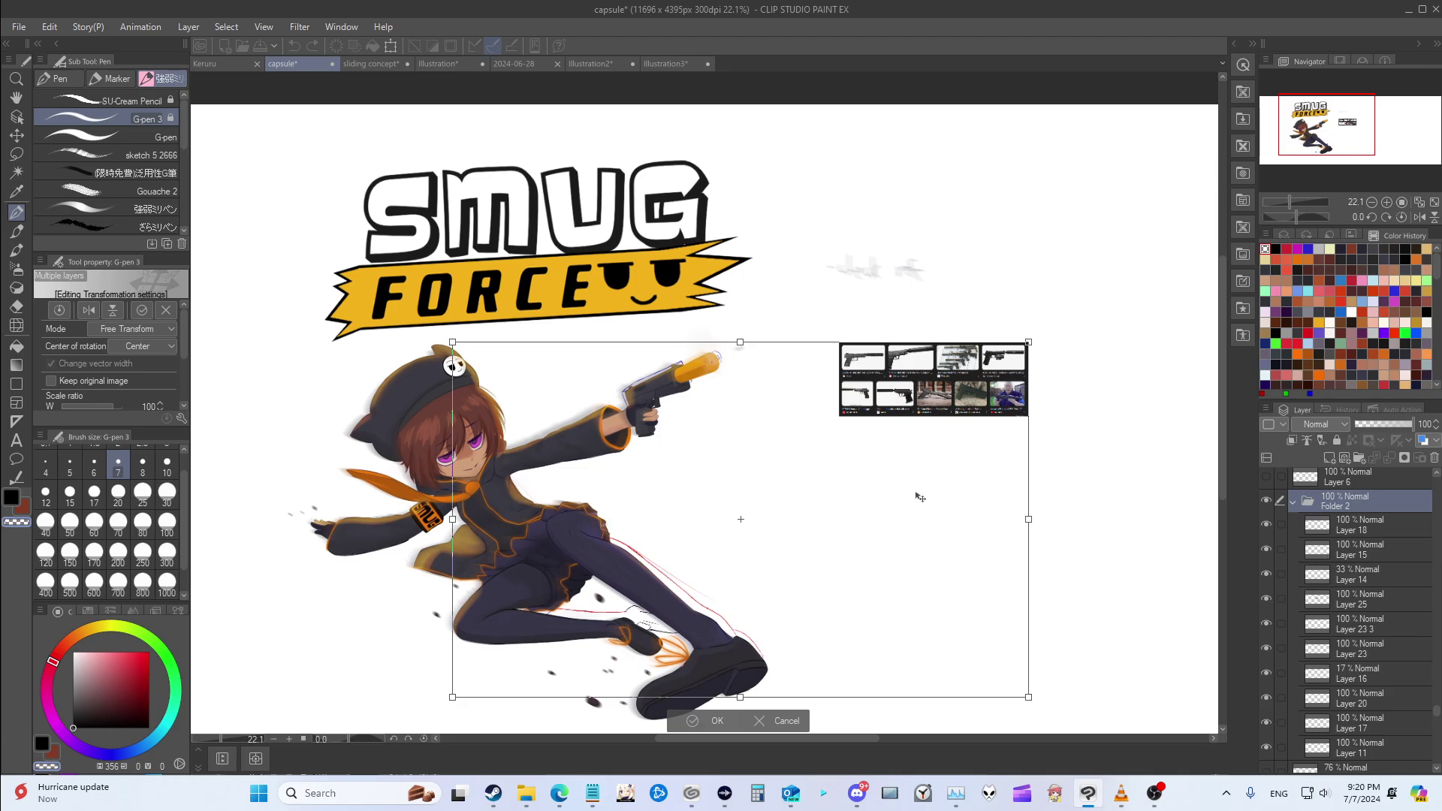
pyautogui.moveTo(798, 567)
pyautogui.mouseDown()
pyautogui.moveTo(929, 483)
pyautogui.moveTo(912, 518)
pyautogui.moveTo(1006, 530)
pyautogui.moveTo(1015, 548)
pyautogui.moveTo(963, 540)
pyautogui.mouseUp()
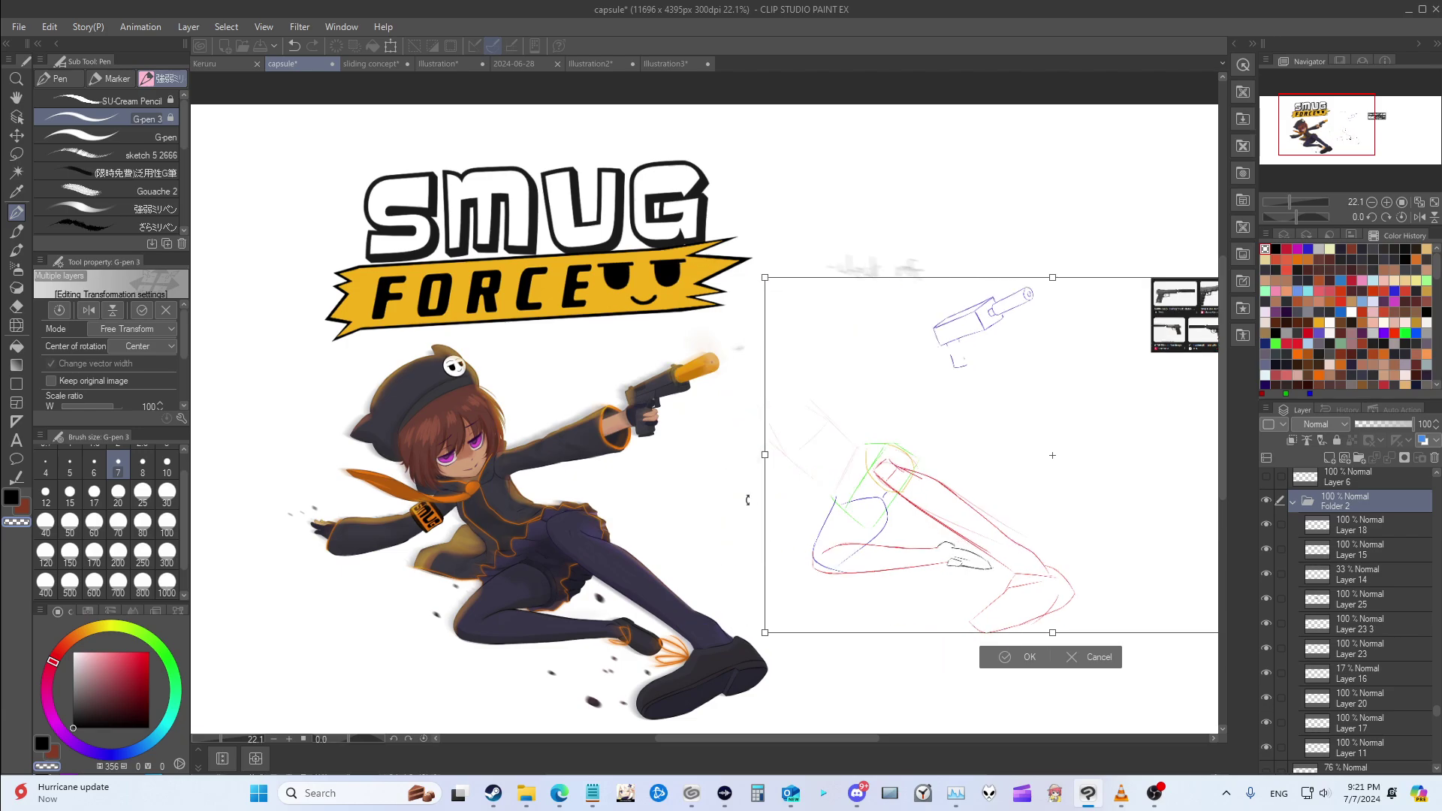
pyautogui.scroll(3, 843, 536)
pyautogui.scroll(-2, 798, 398)
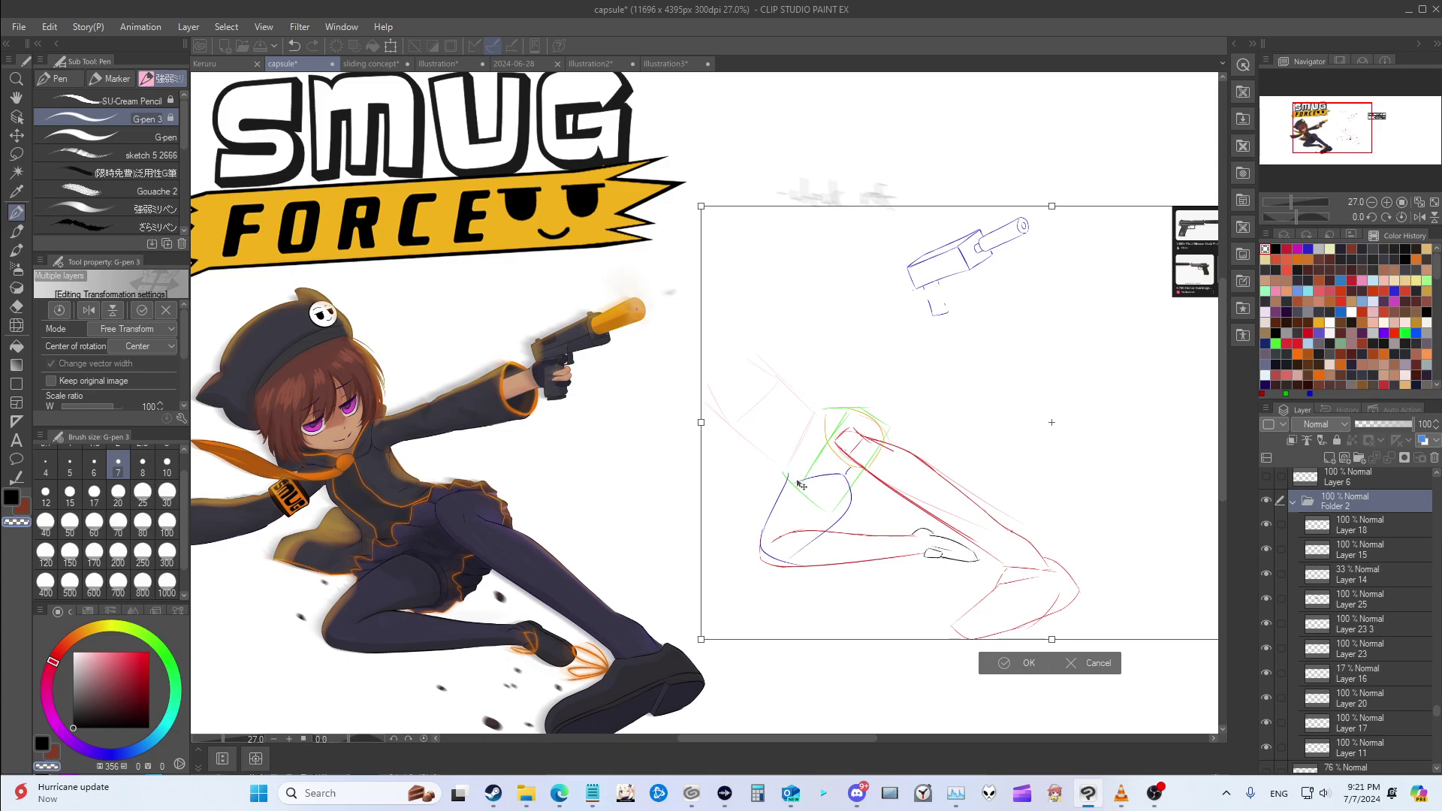
pyautogui.scroll(2, 791, 502)
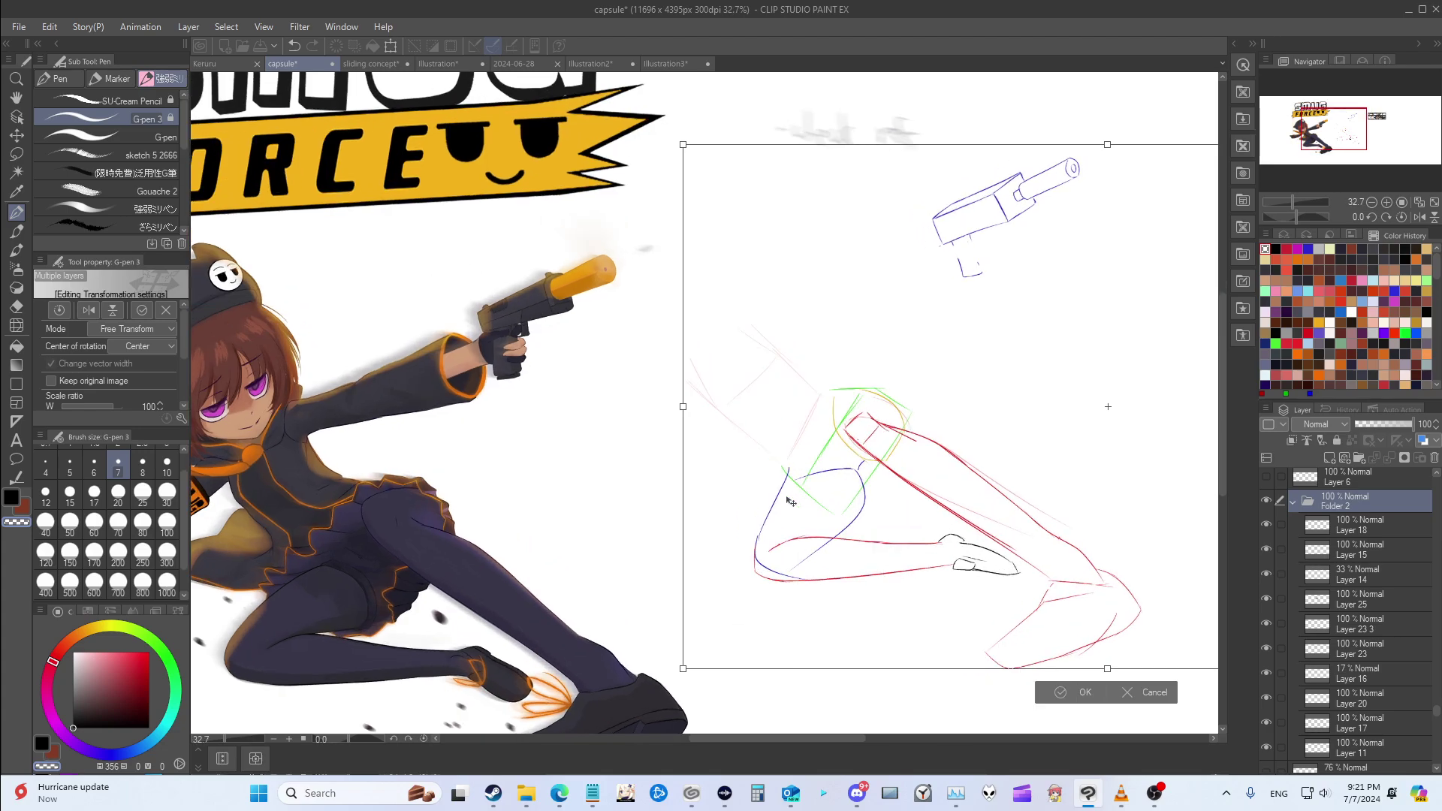
pyautogui.scroll(-4, 826, 525)
pyautogui.scroll(4, 921, 577)
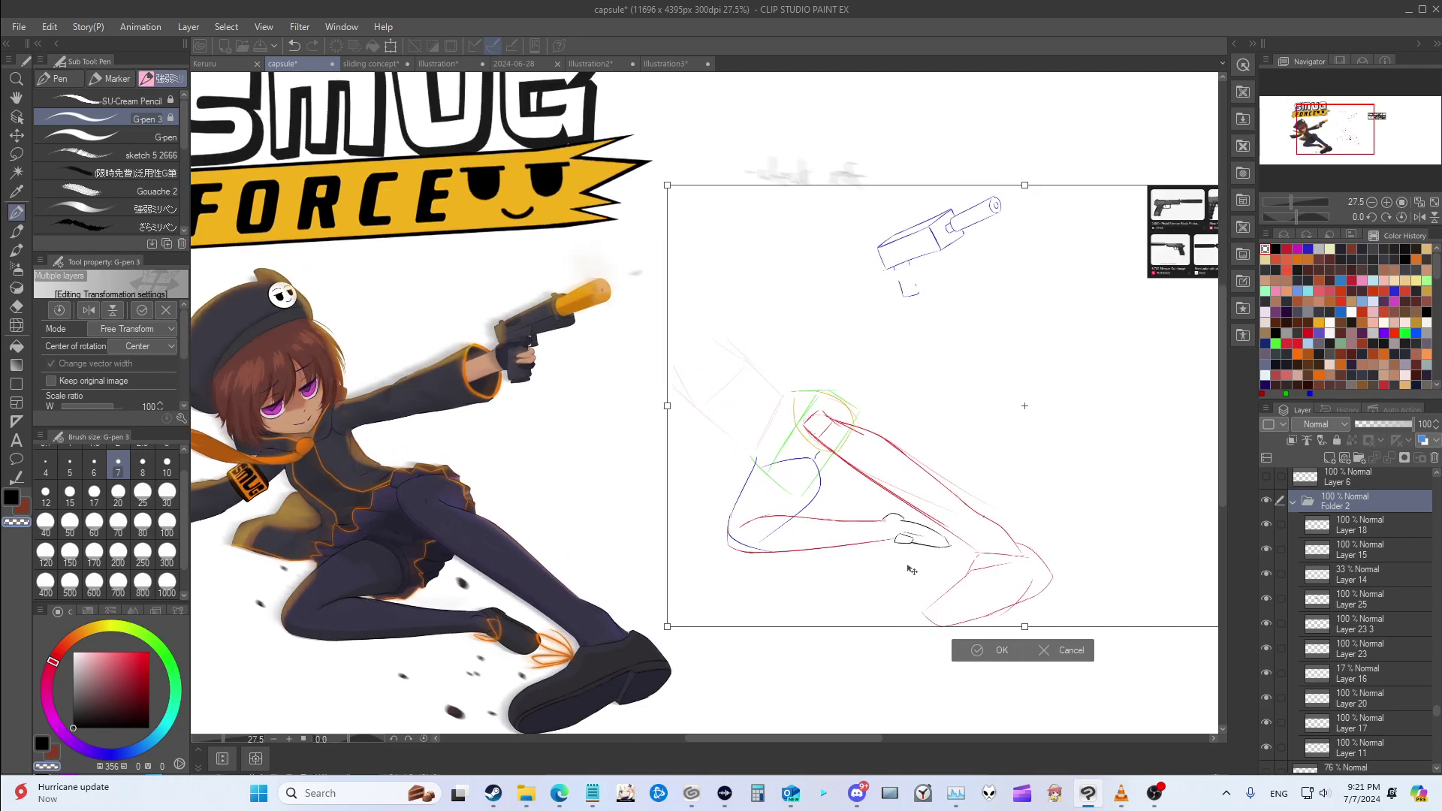
pyautogui.scroll(-1, 912, 571)
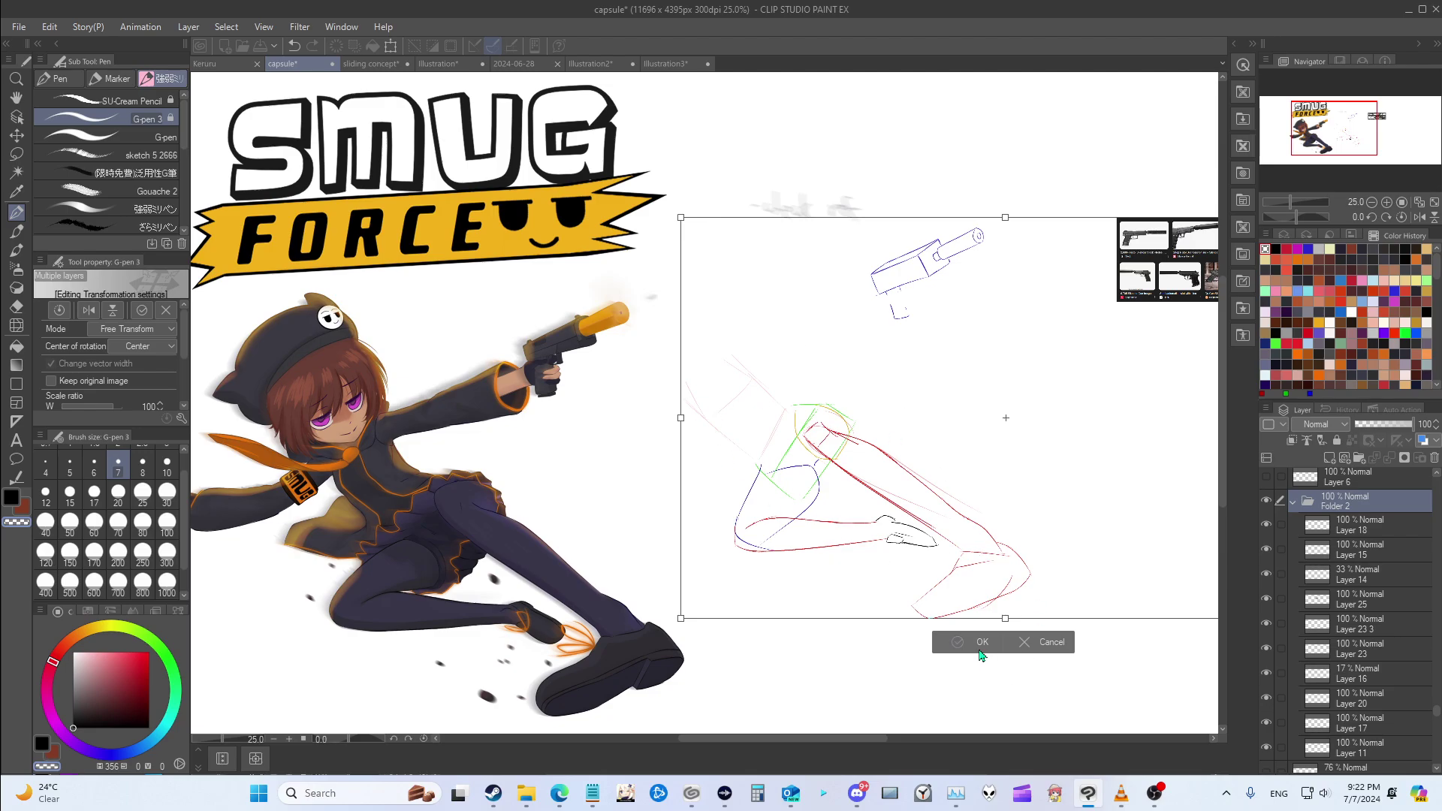
pyautogui.press('Return')
# Step: Hide Folder 2 and show Layers 6, 34 and 29 above it
pyautogui.click(1266, 499)
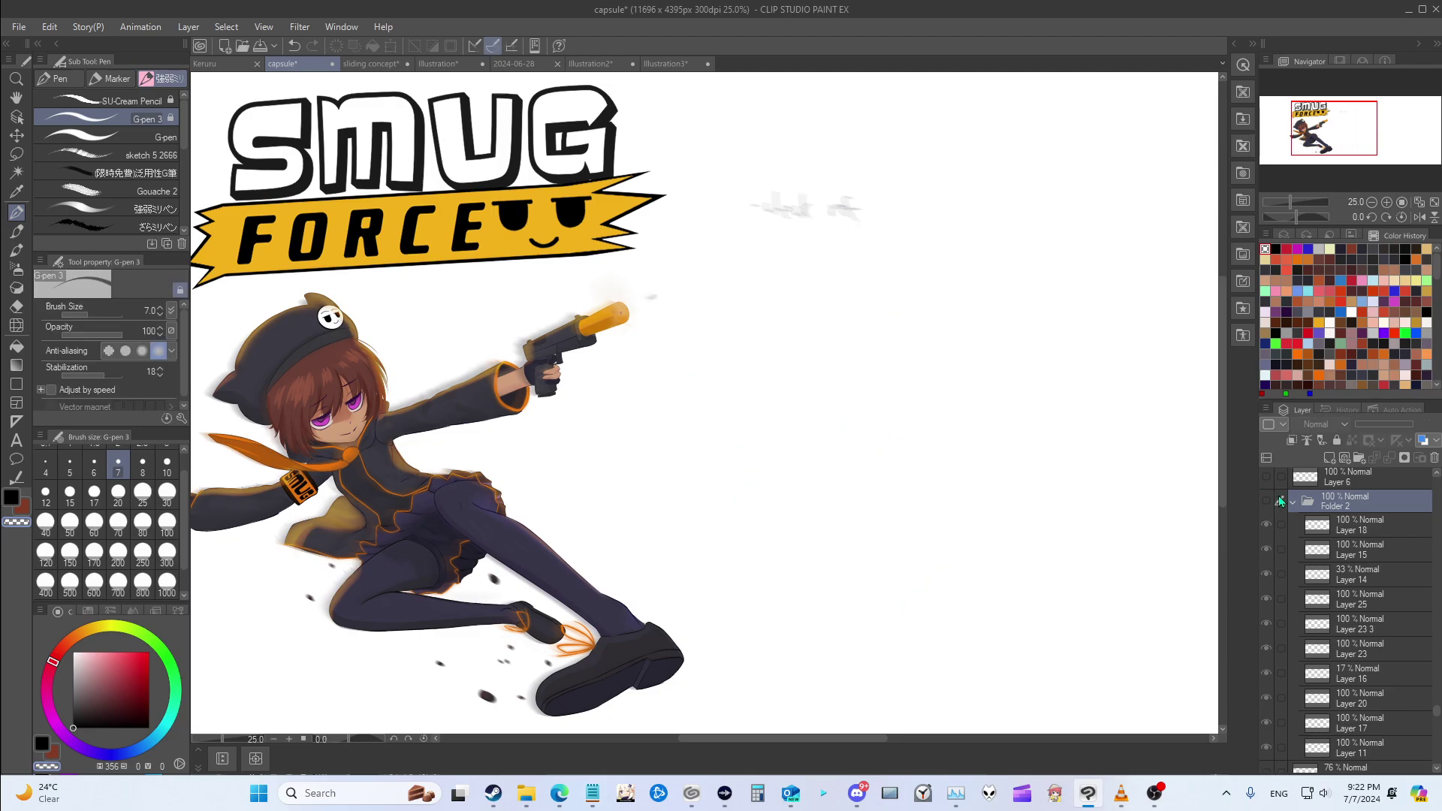
pyautogui.scroll(2, 1312, 492)
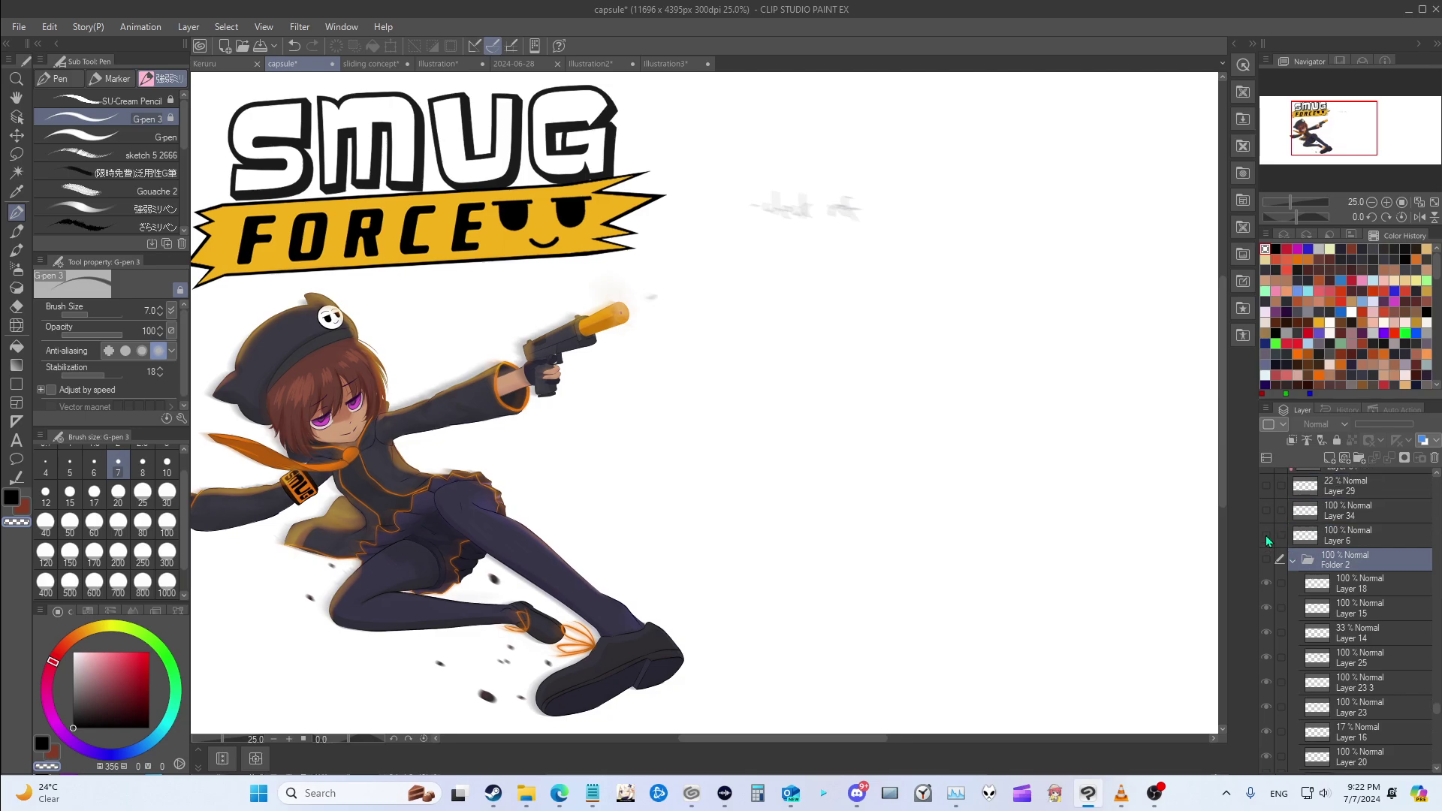
pyautogui.click(1266, 534)
pyautogui.scroll(1, 1266, 534)
pyautogui.click(1266, 535)
pyautogui.scroll(1, 1269, 529)
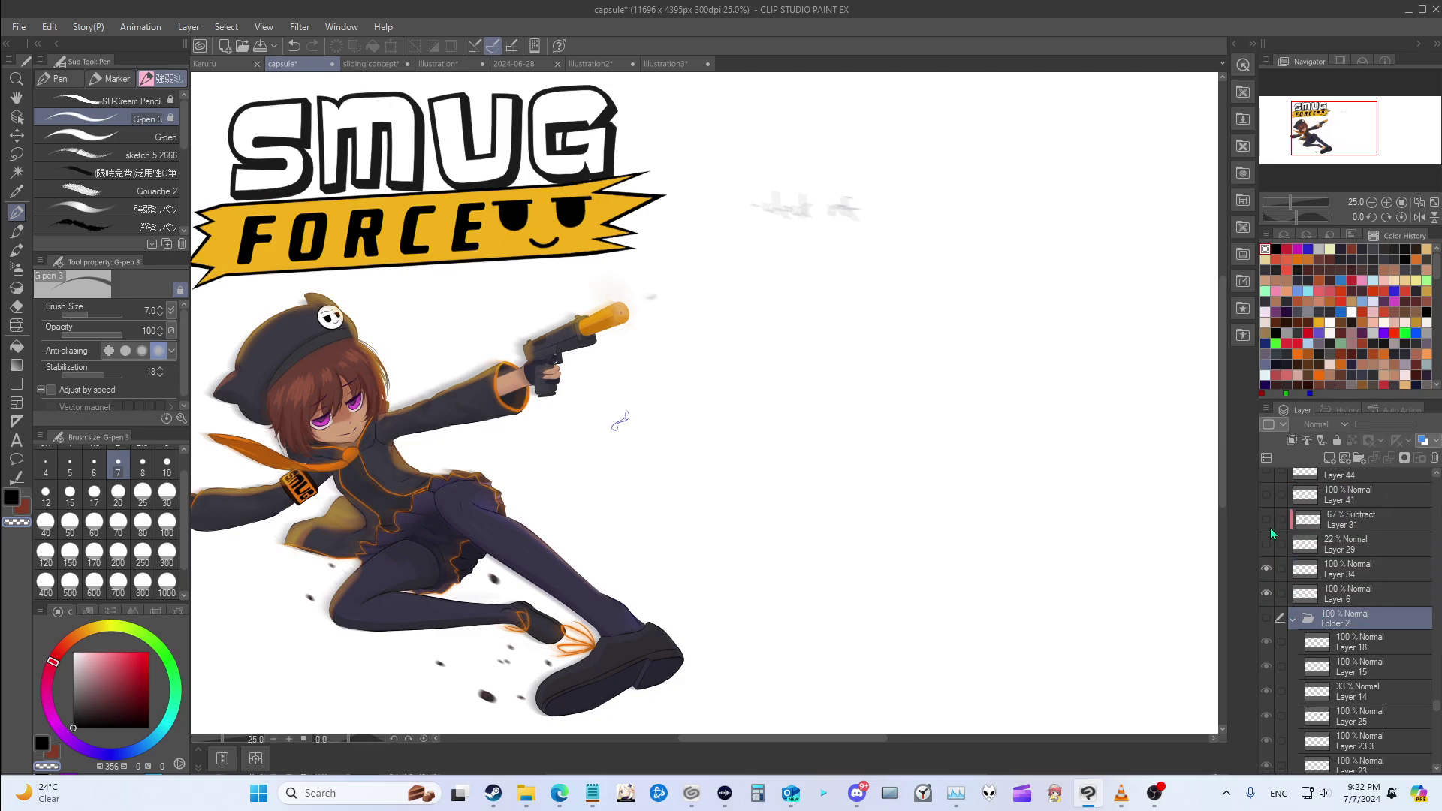
pyautogui.click(1266, 546)
pyautogui.scroll(1, 1266, 552)
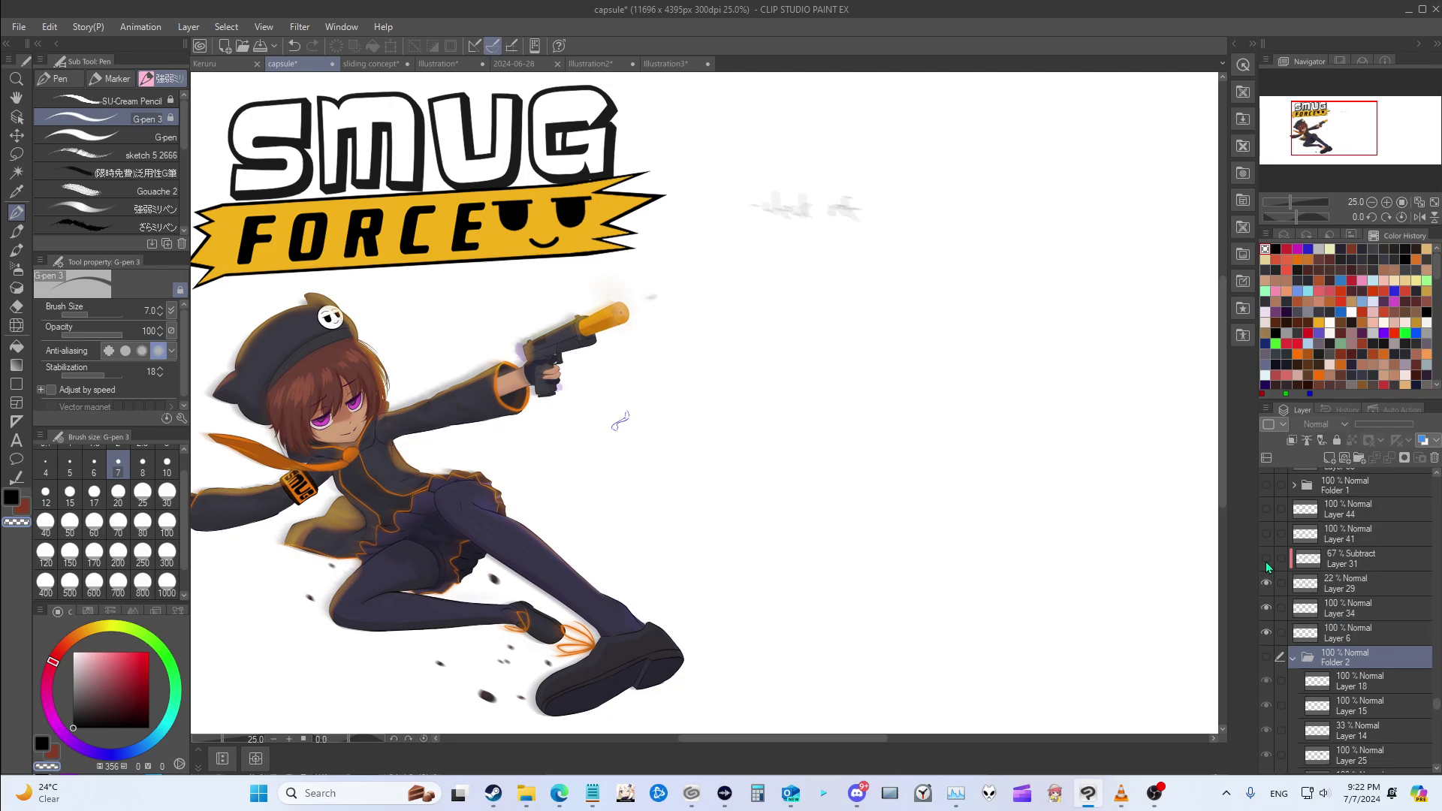
# Step: Show Layers 31, 41, 44 and 33 and Folder 1, which hold the pistol reference and its outline studies
pyautogui.scroll(-2, 994, 586)
pyautogui.moveTo(859, 740)
pyautogui.mouseDown()
pyautogui.moveTo(837, 734)
pyautogui.moveTo(852, 728)
pyautogui.mouseUp()
pyautogui.scroll(2, 856, 690)
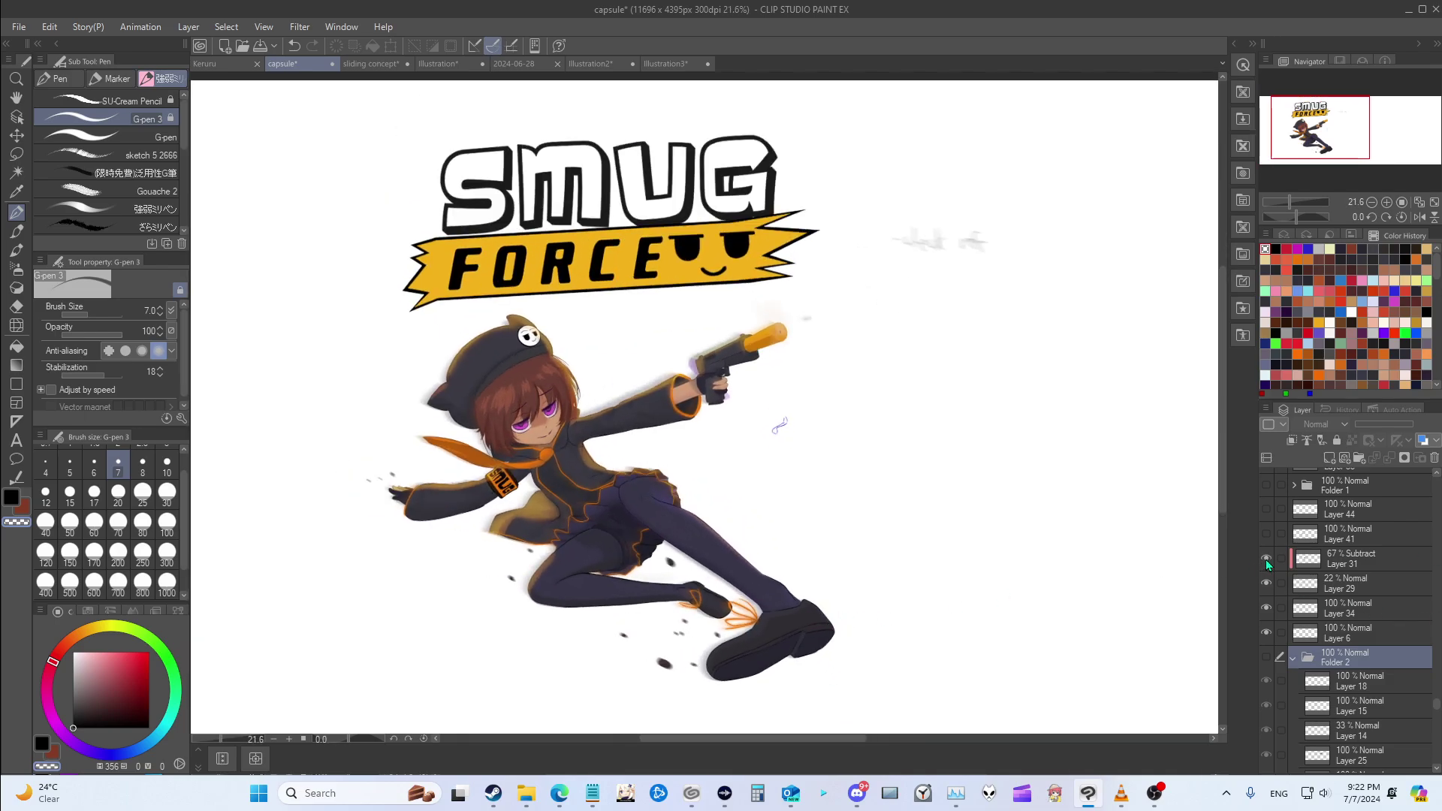
pyautogui.scroll(1, 1264, 561)
pyautogui.click(1266, 568)
pyautogui.scroll(1, 1268, 569)
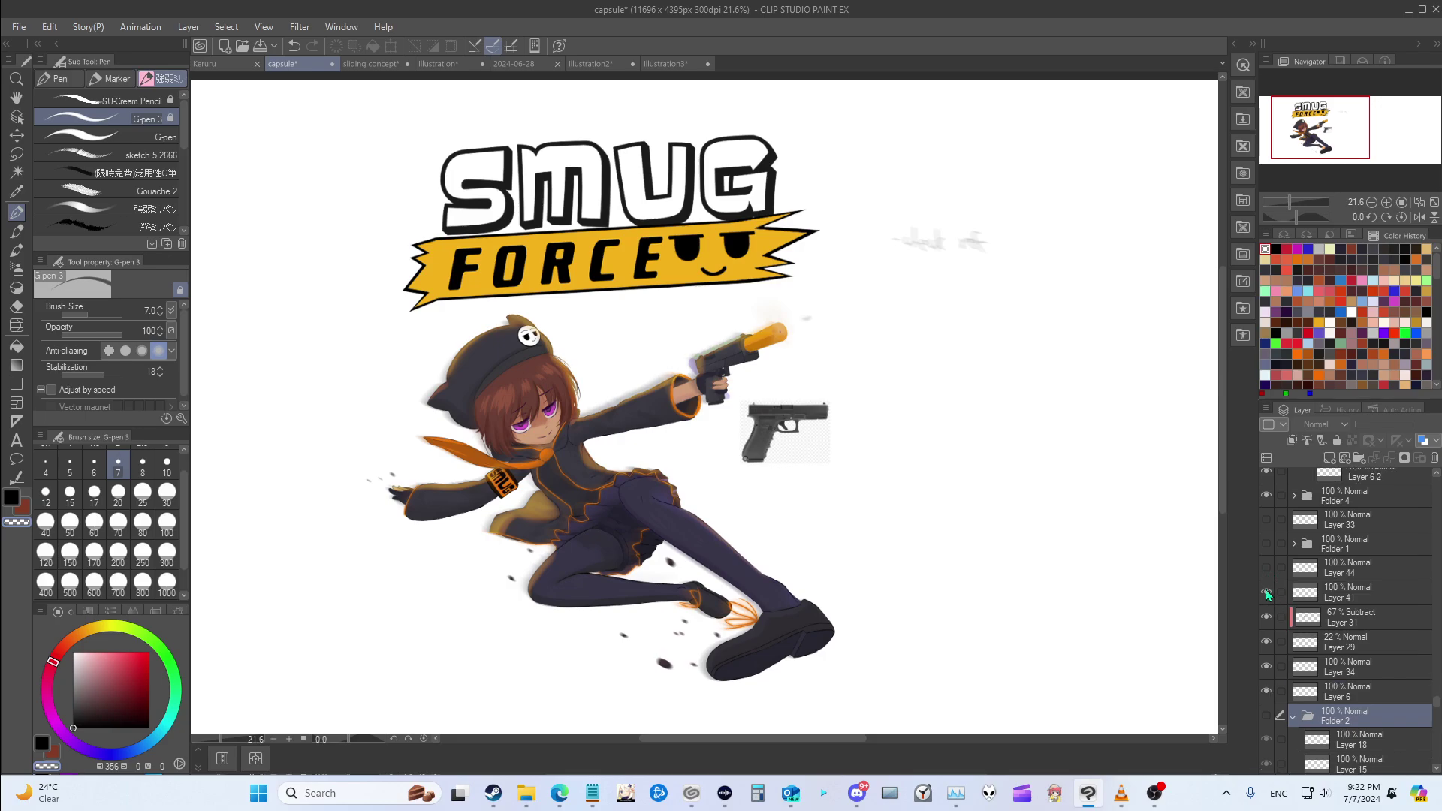
pyautogui.scroll(1, 1266, 575)
pyautogui.click(1266, 569)
pyautogui.scroll(2, 1267, 575)
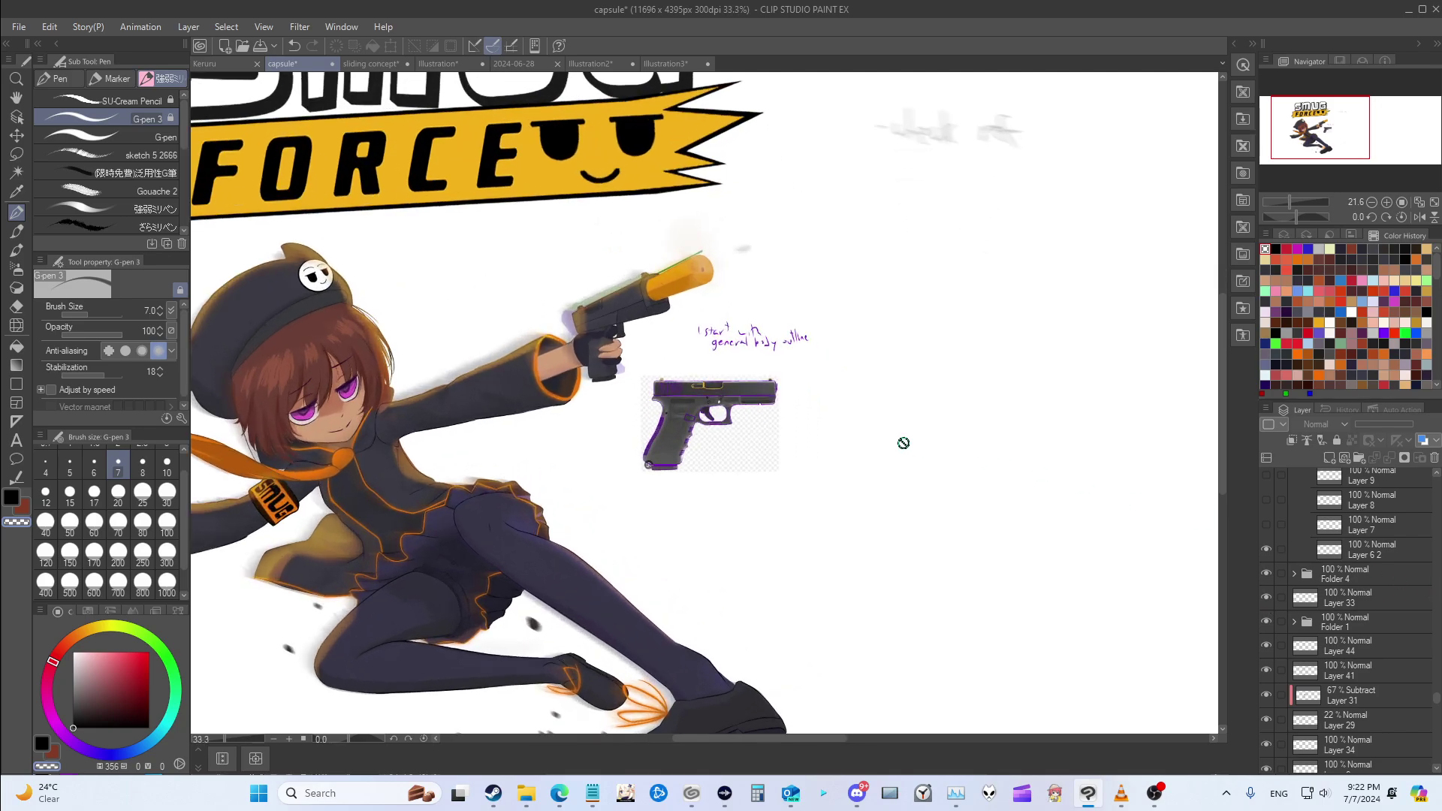
# Step: Select everything from Folder 4 down to Layer 34 and move it onto the blank canvas right of the character's gun
pyautogui.scroll(2, 926, 446)
pyautogui.click(1374, 578)
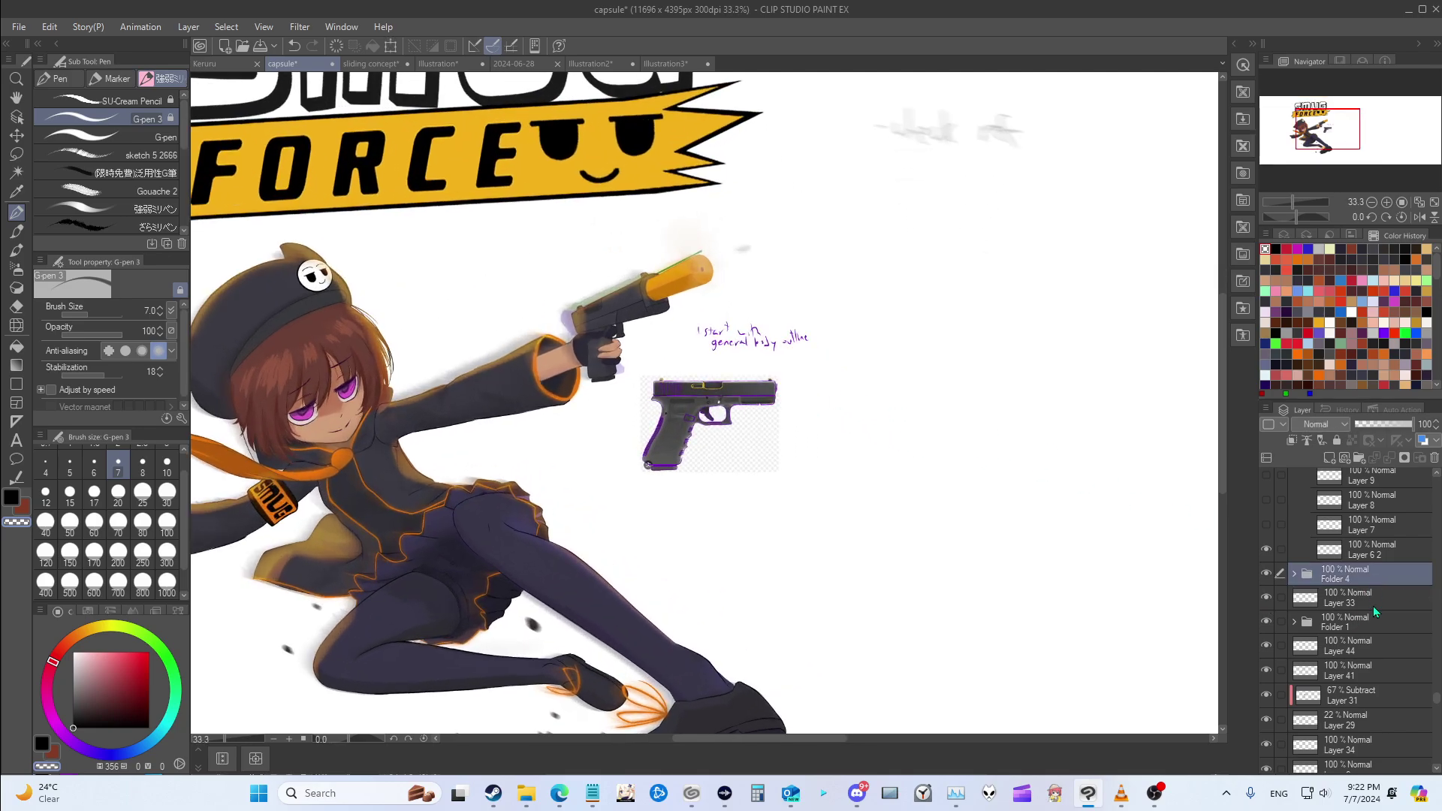
pyautogui.keyDown('shift'); pyautogui.click(1368, 726); pyautogui.keyUp('shift')
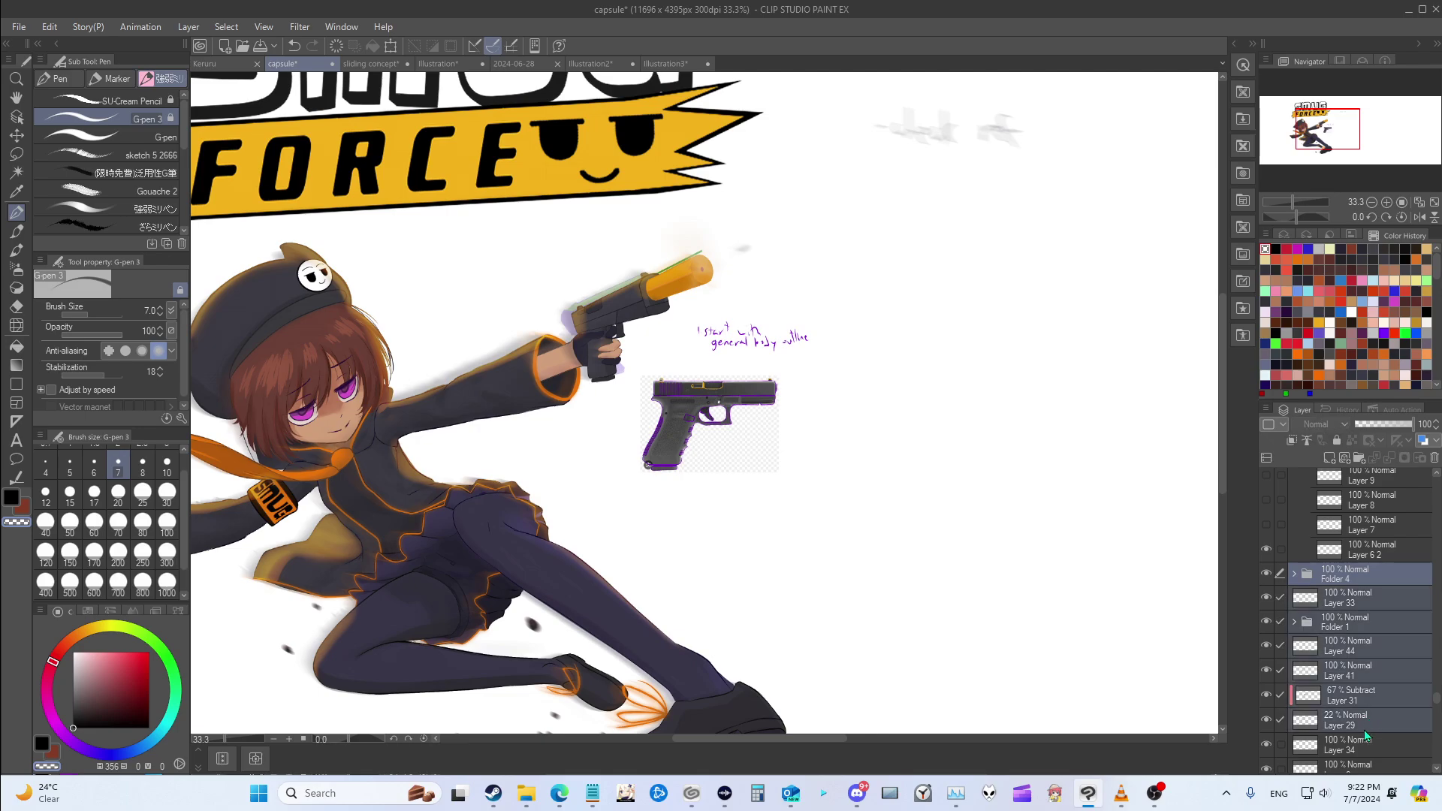
pyautogui.keyDown('shift'); pyautogui.click(1365, 751); pyautogui.keyUp('shift')
pyautogui.press('k')
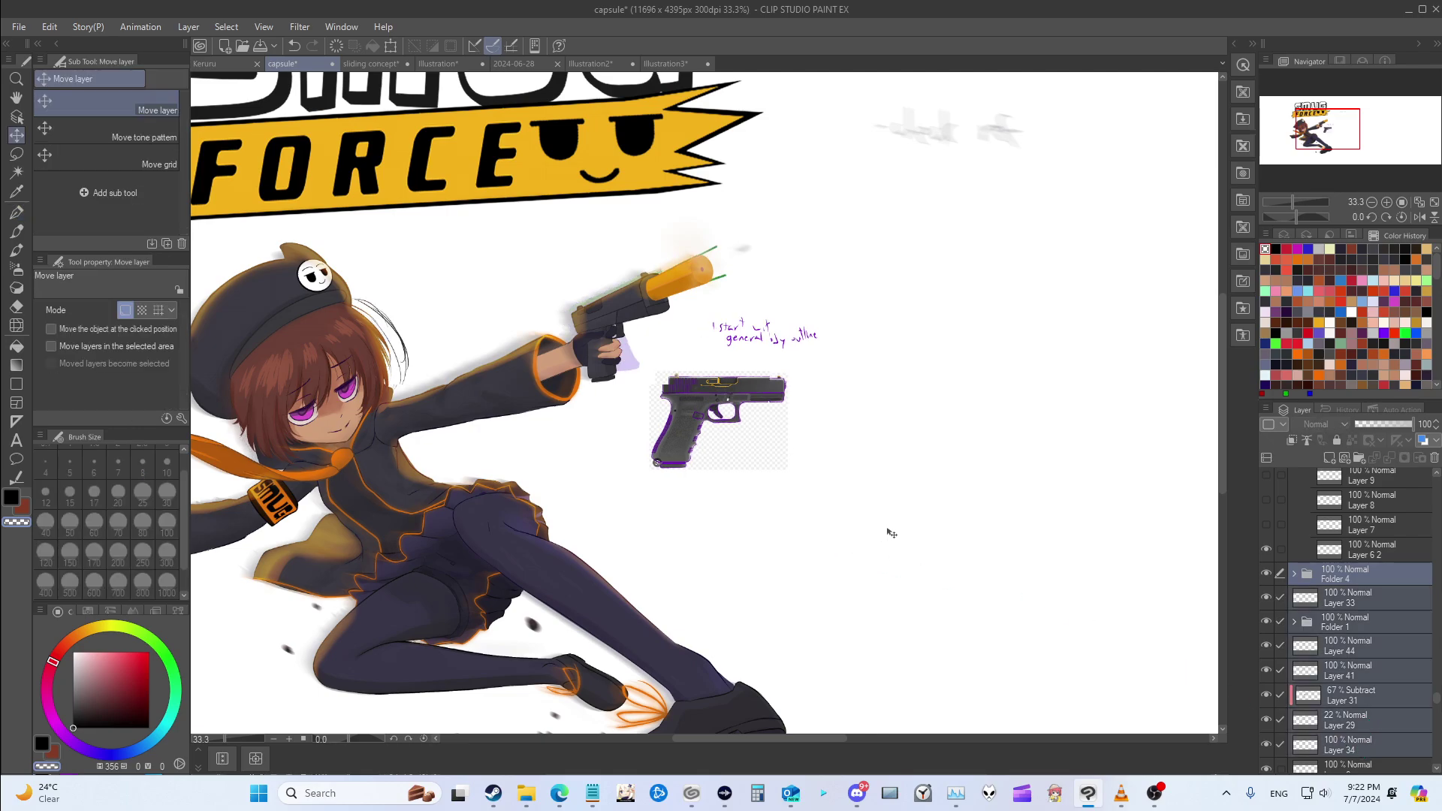
pyautogui.moveTo(847, 547)
pyautogui.mouseDown()
pyautogui.moveTo(1119, 533)
pyautogui.moveTo(1156, 420)
pyautogui.moveTo(1164, 526)
pyautogui.moveTo(1194, 535)
pyautogui.moveTo(1162, 528)
pyautogui.mouseUp()
pyautogui.press('p')
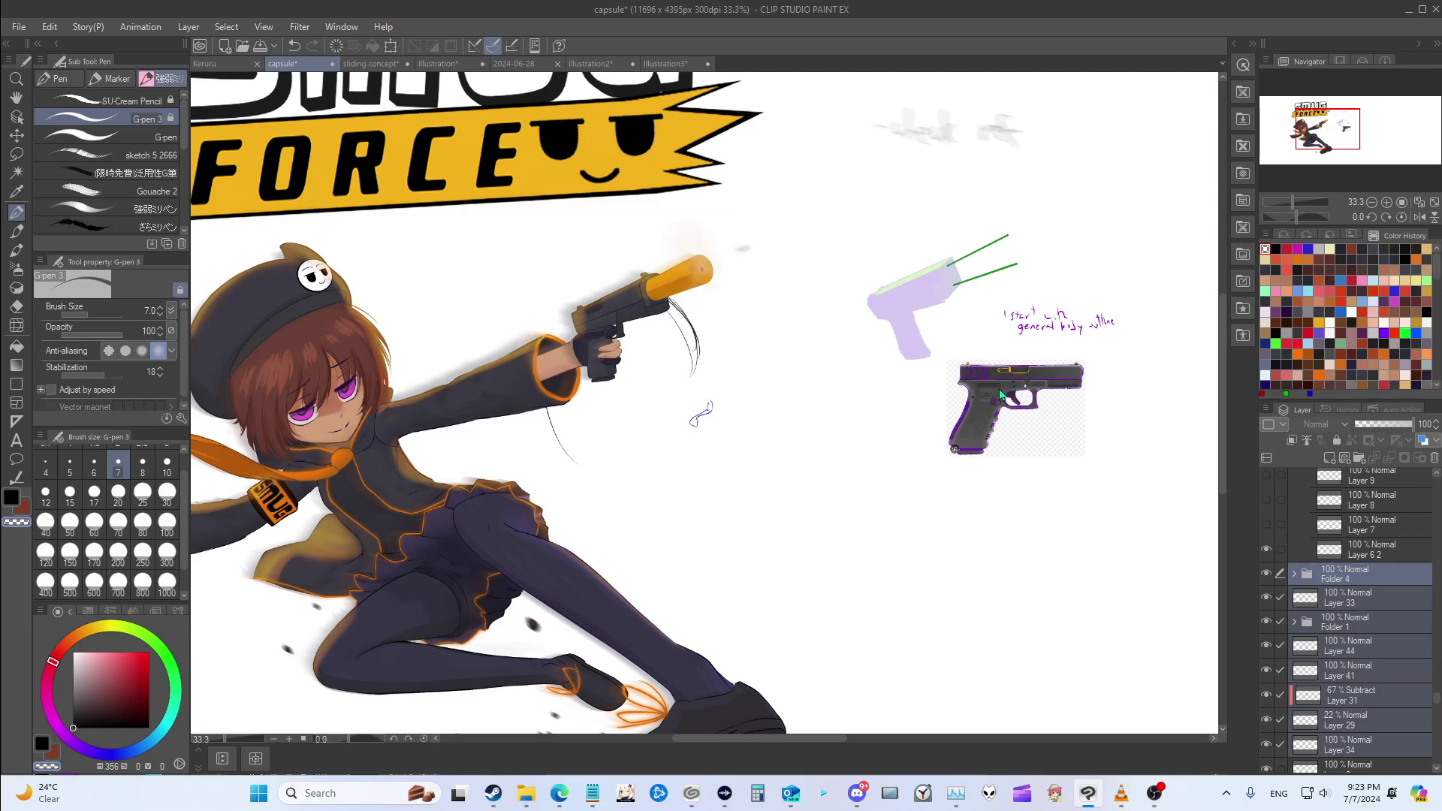
# Step: Examine the purple outline traced over the pistol photo and compare it with the lilac gun block-in and its green guide lines
pyautogui.scroll(2, 947, 278)
pyautogui.scroll(-2, 935, 339)
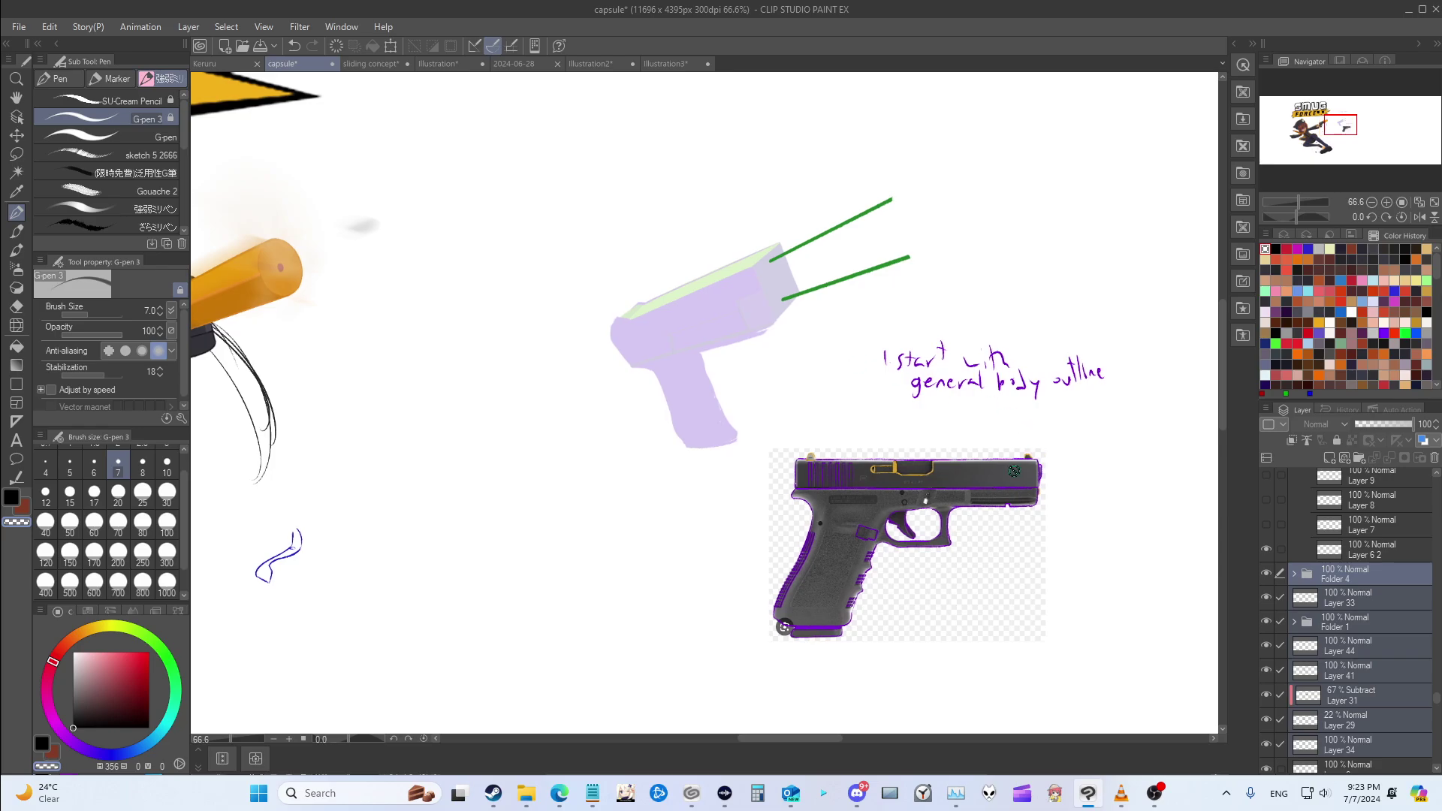
pyautogui.scroll(-2, 985, 398)
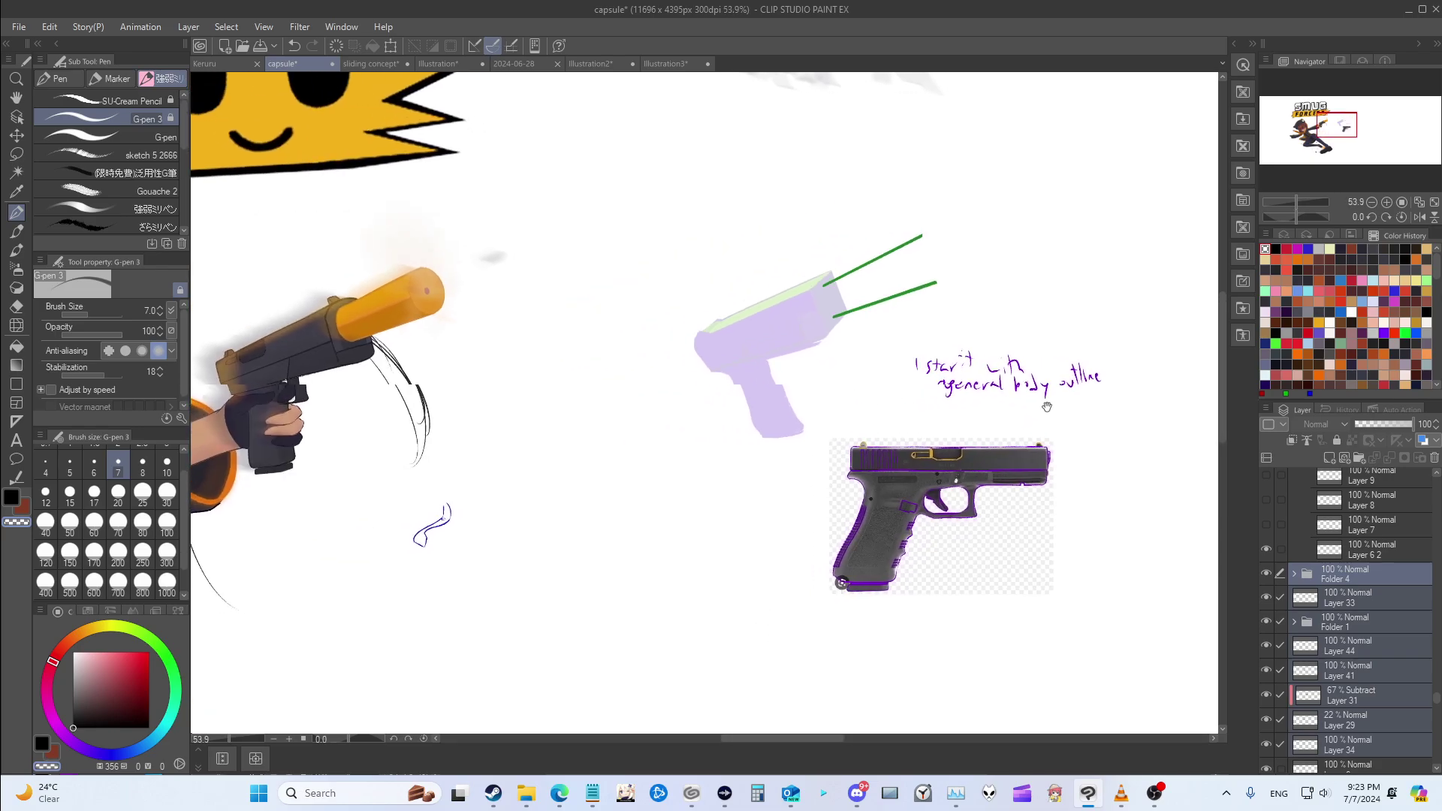
pyautogui.scroll(4, 718, 348)
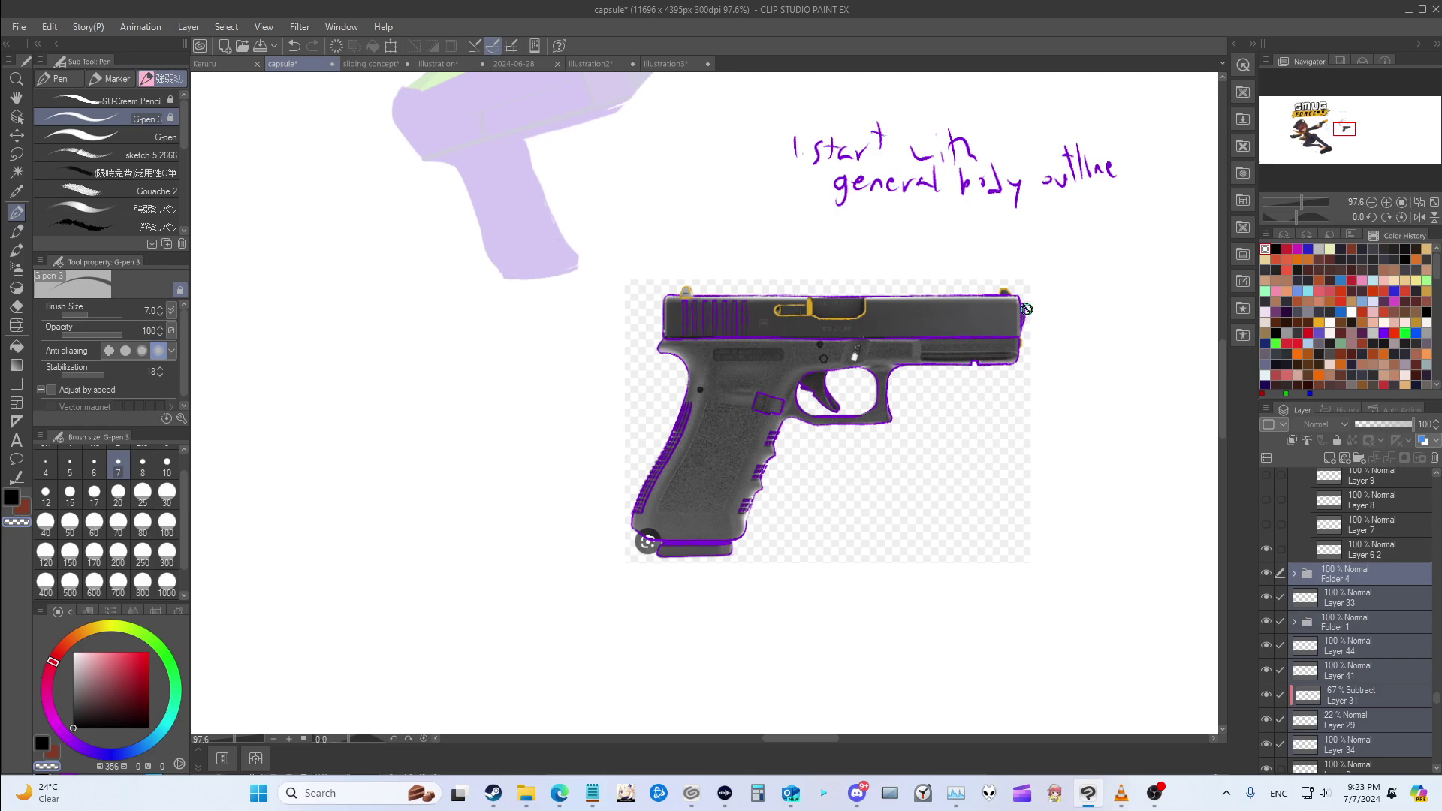
pyautogui.scroll(1, 863, 342)
pyautogui.scroll(-5, 864, 326)
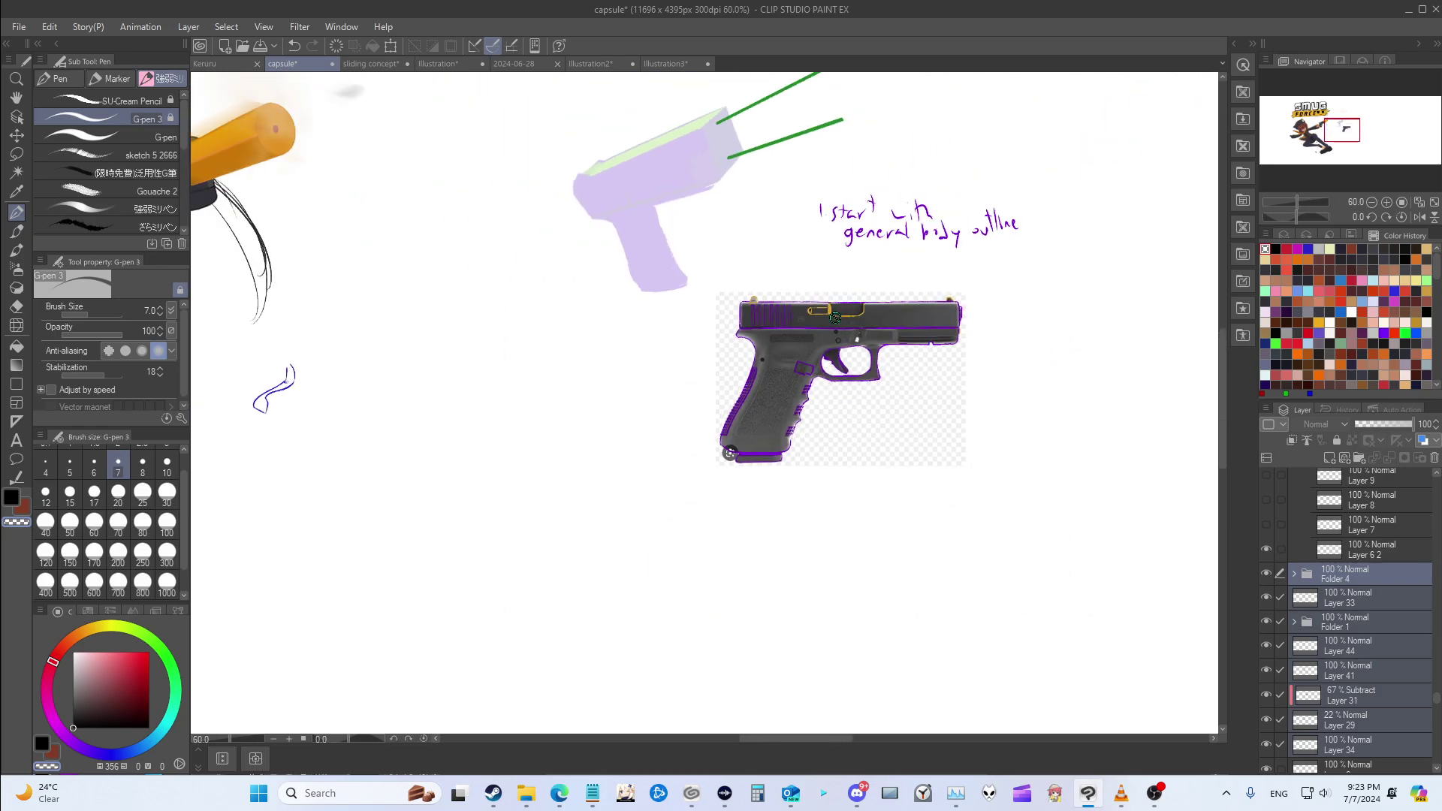
pyautogui.scroll(5, 821, 364)
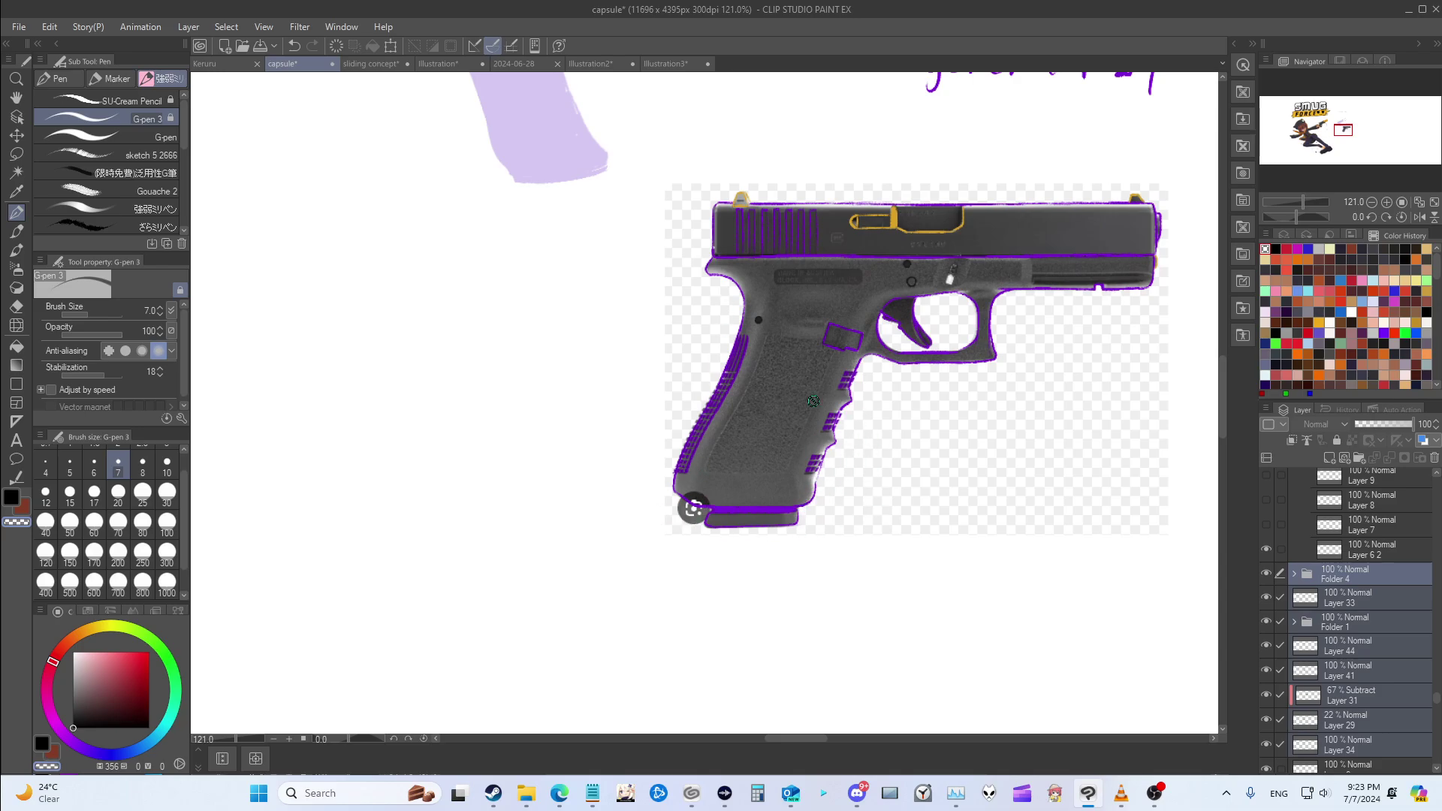
pyautogui.scroll(-2, 873, 350)
pyautogui.scroll(-1, 928, 353)
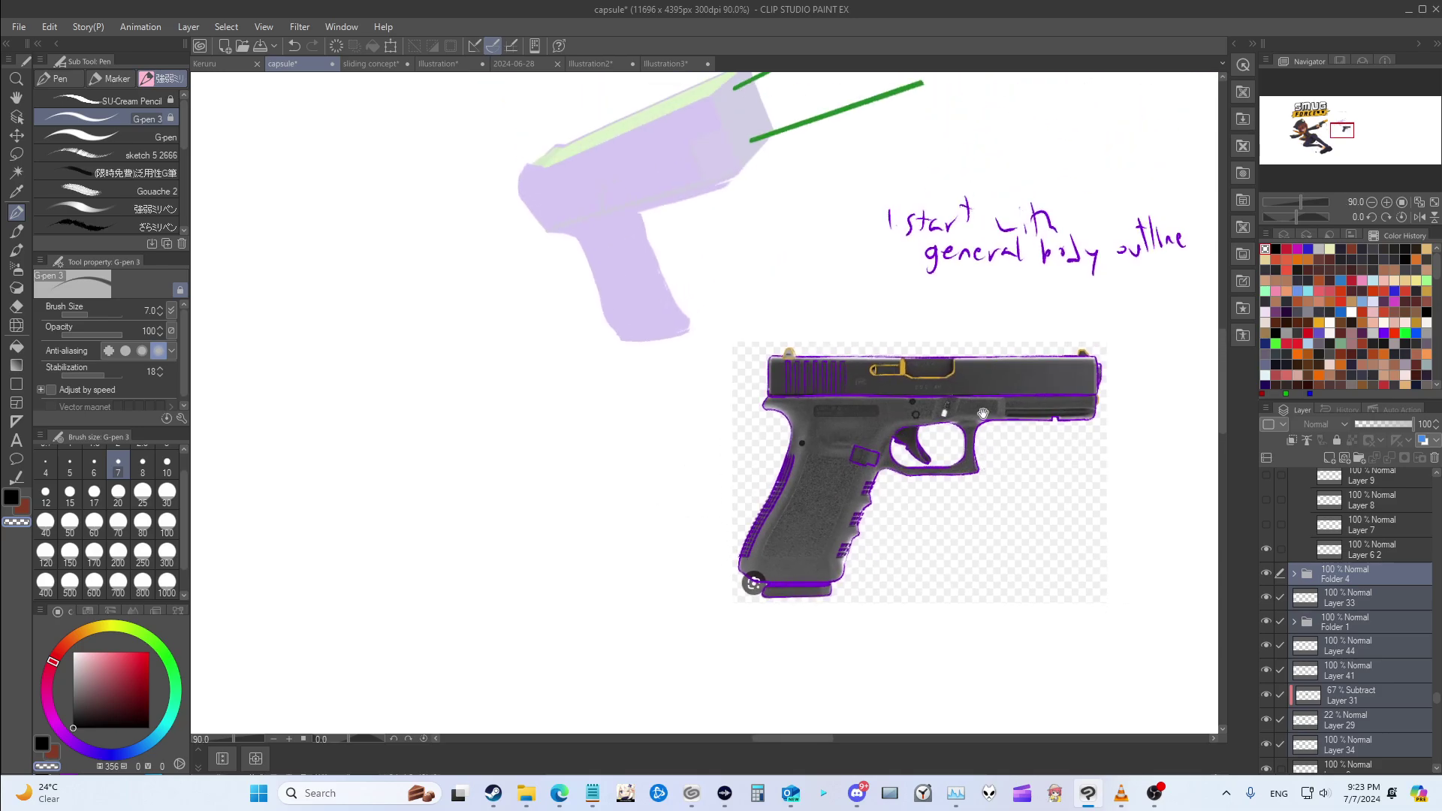
pyautogui.moveTo(1009, 378); pyautogui.dragTo(756, 376)
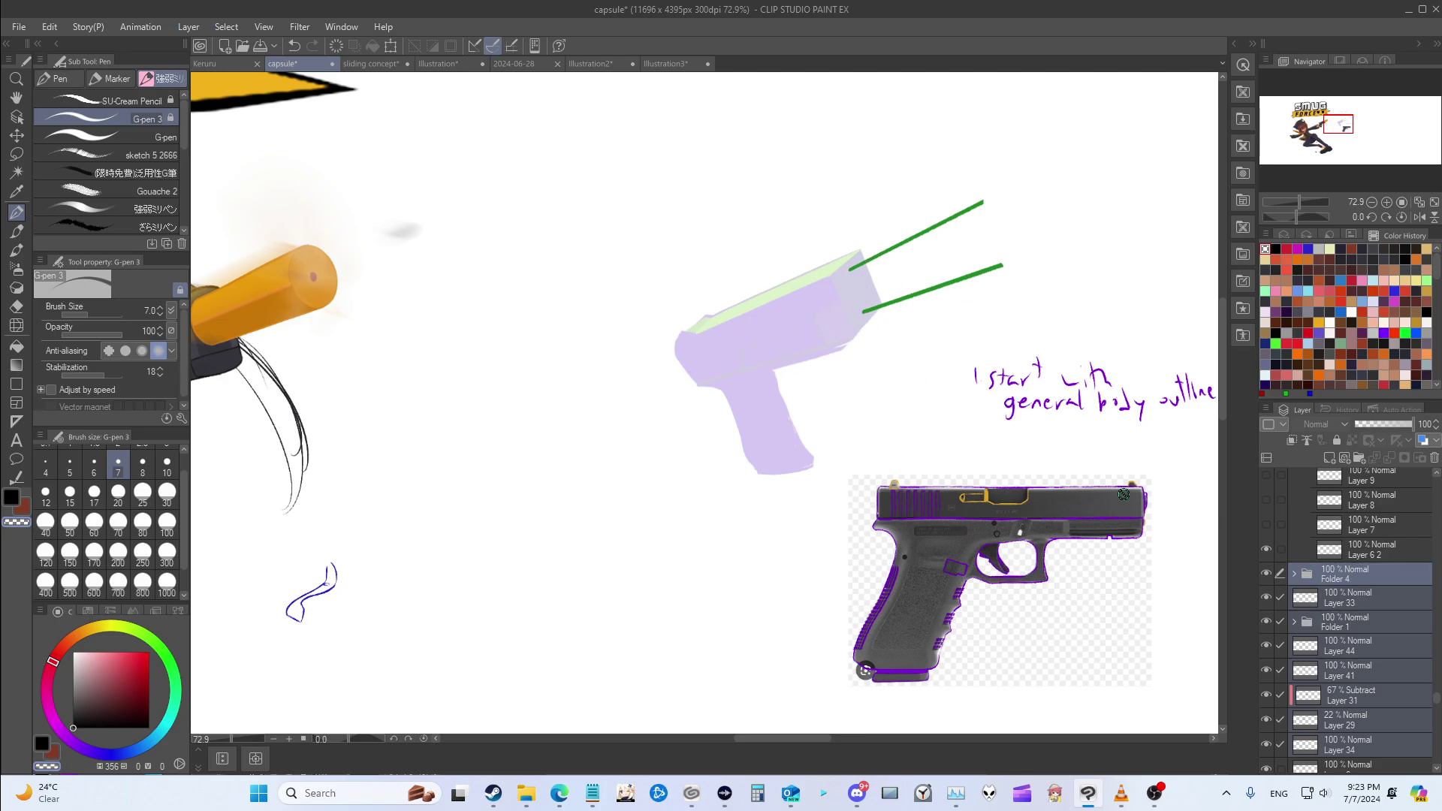
# Step: Show the hidden sketch Layers 7, 8, 9, 10 and 26 above Folder 4
pyautogui.scroll(5, 1291, 573)
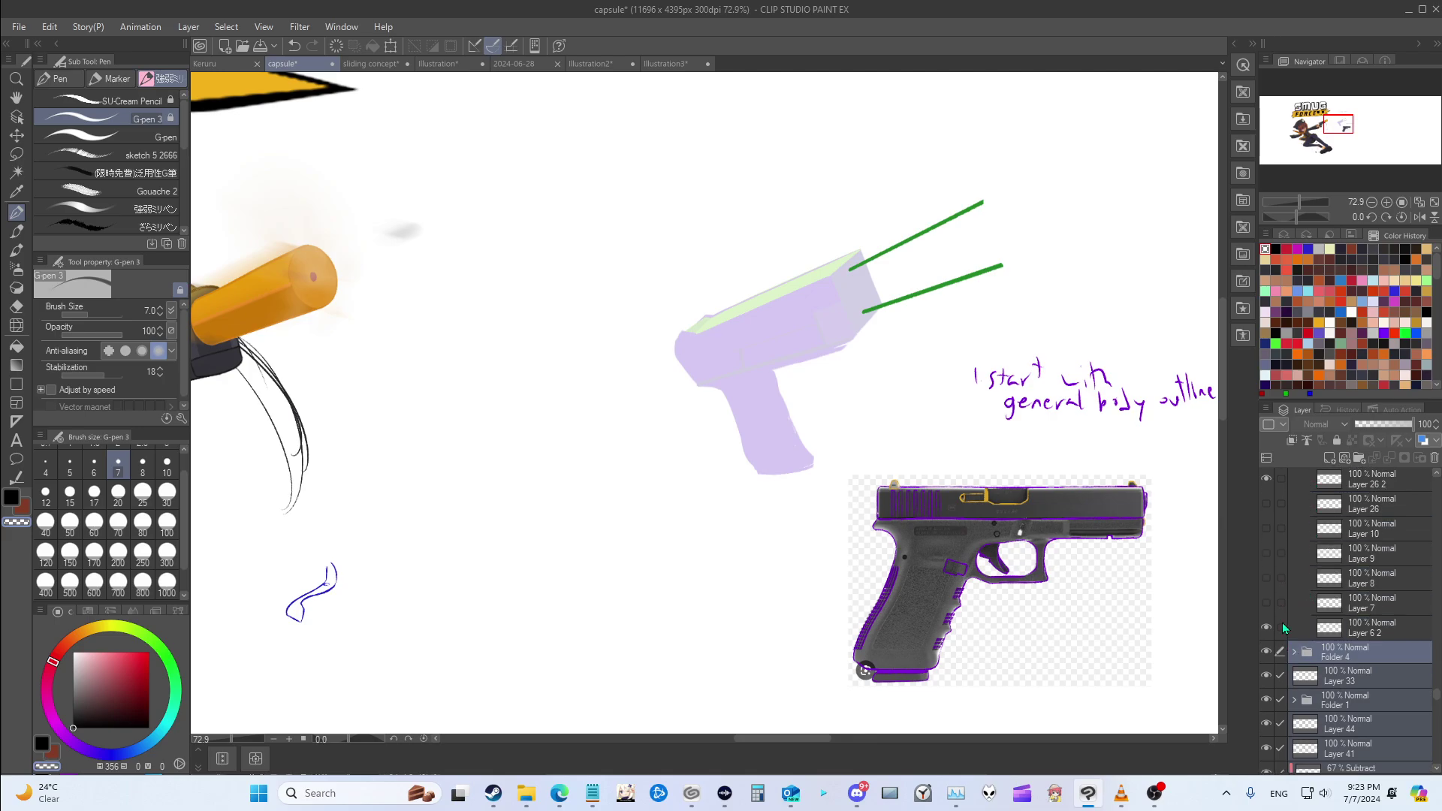
pyautogui.scroll(-2, 993, 525)
pyautogui.scroll(-2, 994, 525)
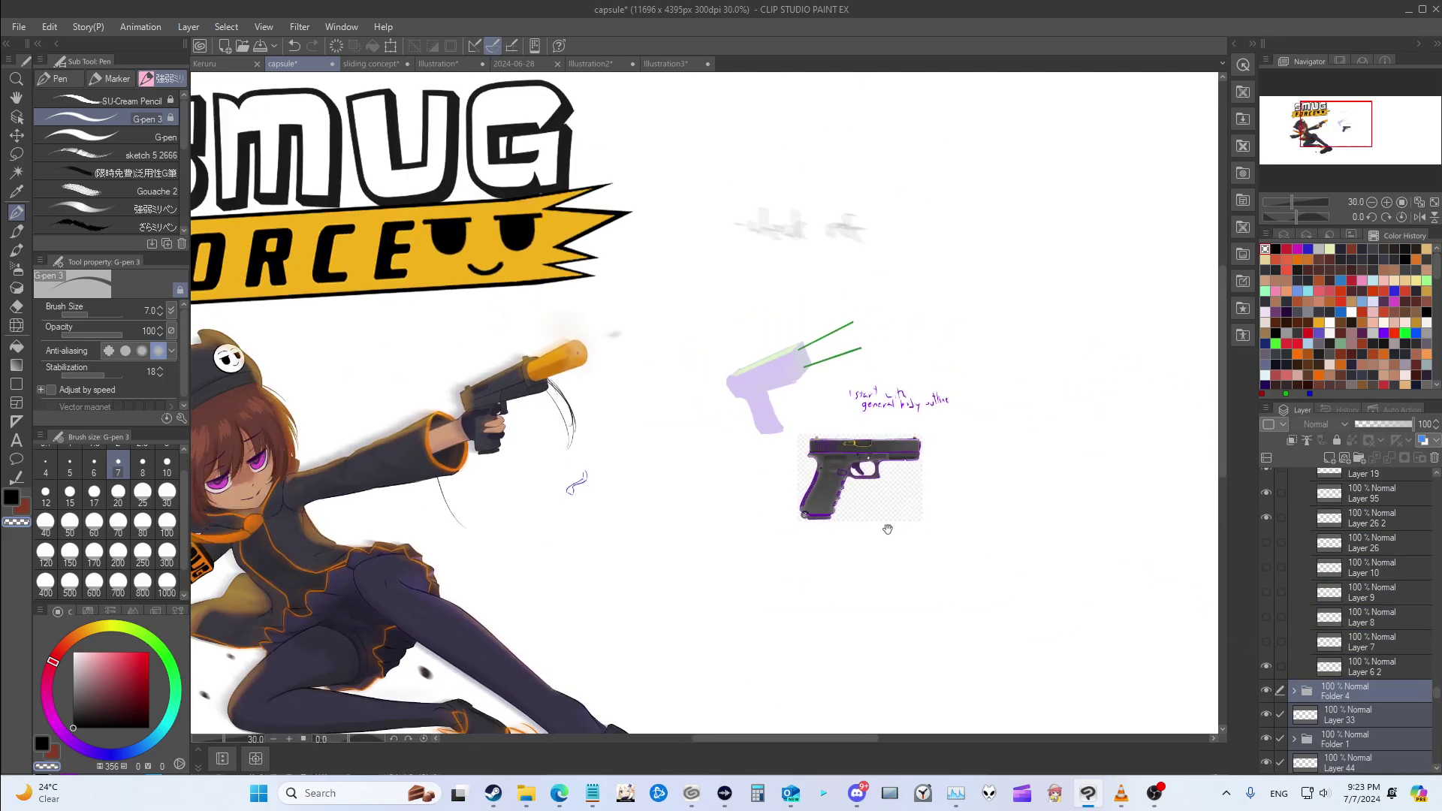
pyautogui.click(1266, 641)
pyautogui.click(1266, 616)
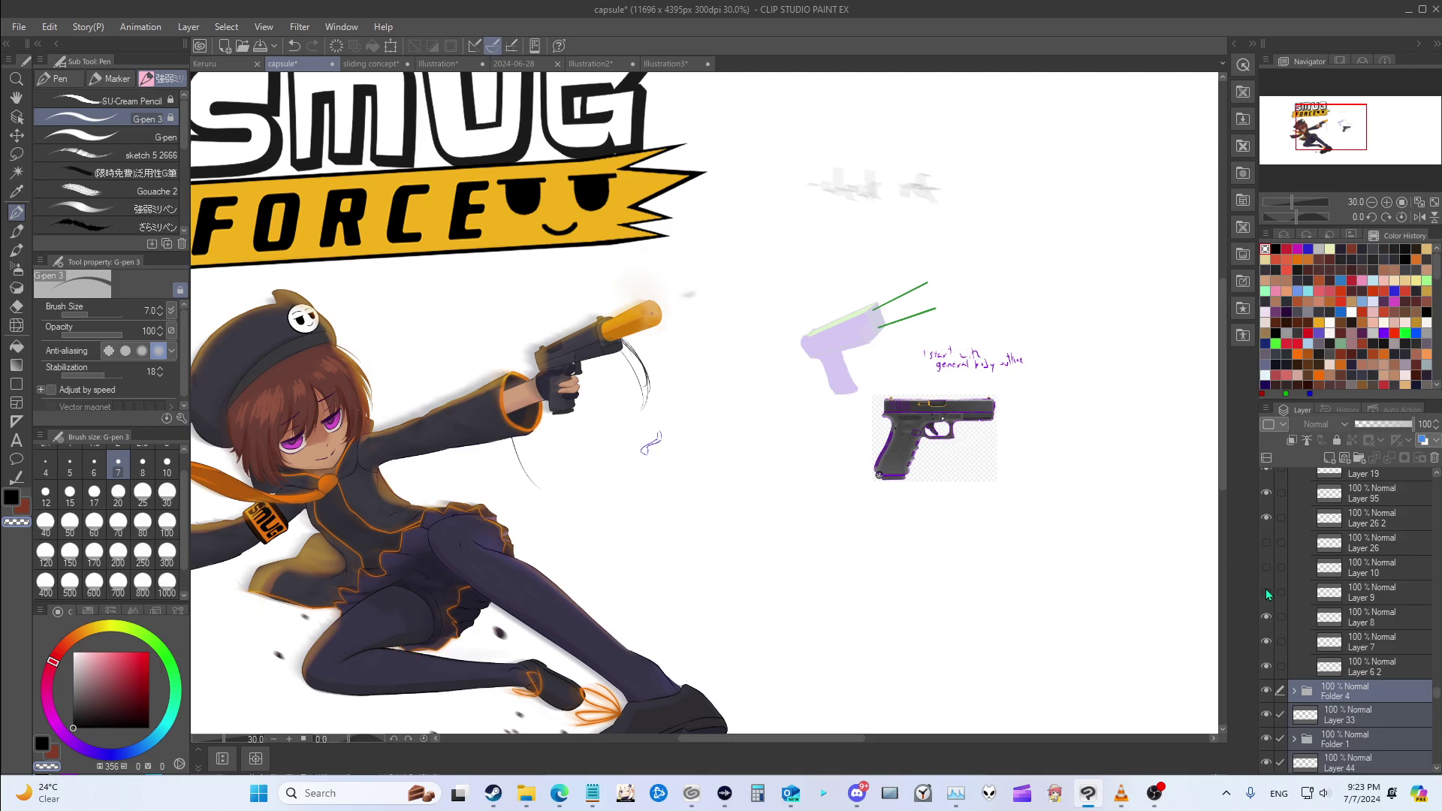
pyautogui.click(1266, 592)
pyautogui.click(1266, 567)
pyautogui.click(1266, 542)
# Step: Select Layers 26 through 6 2 and move the face sketch off the painting, between the character and the pistol reference
pyautogui.click(1363, 537)
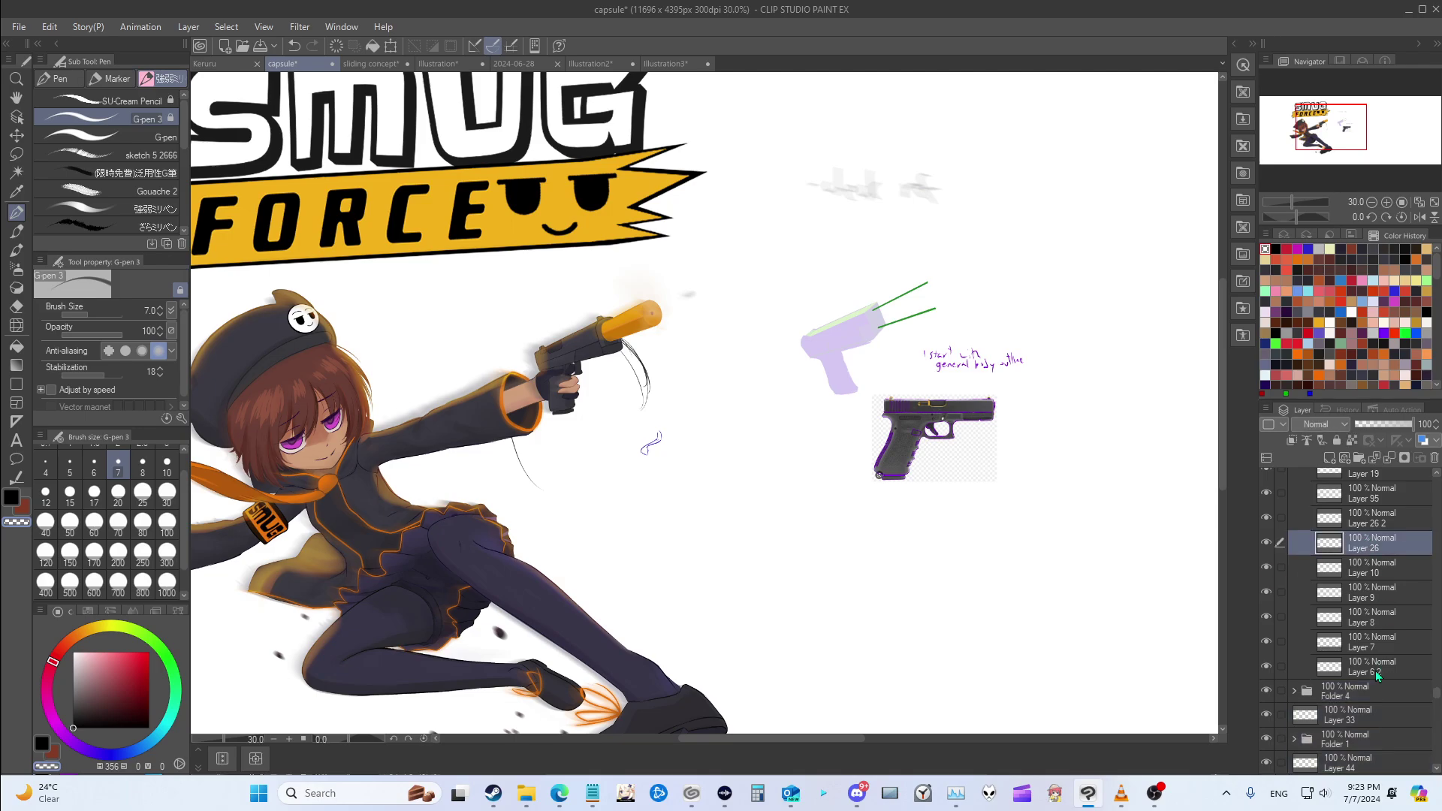
pyautogui.keyDown('shift'); pyautogui.click(1281, 666); pyautogui.keyUp('shift')
pyautogui.press('k')
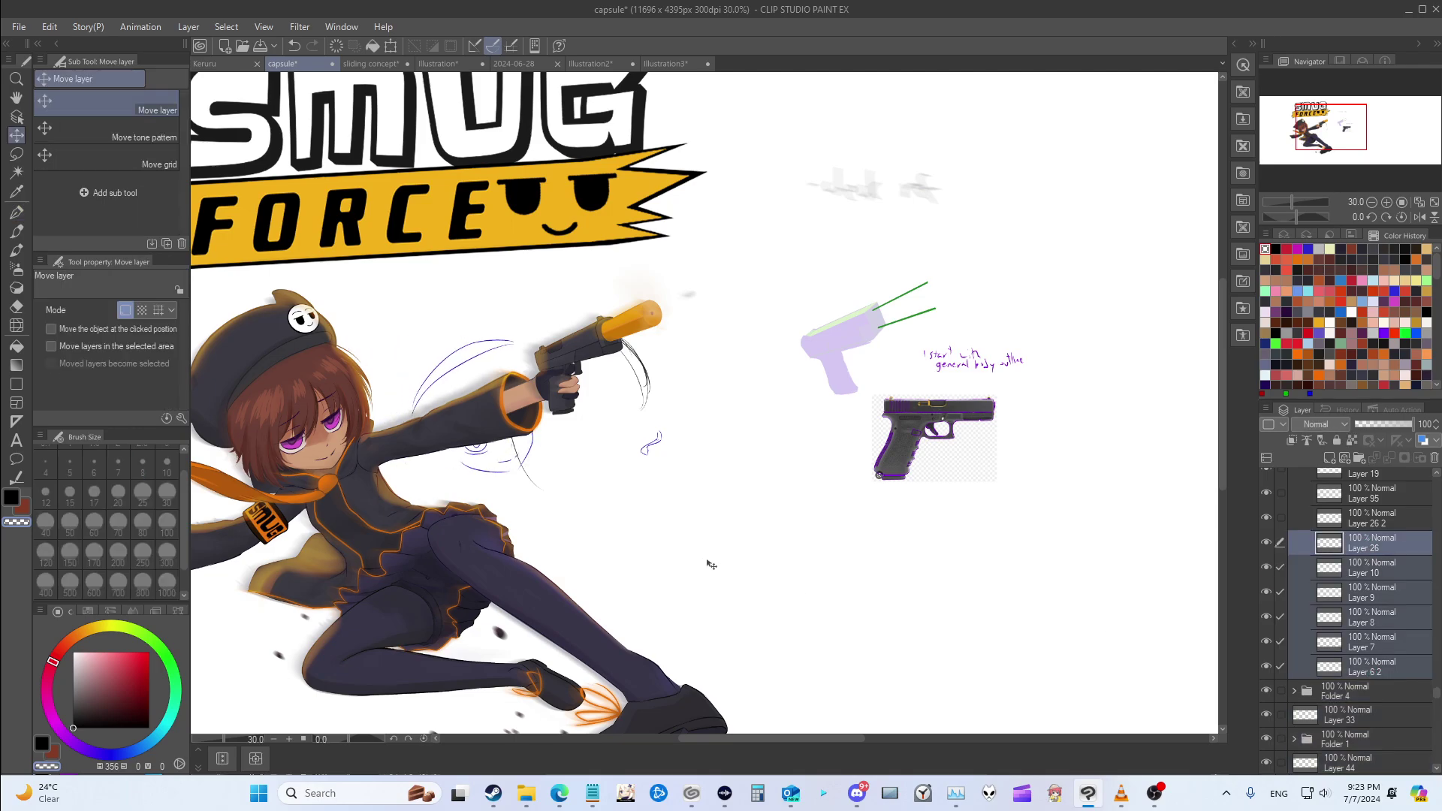
pyautogui.moveTo(579, 570); pyautogui.dragTo(850, 570)
pyautogui.press('p')
pyautogui.scroll(2, 671, 551)
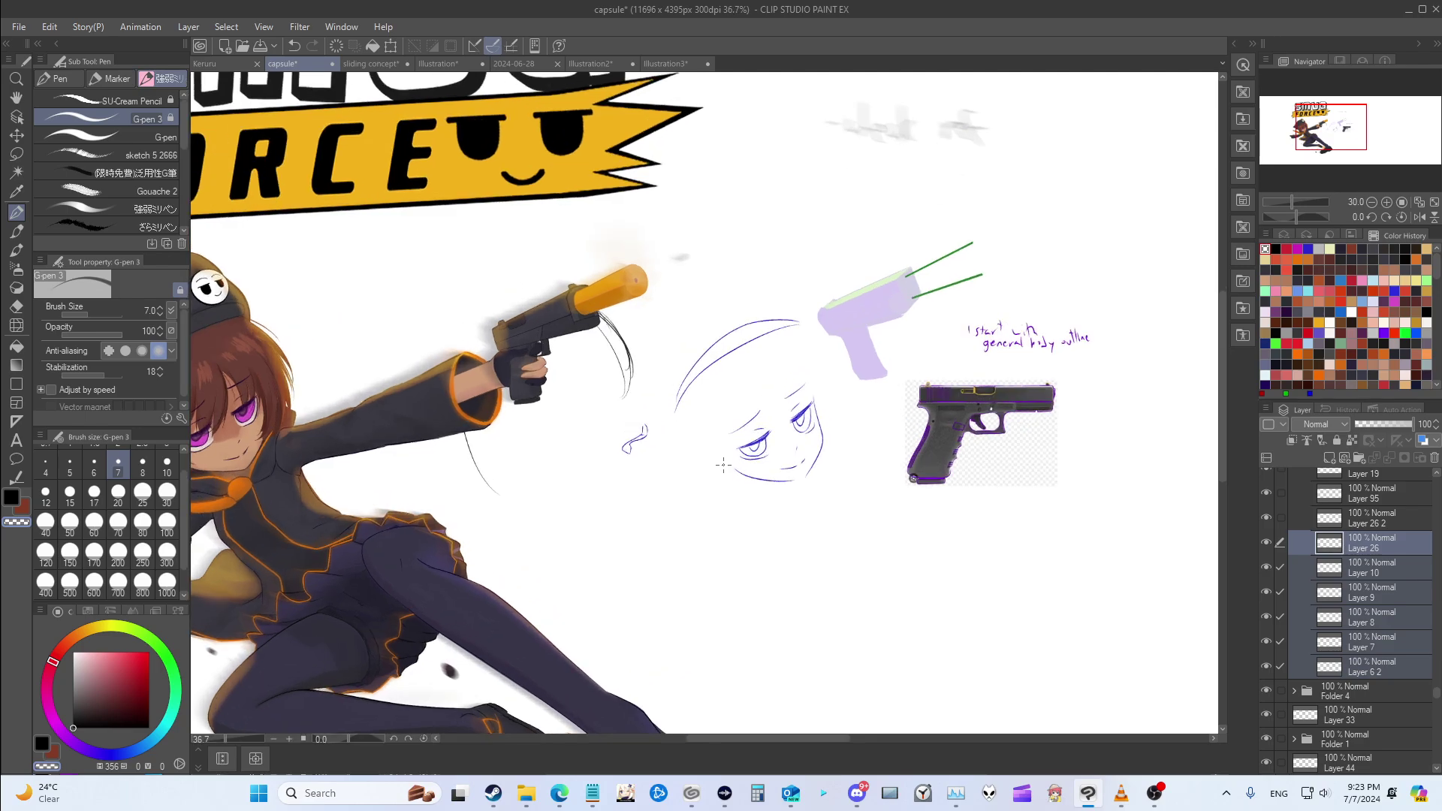
# Step: Move the selected face sketch layers to the blank canvas left of the character and compare the sketch with the painted face
pyautogui.scroll(-4, 671, 551)
pyautogui.moveTo(672, 551); pyautogui.dragTo(938, 540)
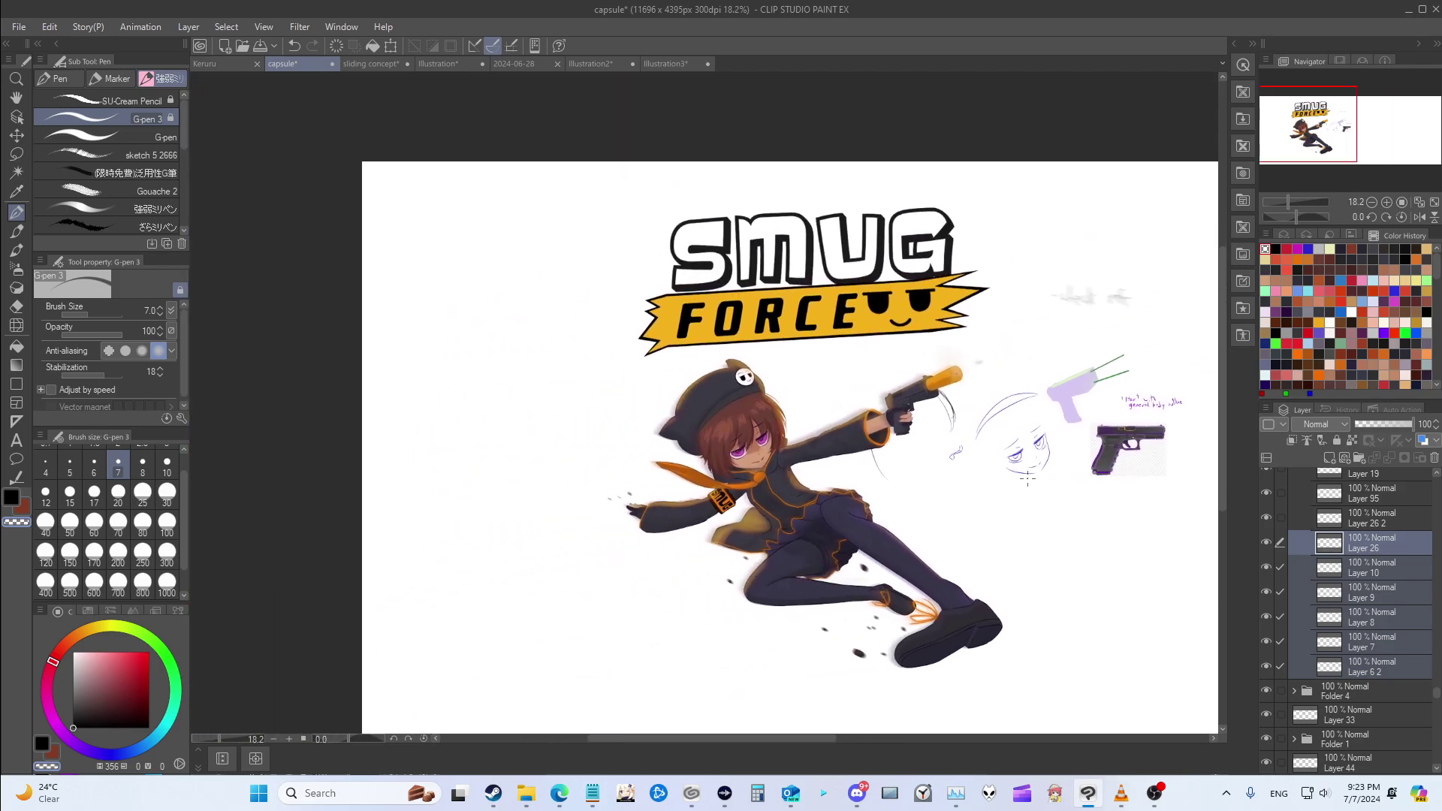
pyautogui.press('k')
pyautogui.moveTo(1052, 478)
pyautogui.mouseDown()
pyautogui.moveTo(572, 475)
pyautogui.moveTo(652, 470)
pyautogui.mouseUp()
pyautogui.press('p')
pyautogui.scroll(5, 609, 467)
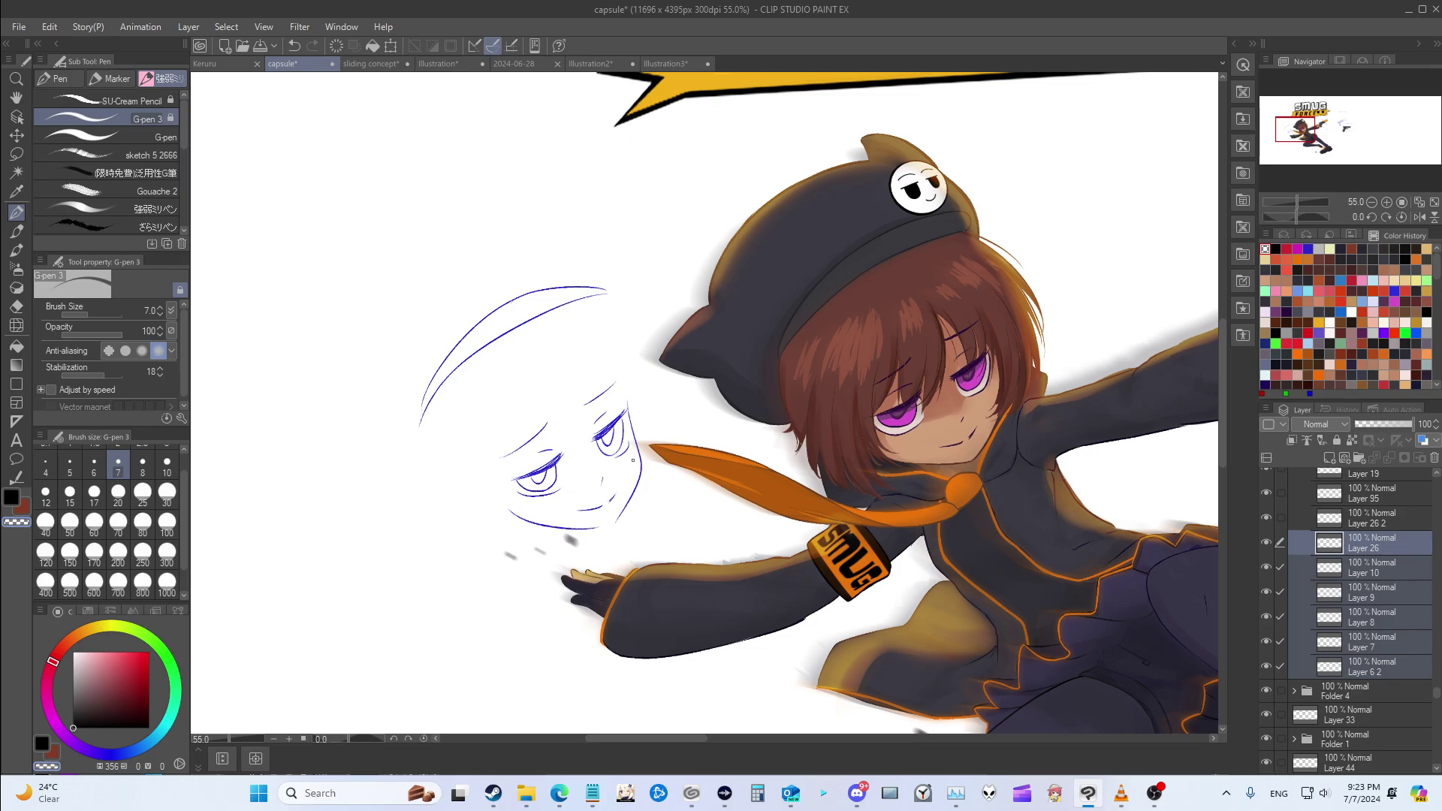
pyautogui.scroll(1, 602, 471)
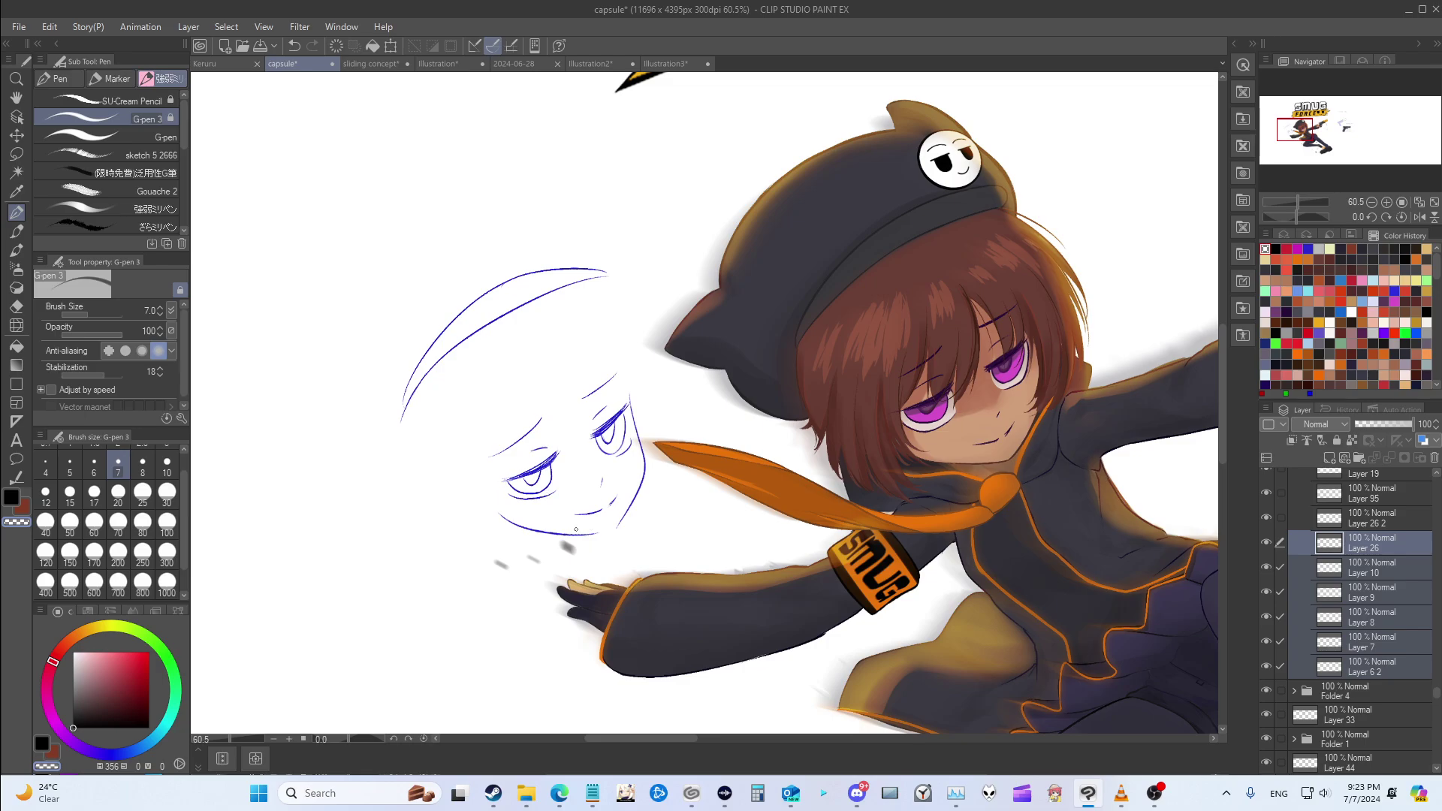
pyautogui.scroll(-3, 631, 487)
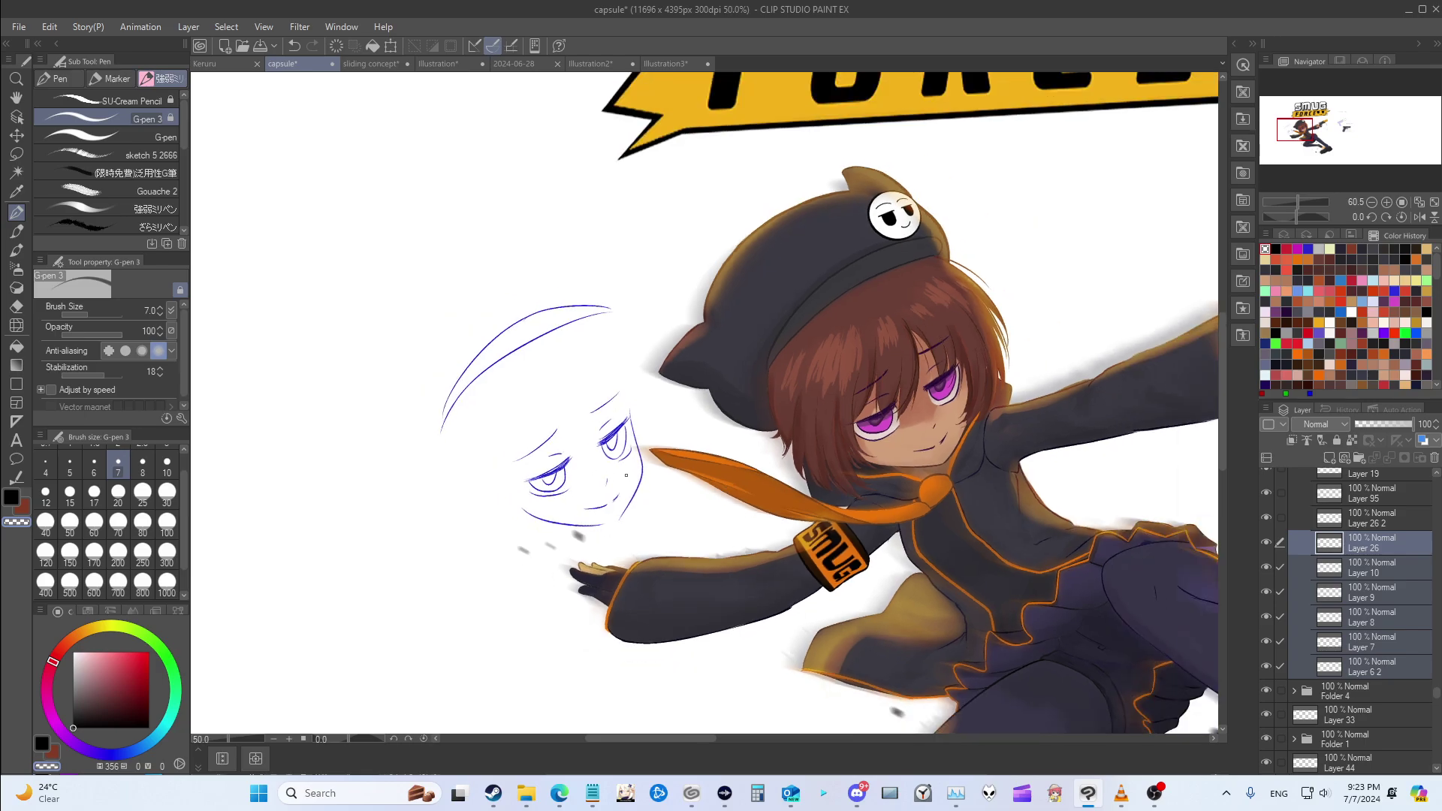
pyautogui.scroll(-2, 616, 484)
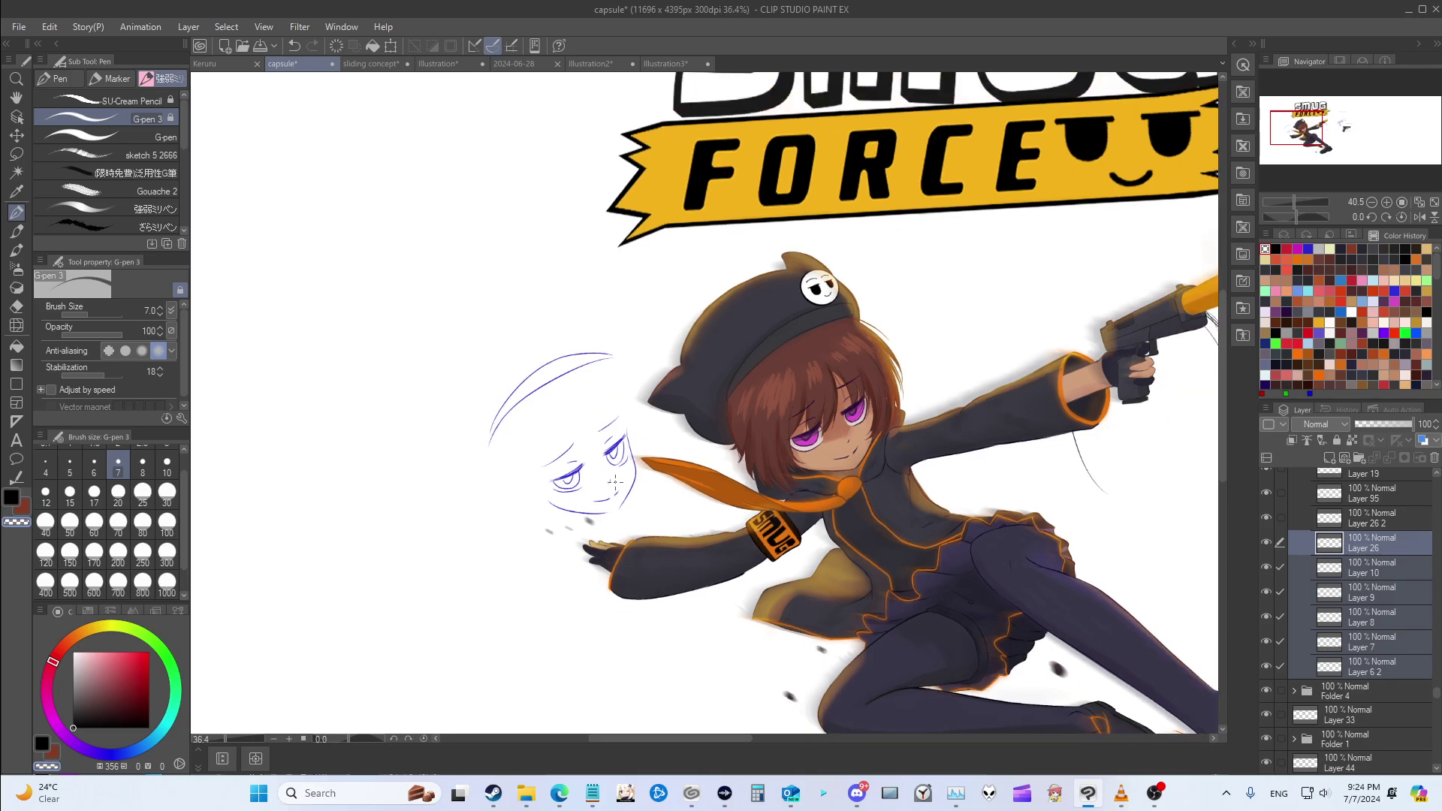
# Step: Examine the relocated face sketch against the painted character, both close up and within the whole Smug Force composition with its pistol references
pyautogui.scroll(-6, 884, 433)
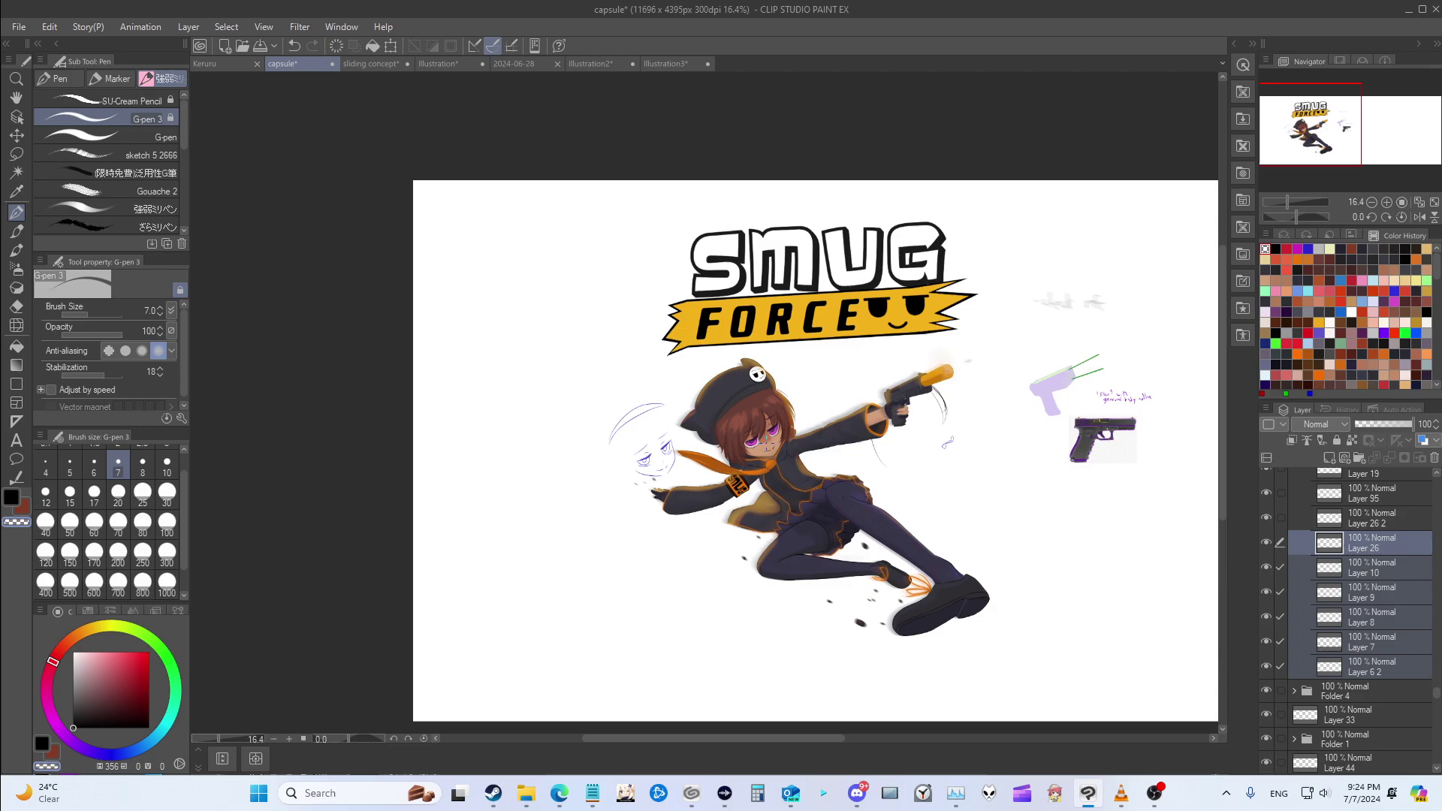
pyautogui.scroll(2, 675, 462)
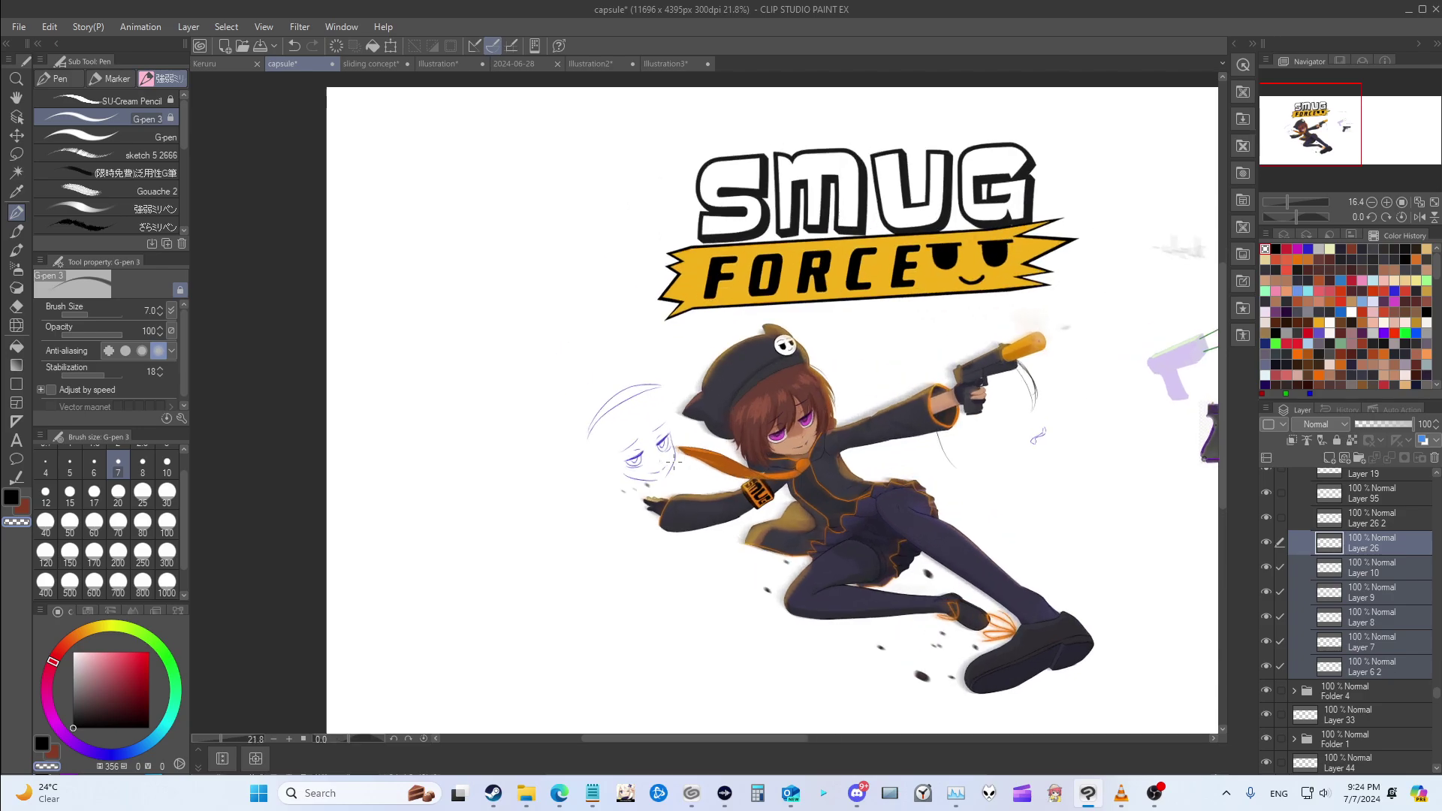
pyautogui.scroll(4, 674, 462)
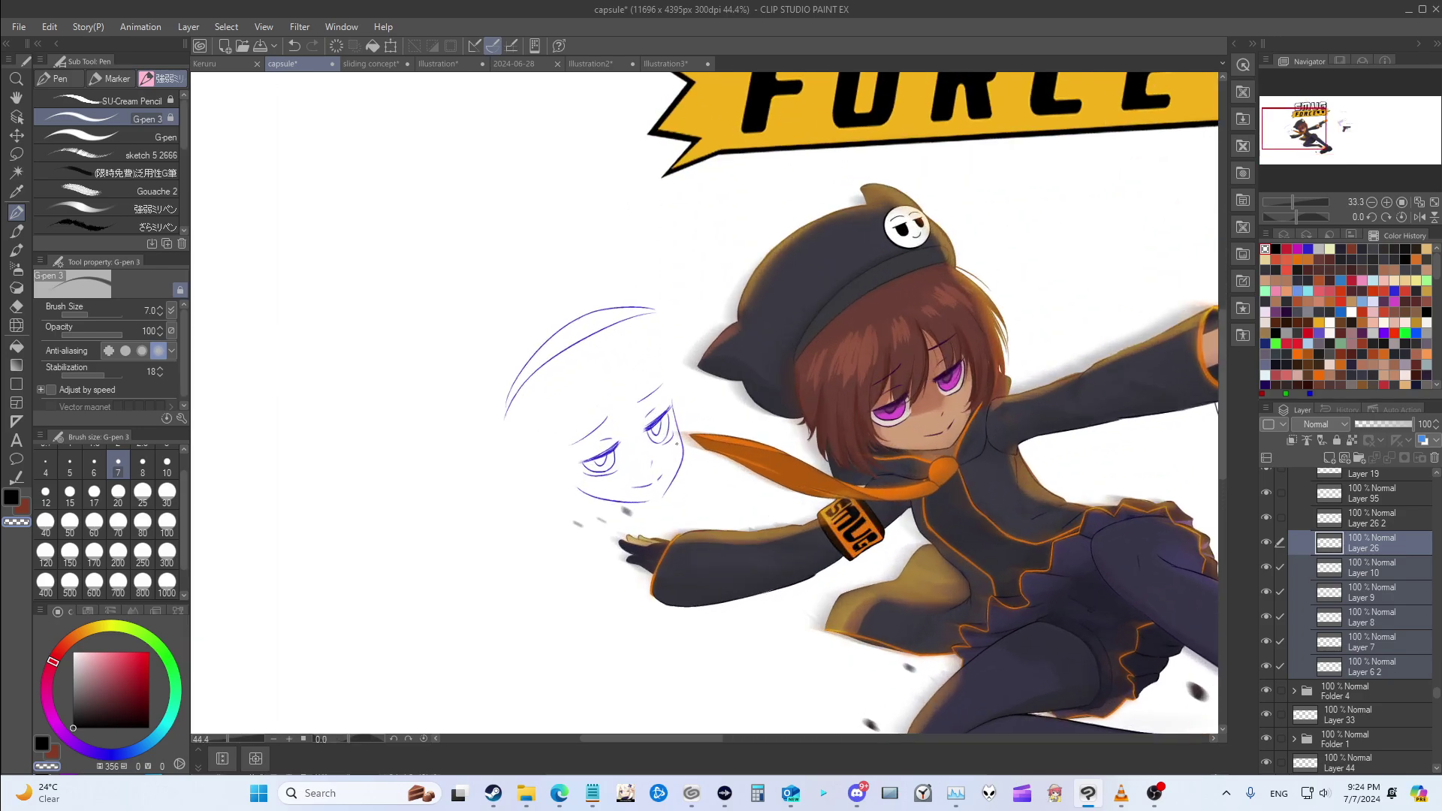
pyautogui.scroll(-4, 636, 436)
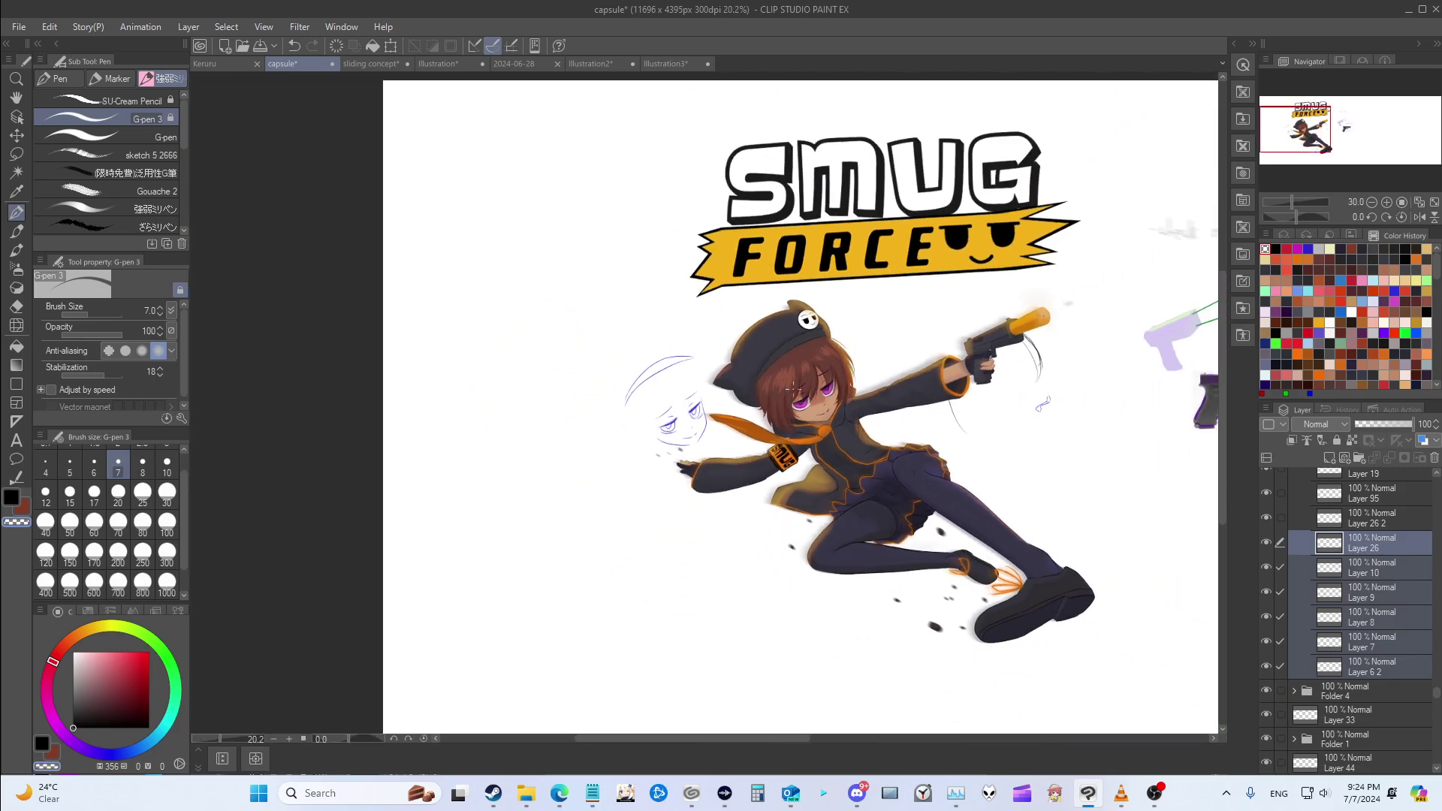
pyautogui.scroll(-1, 889, 396)
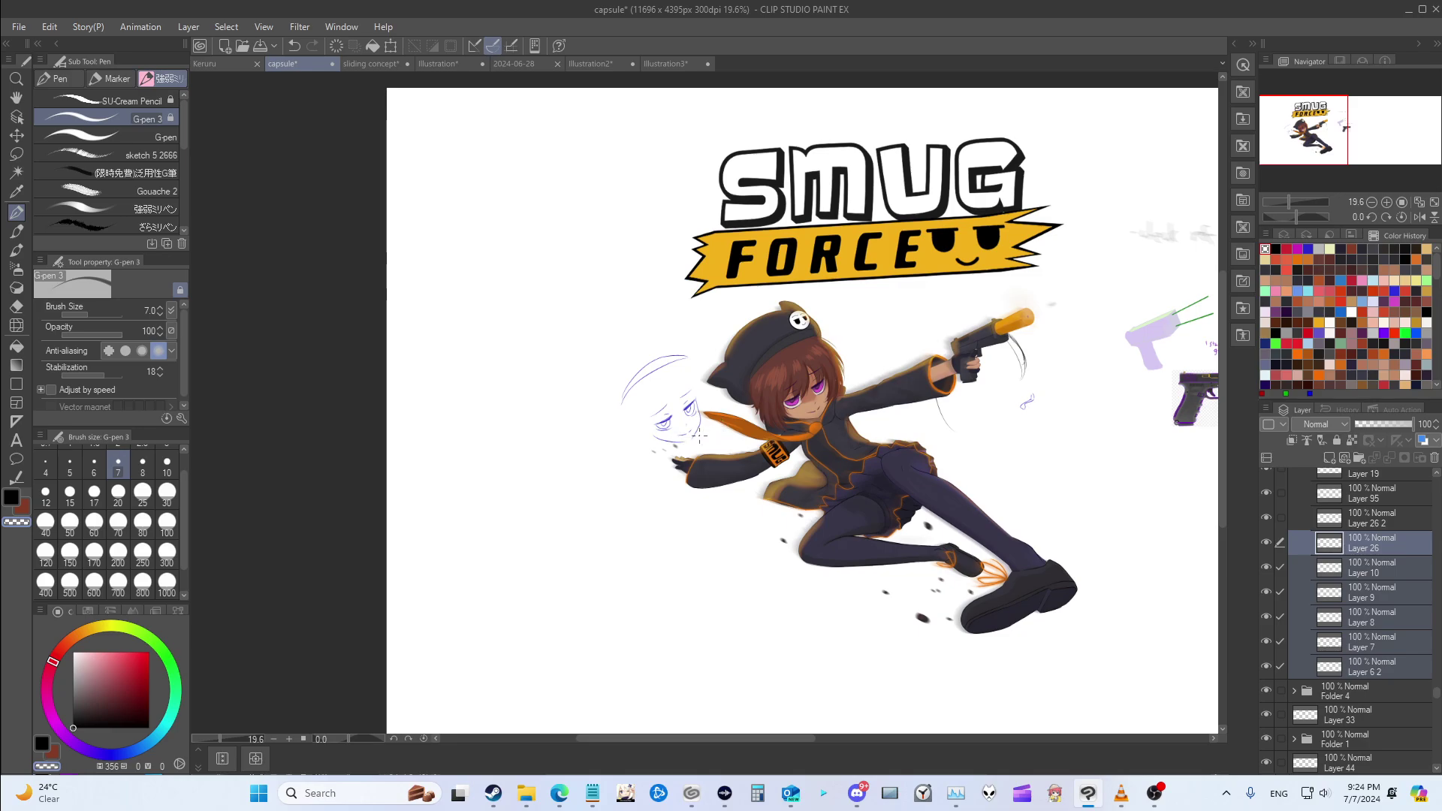
pyautogui.scroll(5, 808, 404)
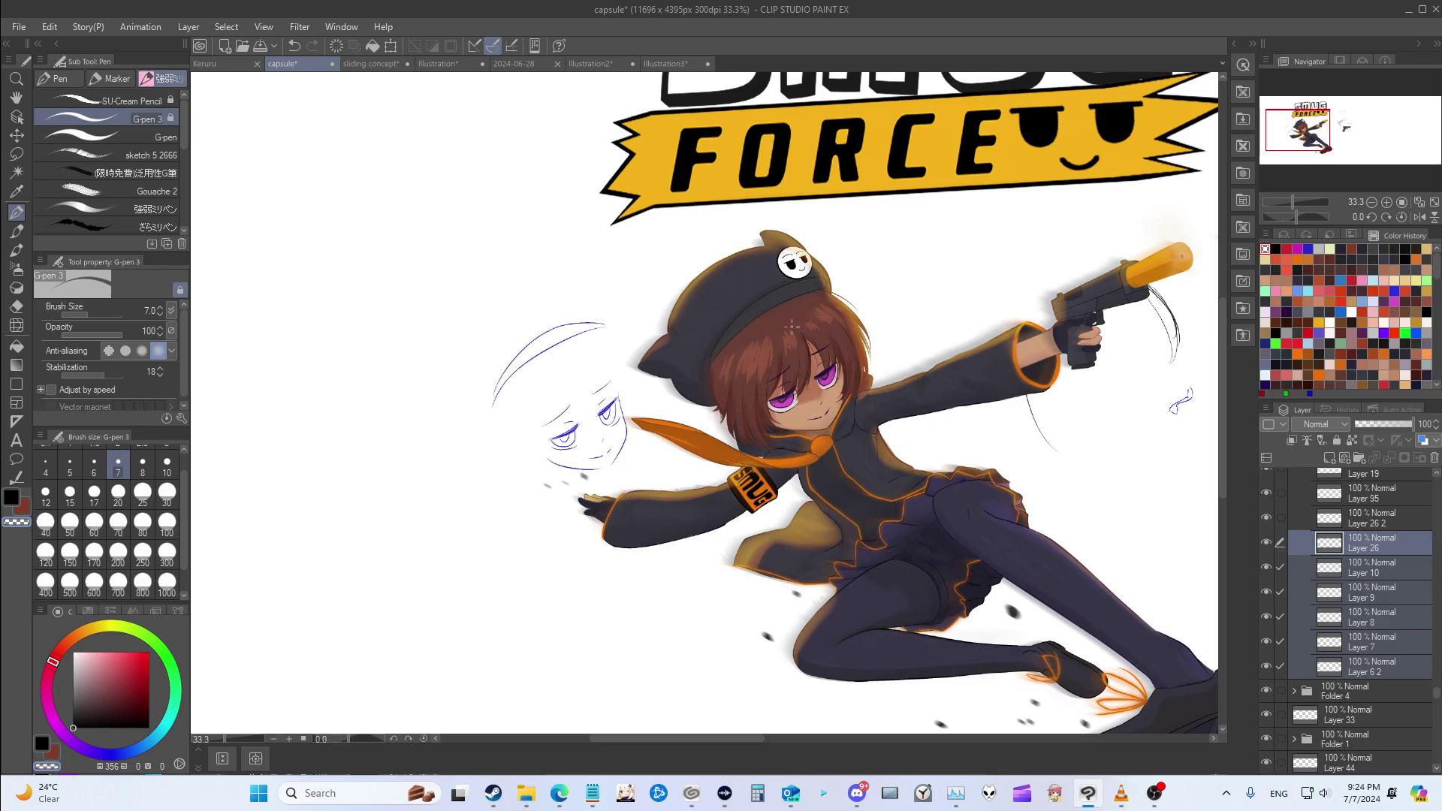
pyautogui.scroll(-4, 861, 407)
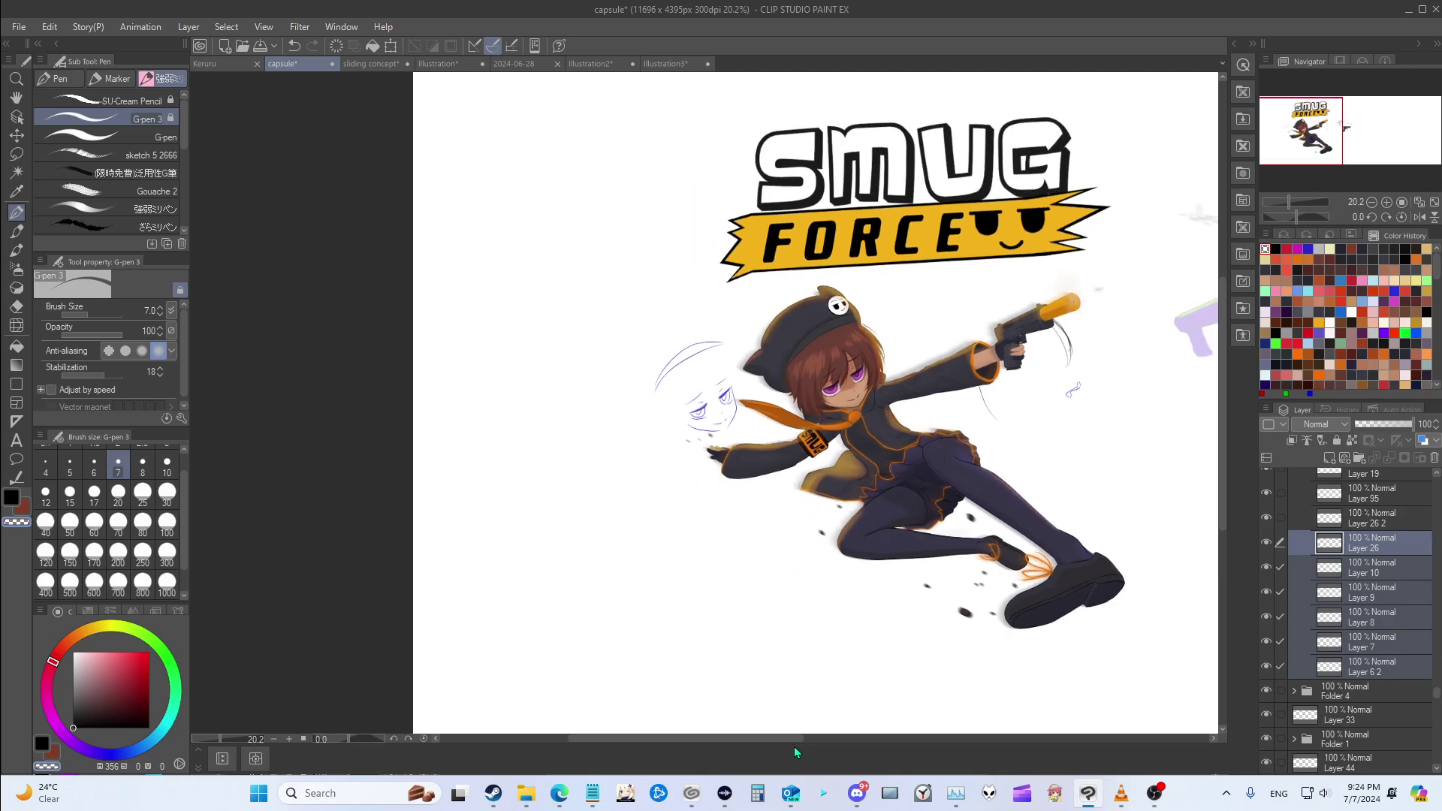
pyautogui.moveTo(758, 738); pyautogui.dragTo(845, 738)
pyautogui.scroll(2, 1314, 578)
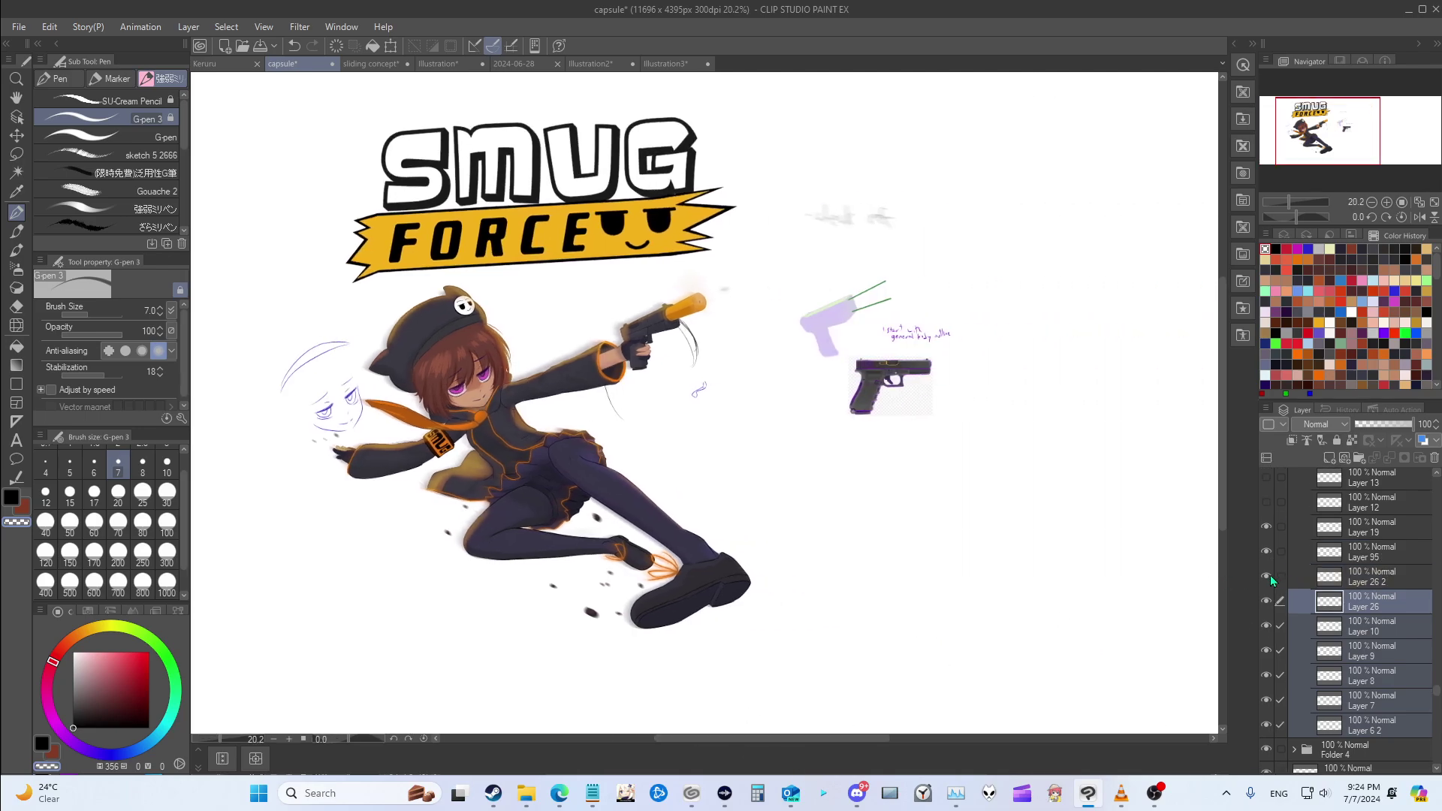
# Step: Hide Layers 26 2, 95 and 19, and show Layers 12, 13, 21, 15 2, 27 and 22
pyautogui.moveTo(1271, 580); pyautogui.dragTo(1268, 525)
pyautogui.scroll(2, 1269, 526)
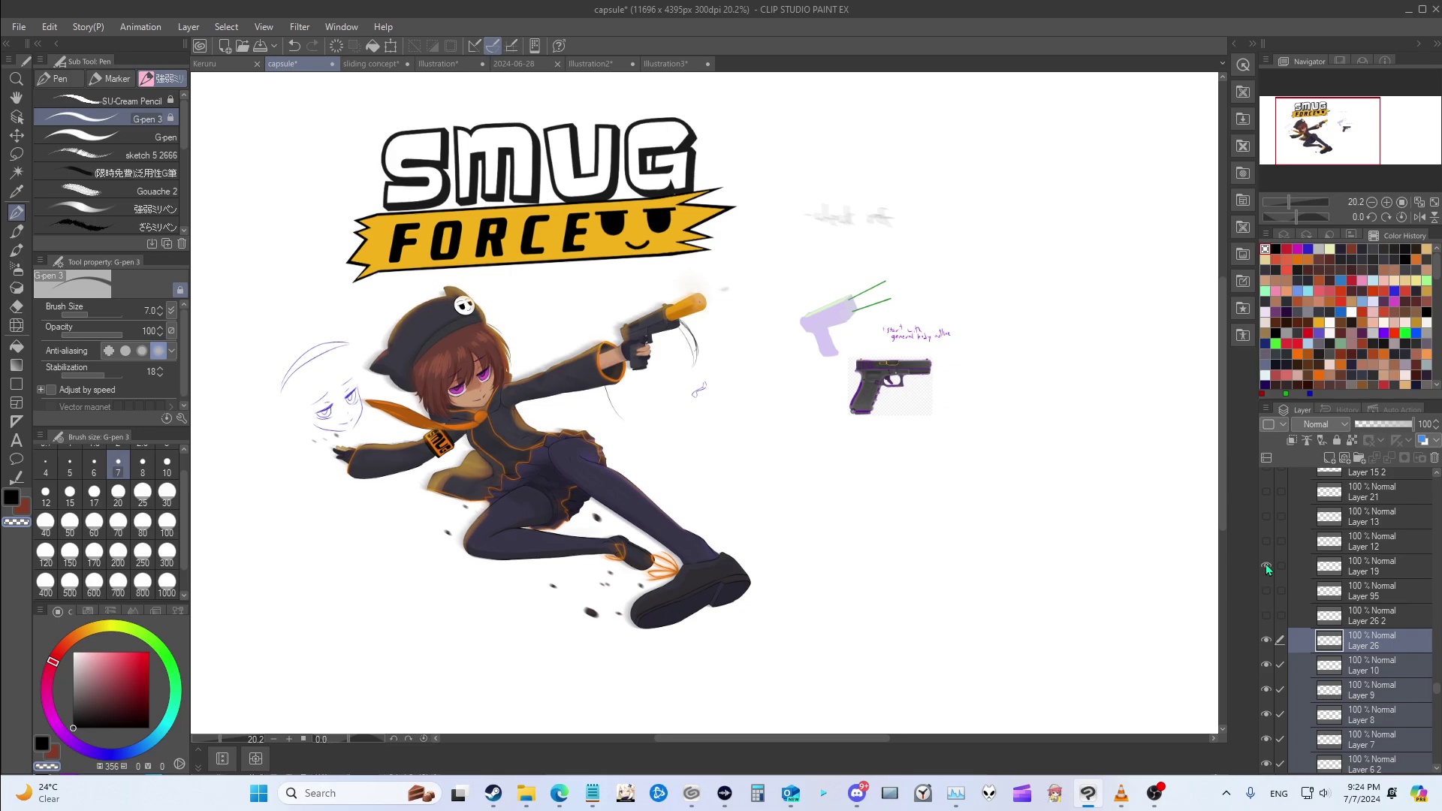
pyautogui.scroll(2, 1267, 578)
pyautogui.scroll(1, 1269, 593)
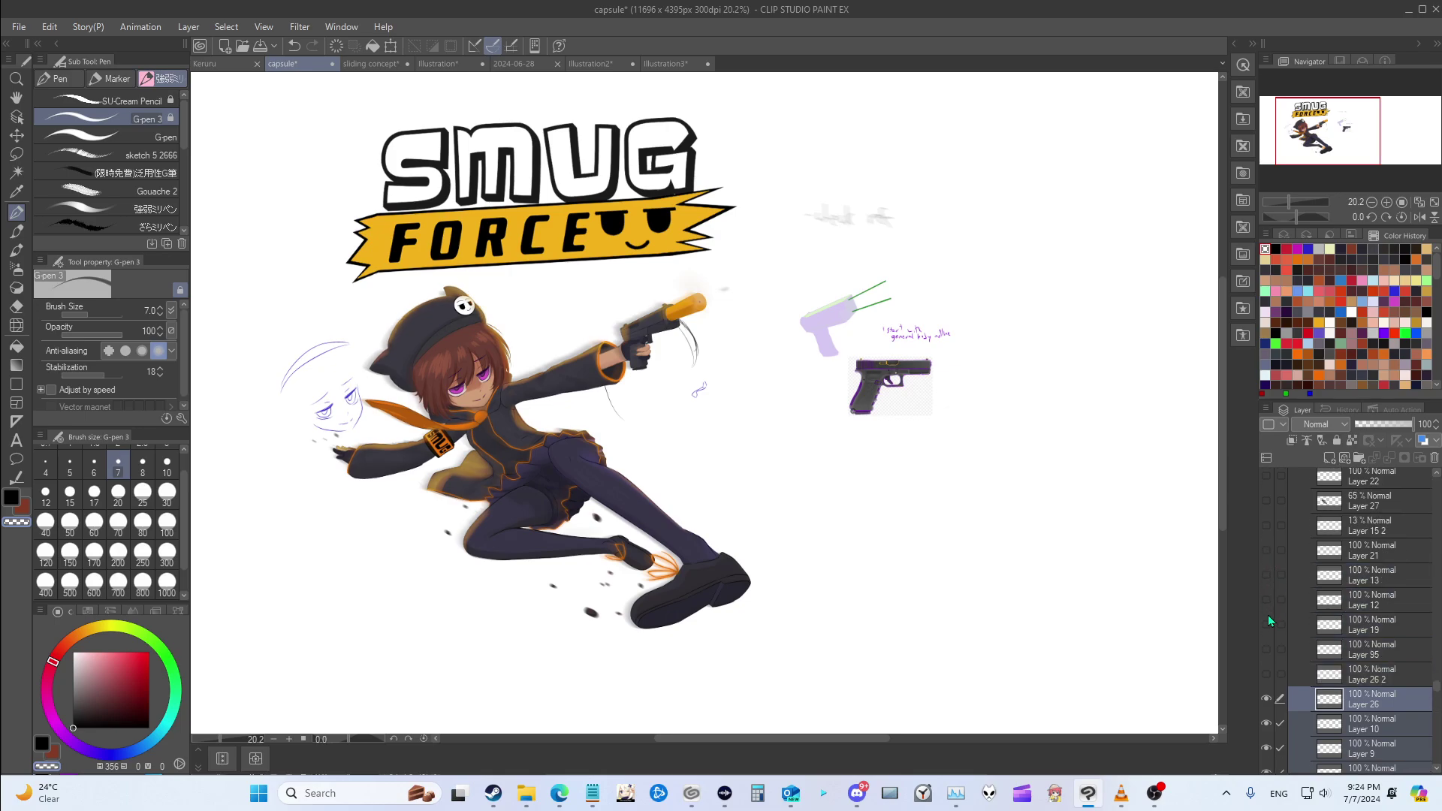
pyautogui.moveTo(1266, 599); pyautogui.dragTo(1265, 550)
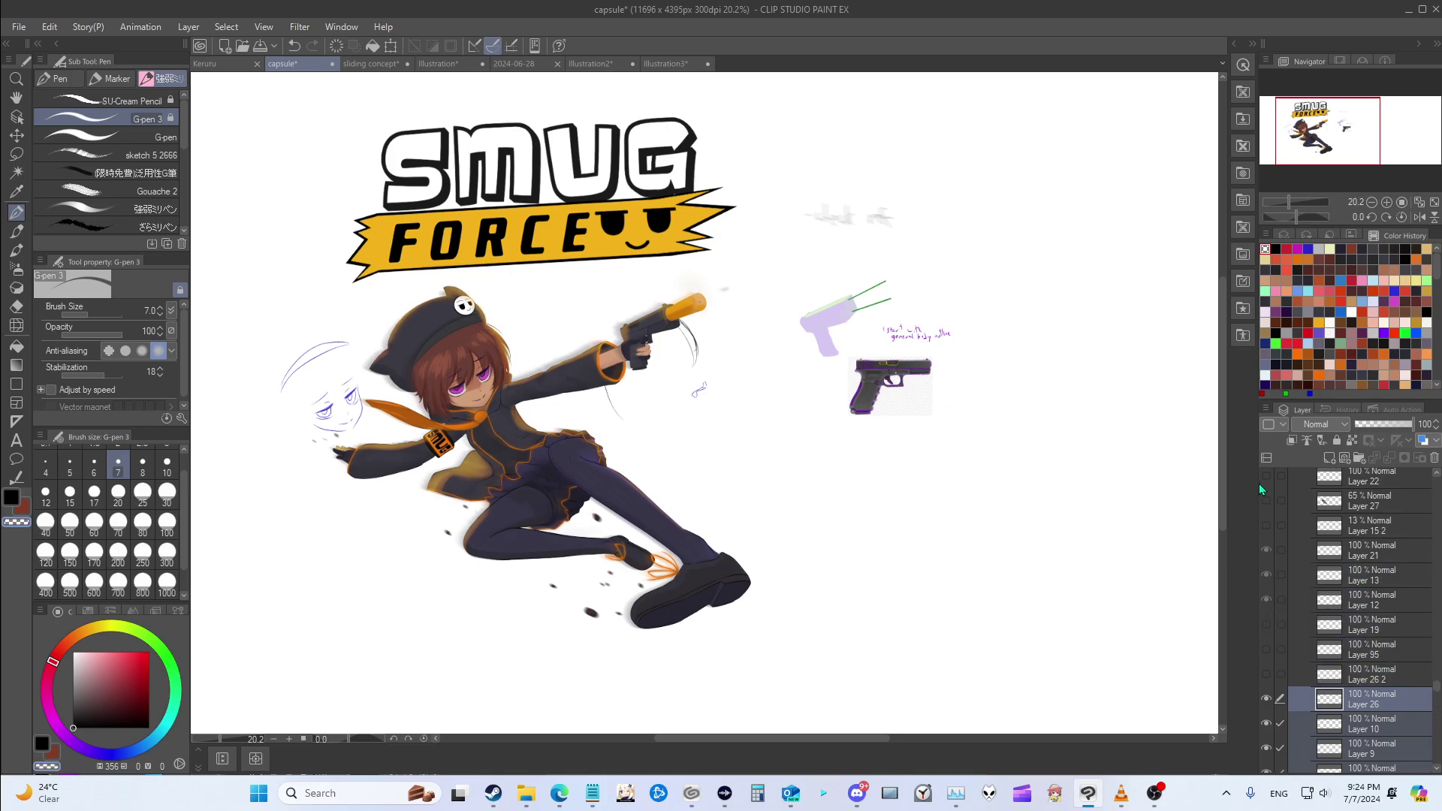
pyautogui.click(1266, 525)
pyautogui.scroll(2, 1337, 571)
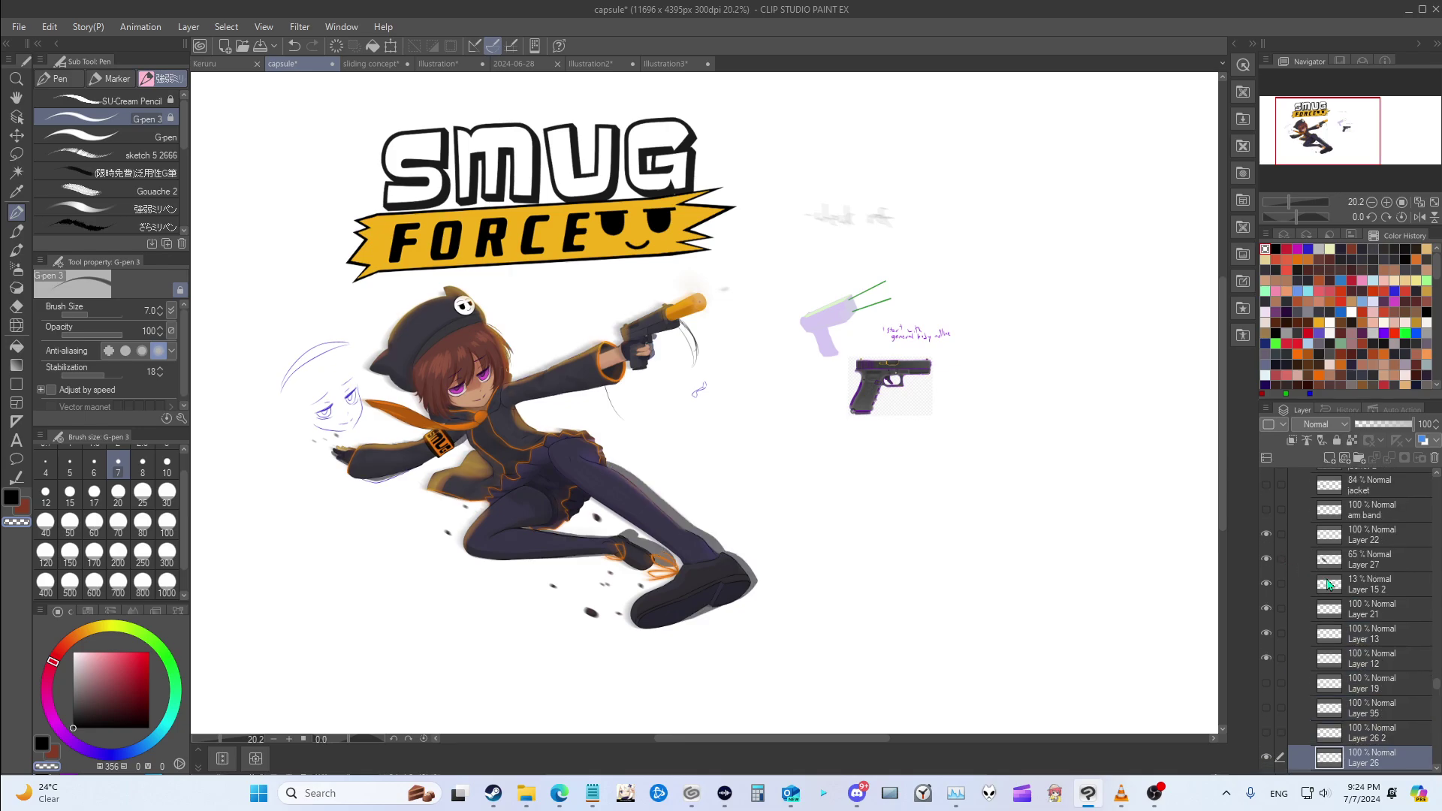
# Step: Move Layers 12 through 22 together, placing the grey body silhouette in the empty canvas area right of the finished character
pyautogui.click(1363, 661)
pyautogui.keyDown('shift'); pyautogui.click(1360, 534); pyautogui.keyUp('shift')
pyautogui.press('k')
pyautogui.moveTo(788, 598); pyautogui.dragTo(1121, 577)
pyautogui.press('p')
pyautogui.scroll(-2, 1054, 565)
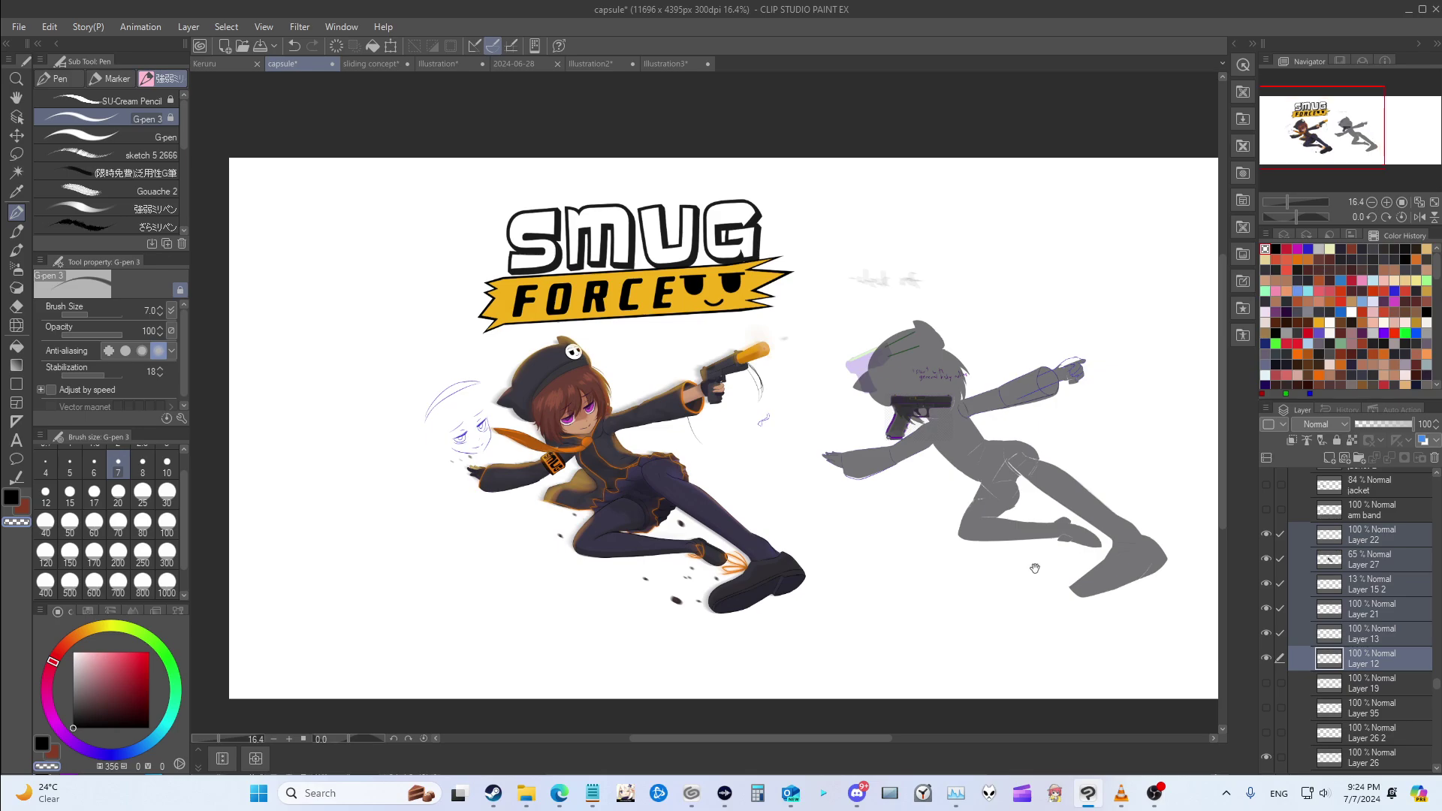
pyautogui.moveTo(1012, 521); pyautogui.dragTo(896, 521)
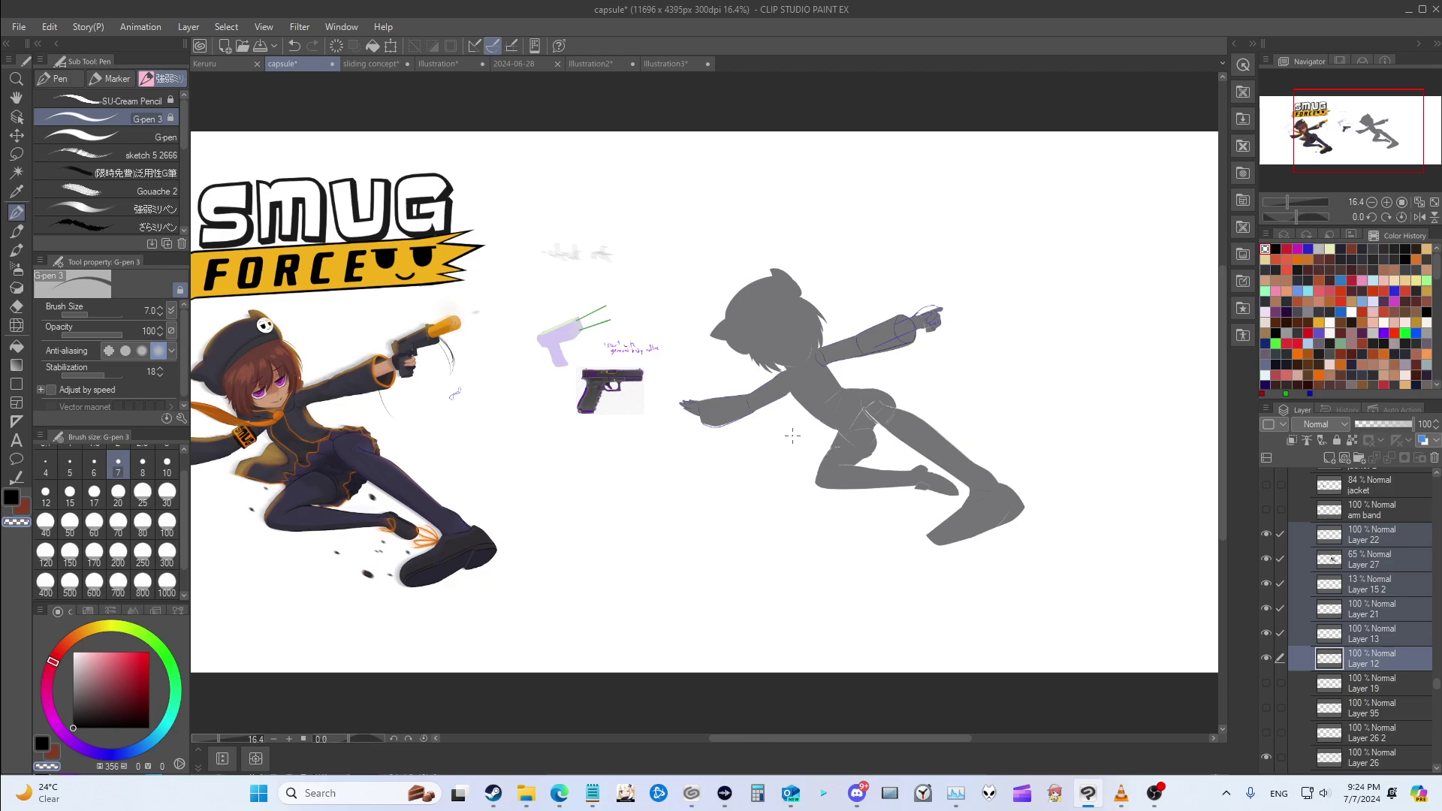
pyautogui.scroll(1, 789, 417)
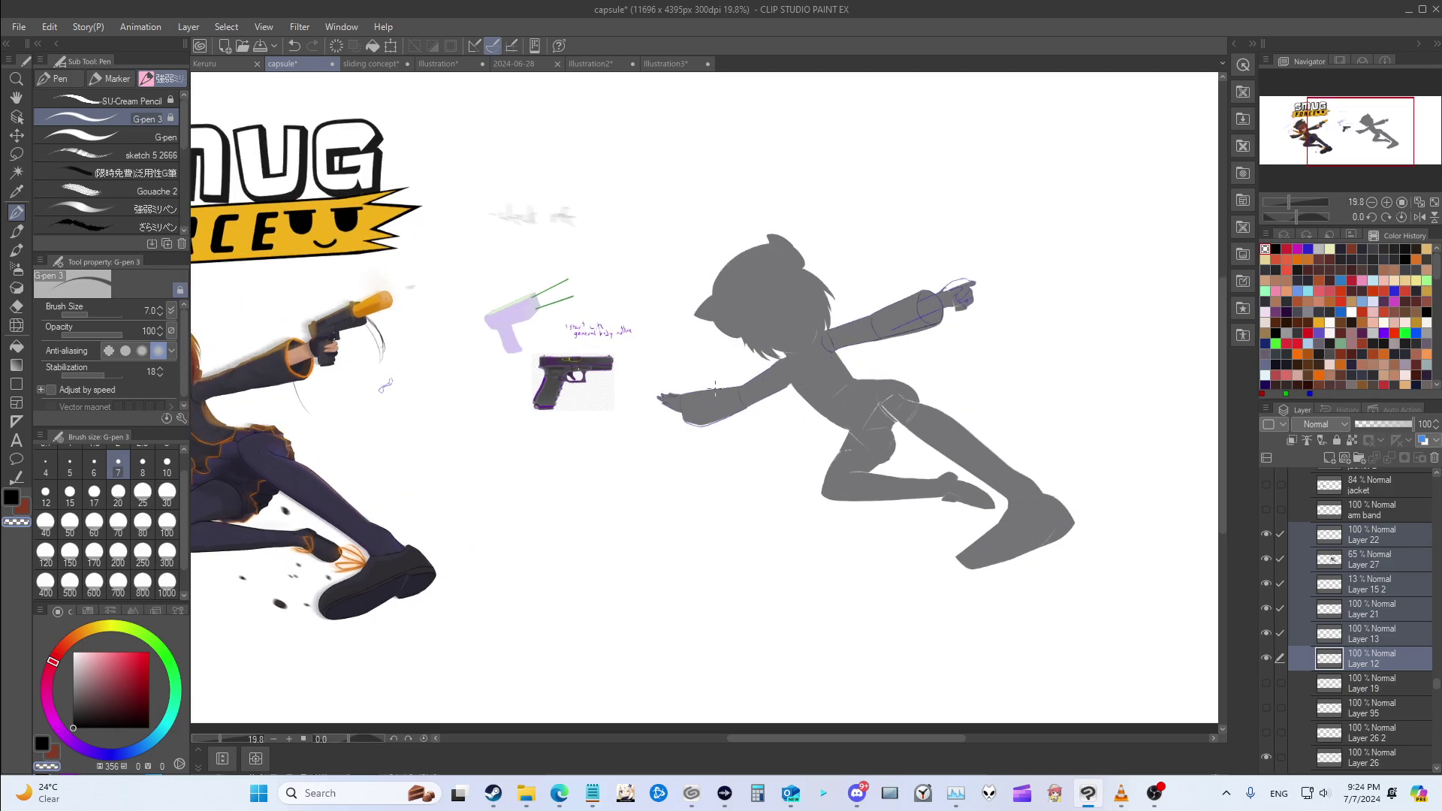
pyautogui.scroll(-2, 847, 383)
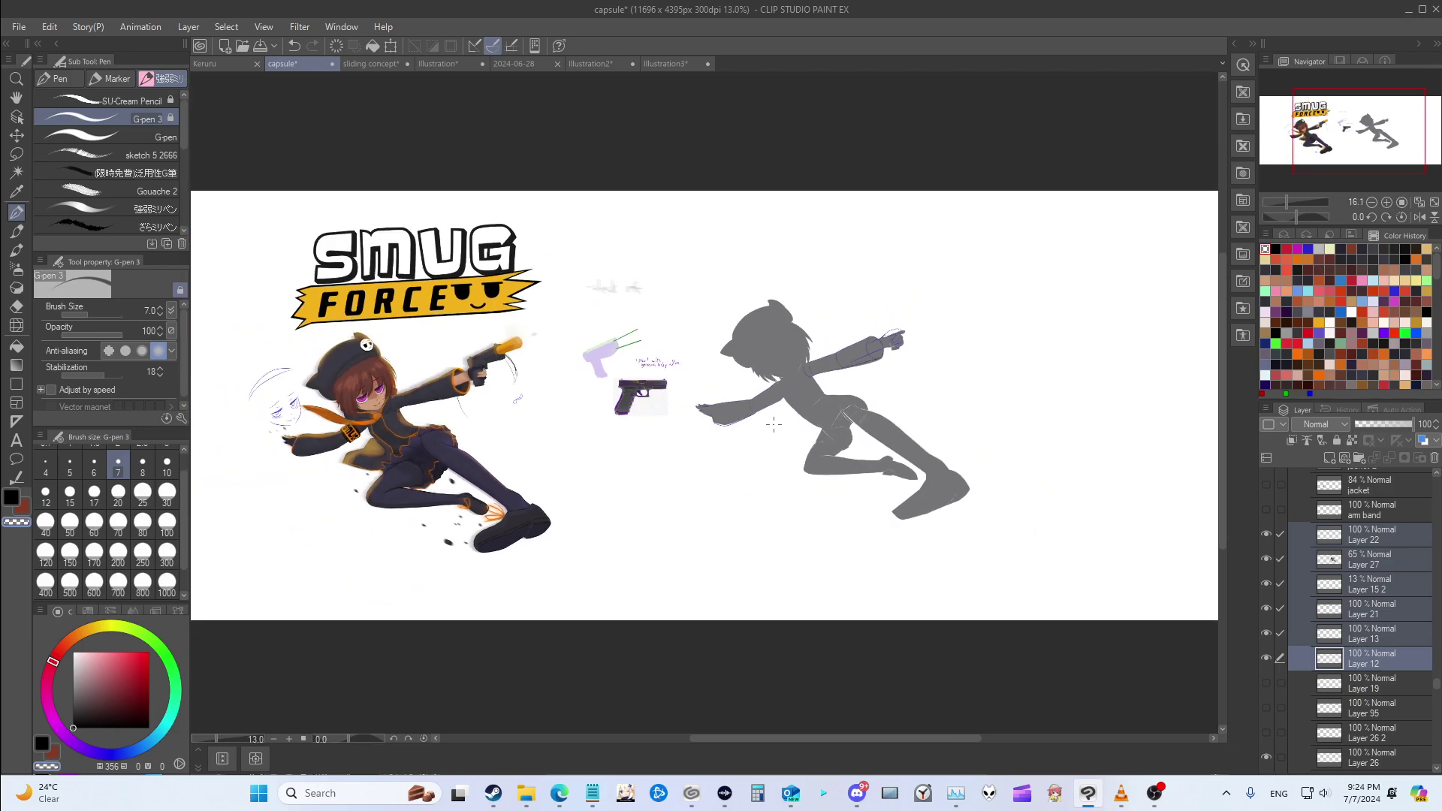
pyautogui.scroll(1, 780, 418)
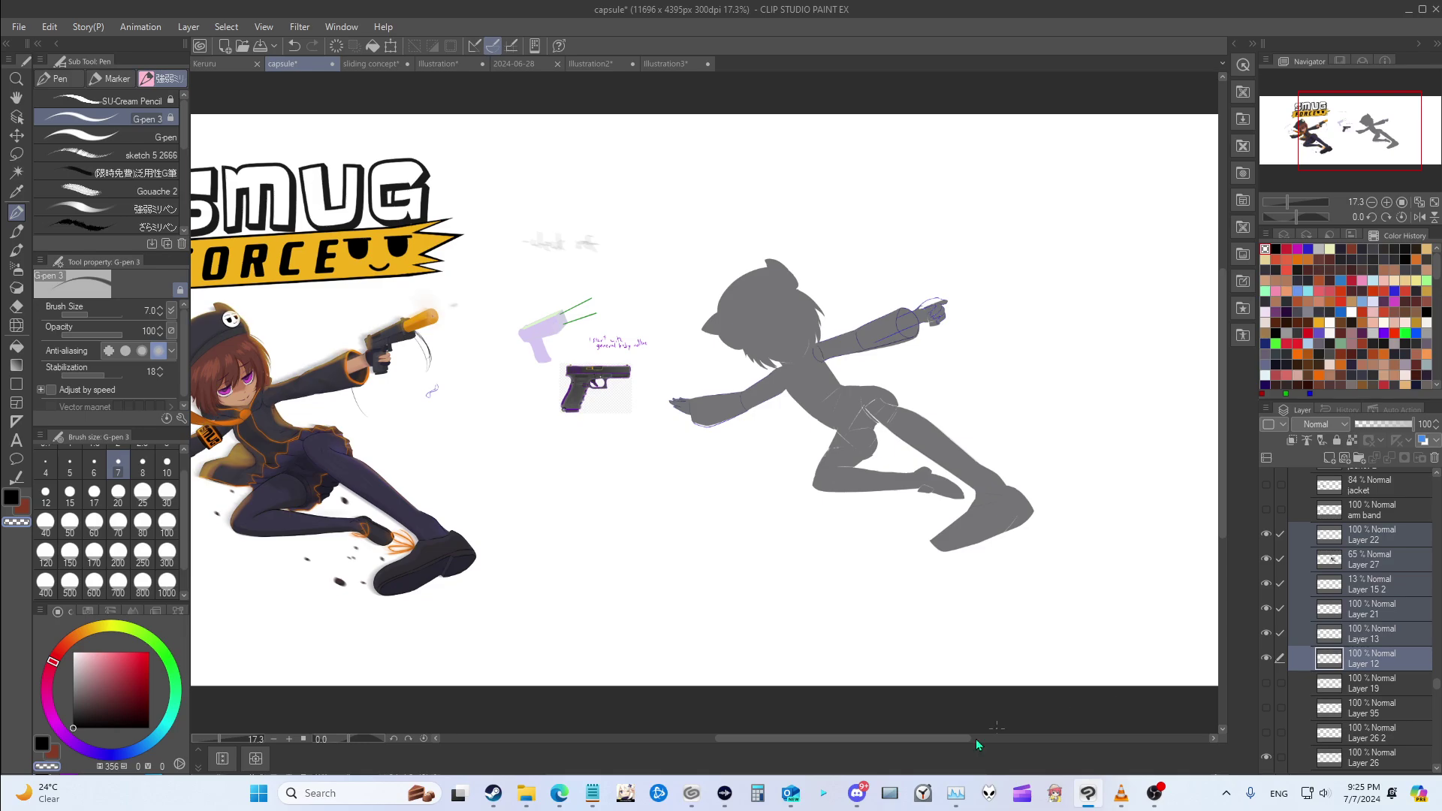
# Step: Try the Brightness and Color blending modes on all the finished character's layers, and undo the changes
pyautogui.moveTo(954, 742); pyautogui.dragTo(839, 748)
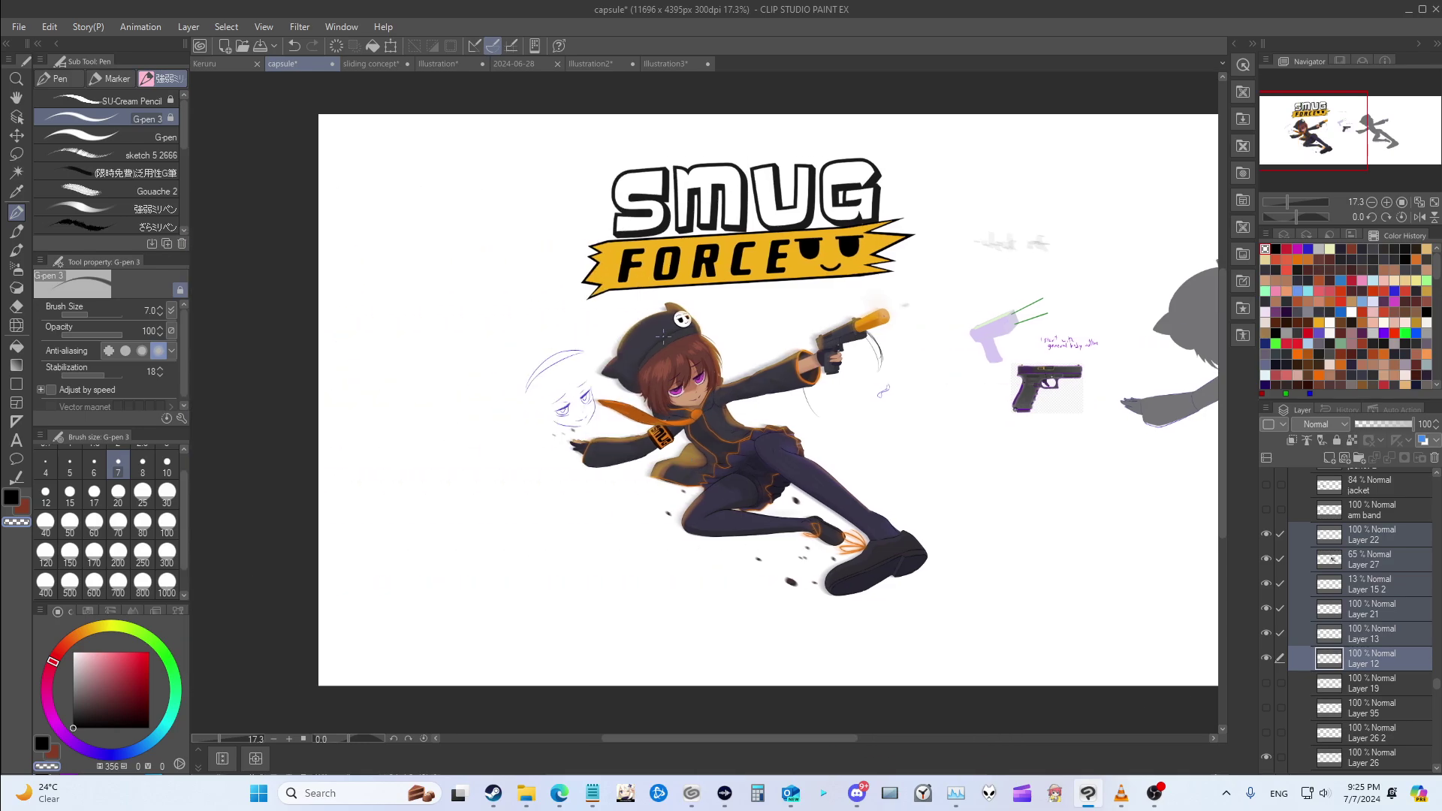
pyautogui.moveTo(623, 323); pyautogui.dragTo(931, 612)
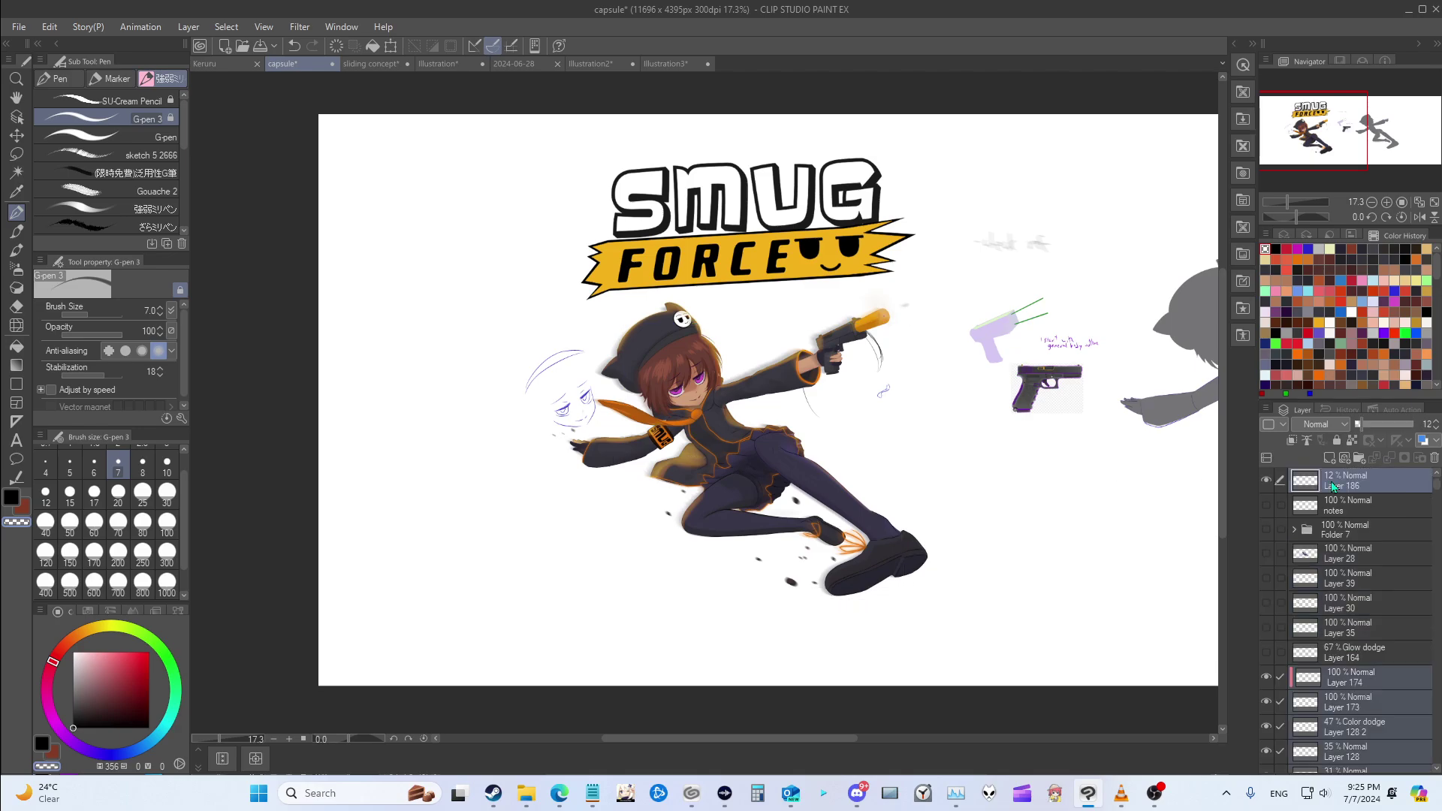
pyautogui.click(1344, 425)
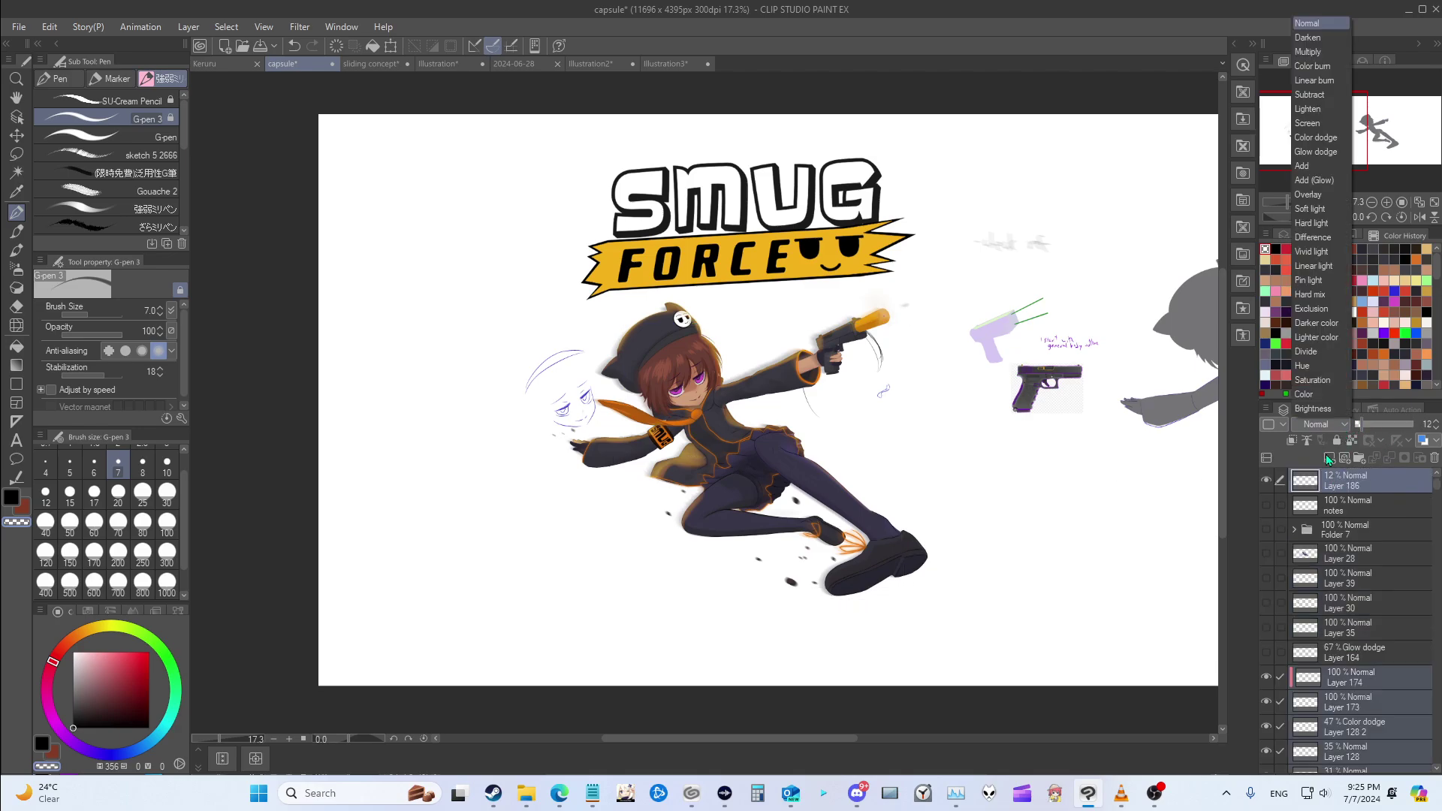
pyautogui.click(1320, 408)
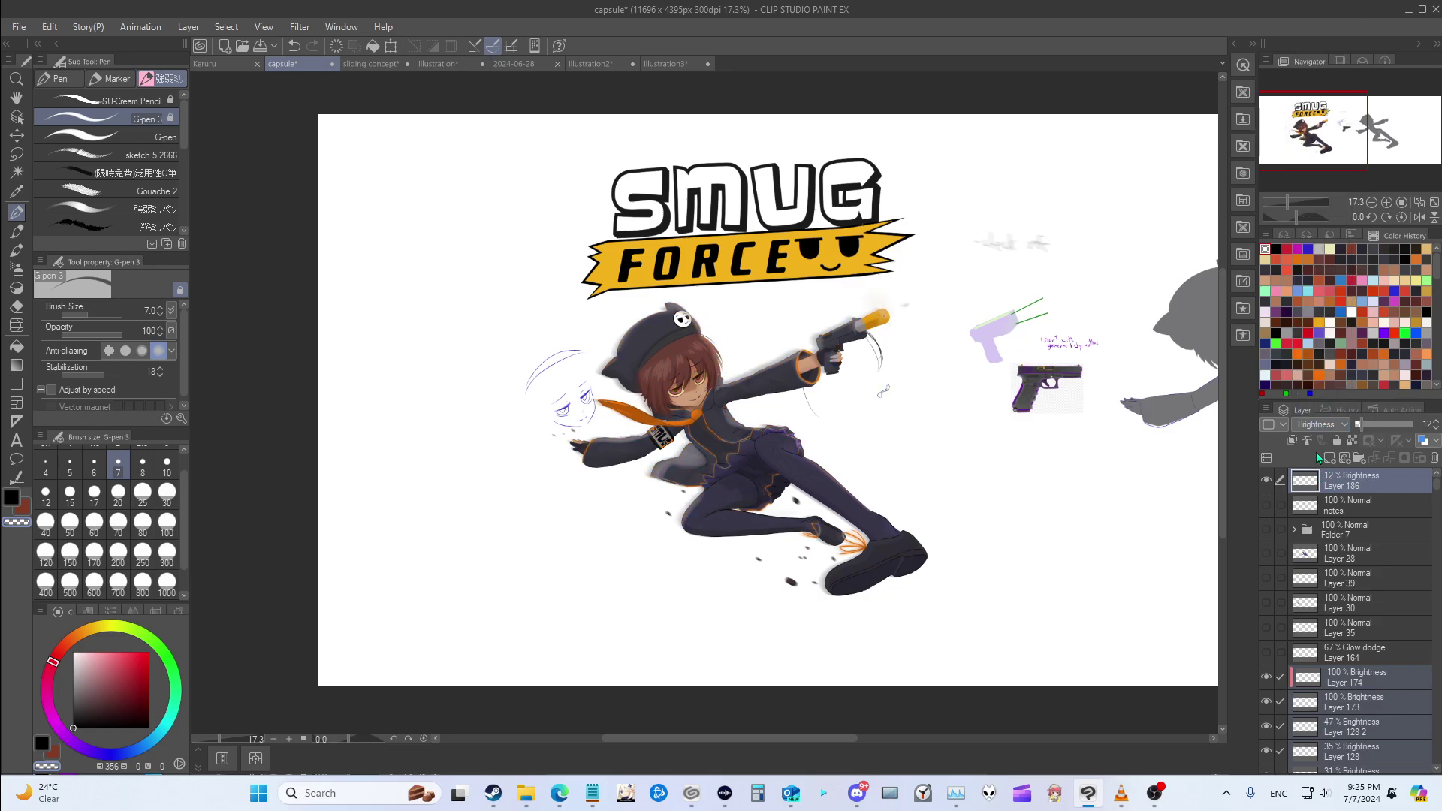
pyautogui.click(1320, 425)
pyautogui.click(1315, 396)
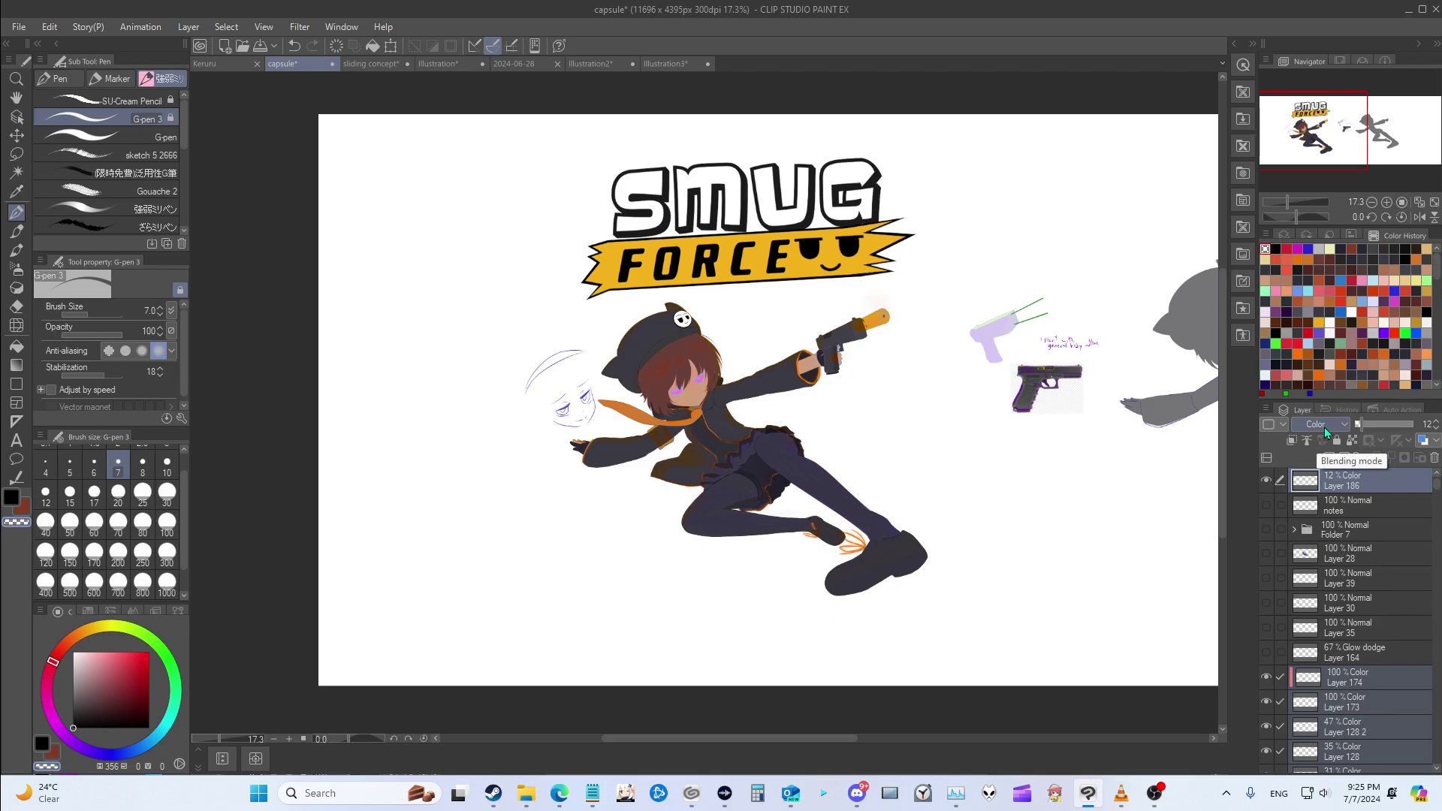
pyautogui.hotkey('ctrl', 'z')
pyautogui.hotkey('ctrl', 'z')
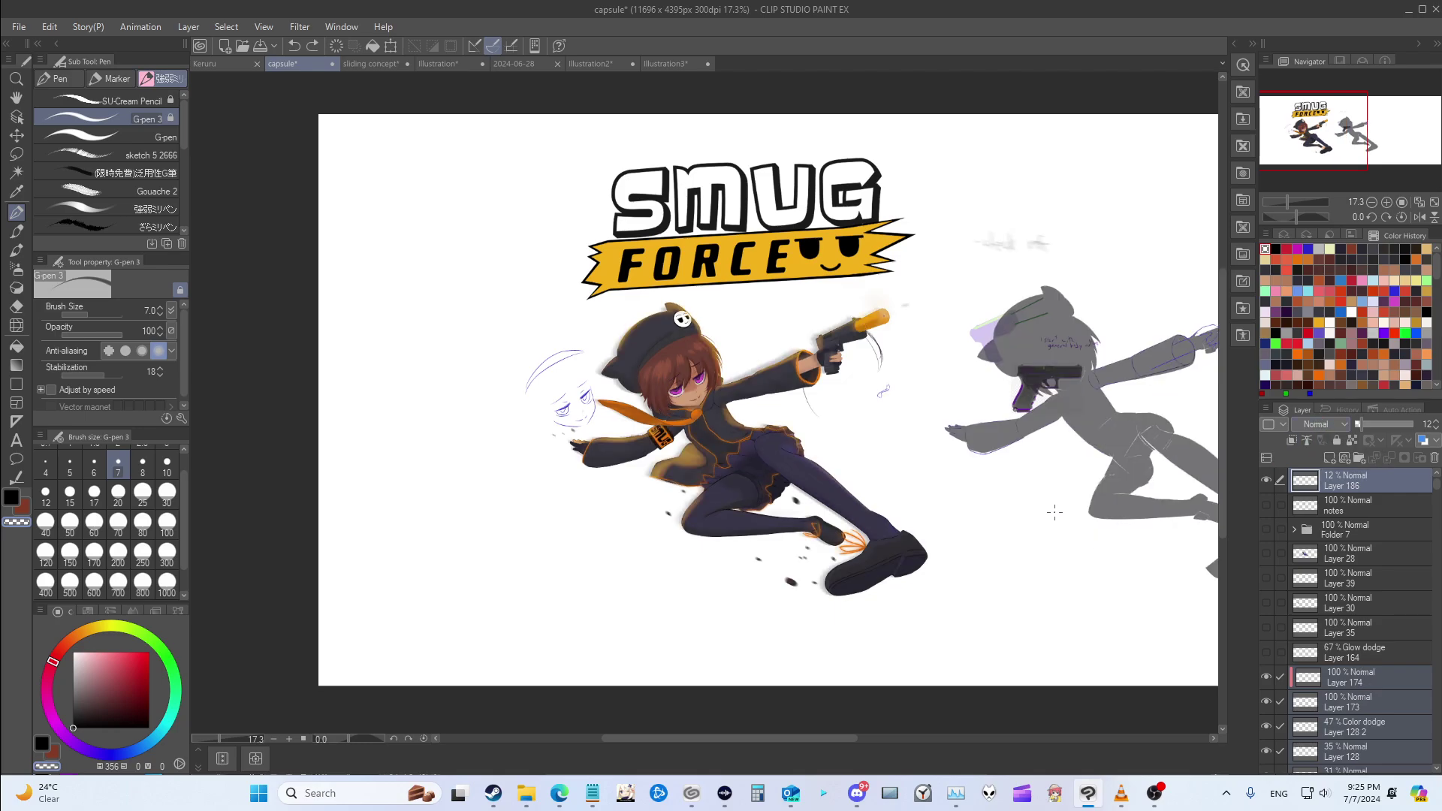
# Step: Show Layers 28, 39, 30, 35 and the Glow dodge Layer 164
pyautogui.moveTo(973, 541); pyautogui.dragTo(1085, 544)
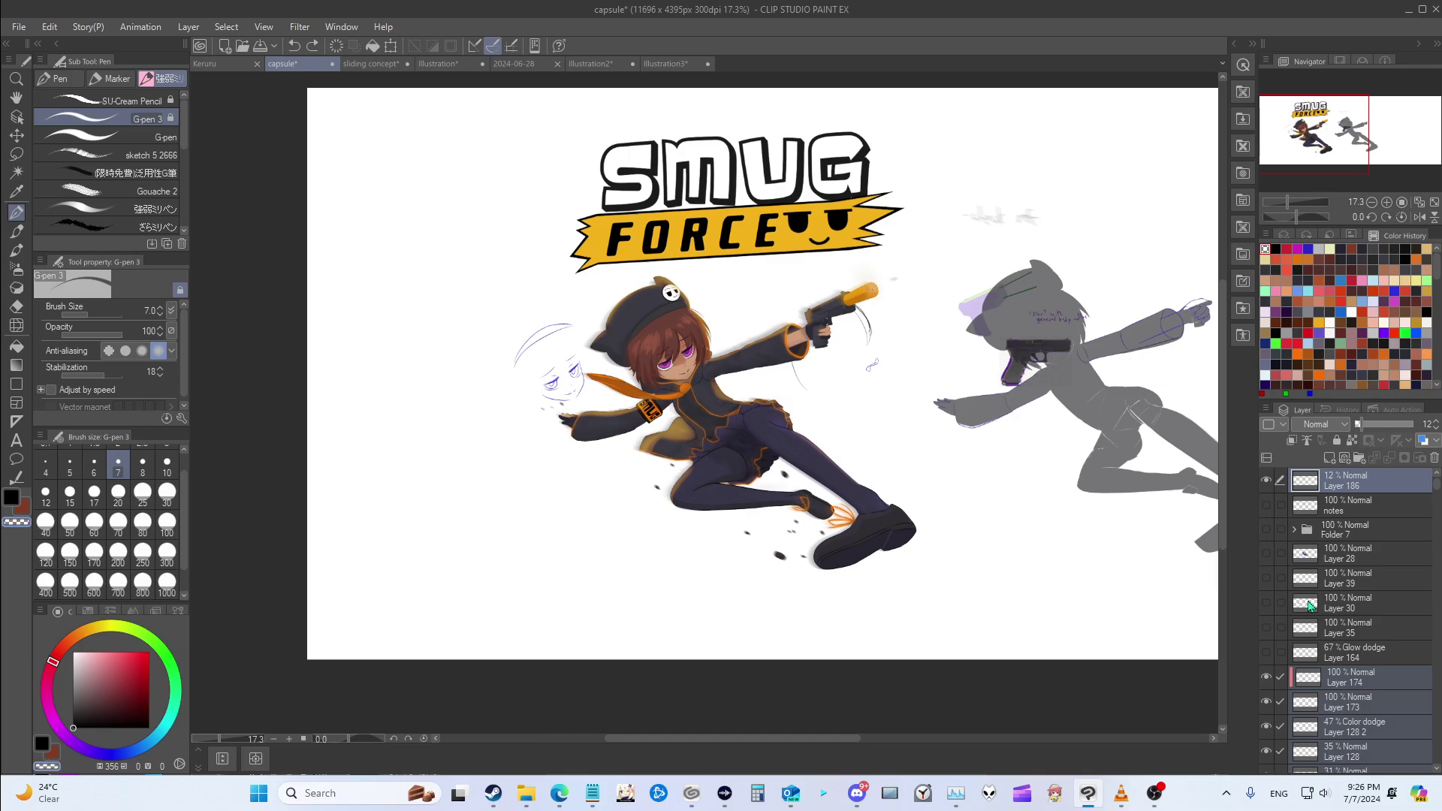
pyautogui.scroll(1, 1356, 660)
pyautogui.scroll(-2, 1357, 676)
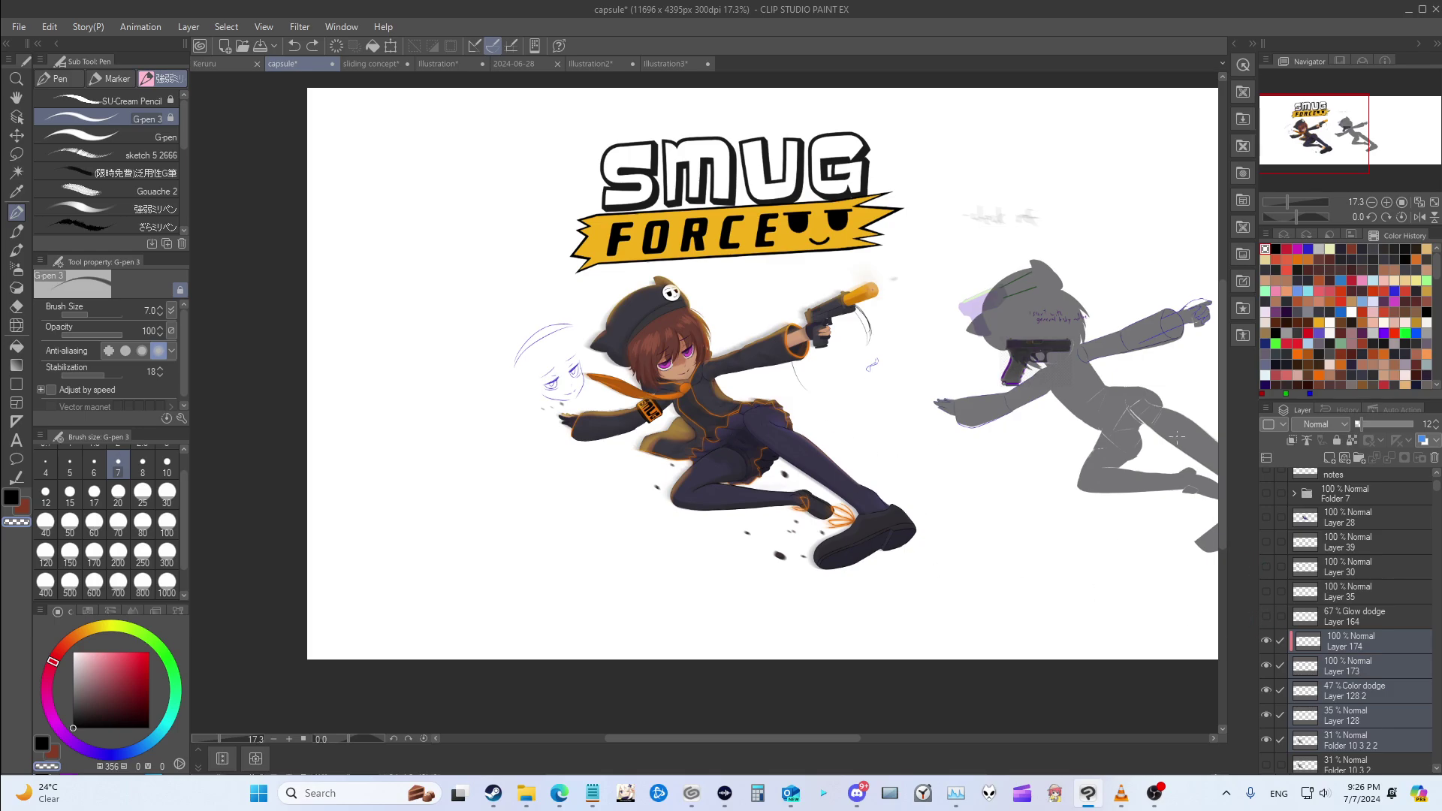
pyautogui.moveTo(798, 742); pyautogui.dragTo(838, 742)
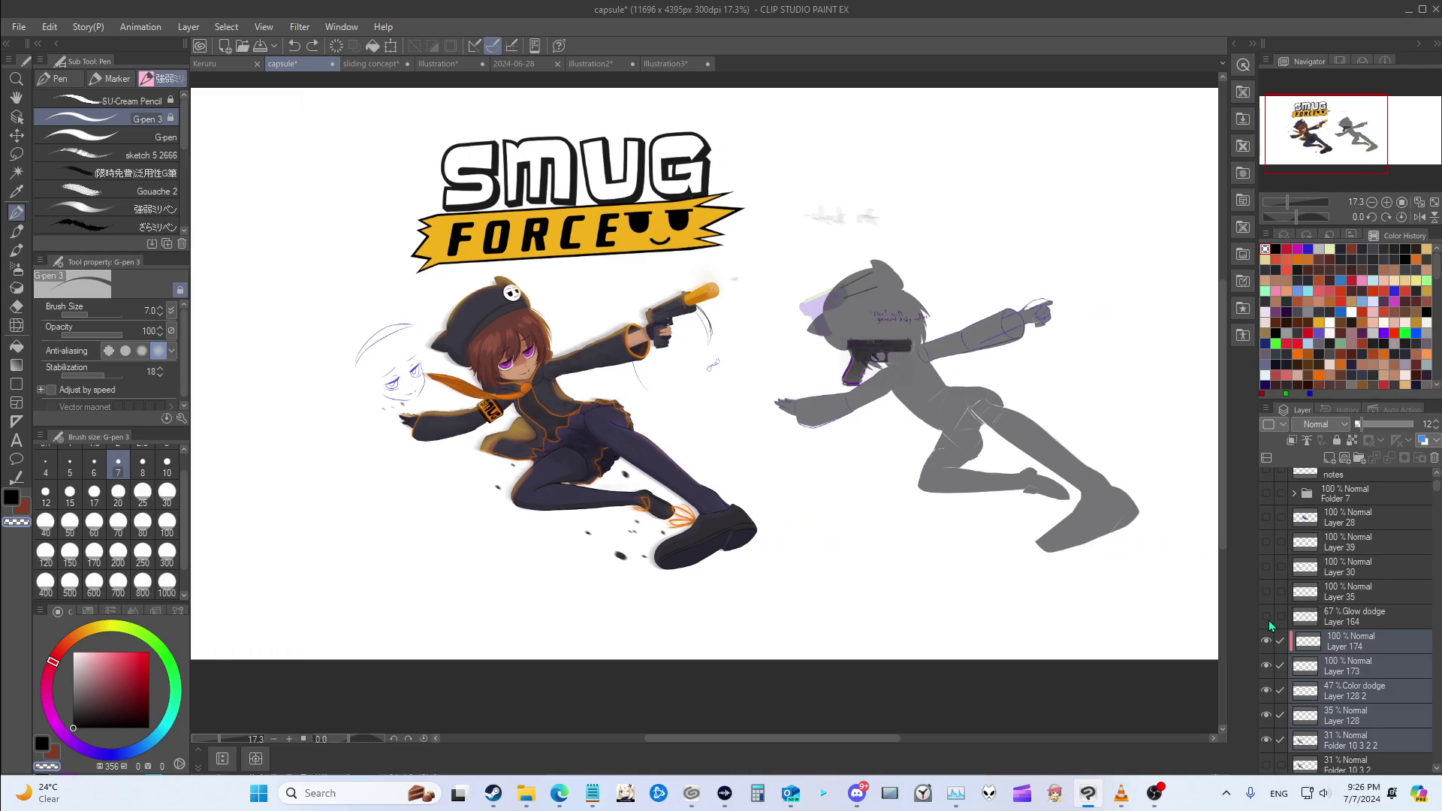
pyautogui.click(1266, 517)
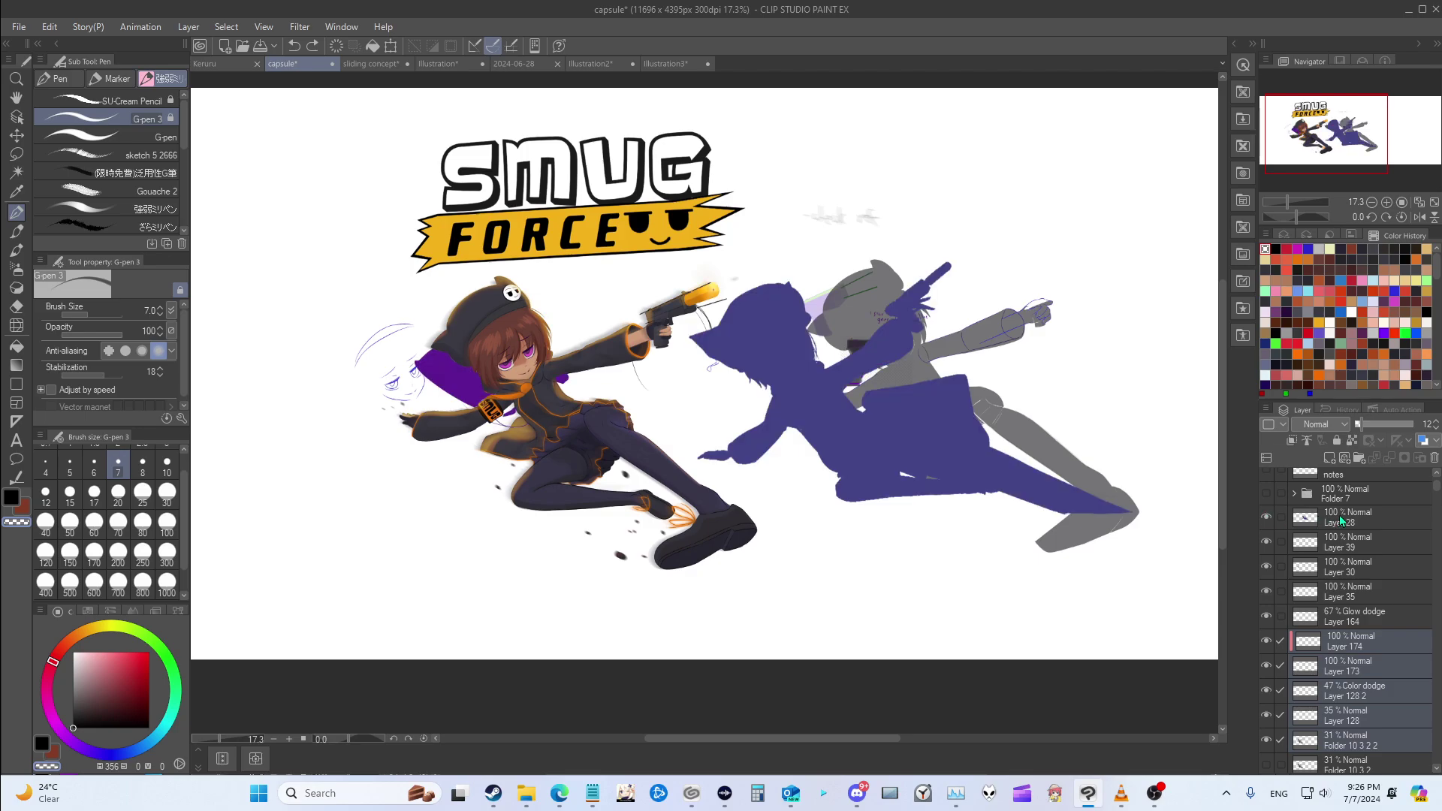
# Step: Try to move Layers 28 through 174 together across the canvas, and undo the move
pyautogui.click(1344, 517)
pyautogui.keyDown('shift'); pyautogui.click(1358, 642); pyautogui.keyUp('shift')
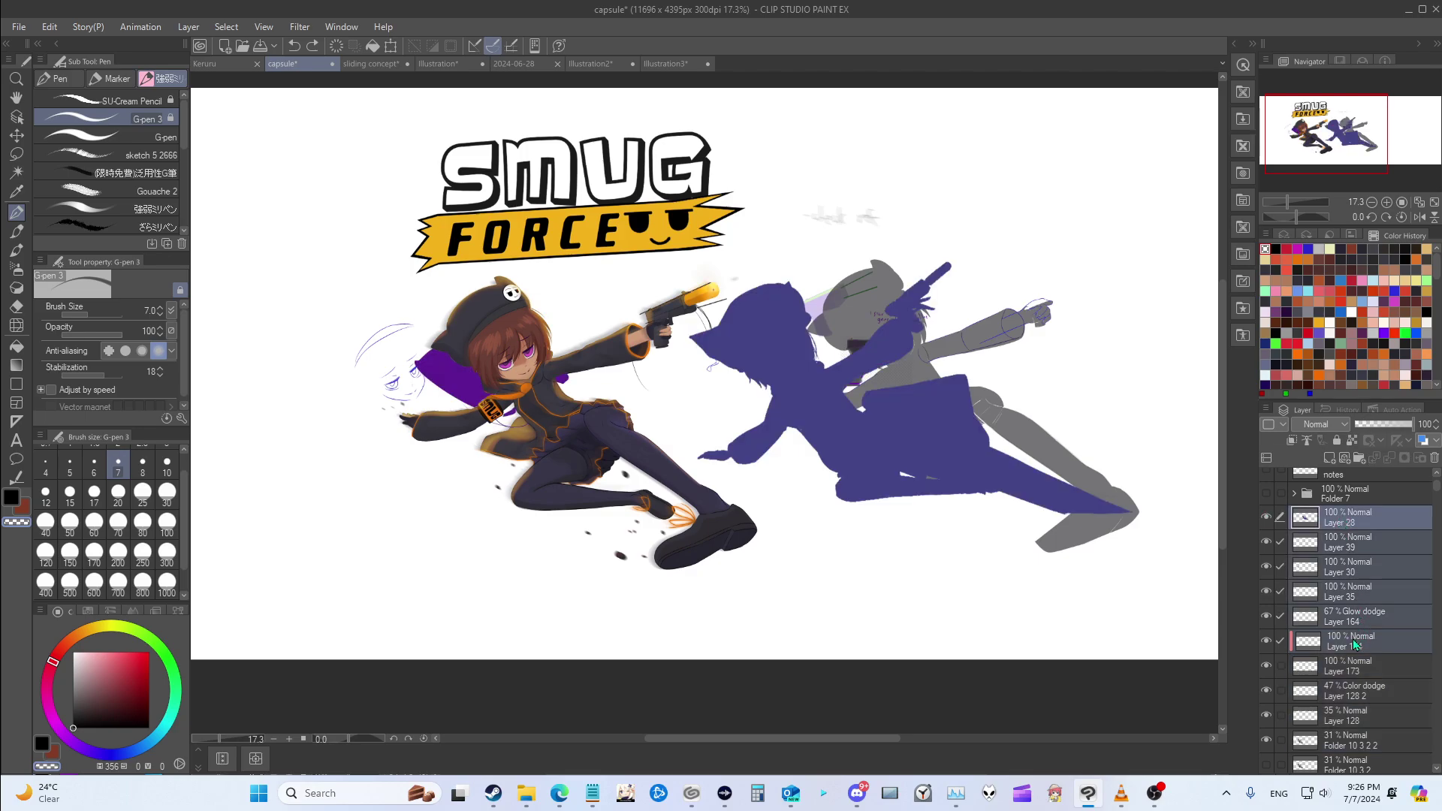
pyautogui.press('k')
pyautogui.moveTo(877, 543); pyautogui.dragTo(821, 552)
pyautogui.press('p')
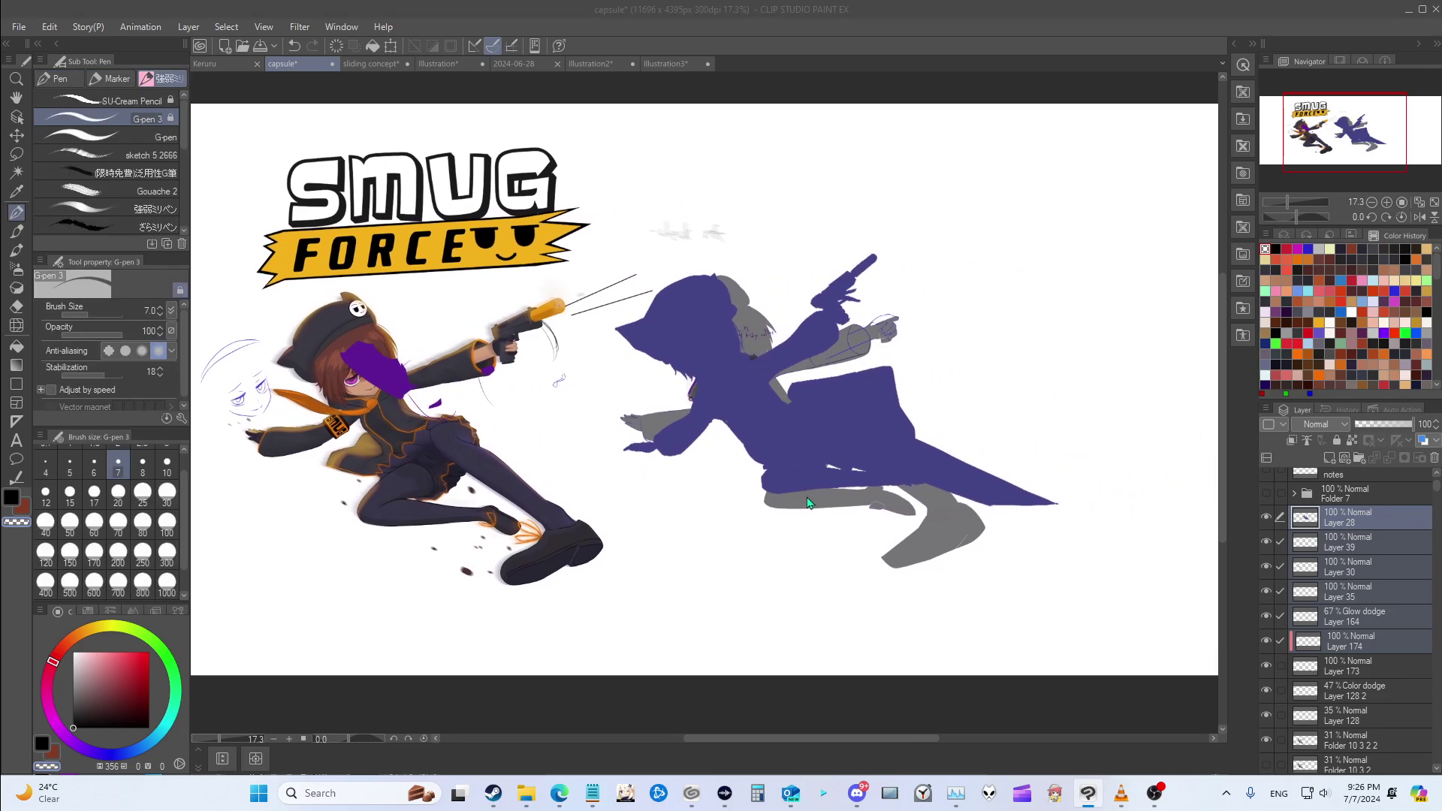
pyautogui.hotkey('ctrl', 'x')
pyautogui.click(785, 298)
# Step: Move only Layer 28's blue silhouette to the right so it sits beside the grey body silhouette, slightly overlapping it
pyautogui.scroll(3, 650, 384)
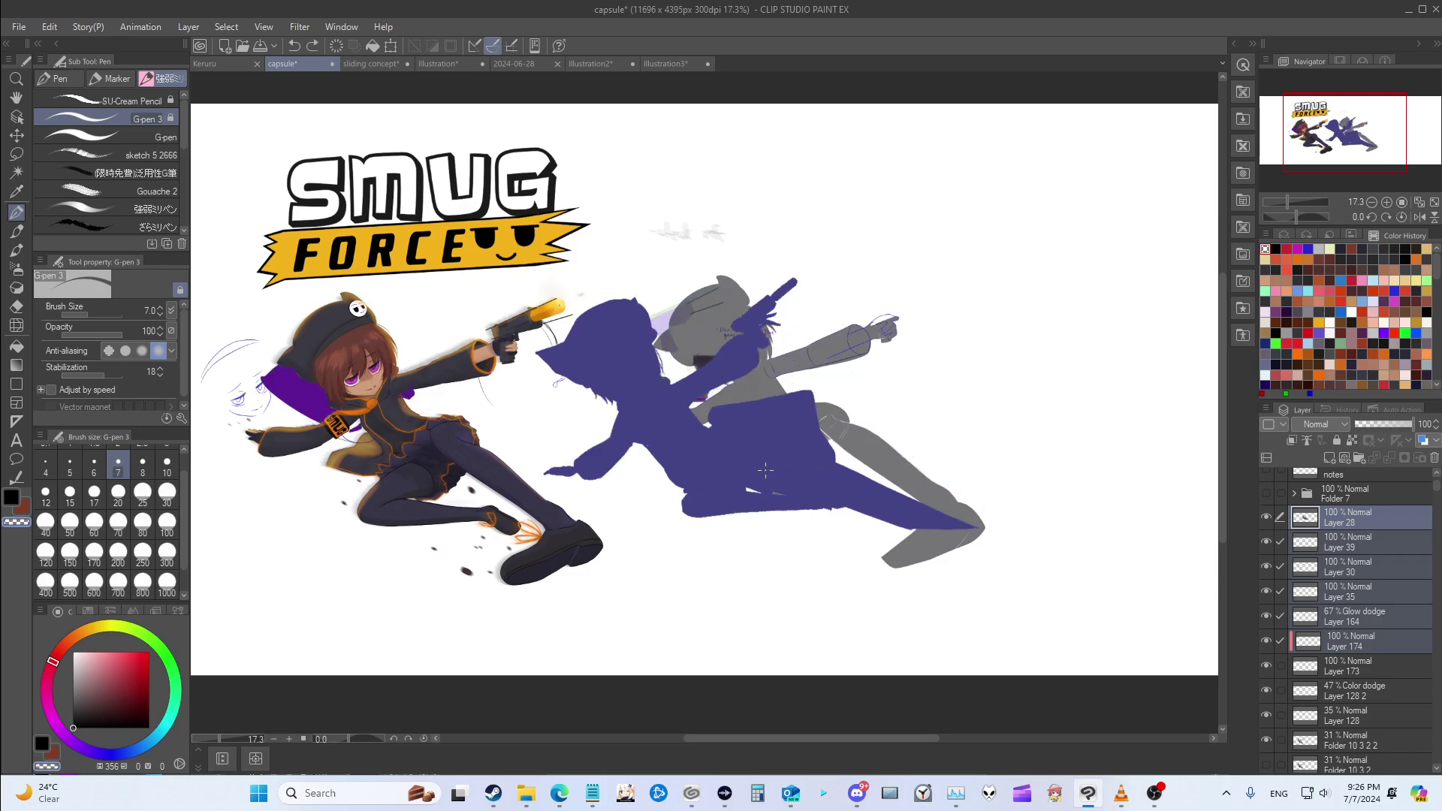
pyautogui.scroll(-1, 650, 383)
pyautogui.scroll(2, 592, 319)
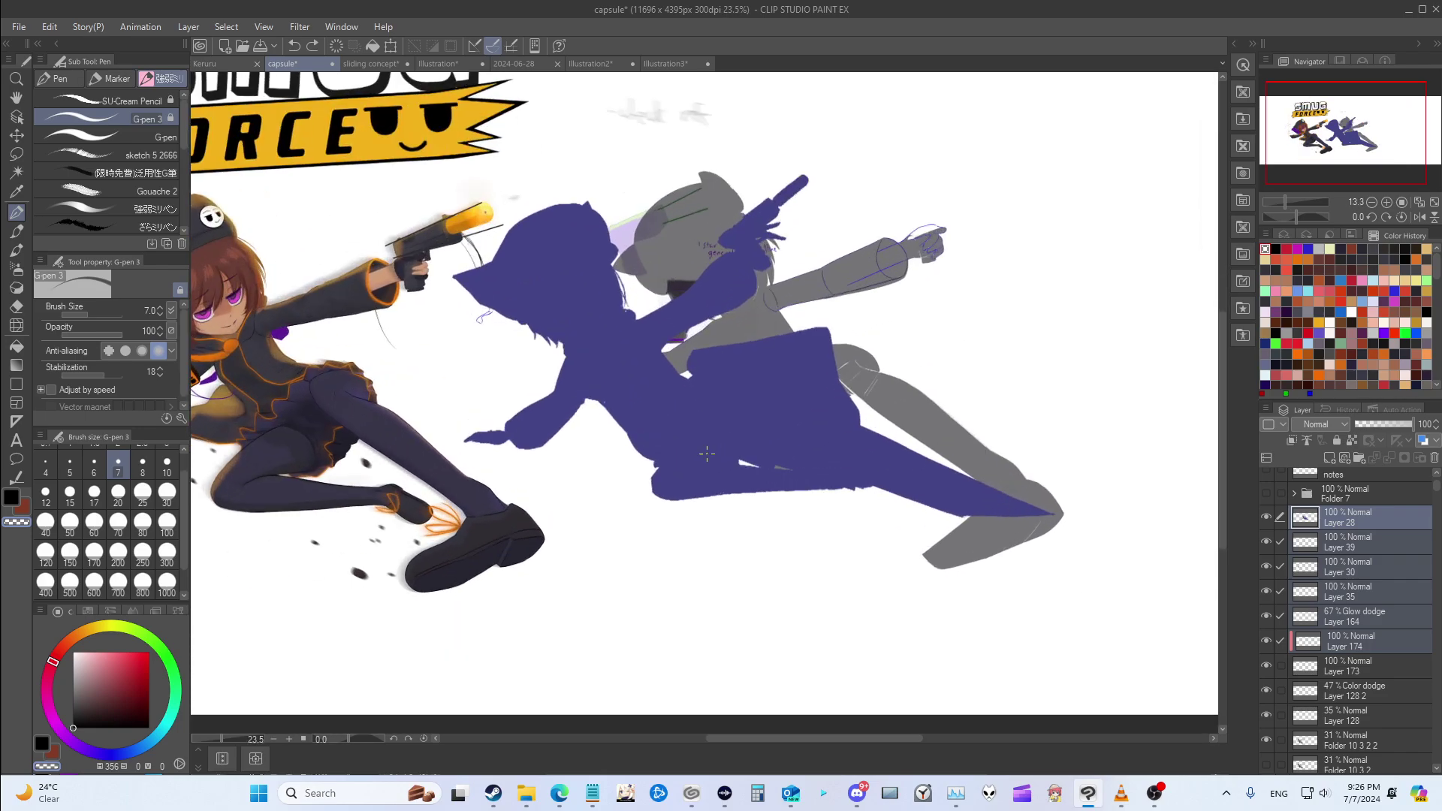
pyautogui.scroll(-2, 592, 318)
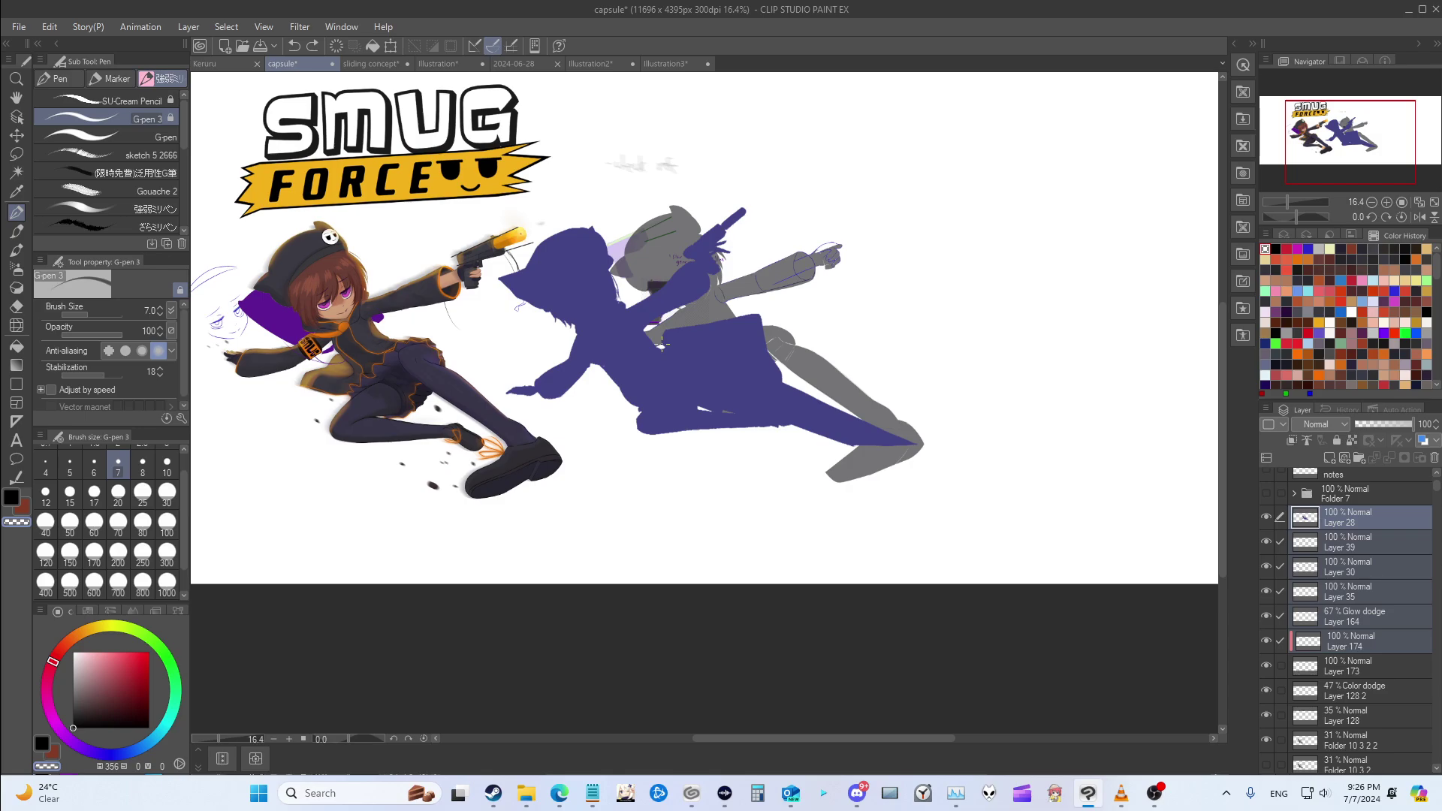
pyautogui.scroll(2, 661, 346)
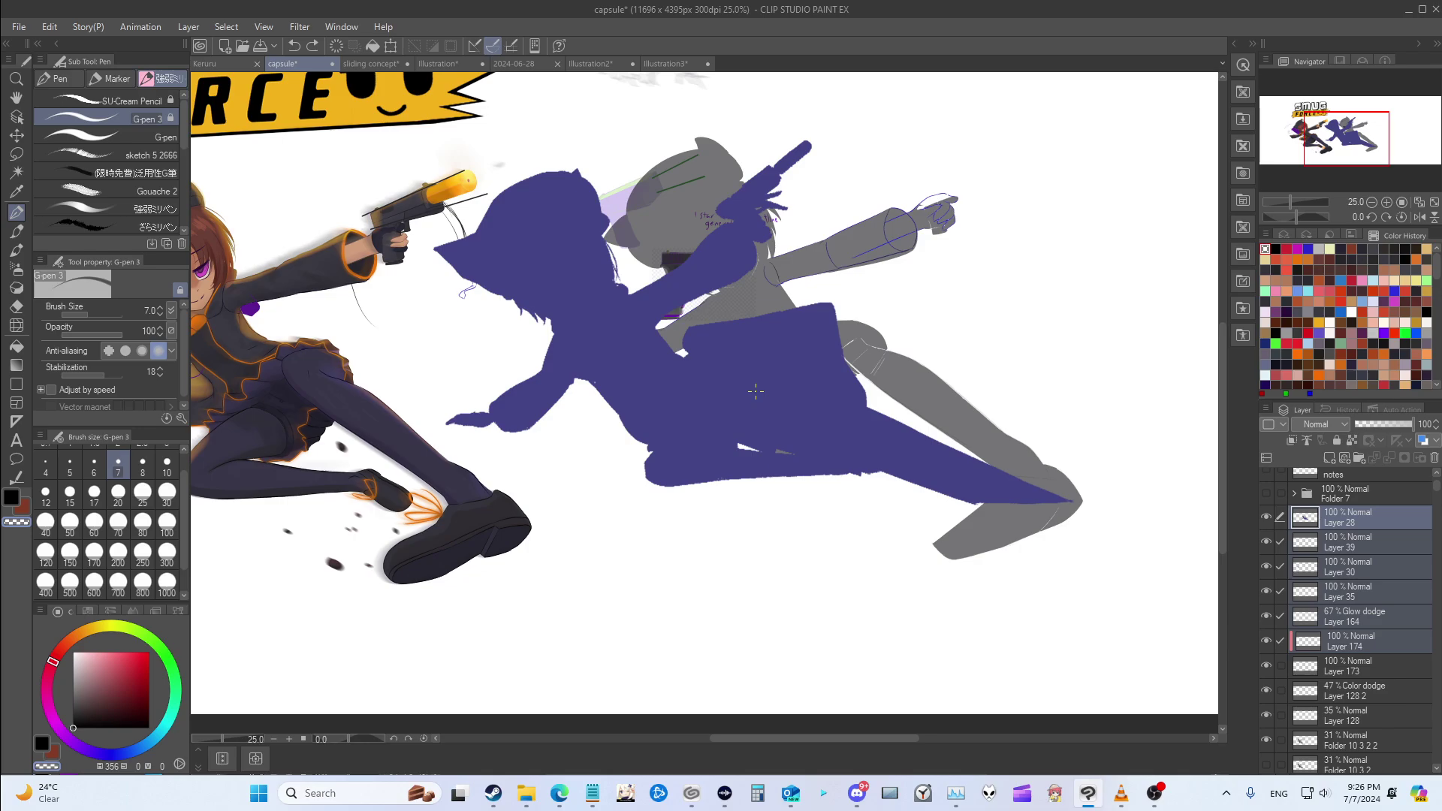
pyautogui.scroll(-2, 755, 390)
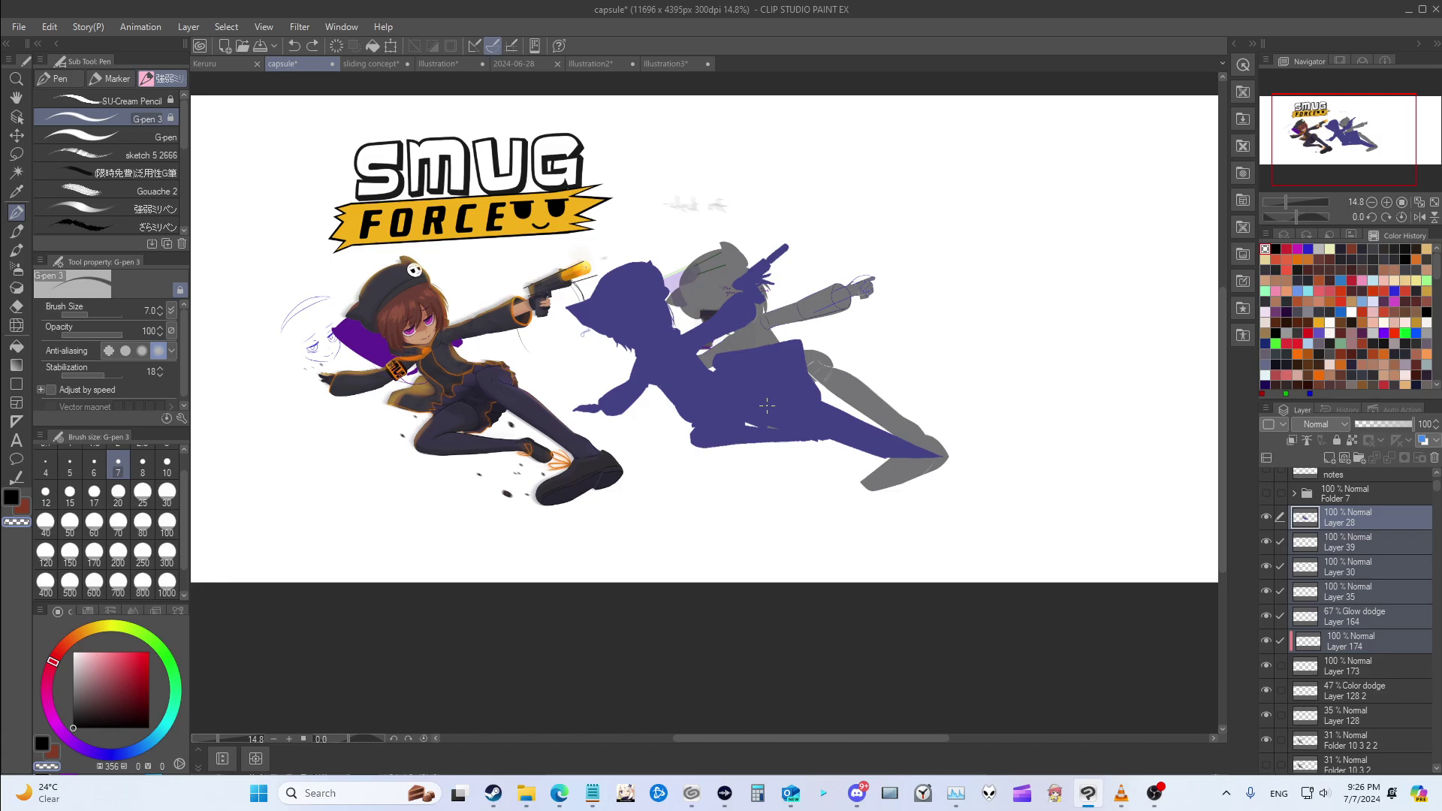
pyautogui.keyDown('ctrl'); pyautogui.keyDown('shift'); pyautogui.click(701, 408); pyautogui.keyUp('shift'); pyautogui.keyUp('ctrl')
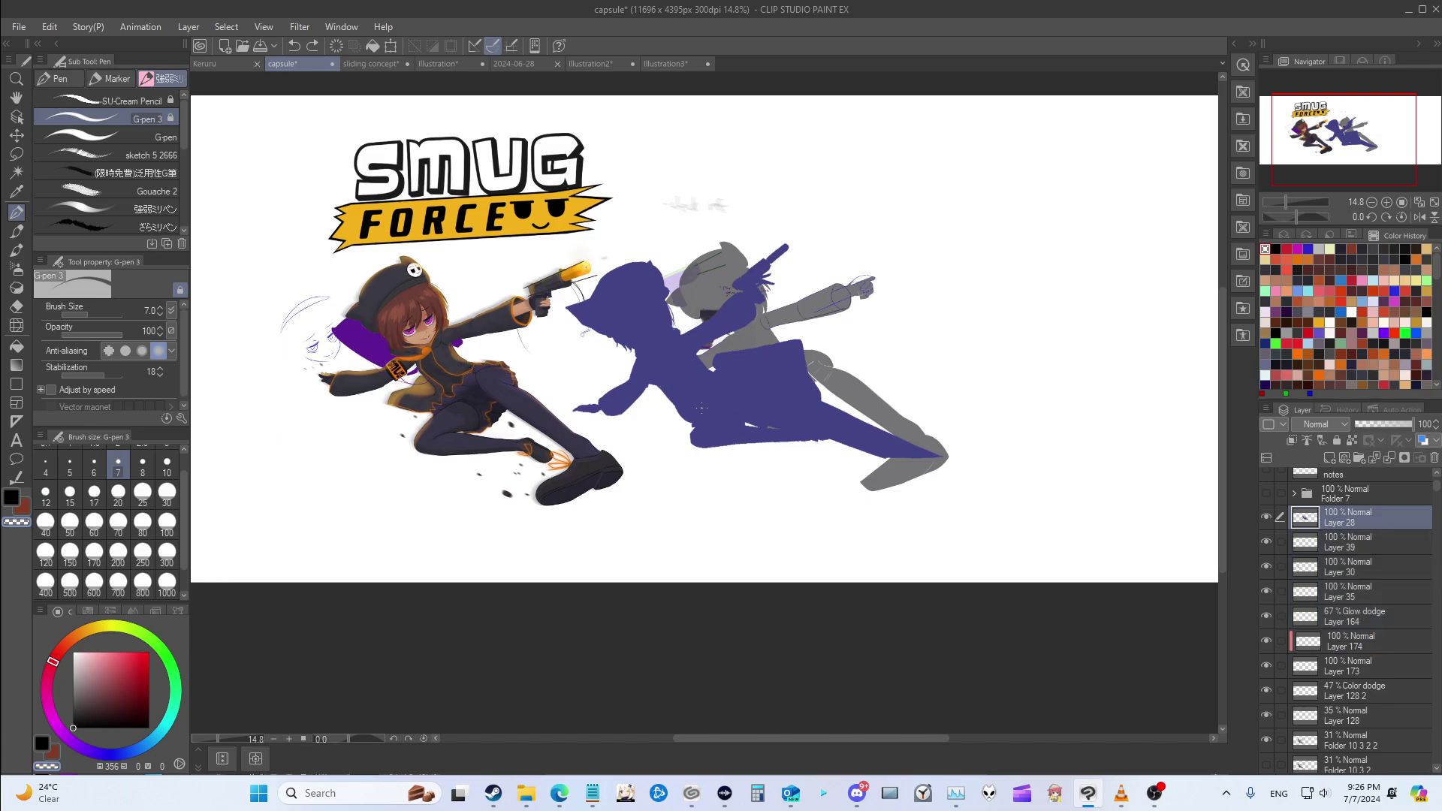
pyautogui.press('k')
pyautogui.moveTo(702, 408); pyautogui.dragTo(898, 387)
pyautogui.press('p')
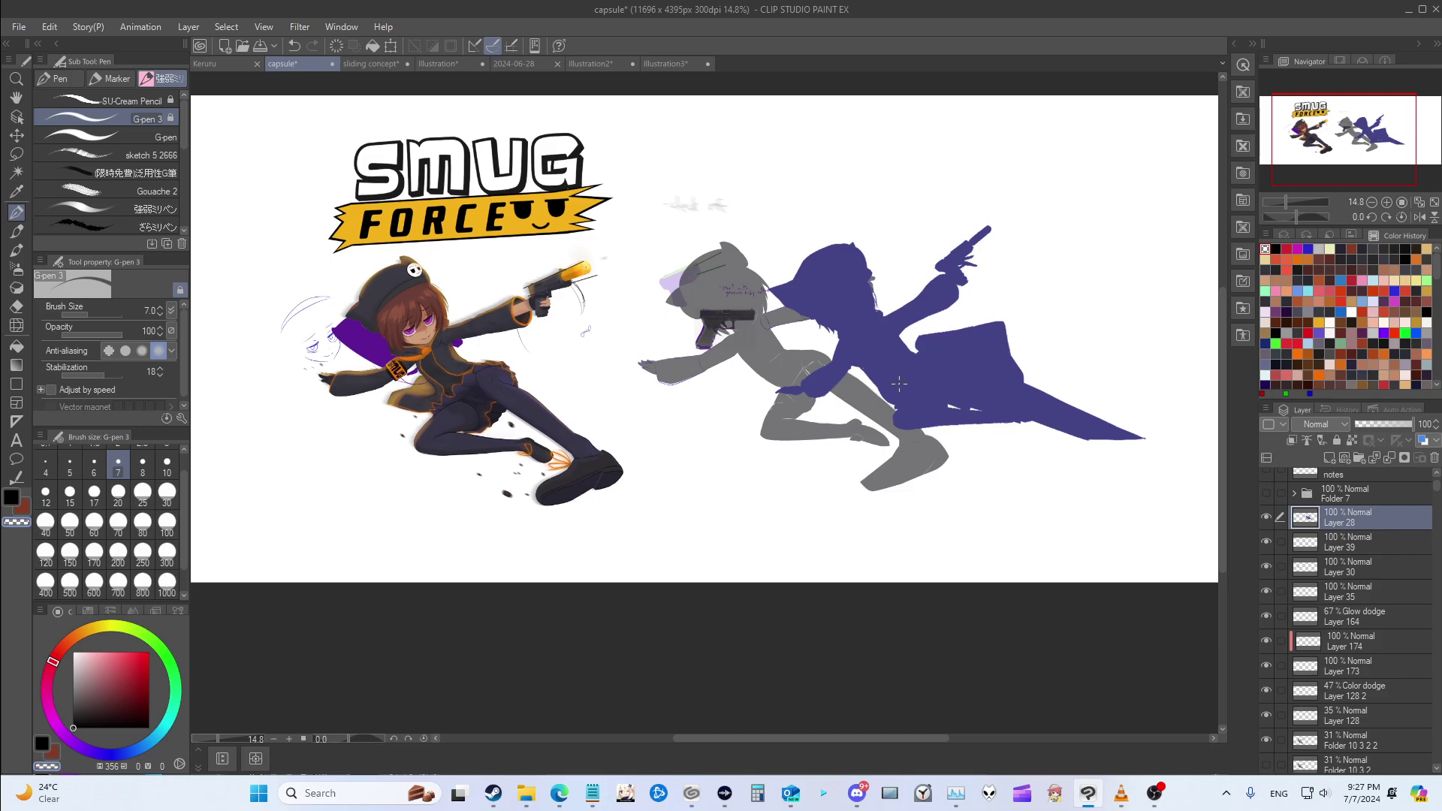
pyautogui.moveTo(900, 386); pyautogui.dragTo(890, 391)
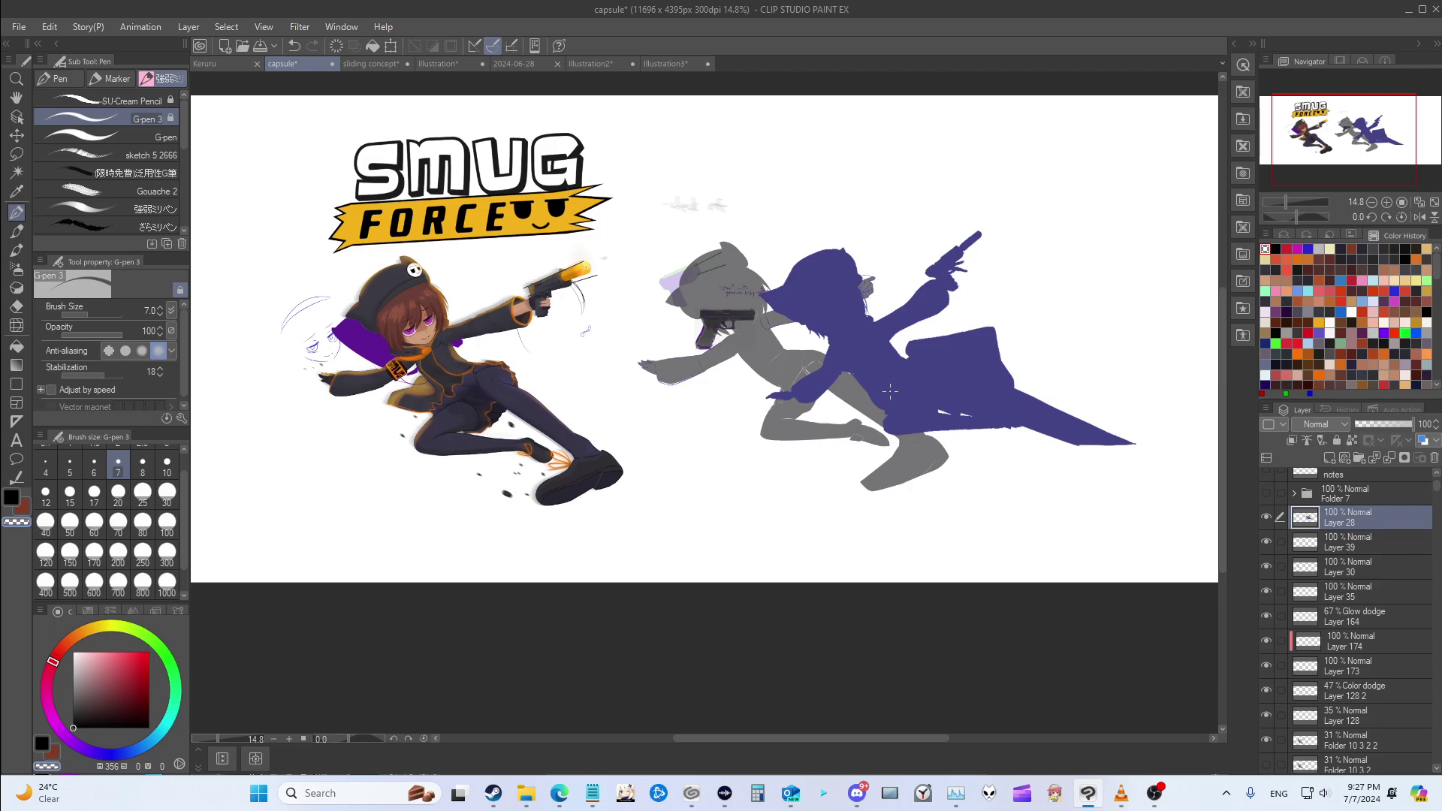
# Step: Examine the orange-tipped pistol, the gloved hand and the nearby guide lines up close
pyautogui.scroll(5, 624, 214)
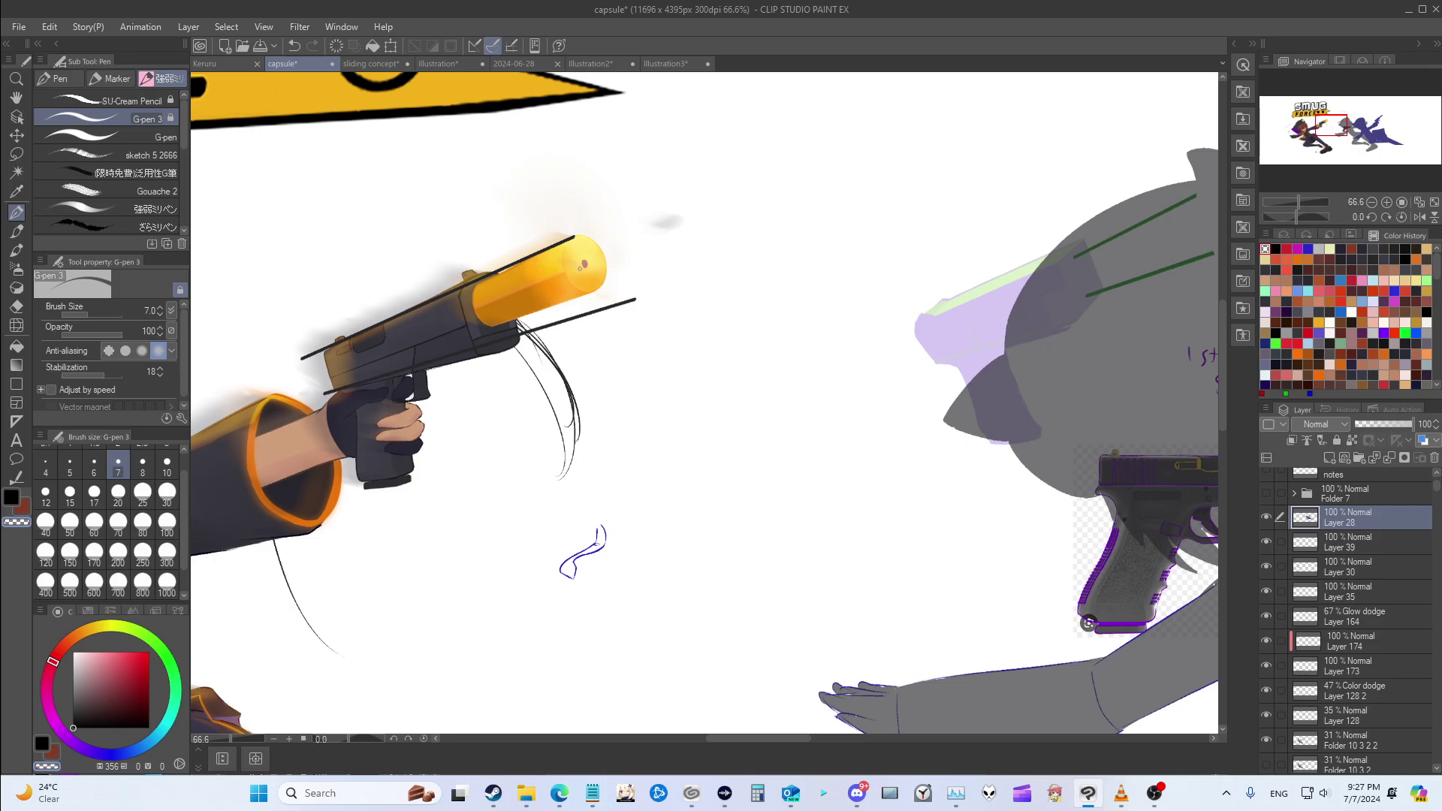
pyautogui.scroll(-5, 582, 265)
pyautogui.scroll(2, 582, 264)
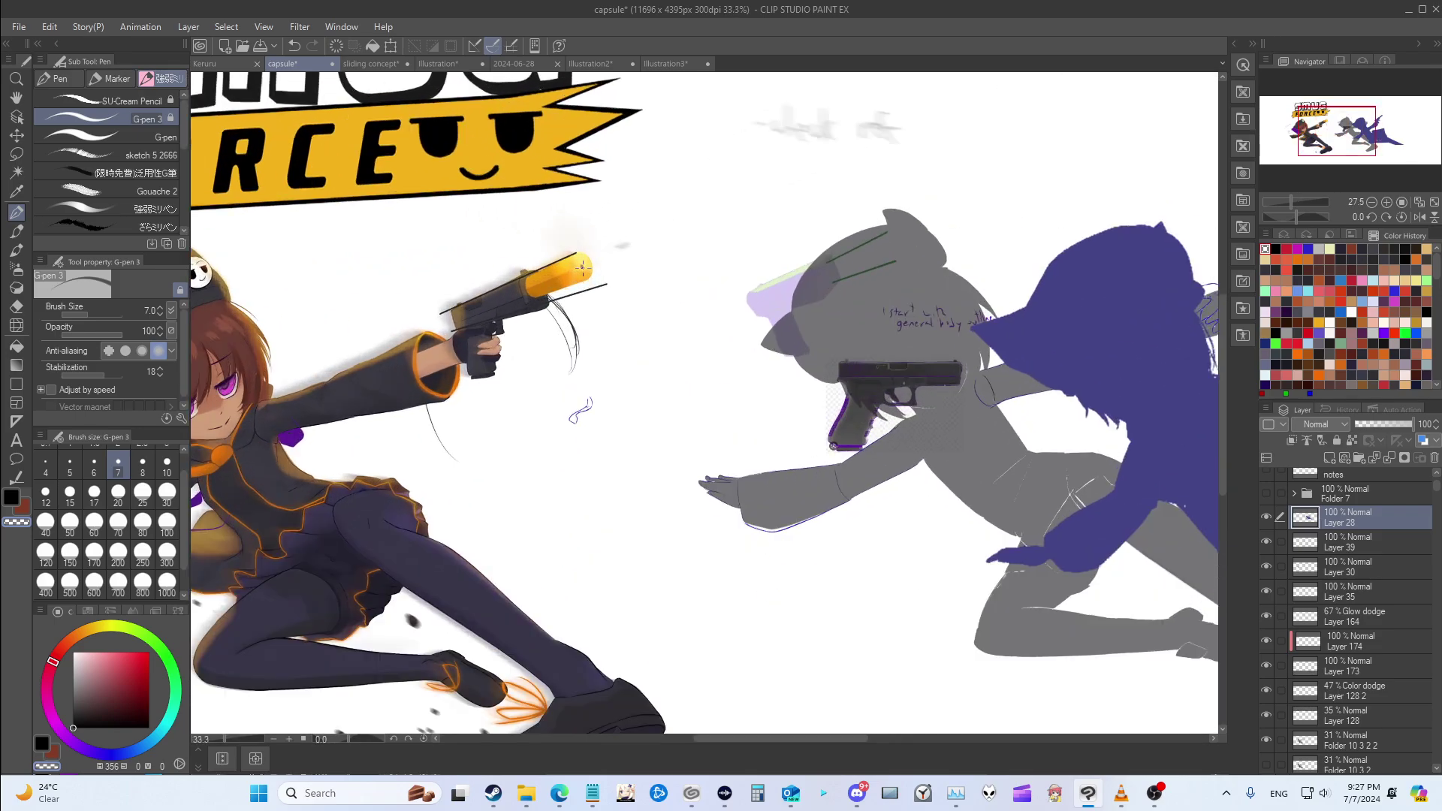
pyautogui.scroll(3, 582, 264)
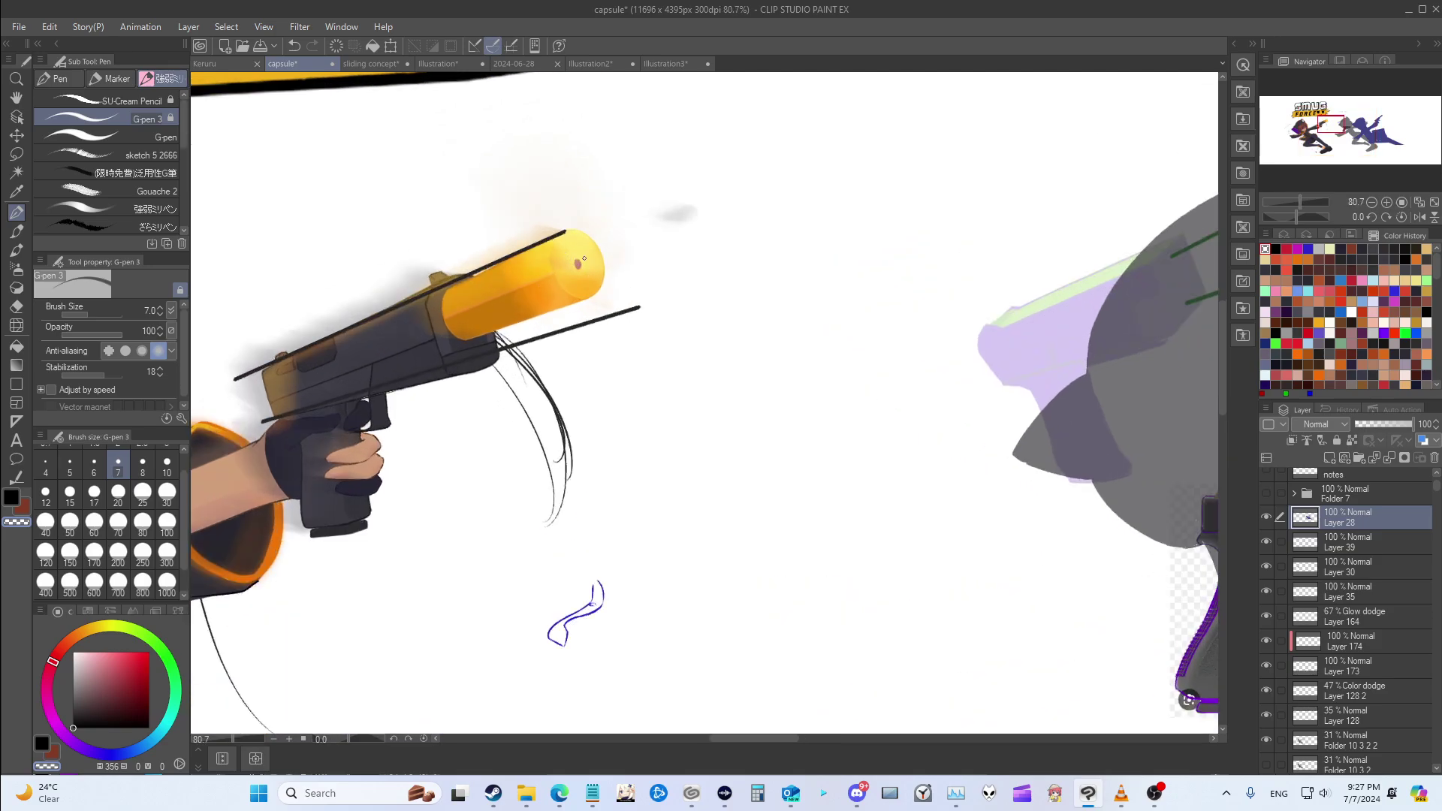
pyautogui.scroll(-4, 584, 258)
pyautogui.scroll(2, 579, 260)
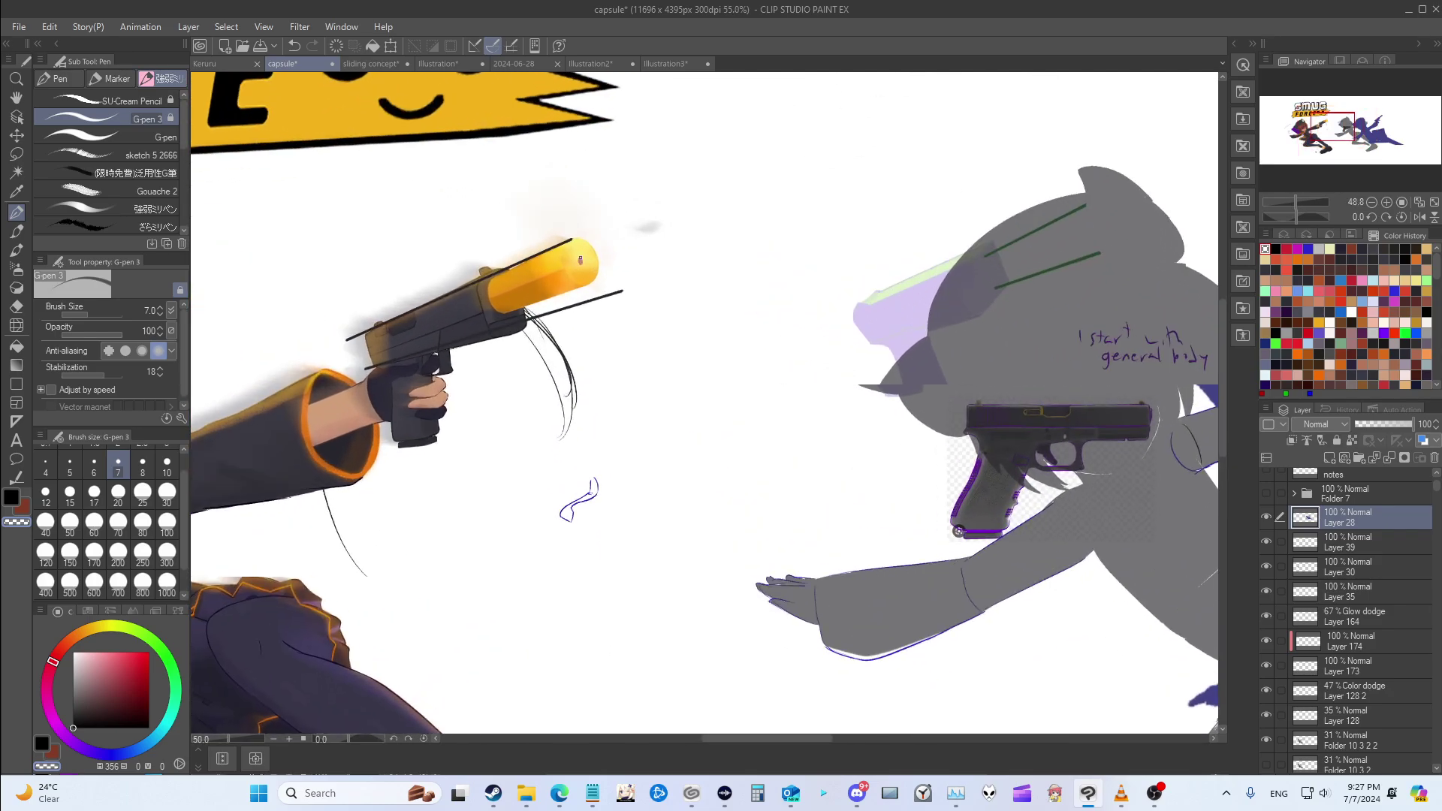
pyautogui.scroll(2, 579, 259)
pyautogui.scroll(-2, 575, 258)
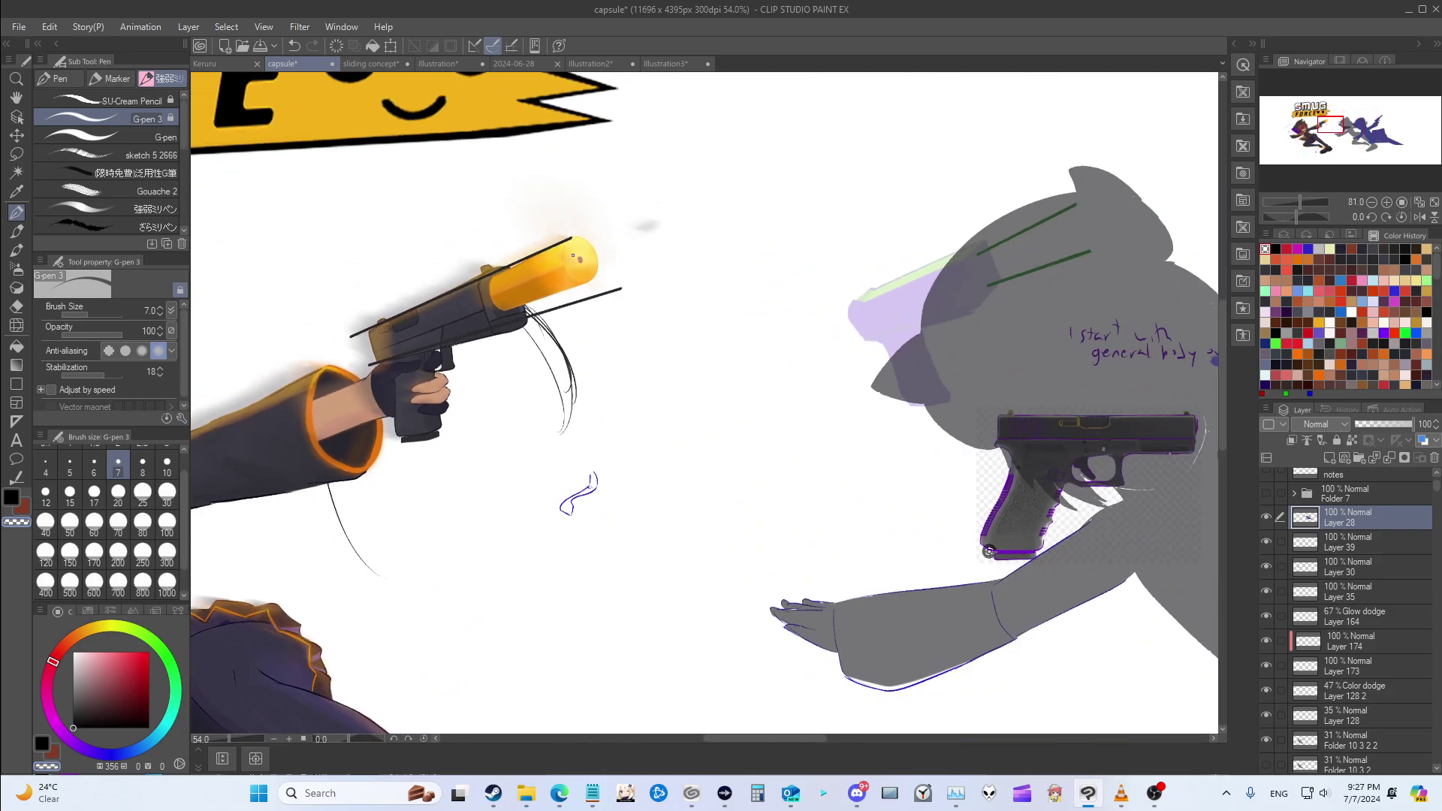
pyautogui.scroll(-4, 988, 551)
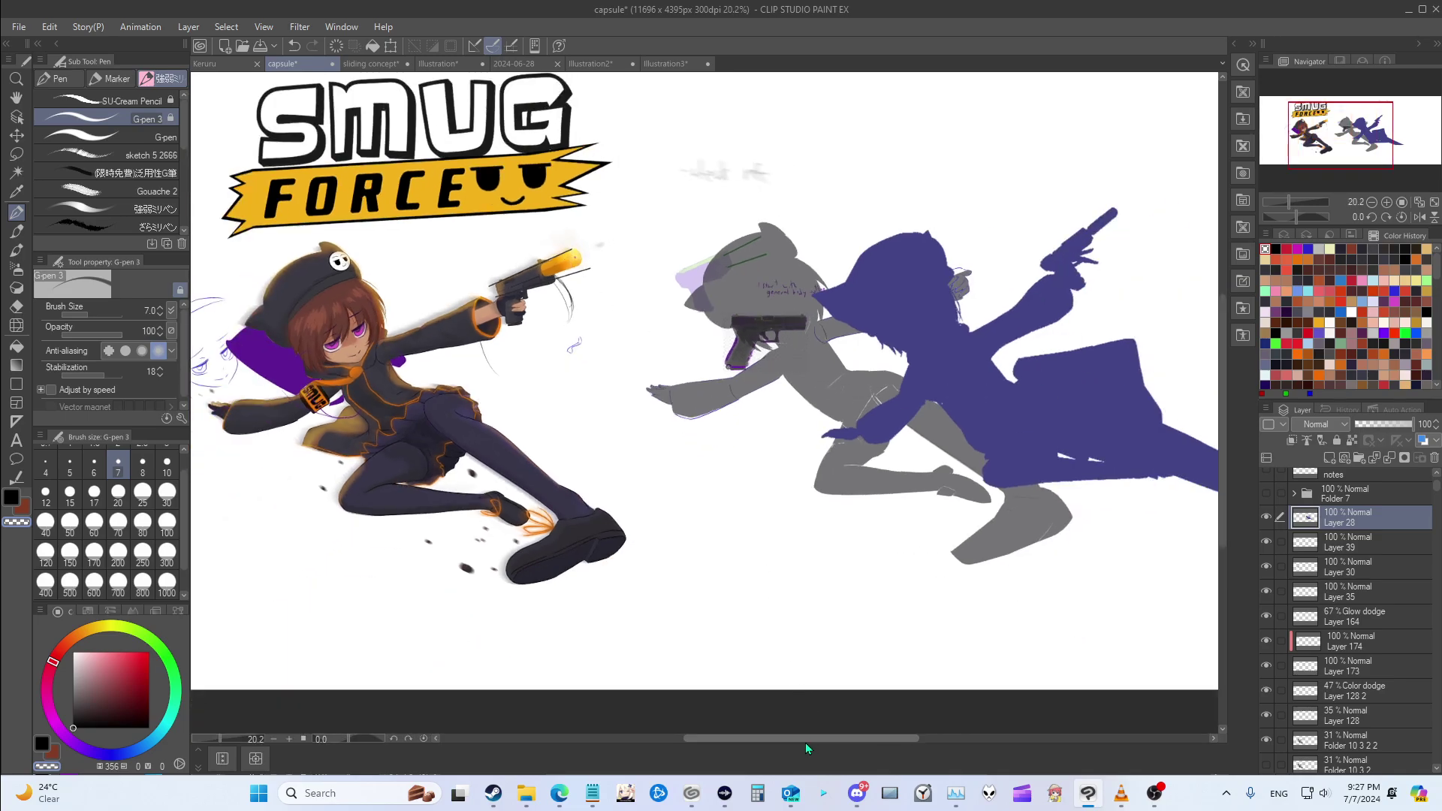
# Step: Move Layer 28's blue silhouette back to the left so it overlaps the grey body silhouette
pyautogui.moveTo(805, 740); pyautogui.dragTo(886, 741)
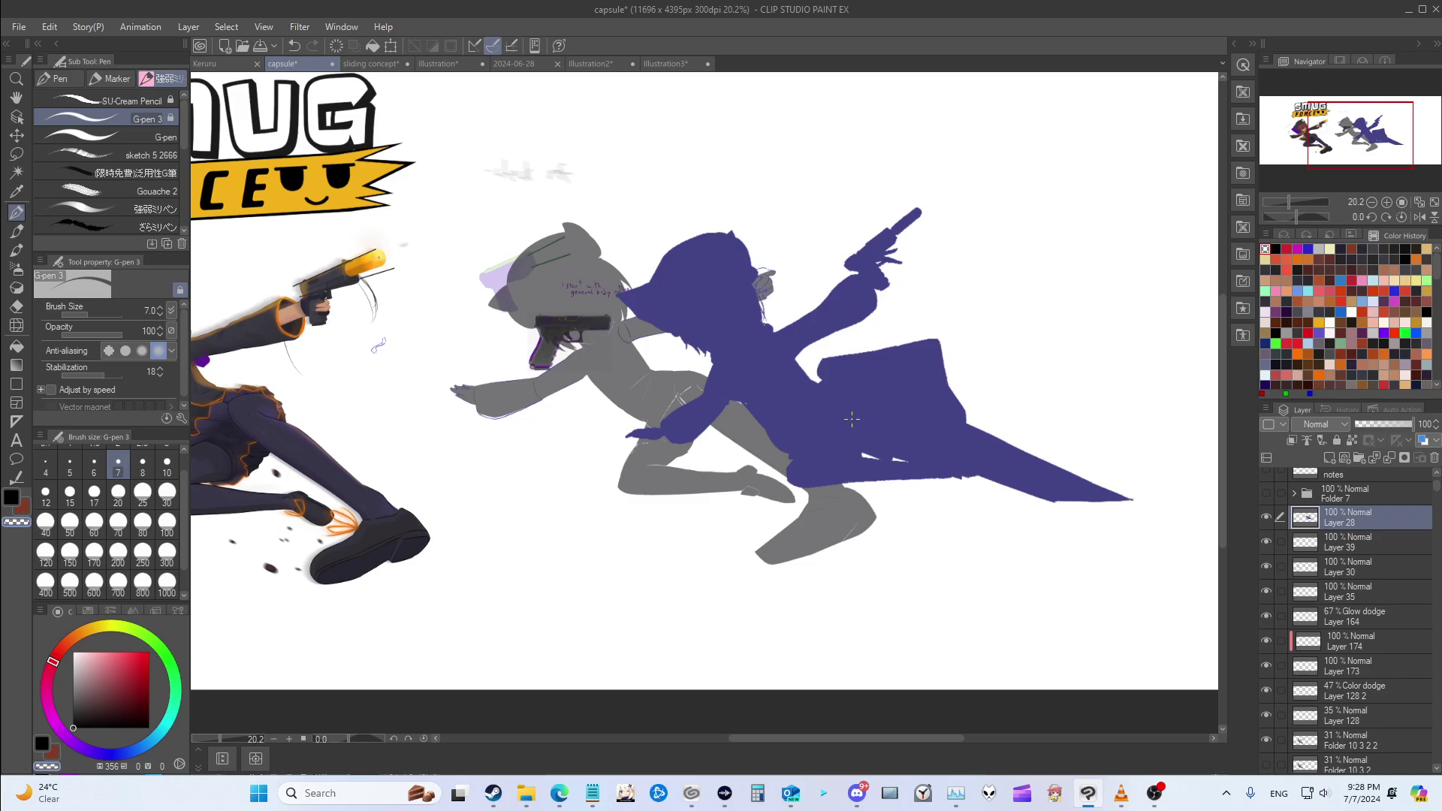
pyautogui.press('k')
pyautogui.moveTo(873, 405); pyautogui.dragTo(747, 437)
pyautogui.press('p')
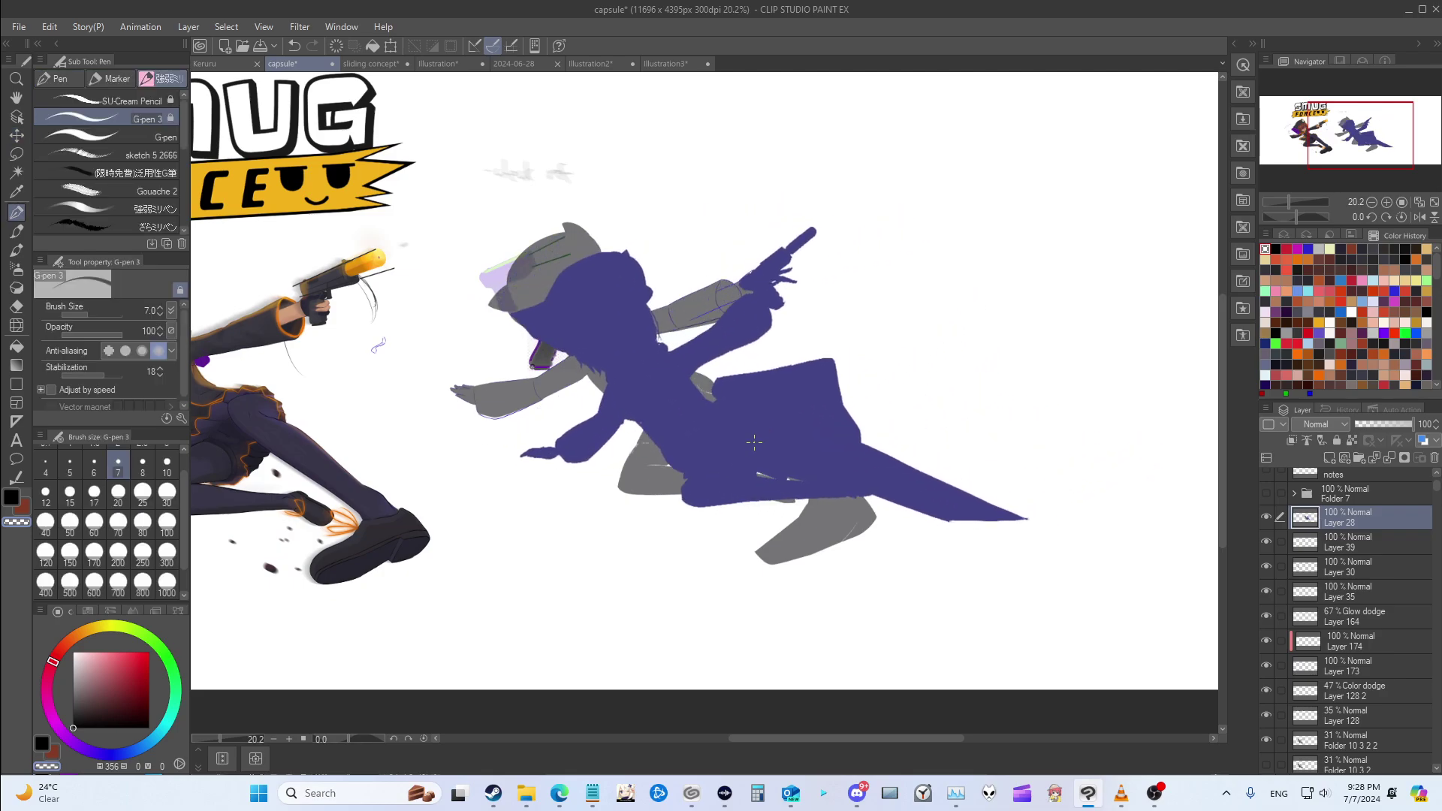
pyautogui.scroll(1, 571, 413)
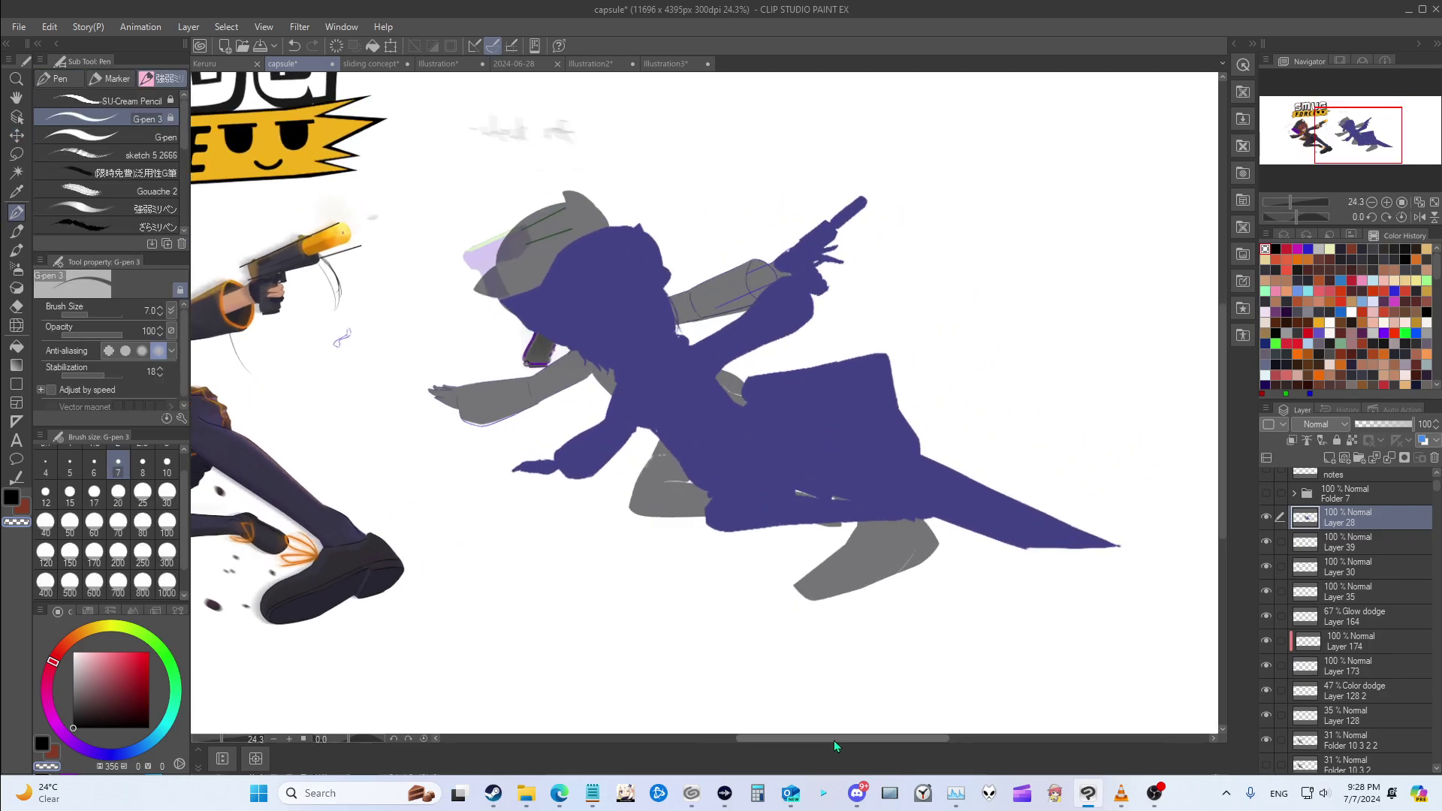
# Step: Show the notes layer and Folder 7 to bring up the handwritten rules and the numbered smug face options
pyautogui.moveTo(834, 740); pyautogui.dragTo(764, 742)
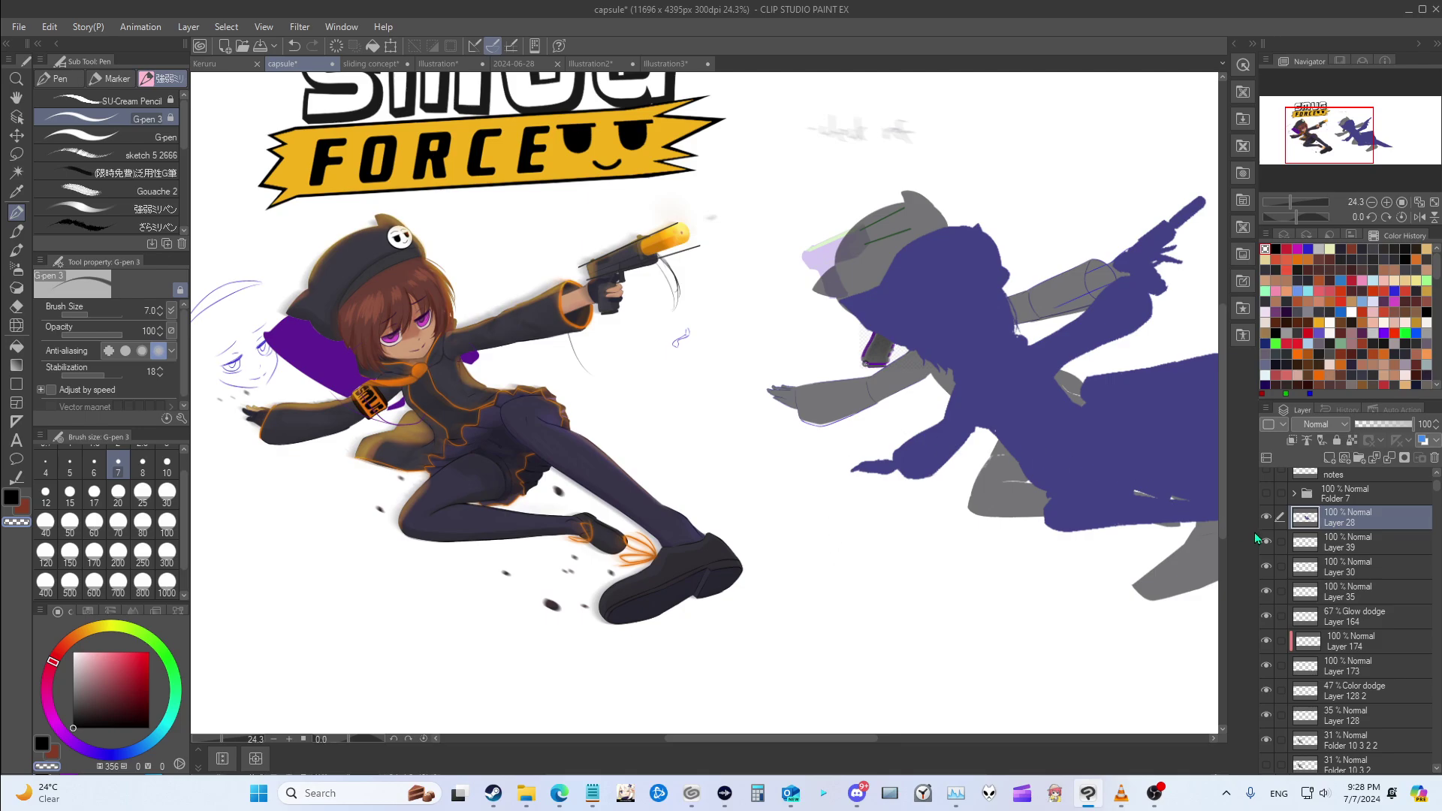
pyautogui.scroll(2, 1270, 548)
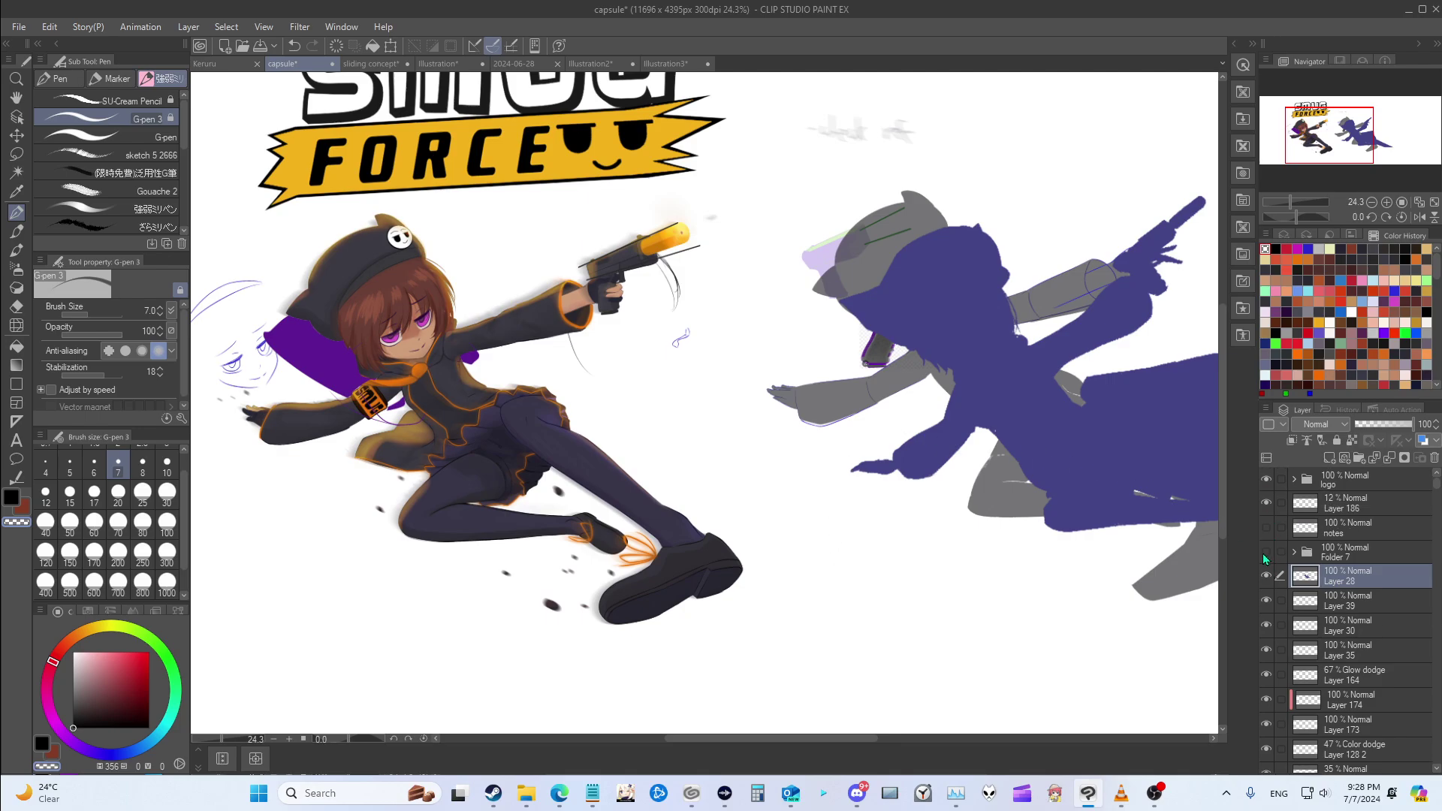
pyautogui.click(1267, 529)
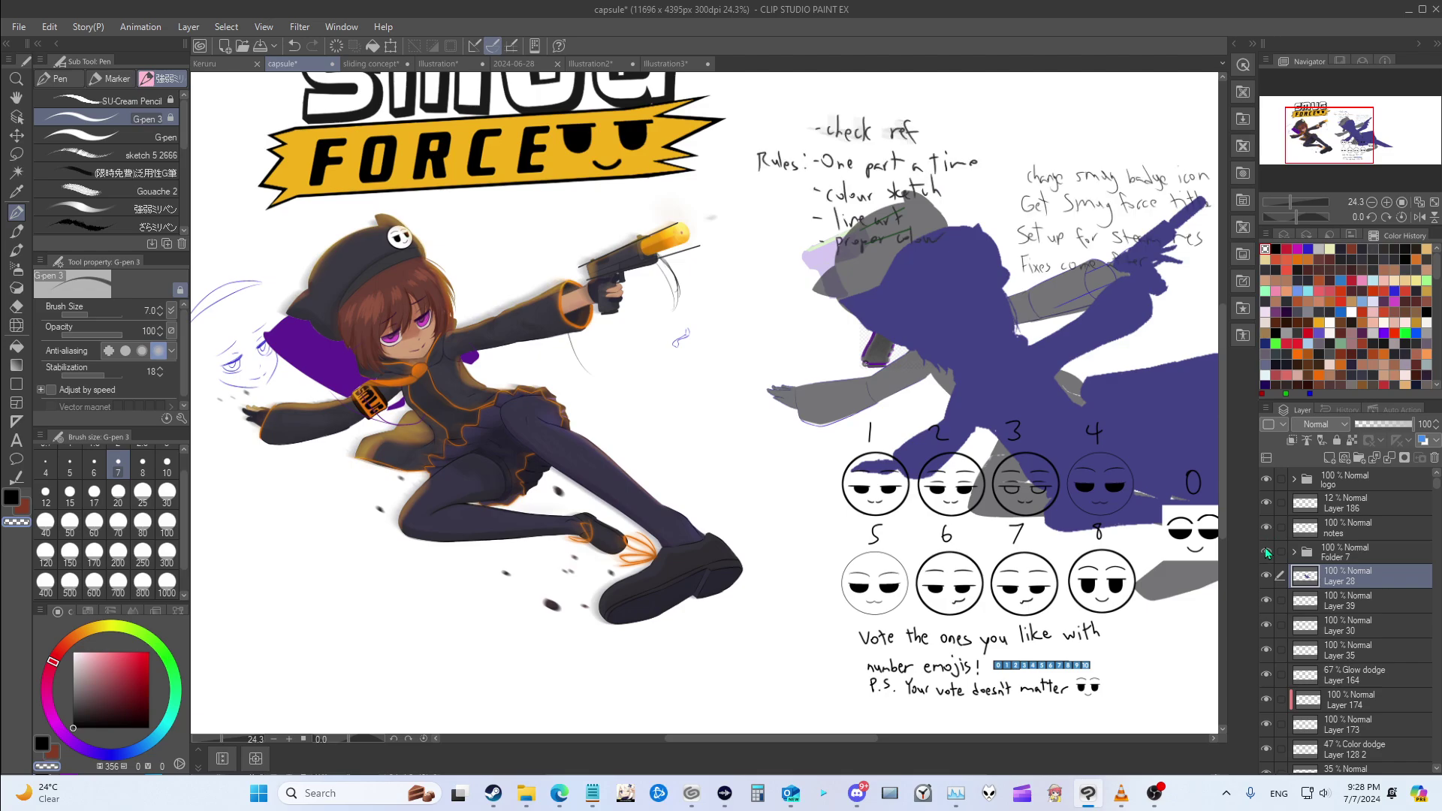
pyautogui.scroll(-1, 1135, 500)
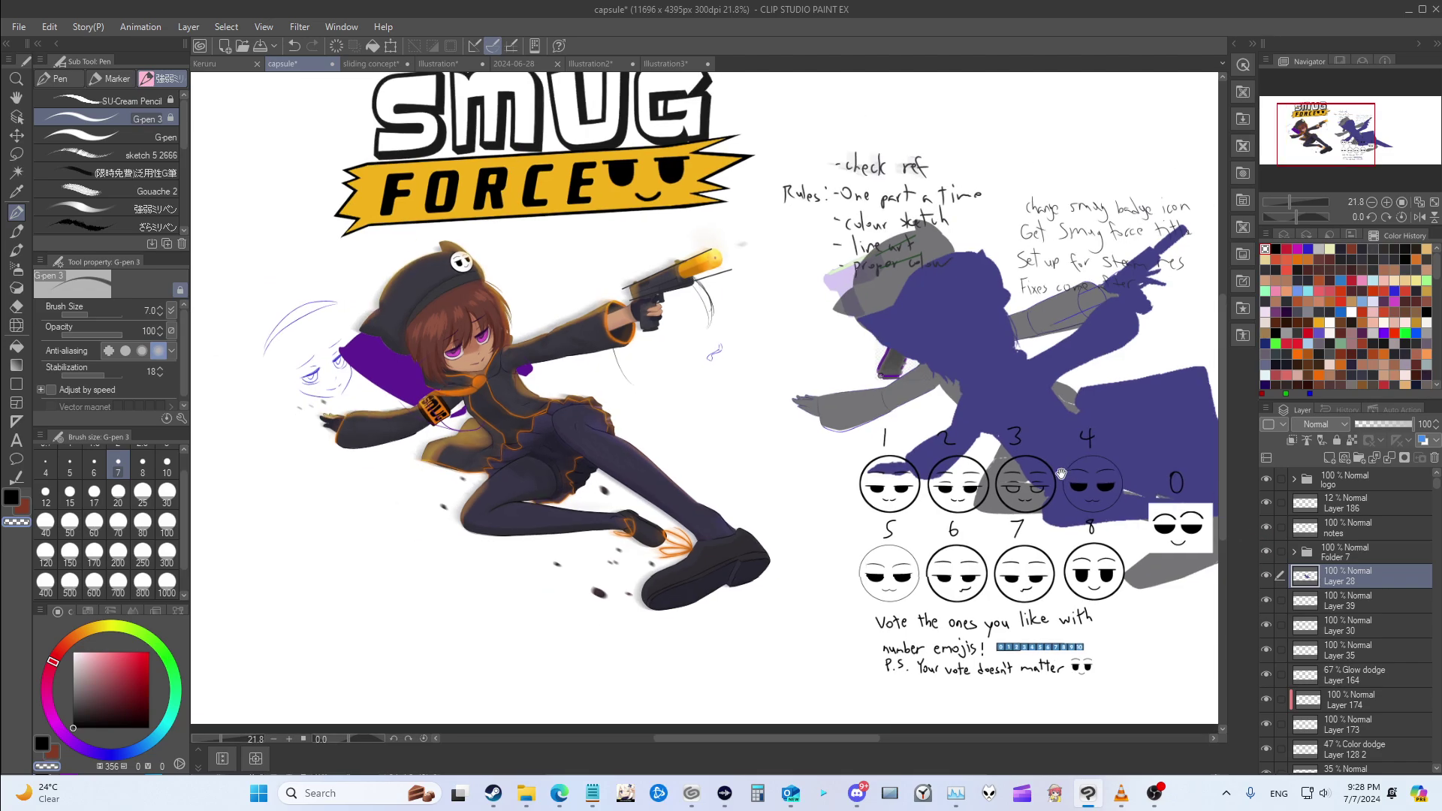
pyautogui.moveTo(1070, 474); pyautogui.dragTo(840, 382)
pyautogui.scroll(4, 840, 382)
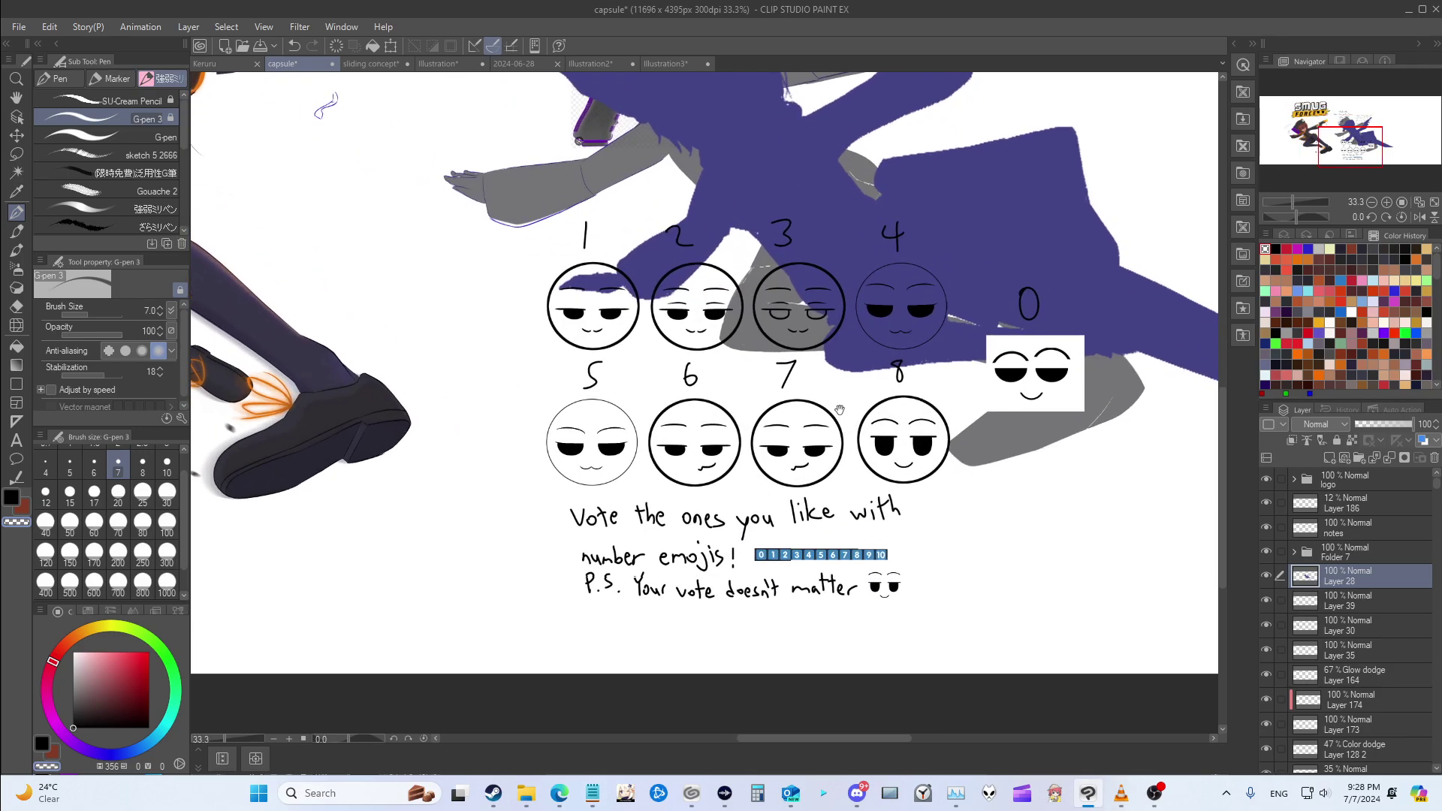
pyautogui.moveTo(707, 173); pyautogui.dragTo(737, 260)
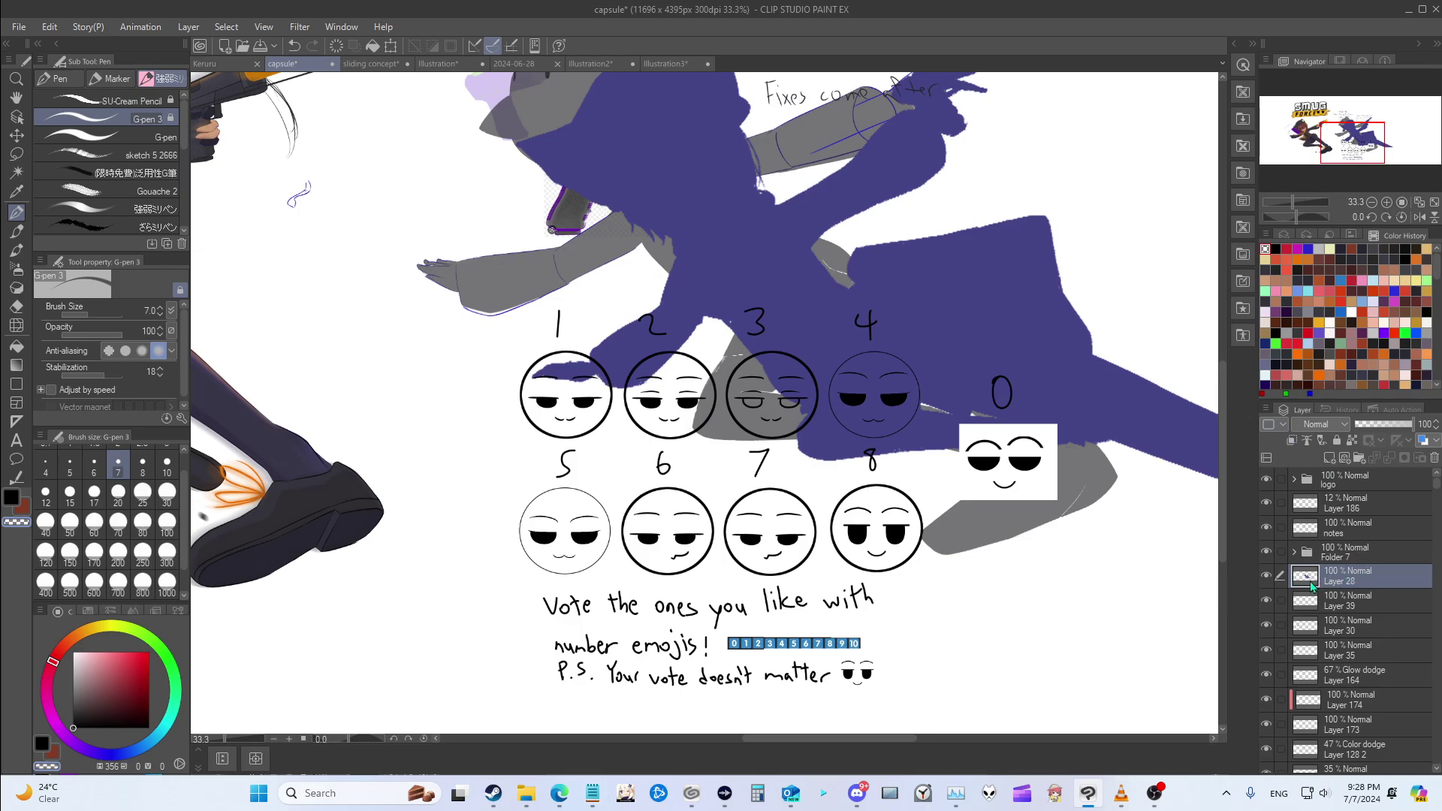
# Step: Hide Layer 28's blue silhouette and Layer 27's grey body silhouette behind the numbered faces
pyautogui.click(1268, 576)
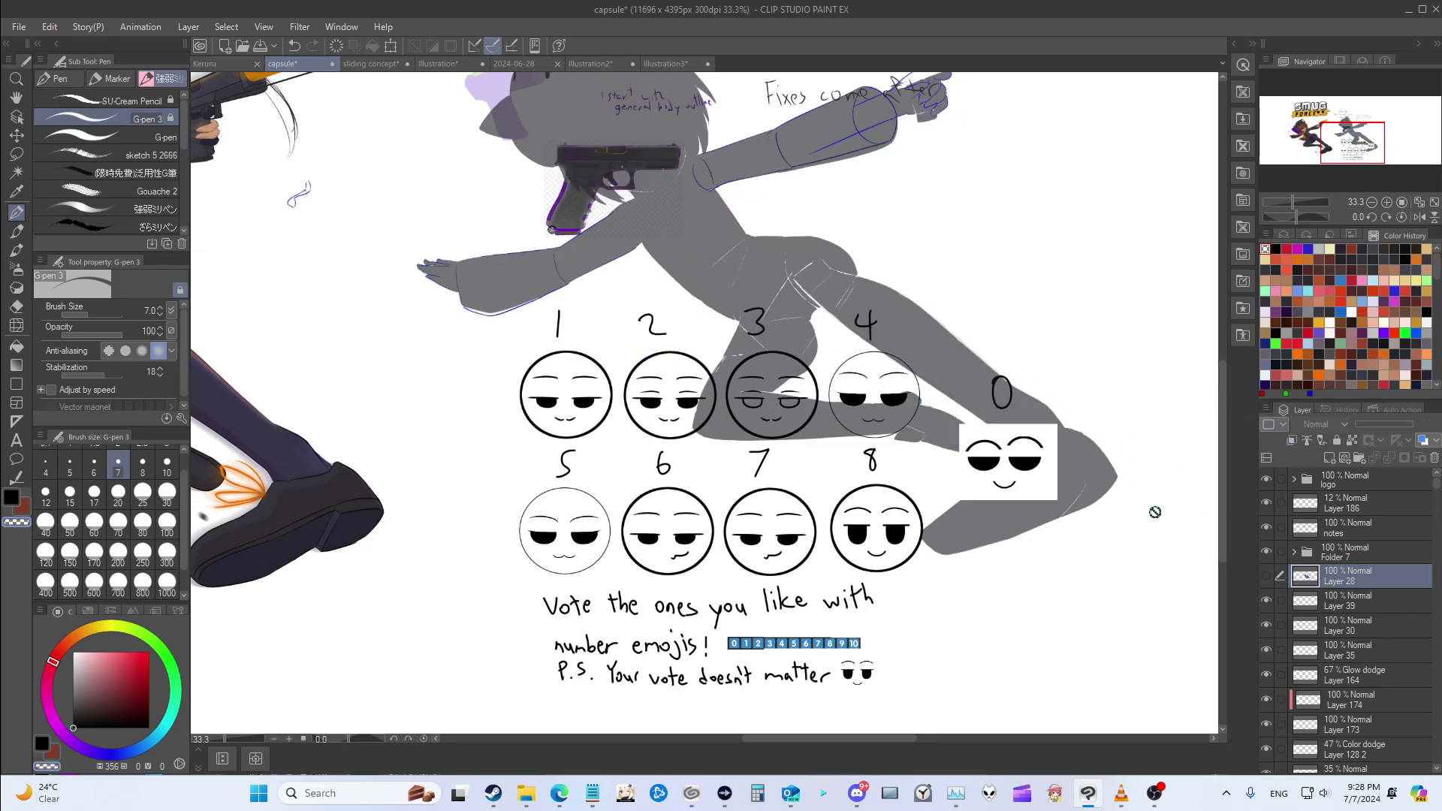
pyautogui.scroll(-10, 1287, 641)
pyautogui.scroll(-5, 1289, 647)
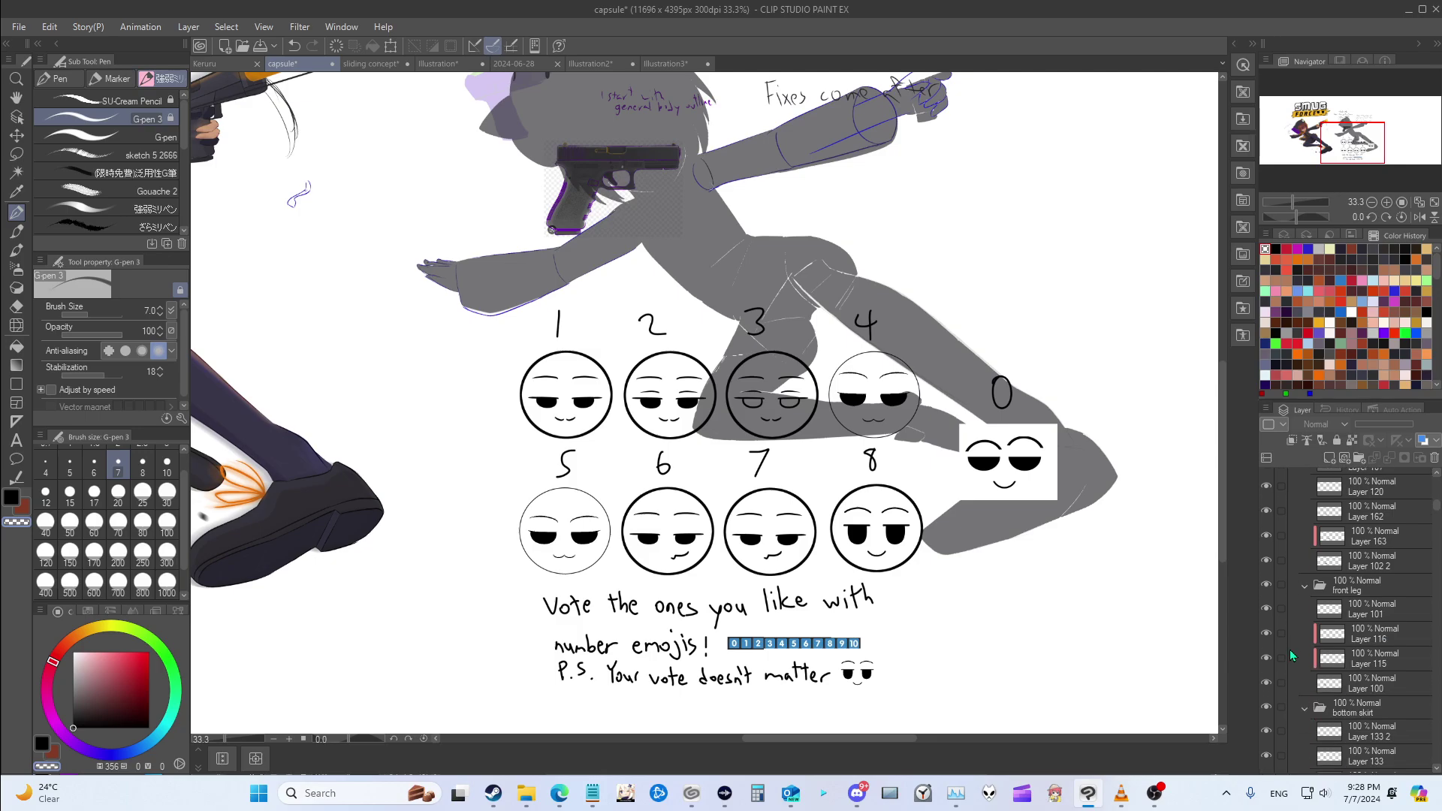
pyautogui.scroll(8, 1287, 584)
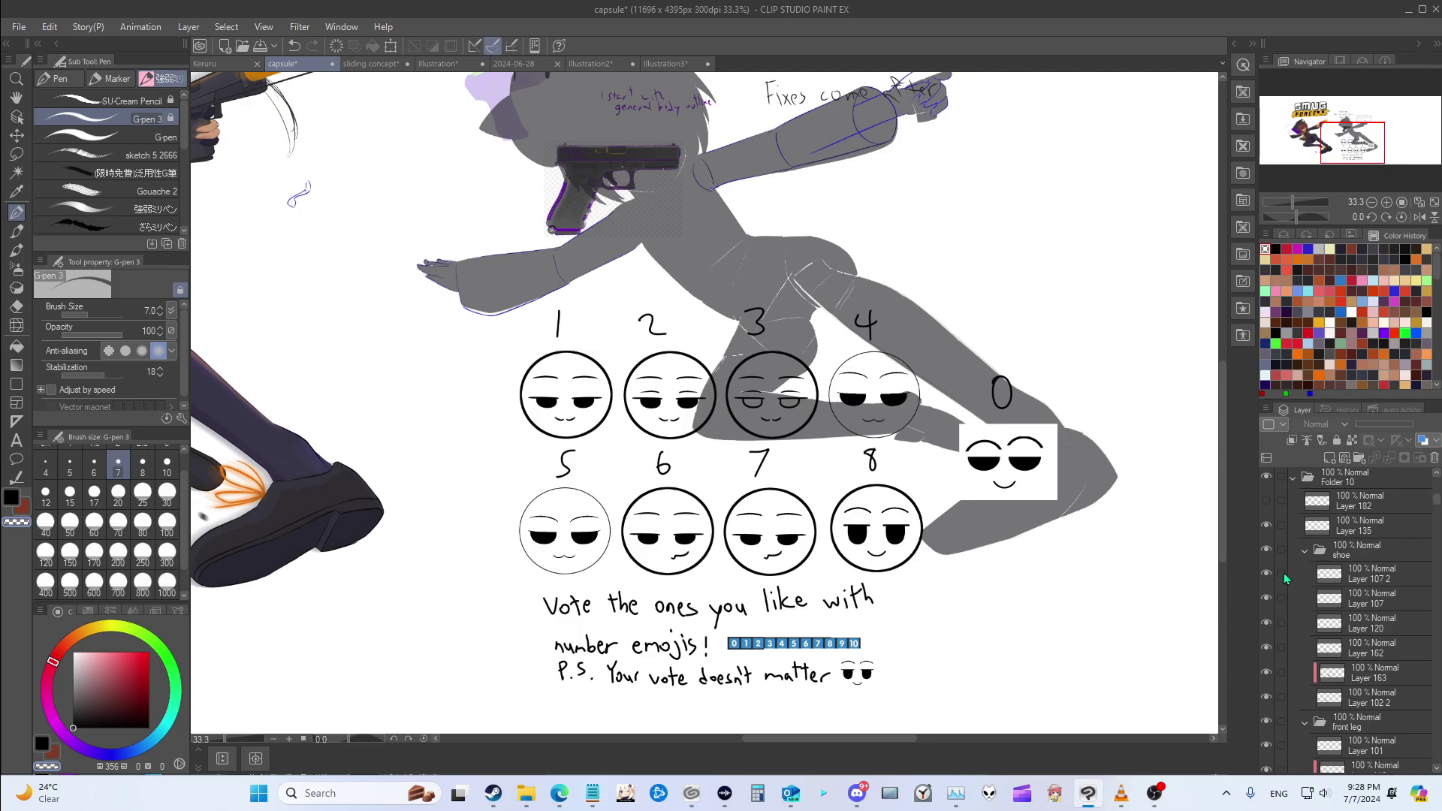
pyautogui.keyDown('ctrl'); pyautogui.keyDown('shift'); pyautogui.click(851, 287); pyautogui.keyUp('shift'); pyautogui.keyUp('ctrl')
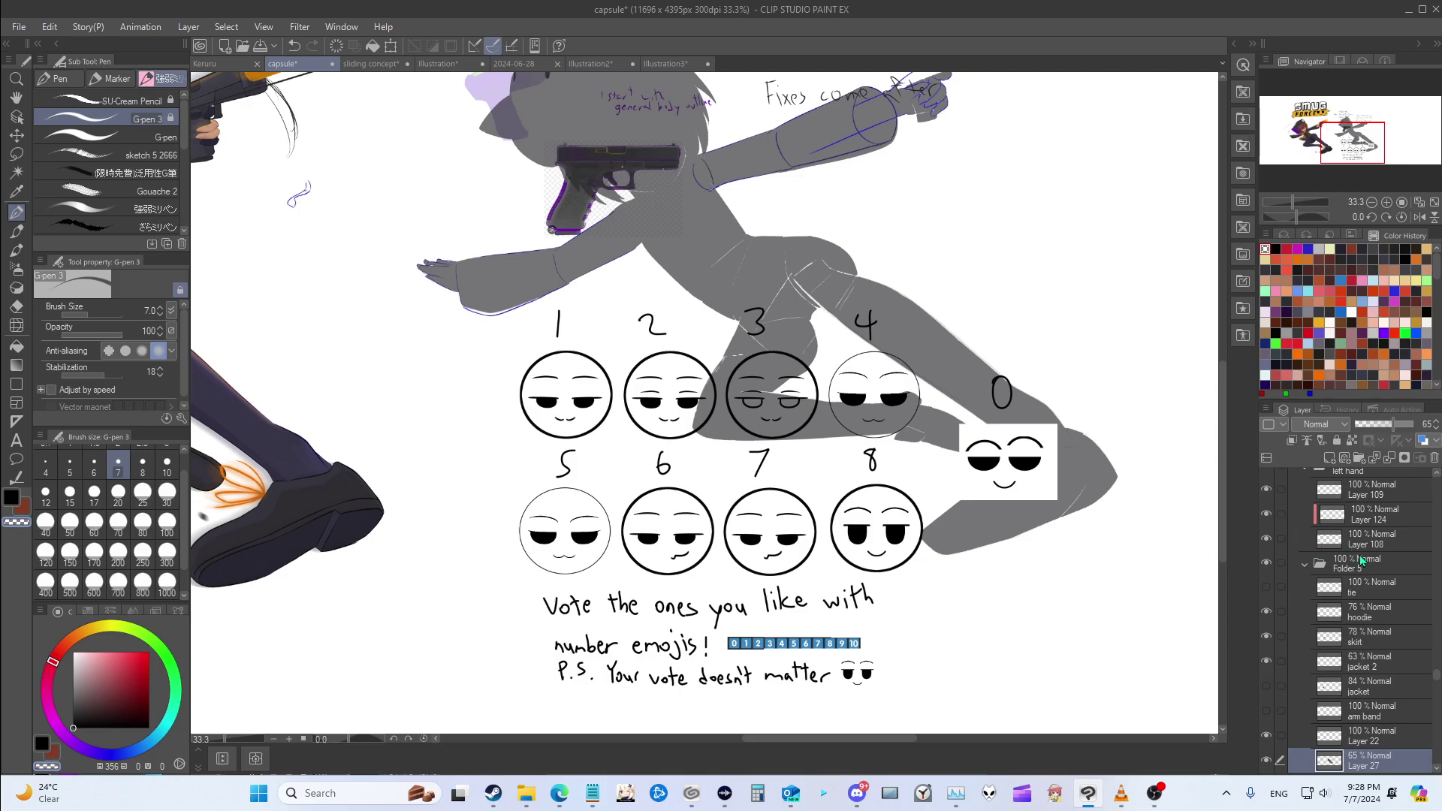
pyautogui.scroll(-3, 1361, 561)
pyautogui.click(1267, 666)
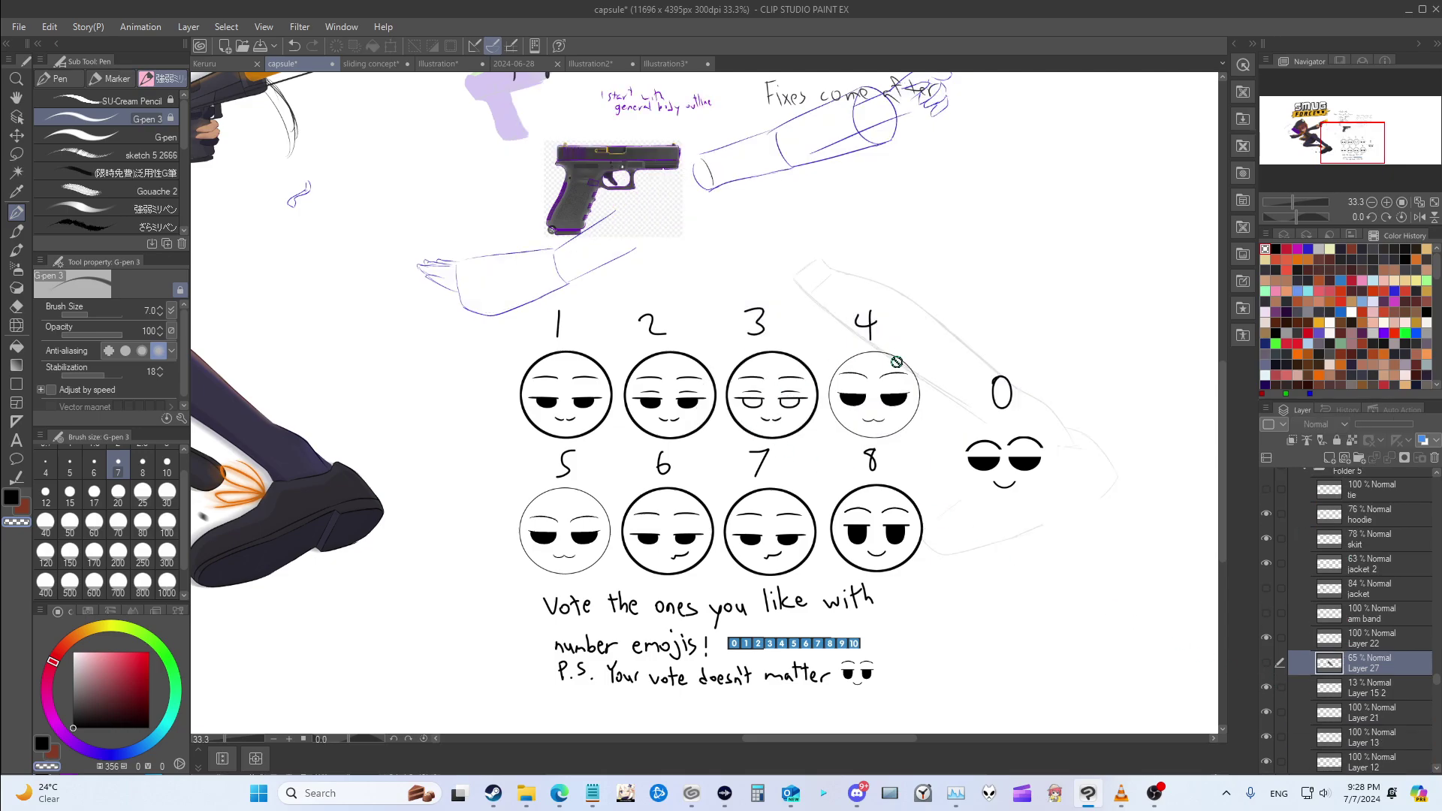
# Step: Hide the remaining arm and leg sketch lines on Layers 21, 15 2, 13 and 12
pyautogui.keyDown('ctrl'); pyautogui.keyDown('shift'); pyautogui.click(797, 167); pyautogui.keyUp('shift'); pyautogui.keyUp('ctrl')
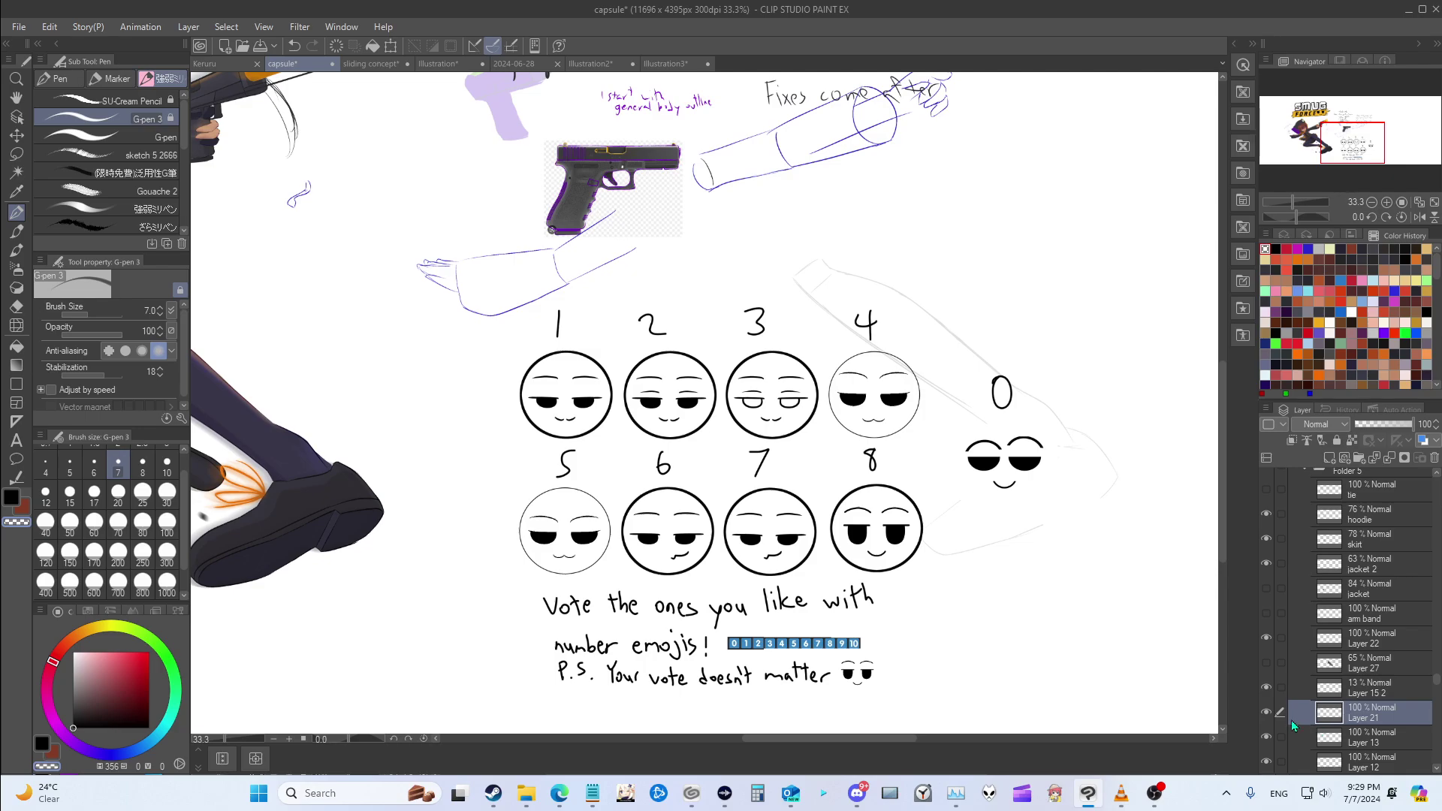
pyautogui.click(1267, 714)
pyautogui.scroll(-3, 1269, 676)
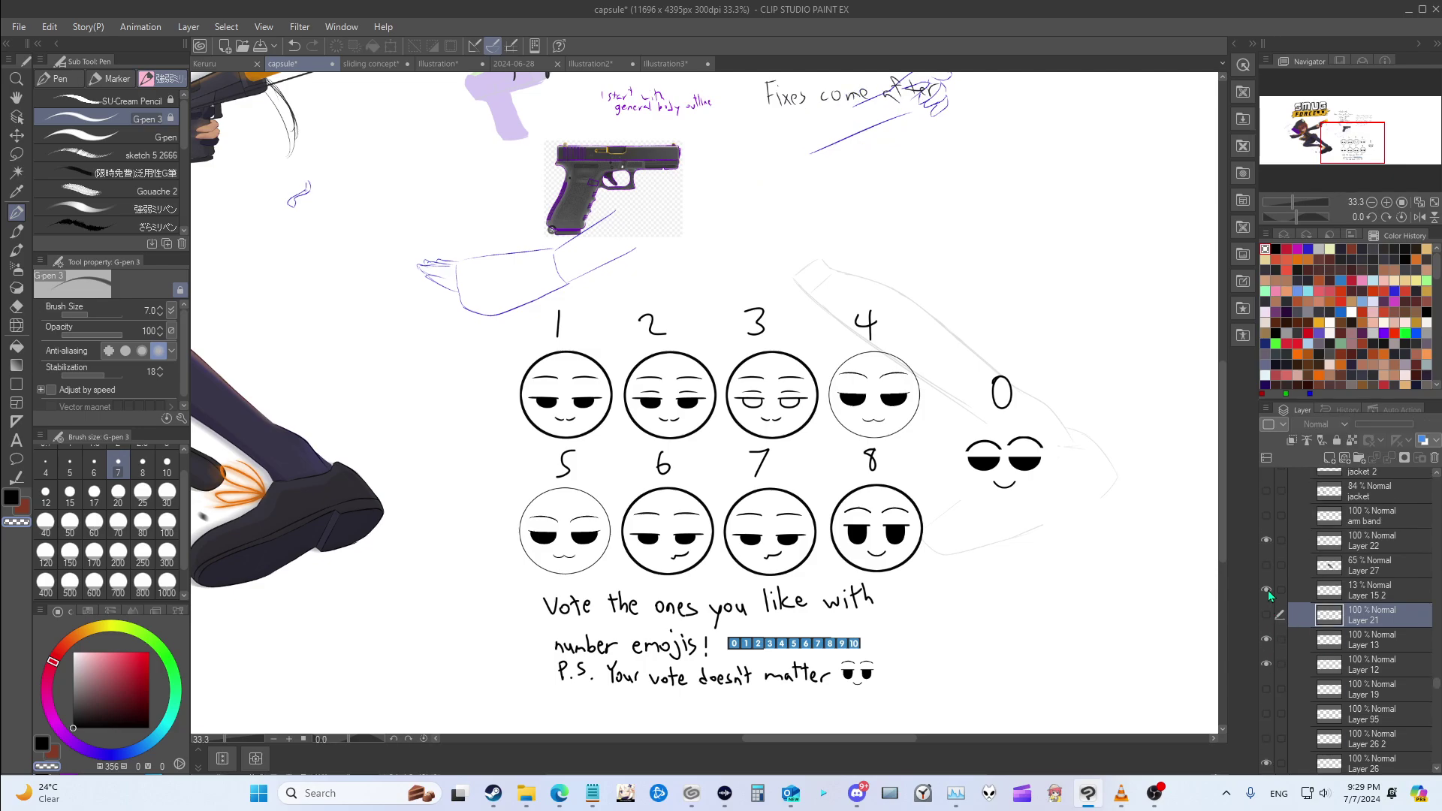
pyautogui.click(1268, 639)
pyautogui.click(1267, 675)
pyautogui.scroll(-3, 976, 498)
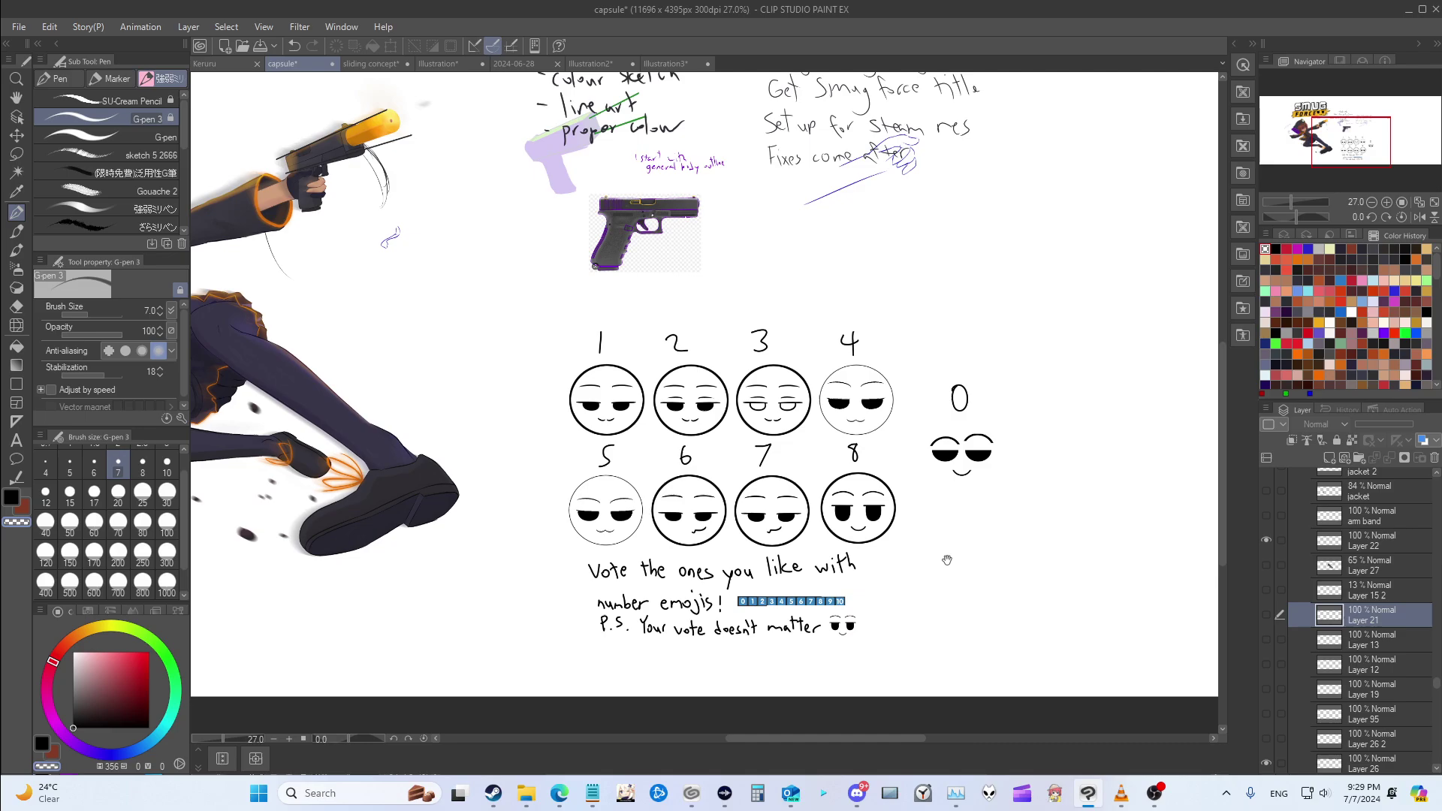
# Step: Examine the numbered smug face options and the voting note, comparing face 7's smirk up close with the others
pyautogui.moveTo(993, 402); pyautogui.dragTo(1023, 470)
pyautogui.scroll(1, 977, 509)
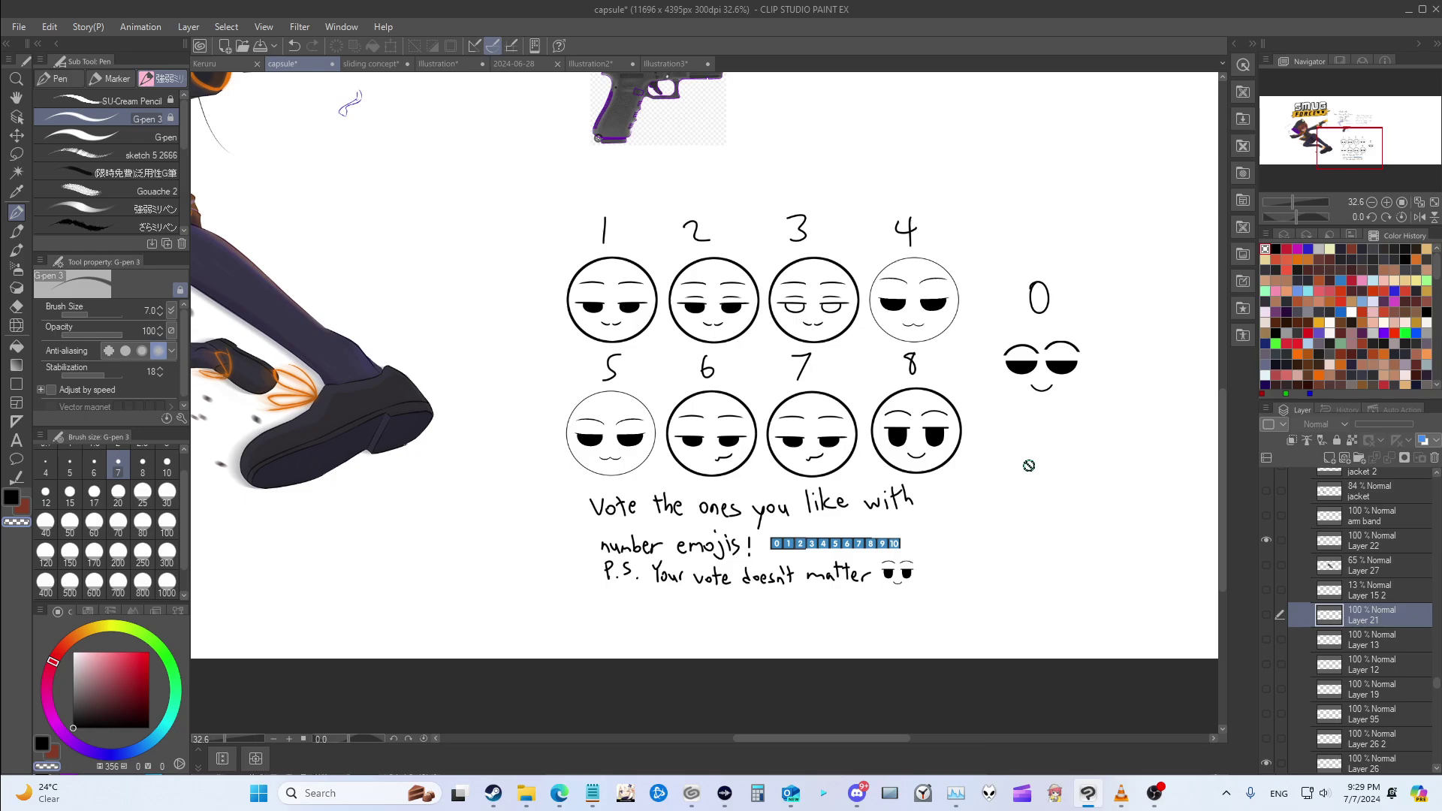
pyautogui.moveTo(1066, 477); pyautogui.dragTo(1015, 471)
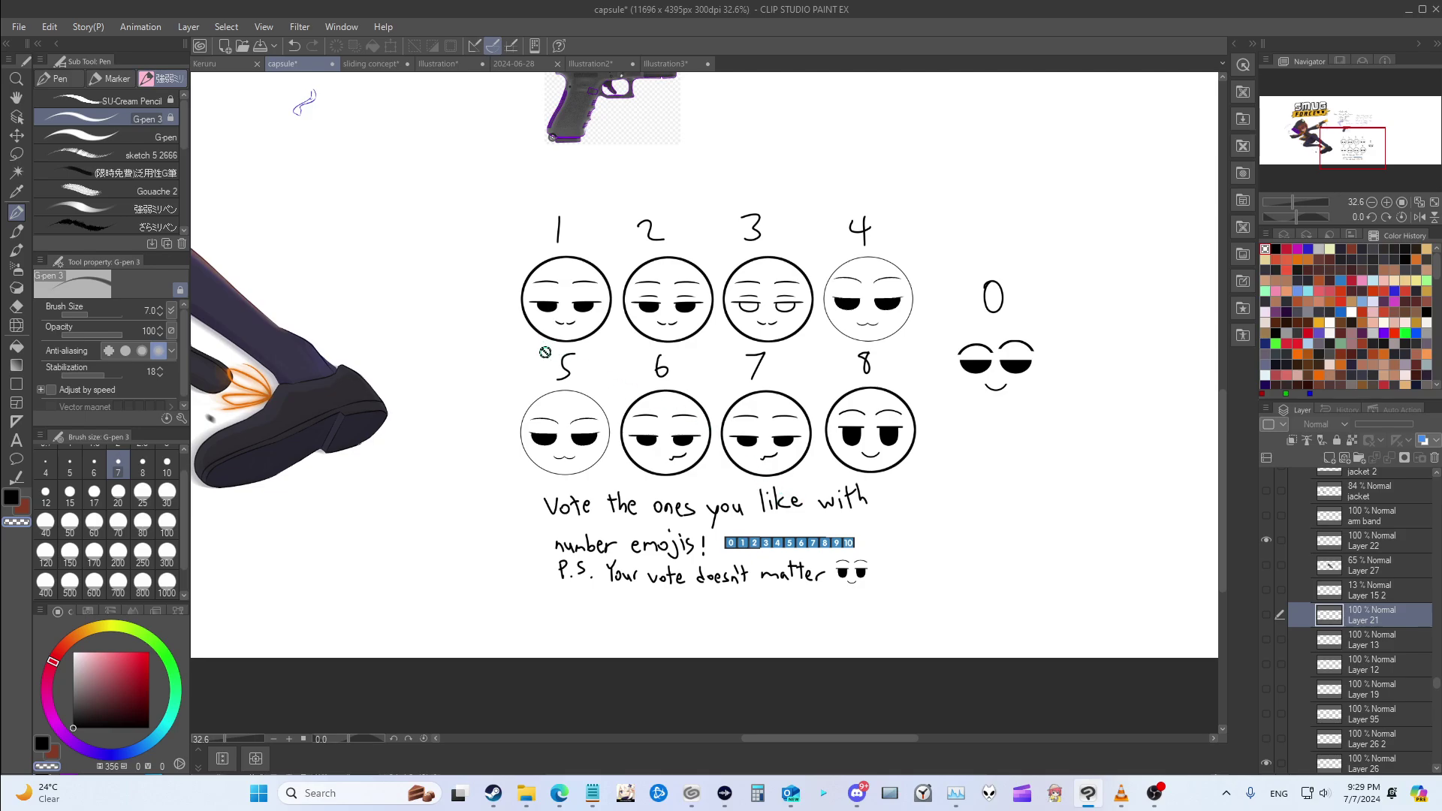
pyautogui.scroll(1, 555, 342)
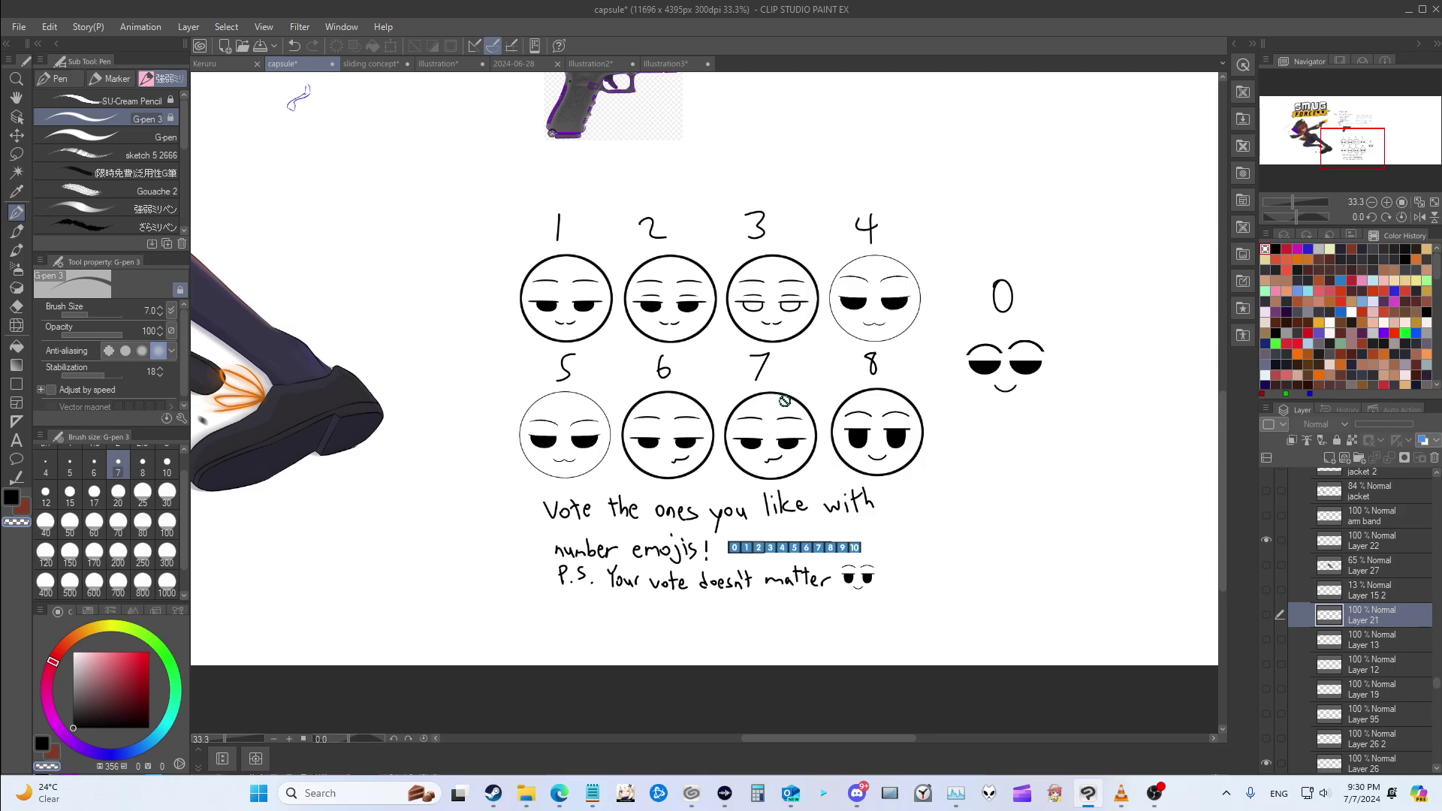
pyautogui.scroll(1, 615, 410)
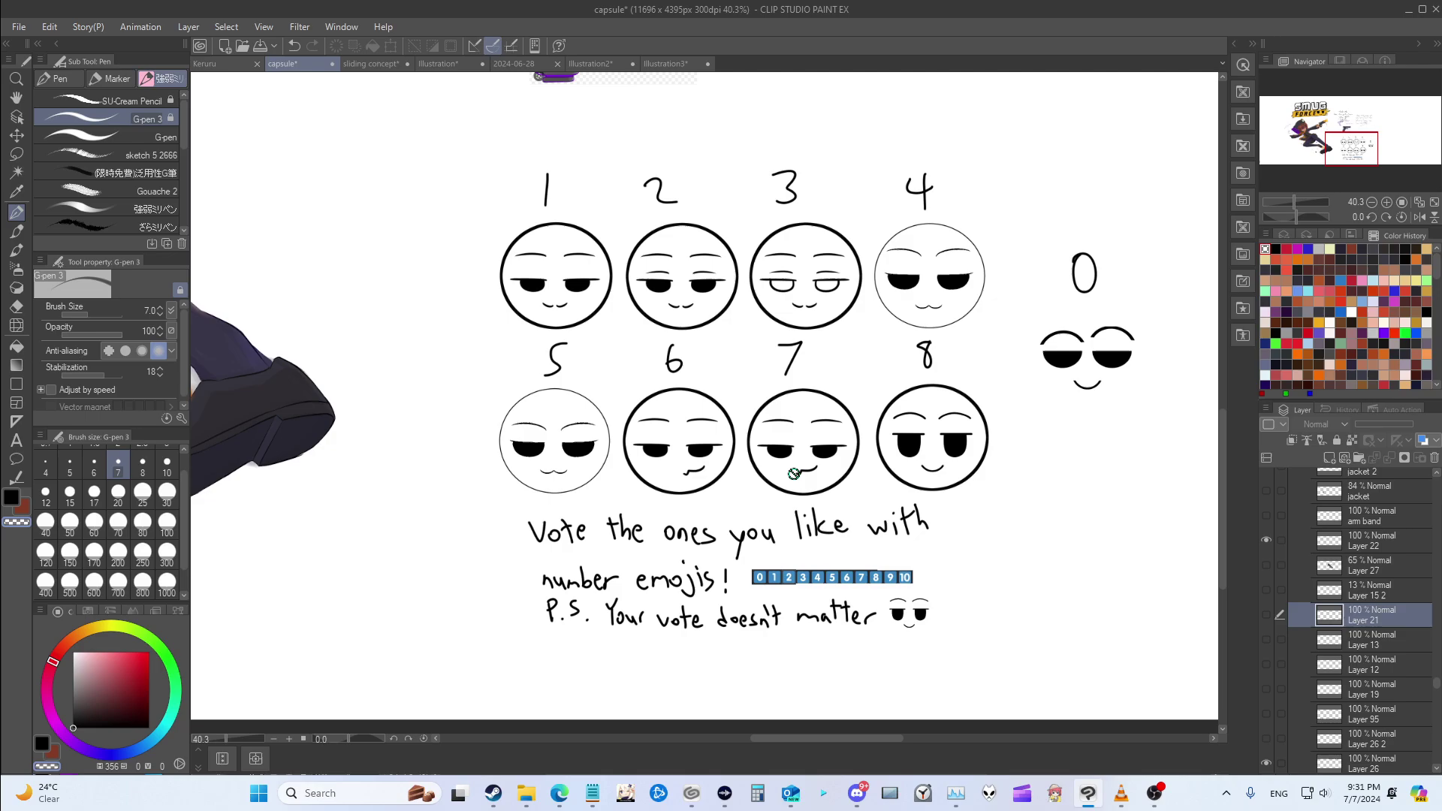
pyautogui.scroll(5, 788, 470)
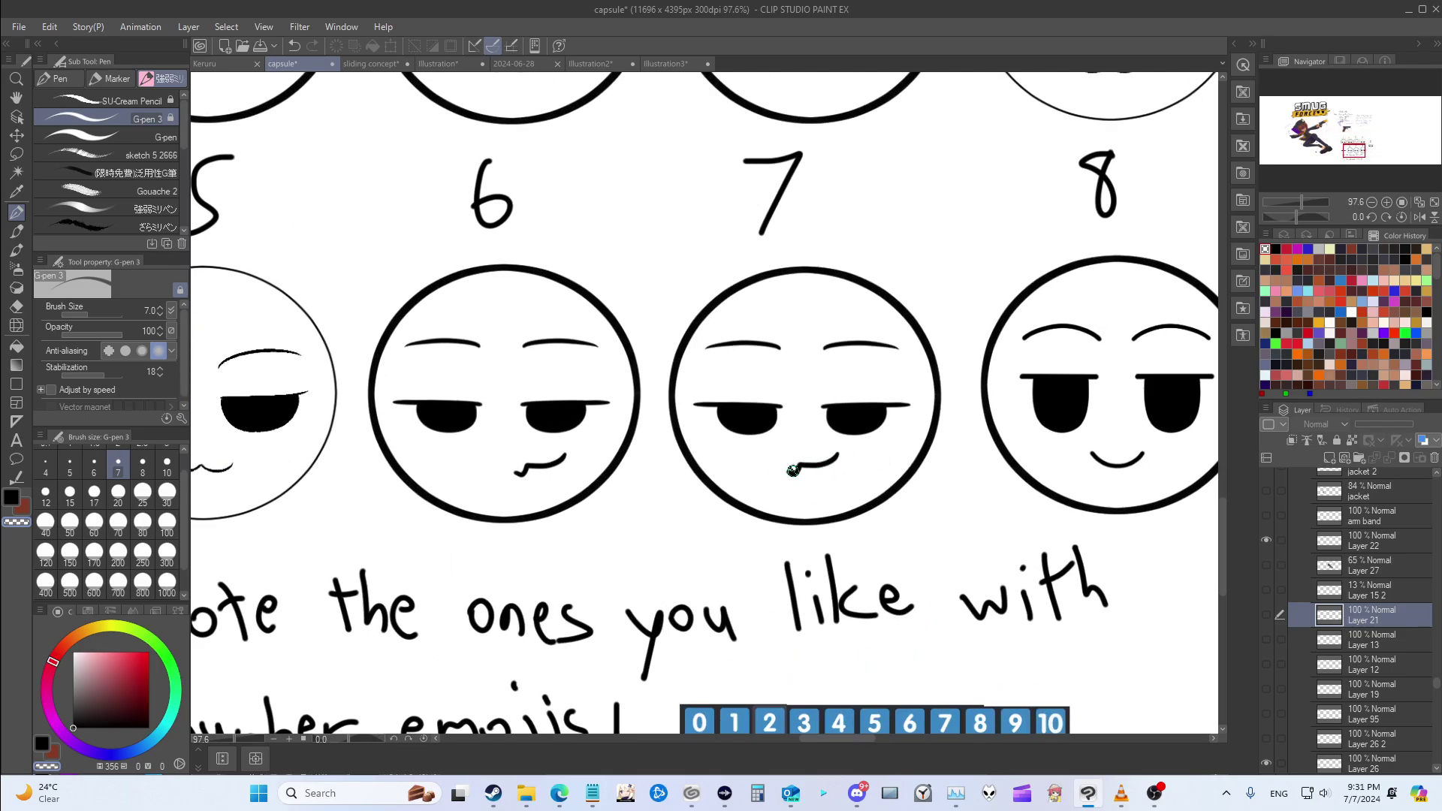
pyautogui.scroll(-3, 788, 469)
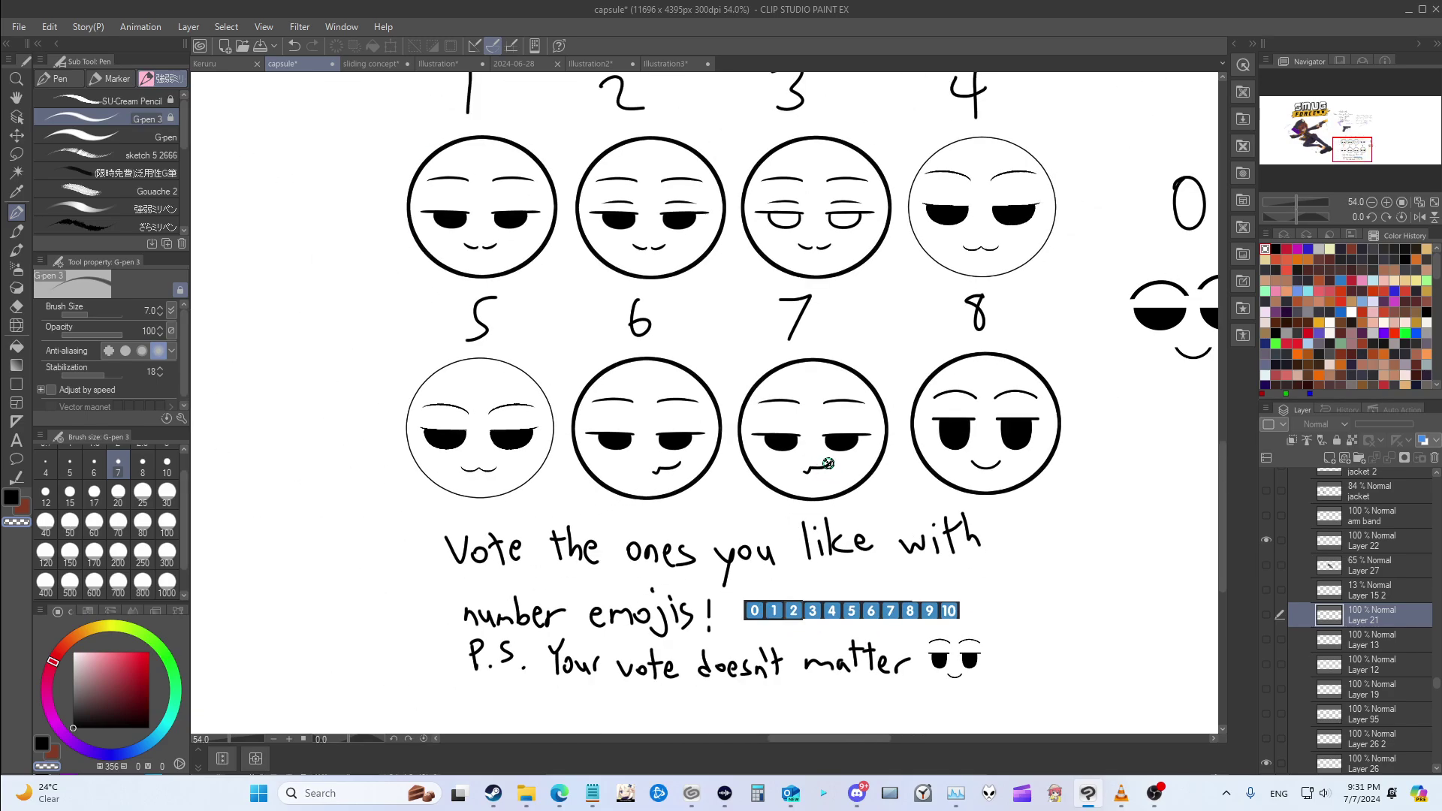
pyautogui.scroll(3, 824, 473)
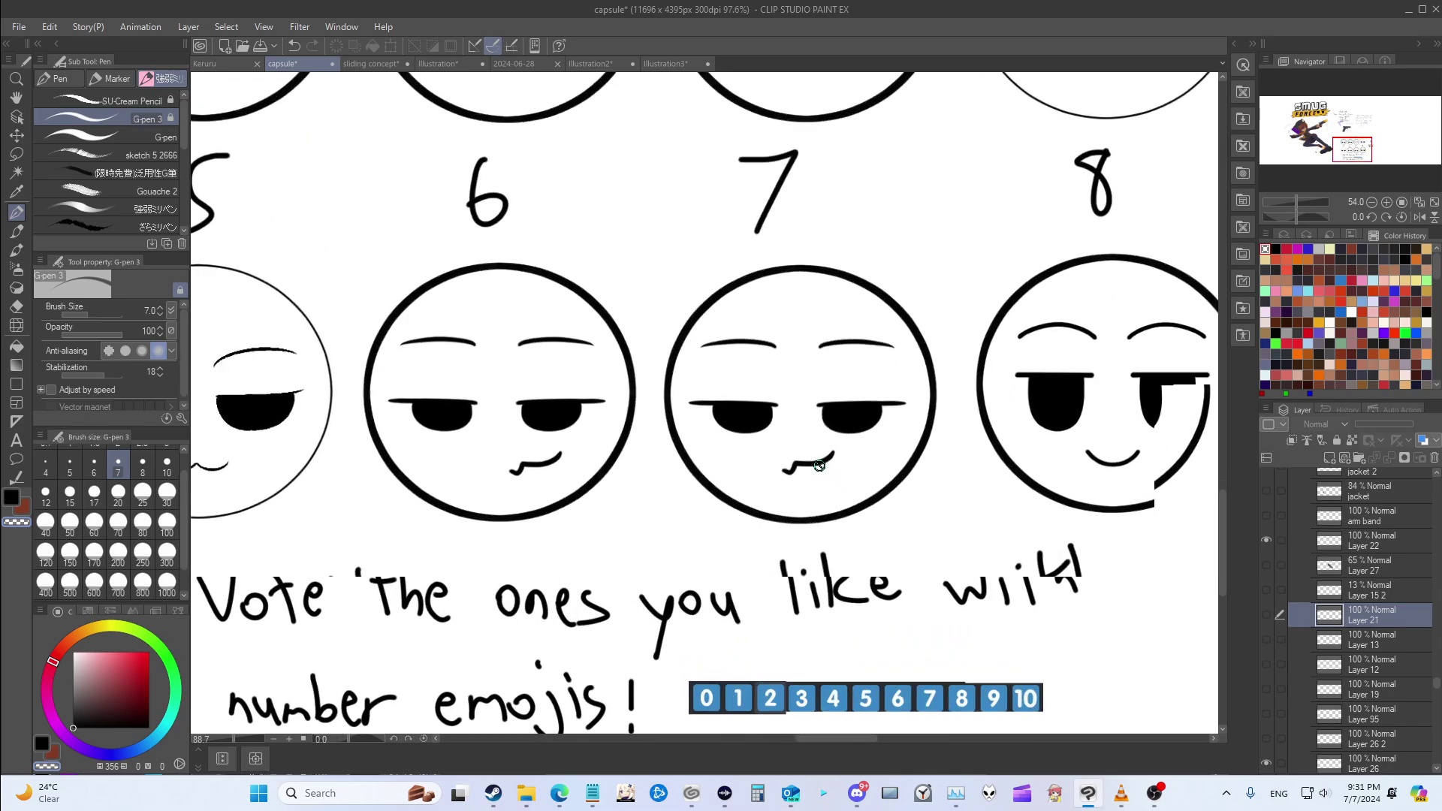
pyautogui.scroll(-3, 846, 449)
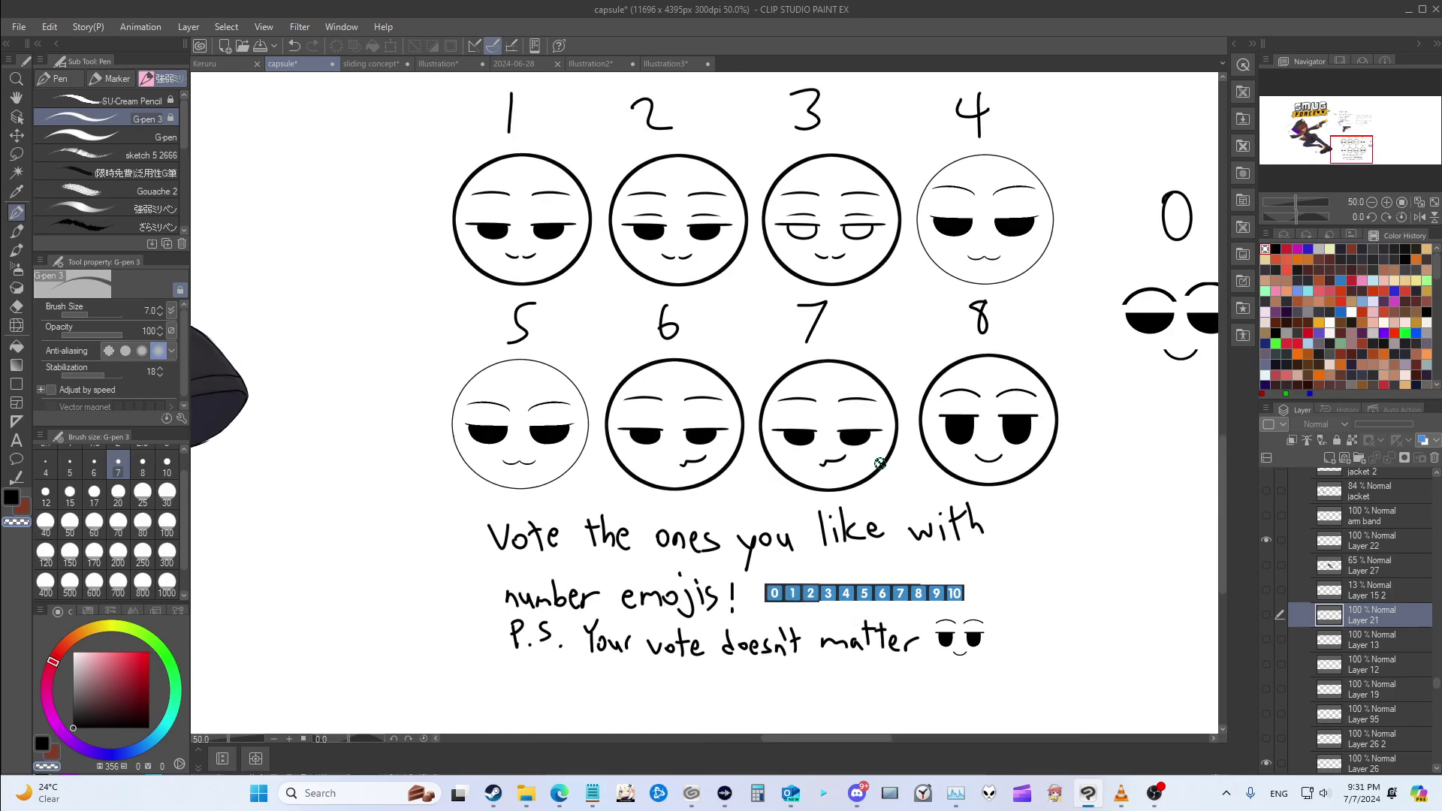
pyautogui.scroll(-1, 871, 459)
pyautogui.scroll(3, 863, 458)
pyautogui.scroll(3, 854, 453)
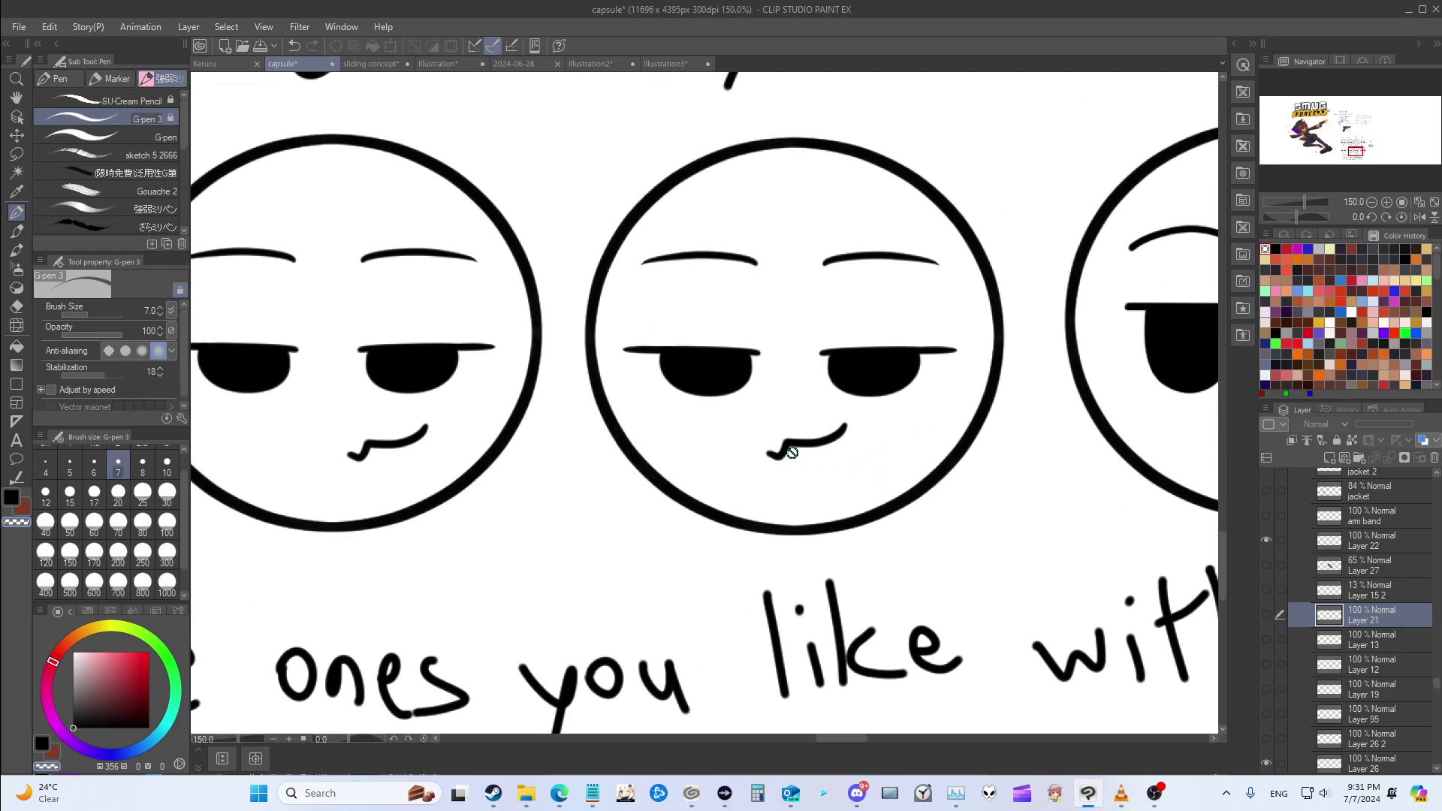
pyautogui.scroll(-4, 826, 455)
pyautogui.scroll(-2, 844, 458)
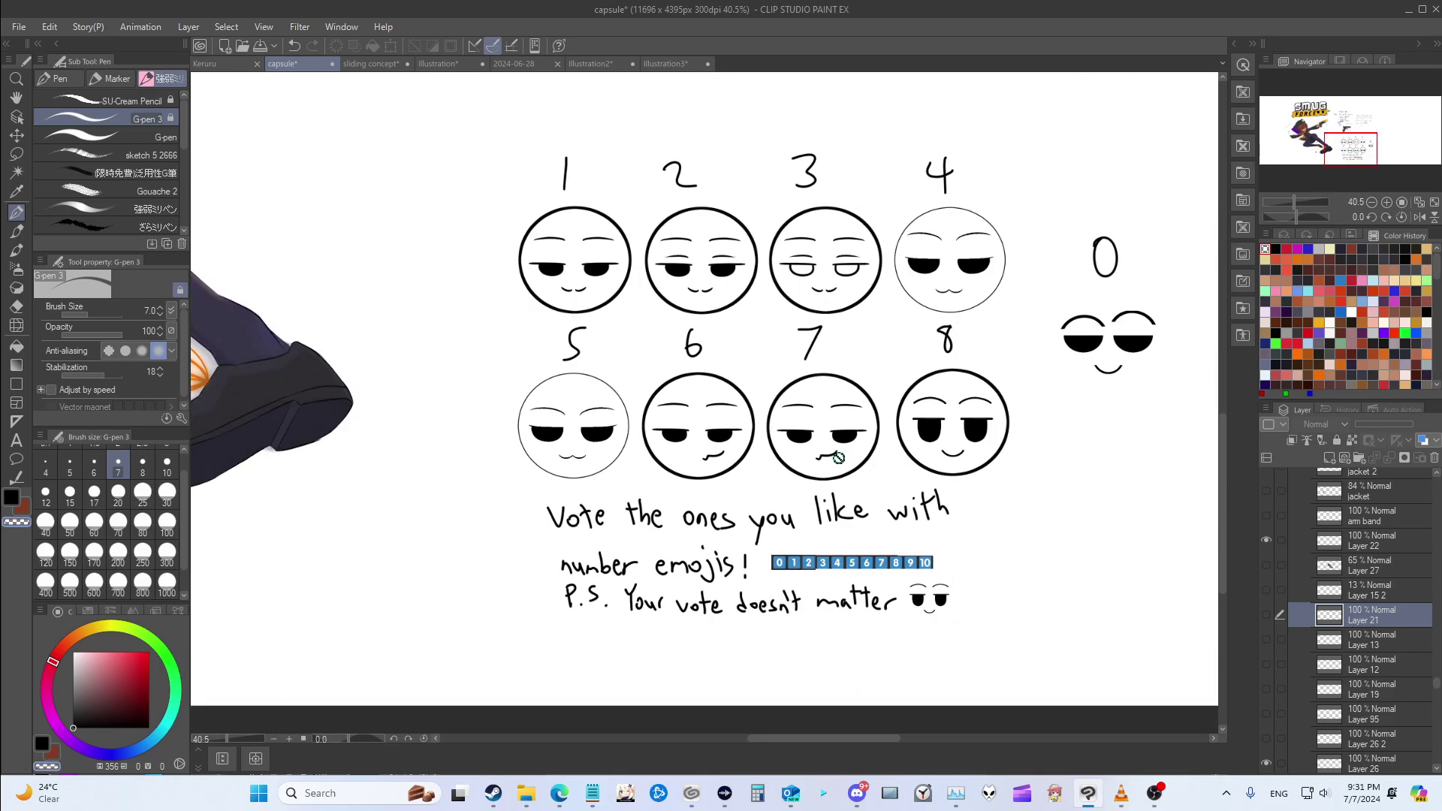
pyautogui.scroll(3, 845, 472)
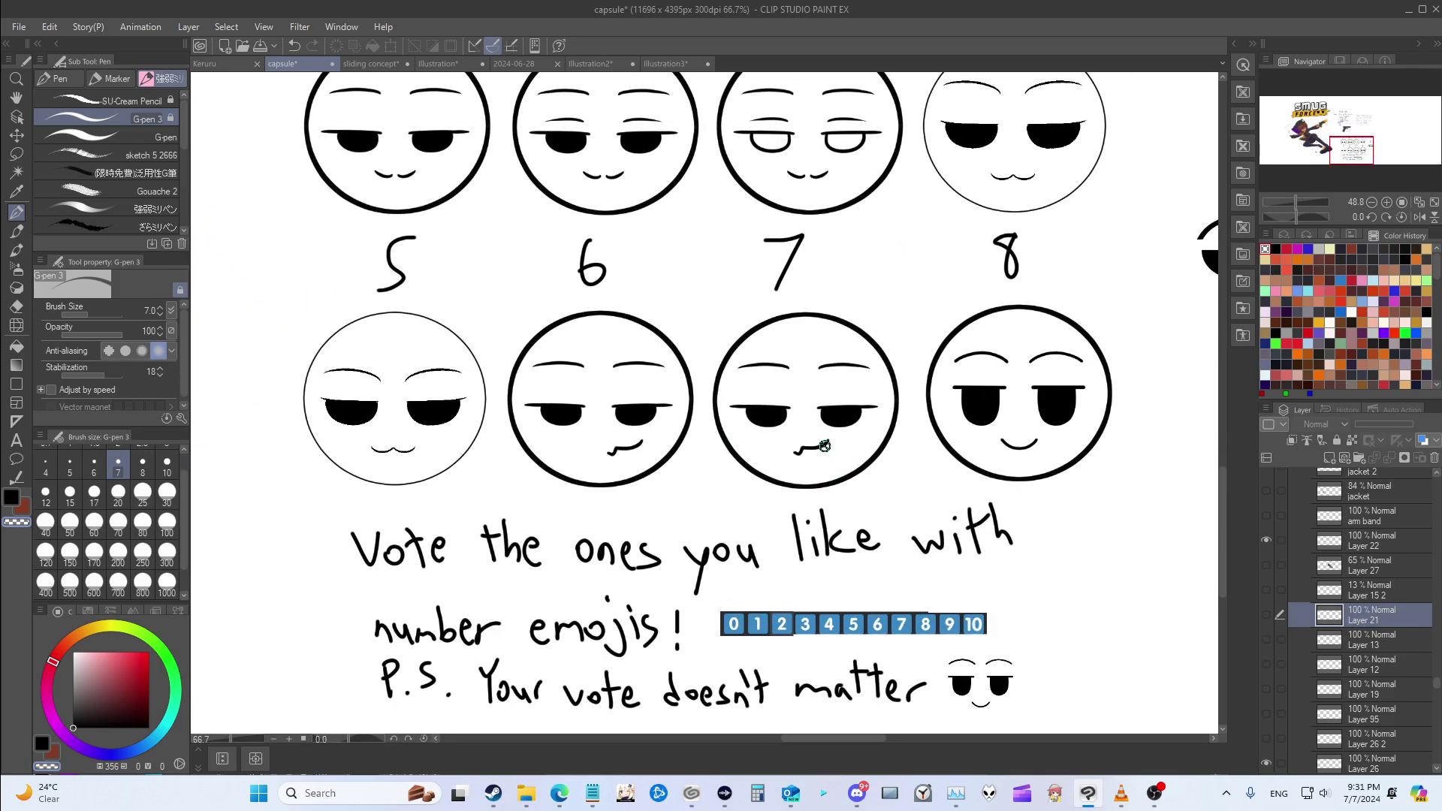
pyautogui.scroll(-3, 799, 458)
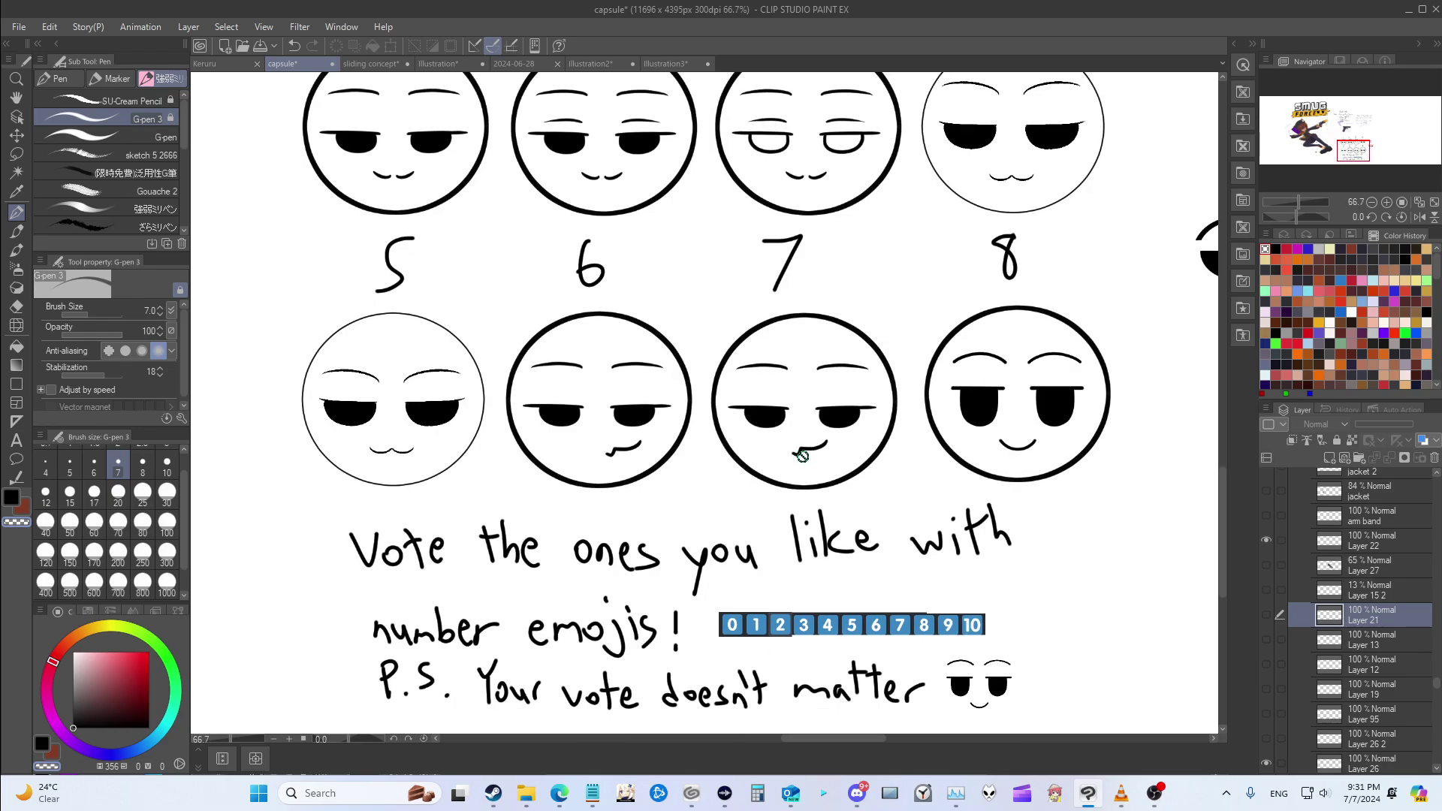
pyautogui.scroll(1, 808, 460)
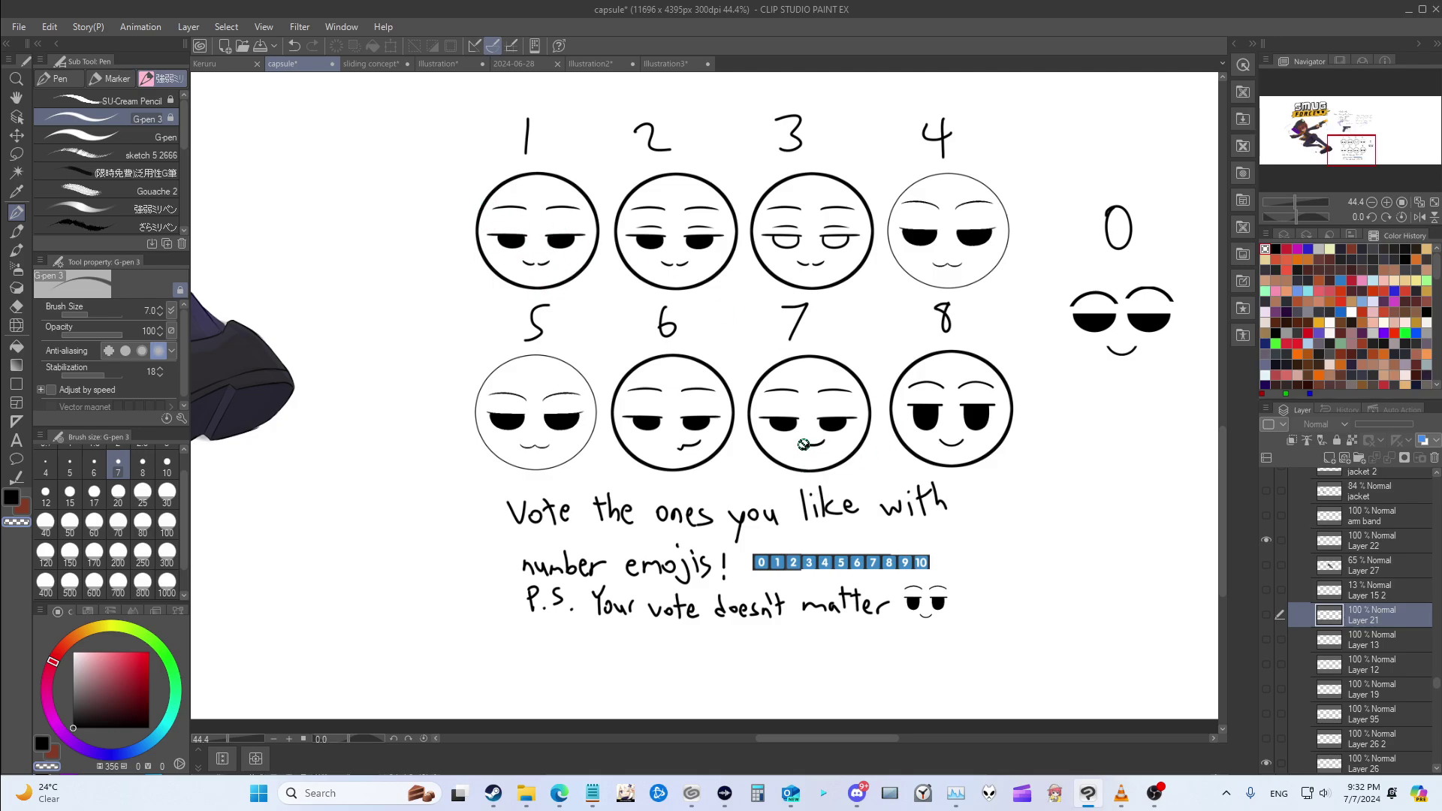
pyautogui.scroll(-3, 826, 455)
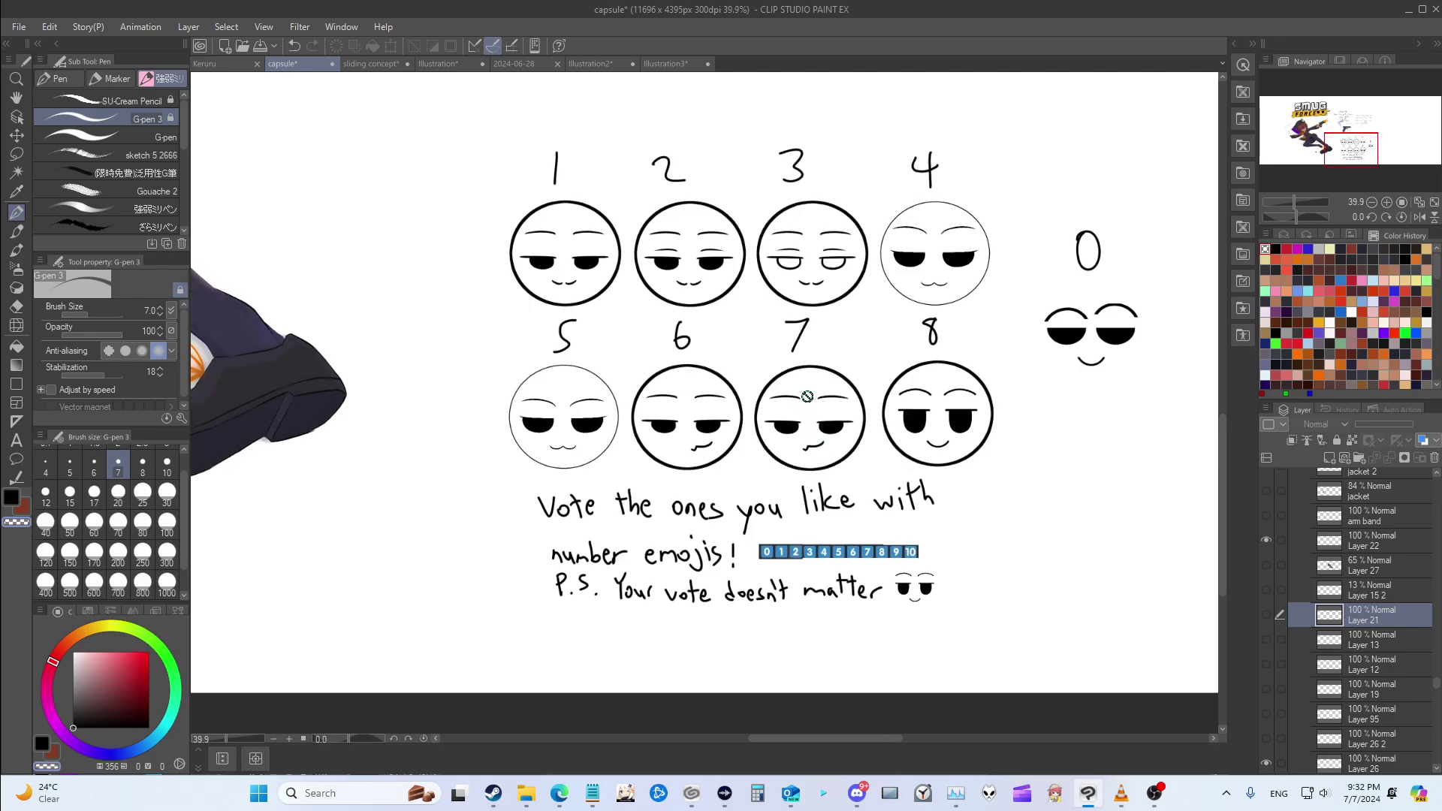
# Step: Examine the finished character illustration together with the Smug Force logo above it
pyautogui.moveTo(819, 735); pyautogui.dragTo(737, 737)
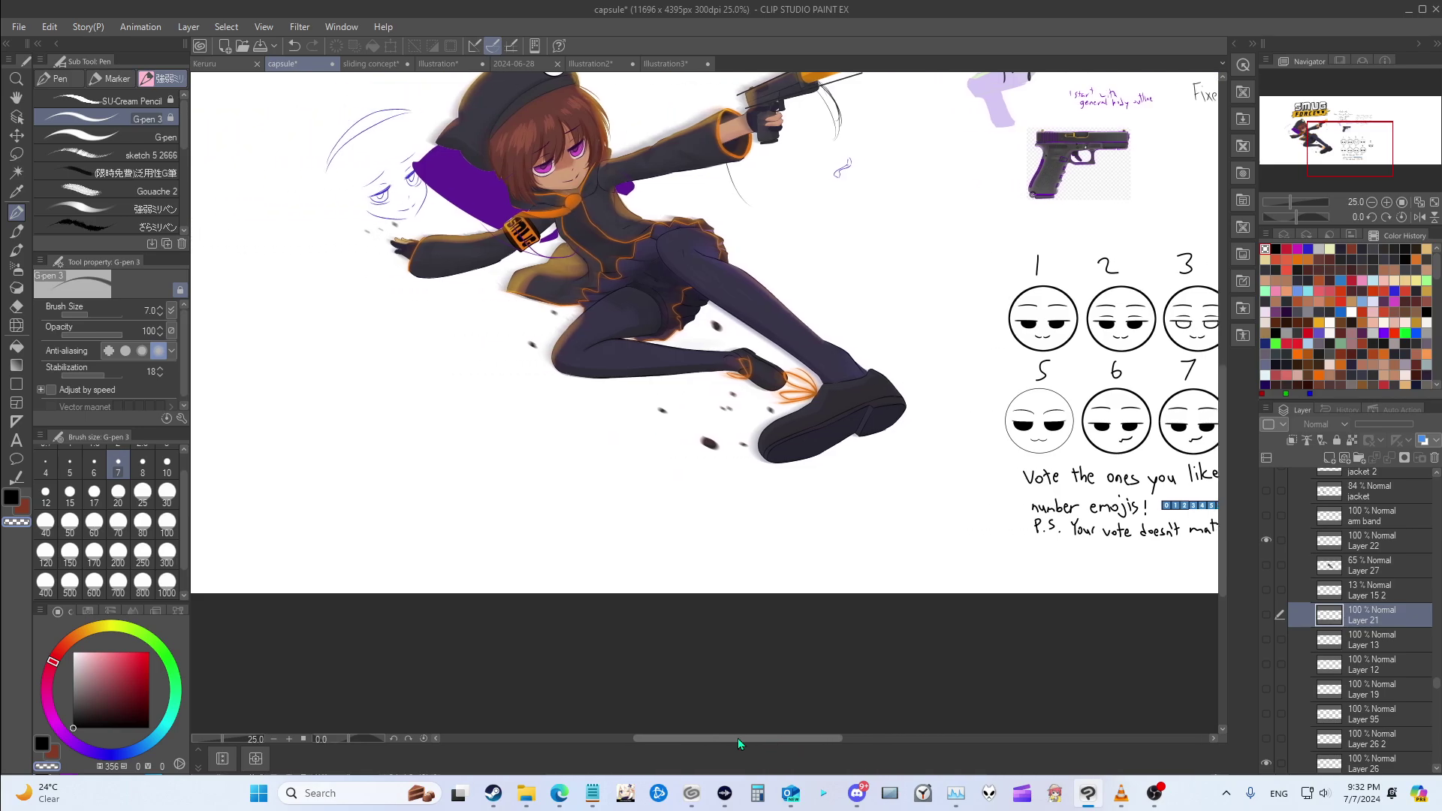
pyautogui.scroll(1, 791, 518)
pyautogui.moveTo(1222, 518); pyautogui.dragTo(1223, 417)
pyautogui.scroll(-3, 900, 473)
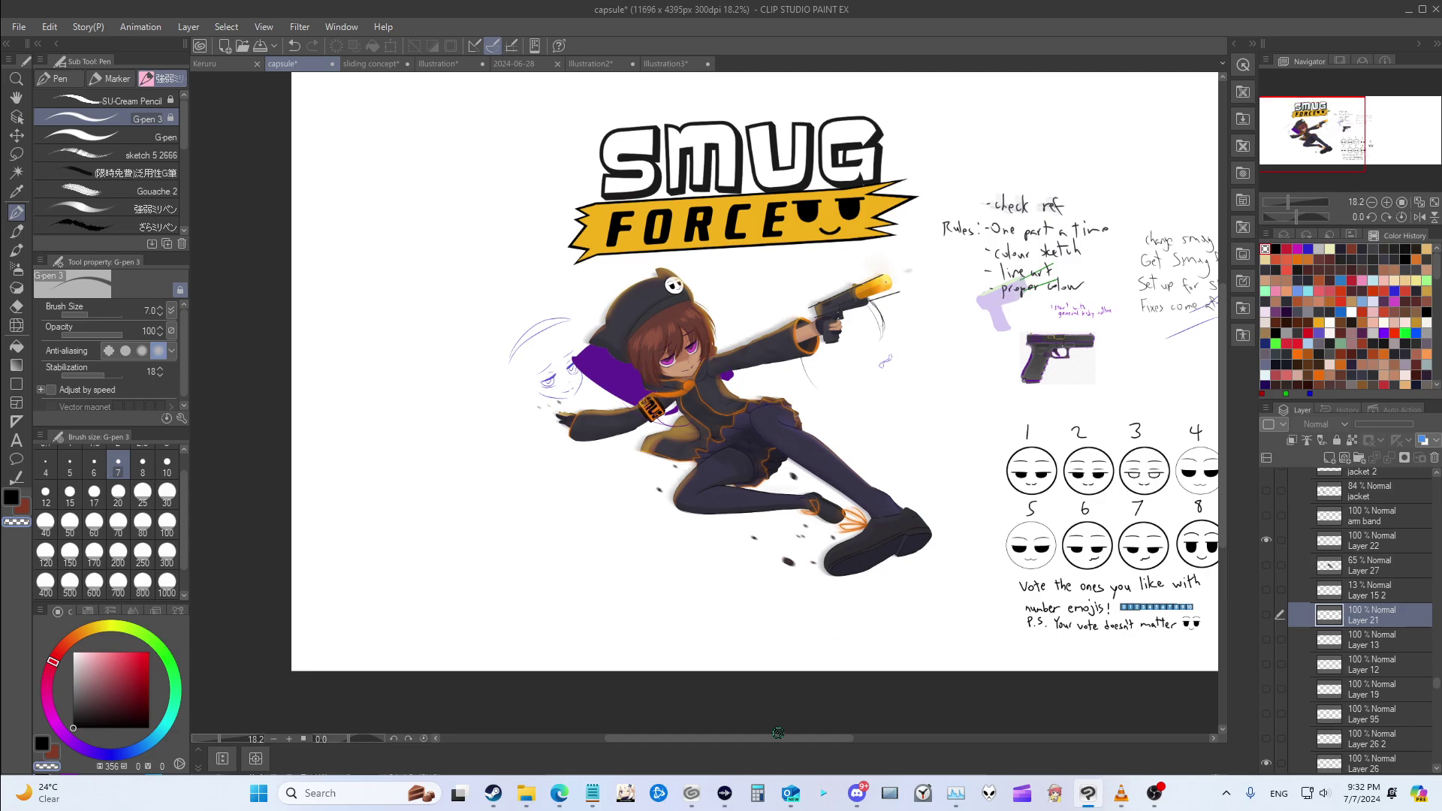
pyautogui.moveTo(1226, 458); pyautogui.dragTo(1225, 438)
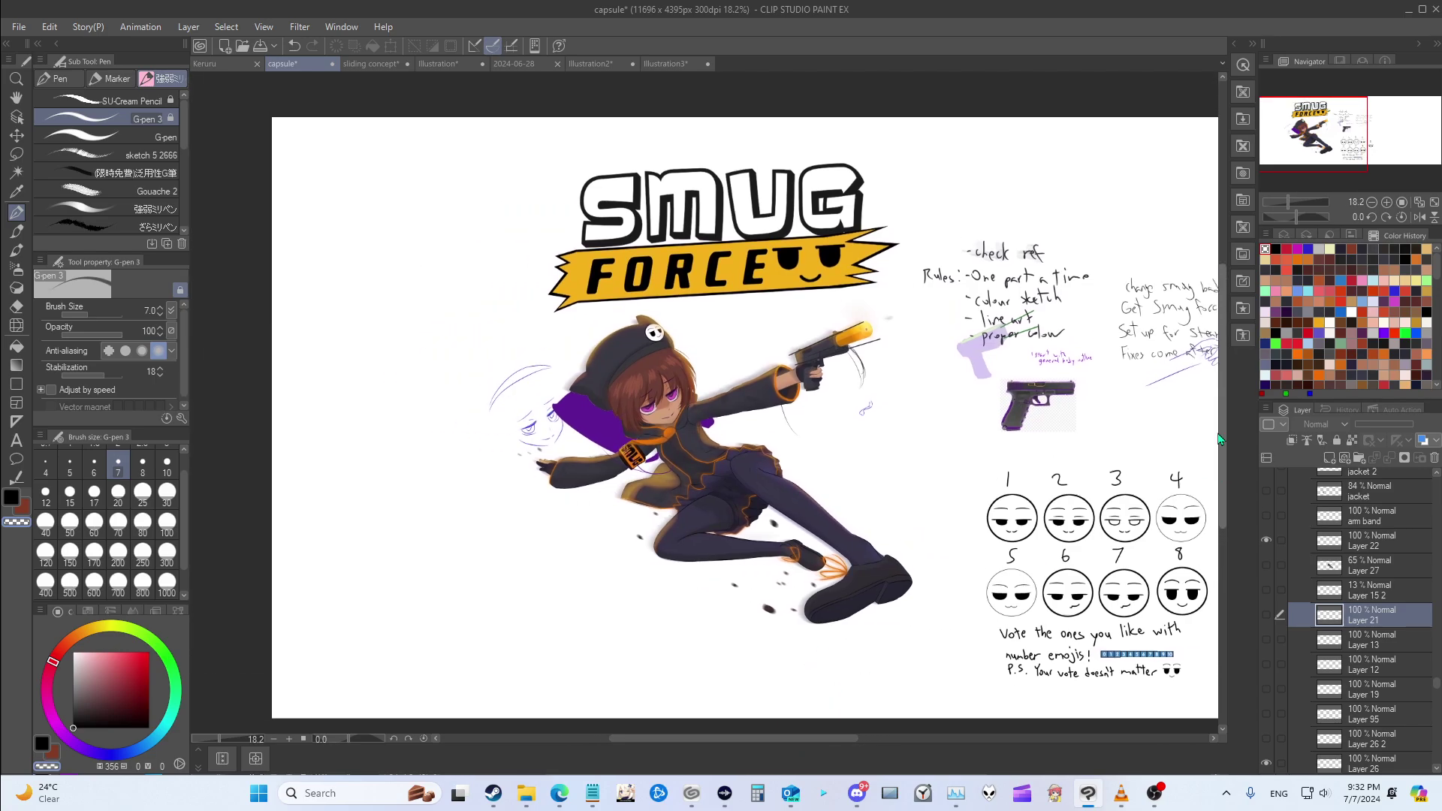
pyautogui.scroll(3, 766, 436)
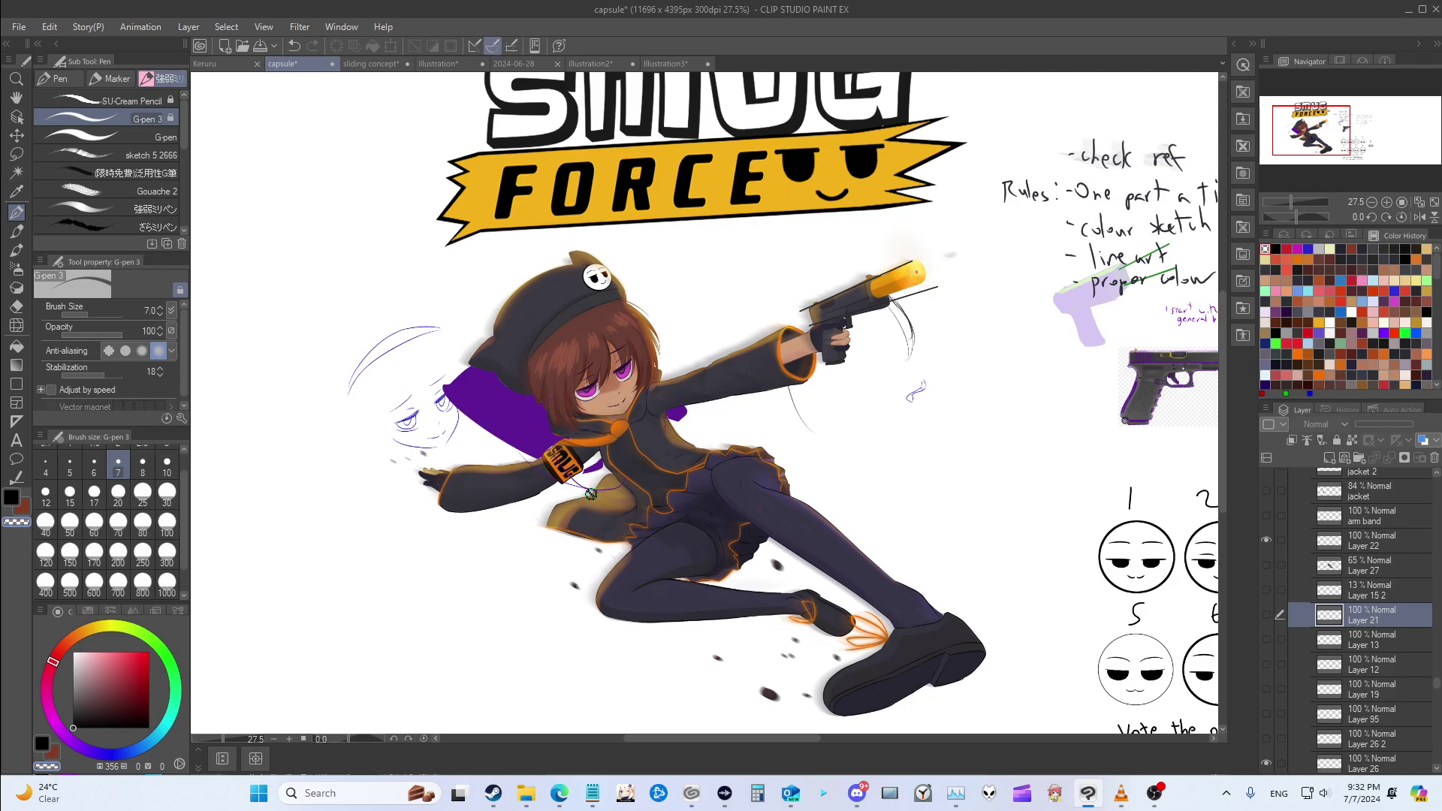
# Step: Hide the soft dark shadow around the character on the 31% layer Folder 10 3 2 2
pyautogui.keyDown('ctrl'); pyautogui.keyDown('shift'); pyautogui.click(507, 428); pyautogui.keyUp('shift'); pyautogui.keyUp('ctrl')
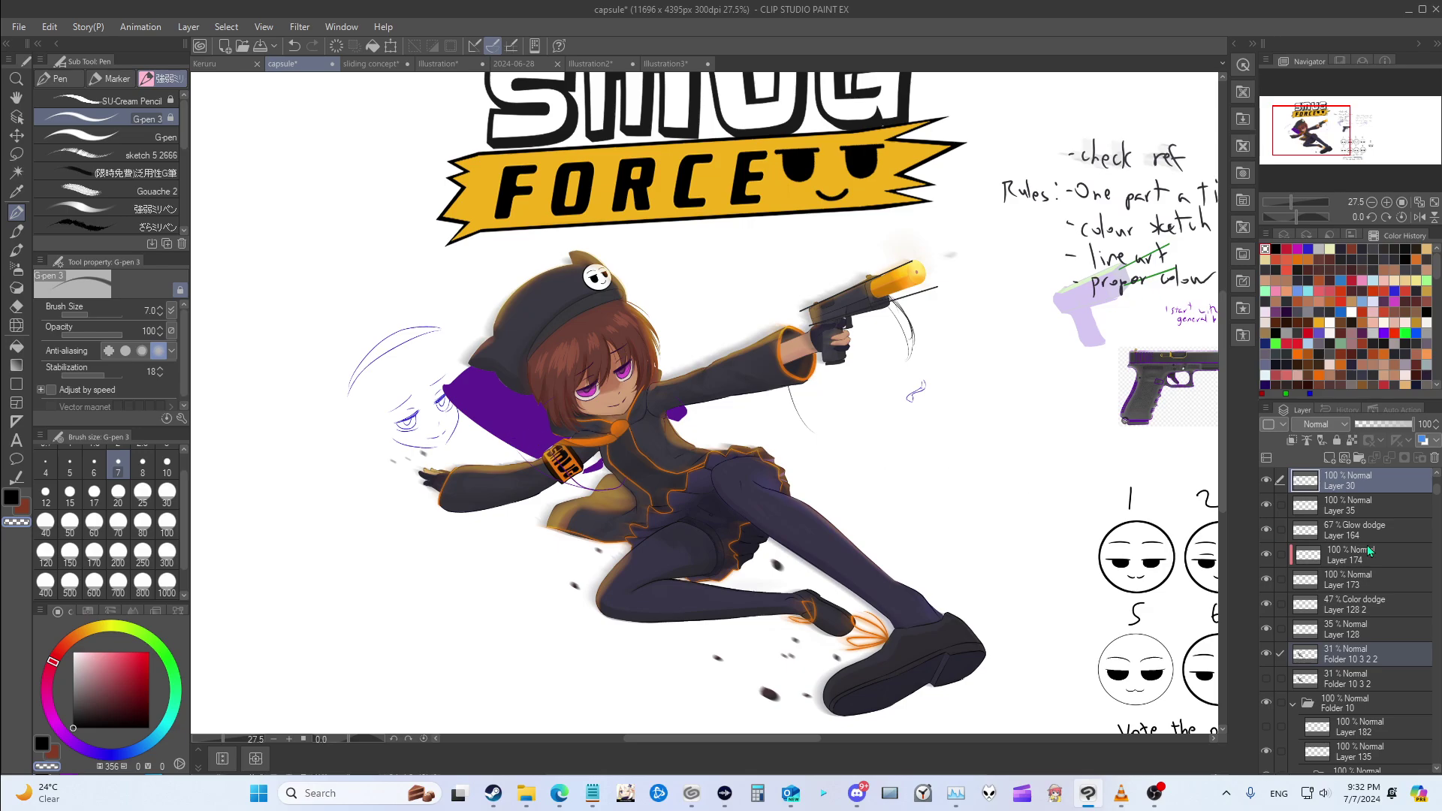
pyautogui.click(1268, 656)
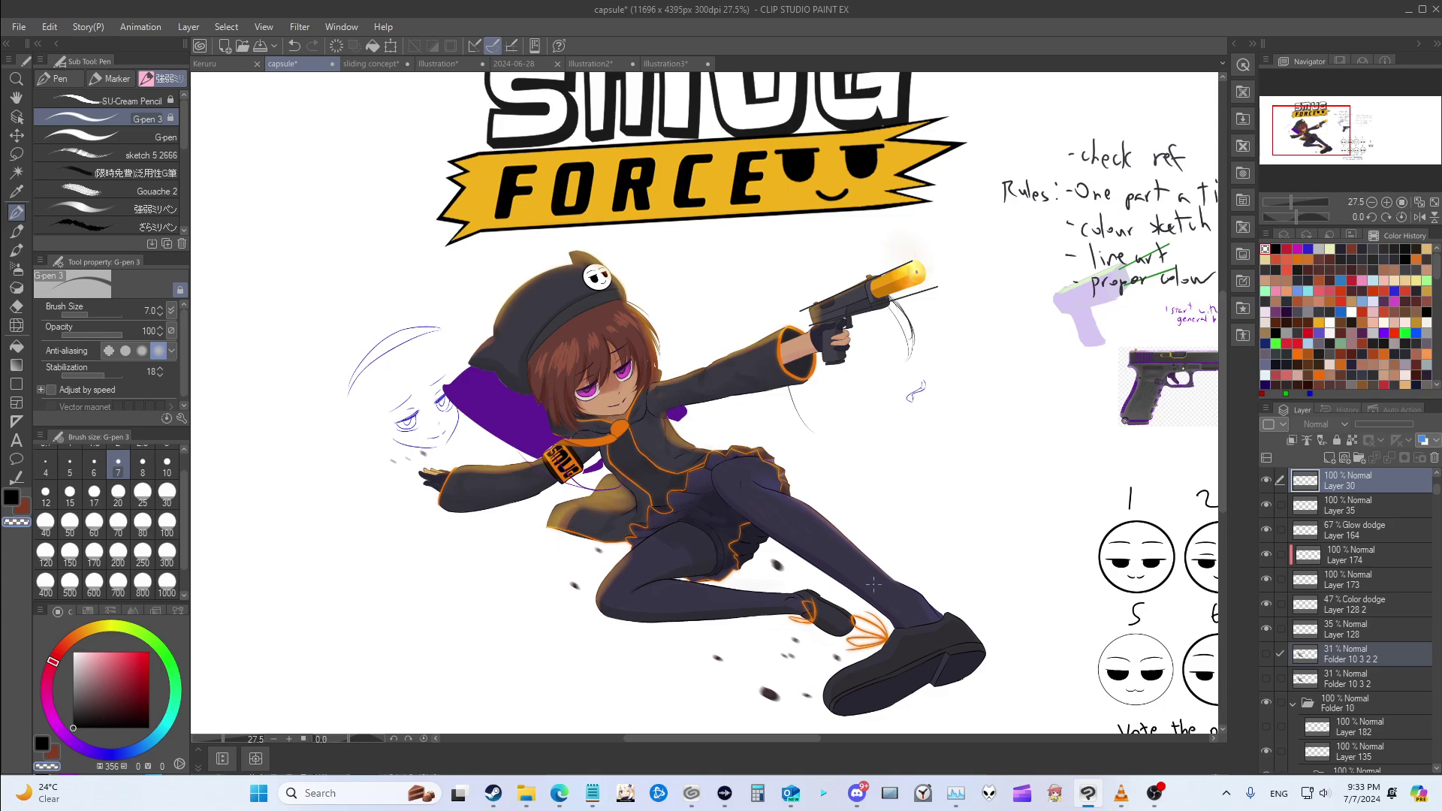
pyautogui.scroll(-4, 737, 464)
pyautogui.scroll(3, 664, 475)
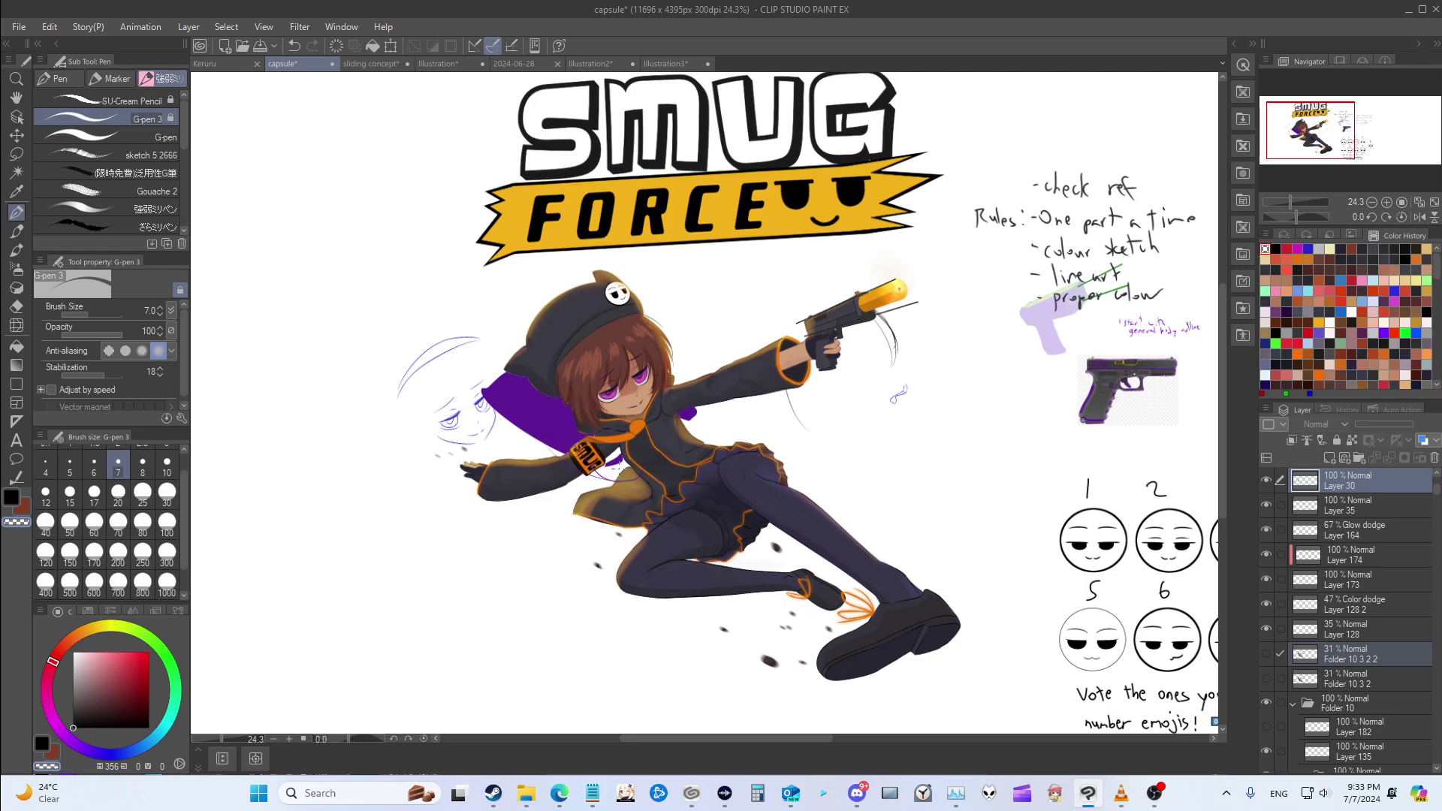
# Step: Examine the finished character up close and as a whole, comparing the face, jacket, skirt and legs
pyautogui.click(556, 433)
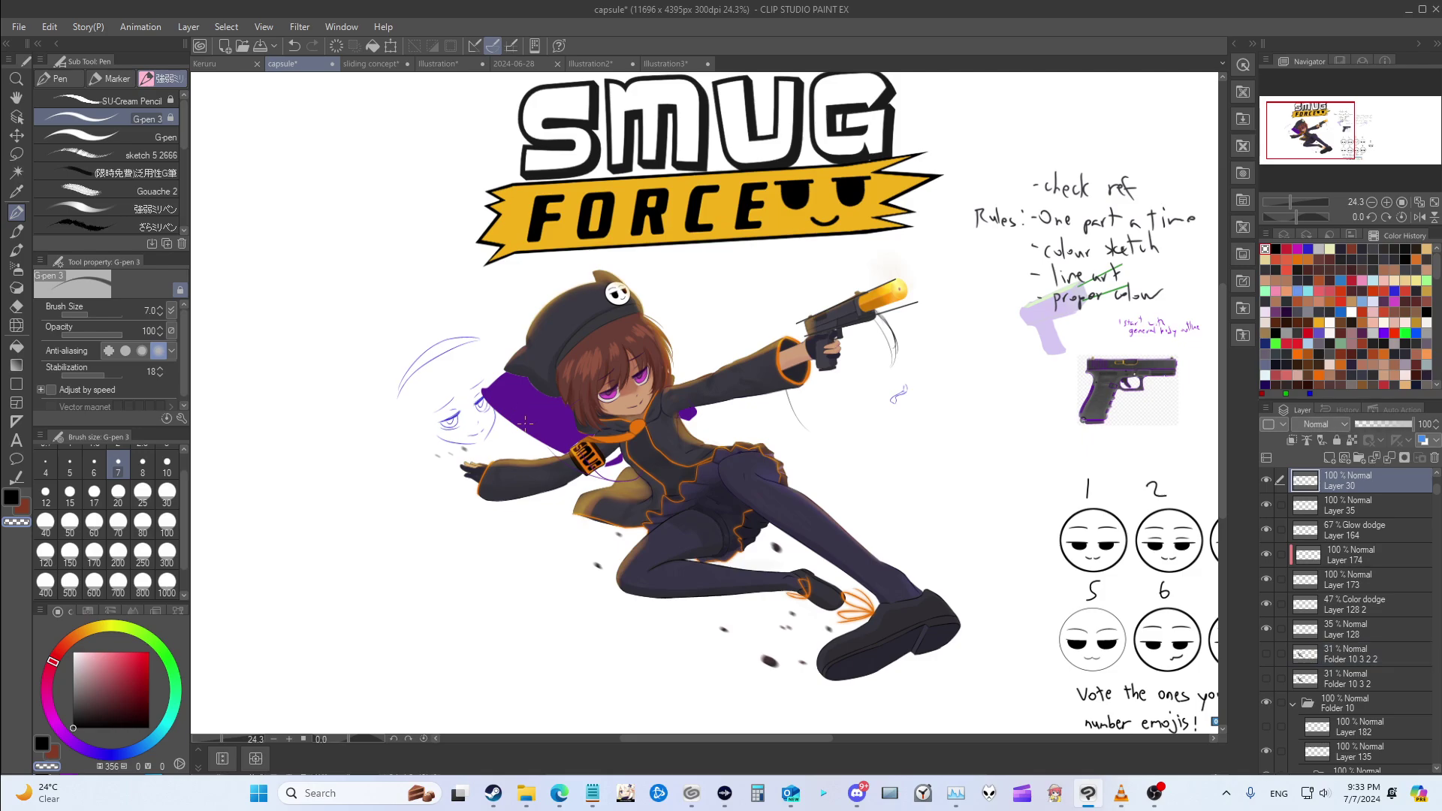
pyautogui.scroll(3, 525, 423)
pyautogui.scroll(-2, 676, 595)
pyautogui.scroll(2, 676, 596)
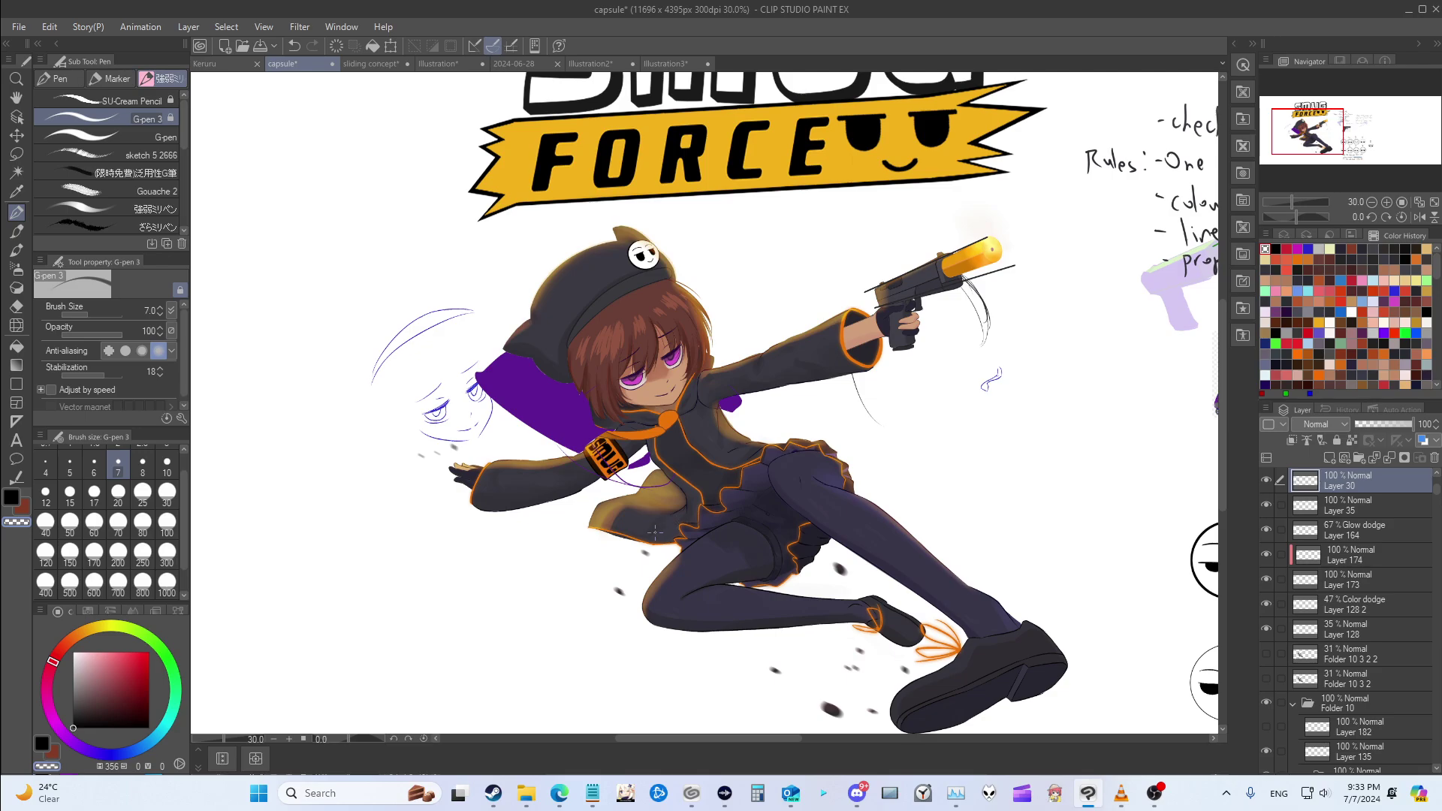
pyautogui.scroll(2, 646, 518)
pyautogui.scroll(-2, 594, 443)
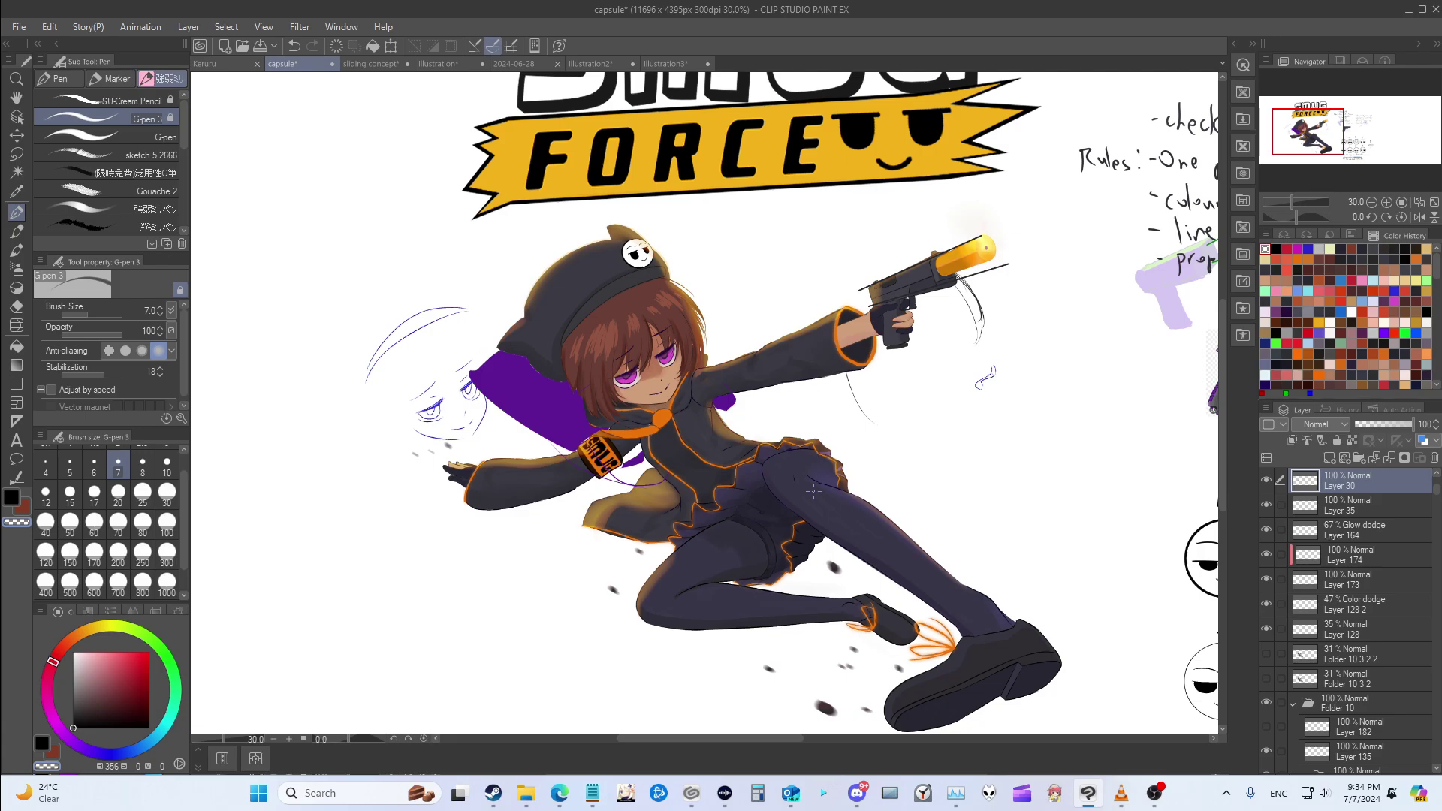
pyautogui.moveTo(787, 742); pyautogui.dragTo(804, 745)
pyautogui.moveTo(1224, 383); pyautogui.dragTo(1232, 408)
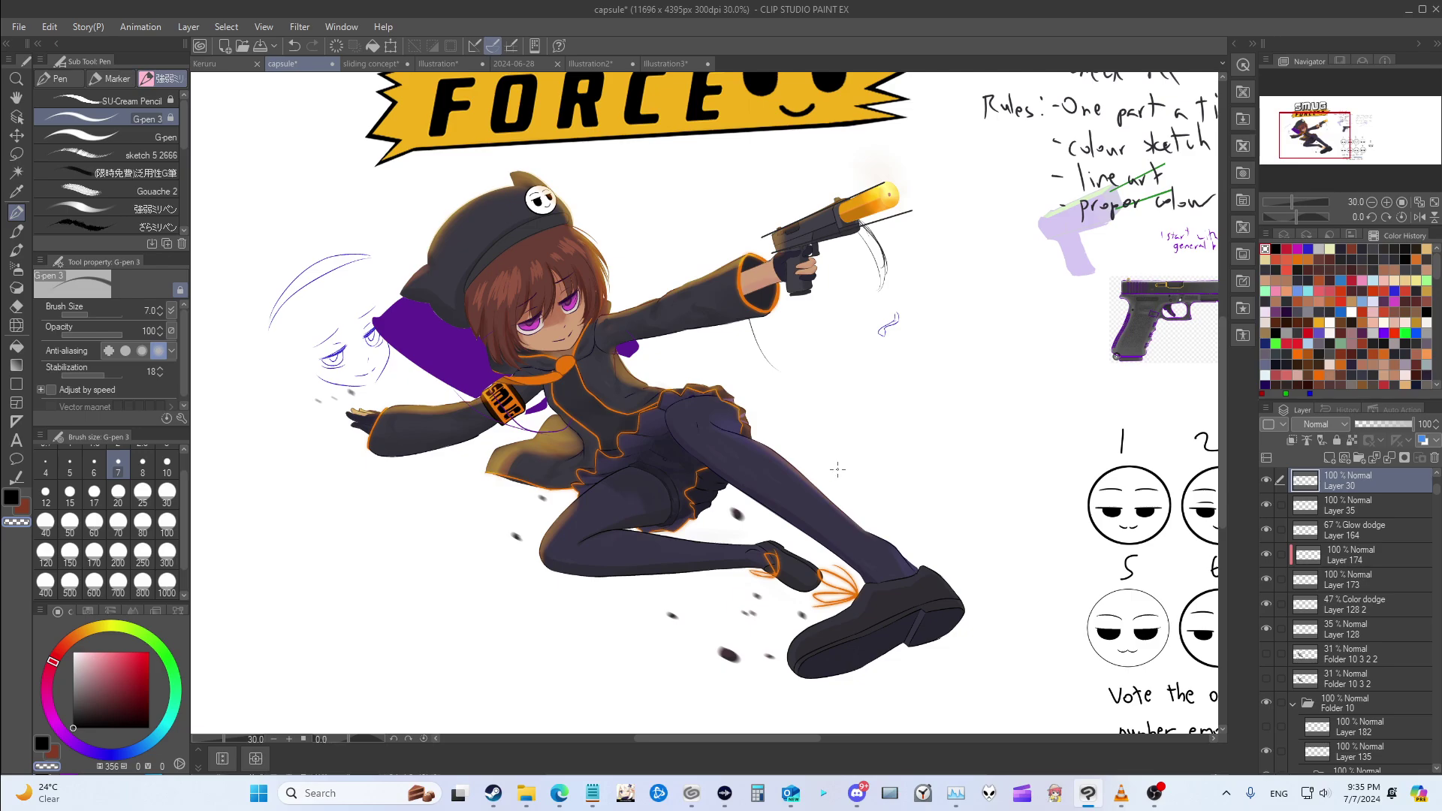
pyautogui.scroll(4, 678, 396)
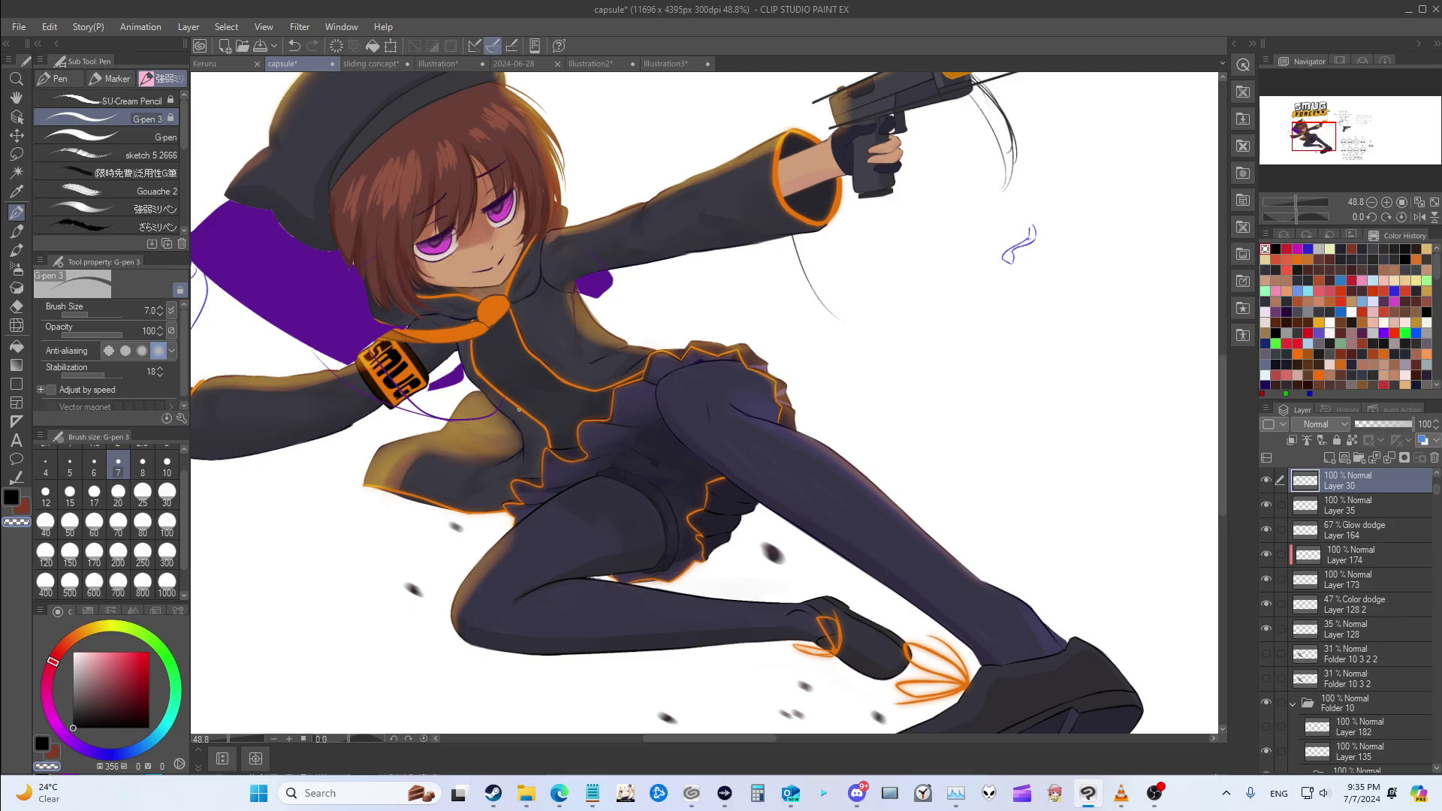
pyautogui.scroll(-4, 518, 409)
pyautogui.moveTo(731, 417); pyautogui.dragTo(916, 417)
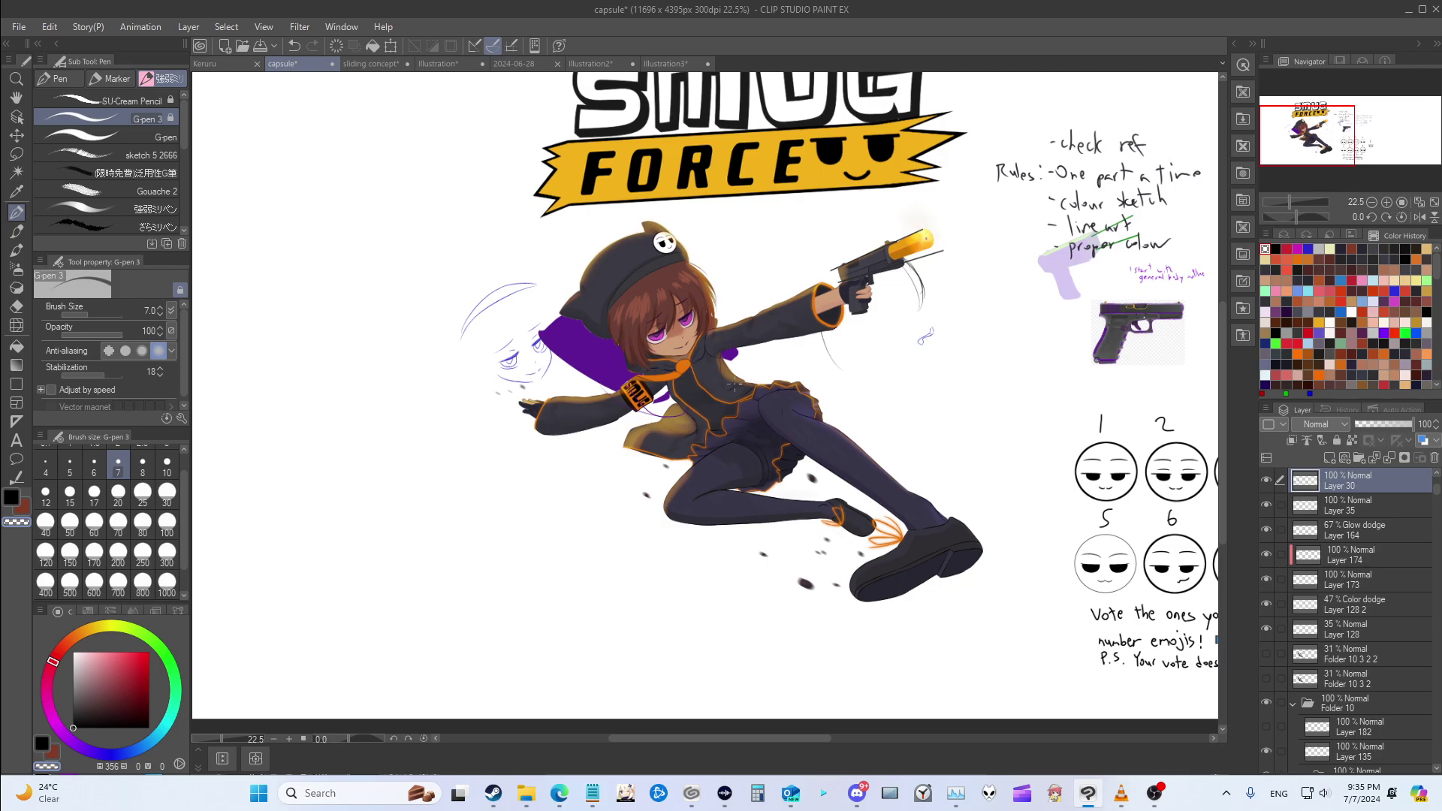
pyautogui.scroll(5, 735, 386)
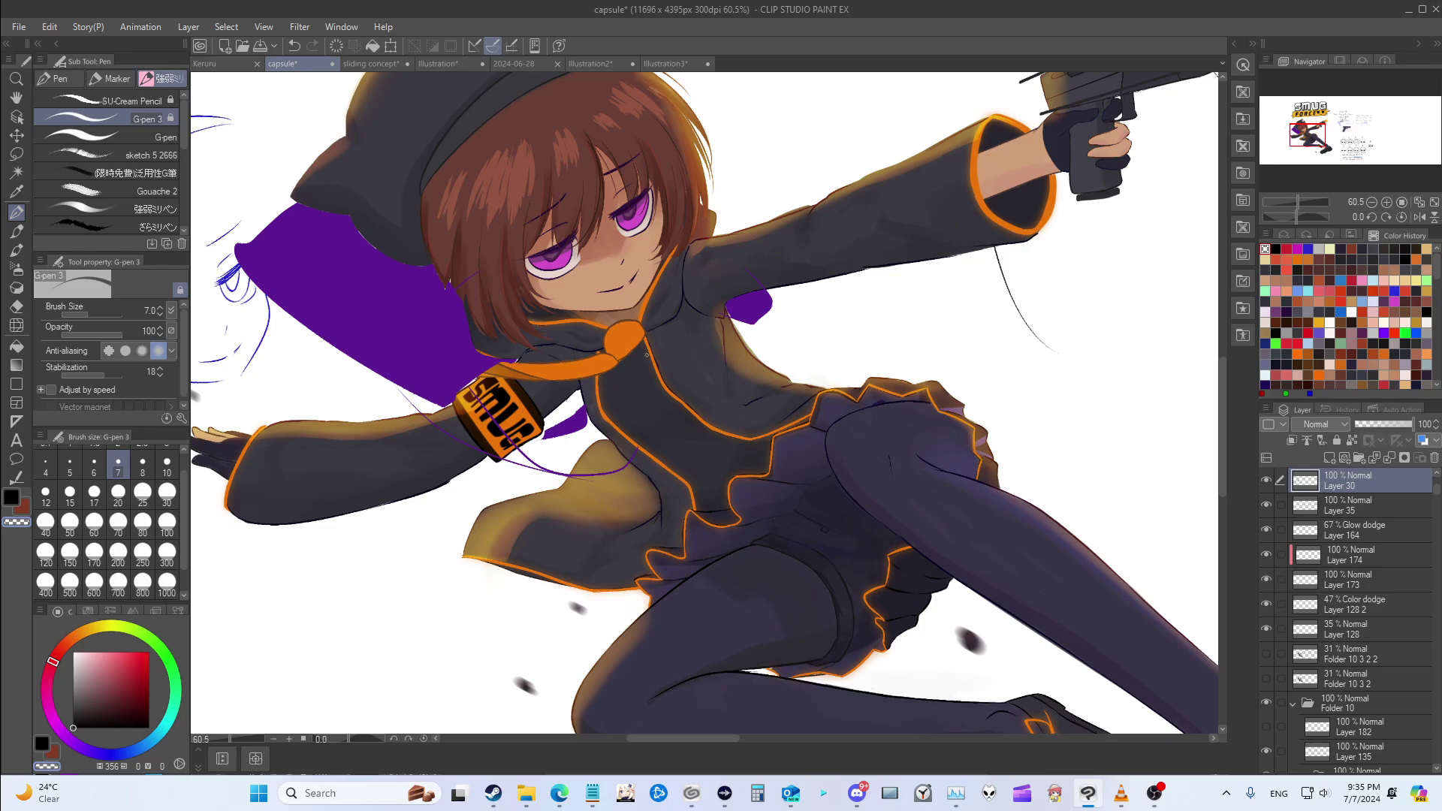
pyautogui.hotkey('ctrl', '-')
pyautogui.hotkey('ctrl', '-')
pyautogui.hotkey('ctrl', '-')
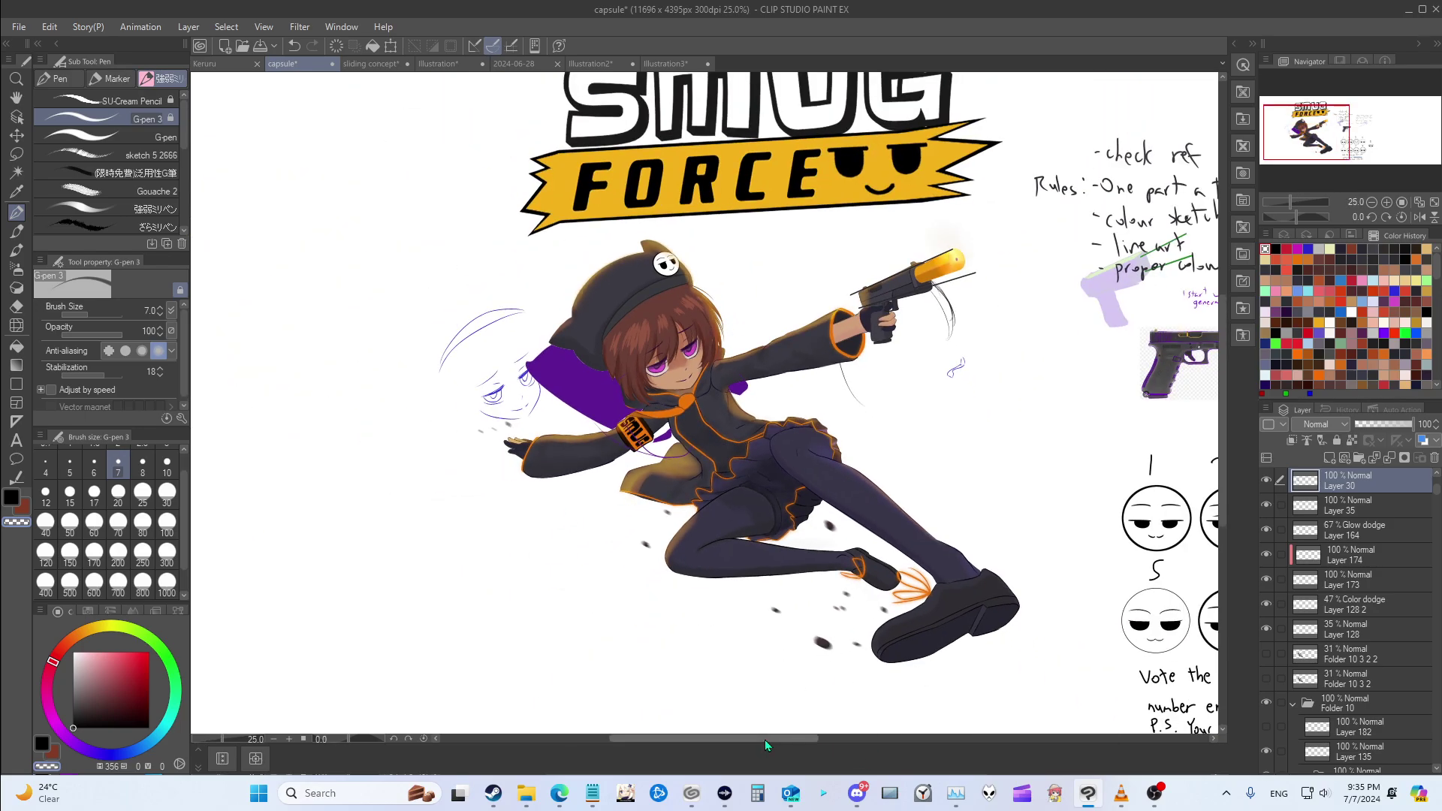
pyautogui.moveTo(764, 740)
pyautogui.mouseDown()
pyautogui.moveTo(800, 747)
pyautogui.moveTo(757, 741)
pyautogui.mouseUp()
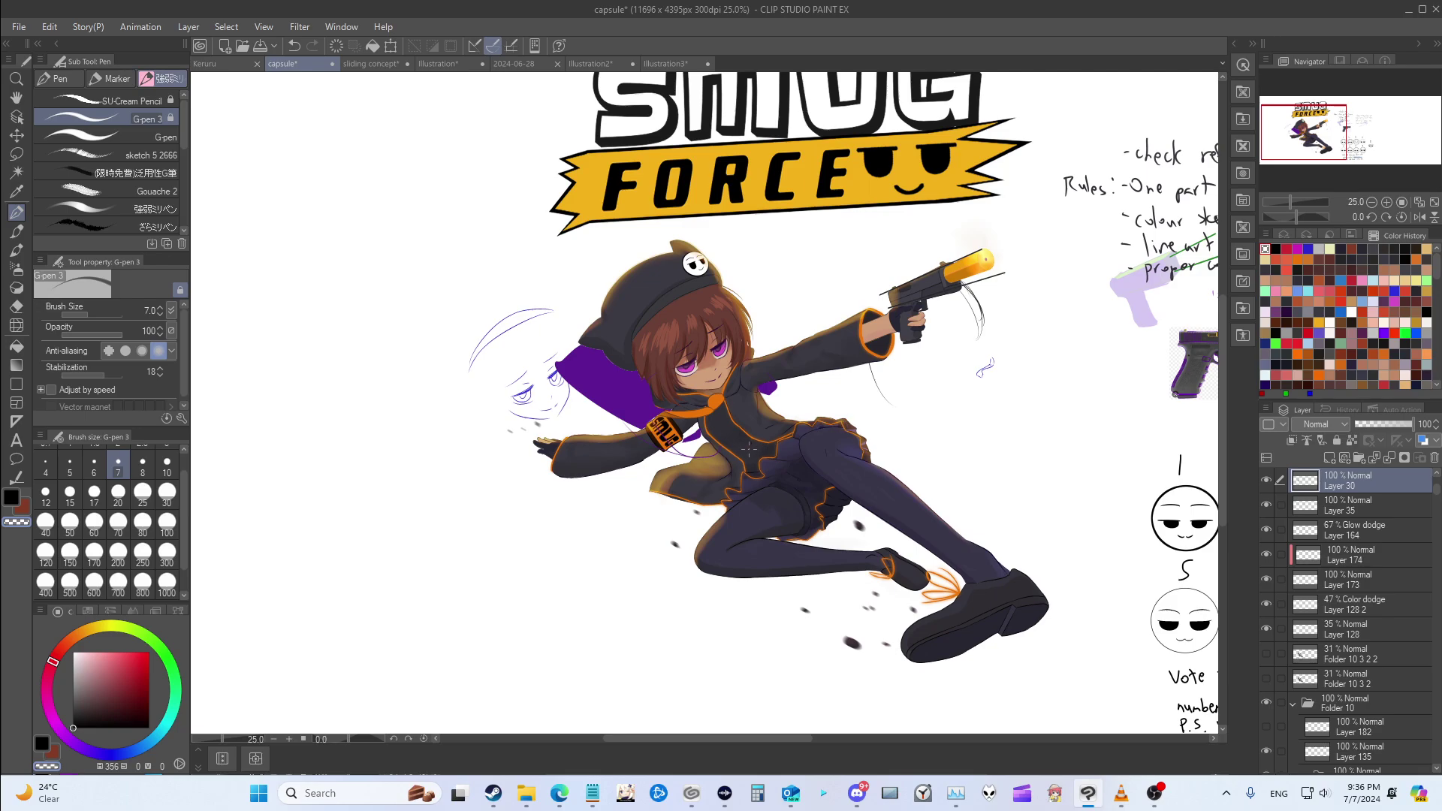
# Step: Hide the purple scarf shape on Layer 30 and the thin purple curve near the armband on Layer 39
pyautogui.scroll(-3, 741, 448)
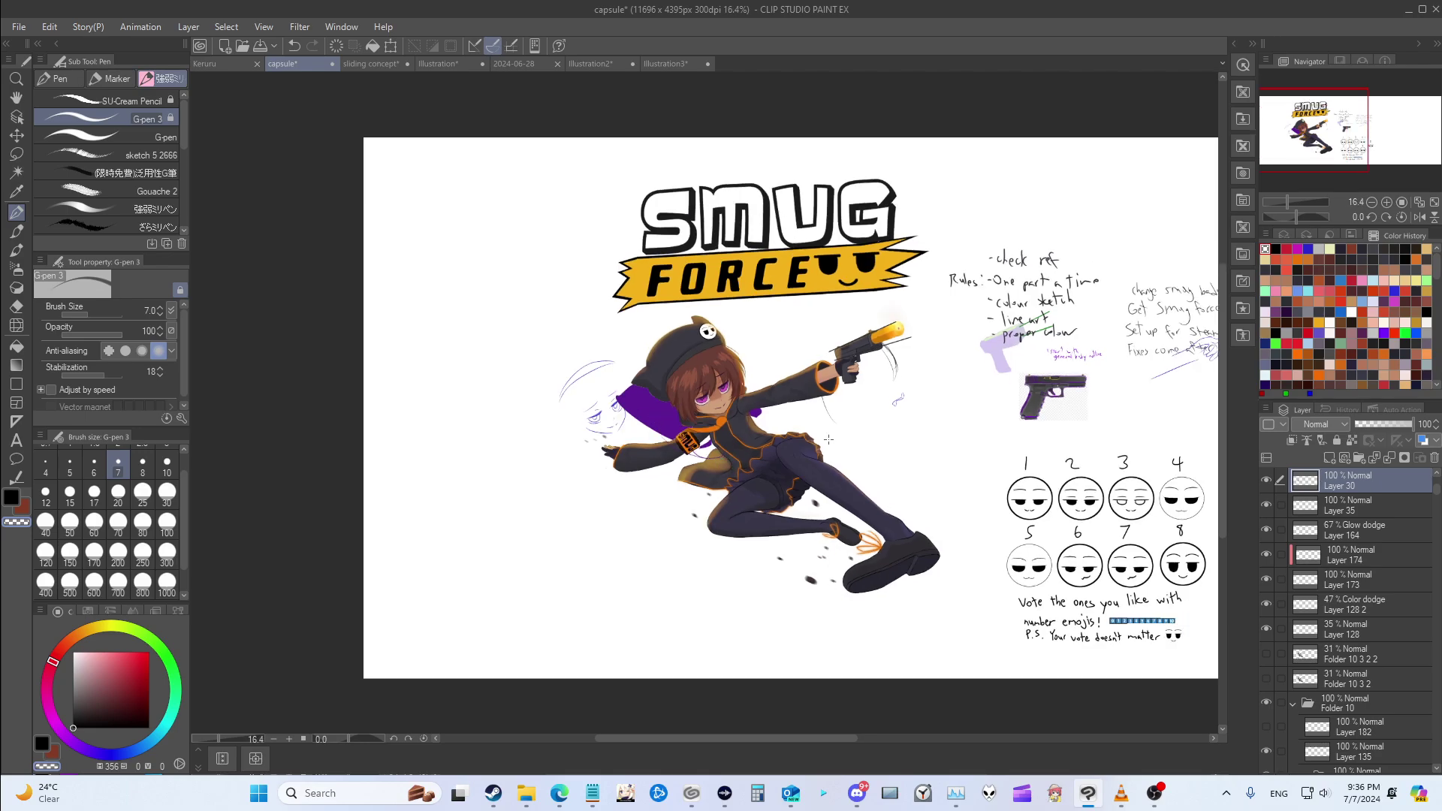
pyautogui.click(1266, 481)
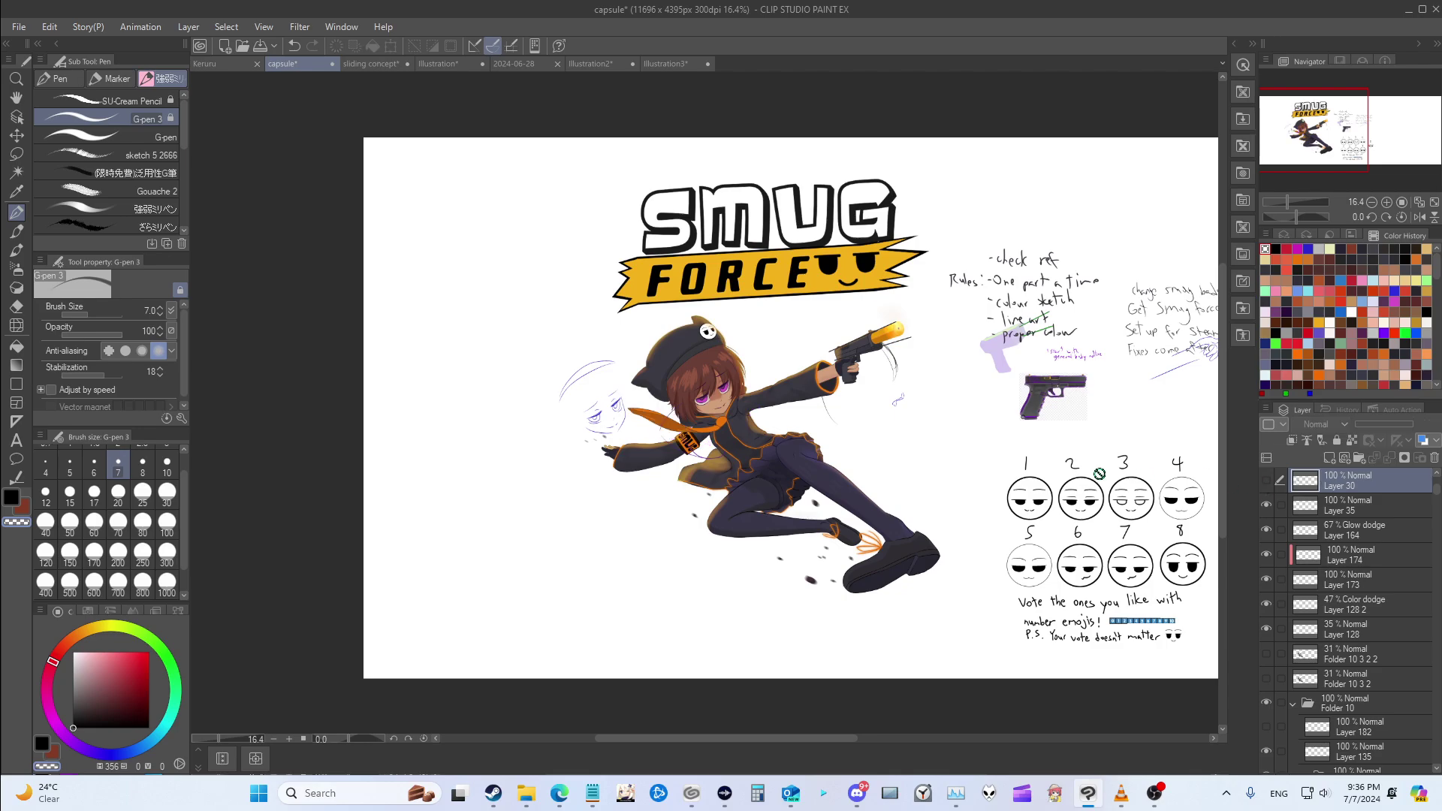
pyautogui.scroll(3, 728, 443)
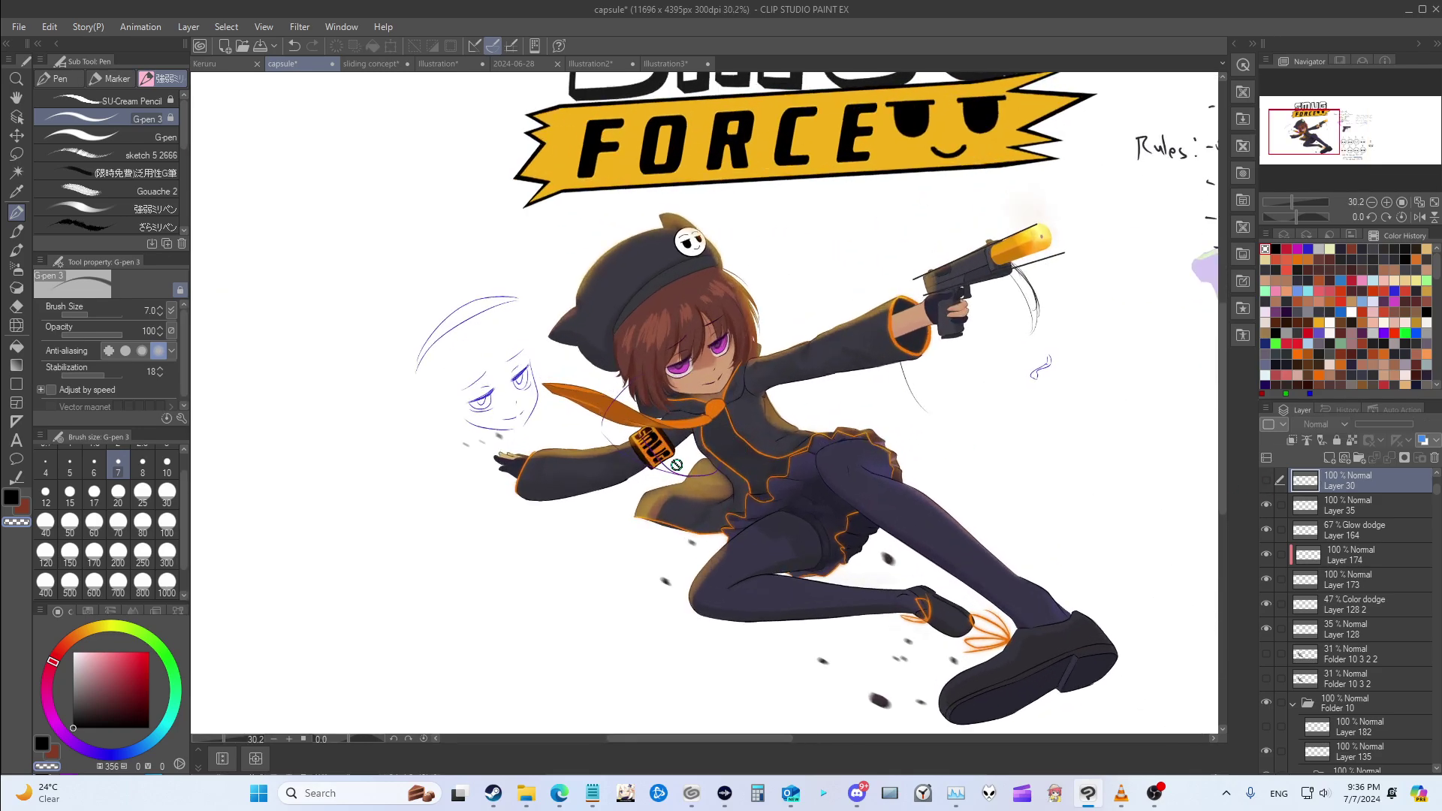
pyautogui.hotkey('ctrl', 'shift', 'n')
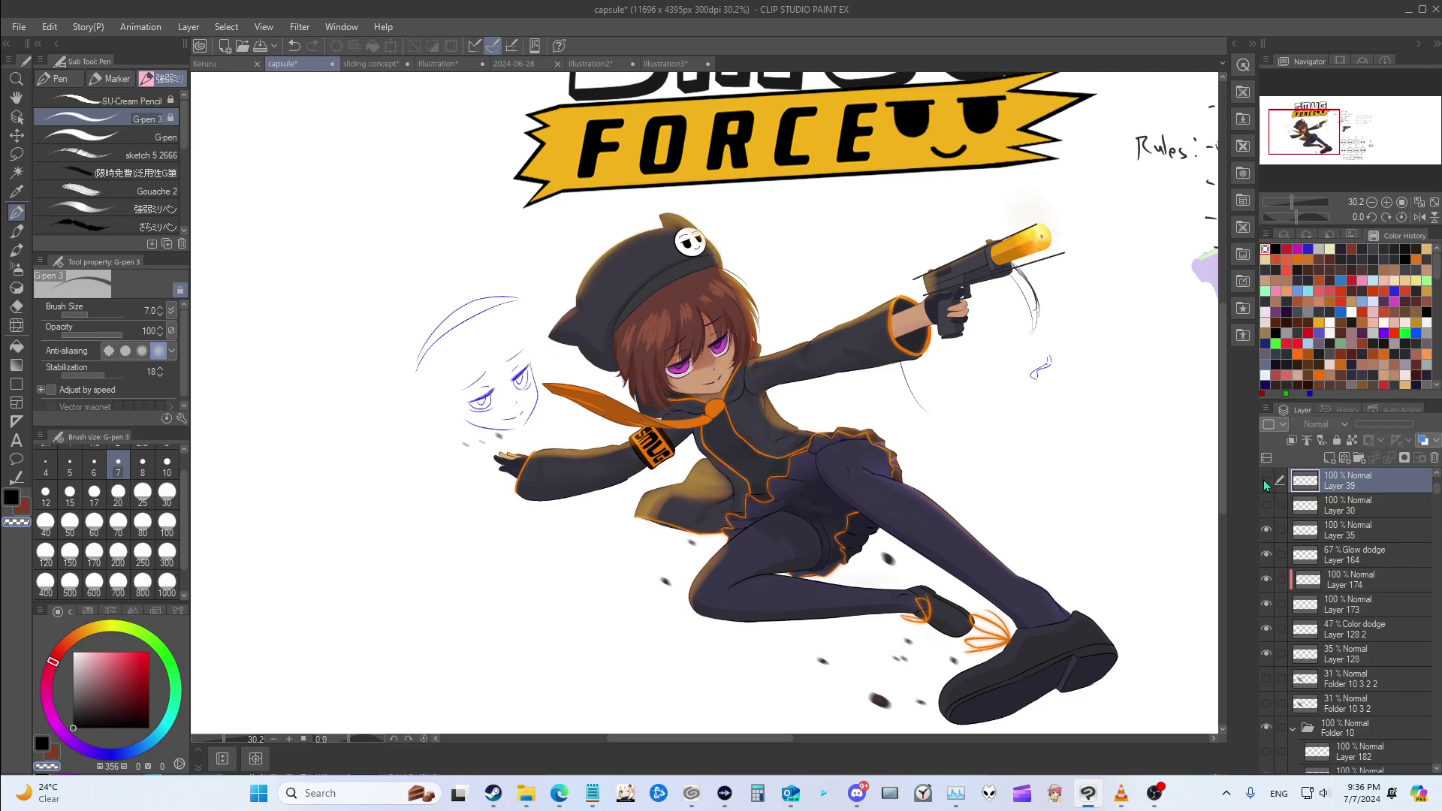
pyautogui.click(1265, 481)
pyautogui.scroll(-1, 1307, 627)
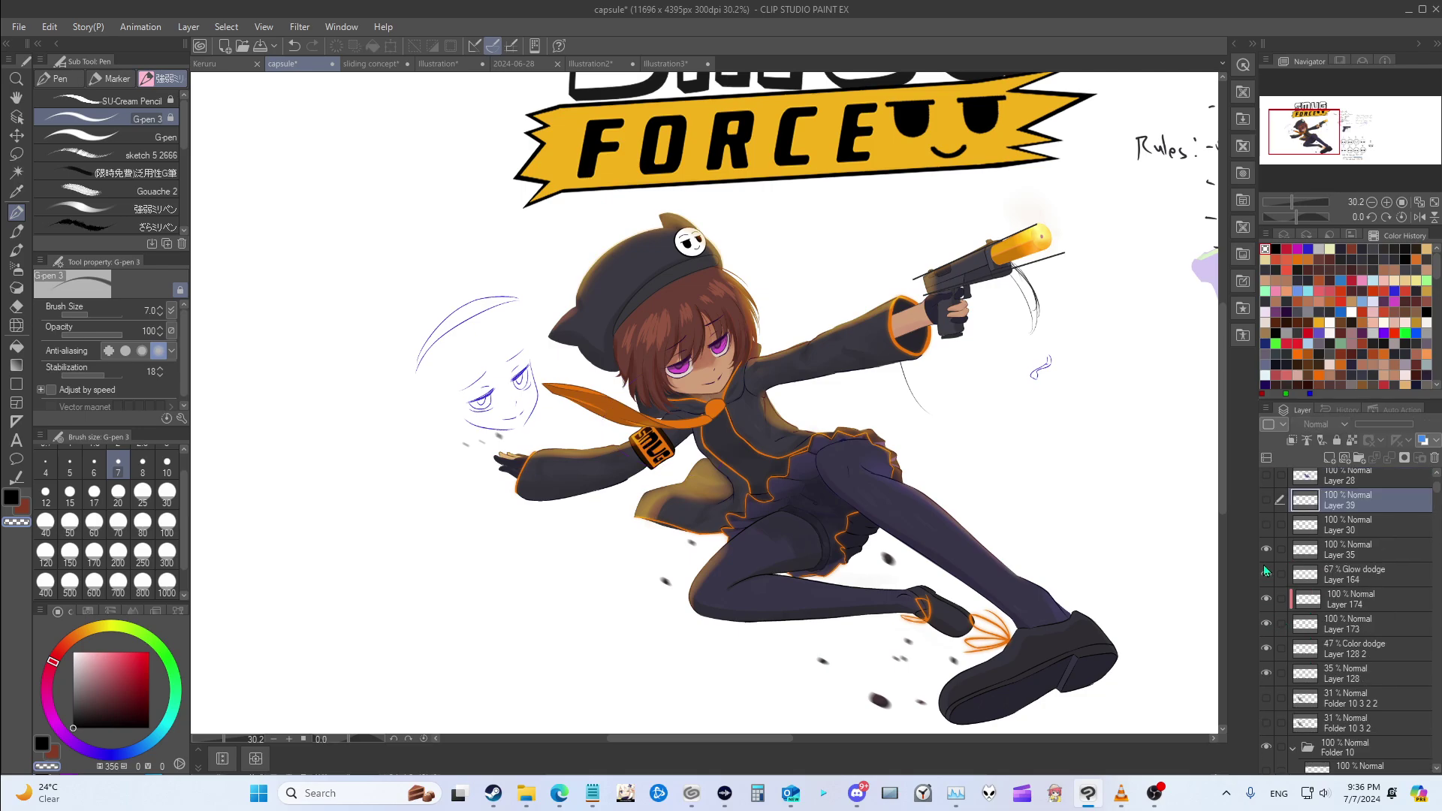
# Step: Hide Folder 7 with the numbered smug faces and the voting note
pyautogui.scroll(5, 1269, 585)
pyautogui.scroll(-5, 1276, 611)
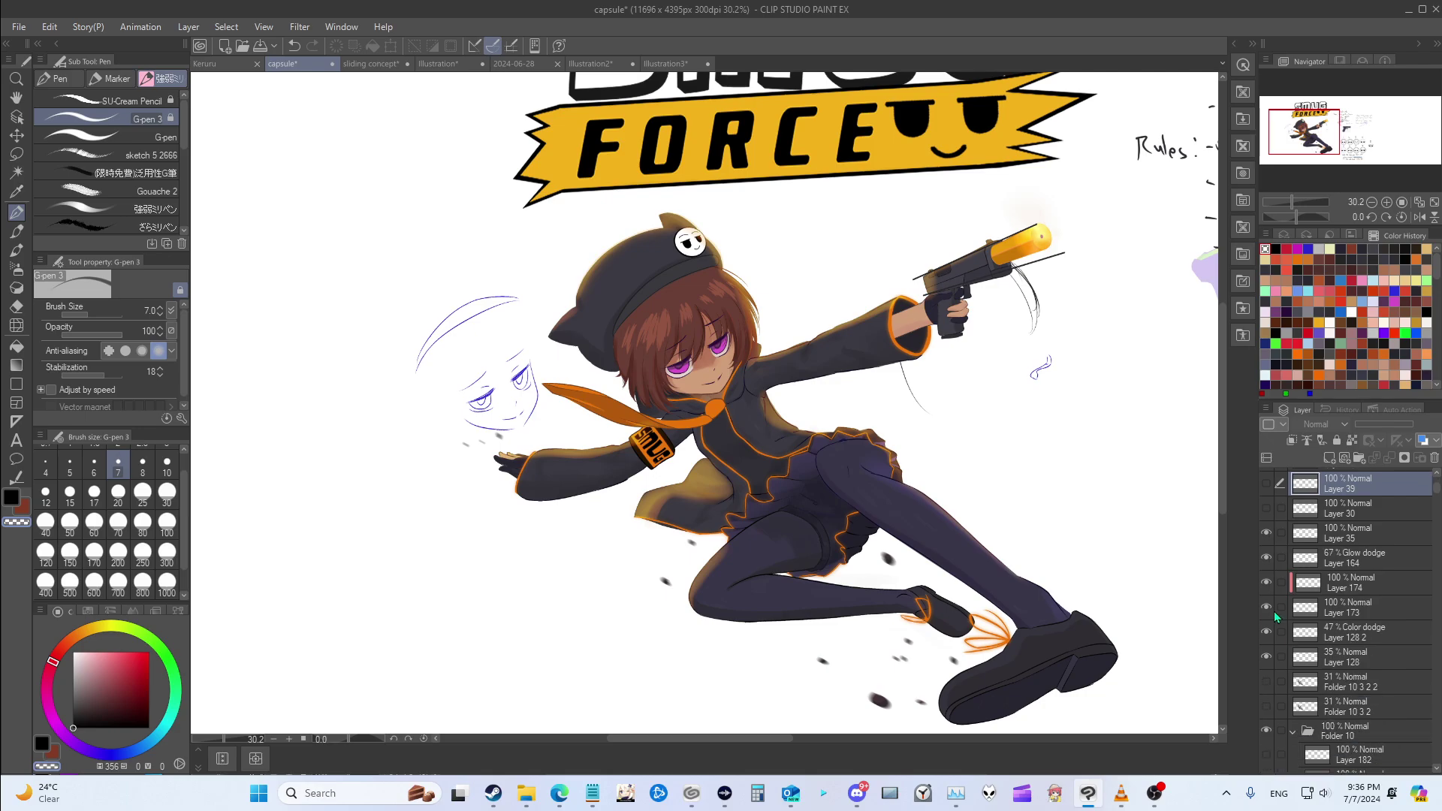
pyautogui.moveTo(1095, 477); pyautogui.dragTo(777, 337)
pyautogui.keyDown('ctrl'); pyautogui.keyDown('shift'); pyautogui.click(914, 217); pyautogui.keyUp('shift'); pyautogui.keyUp('ctrl')
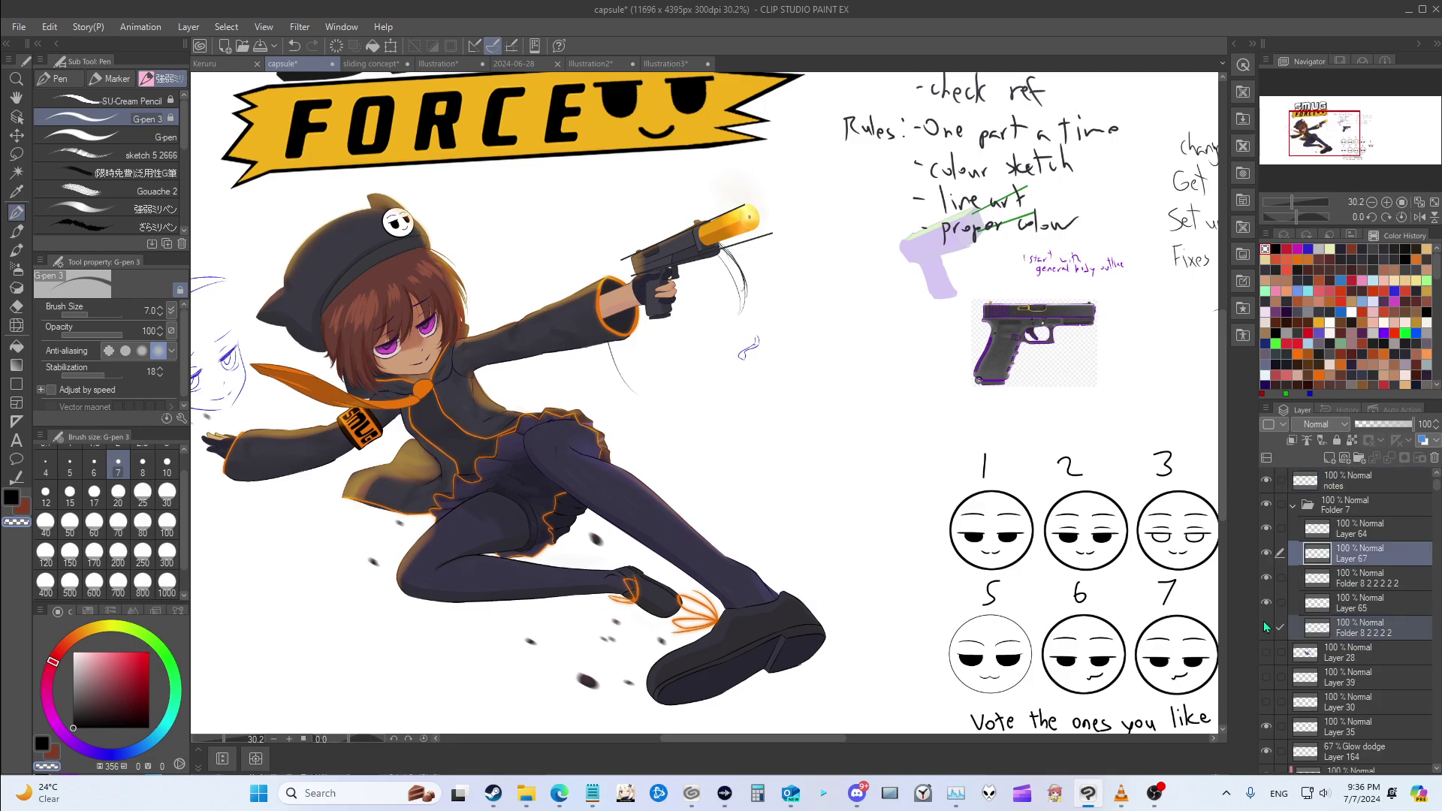
pyautogui.scroll(2, 1277, 593)
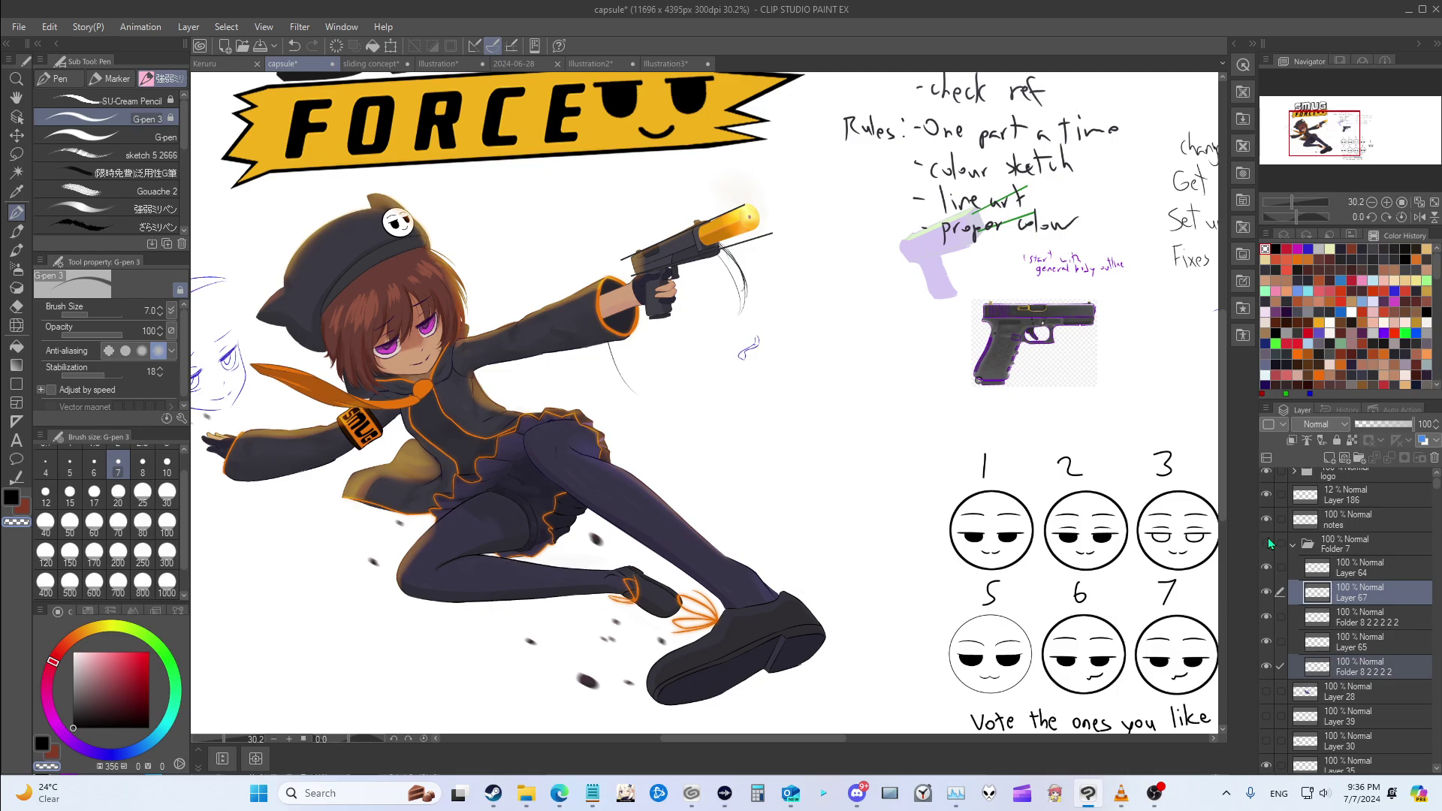
pyautogui.click(1267, 553)
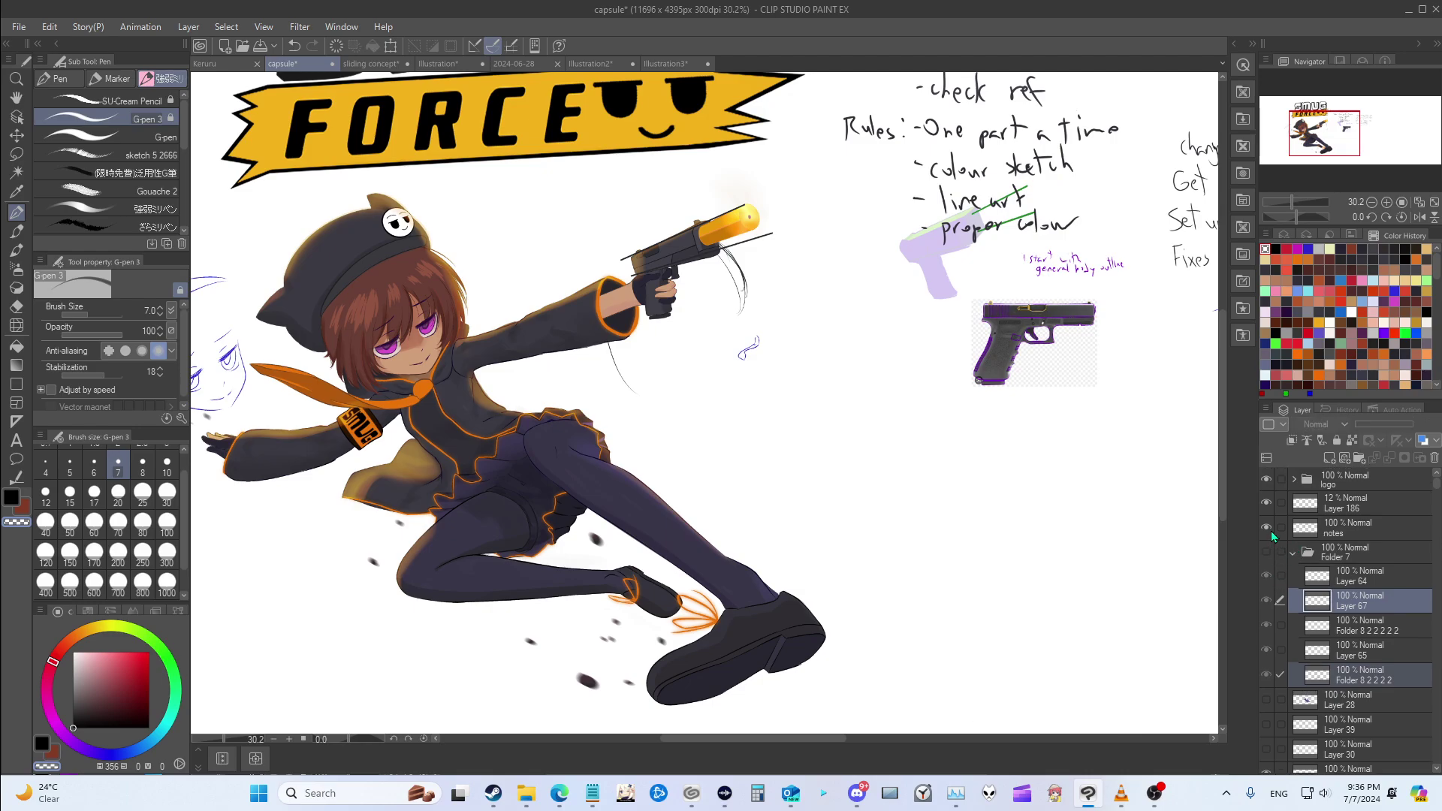
# Step: Hide the blue sketched face beside the character on Layers 26, 10, 9, 8, 7 and 6 2, toggling it once to compare
pyautogui.scroll(-1, 1274, 536)
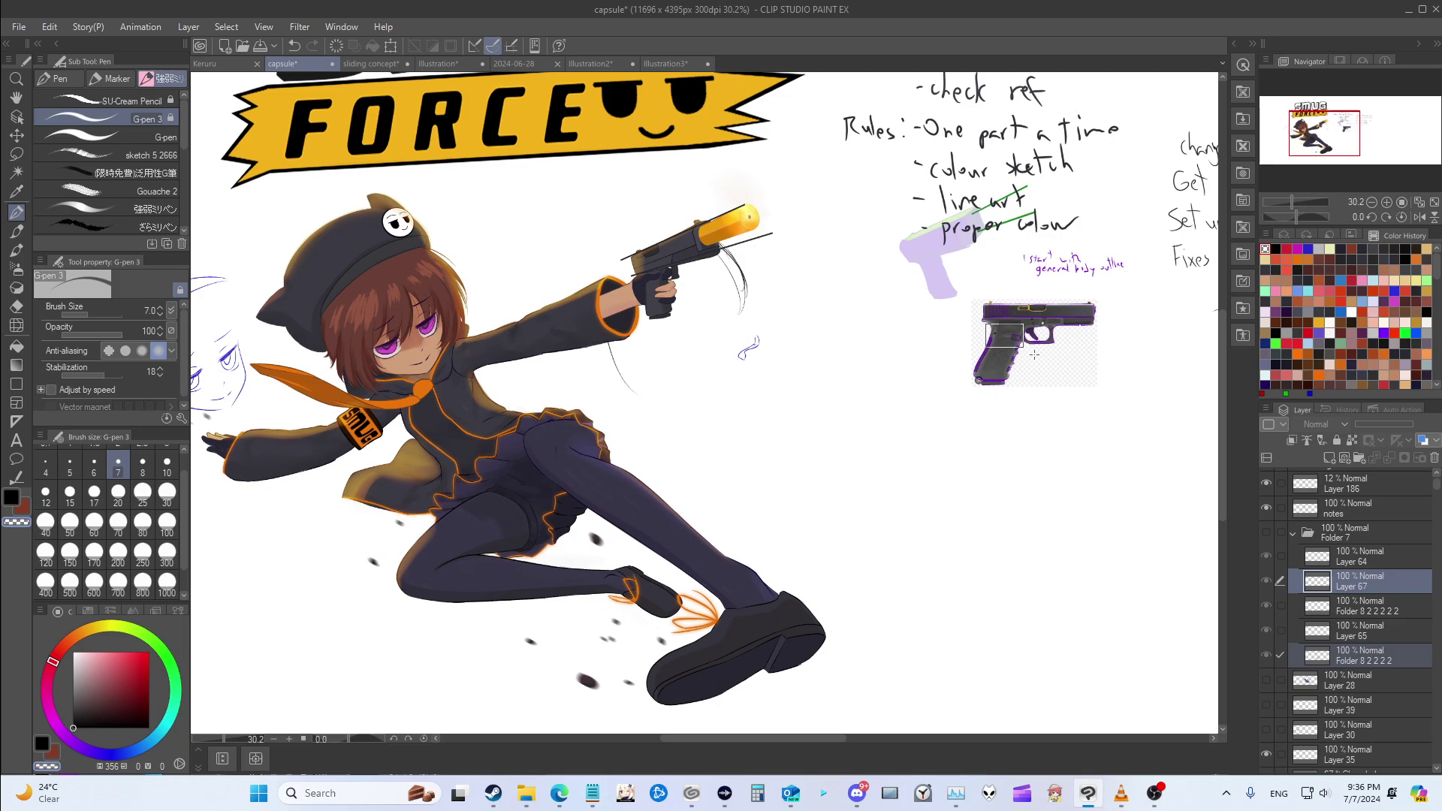
pyautogui.scroll(-5, 1306, 600)
pyautogui.scroll(-3, 1342, 723)
pyautogui.moveTo(1281, 733); pyautogui.dragTo(1281, 608)
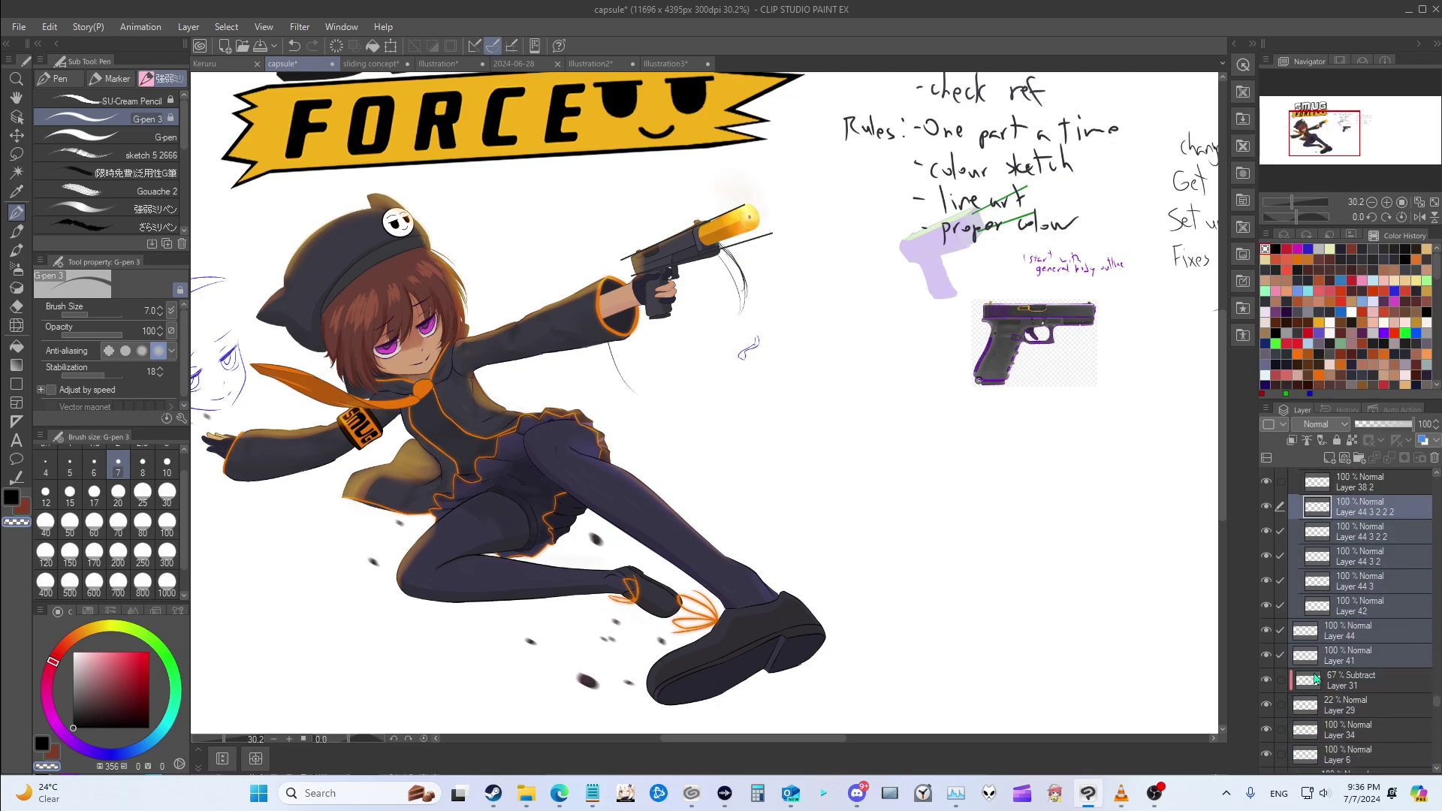
pyautogui.scroll(5, 1277, 631)
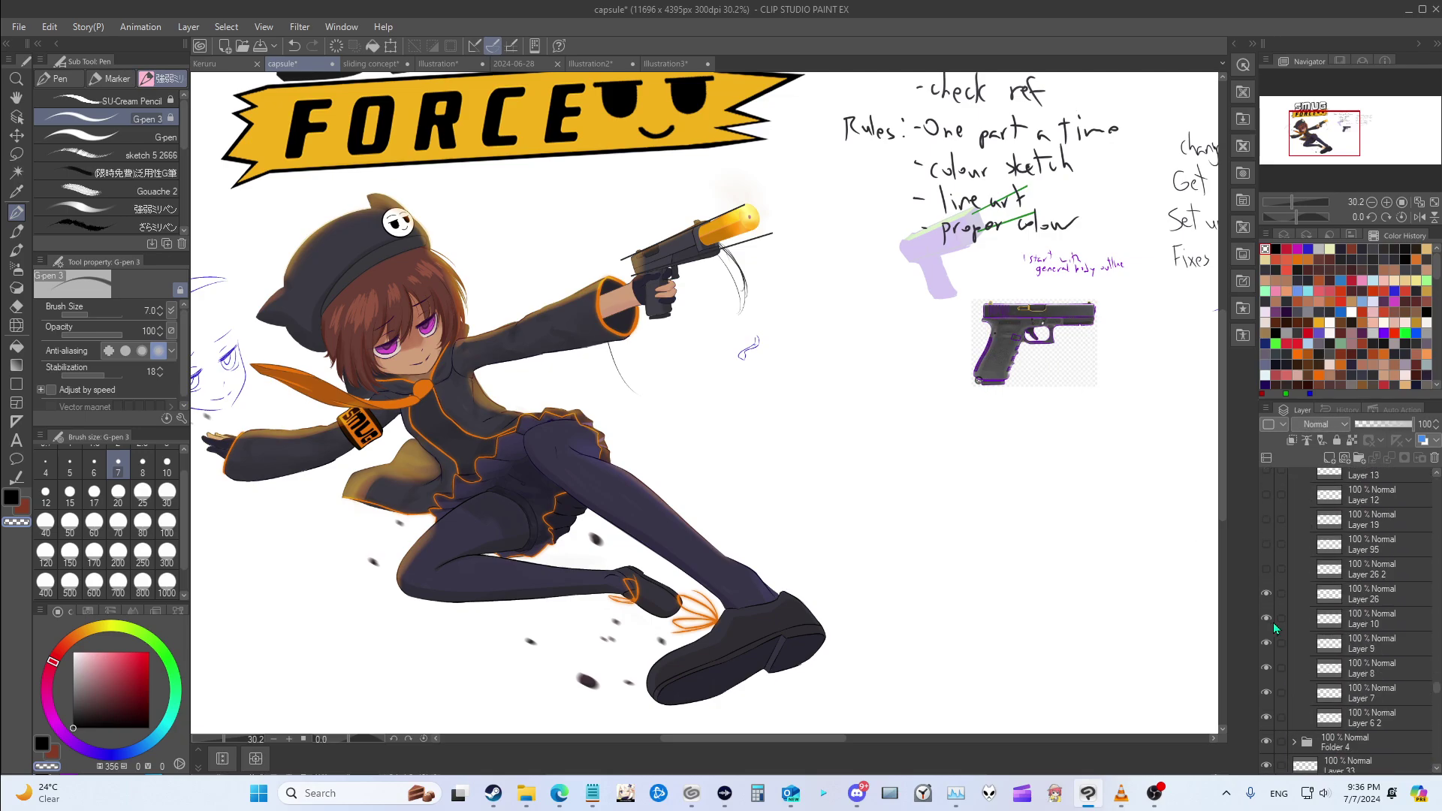
pyautogui.moveTo(1268, 644); pyautogui.dragTo(1268, 514)
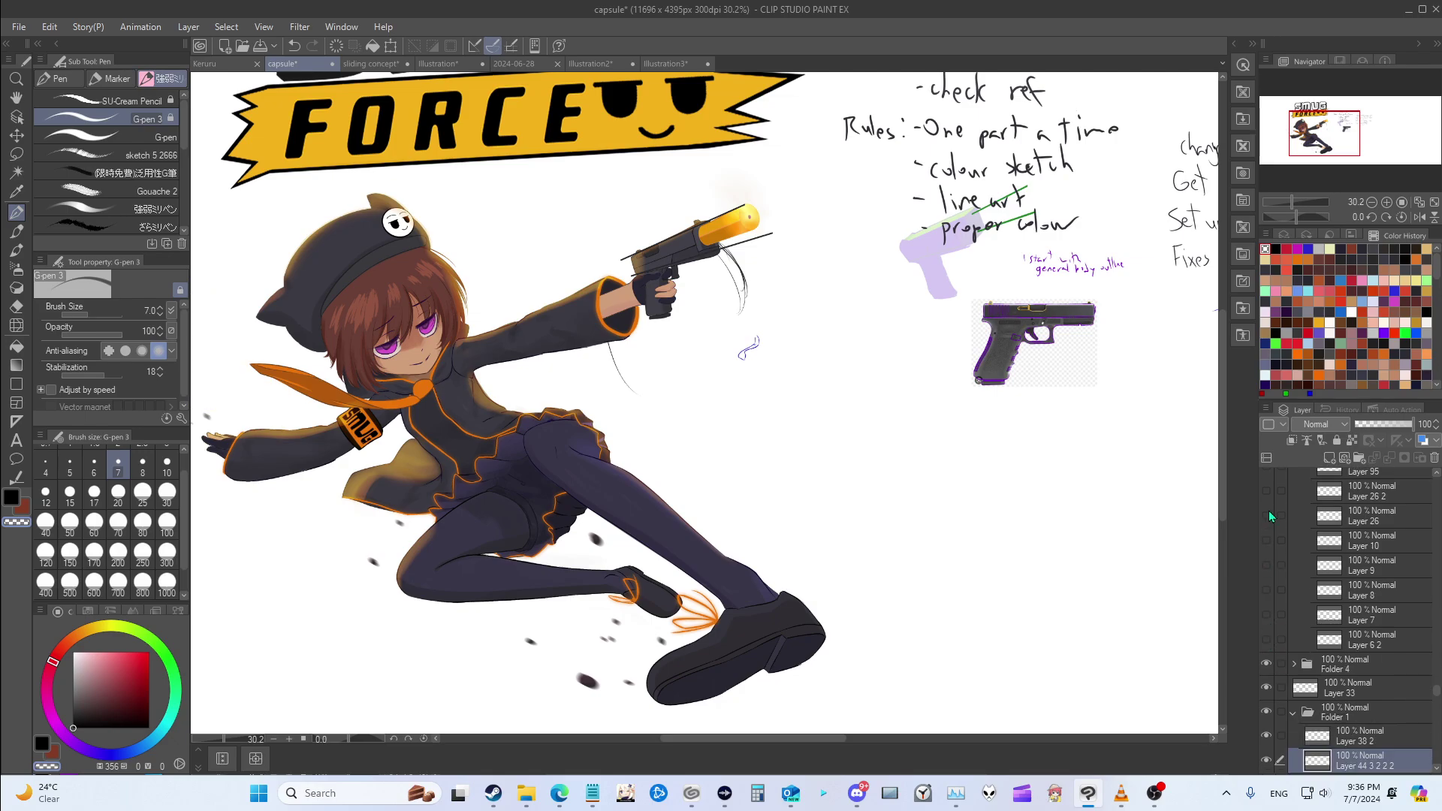
pyautogui.scroll(-2, 819, 560)
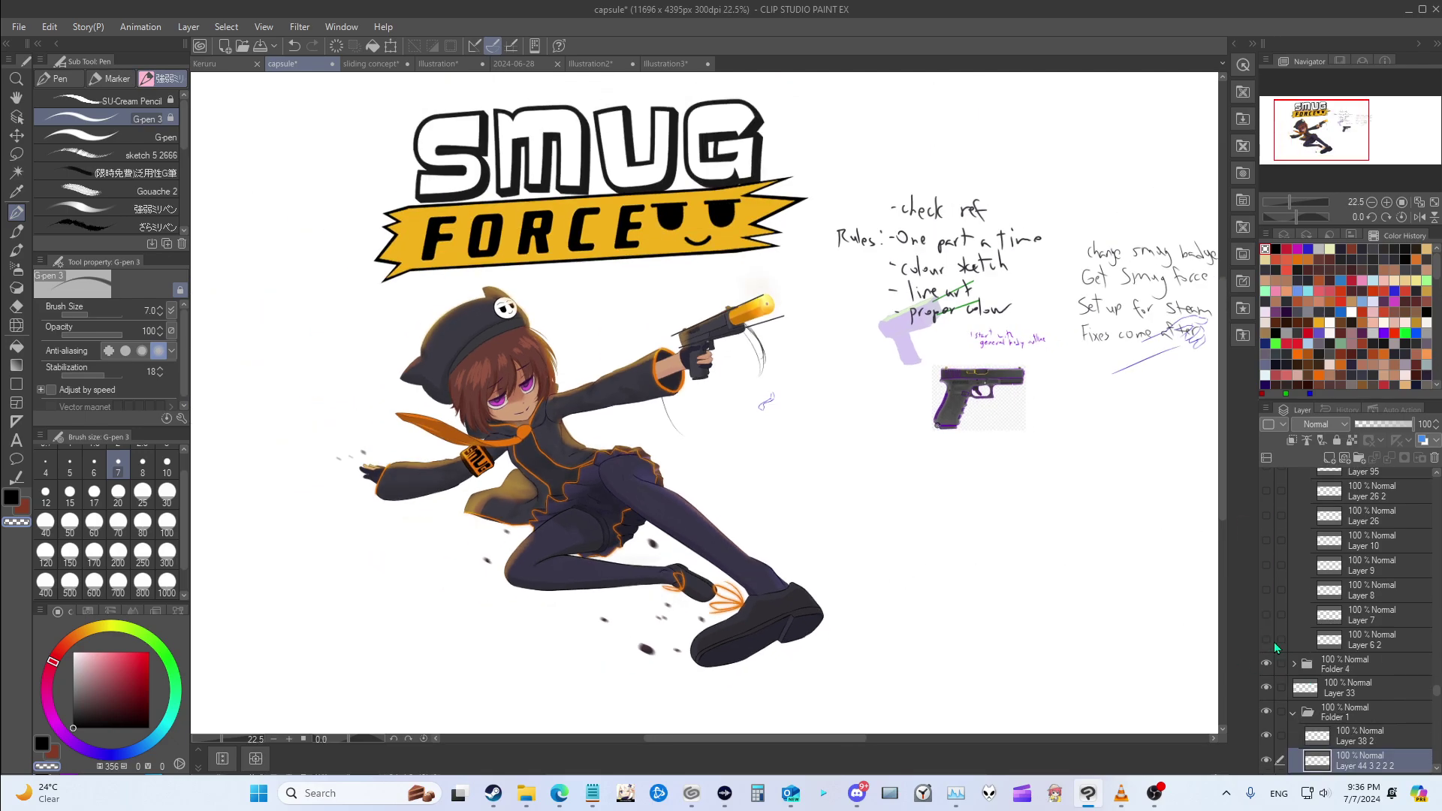
pyautogui.moveTo(1266, 639); pyautogui.dragTo(1266, 514)
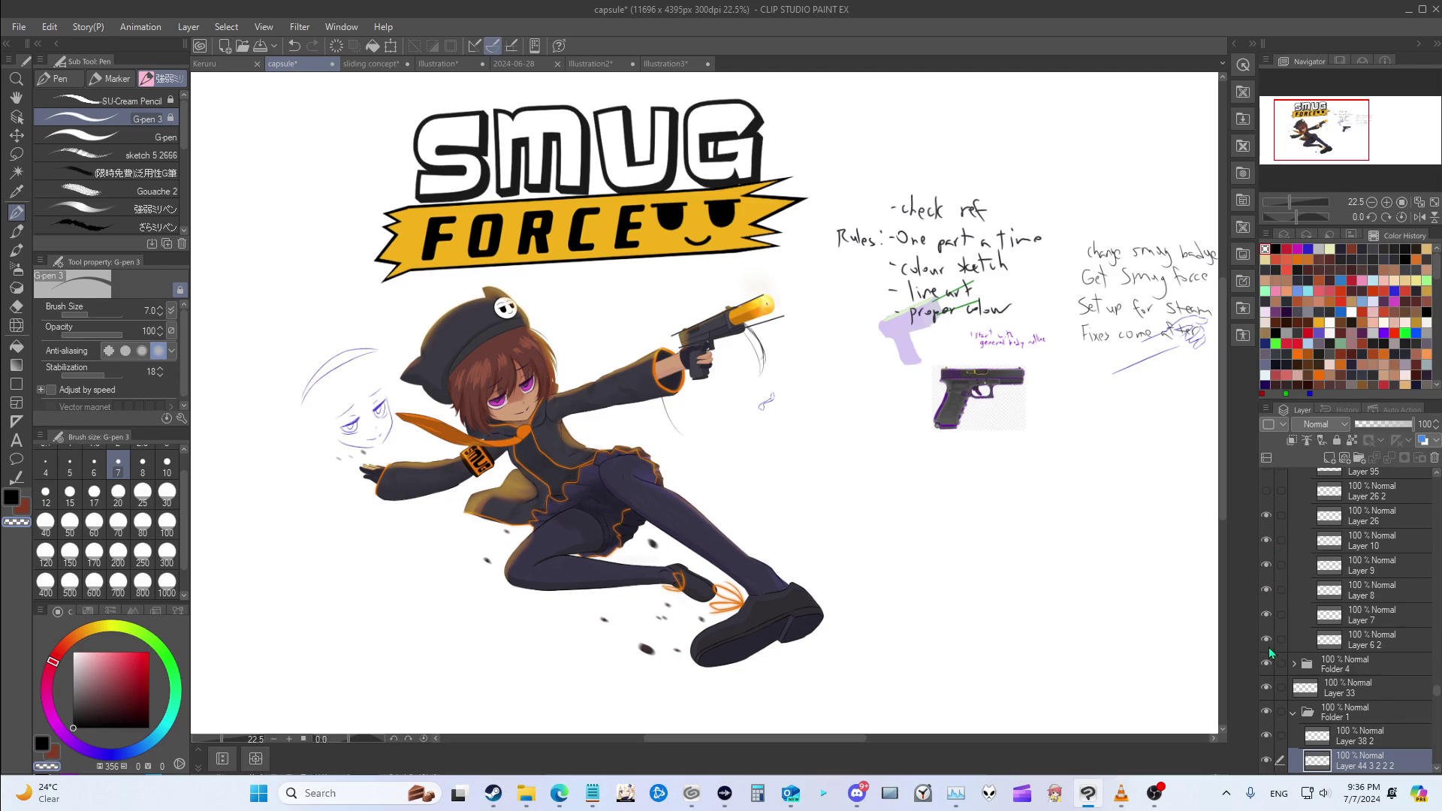
pyautogui.moveTo(1266, 639); pyautogui.dragTo(1261, 521)
# Step: Show the sketch lines on Layers 26 up through 15 2 and the grey body silhouette on Layer 27
pyautogui.scroll(1, 1273, 520)
pyautogui.scroll(2, 1271, 556)
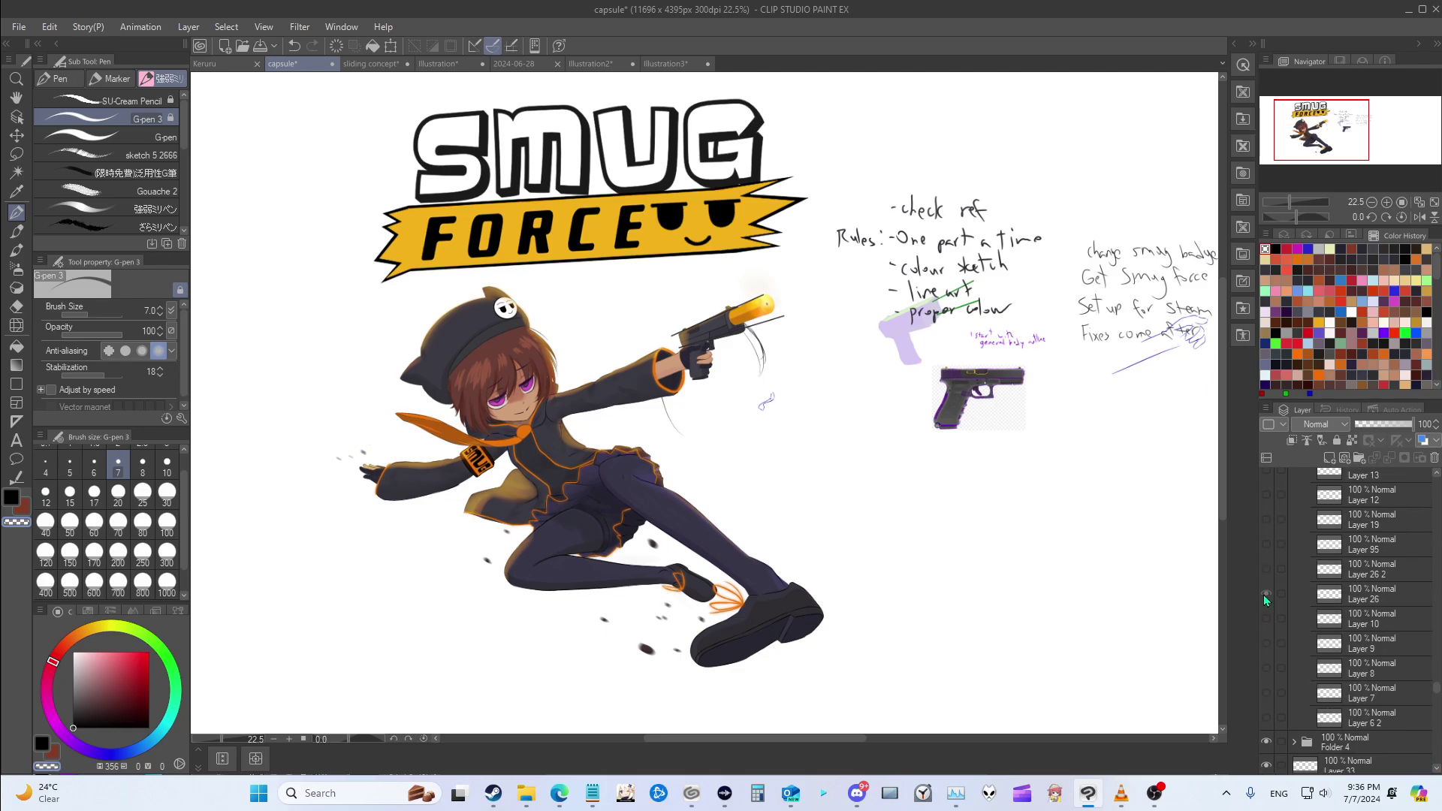
pyautogui.moveTo(1263, 595); pyautogui.dragTo(1262, 479)
pyautogui.scroll(1, 1263, 526)
pyautogui.scroll(2, 1266, 556)
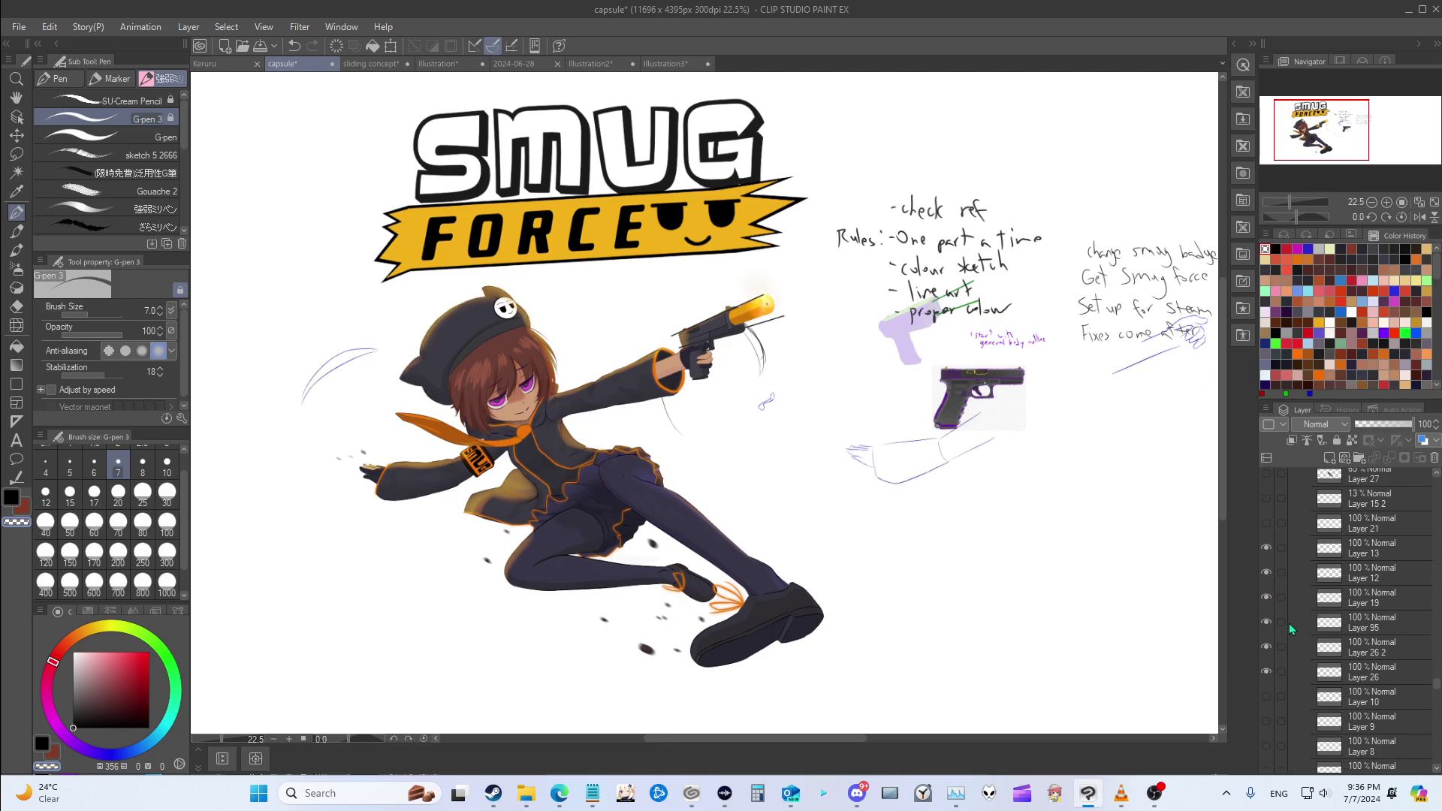
pyautogui.scroll(2, 1269, 571)
pyautogui.click(1266, 552)
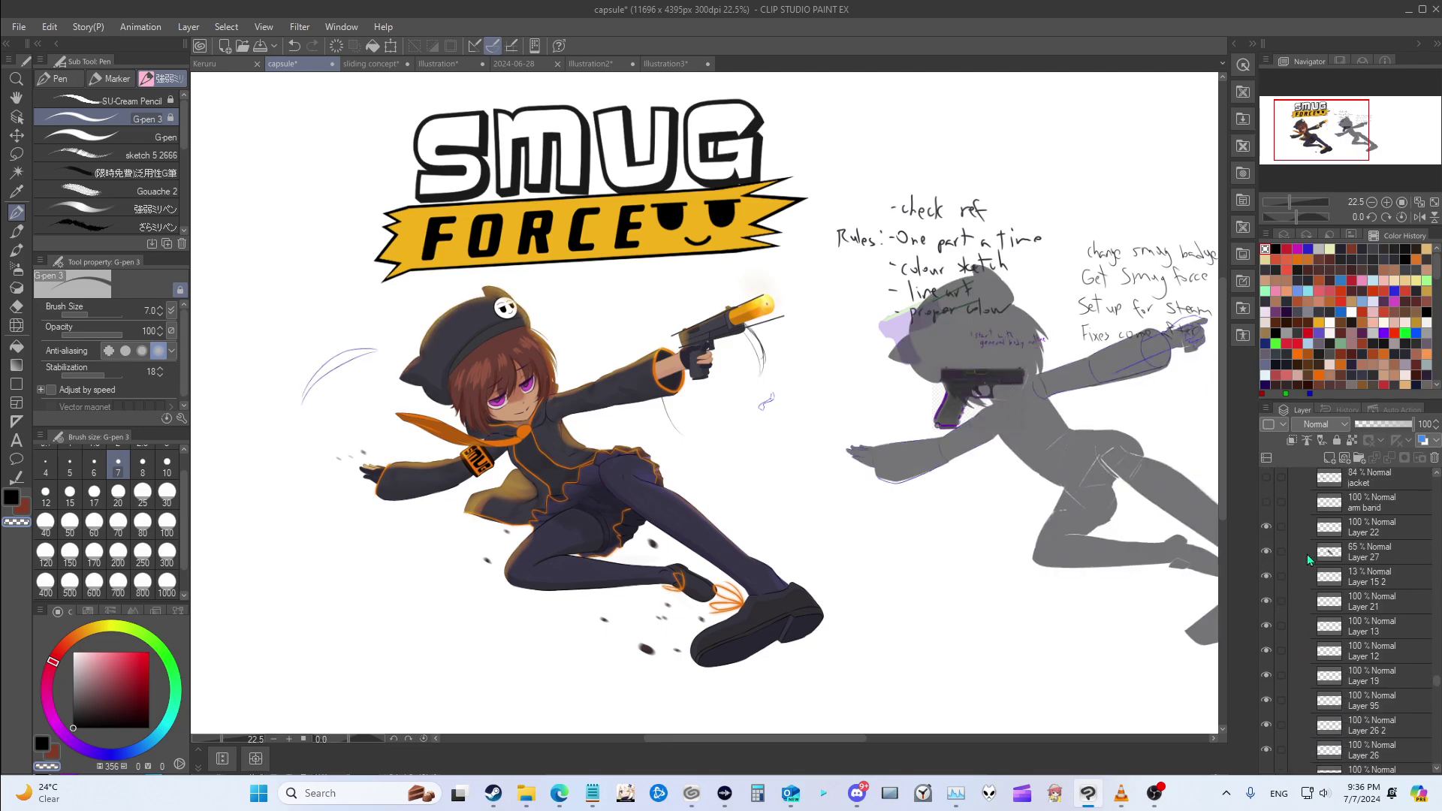
# Step: Select Layers 21 through 26 together and move their sketch lines across toward the grey silhouette
pyautogui.click(1377, 556)
pyautogui.click(1366, 600)
pyautogui.scroll(-2, 1366, 639)
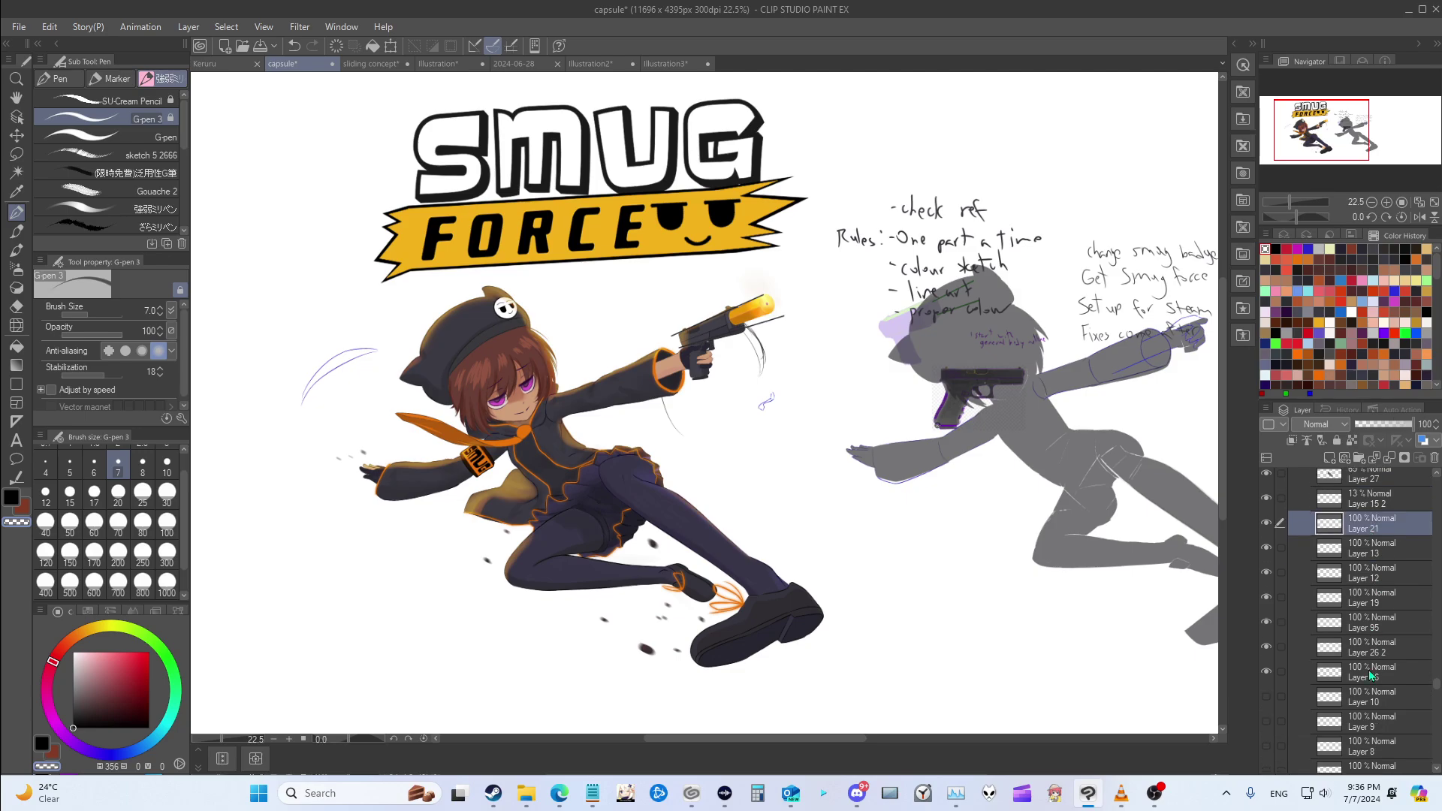
pyautogui.keyDown('shift'); pyautogui.click(1367, 670); pyautogui.keyUp('shift')
pyautogui.press('k')
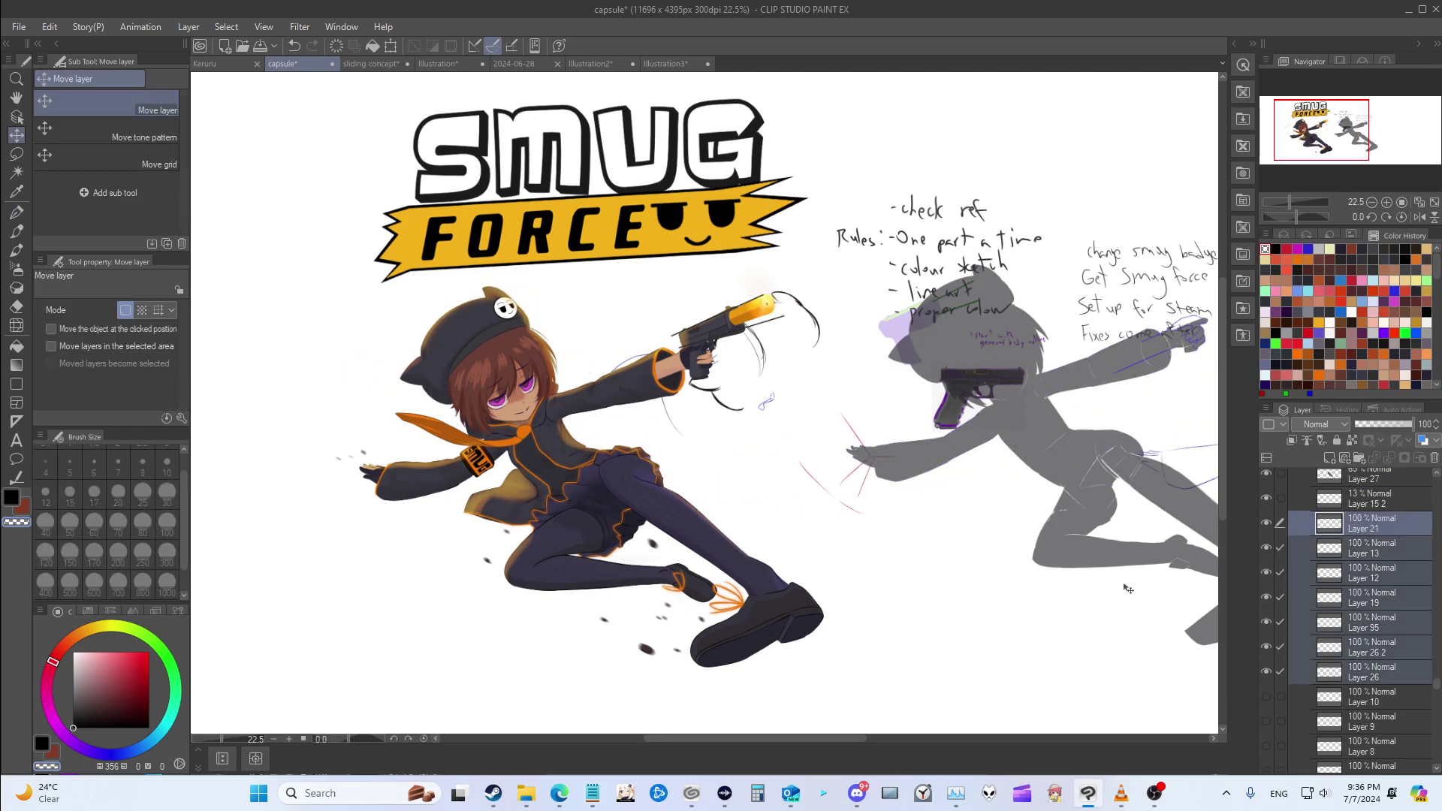
pyautogui.hscroll(5, 1079, 546)
pyautogui.press('p')
pyautogui.hscroll(-4, 901, 556)
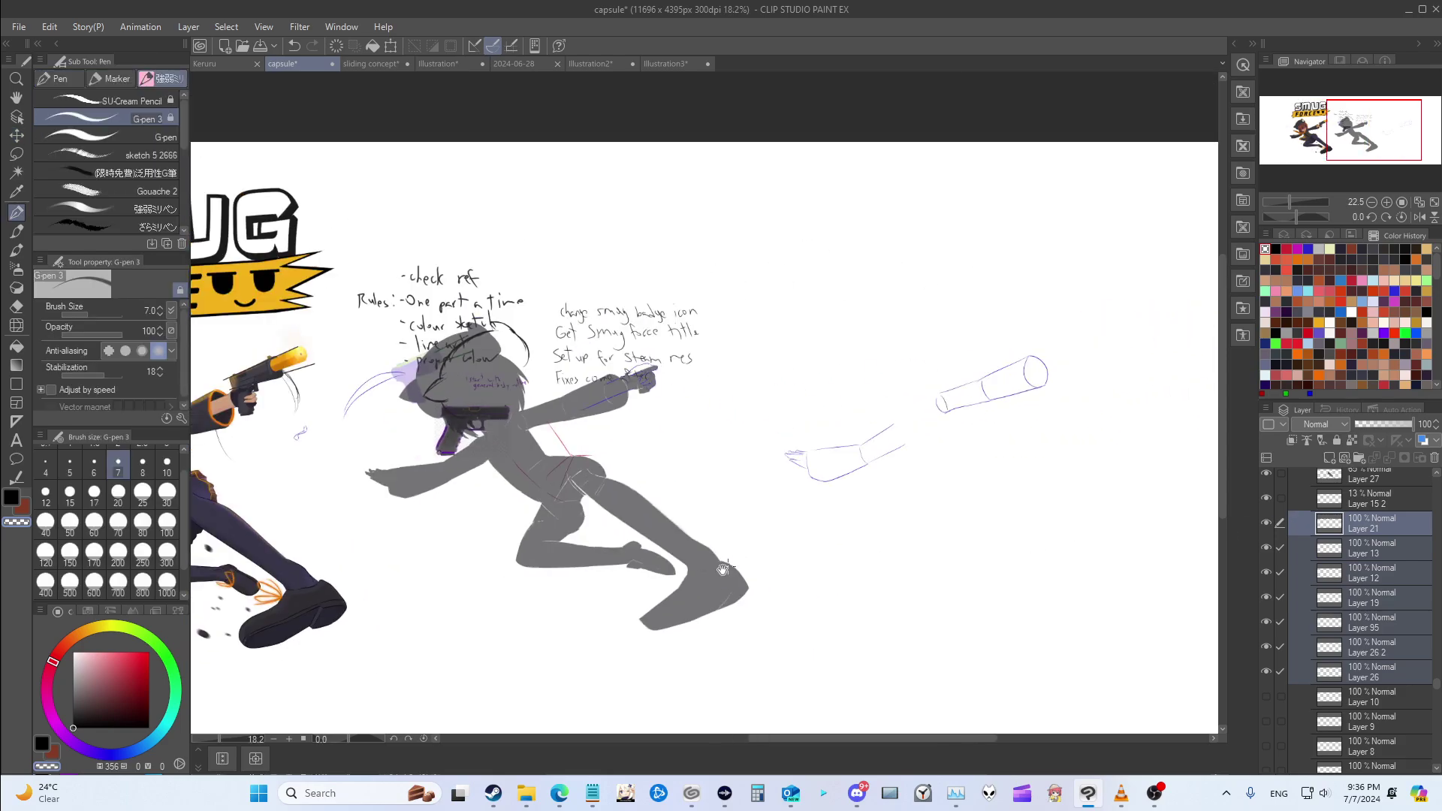
# Step: Shift the selected sketch lines slightly left so the hat outline sits over the grey silhouette's head
pyautogui.scroll(-2, 775, 568)
pyautogui.hscroll(-1, 776, 568)
pyautogui.press('k')
pyautogui.moveTo(841, 353); pyautogui.dragTo(811, 352)
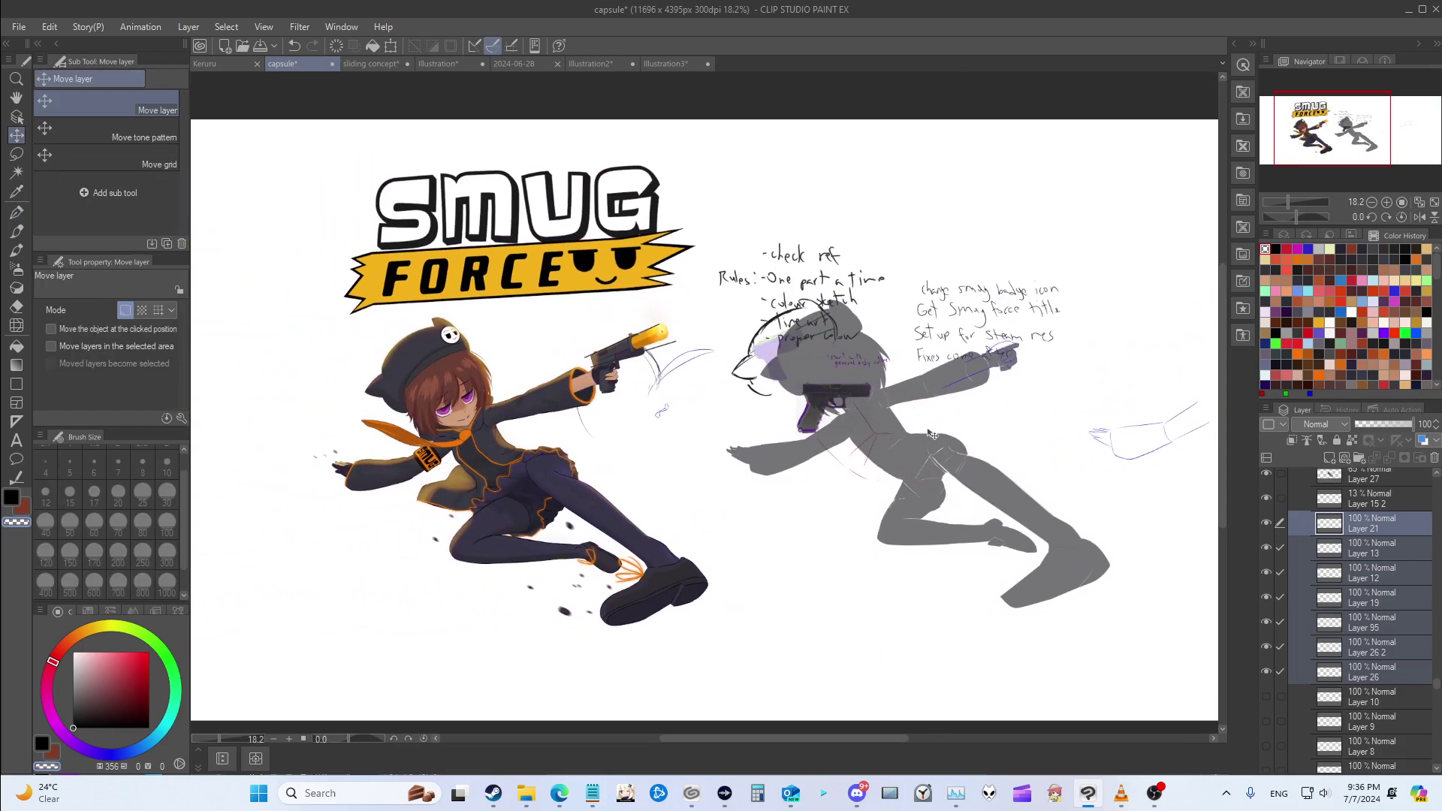
pyautogui.press('p')
pyautogui.hscroll(-3, 858, 523)
pyautogui.scroll(1, 857, 523)
pyautogui.scroll(3, 857, 523)
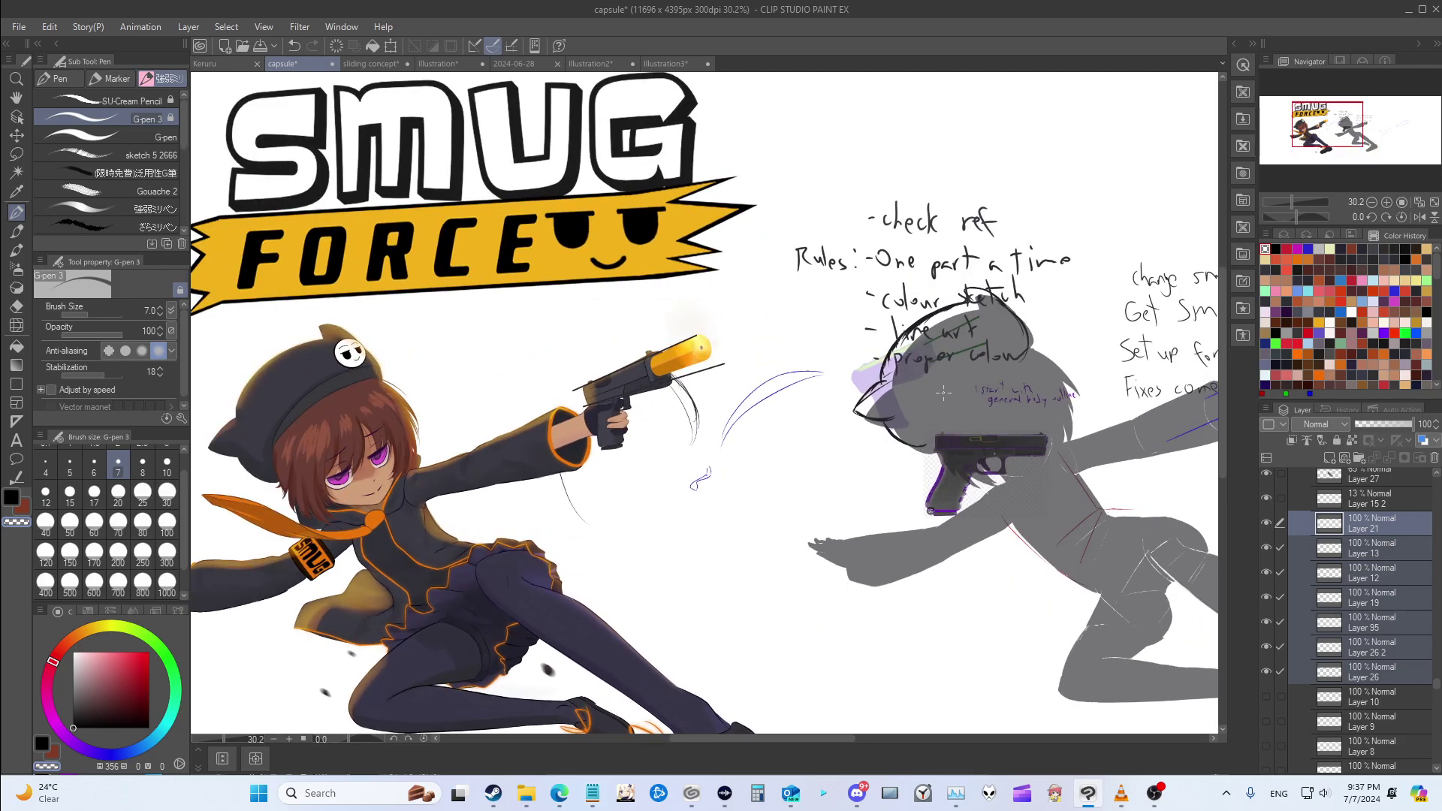
# Step: Show the jacket and arm band sketch layers and move both together across to the grey silhouette's outstretched arm
pyautogui.scroll(5, 1266, 621)
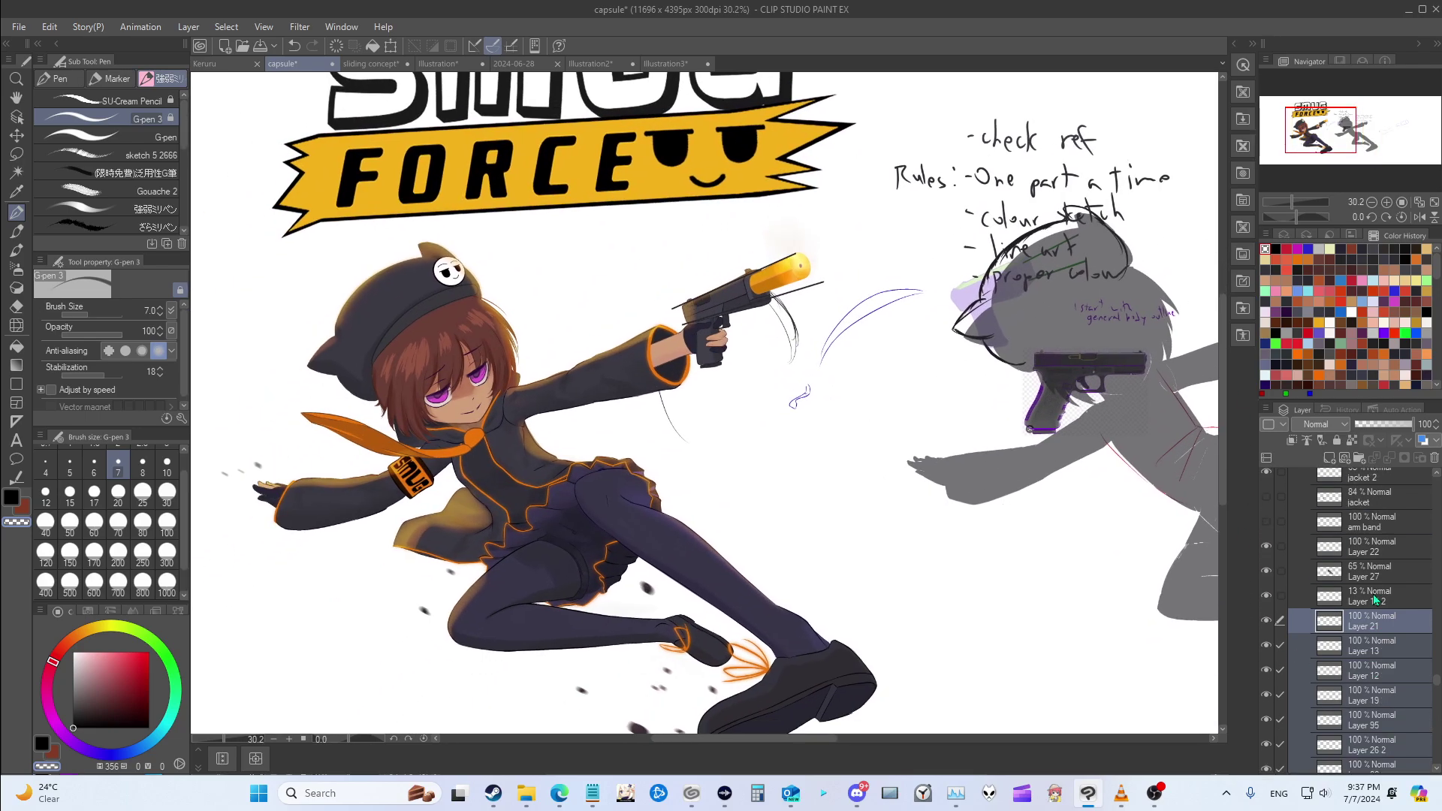
pyautogui.click(1345, 604)
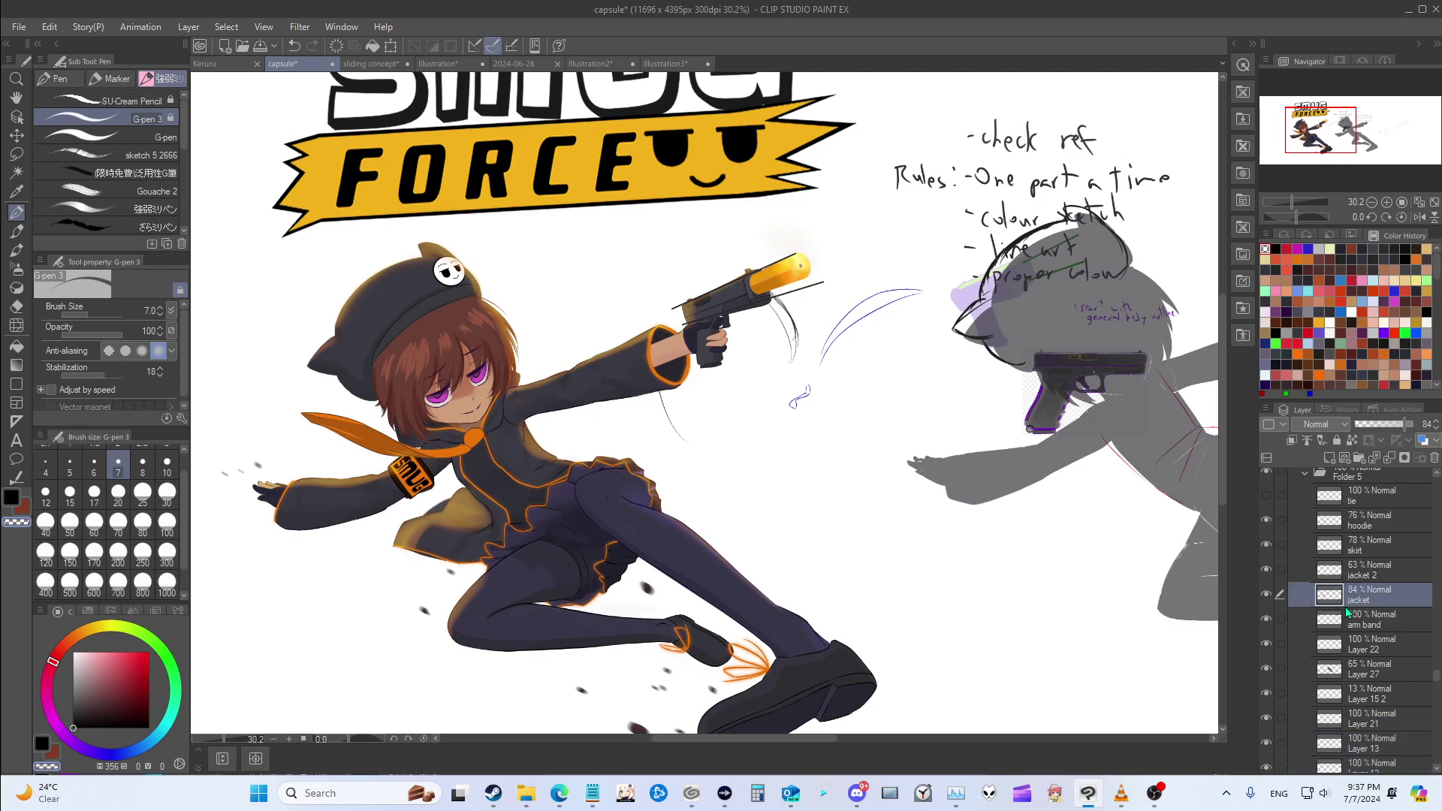
pyautogui.click(1346, 609)
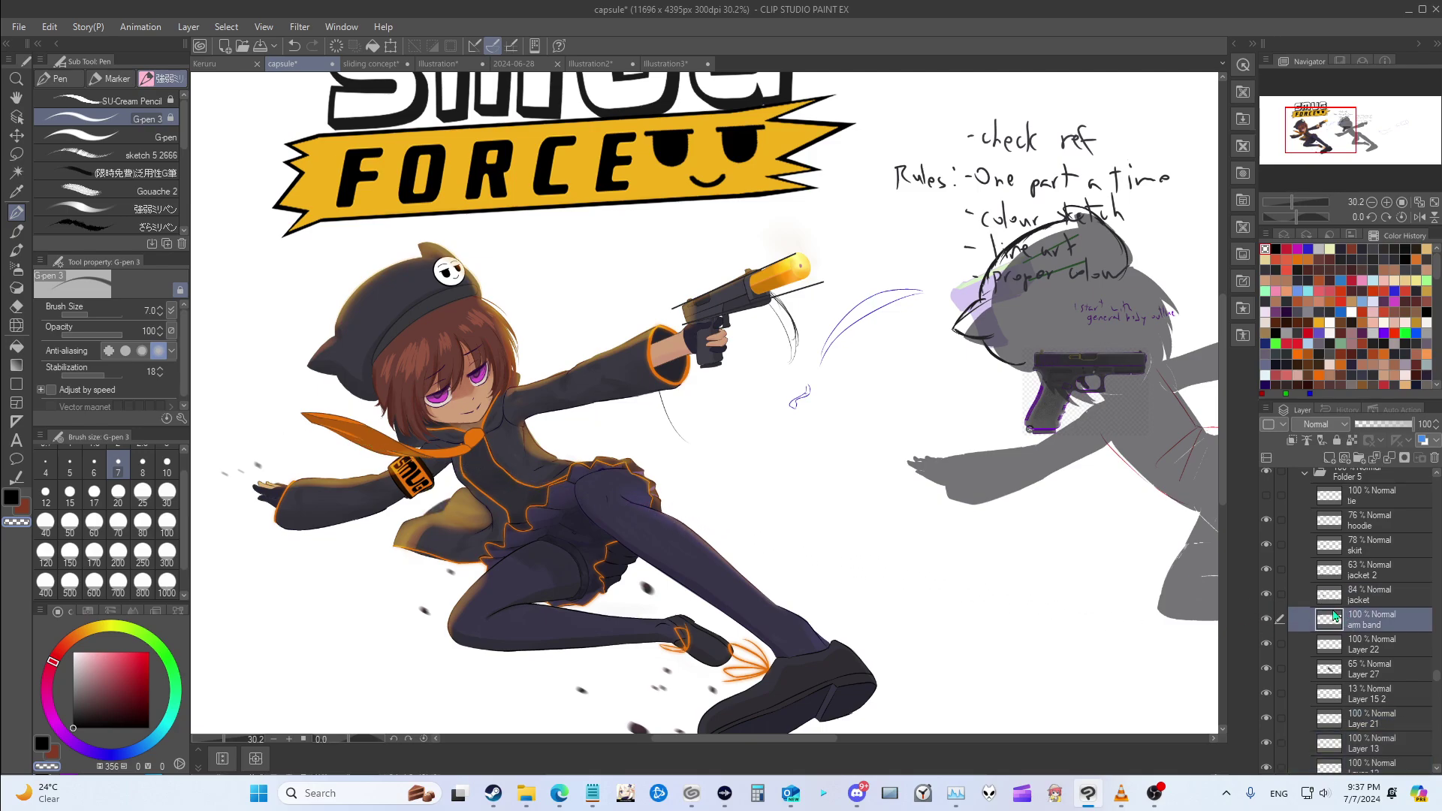
pyautogui.keyDown('ctrl'); pyautogui.click(1355, 596); pyautogui.keyUp('ctrl')
pyautogui.press('k')
pyautogui.moveTo(646, 541); pyautogui.dragTo(968, 509)
pyautogui.press('p')
pyautogui.scroll(1, 1352, 559)
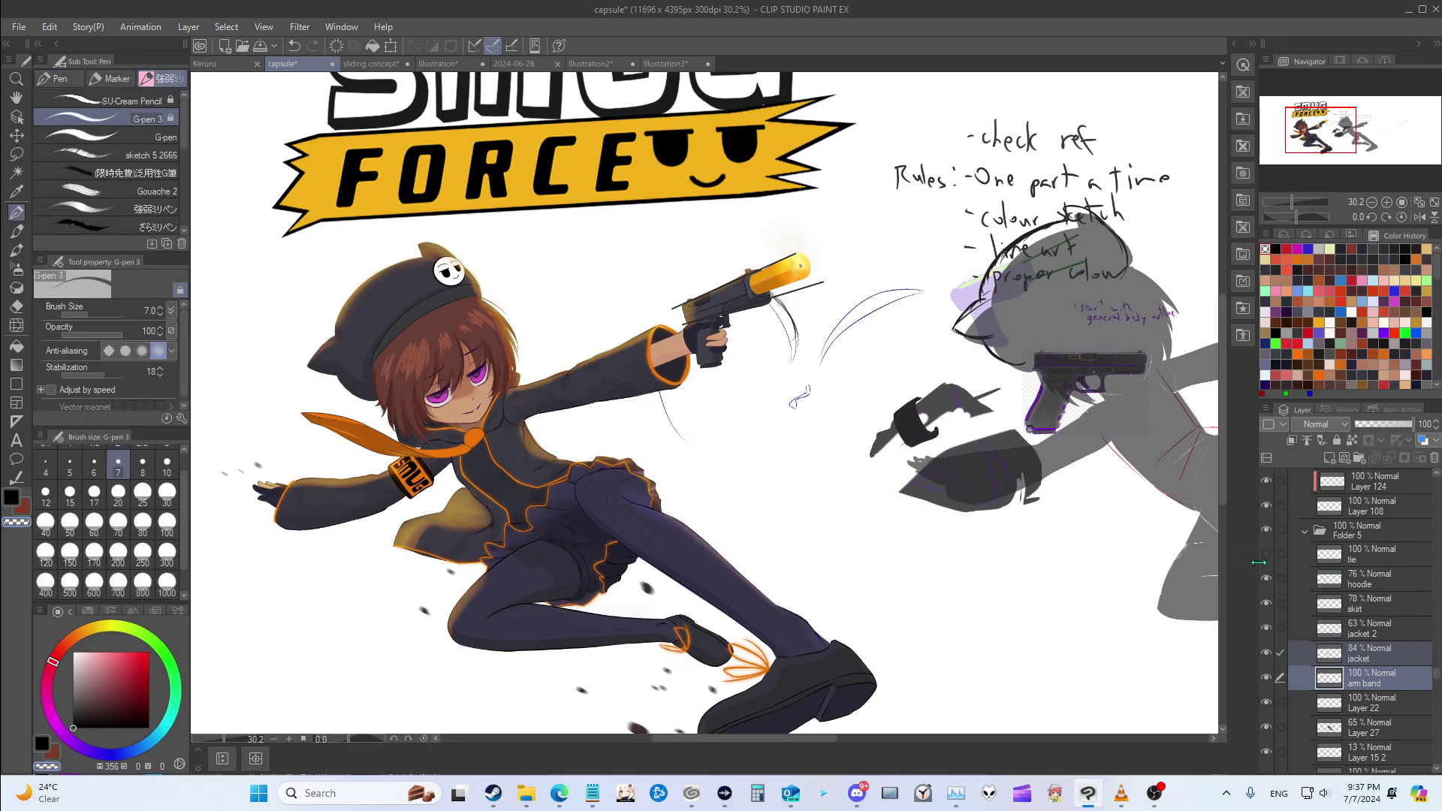
# Step: Show the tie layer and move its blue sketch across to just below the grey silhouette's head
pyautogui.click(1266, 556)
pyautogui.click(1398, 561)
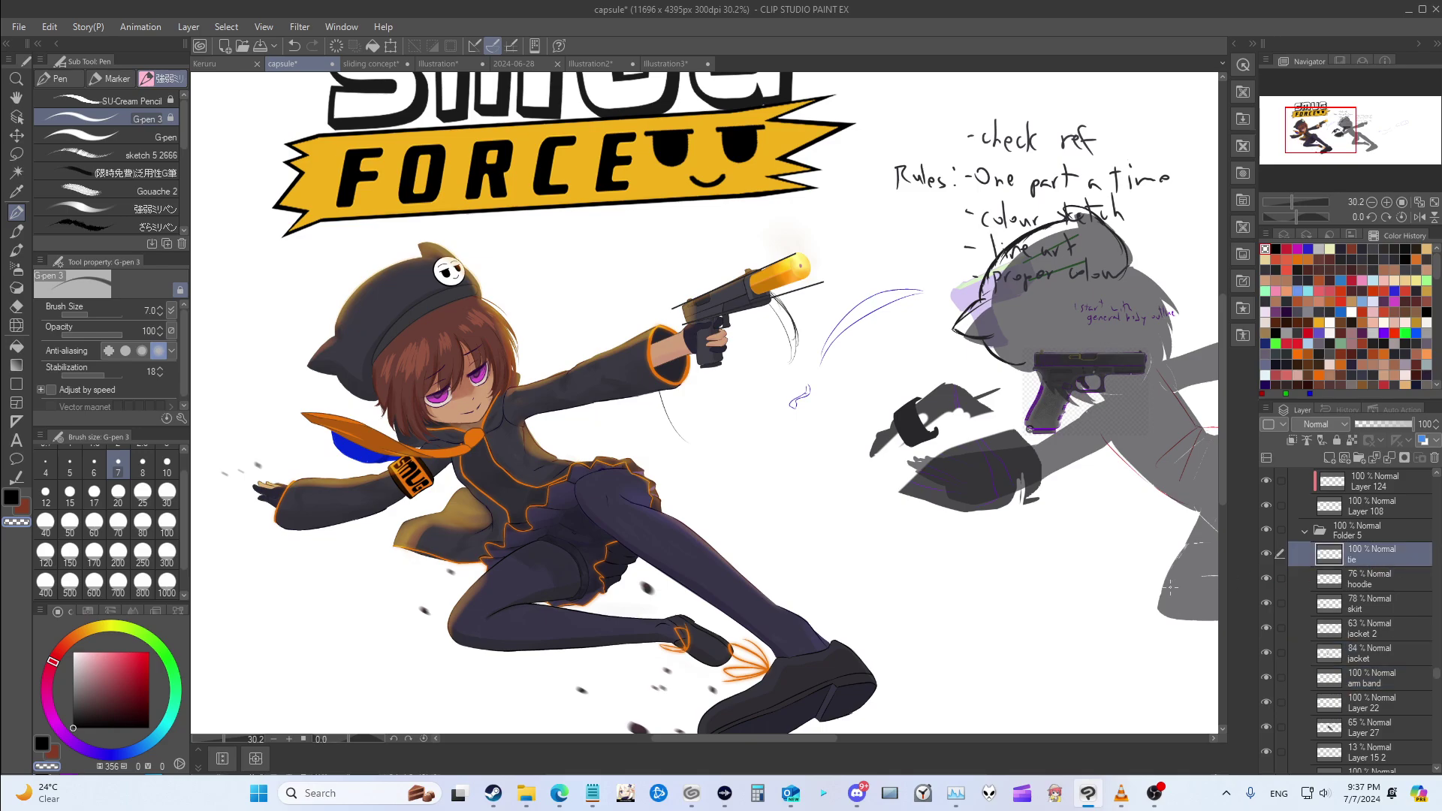
pyautogui.press('k')
pyautogui.moveTo(390, 480); pyautogui.dragTo(1059, 431)
pyautogui.press('p')
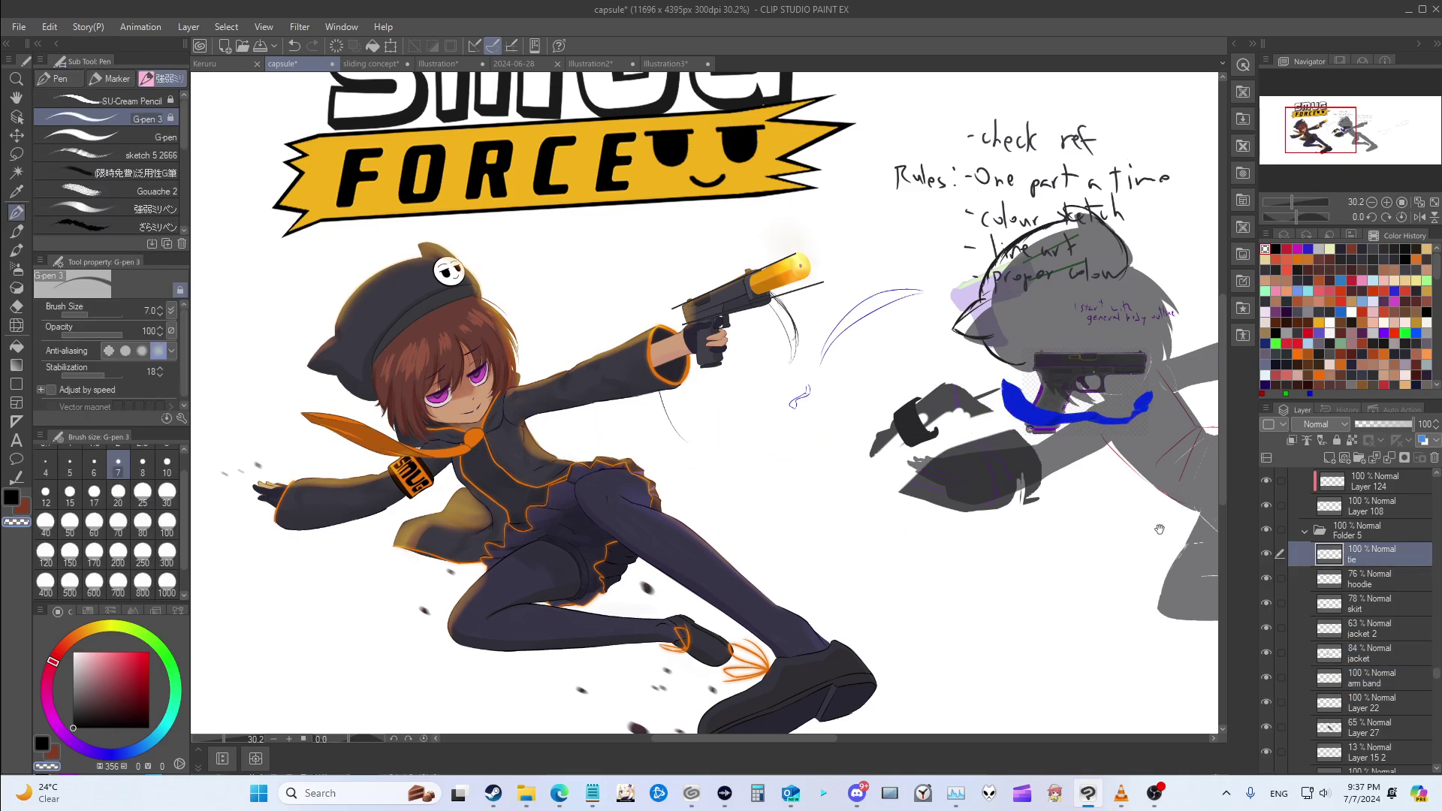
pyautogui.hscroll(1, 976, 488)
# Step: Hide the grey silhouette sketches in Folder 5 along with the left hand and the left arm's sleeve colour layers
pyautogui.scroll(5, 1349, 535)
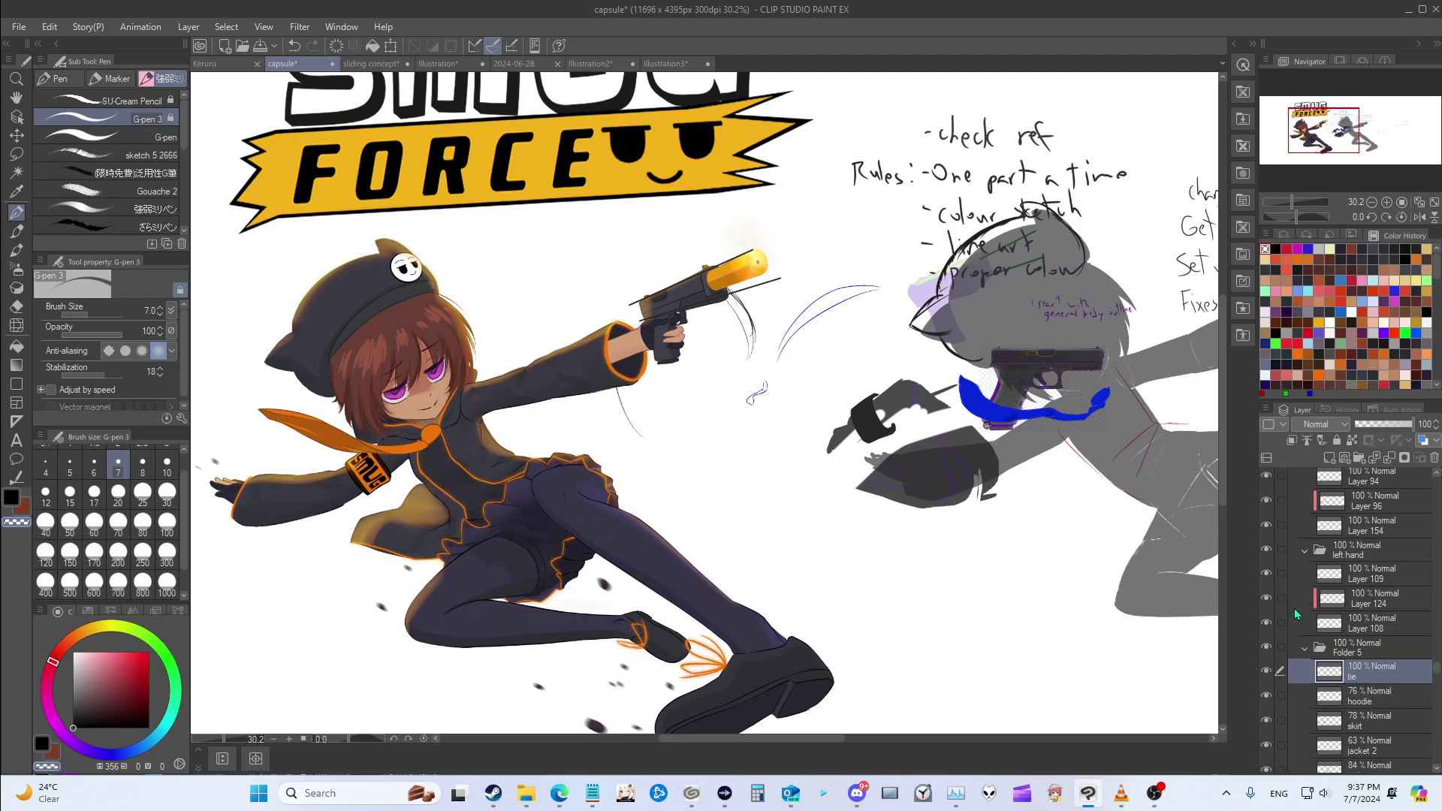
pyautogui.scroll(2, 1287, 620)
pyautogui.scroll(-3, 1287, 620)
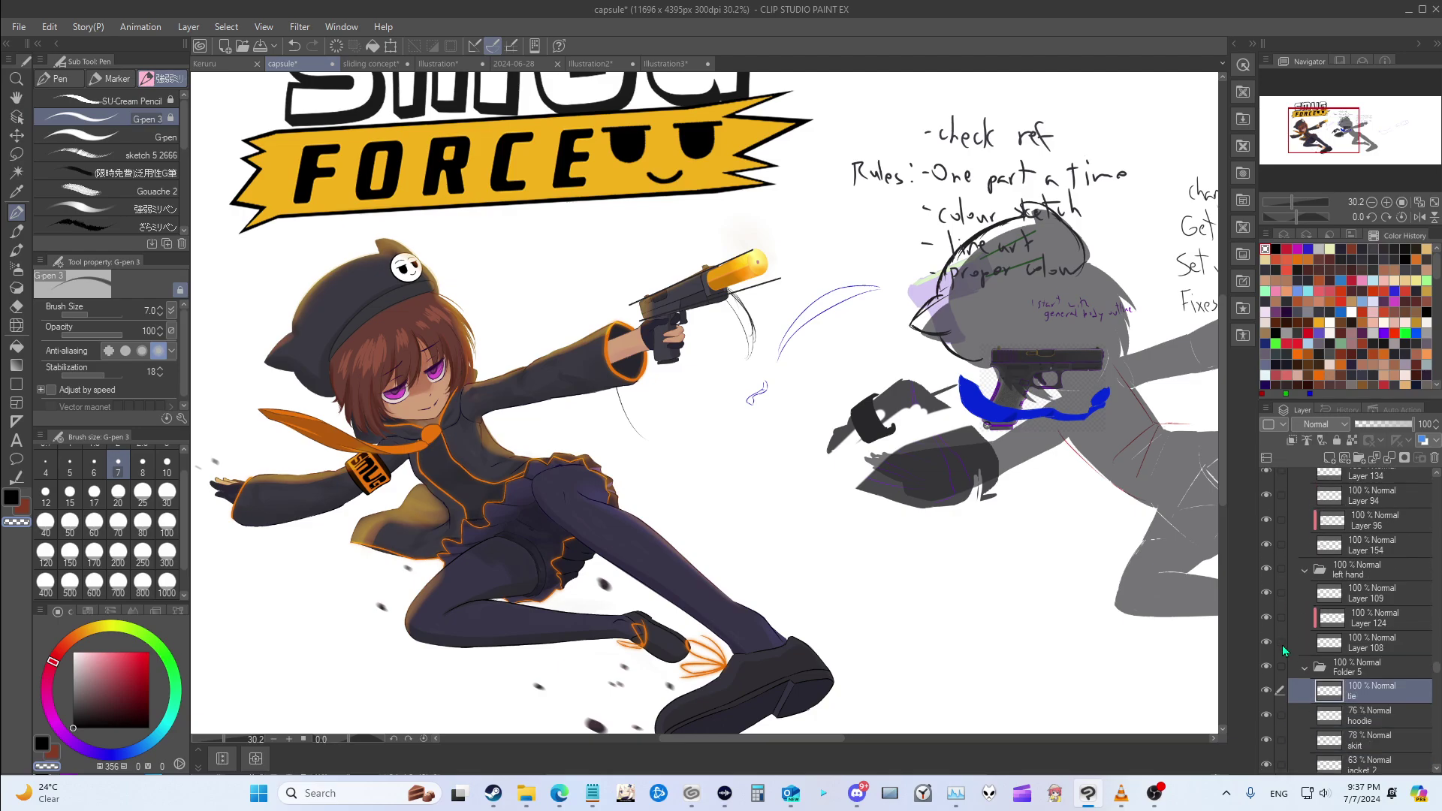
pyautogui.click(1267, 469)
pyautogui.scroll(5, 1269, 563)
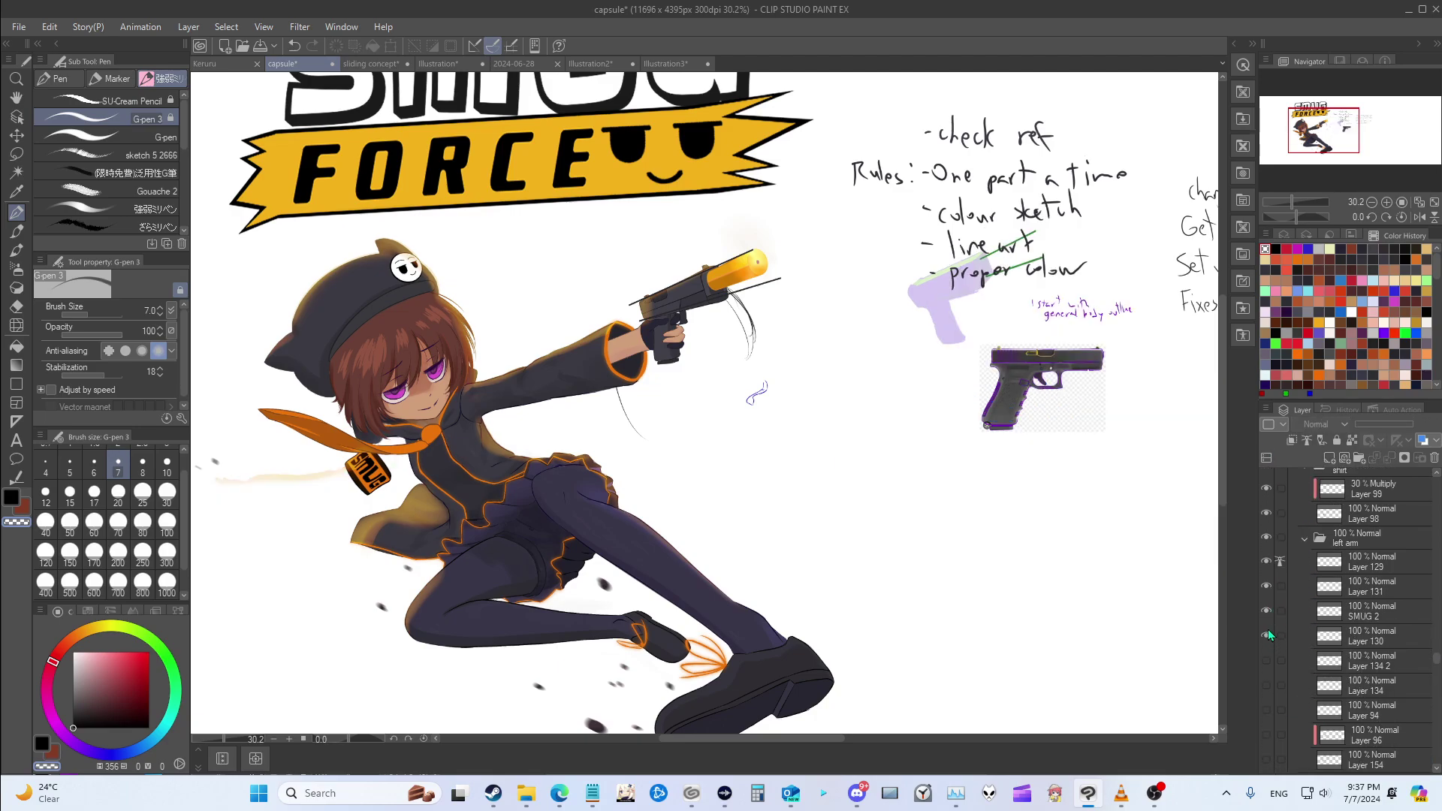
pyautogui.moveTo(1269, 634); pyautogui.dragTo(1267, 705)
pyautogui.scroll(1, 1262, 585)
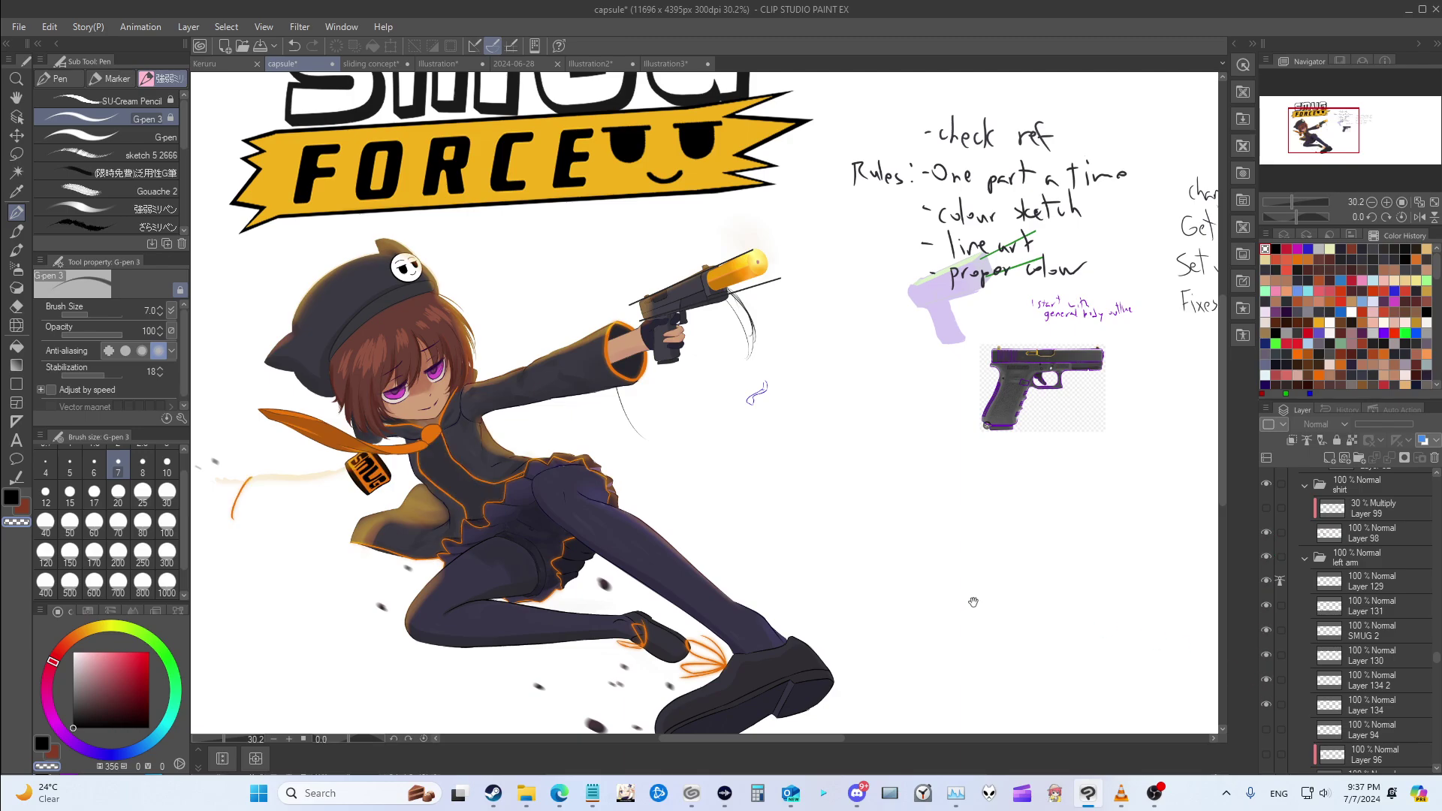
# Step: Hide the shirt folder and the back hood folder with its hood and Layer 82
pyautogui.moveTo(974, 603); pyautogui.dragTo(1043, 588)
pyautogui.scroll(2, 1329, 601)
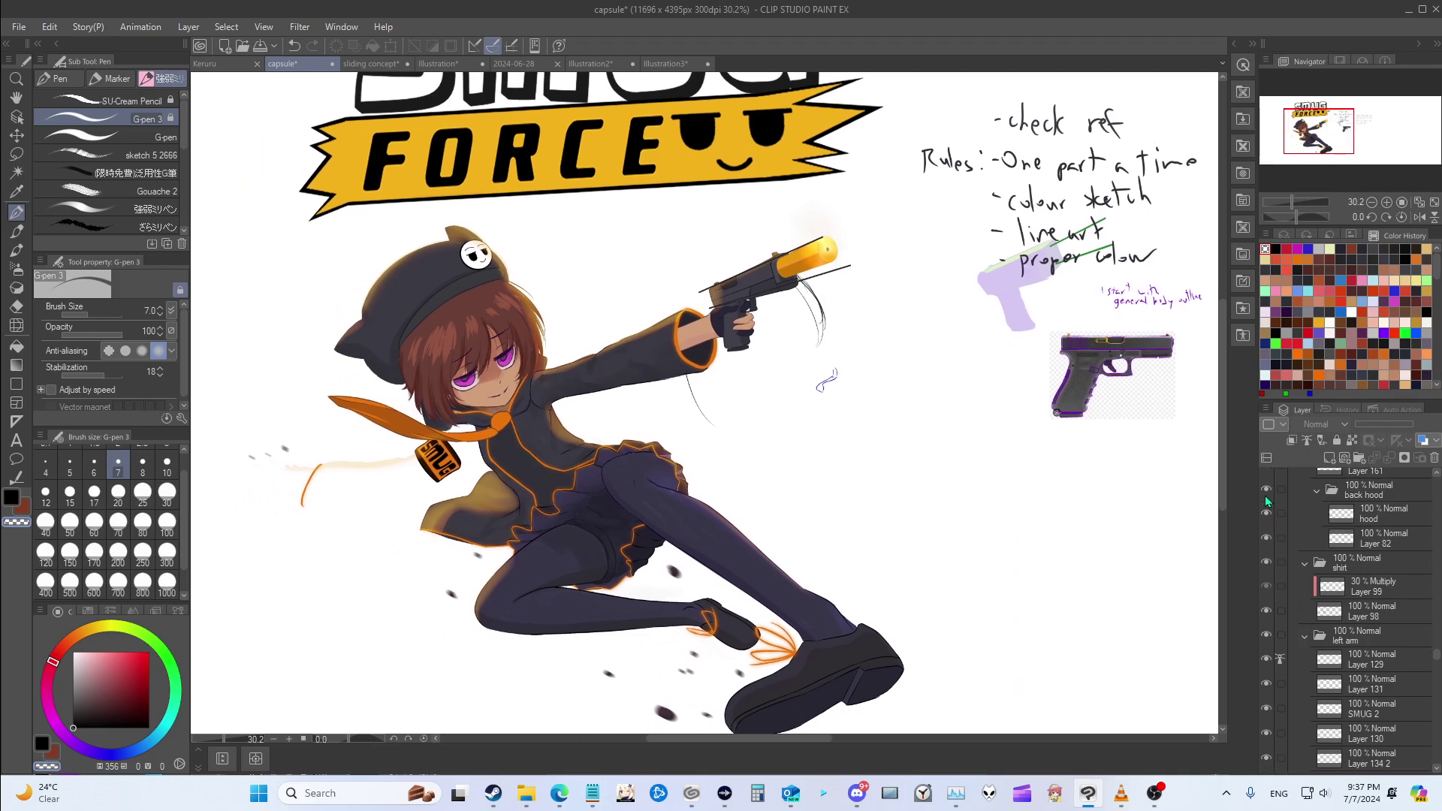
pyautogui.moveTo(1266, 499); pyautogui.dragTo(1267, 565)
pyautogui.scroll(3, 1269, 570)
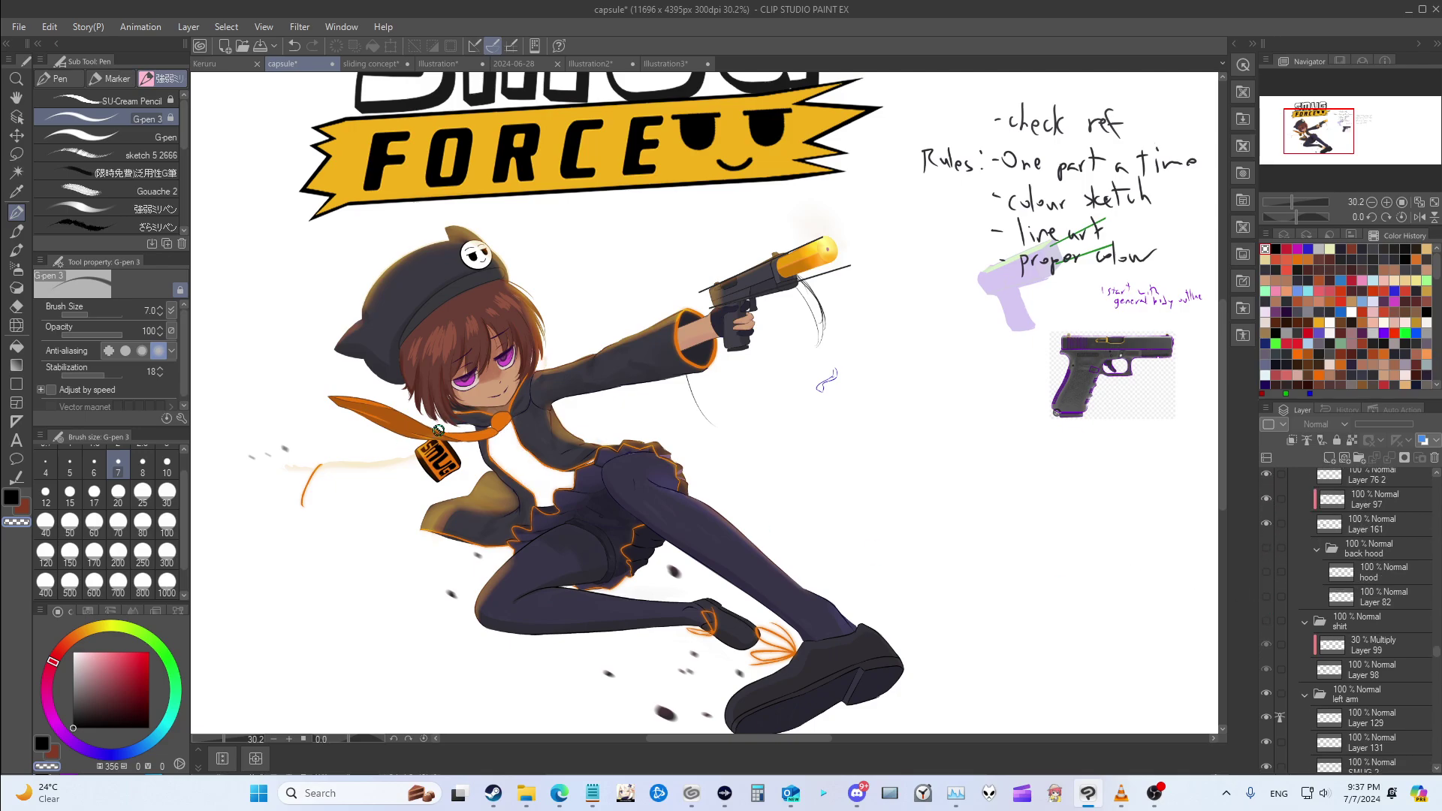
pyautogui.scroll(4, 1276, 604)
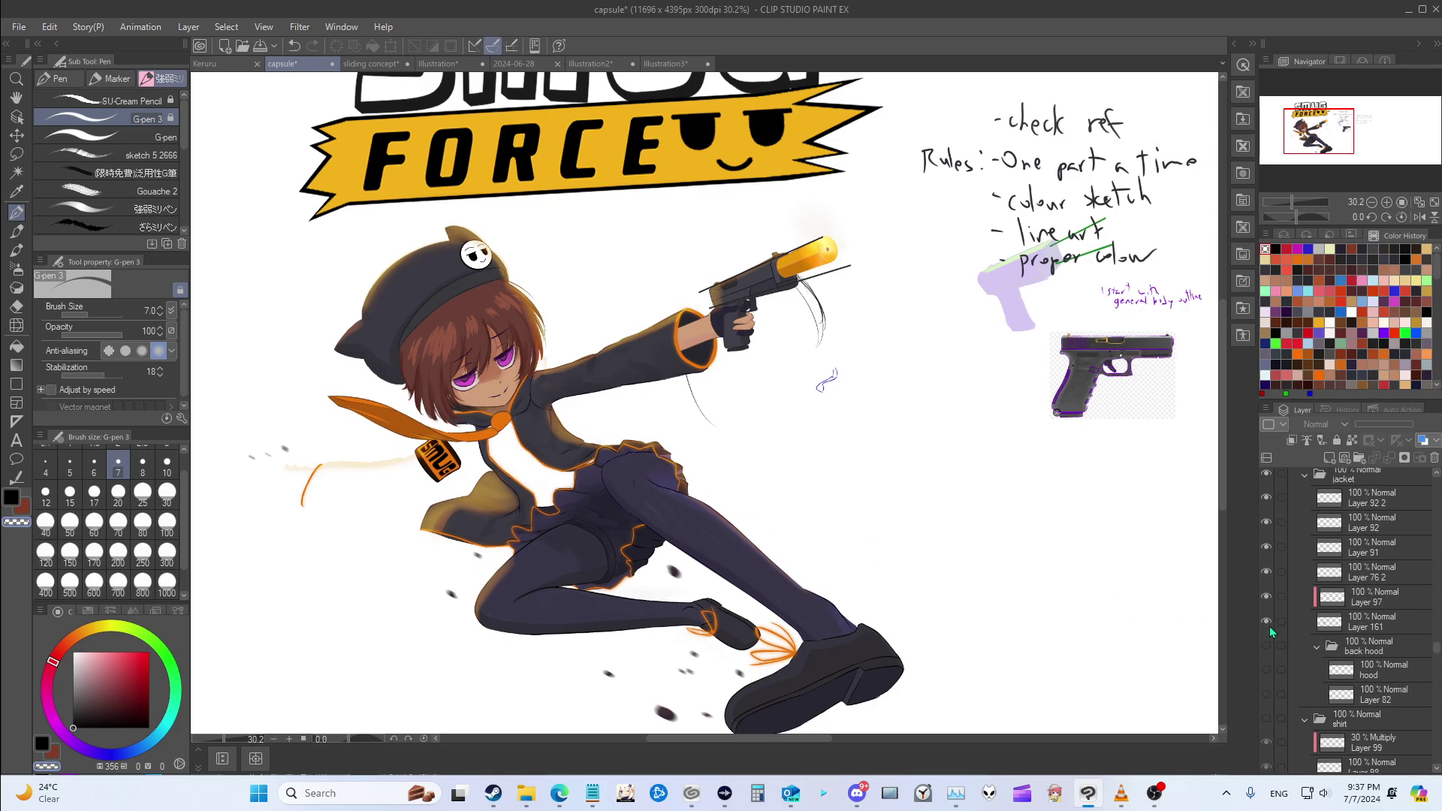
# Step: Hide the jacket folder with its layers and Folder 12 with Layers 152, 151 and 160
pyautogui.moveTo(1266, 627); pyautogui.dragTo(1267, 548)
pyautogui.scroll(3, 1265, 525)
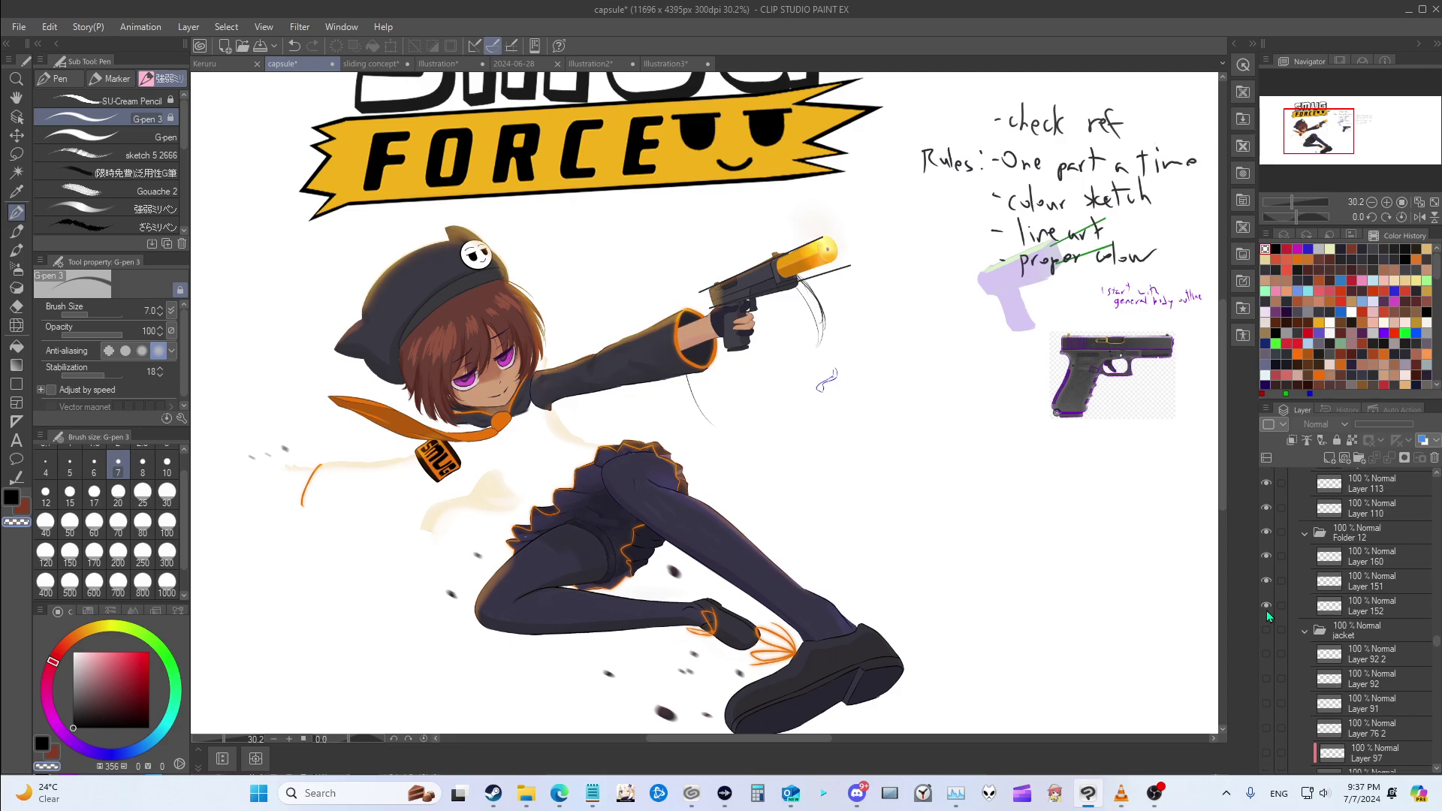
pyautogui.moveTo(1266, 606); pyautogui.dragTo(1266, 531)
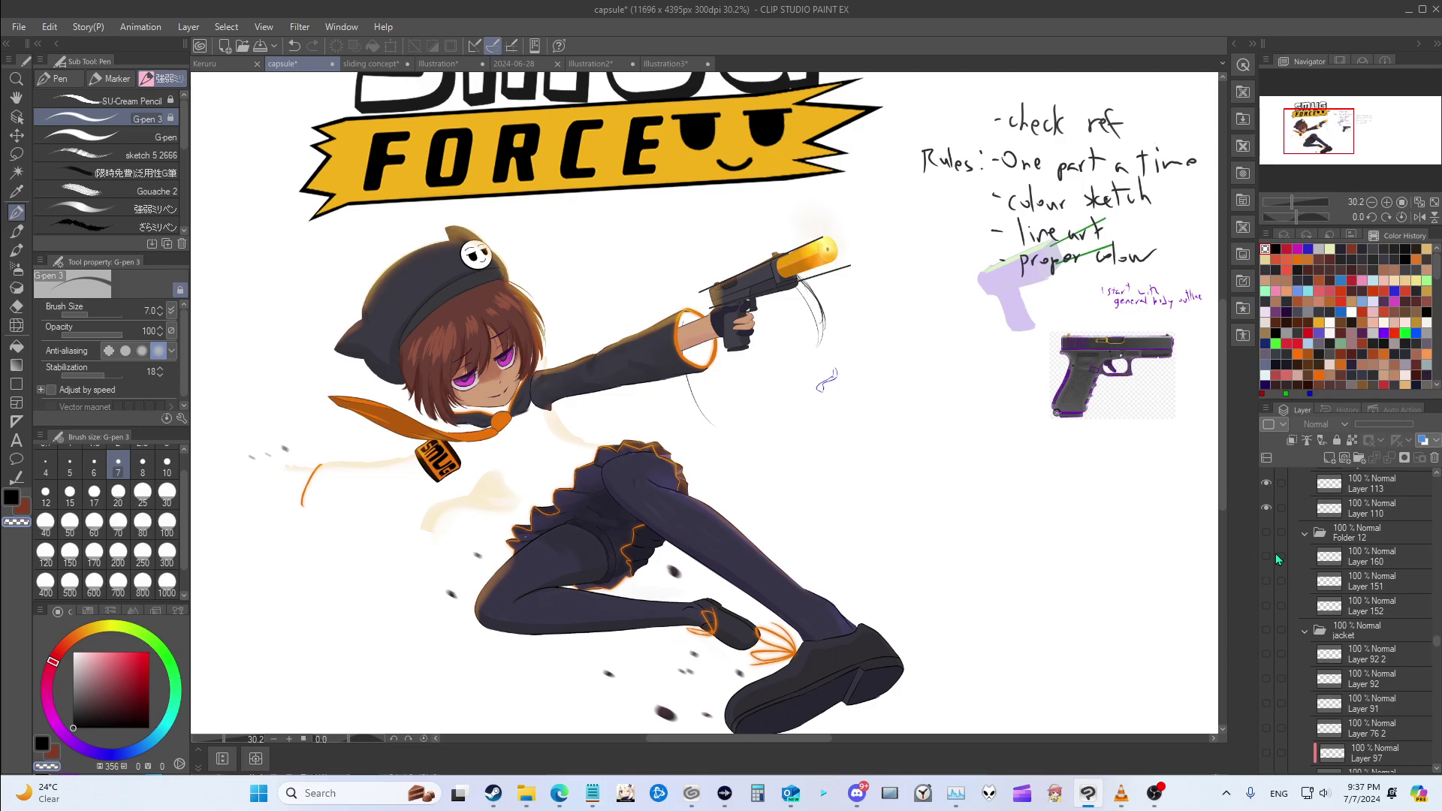
# Step: Hide the right arm and hand folder with Layers 113 and 110, and the arm folder with Layers 76, 78, 78 2 and 79
pyautogui.moveTo(1266, 483); pyautogui.dragTo(1266, 508)
pyautogui.scroll(2, 1268, 535)
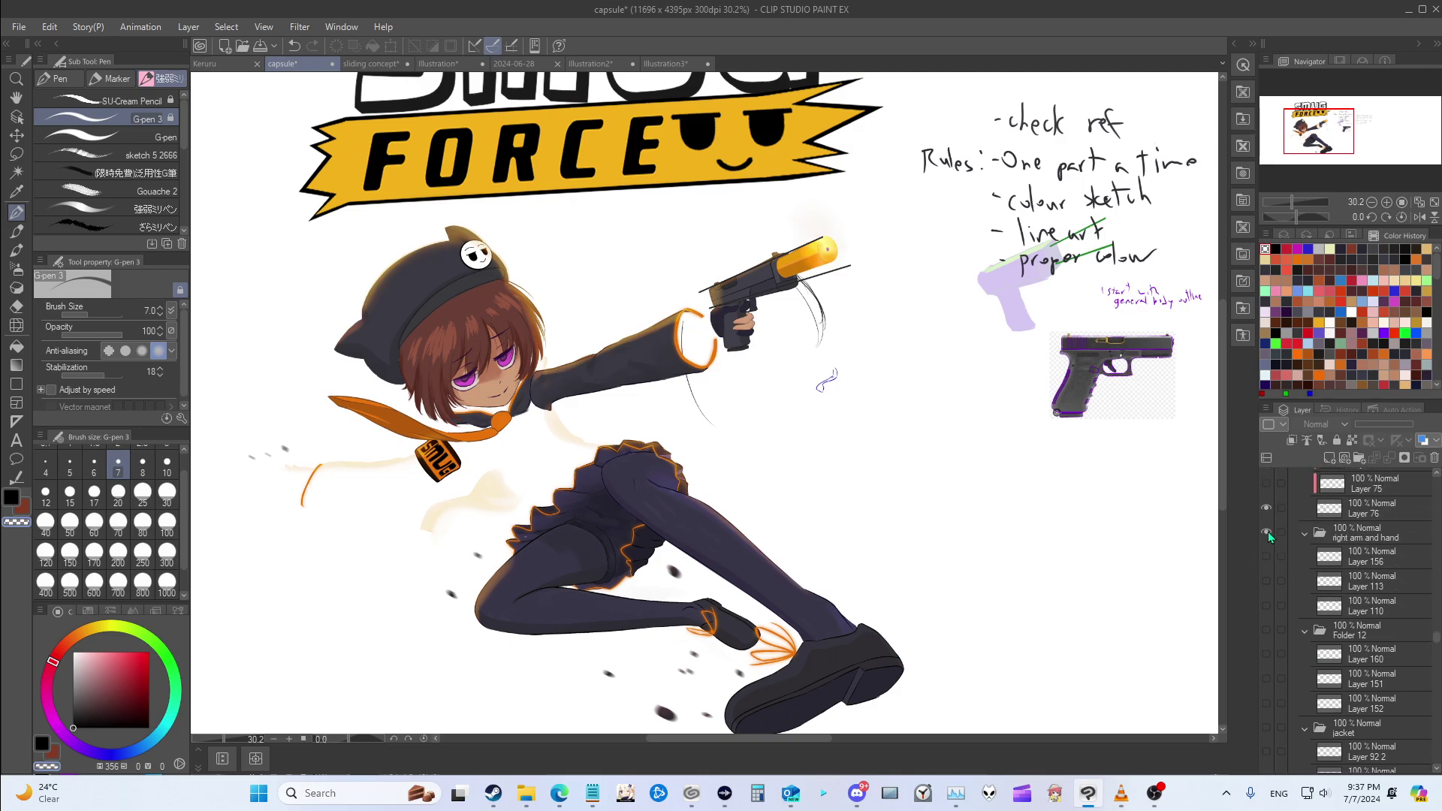
pyautogui.scroll(1, 1272, 589)
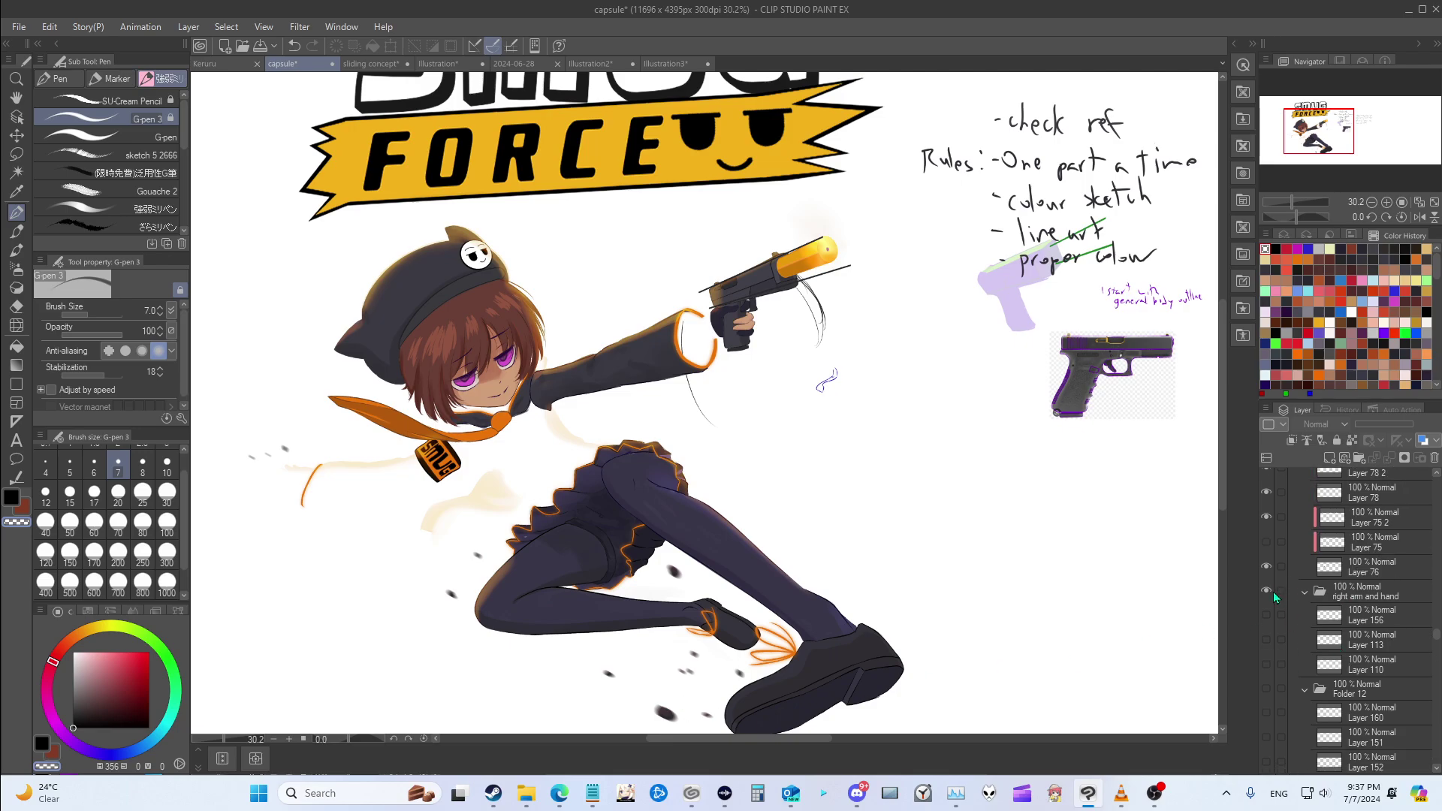
pyautogui.moveTo(1273, 596); pyautogui.dragTo(1266, 568)
pyautogui.scroll(1, 1266, 571)
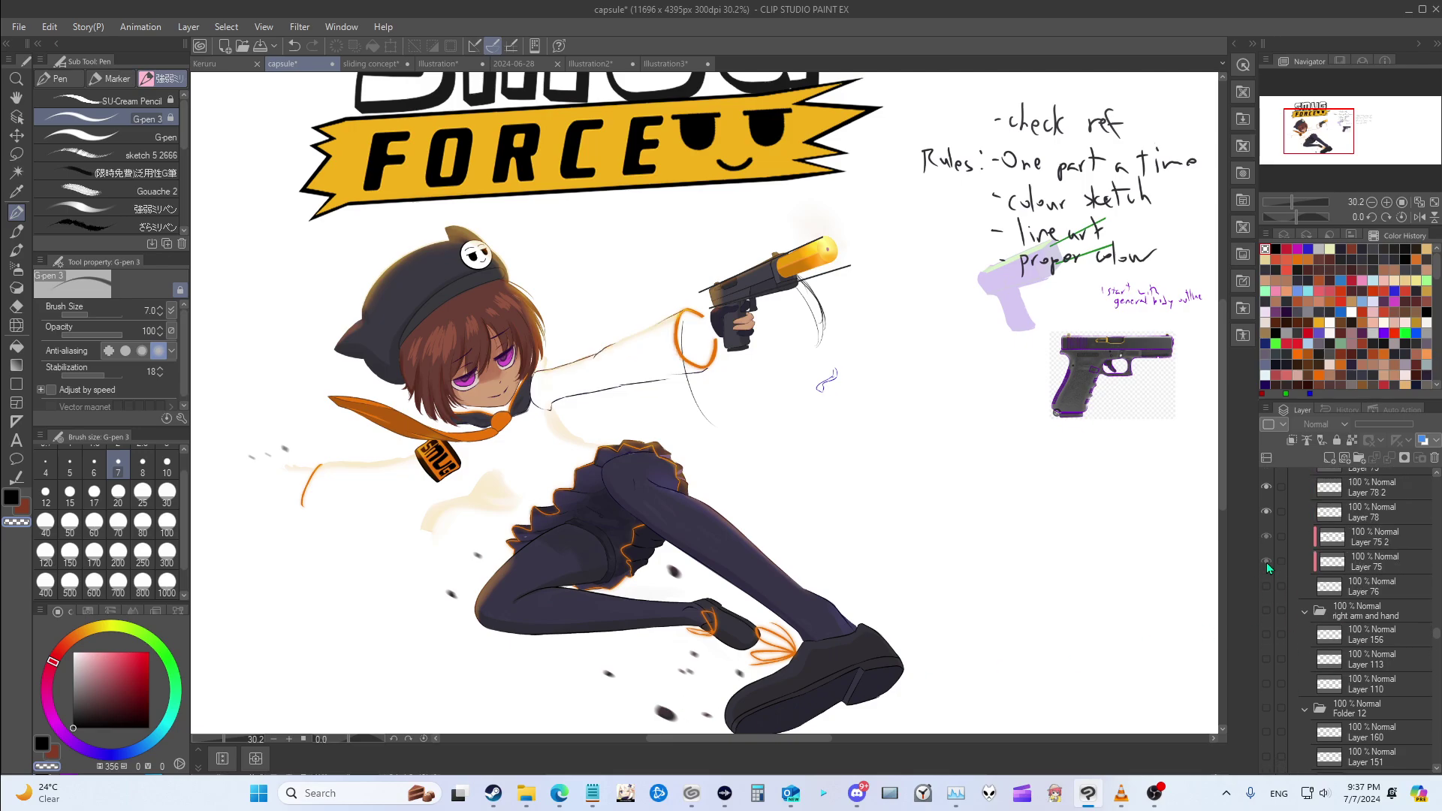
pyautogui.scroll(2, 1269, 568)
pyautogui.moveTo(1266, 591); pyautogui.dragTo(1266, 492)
pyautogui.scroll(3, 1268, 536)
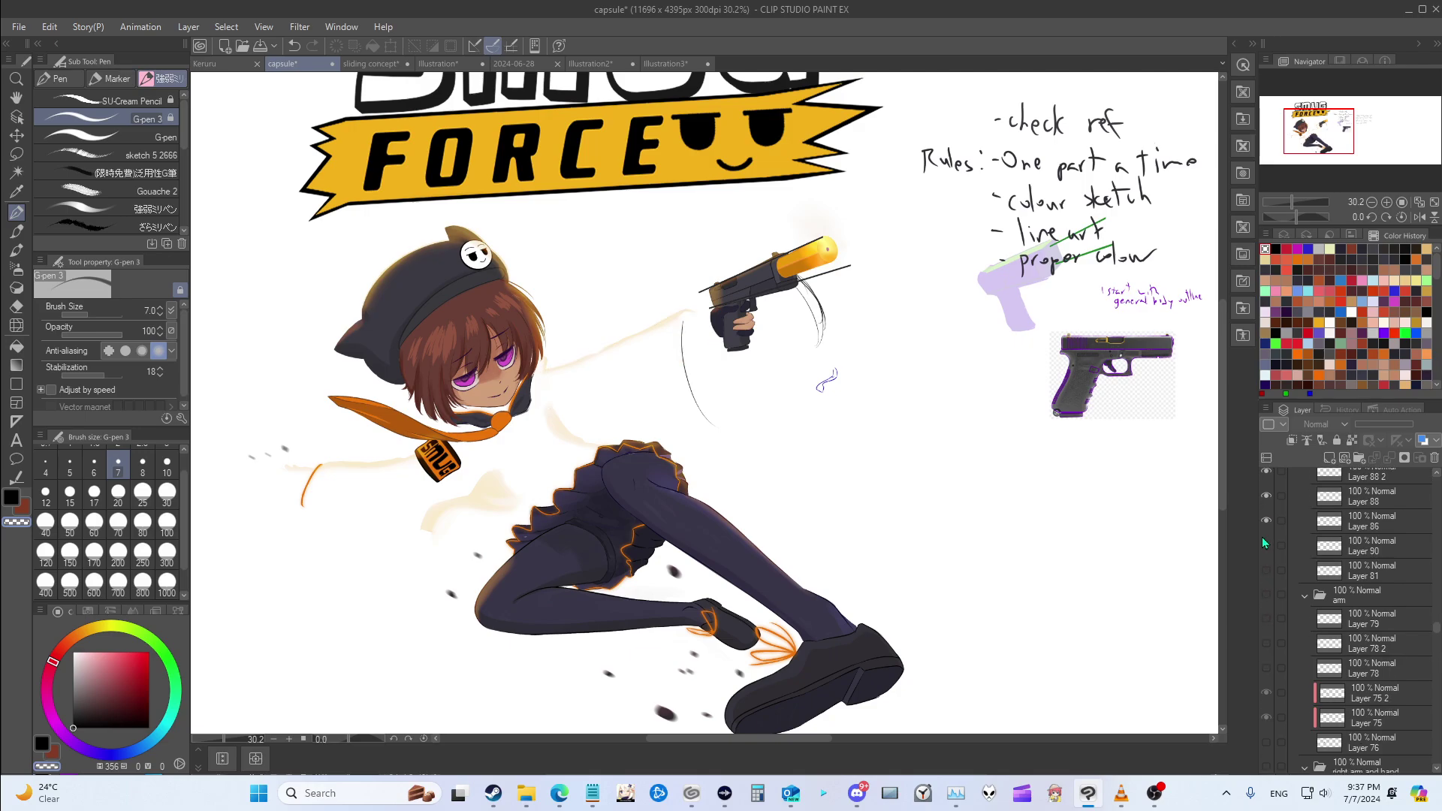
# Step: Hide the front hood layers, the orange tie layers in Folder 9 and the hat's Layer 71
pyautogui.click(1266, 519)
pyautogui.scroll(5, 1266, 571)
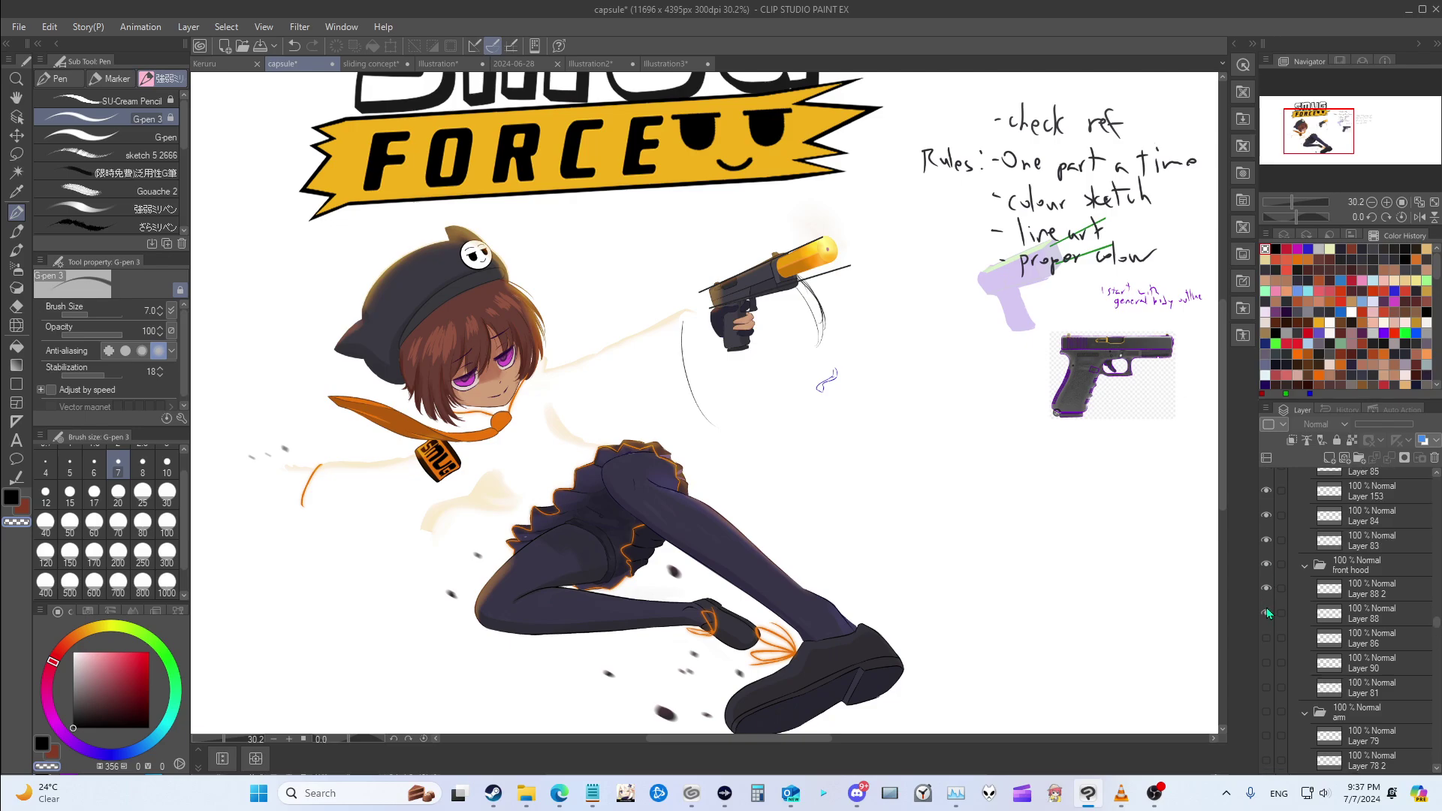
pyautogui.moveTo(1268, 613); pyautogui.dragTo(1263, 551)
pyautogui.scroll(3, 1269, 602)
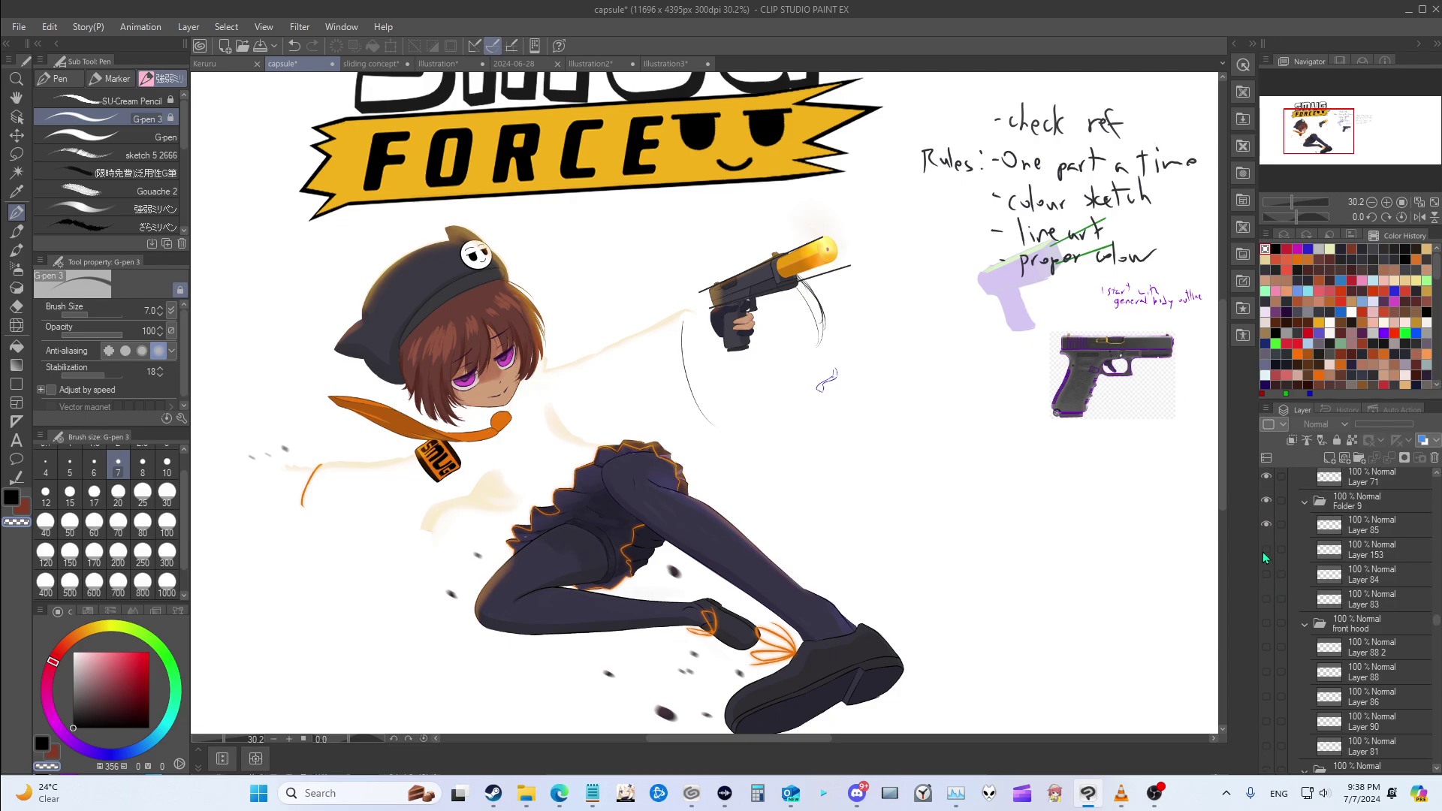
pyautogui.scroll(1, 1263, 559)
pyautogui.click(1265, 546)
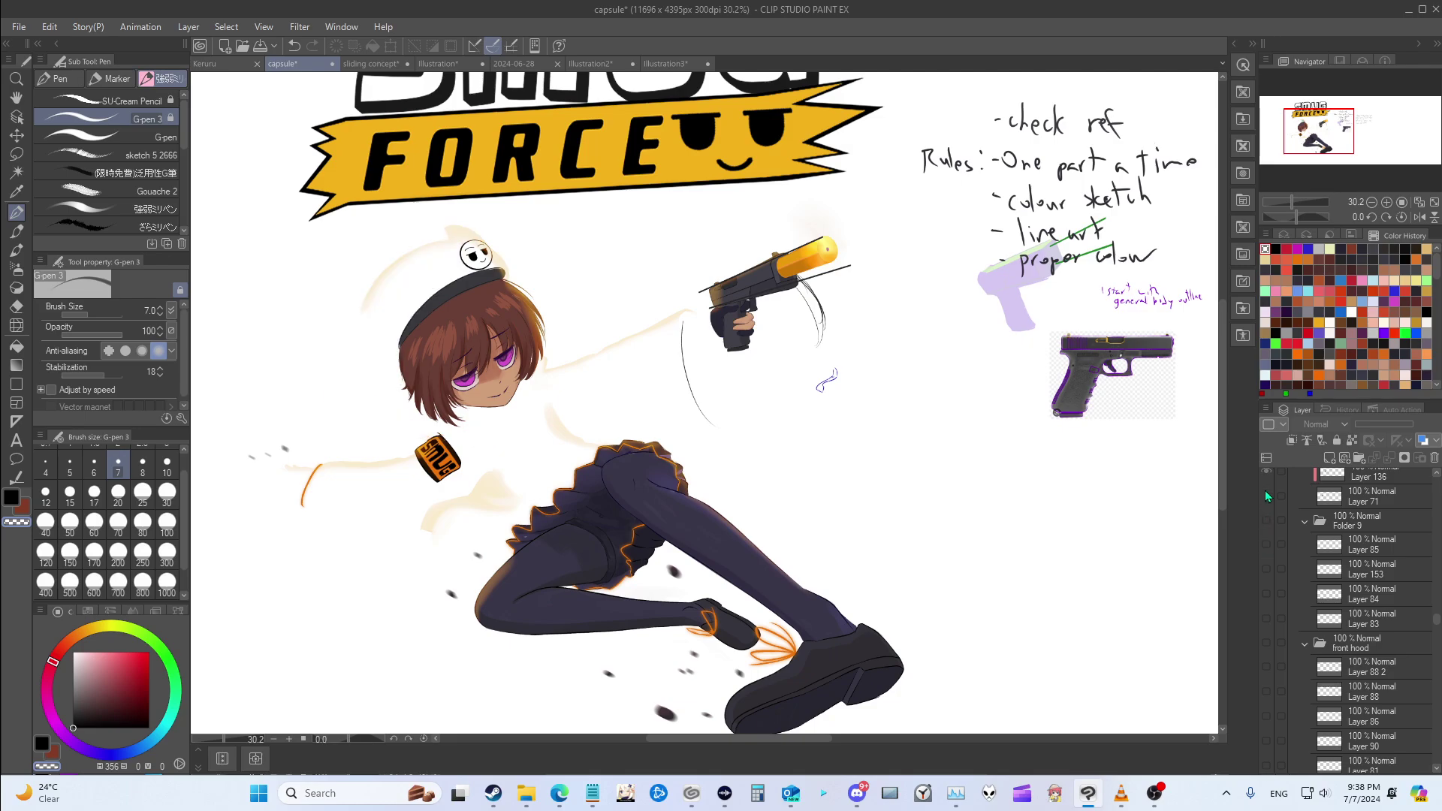
# Step: Hide Folder 8, the face colour on Layers 57 and 69, and the hair colour on Layers 63, 159, 60 and 68
pyautogui.scroll(3, 1269, 563)
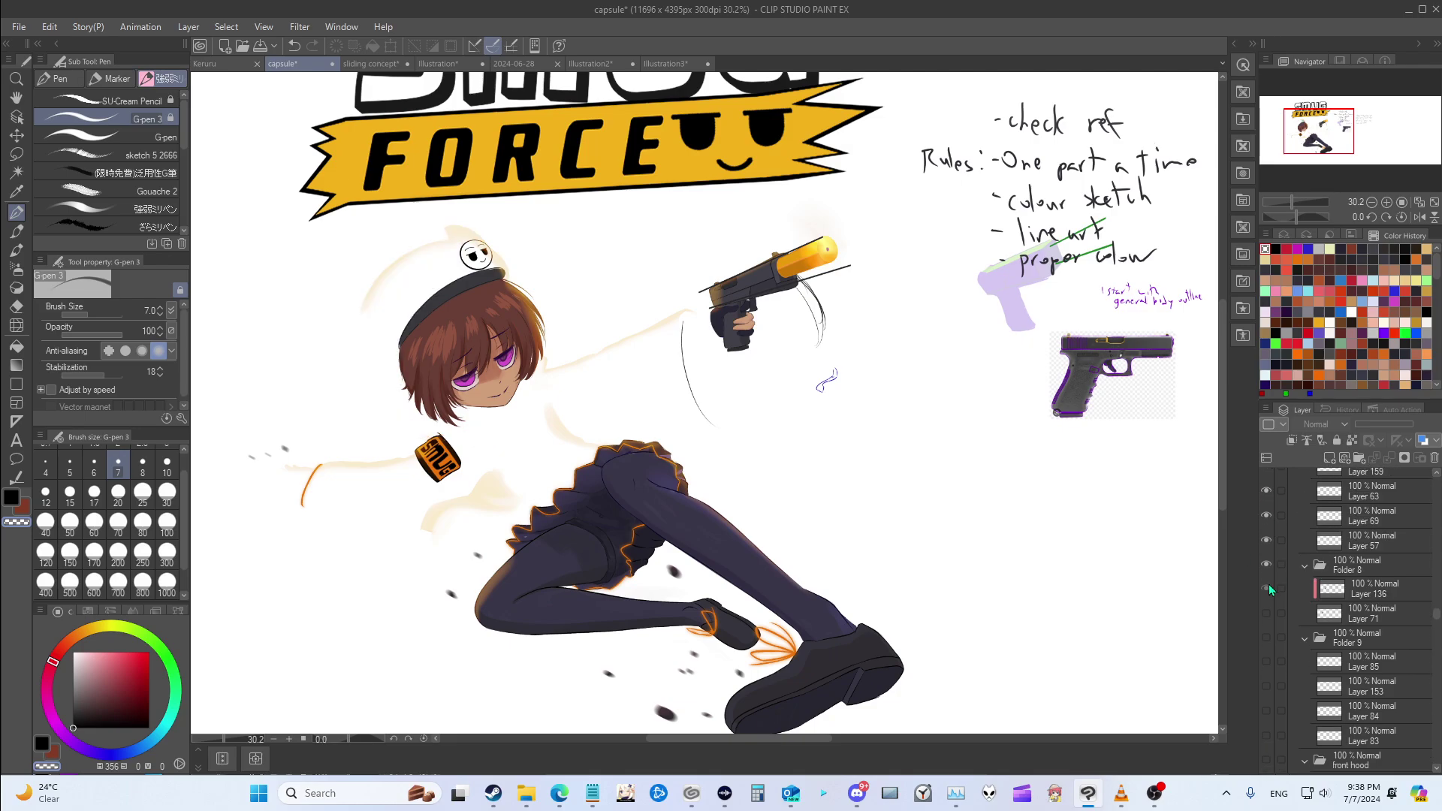
pyautogui.moveTo(1266, 565); pyautogui.dragTo(1266, 517)
pyautogui.scroll(3, 1269, 574)
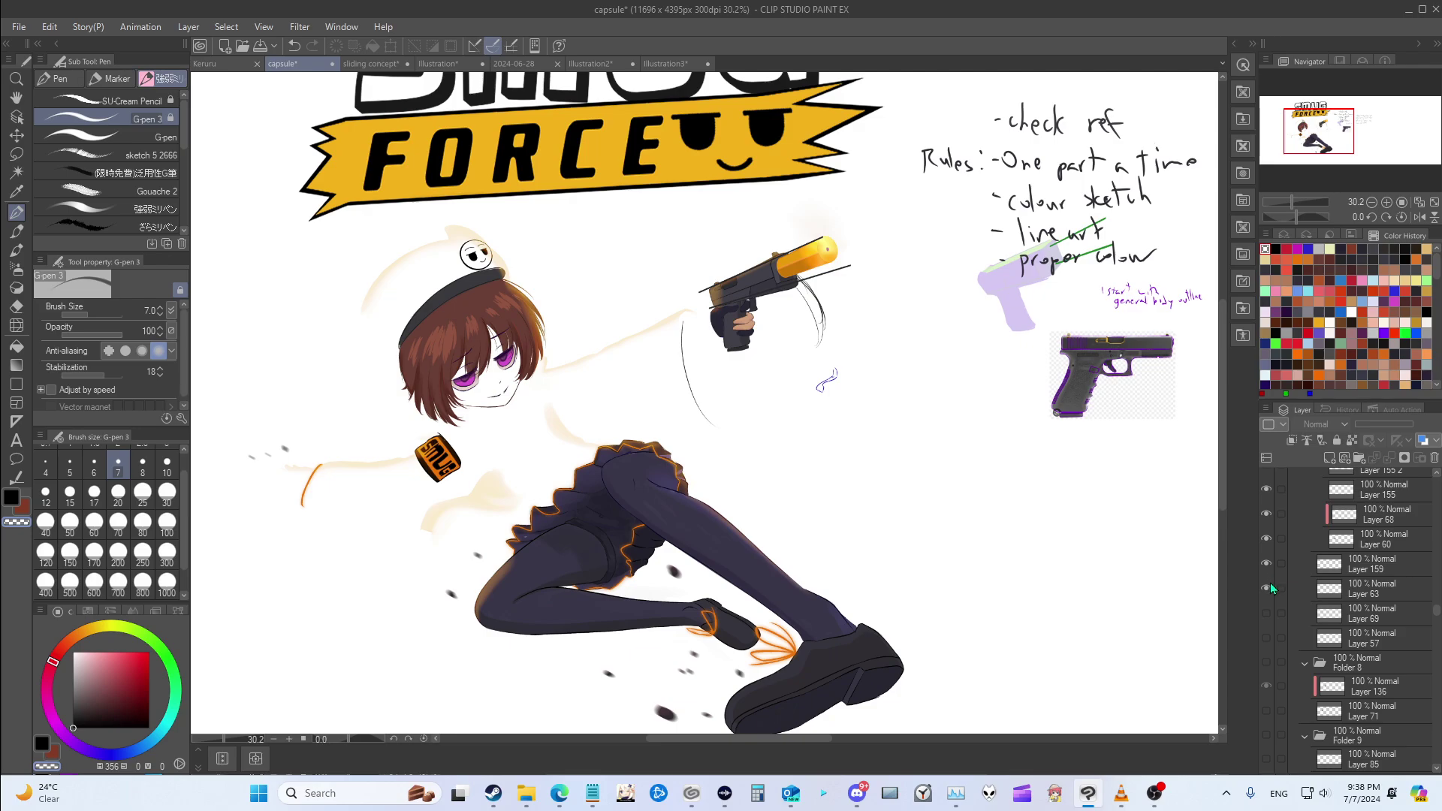
pyautogui.moveTo(1267, 588); pyautogui.dragTo(1267, 518)
pyautogui.scroll(3, 1269, 556)
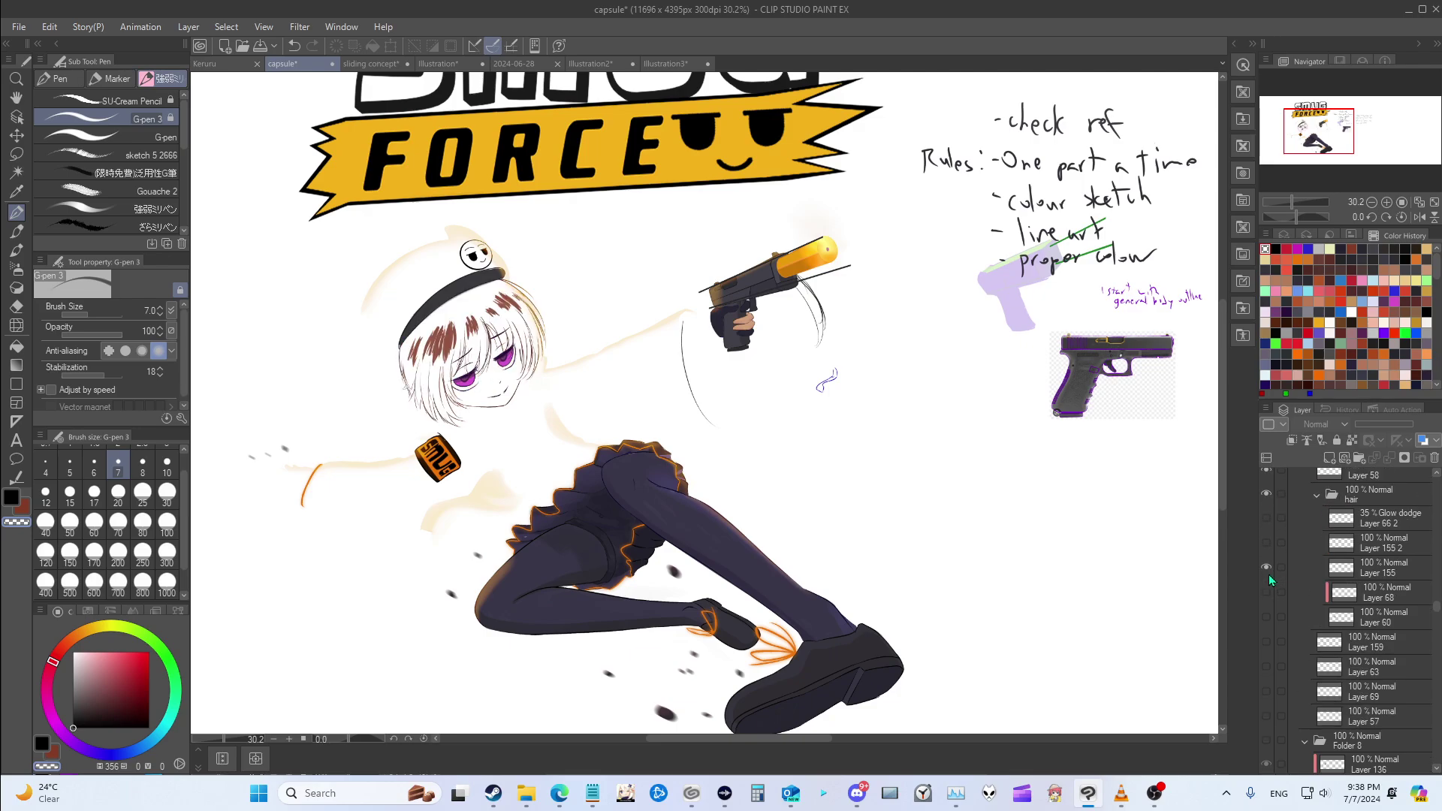
# Step: Hide Layer 155 in the hair folder and toggle Layer 155 2 to compare the hair highlight patches
pyautogui.click(1266, 567)
pyautogui.scroll(3, 1267, 592)
pyautogui.moveTo(1266, 577); pyautogui.dragTo(1265, 600)
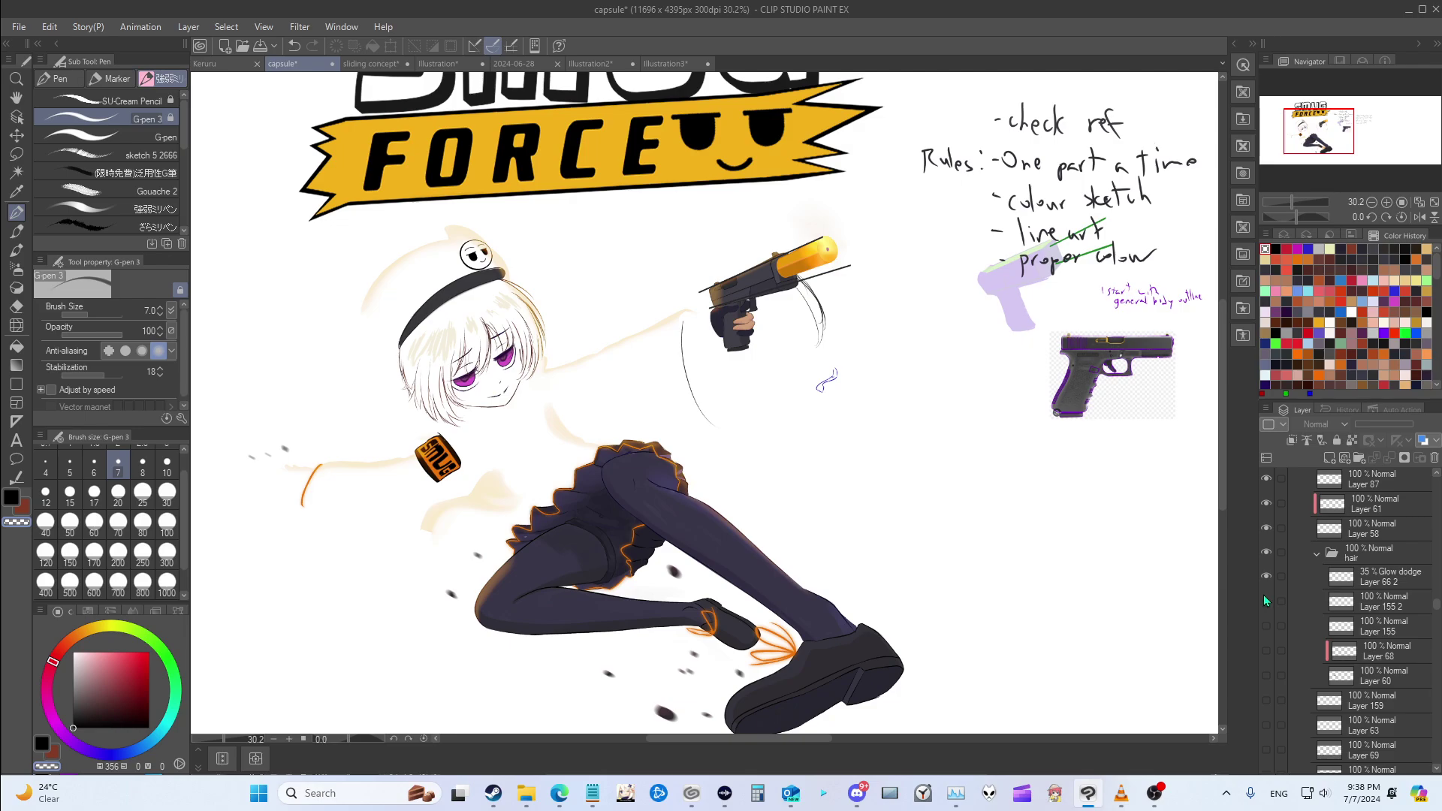
pyautogui.scroll(3, 1263, 595)
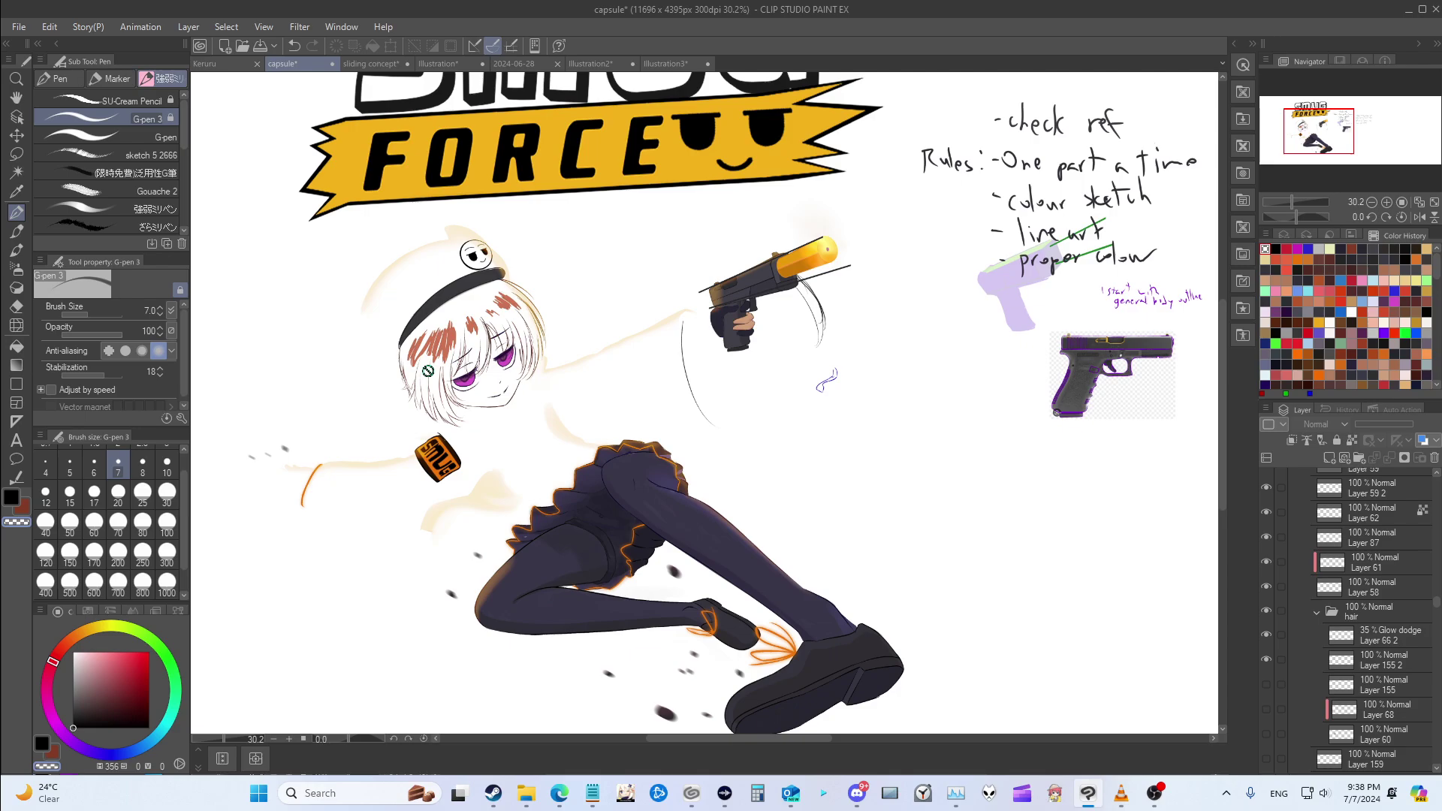
# Step: Examine the reddish hair highlight patches beneath the hat band up close and from further out
pyautogui.scroll(5, 434, 336)
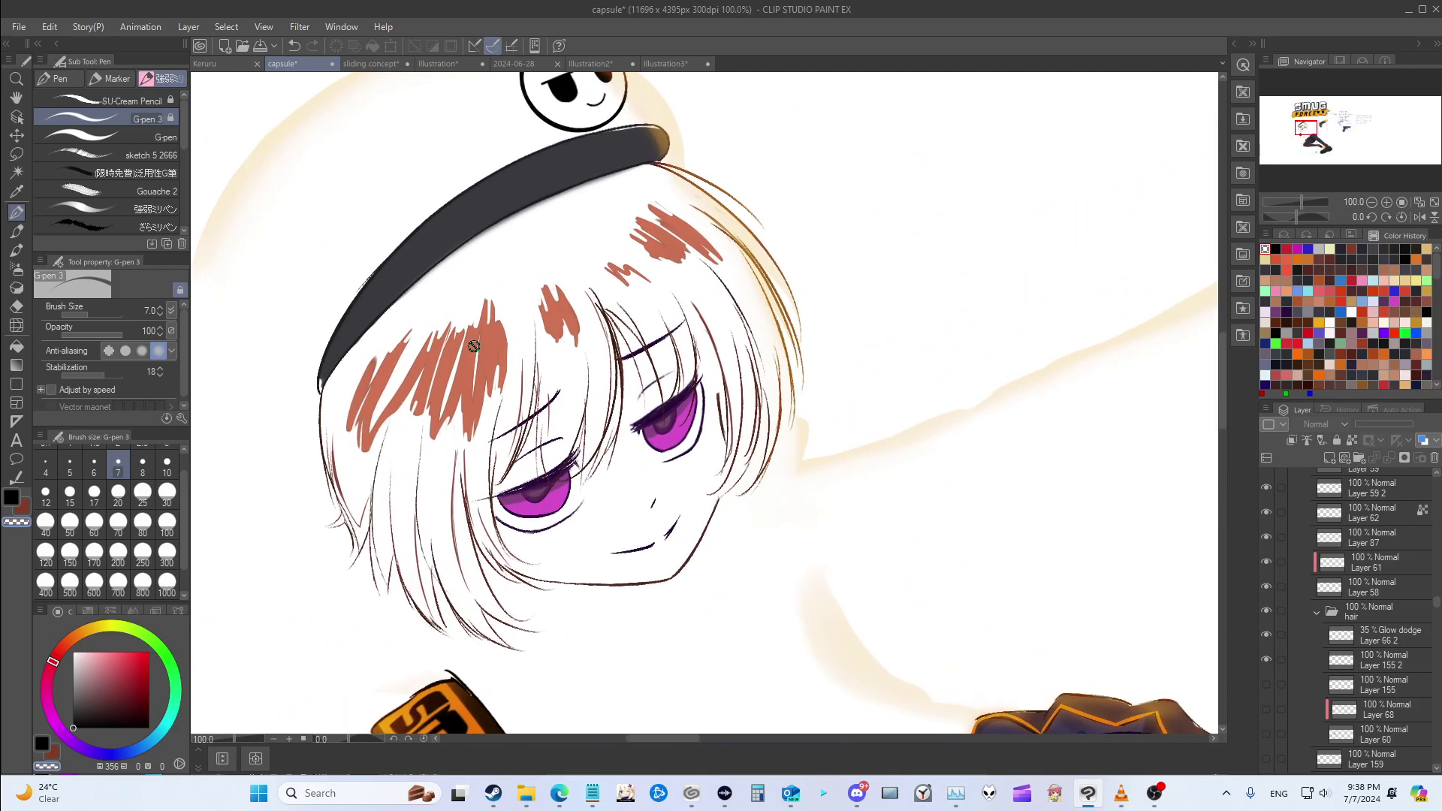
pyautogui.scroll(-2, 448, 363)
pyautogui.scroll(-1, 448, 363)
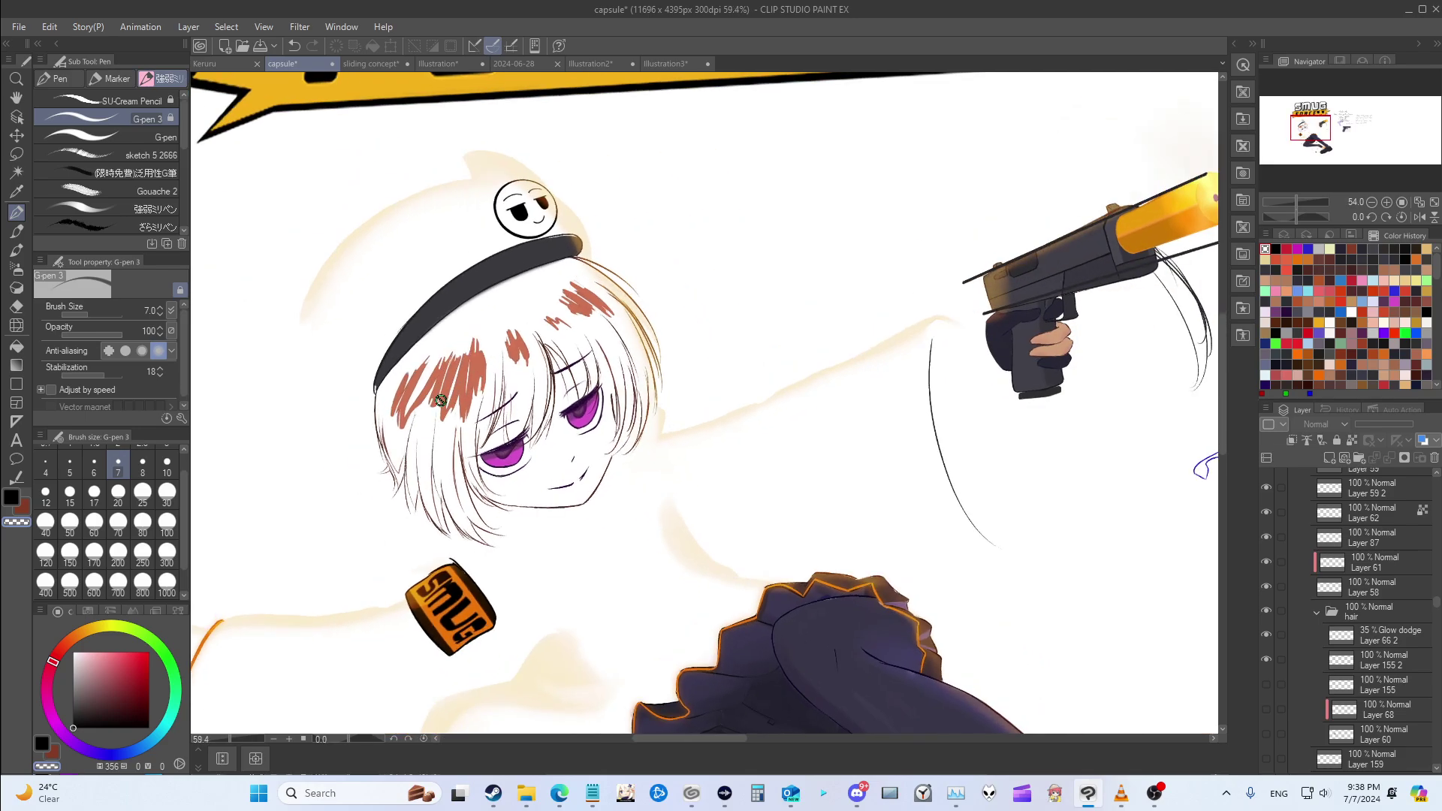
pyautogui.scroll(2, 451, 360)
pyautogui.scroll(-2, 466, 353)
pyautogui.scroll(1, 483, 345)
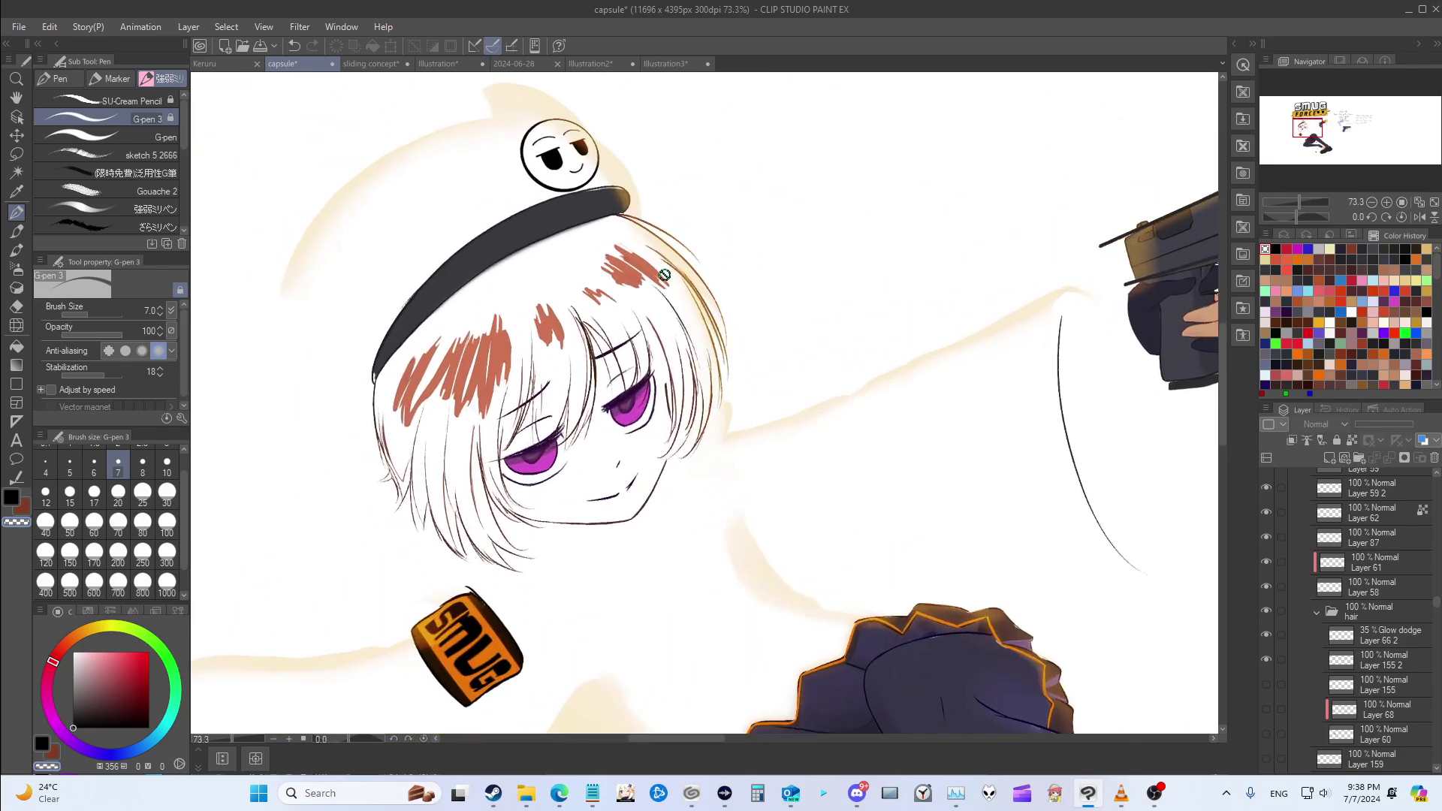
pyautogui.scroll(-2, 1021, 324)
pyautogui.scroll(1, 1021, 324)
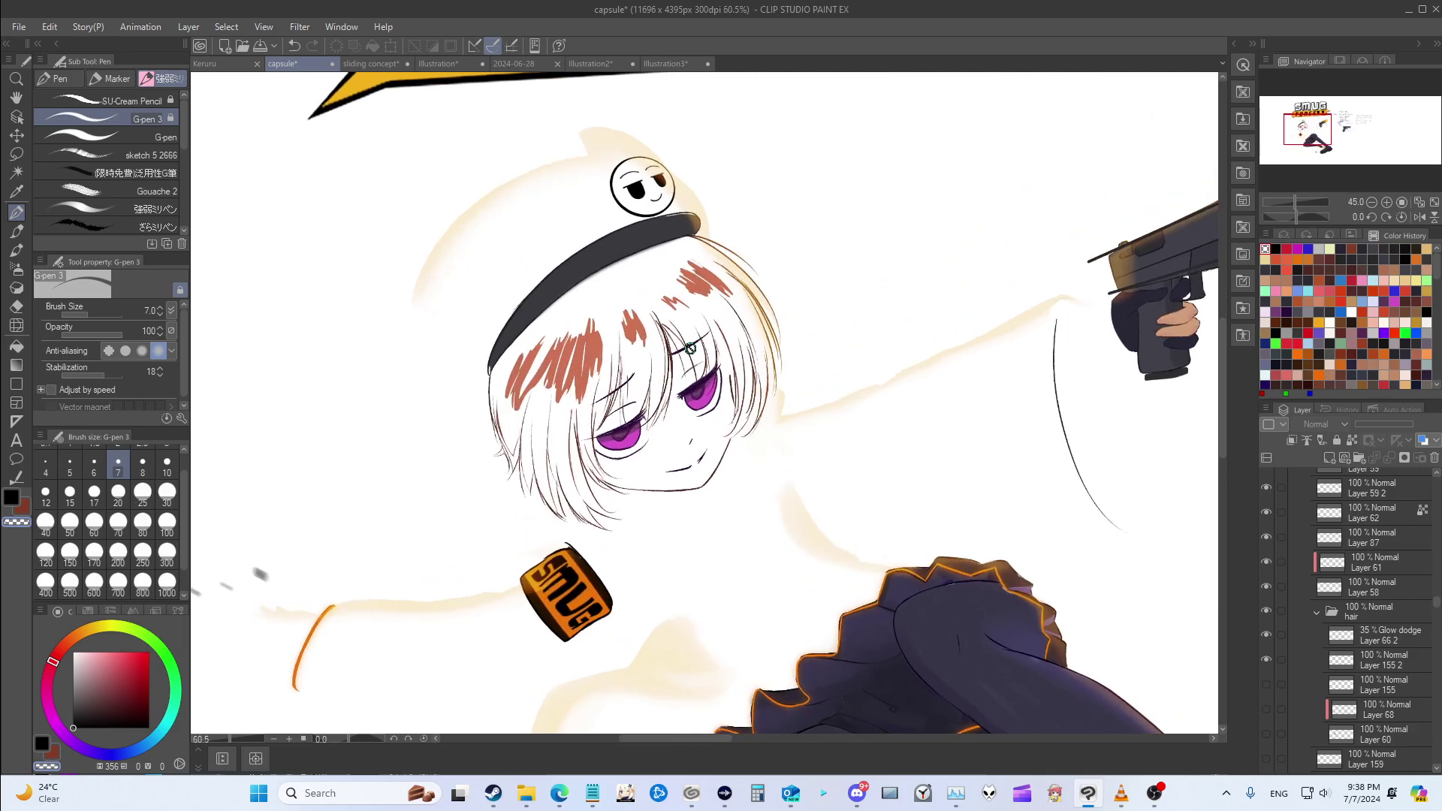
# Step: Hide the hair highlights on Layers 155 2 and 66 2, the hair folder, and the eye colour on Layer 58
pyautogui.click(1266, 659)
pyautogui.click(1278, 633)
pyautogui.click(1266, 634)
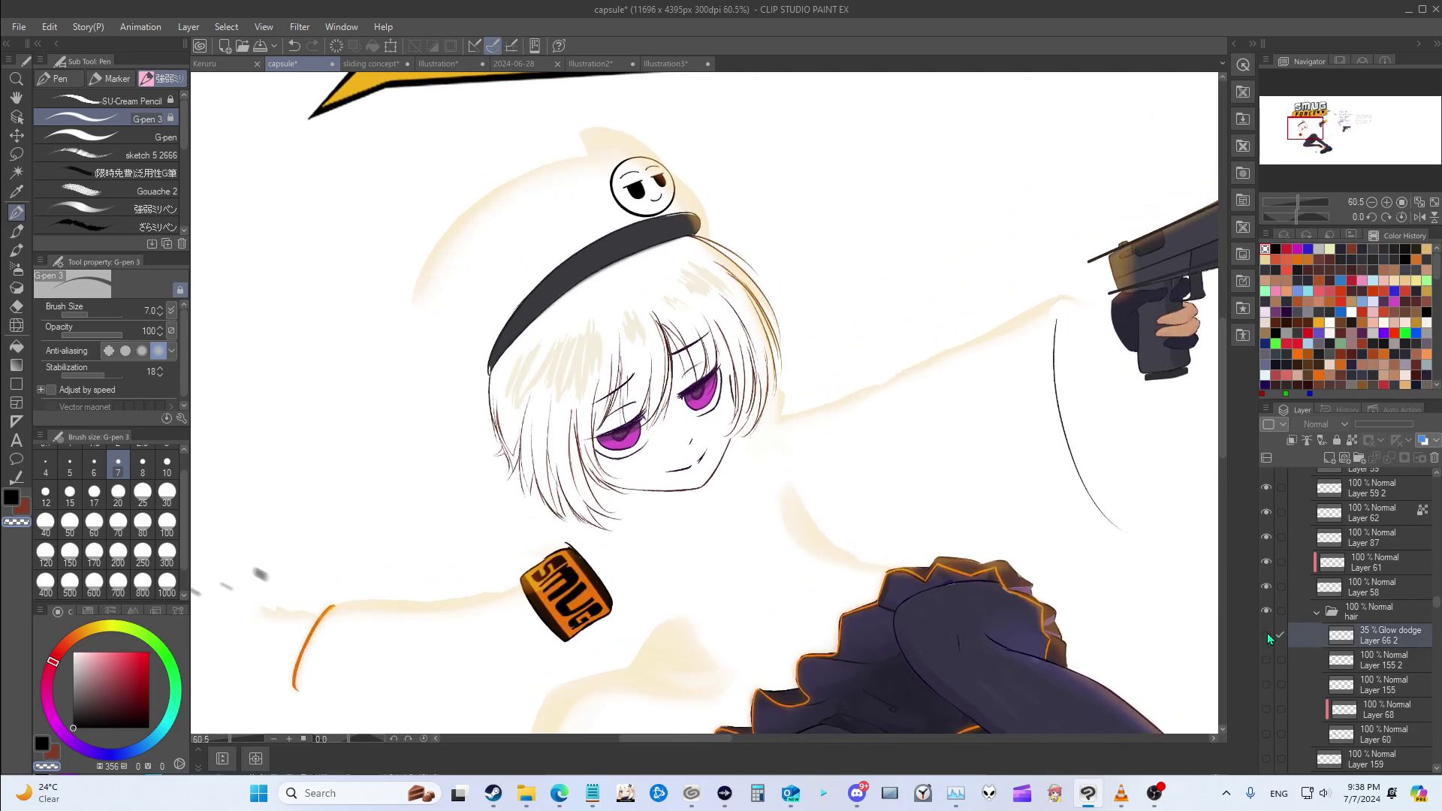
pyautogui.scroll(1, 1273, 643)
pyautogui.click(1267, 627)
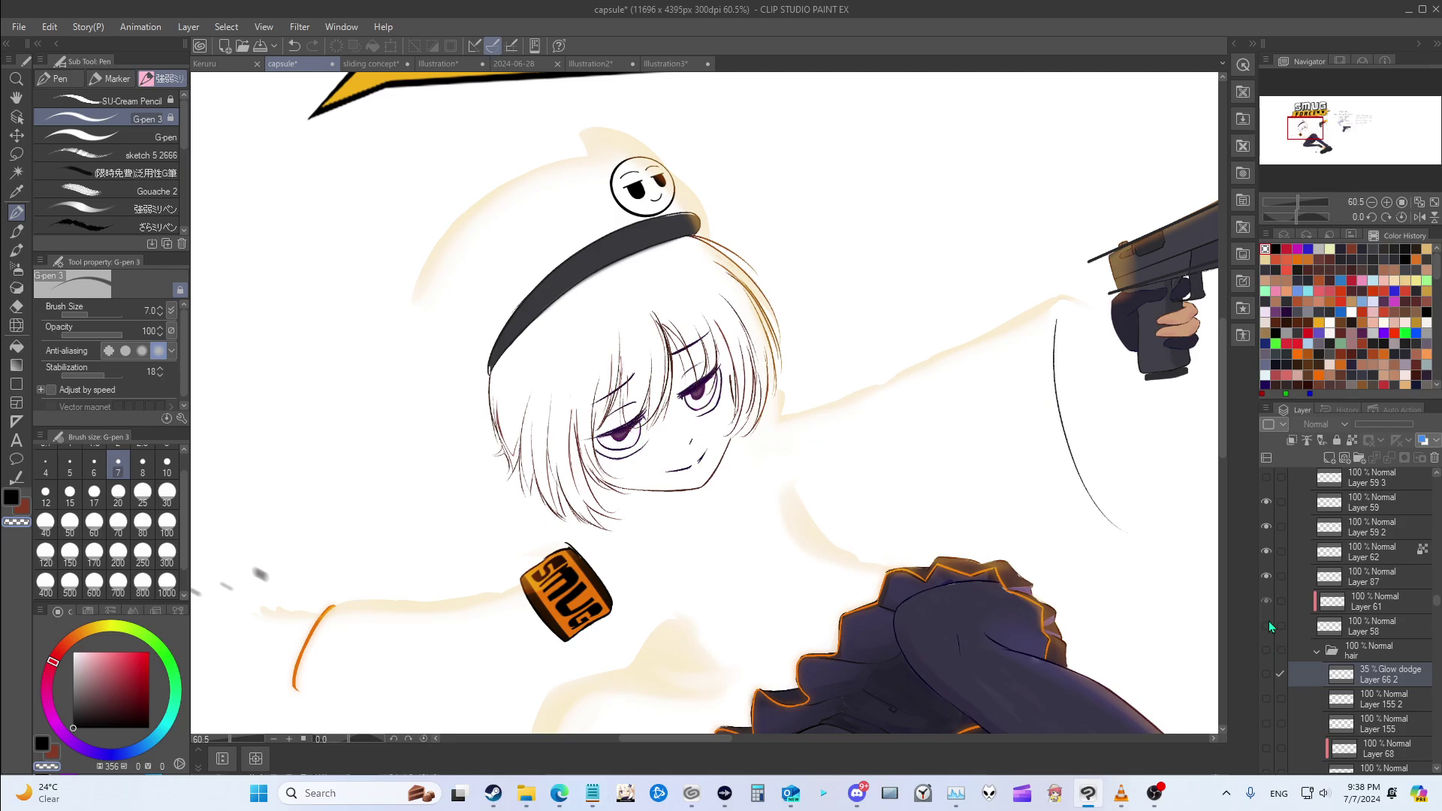
# Step: Hide Layers 61 and 87 to remove the face outline
pyautogui.click(1279, 675)
pyautogui.scroll(1, 1267, 632)
pyautogui.click(1266, 595)
pyautogui.scroll(1, 1266, 623)
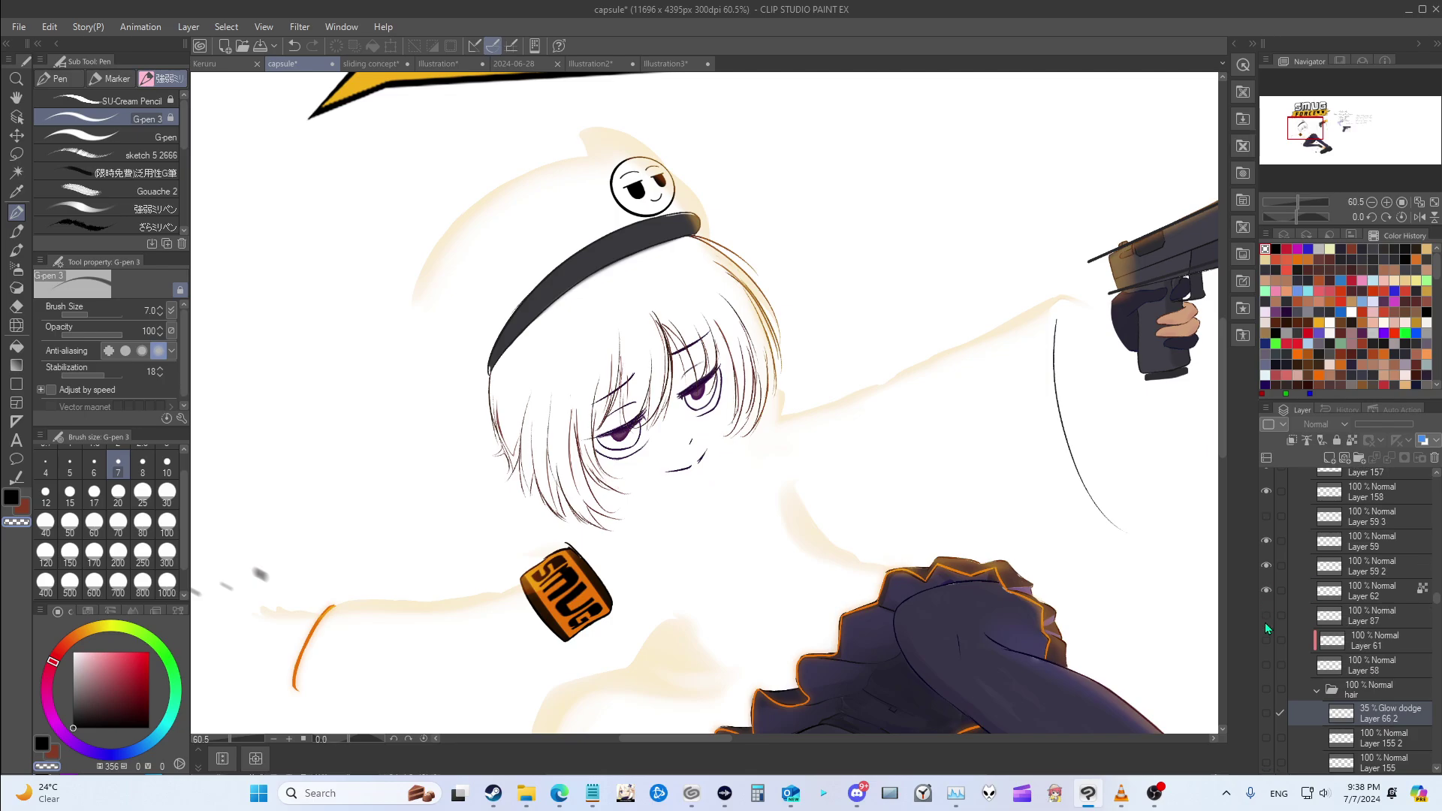
pyautogui.scroll(-2, 476, 433)
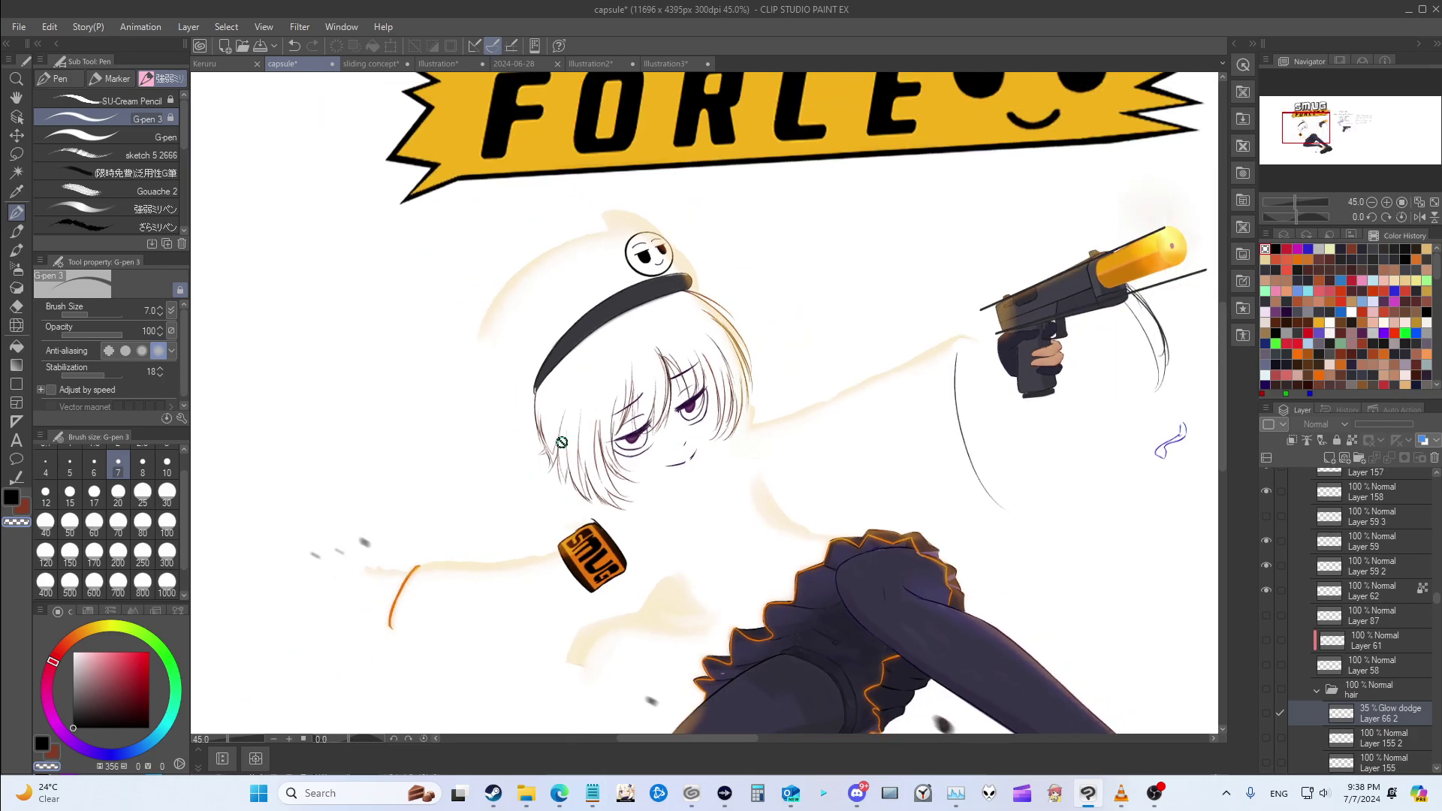
# Step: Hide the iris details on Layers 62 and 59 2, and show Layer 59 3
pyautogui.scroll(4, 476, 432)
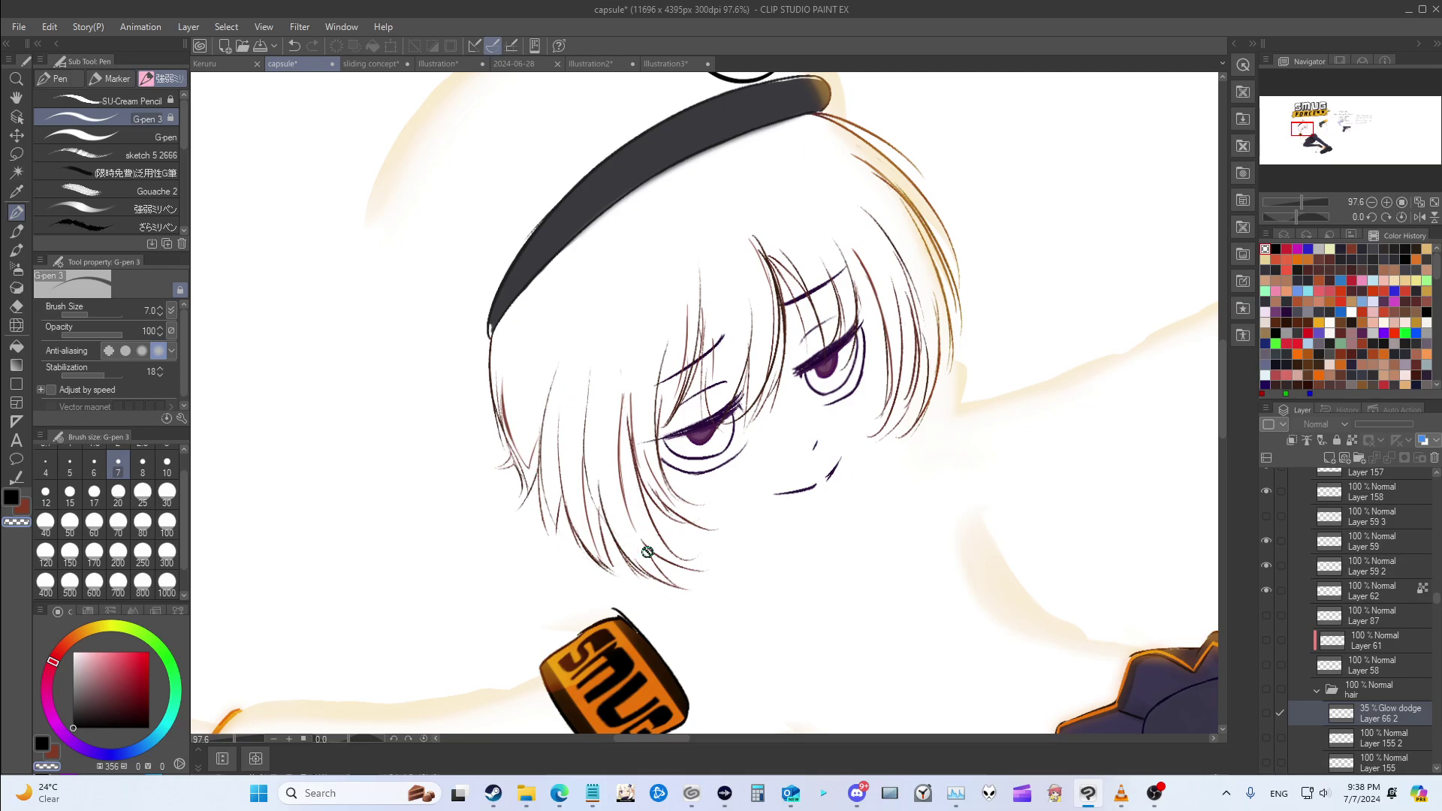
pyautogui.scroll(-3, 661, 330)
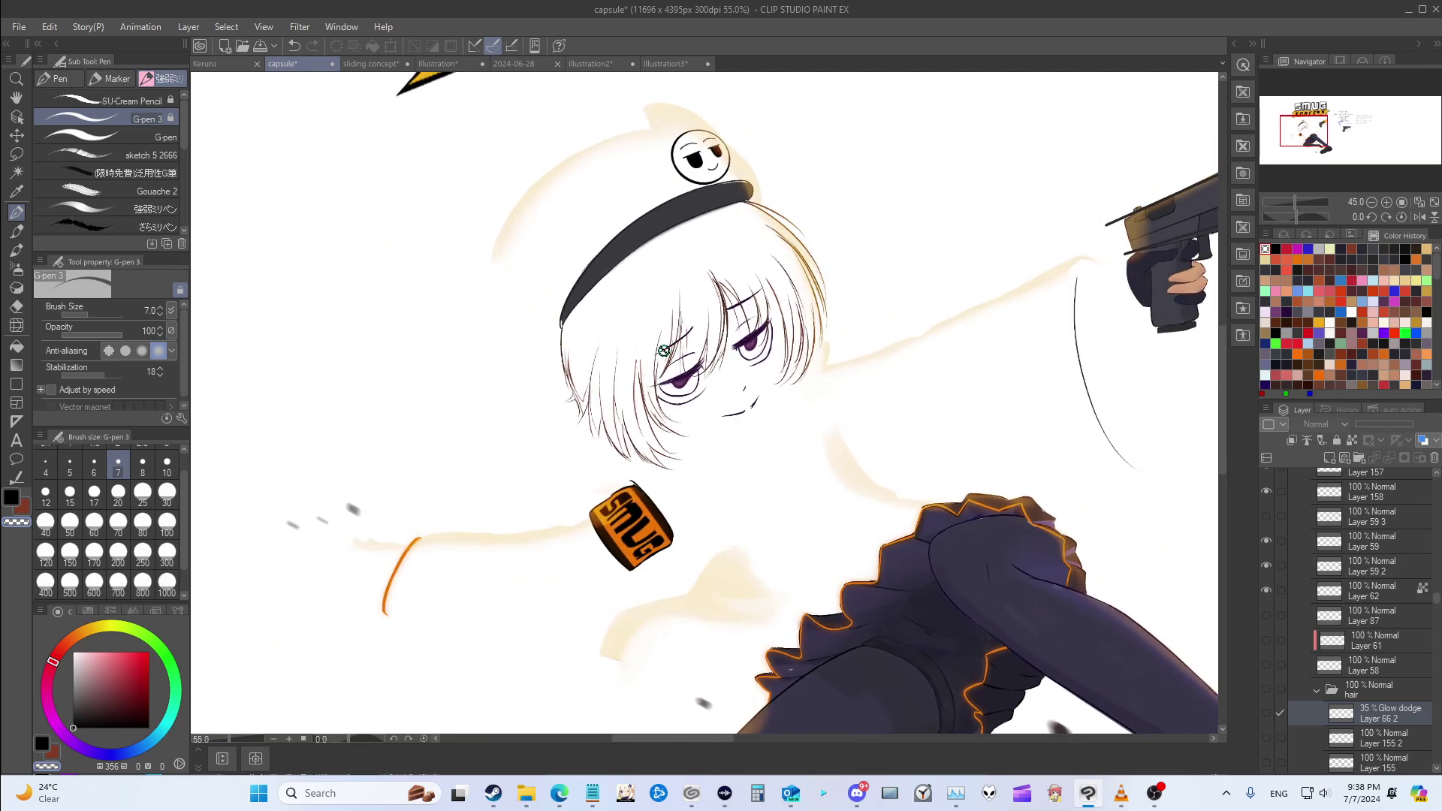
pyautogui.scroll(3, 1273, 653)
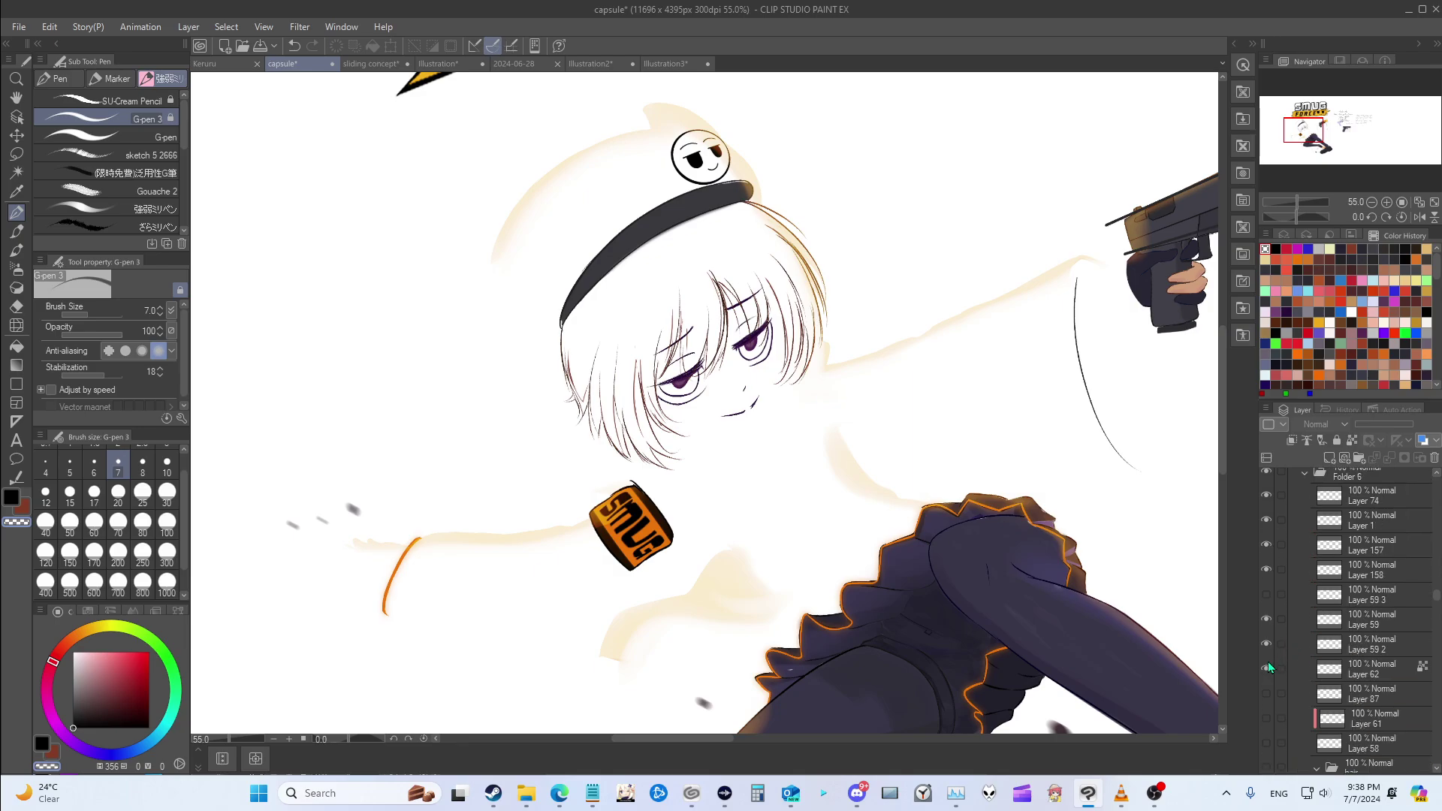
pyautogui.click(1267, 664)
pyautogui.click(1266, 644)
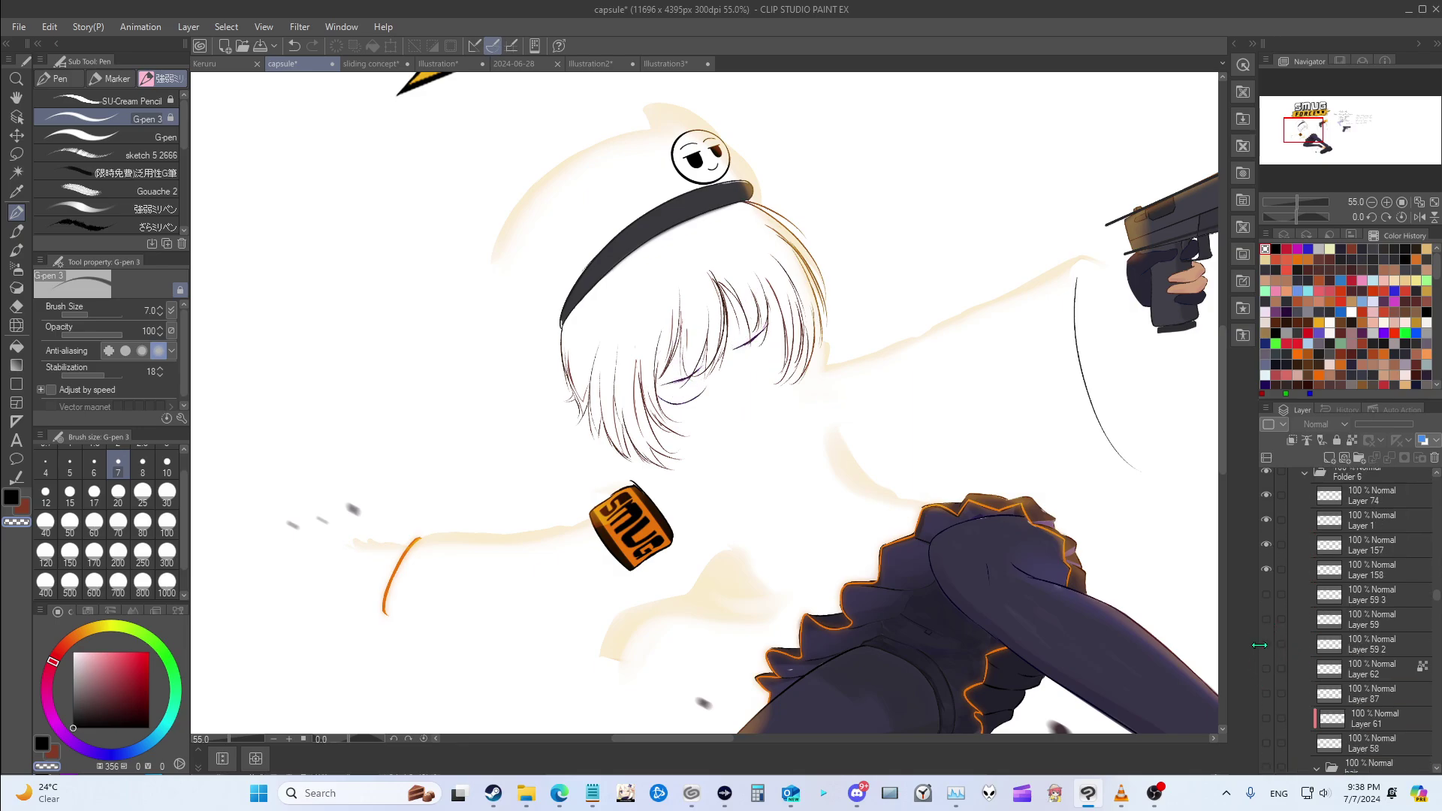
pyautogui.click(1266, 628)
pyautogui.click(1266, 604)
# Step: Hide the hair line art on Layers 157, 1 and 74
pyautogui.scroll(3, 1273, 690)
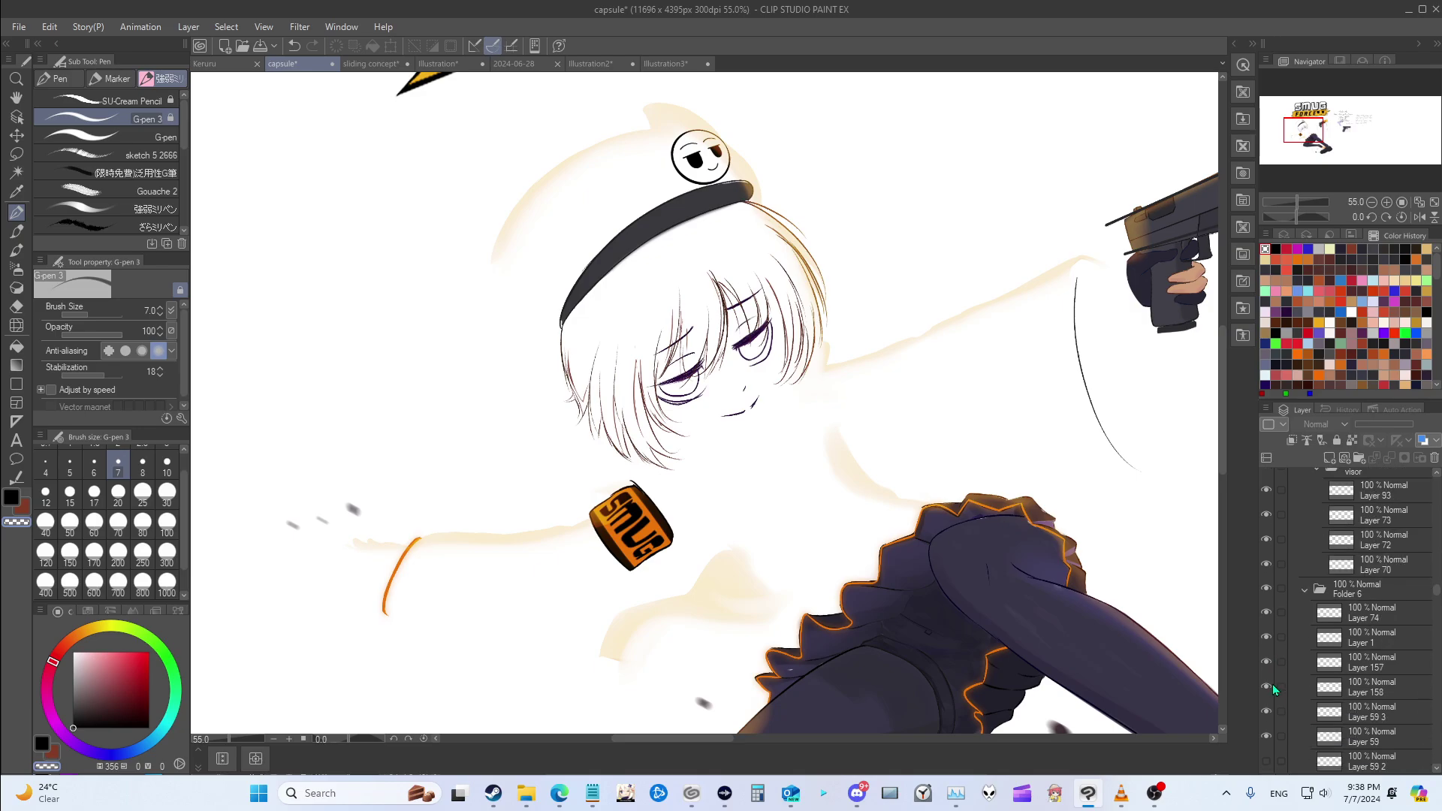
pyautogui.click(1266, 662)
pyautogui.click(1266, 636)
pyautogui.click(1266, 611)
# Step: Hide Folder 6 with the face lines and Layers 70, 72, 73 and 93 of the hat's visor
pyautogui.scroll(3, 1266, 612)
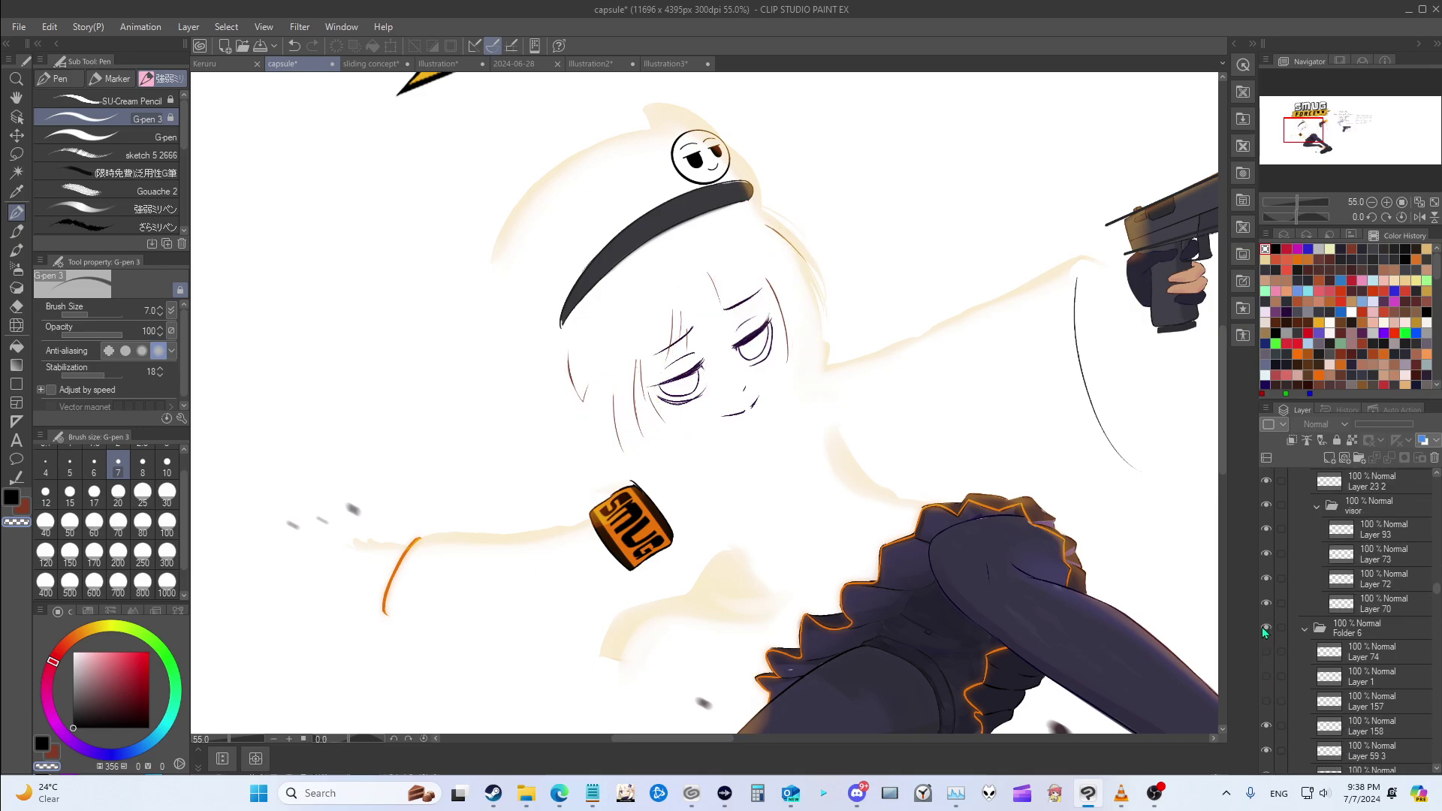
pyautogui.click(1265, 647)
pyautogui.click(1266, 623)
pyautogui.scroll(1, 1267, 627)
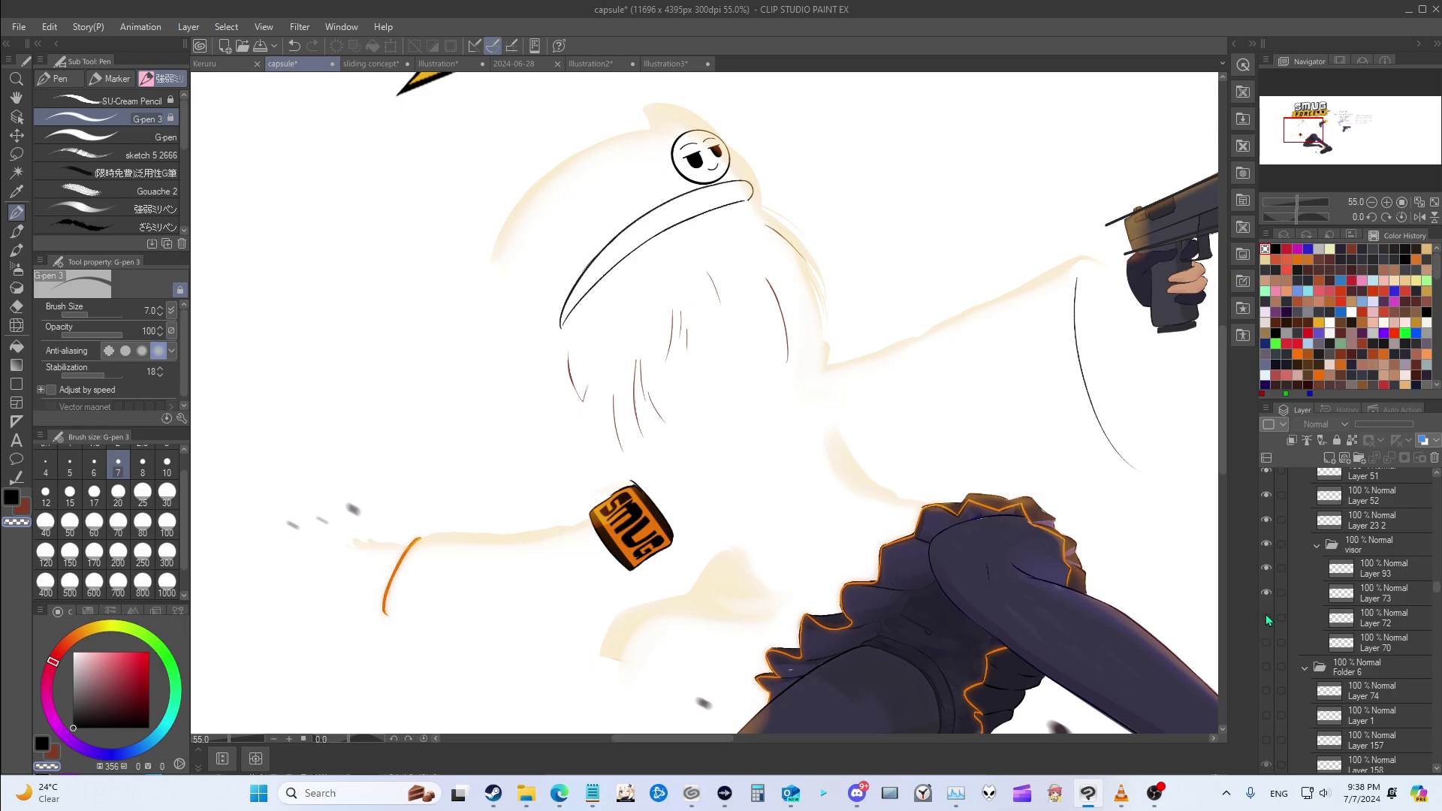
pyautogui.click(1266, 593)
pyautogui.scroll(1, 1266, 608)
pyautogui.click(1264, 606)
pyautogui.scroll(1, 1264, 606)
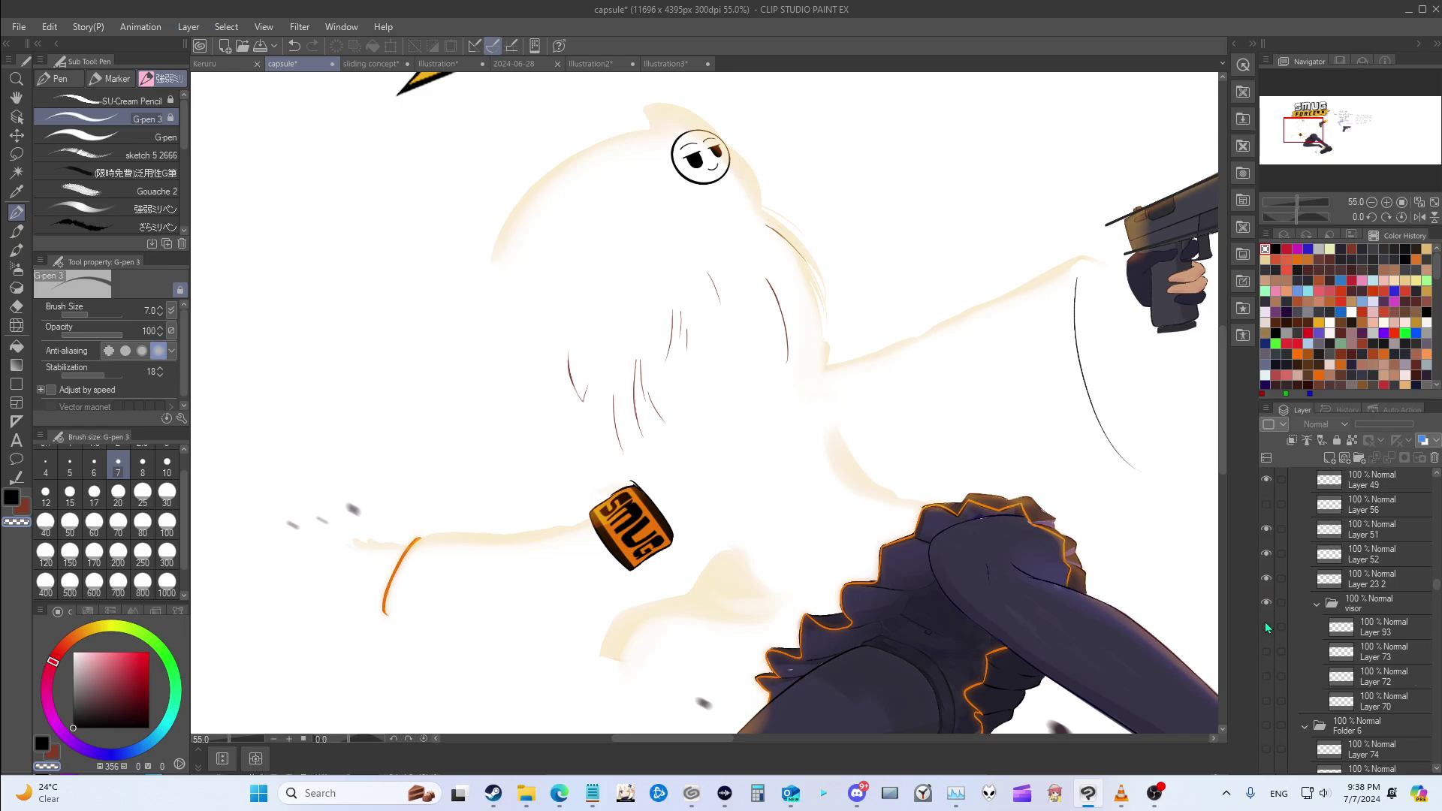
# Step: Hide the visor folder and Layers 23 2, 52 and 51 to remove the smiley badge from the hat
pyautogui.click(1266, 602)
pyautogui.scroll(1, 1266, 602)
pyautogui.click(1266, 597)
pyautogui.scroll(1, 1266, 598)
pyautogui.click(1267, 594)
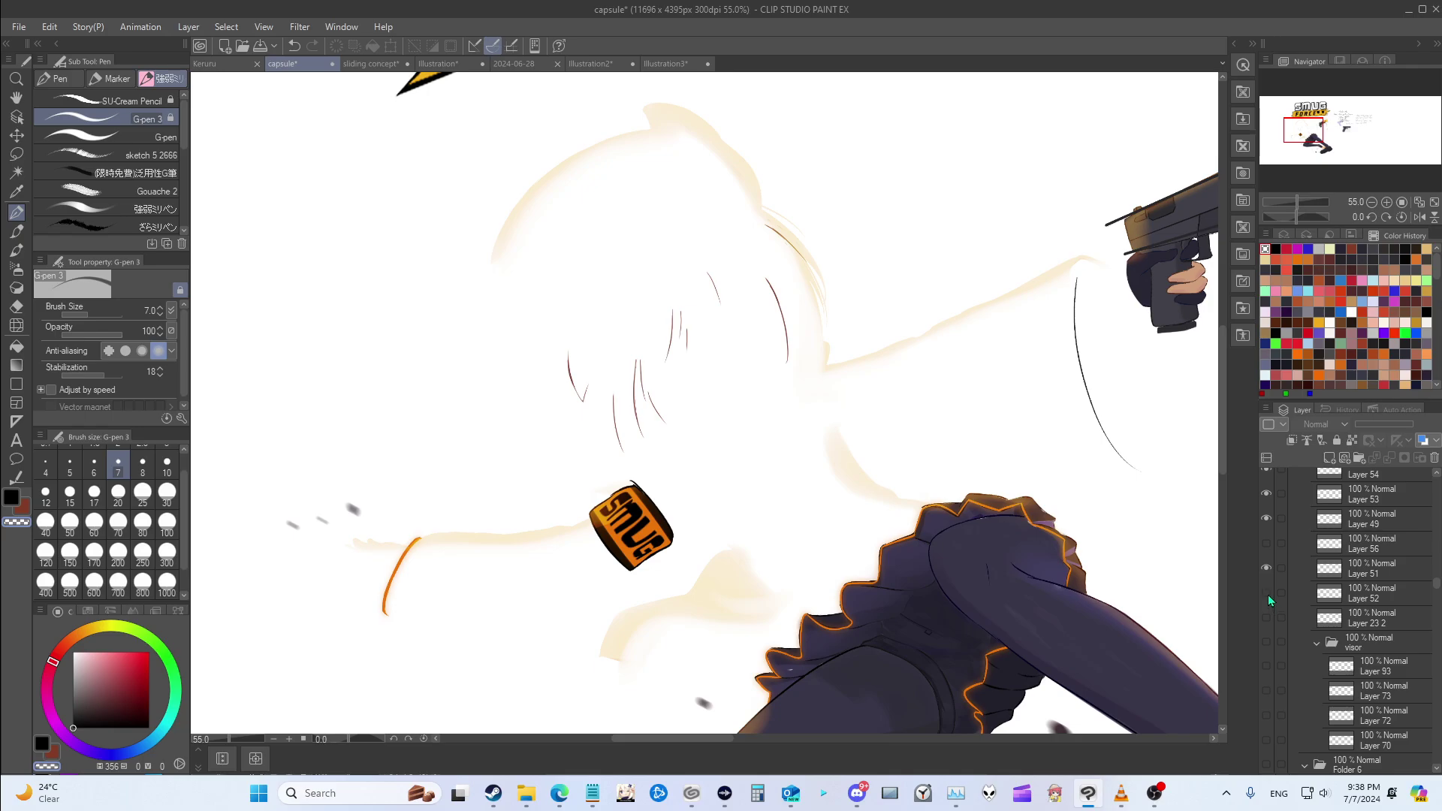
pyautogui.scroll(1, 1268, 595)
pyautogui.click(1266, 608)
pyautogui.scroll(1, 1264, 612)
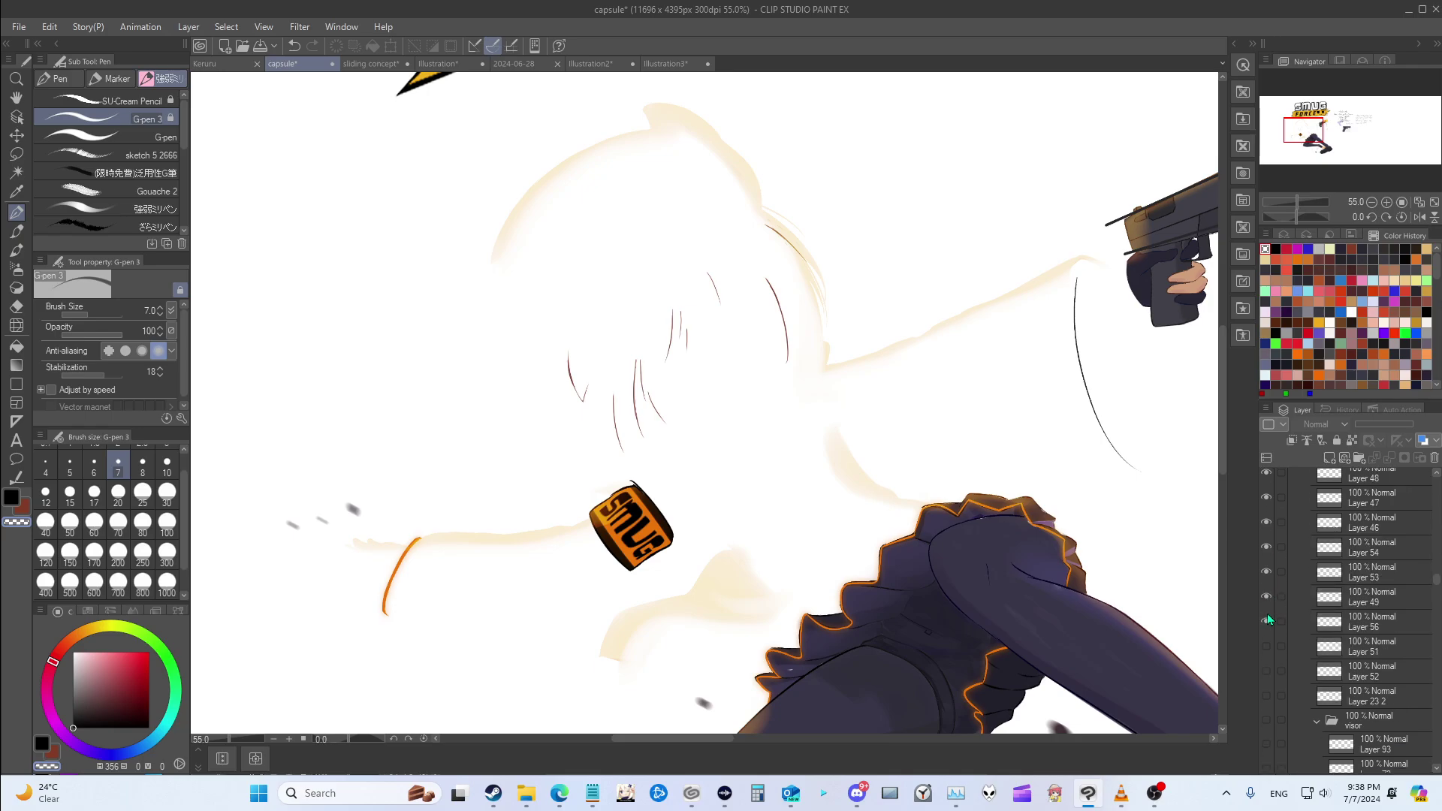
# Step: Hide Layers 56, 49, 53, 54, 46 and 47 to remove the pistol's grip and slide colours
pyautogui.click(1268, 620)
pyautogui.scroll(1, 1268, 621)
pyautogui.click(1268, 623)
pyautogui.scroll(1, 1266, 638)
pyautogui.click(1266, 633)
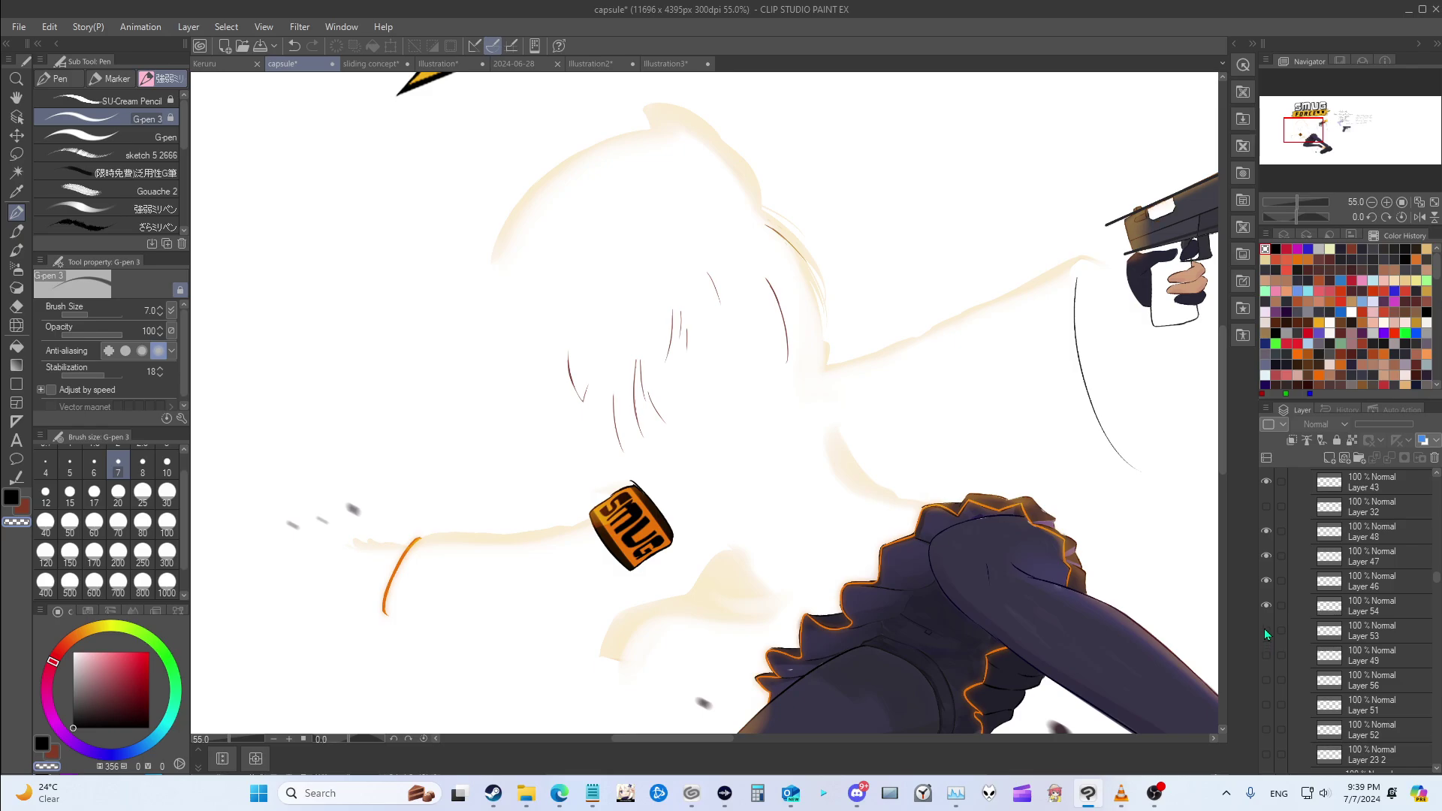
pyautogui.click(1266, 607)
pyautogui.scroll(1, 1268, 612)
pyautogui.click(1267, 620)
pyautogui.click(1267, 596)
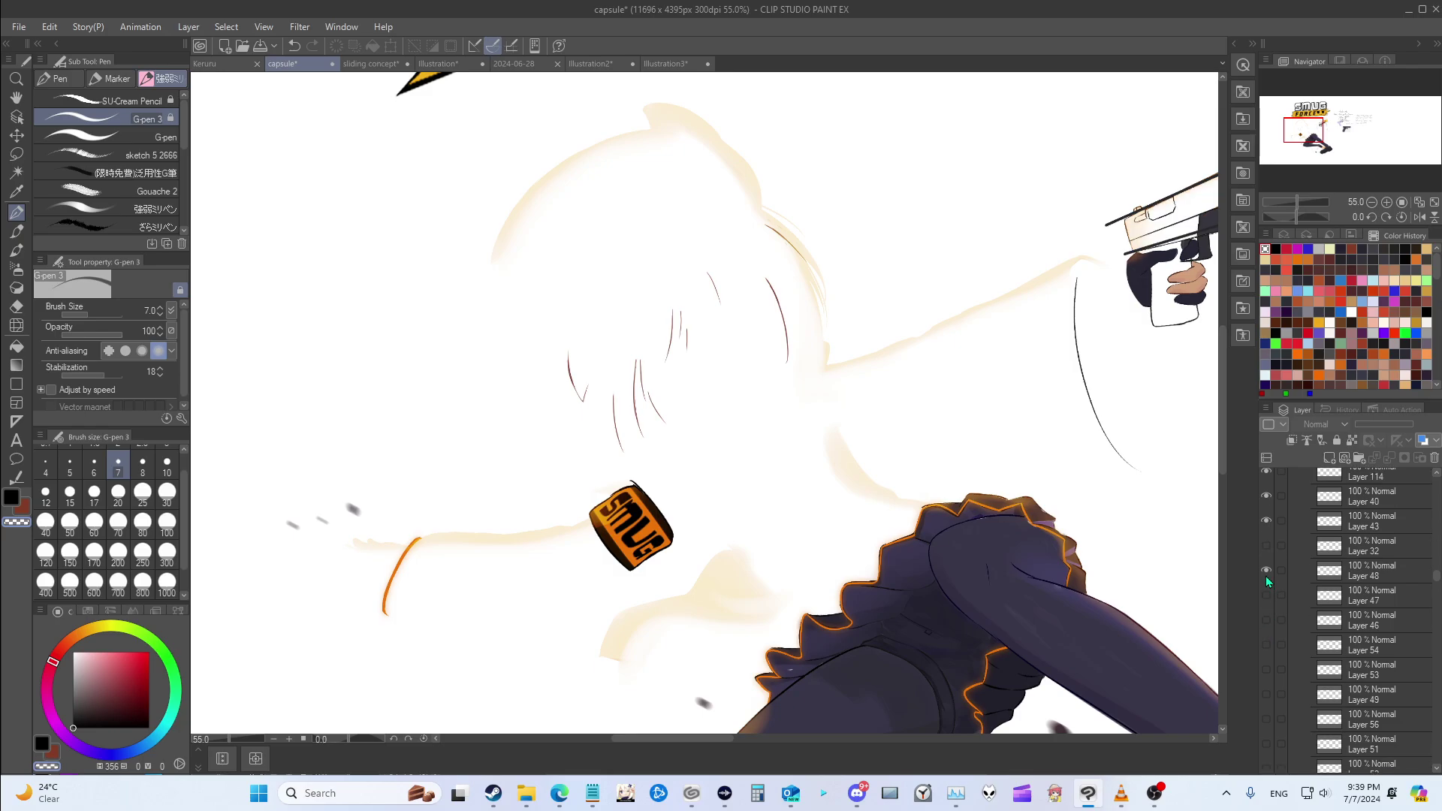
# Step: Hide Layers 48, 43, 40 and 114 to strip the hand on the pistol, and show Layer 32
pyautogui.hscroll(8, 950, 589)
pyautogui.scroll(2, 1120, 534)
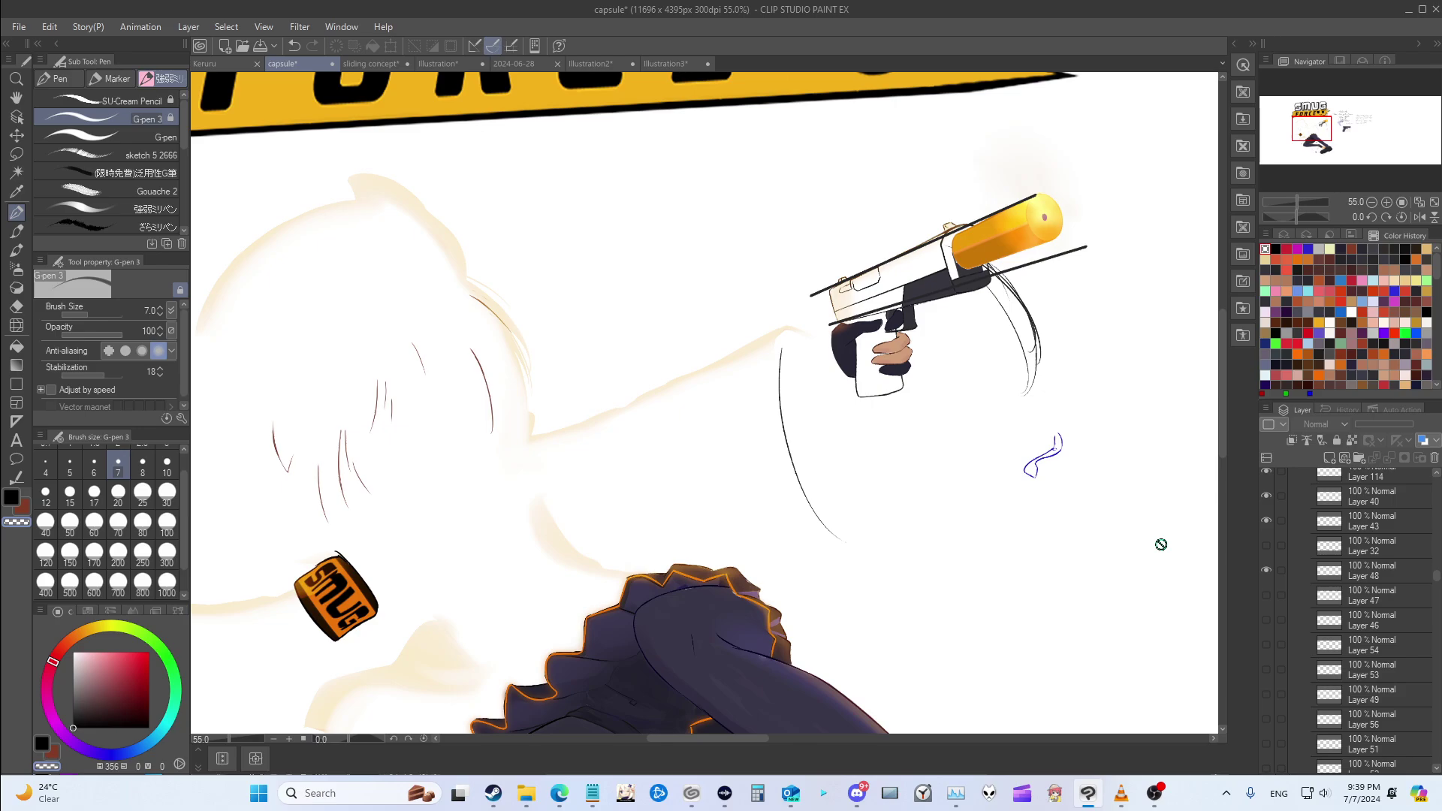
pyautogui.click(1266, 570)
pyautogui.click(1264, 547)
pyautogui.scroll(1, 1264, 547)
pyautogui.click(1268, 559)
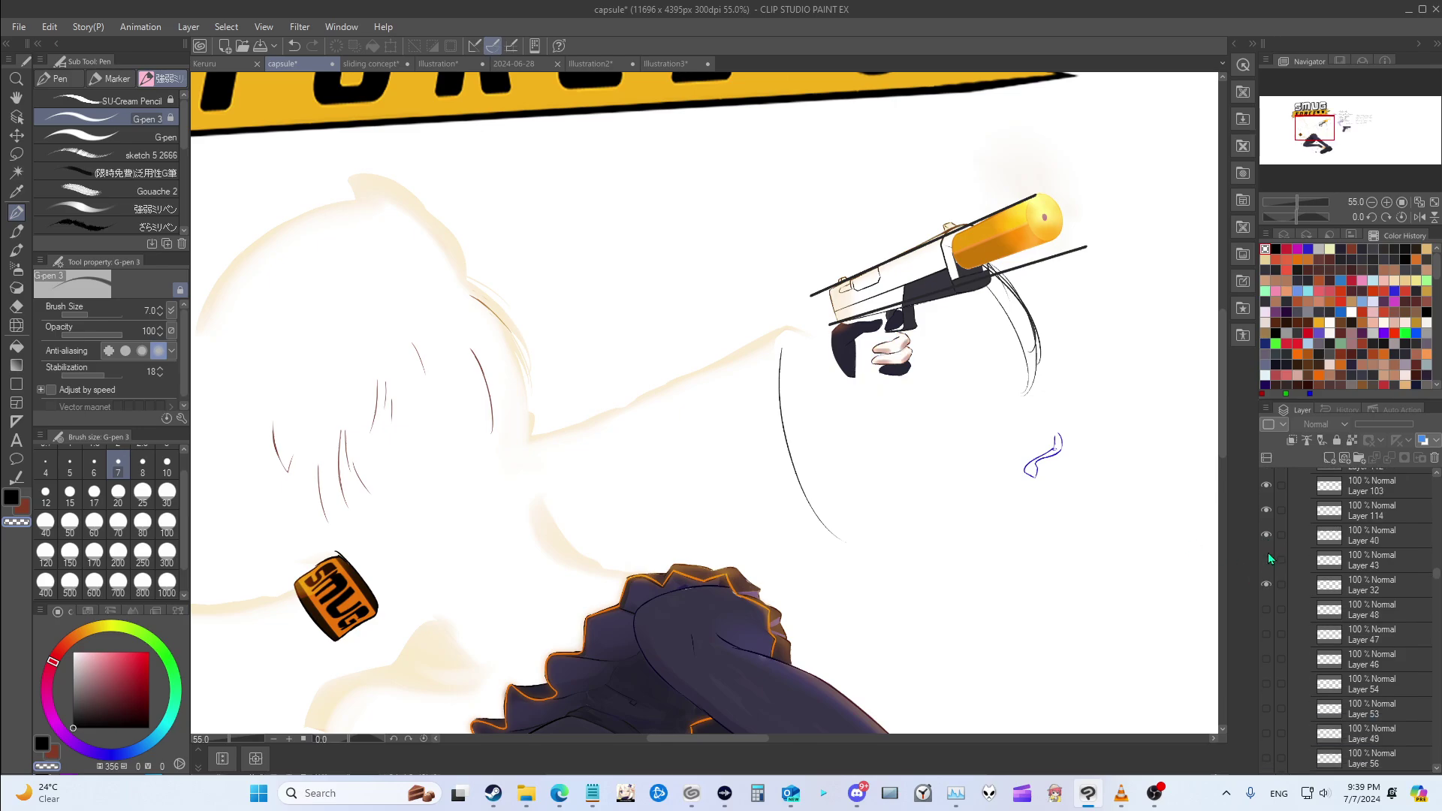
pyautogui.click(1266, 535)
pyautogui.click(1266, 510)
pyautogui.scroll(1, 1268, 537)
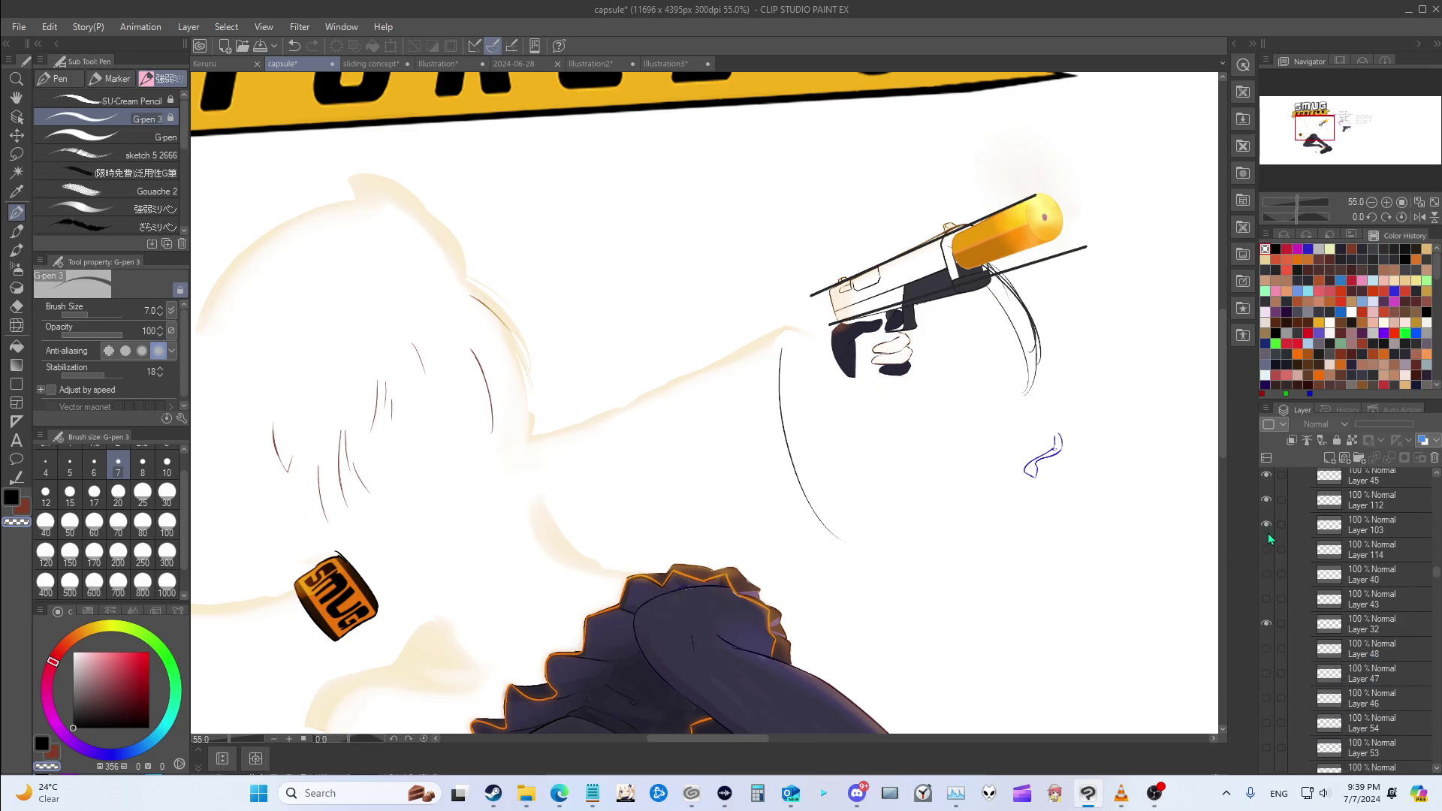
# Step: Hide Layers 103, 112 and 45 to remove the remaining hand and grip shapes
pyautogui.click(1268, 538)
pyautogui.scroll(1, 1268, 538)
pyautogui.click(1268, 539)
pyautogui.scroll(1, 1267, 538)
pyautogui.click(1266, 539)
pyautogui.scroll(1, 1266, 539)
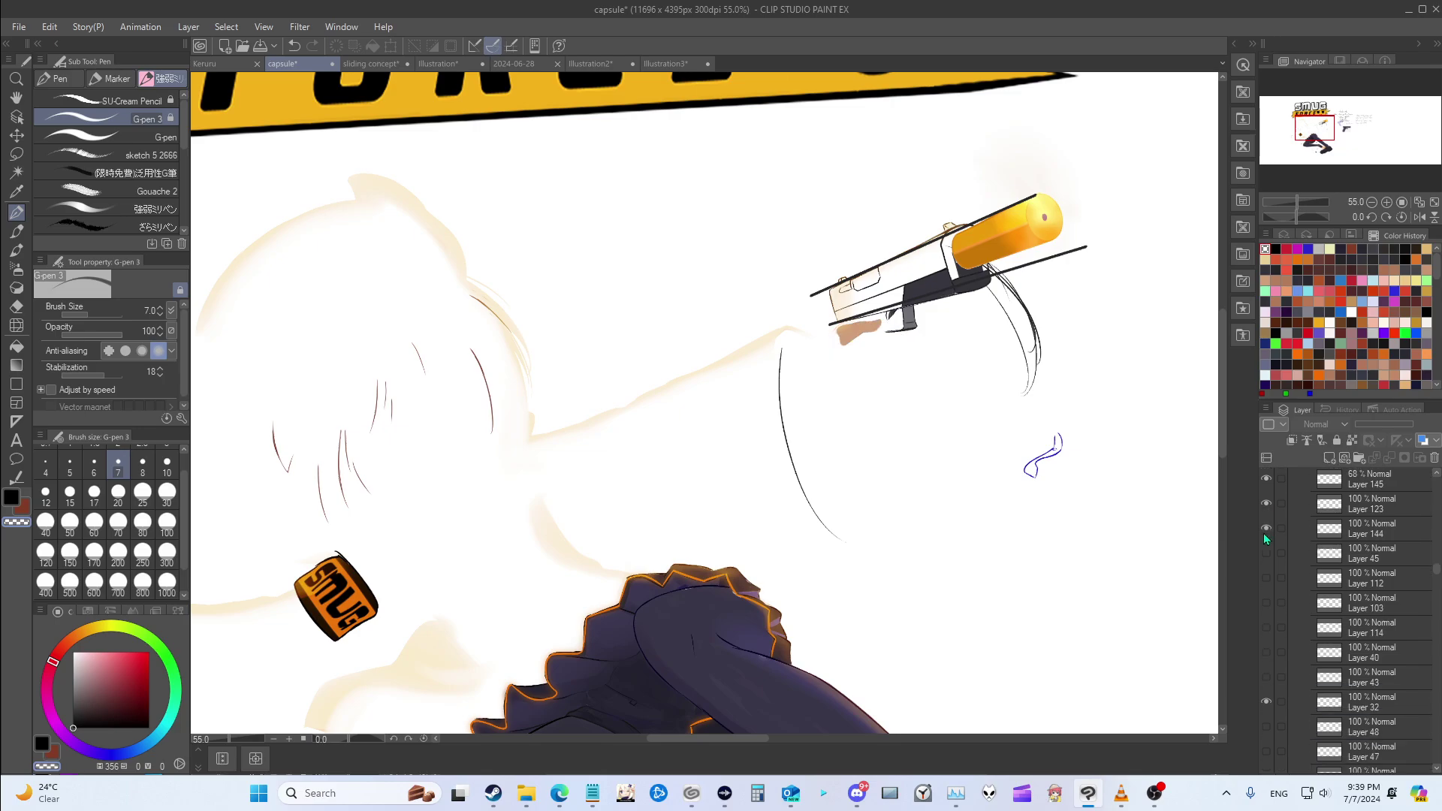
# Step: Hide Layers 144, 123 and 145 to remove the dark fill under the pistol's slide
pyautogui.click(1266, 535)
pyautogui.scroll(1, 1266, 537)
pyautogui.click(1266, 529)
pyautogui.scroll(1, 1266, 533)
pyautogui.click(1267, 535)
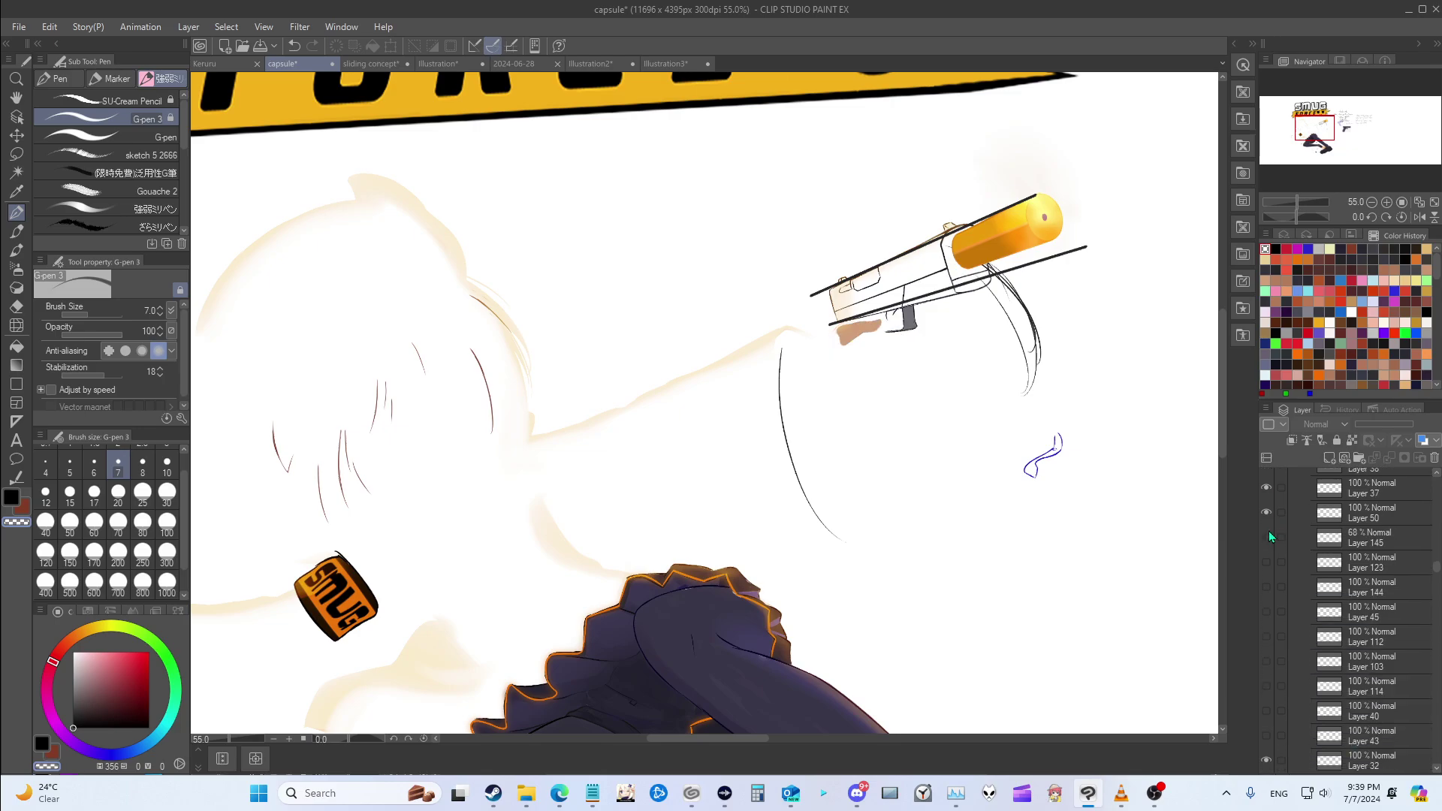
# Step: Hide Layers 50, 37, 38 and 36 to remove the trigger guard and the pistol's outline
pyautogui.scroll(1, 1267, 536)
pyautogui.click(1267, 538)
pyautogui.scroll(1, 1268, 541)
pyautogui.click(1266, 536)
pyautogui.scroll(1, 1266, 538)
pyautogui.click(1267, 533)
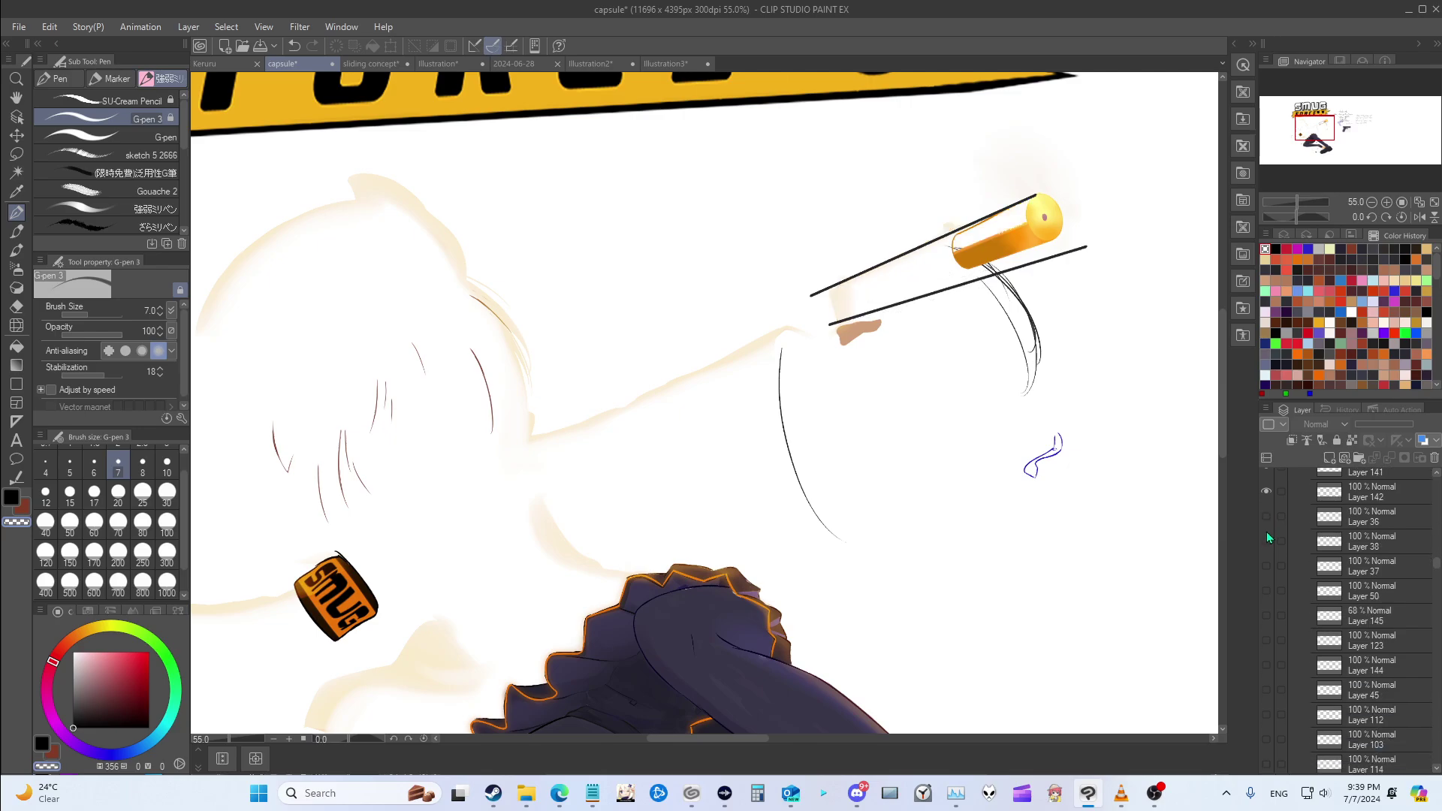
pyautogui.click(1268, 518)
# Step: Hide the yellow barrel parts on Layers 142, 141, 143 and 143 2
pyautogui.scroll(1, 1269, 526)
pyautogui.click(1267, 512)
pyautogui.scroll(1, 1267, 518)
pyautogui.click(1268, 535)
pyautogui.scroll(2, 1267, 535)
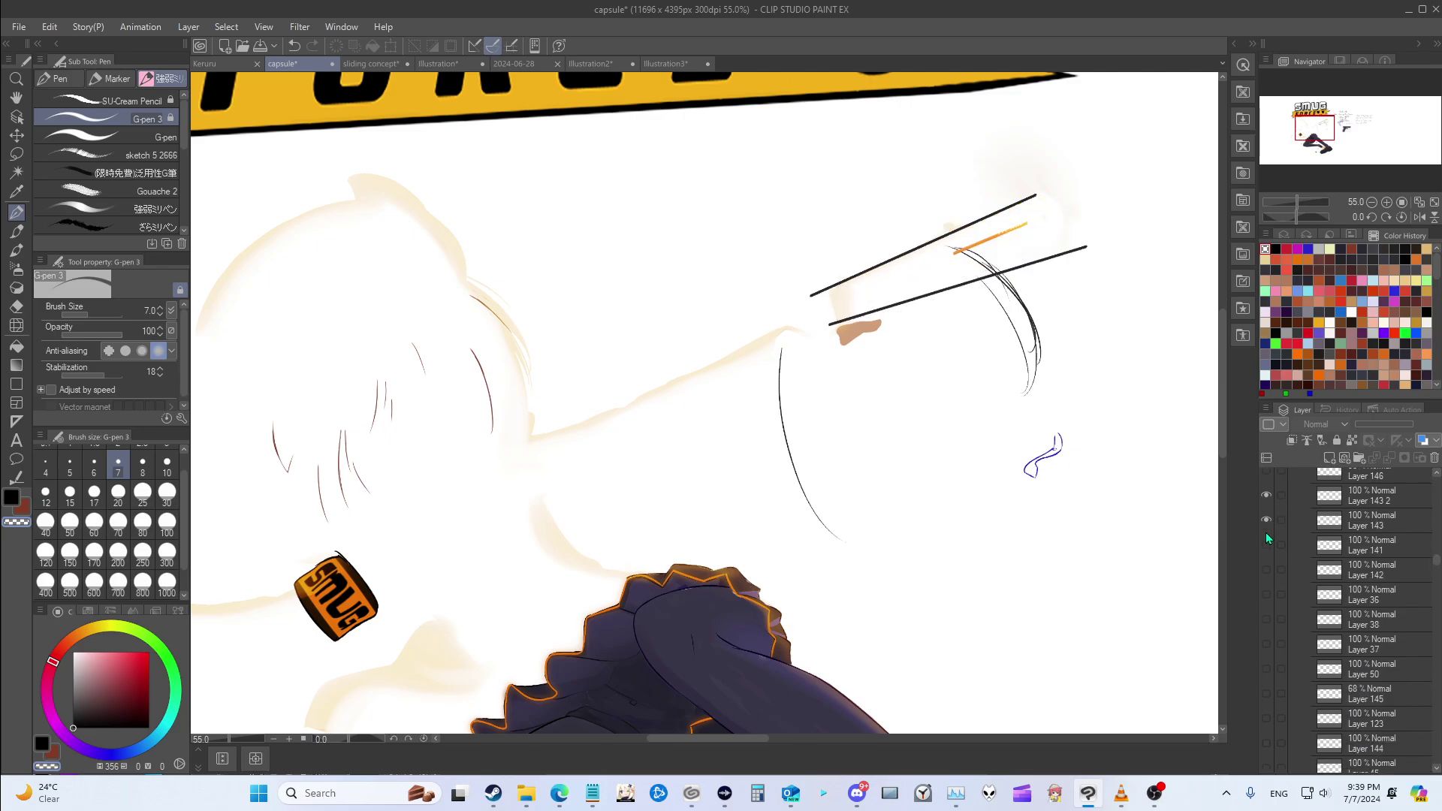
pyautogui.click(1268, 540)
pyautogui.scroll(1, 1267, 534)
pyautogui.click(1267, 524)
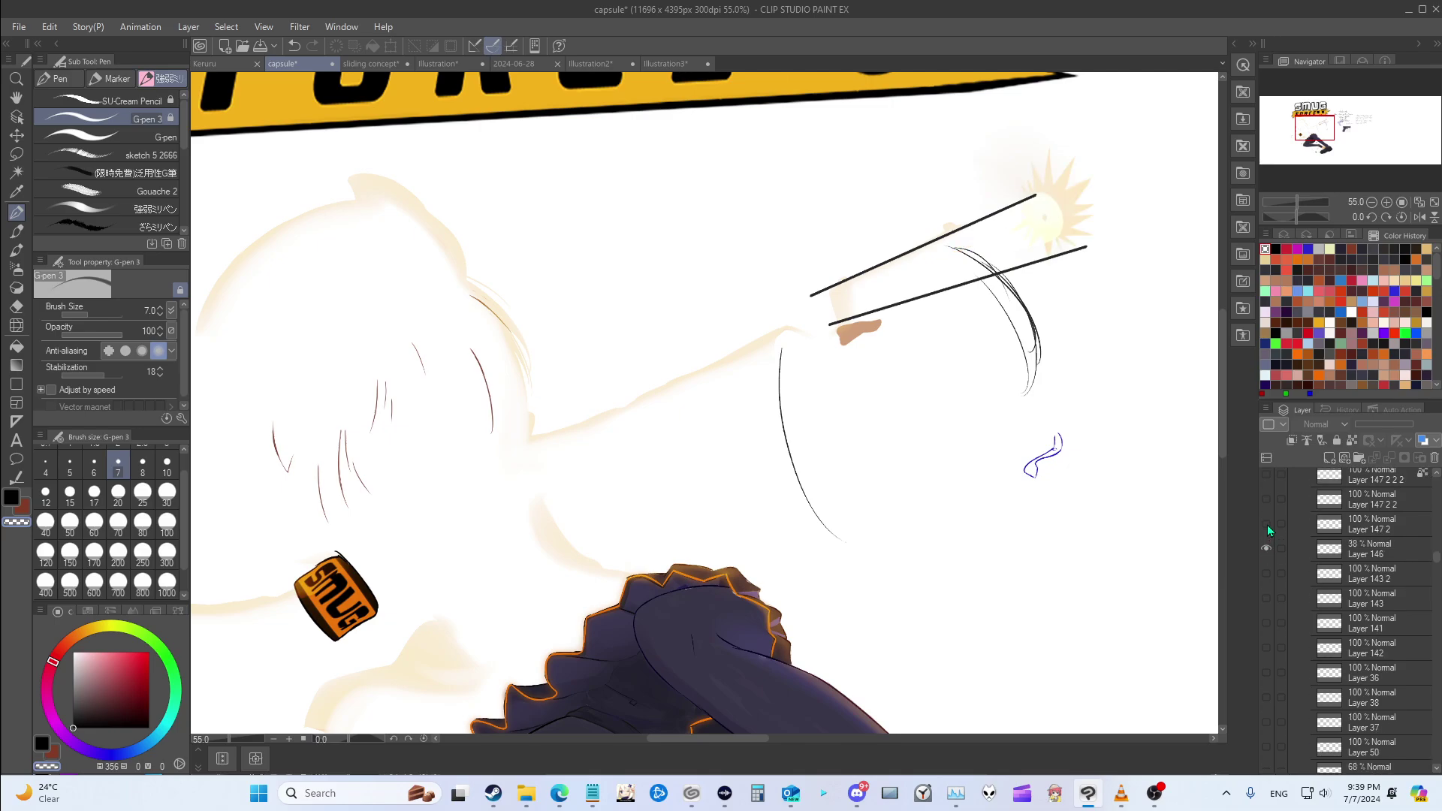
# Step: Toggle Layer 147 and its copies, Layer 176 and the glow on Layer 165 to compare the muzzle flash versions
pyautogui.scroll(1, 1268, 525)
pyautogui.click(1267, 525)
pyautogui.click(1266, 500)
pyautogui.scroll(3, 1266, 511)
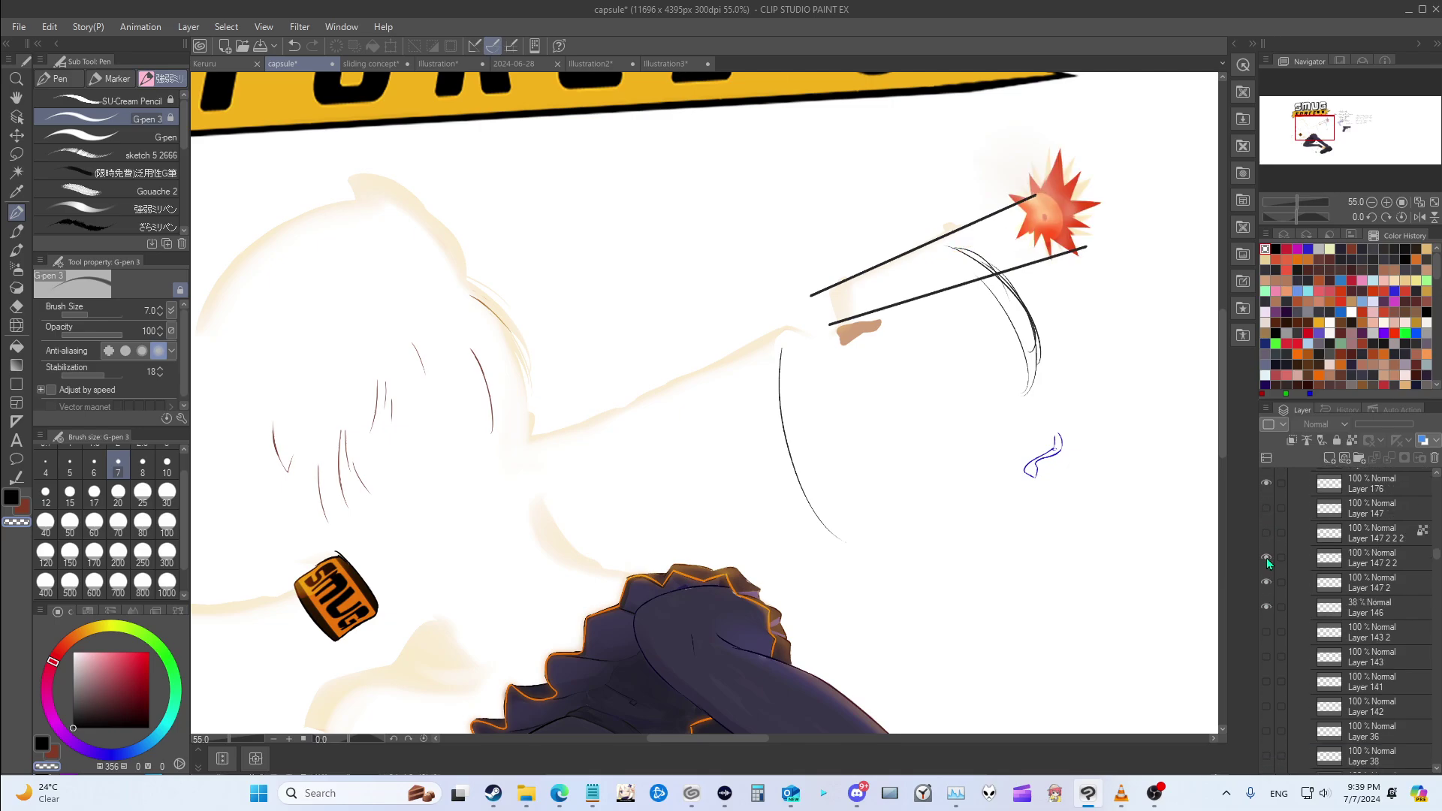
pyautogui.click(1267, 541)
pyautogui.scroll(2, 1267, 545)
pyautogui.click(1269, 534)
pyautogui.scroll(2, 1269, 564)
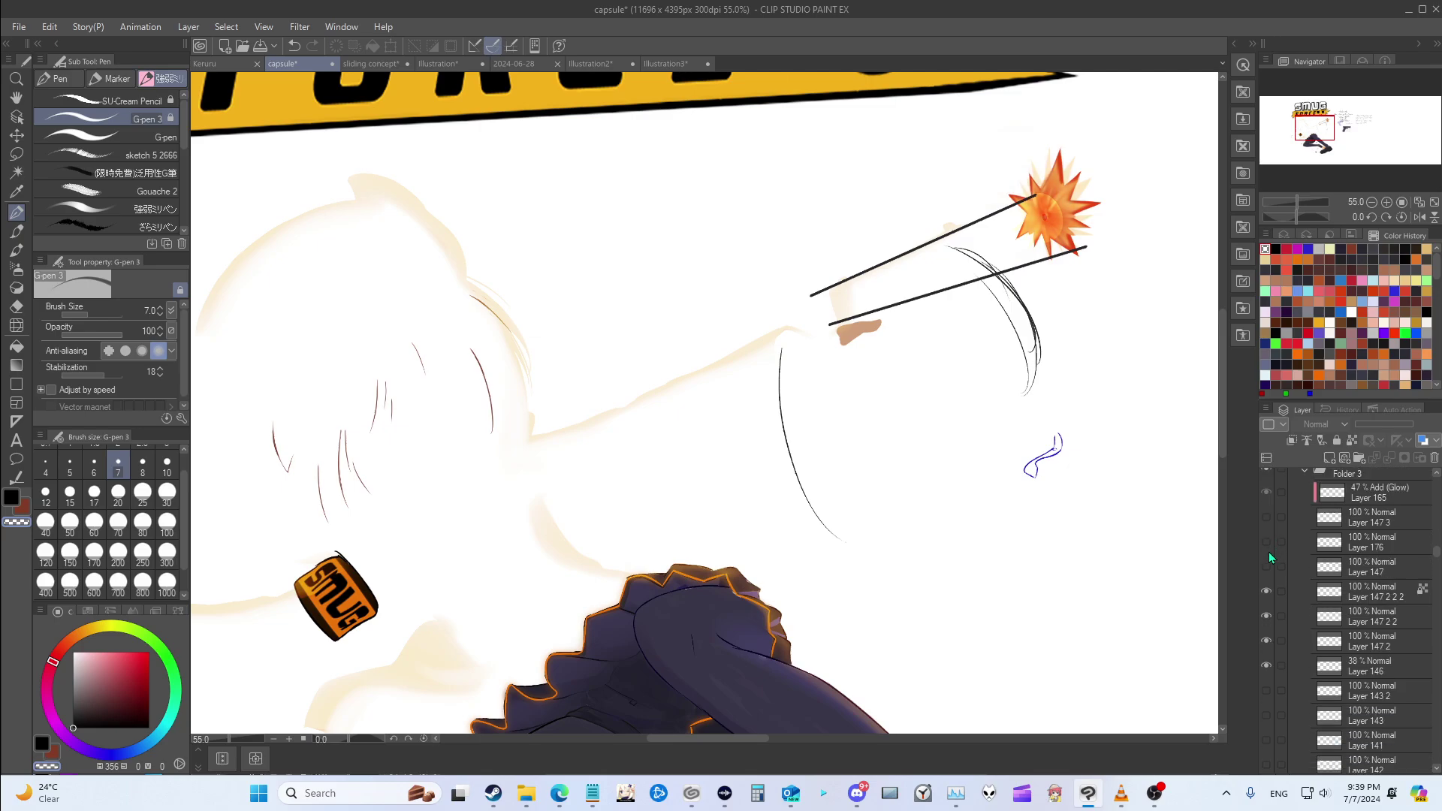
pyautogui.scroll(1, 1268, 591)
pyautogui.click(1267, 650)
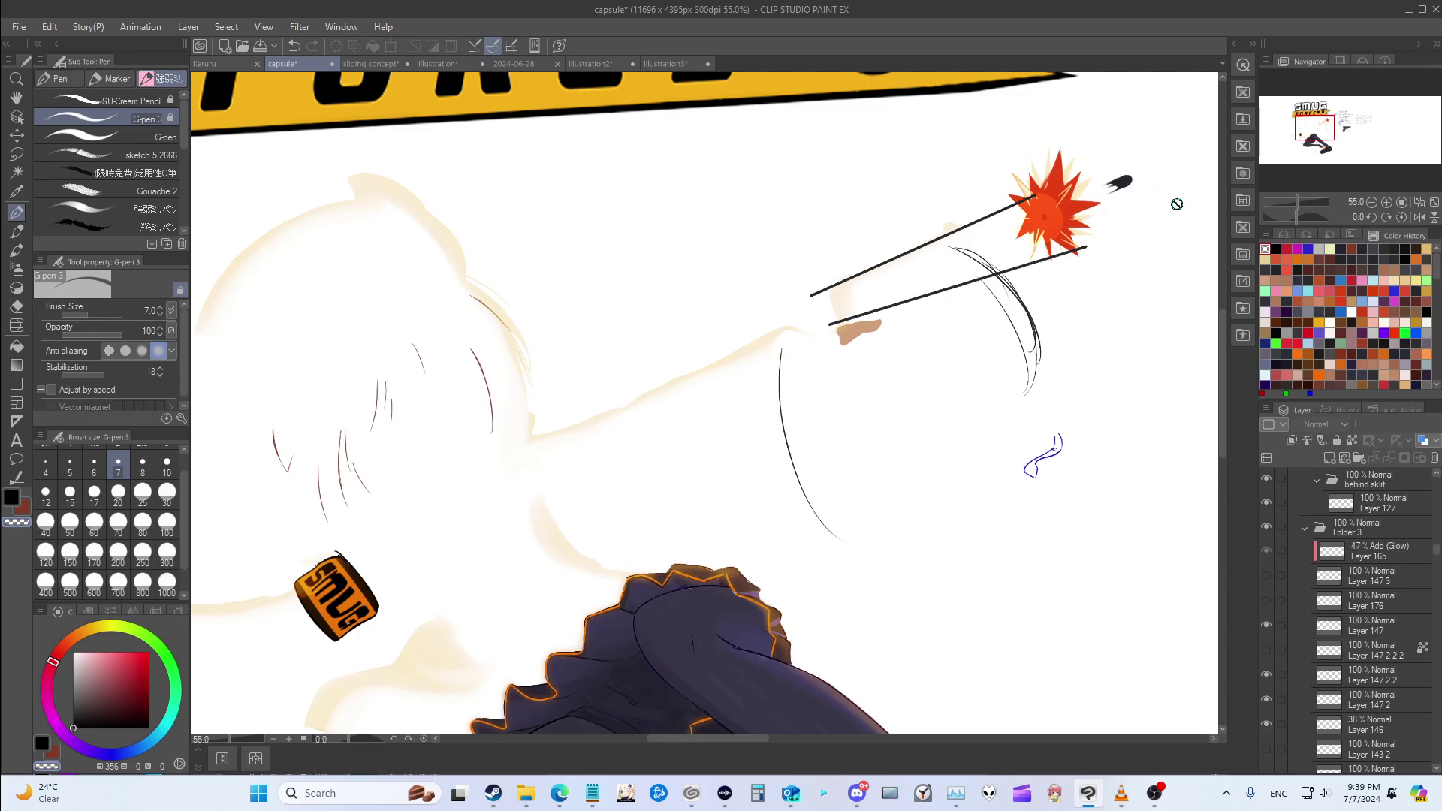
pyautogui.click(1266, 550)
pyautogui.scroll(3, 1268, 570)
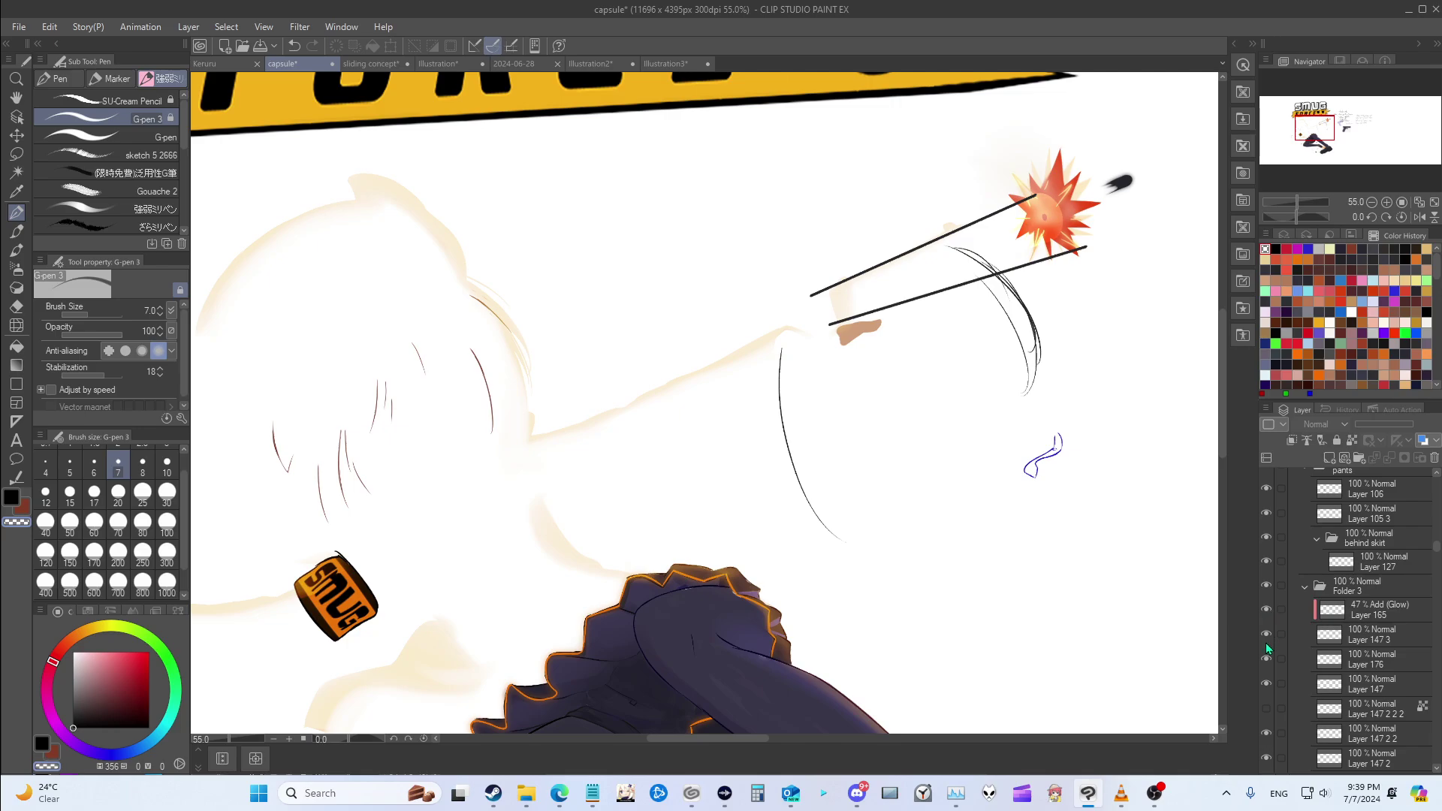
# Step: Hide Folder 3 together with Layers 165 and 147 3 to remove the muzzle flash
pyautogui.scroll(3, 1264, 618)
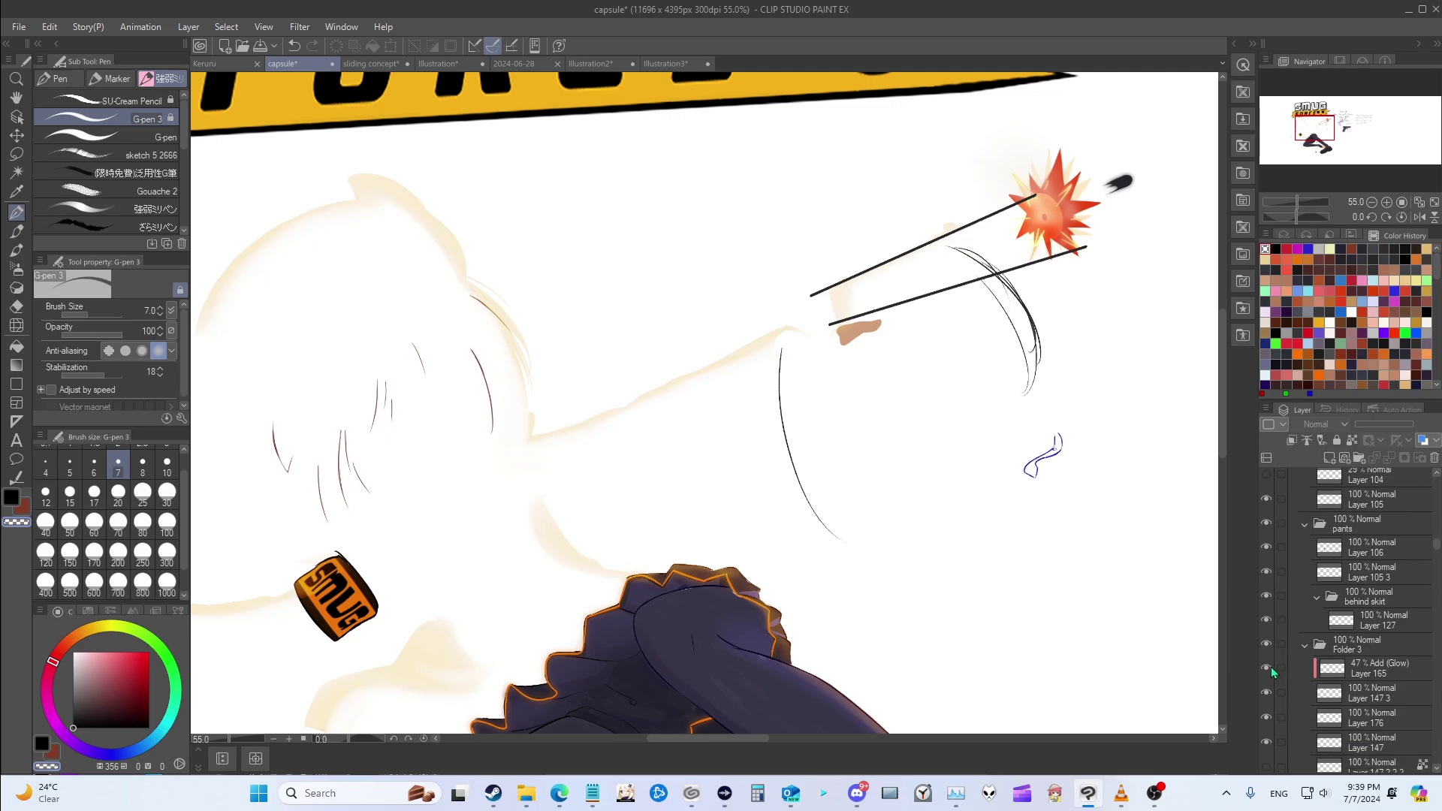
pyautogui.moveTo(1266, 699); pyautogui.dragTo(1266, 643)
pyautogui.scroll(2, 1266, 649)
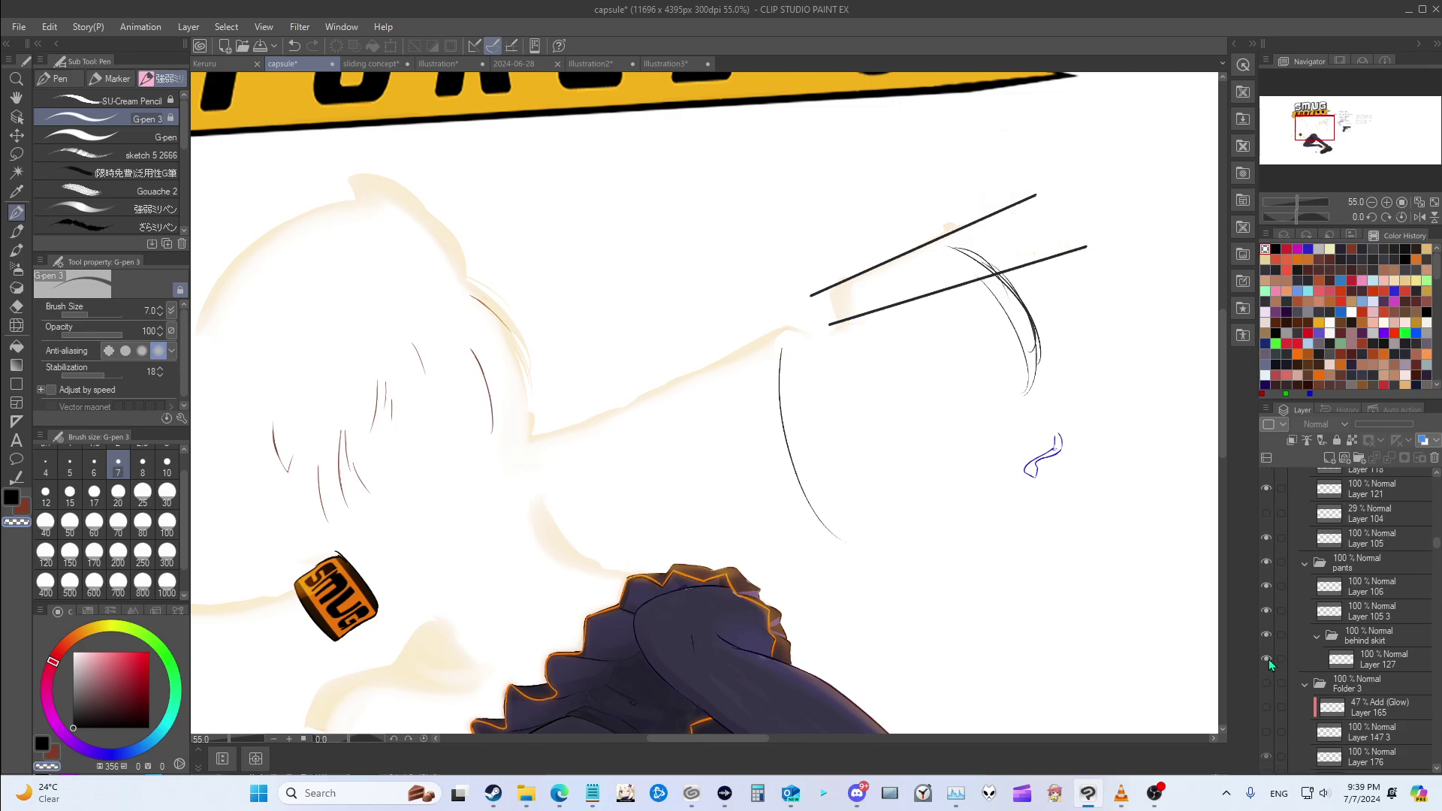
# Step: Hide Layer 127, the behind skirt folder, Layers 105 3 and 106, and the pants folder
pyautogui.click(1266, 659)
pyautogui.scroll(1, 1269, 639)
pyautogui.click(1266, 631)
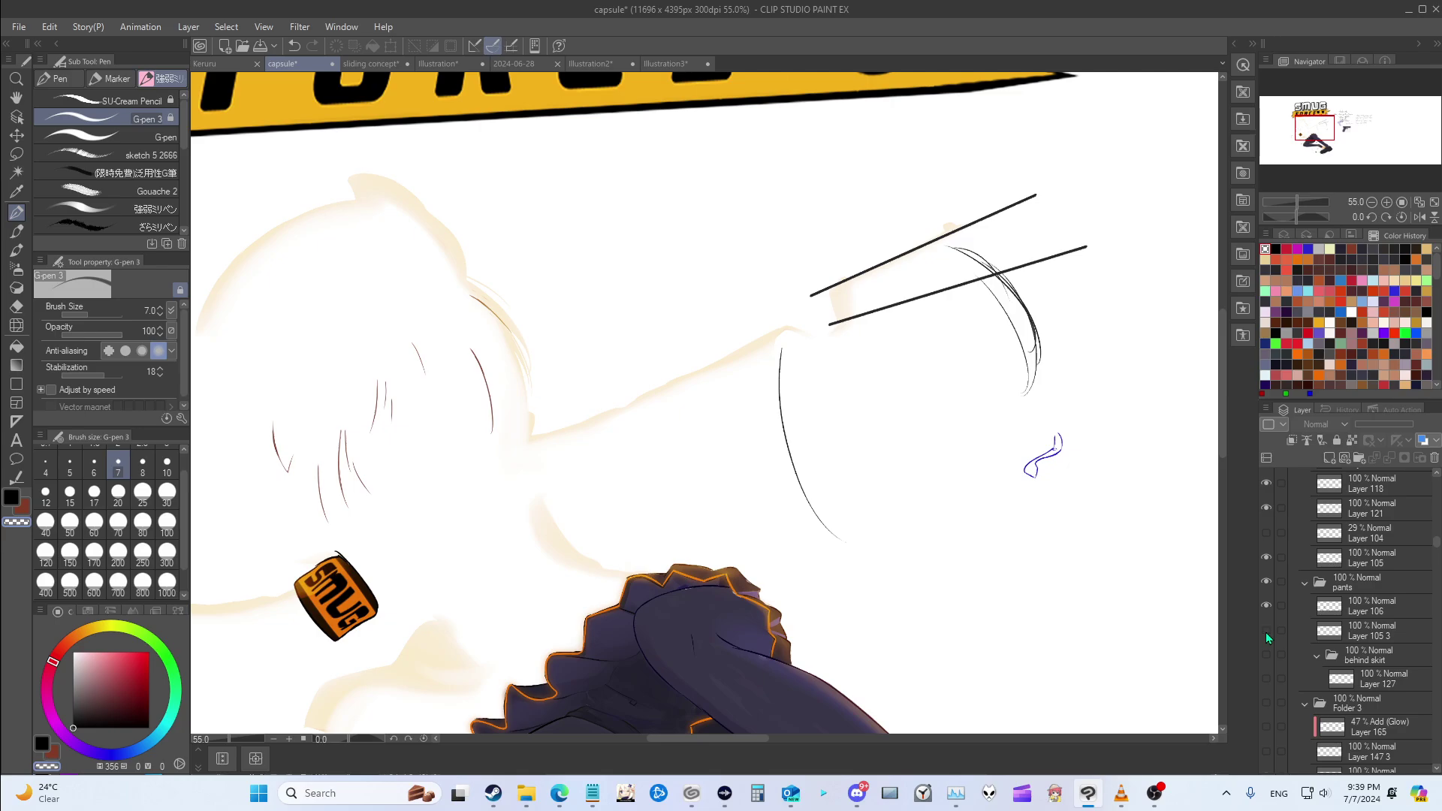
pyautogui.scroll(2, 1266, 631)
pyautogui.click(1266, 645)
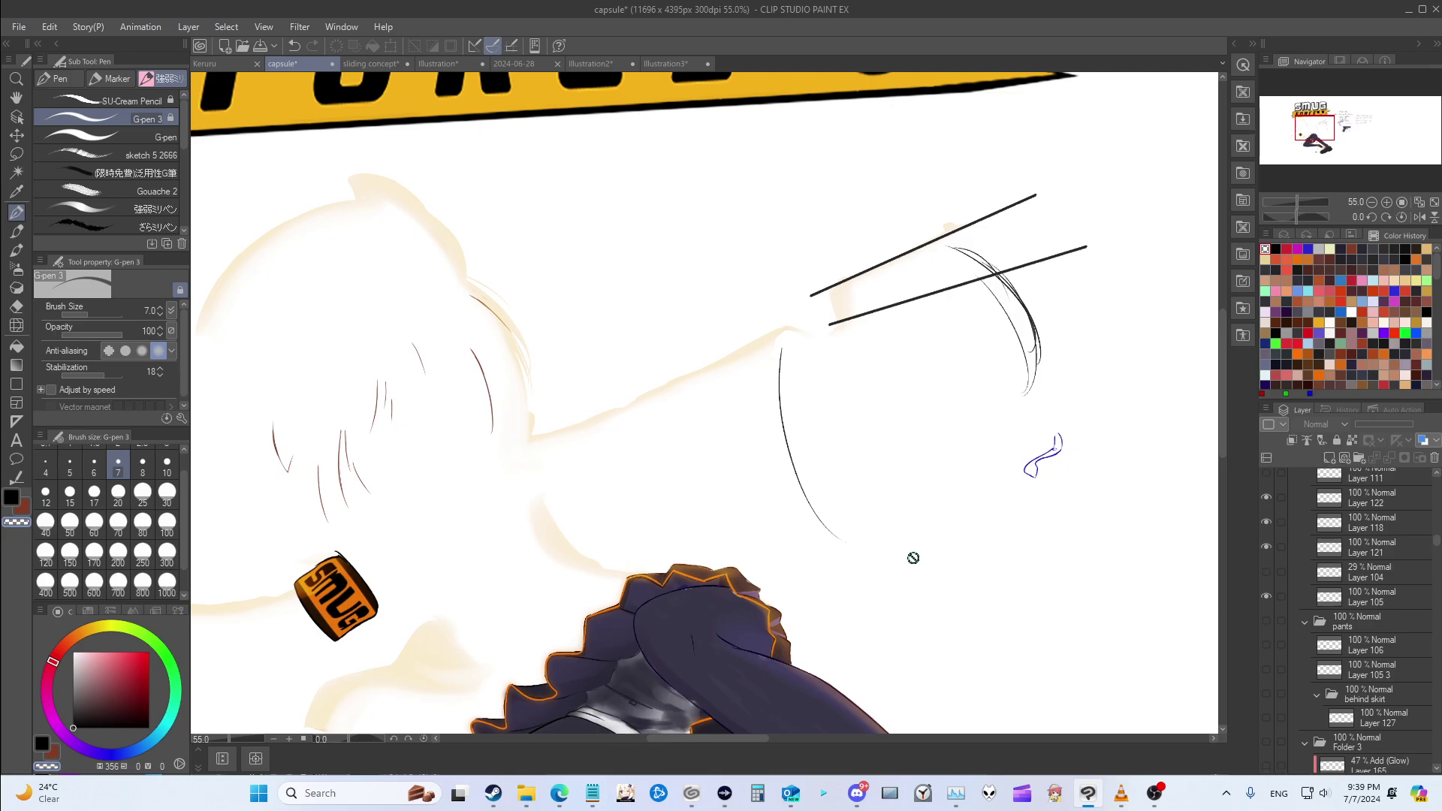
# Step: Hide Layers 105, 121 and 118 to remove the skirt's dark colouring
pyautogui.scroll(-1, 906, 563)
pyautogui.scroll(1, 1268, 631)
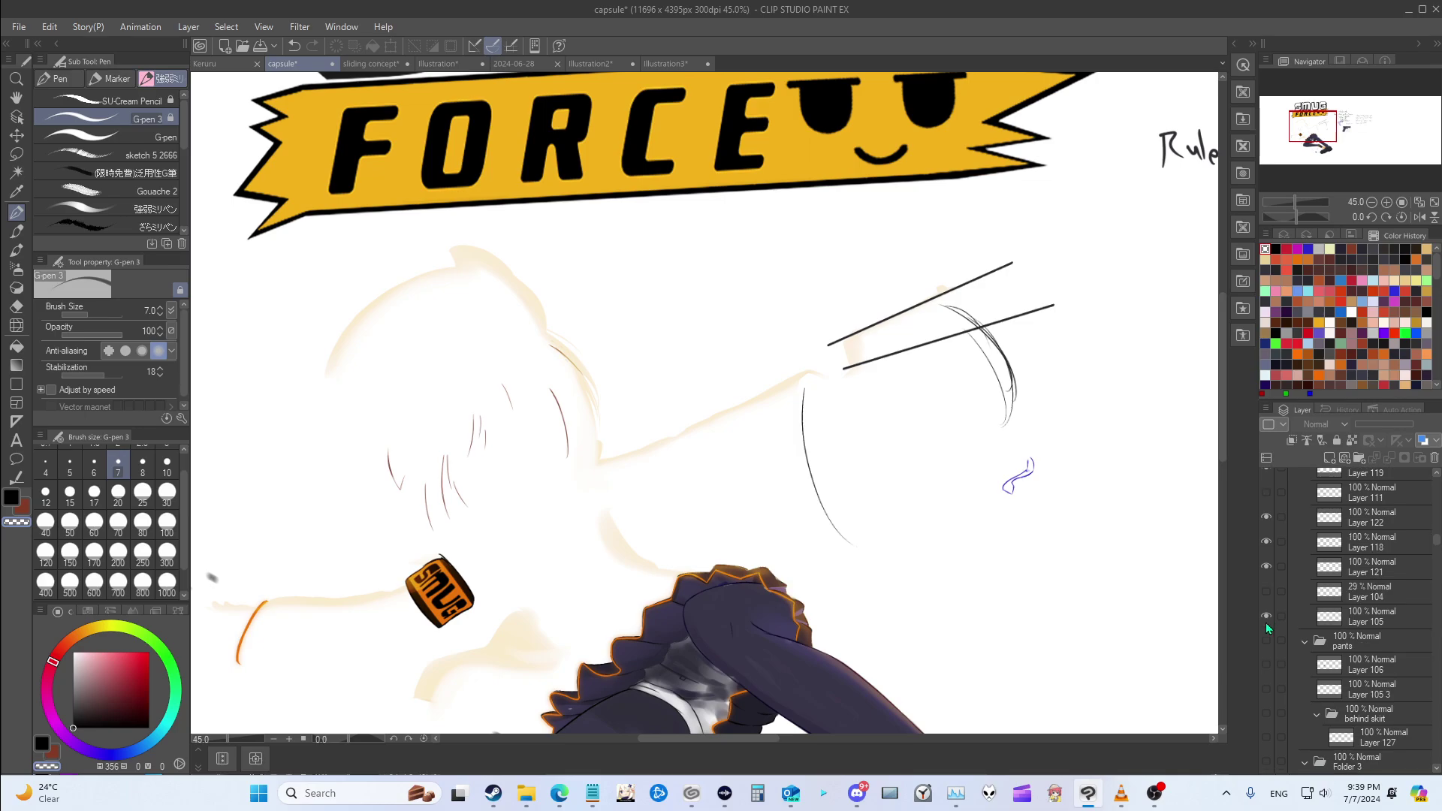
pyautogui.scroll(-1, 1052, 619)
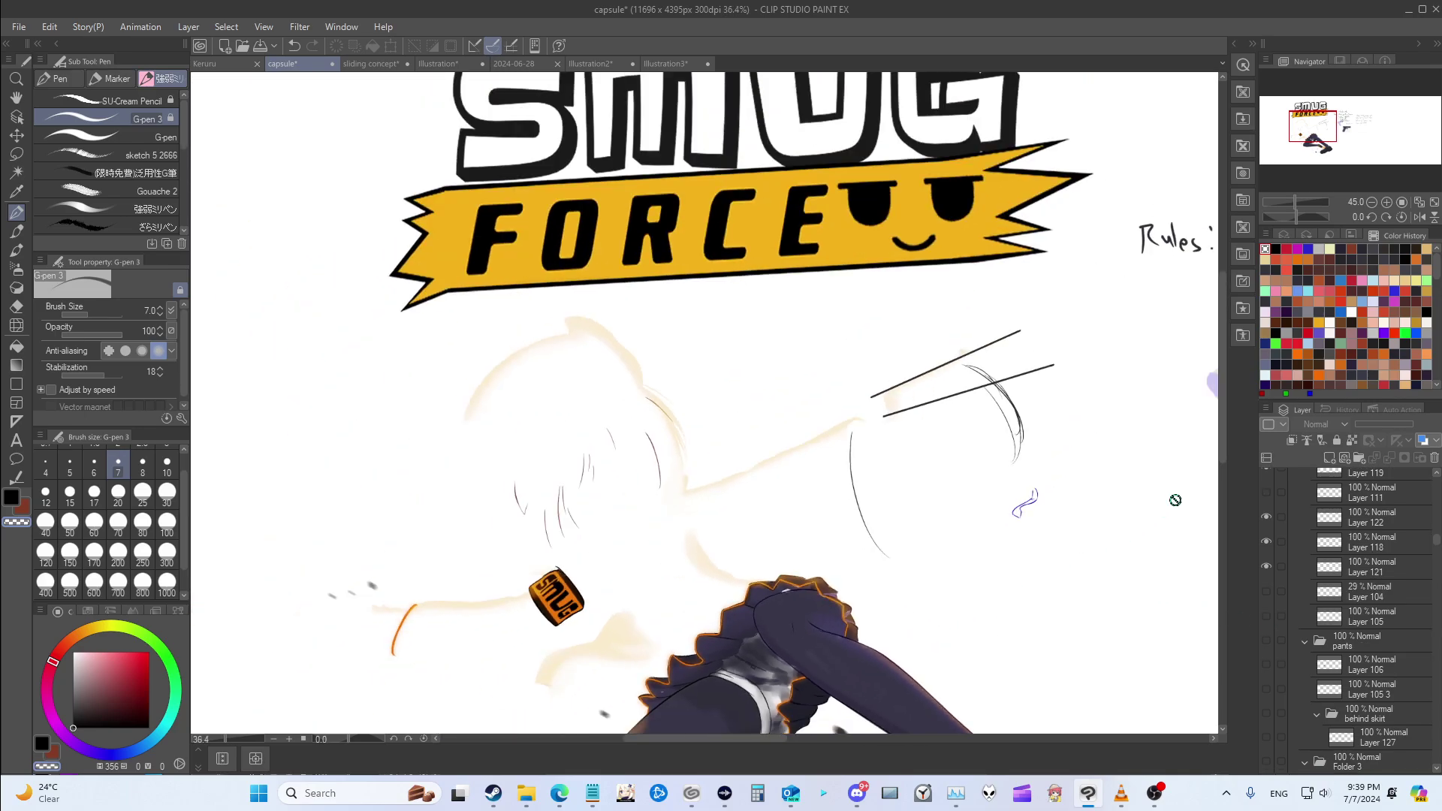
pyautogui.moveTo(1226, 425); pyautogui.dragTo(1225, 508)
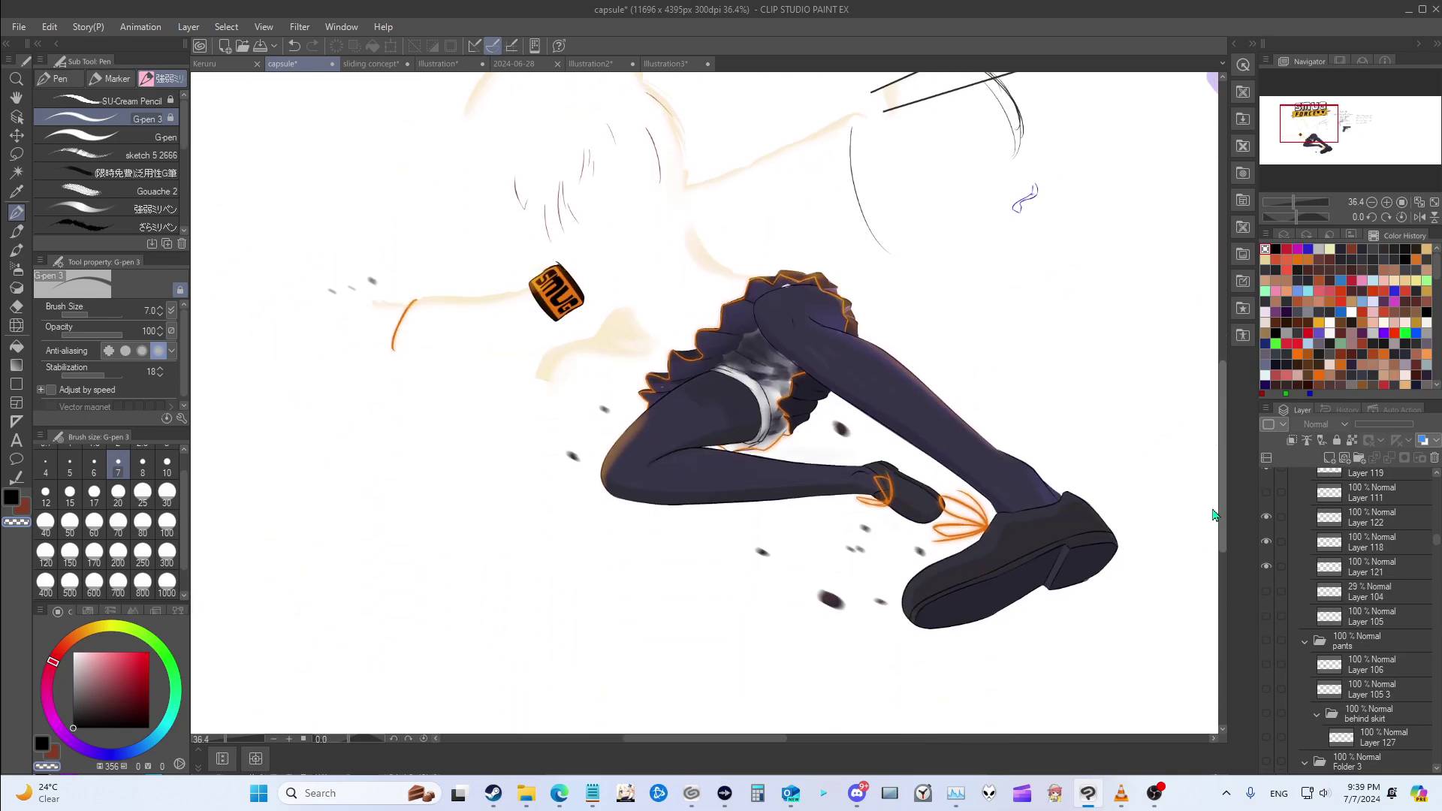
pyautogui.scroll(2, 1264, 609)
pyautogui.click(1266, 605)
pyautogui.click(1266, 581)
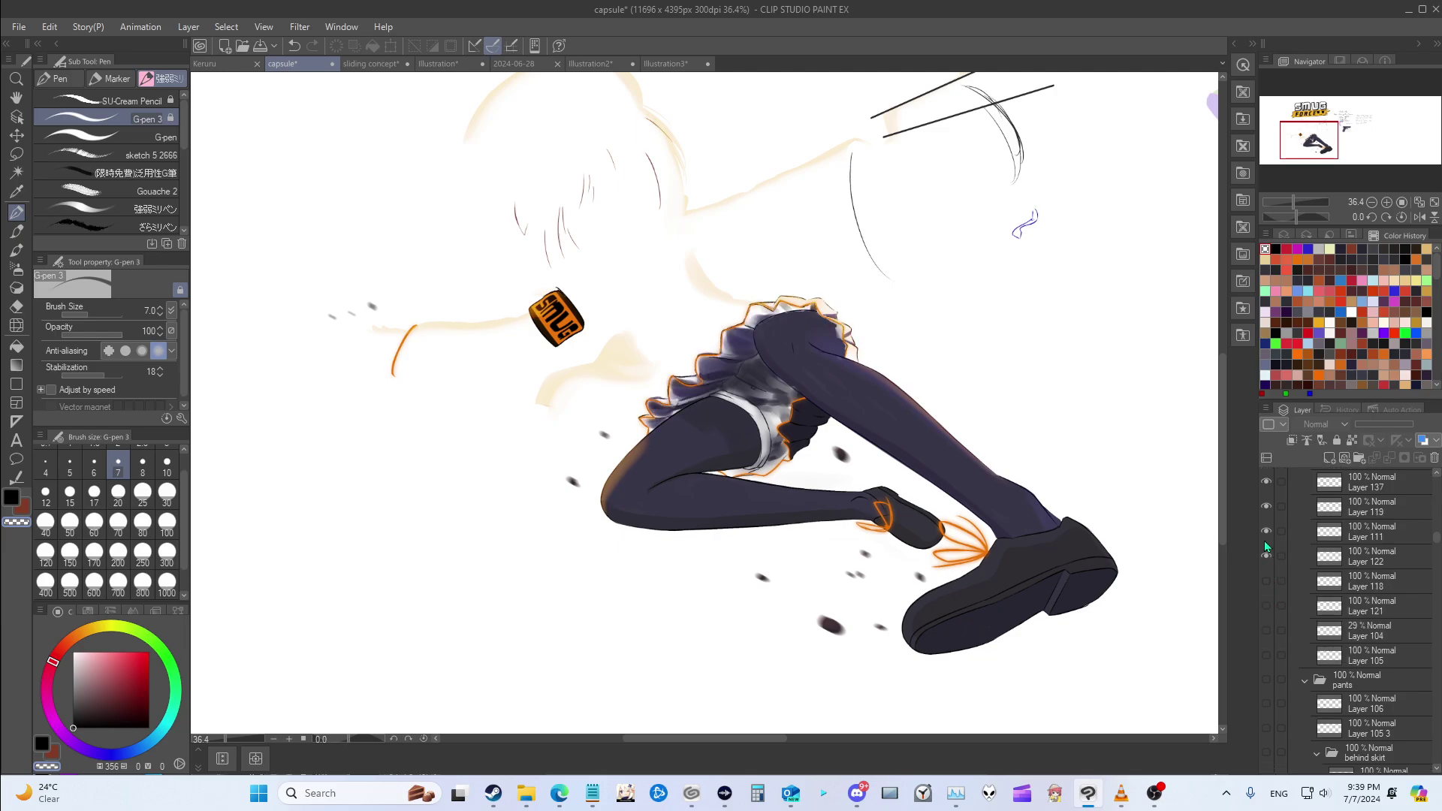
# Step: Select Layer 122 and draw a couple of short strokes beside the SMUG armband
pyautogui.scroll(1, 1266, 546)
pyautogui.scroll(2, 612, 348)
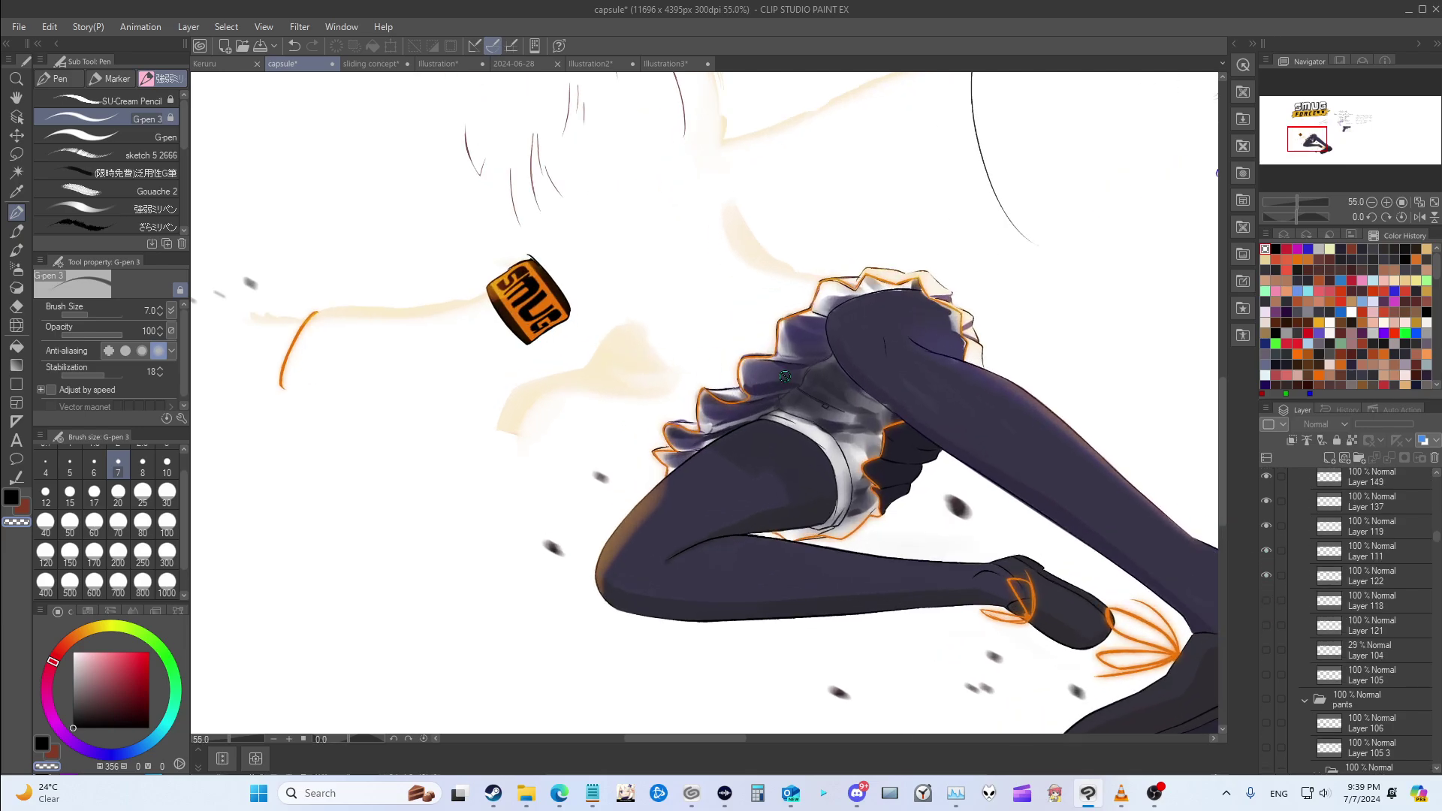
pyautogui.click(1404, 585)
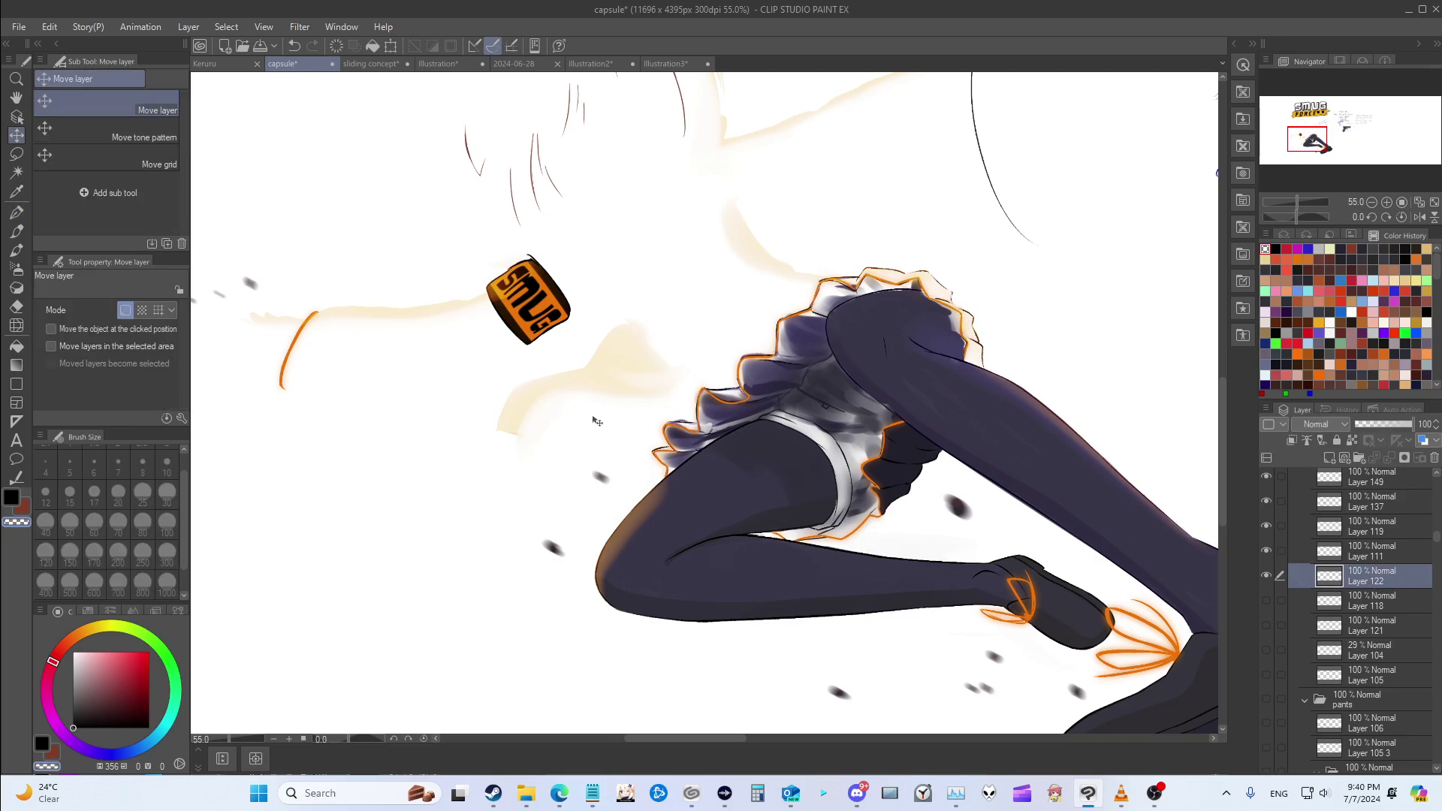
pyautogui.moveTo(578, 319); pyautogui.dragTo(582, 337)
pyautogui.moveTo(535, 297); pyautogui.dragTo(556, 290)
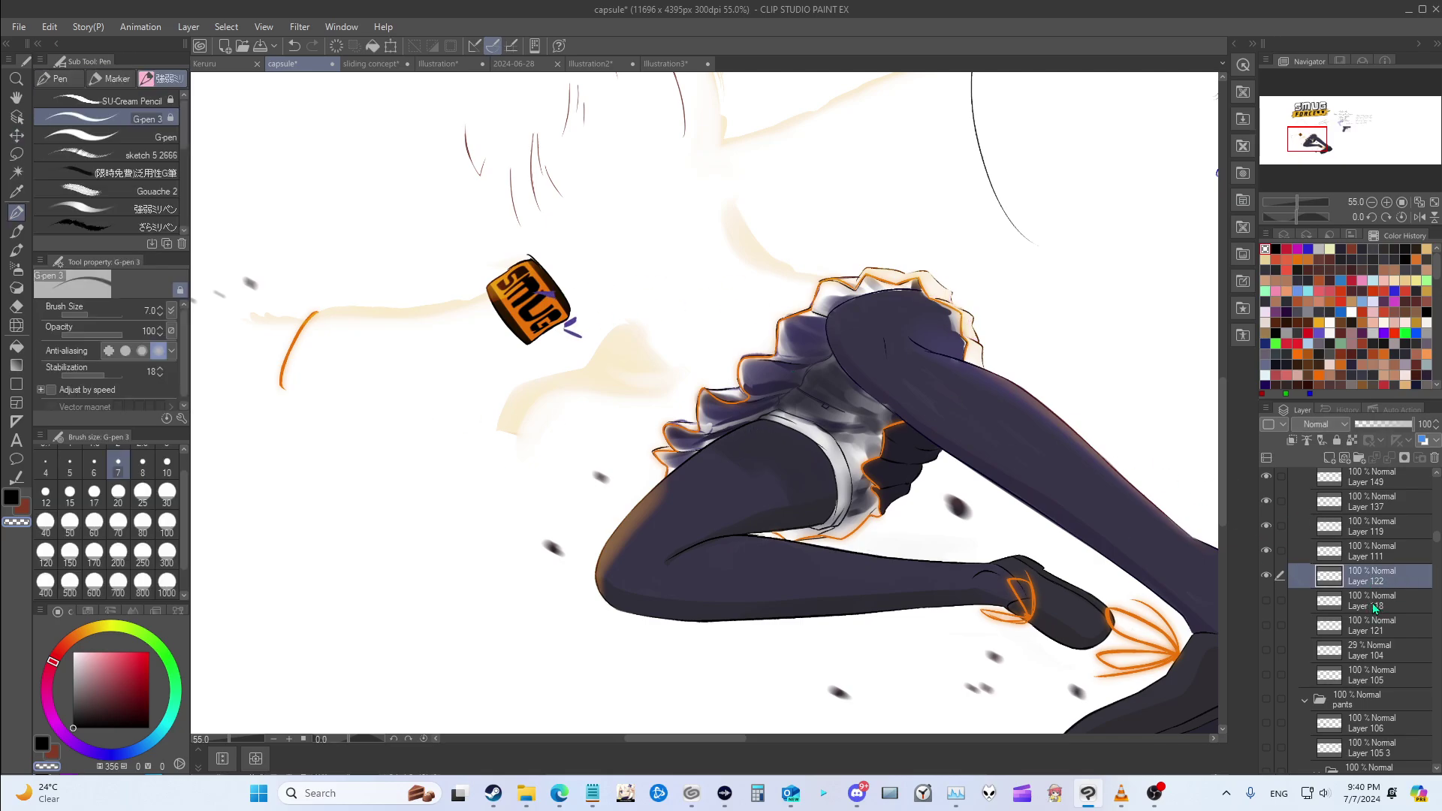
# Step: Move the purple ruffle shading on Layer 111 off the skirt into the empty canvas area left of the legs
pyautogui.click(1379, 554)
pyautogui.press('k')
pyautogui.moveTo(750, 420)
pyautogui.mouseDown()
pyautogui.moveTo(349, 432)
pyautogui.moveTo(326, 461)
pyautogui.moveTo(470, 502)
pyautogui.moveTo(372, 539)
pyautogui.mouseUp()
pyautogui.press('p')
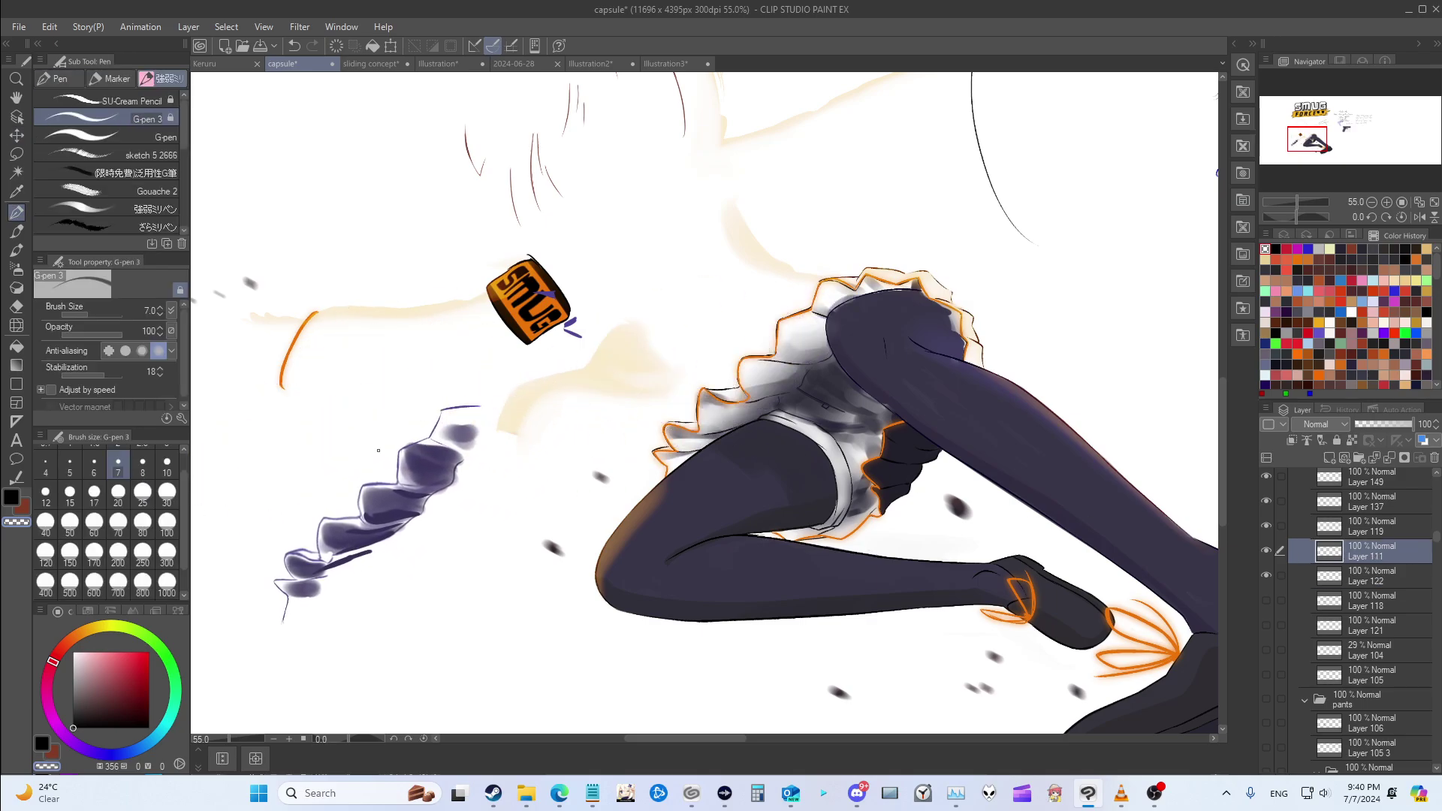
# Step: Hide Layers 119, 137 and 149 in the skirt folder
pyautogui.scroll(2, 1288, 595)
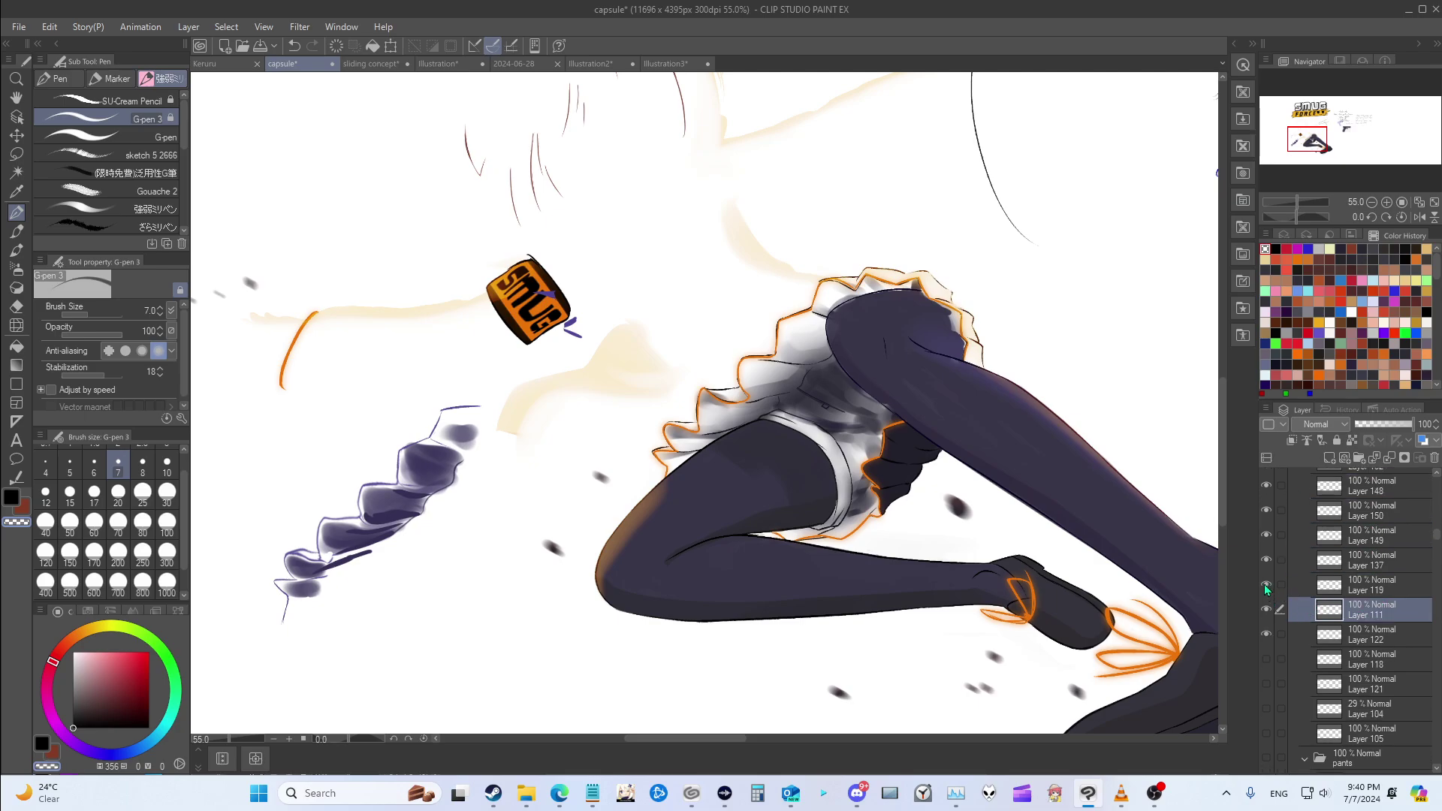
pyautogui.click(1267, 586)
pyautogui.click(1268, 561)
pyautogui.scroll(1, 1268, 561)
pyautogui.click(1268, 562)
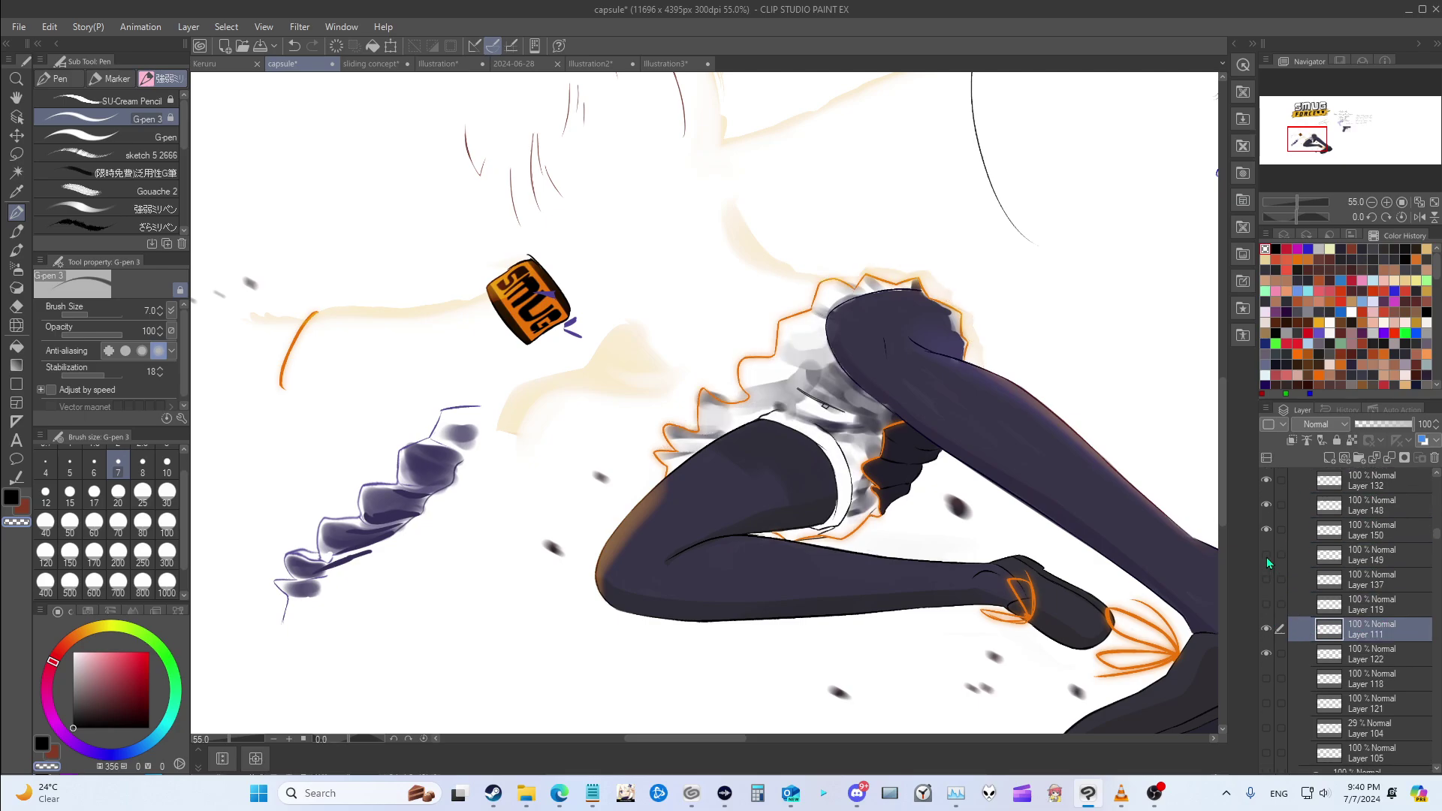
# Step: Hide Layers 150, 148 and 132 to remove the skirt's grey shading and sharp orange trim
pyautogui.scroll(1, 1267, 562)
pyautogui.click(1268, 561)
pyautogui.scroll(1, 1267, 562)
pyautogui.click(1267, 562)
pyautogui.scroll(1, 1267, 560)
pyautogui.click(1268, 556)
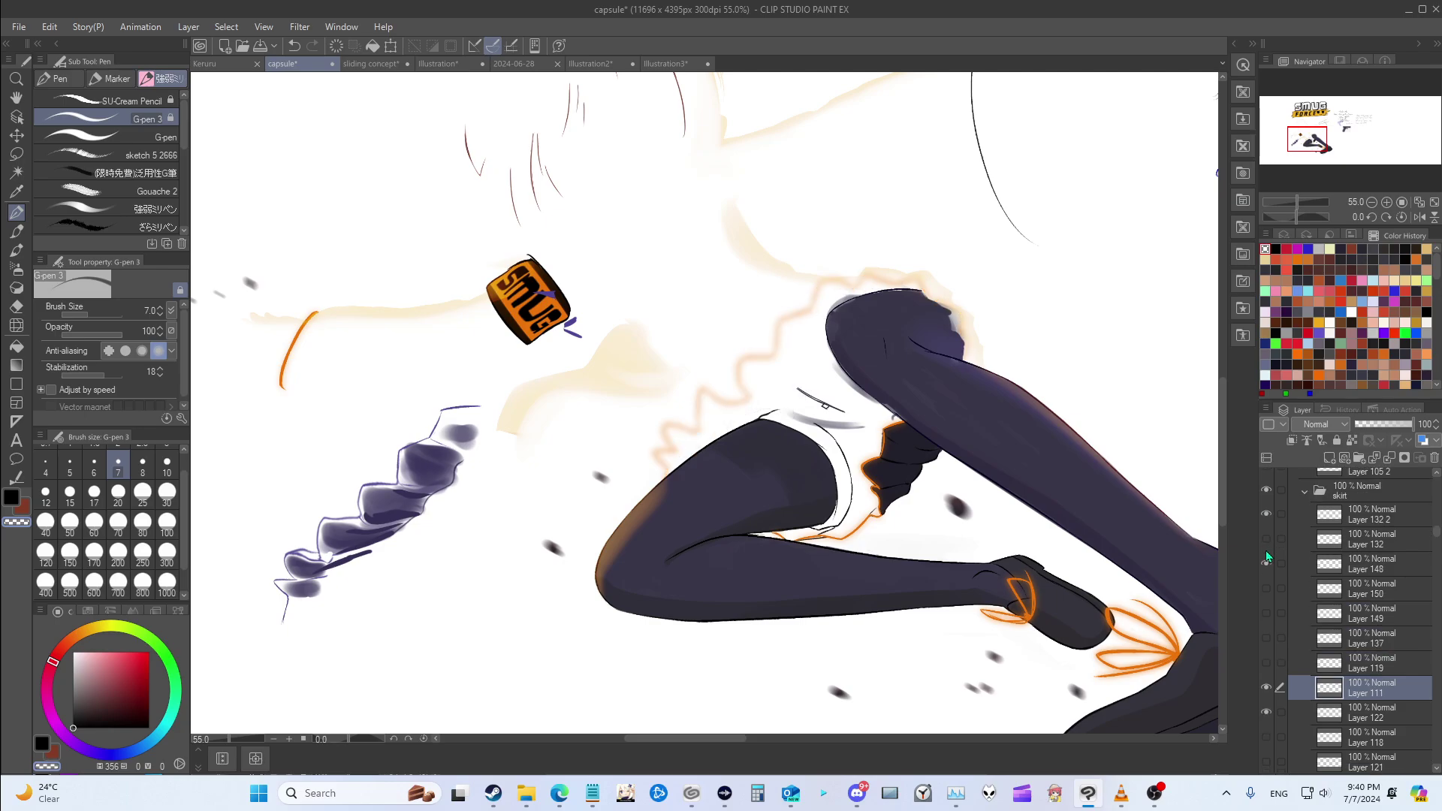
pyautogui.scroll(1, 1268, 555)
pyautogui.click(1268, 559)
pyautogui.click(1269, 579)
pyautogui.click(1268, 562)
# Step: Hide Layer 132 2 and the whole skirt folder
pyautogui.scroll(2, 1277, 573)
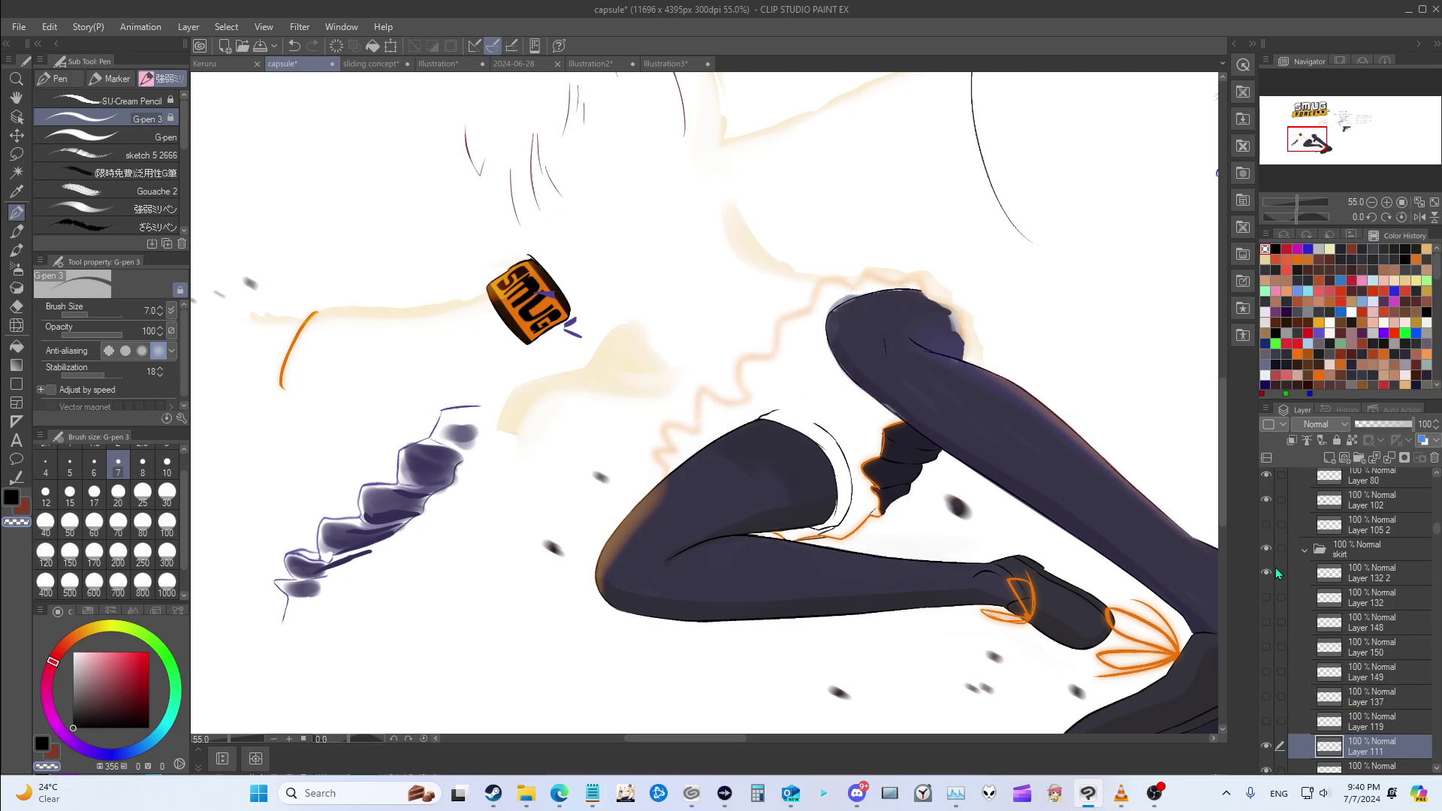
pyautogui.click(1265, 570)
pyautogui.click(1265, 555)
# Step: Show Layer 105 2, try moving its purple skirt piece away from the legs, and undo the move
pyautogui.scroll(1, 1264, 556)
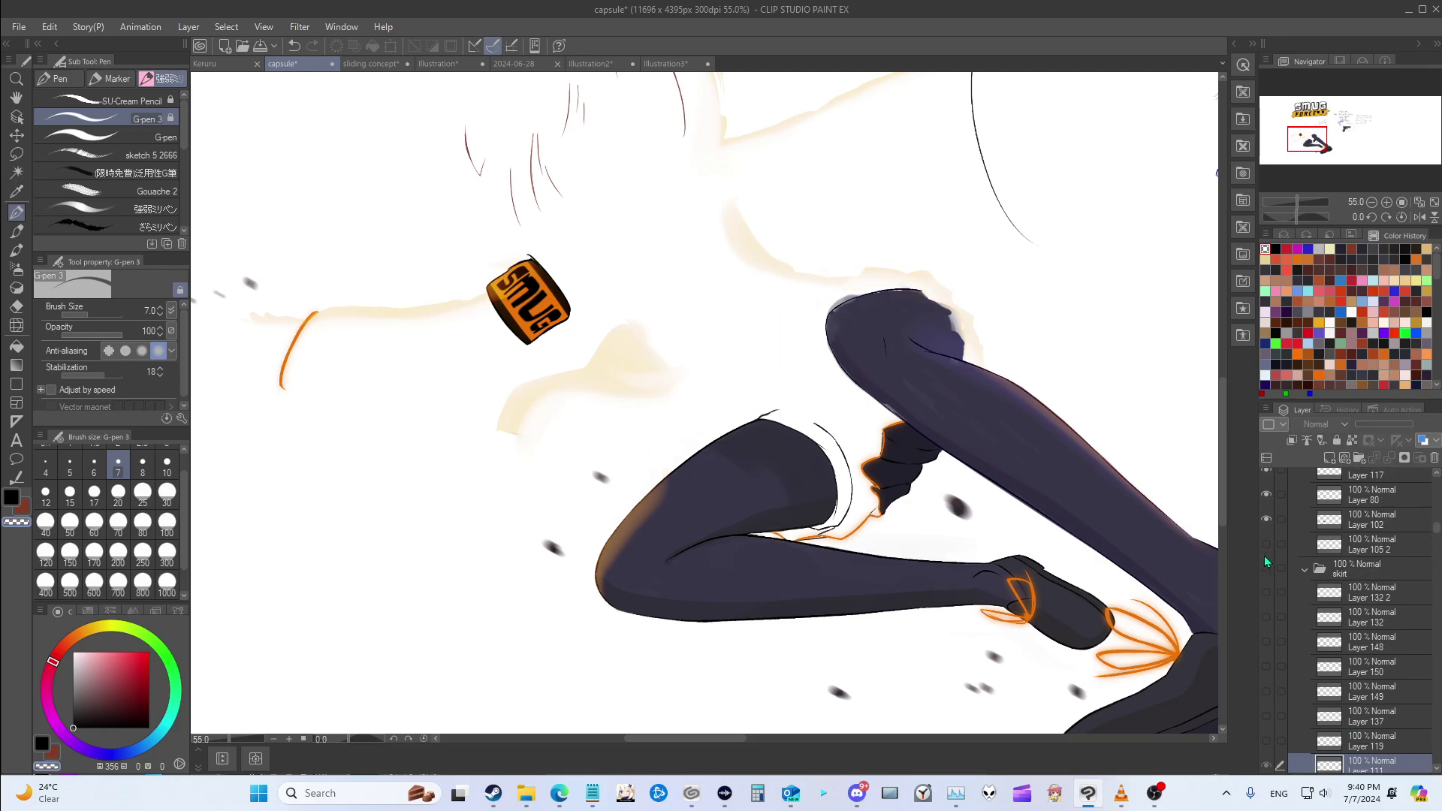
pyautogui.click(1268, 548)
pyautogui.scroll(1, 1268, 552)
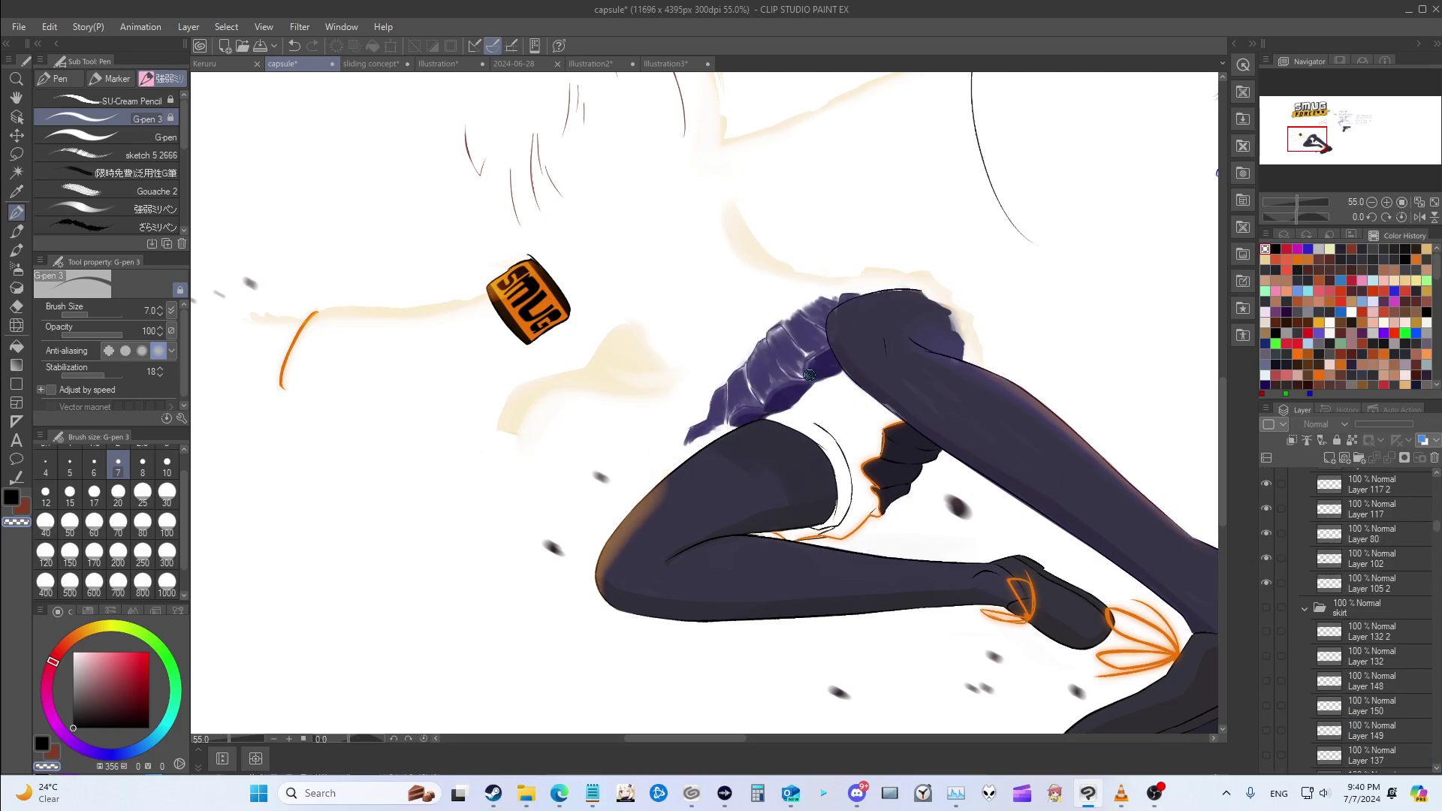
pyautogui.click(1354, 584)
pyautogui.press('k')
pyautogui.moveTo(803, 413); pyautogui.dragTo(312, 508)
pyautogui.press('p')
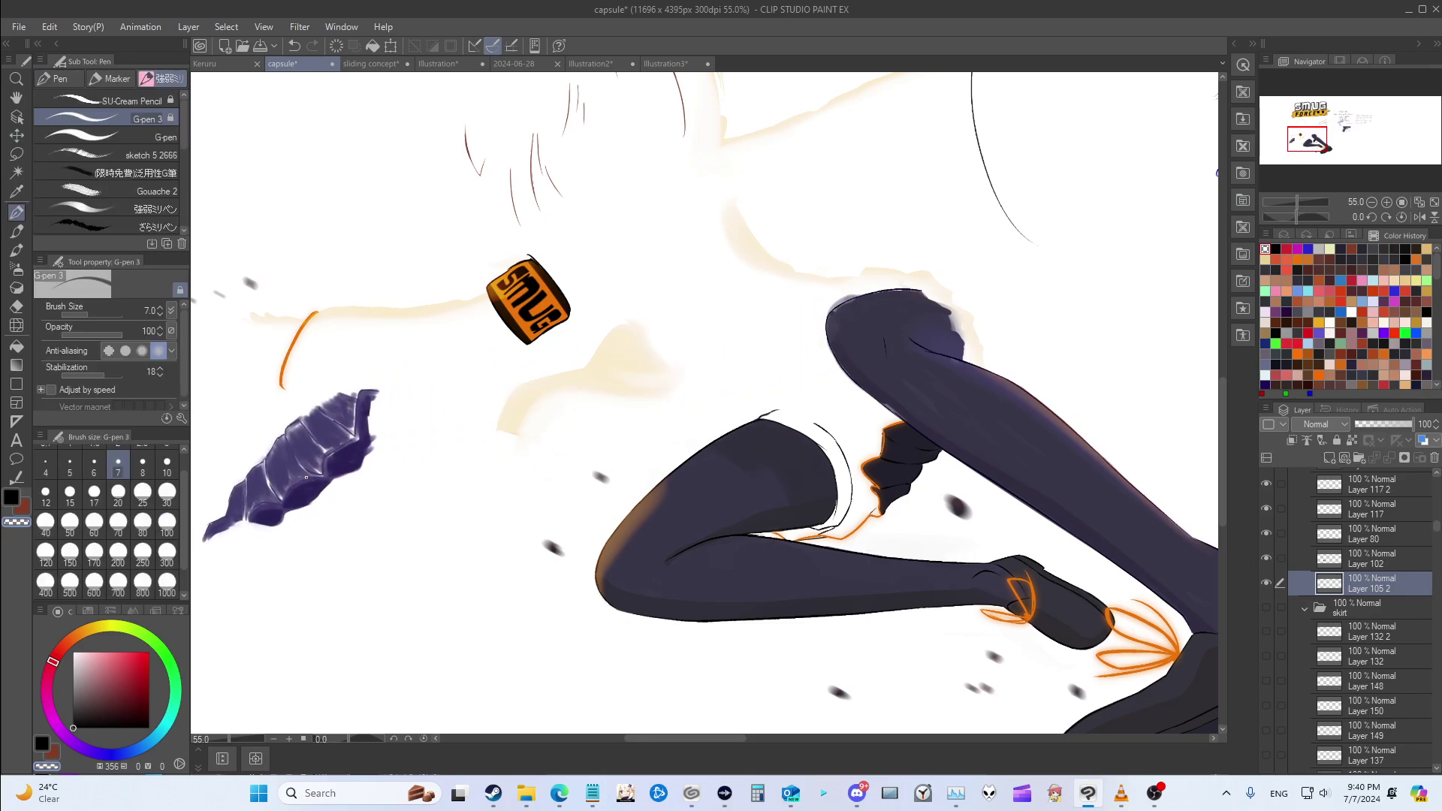
pyautogui.hotkey('ctrl', 'z')
pyautogui.hotkey('ctrl', 'x')
pyautogui.click(768, 295)
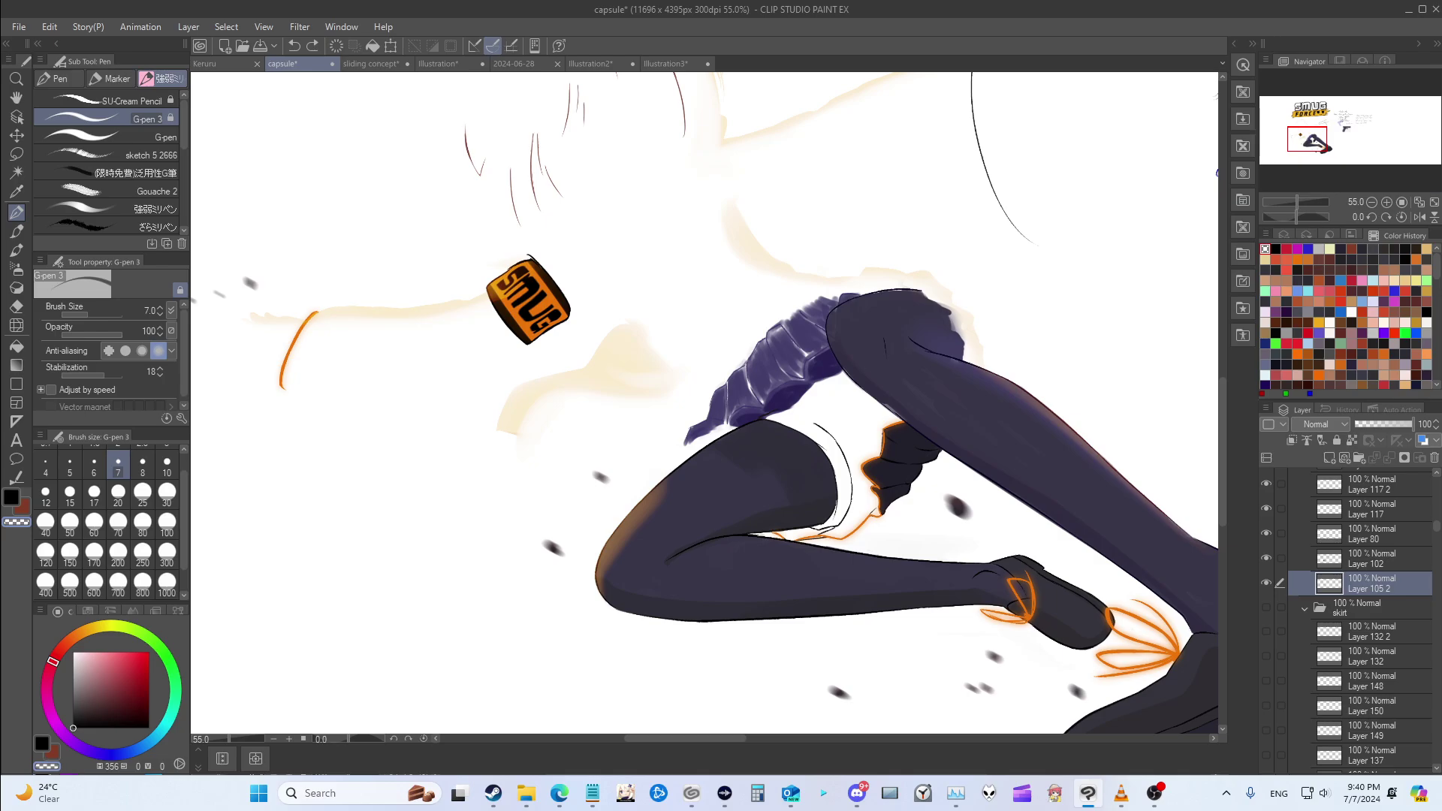
# Step: Hide Layers 105 2, 102 and 80 to strip the back leg's dark colouring
pyautogui.scroll(1, 1286, 578)
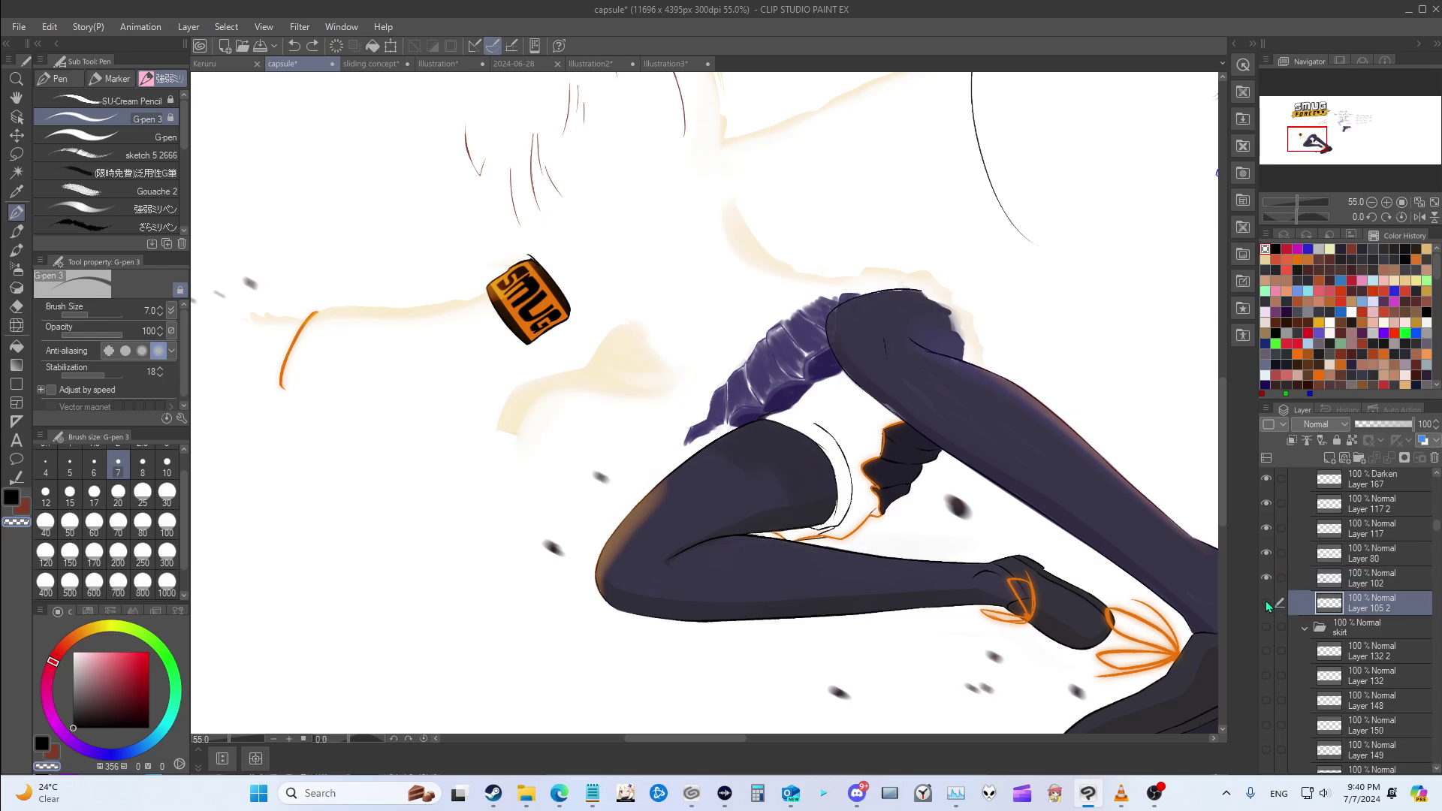
pyautogui.moveTo(1268, 603); pyautogui.dragTo(1269, 585)
pyautogui.scroll(1, 1269, 585)
pyautogui.click(1267, 575)
# Step: Hide Layers 117, 117 2 and 167 together with the back leg folder
pyautogui.scroll(2, 1265, 593)
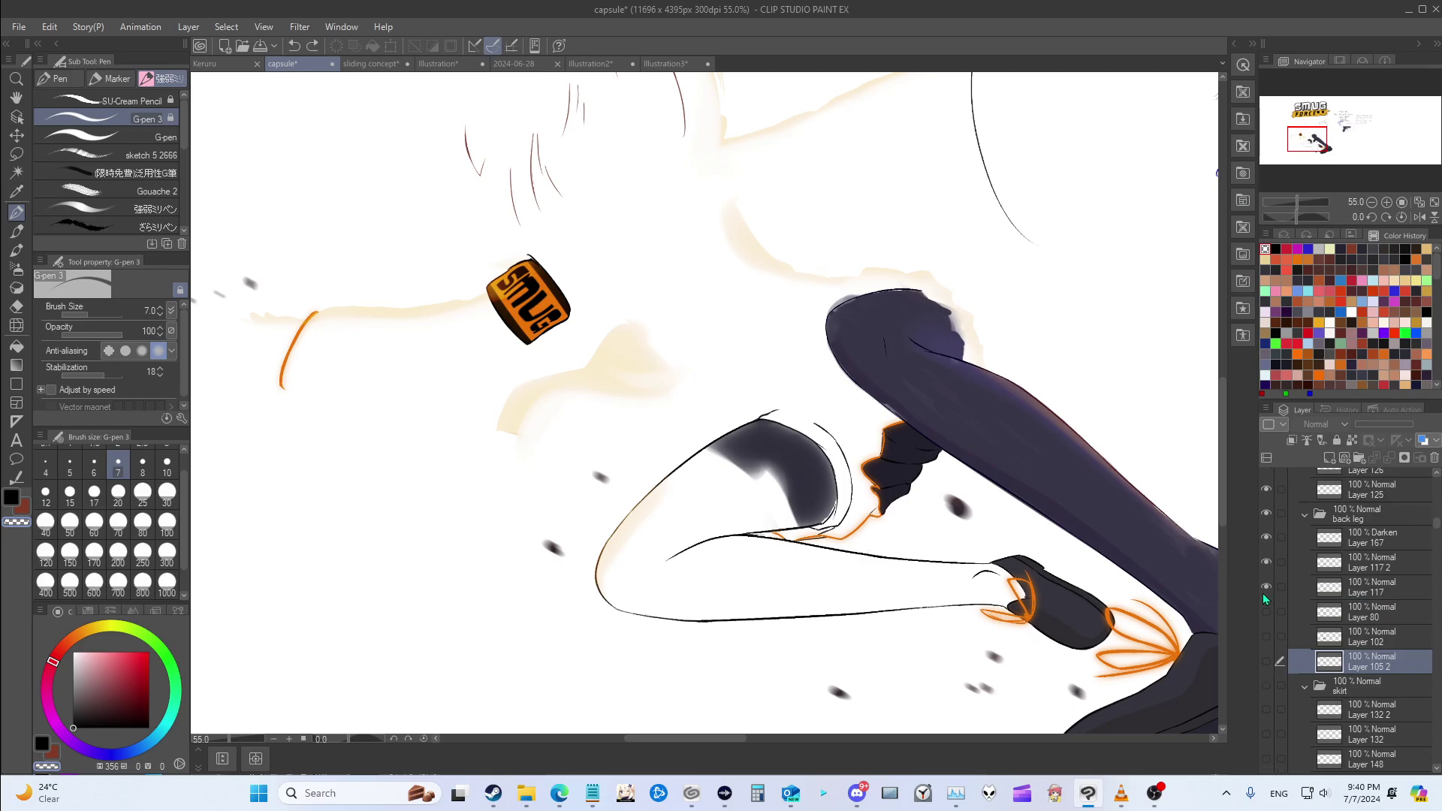
pyautogui.click(1268, 589)
pyautogui.click(1268, 563)
pyautogui.scroll(1, 1269, 583)
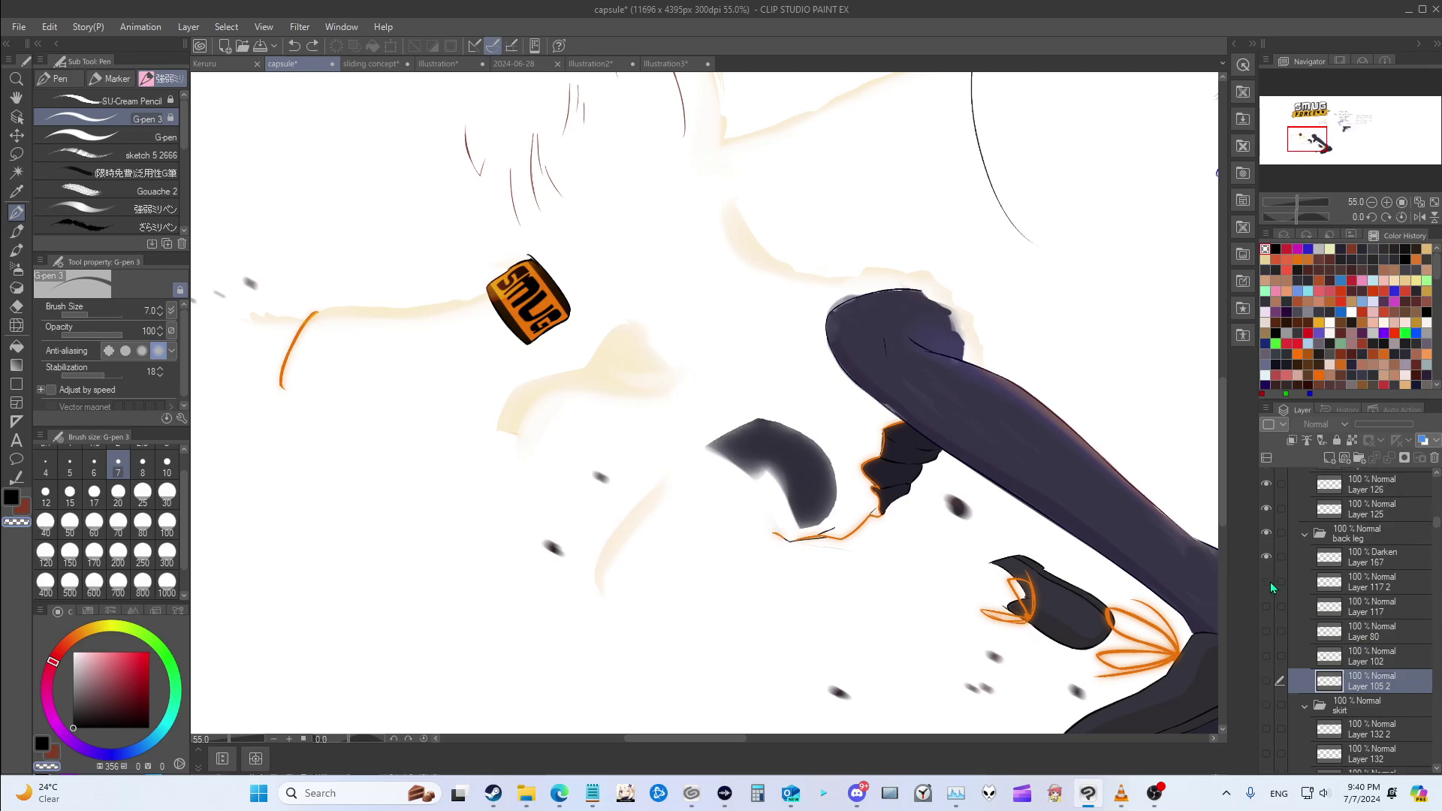
pyautogui.click(1267, 560)
pyautogui.scroll(1, 1268, 560)
pyautogui.click(1268, 560)
# Step: Hide Layers 125, 126, 133 and 133 2 along with the bottom skirt folder
pyautogui.scroll(2, 1268, 576)
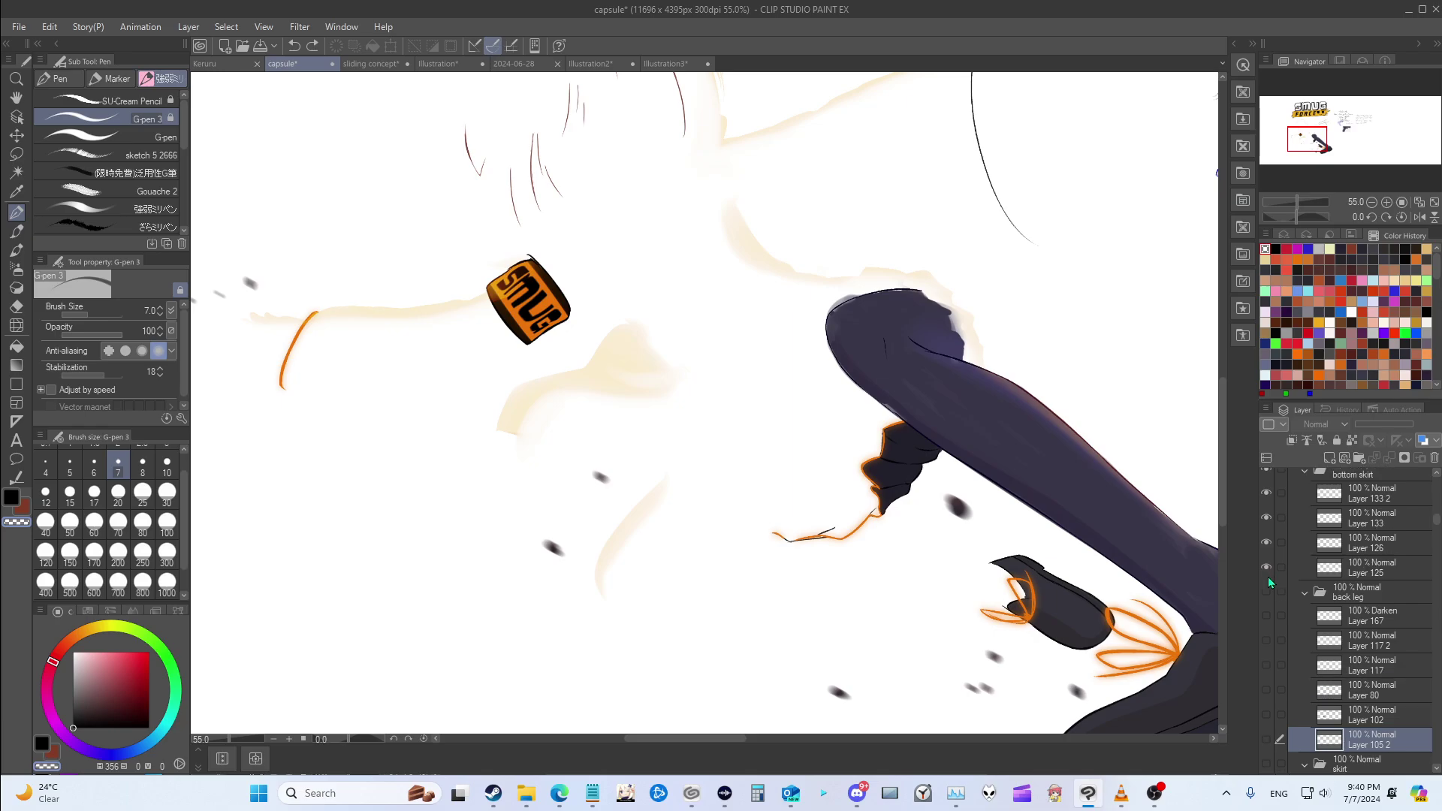
pyautogui.click(1268, 586)
pyautogui.click(1266, 561)
pyautogui.click(1266, 537)
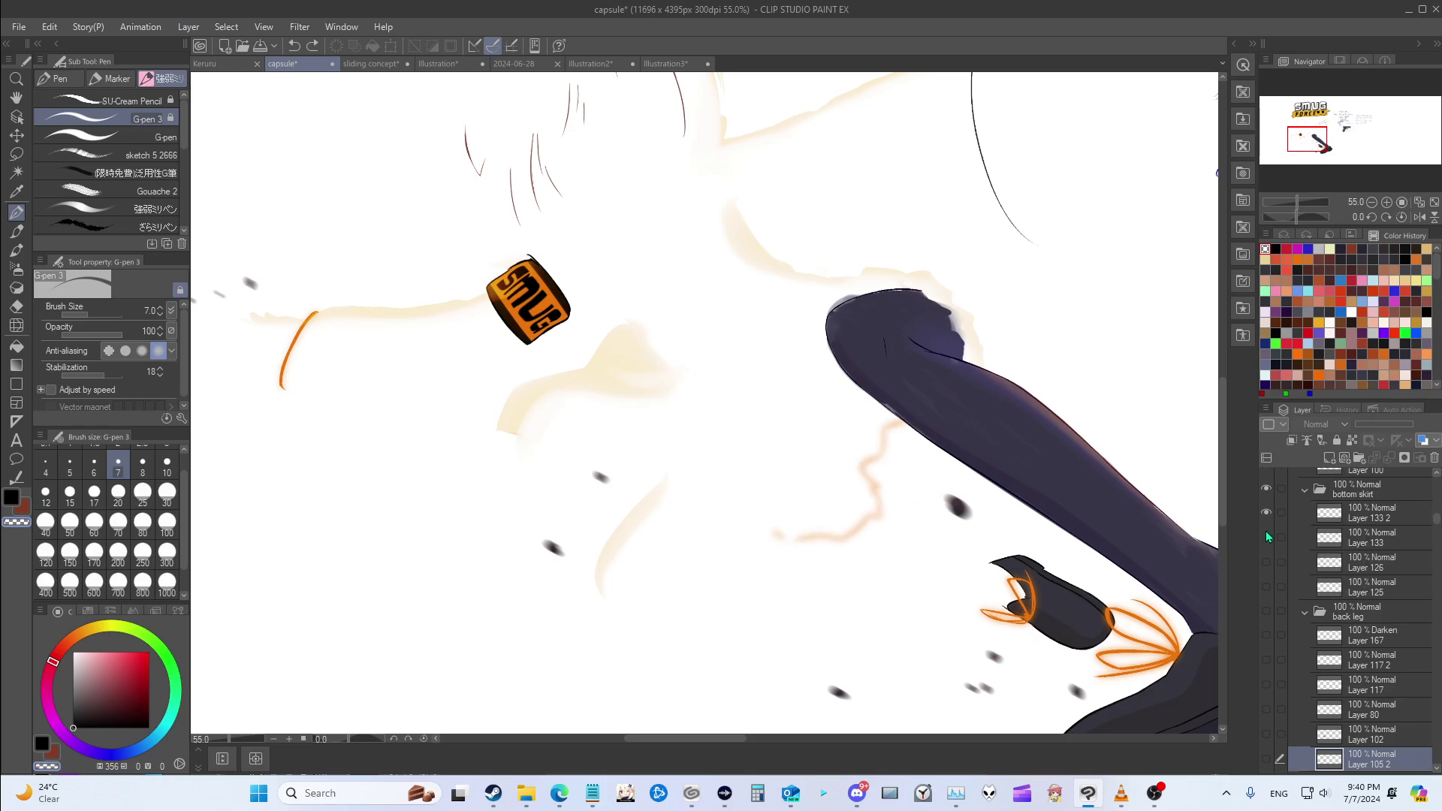
pyautogui.click(1267, 511)
pyautogui.scroll(1, 1268, 516)
pyautogui.click(1267, 516)
# Step: Hide Layers 100, 115, 116 and 101 along with the front leg folder
pyautogui.scroll(2, 1268, 518)
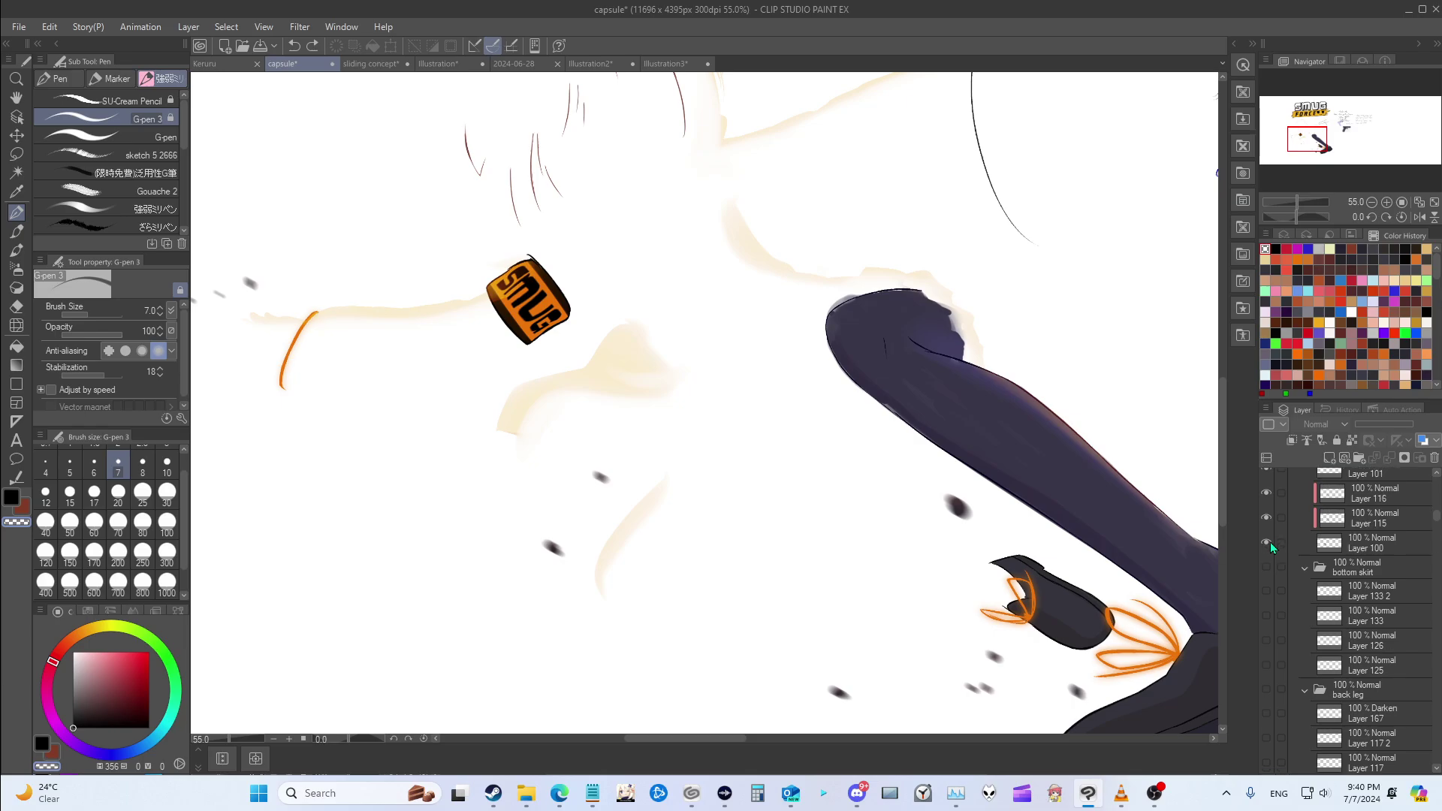
pyautogui.click(1269, 546)
pyautogui.scroll(1, 1270, 547)
pyautogui.click(1268, 542)
pyautogui.scroll(1, 1269, 542)
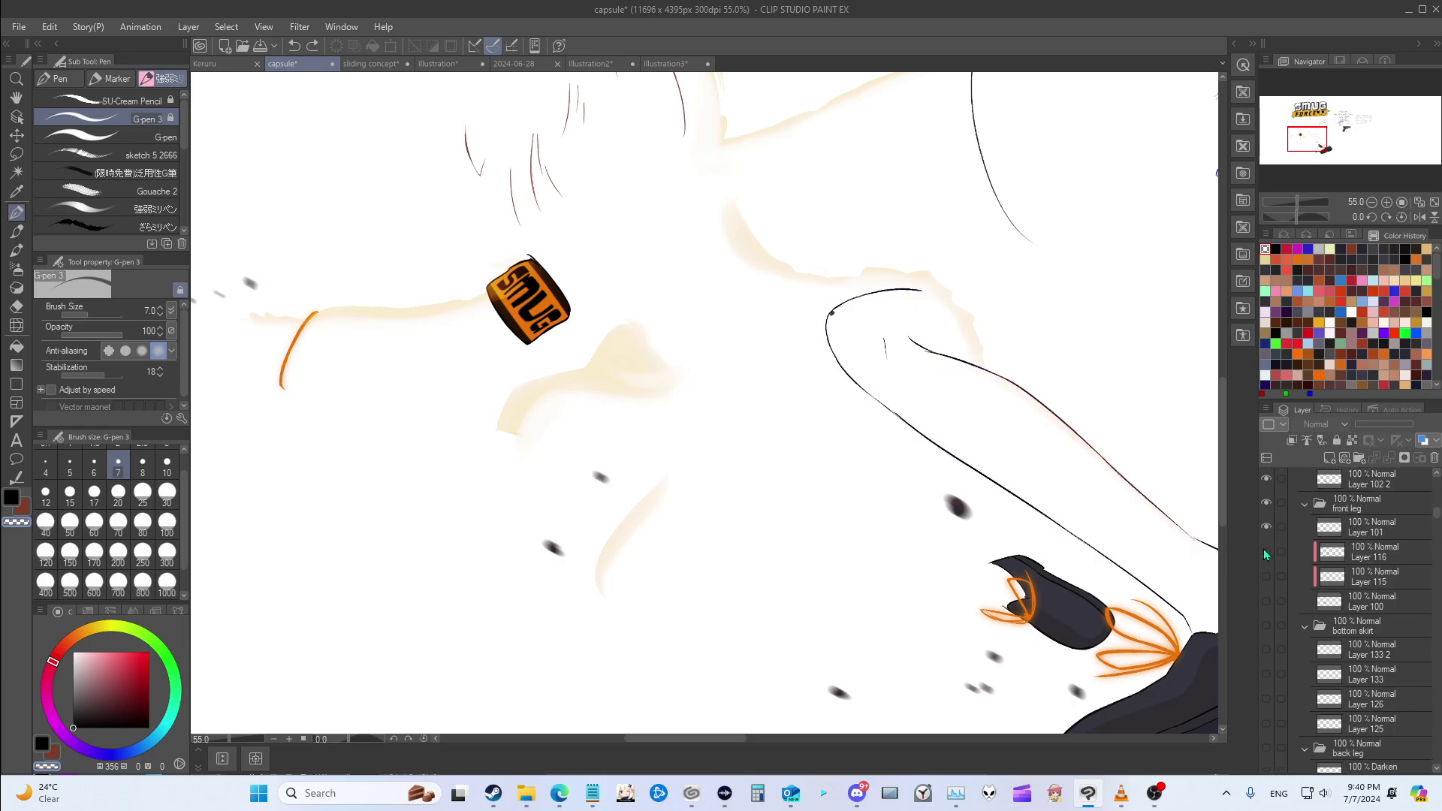
pyautogui.scroll(1, 1264, 555)
pyautogui.click(1266, 546)
pyautogui.scroll(1, 1267, 556)
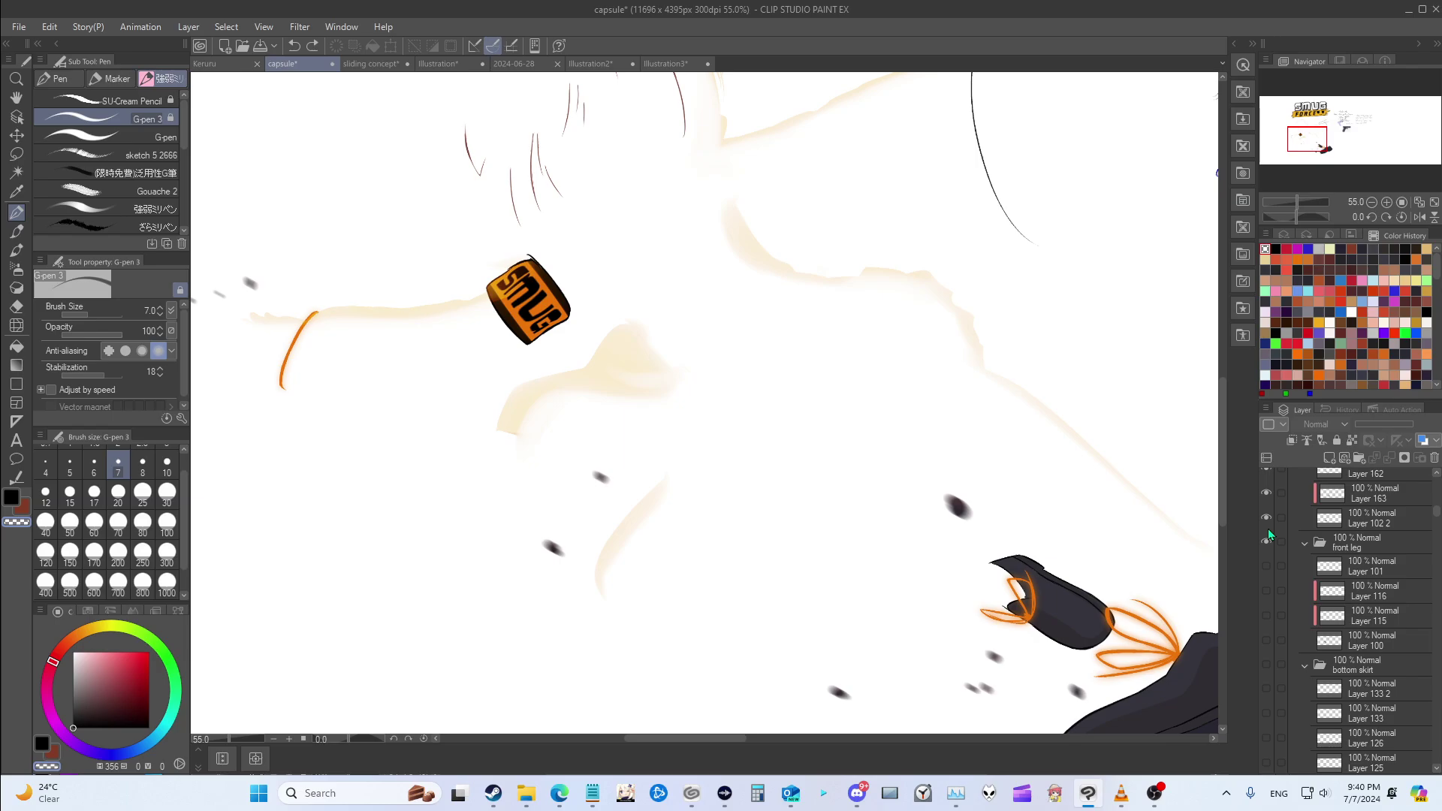
pyautogui.click(1266, 539)
# Step: Hide Layers 102 2, 163, 162, 120, 107 and 107 2 along with the shoe folder
pyautogui.scroll(1, 1268, 532)
pyautogui.scroll(-2, 1169, 541)
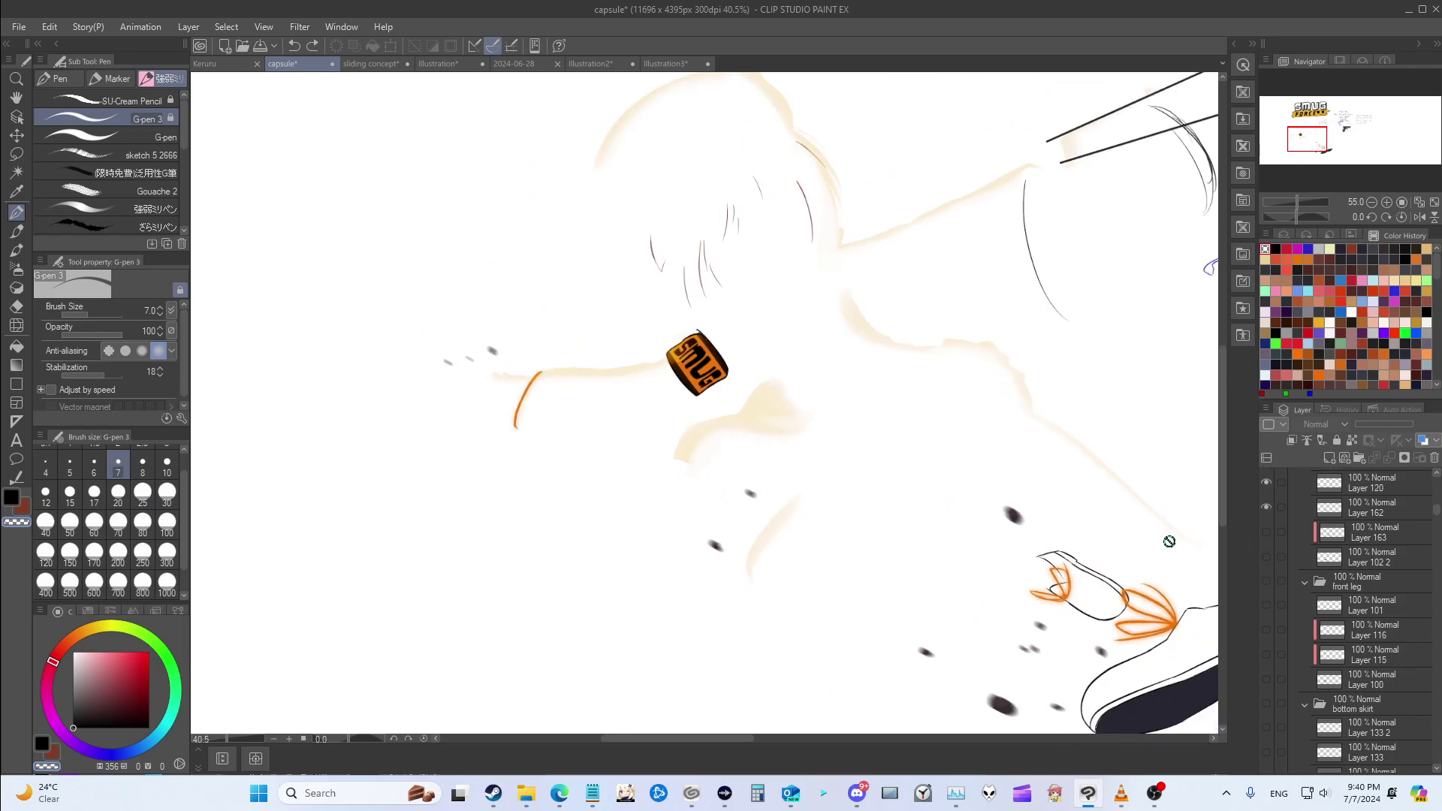
pyautogui.scroll(-3, 1062, 563)
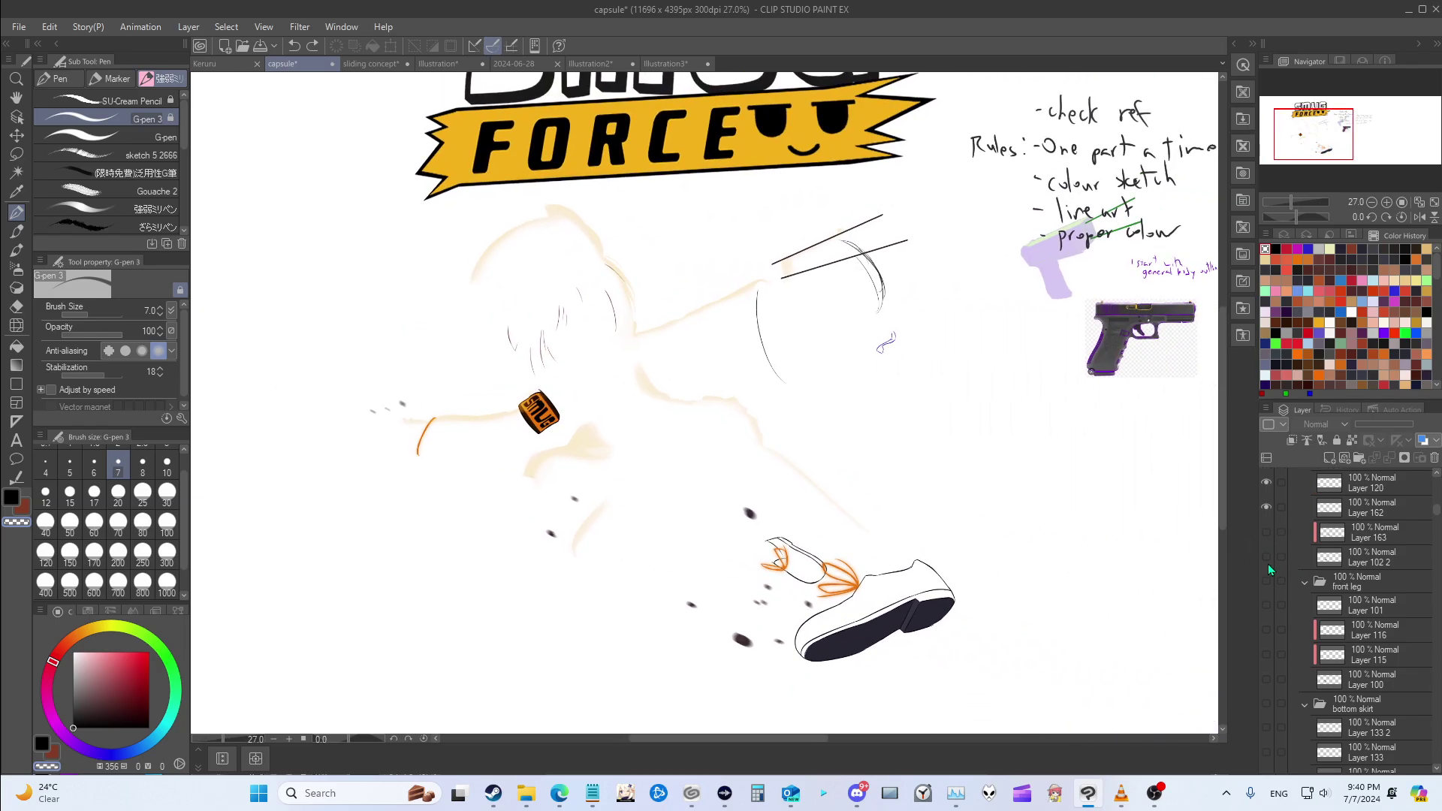
pyautogui.scroll(2, 1267, 564)
pyautogui.moveTo(1268, 568); pyautogui.dragTo(1264, 517)
pyautogui.scroll(1, 1268, 524)
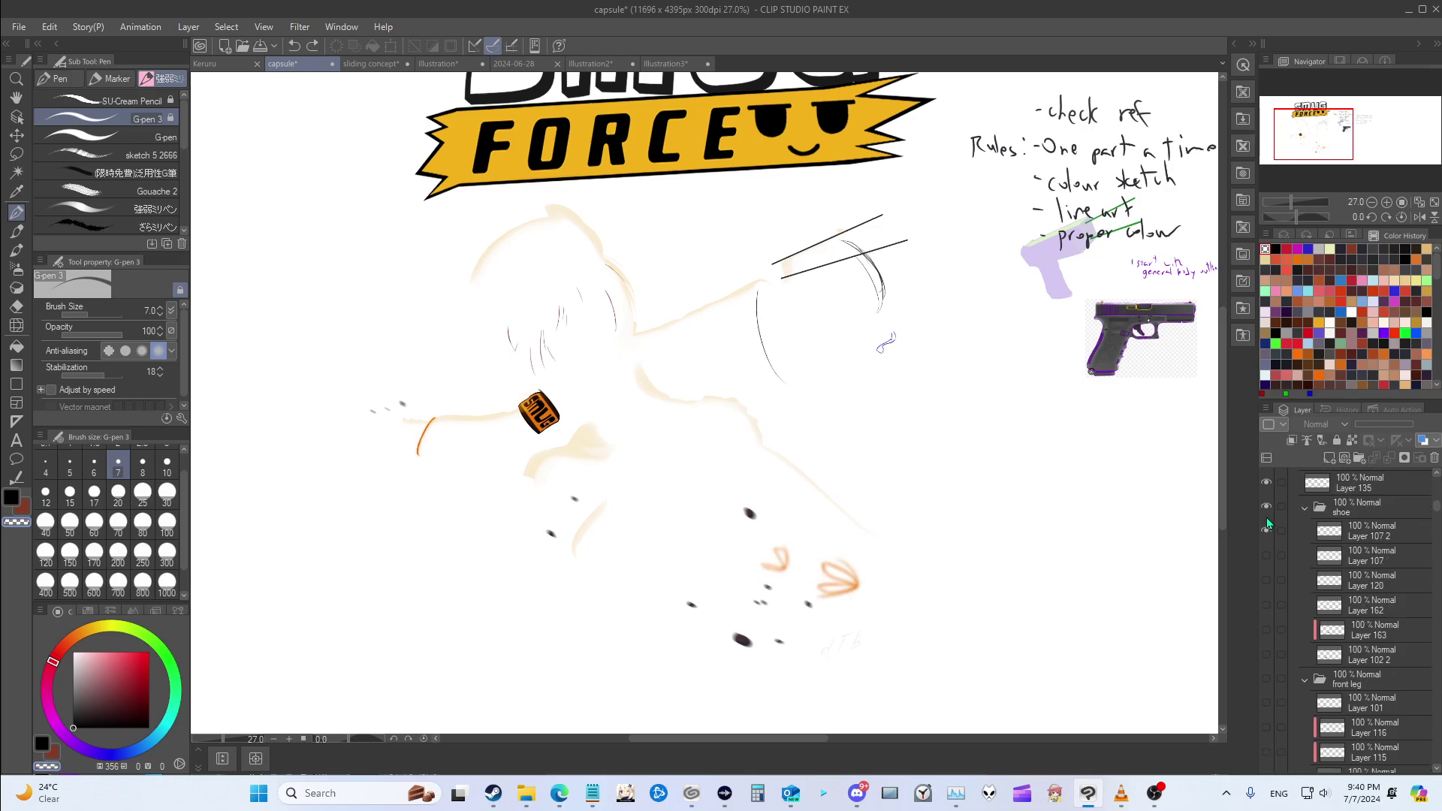
pyautogui.scroll(-1, 1266, 534)
pyautogui.click(1264, 538)
pyautogui.click(1264, 539)
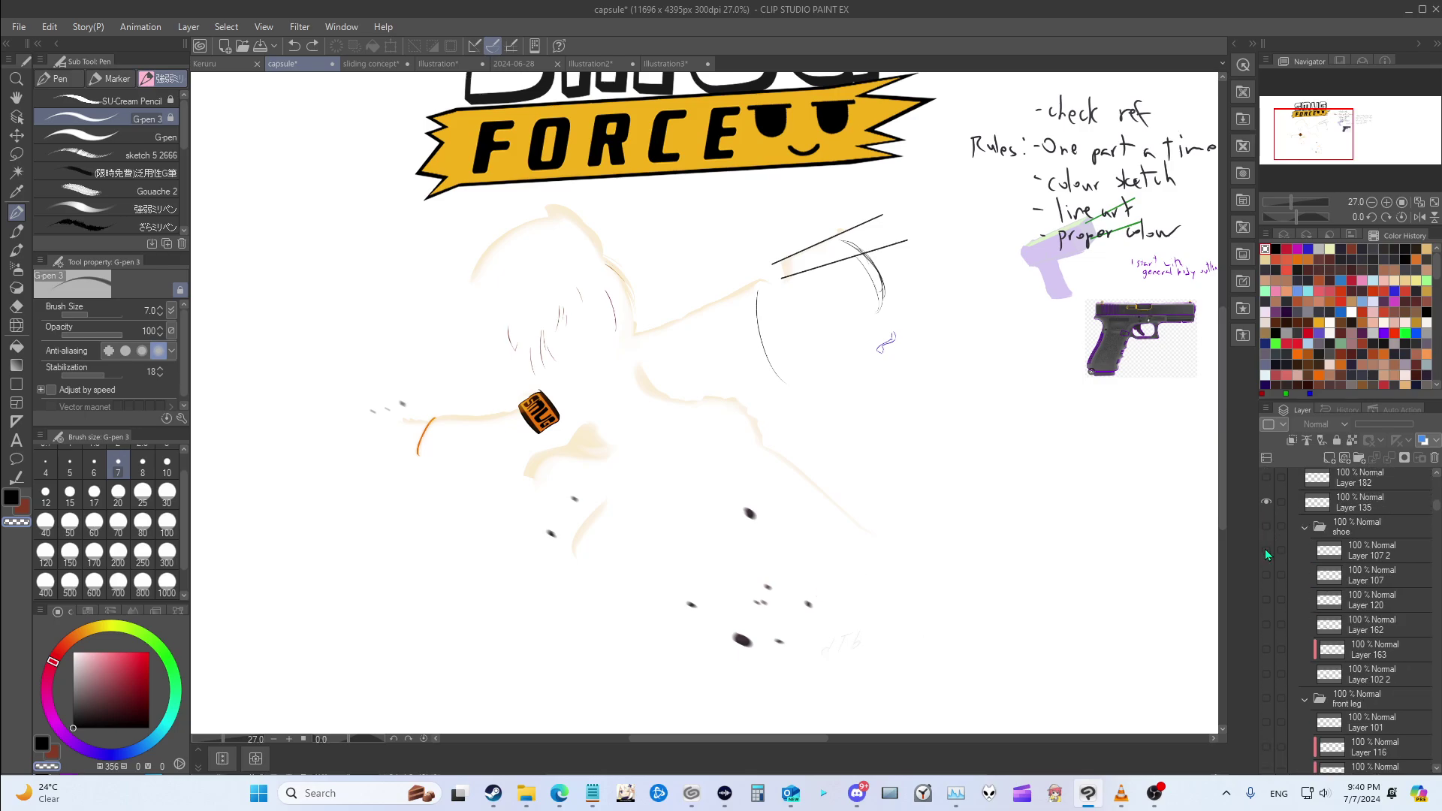
# Step: Hide Layers 135 and 182 and their parent Folder 10
pyautogui.scroll(3, 1266, 539)
pyautogui.scroll(2, 1266, 539)
pyautogui.click(1266, 556)
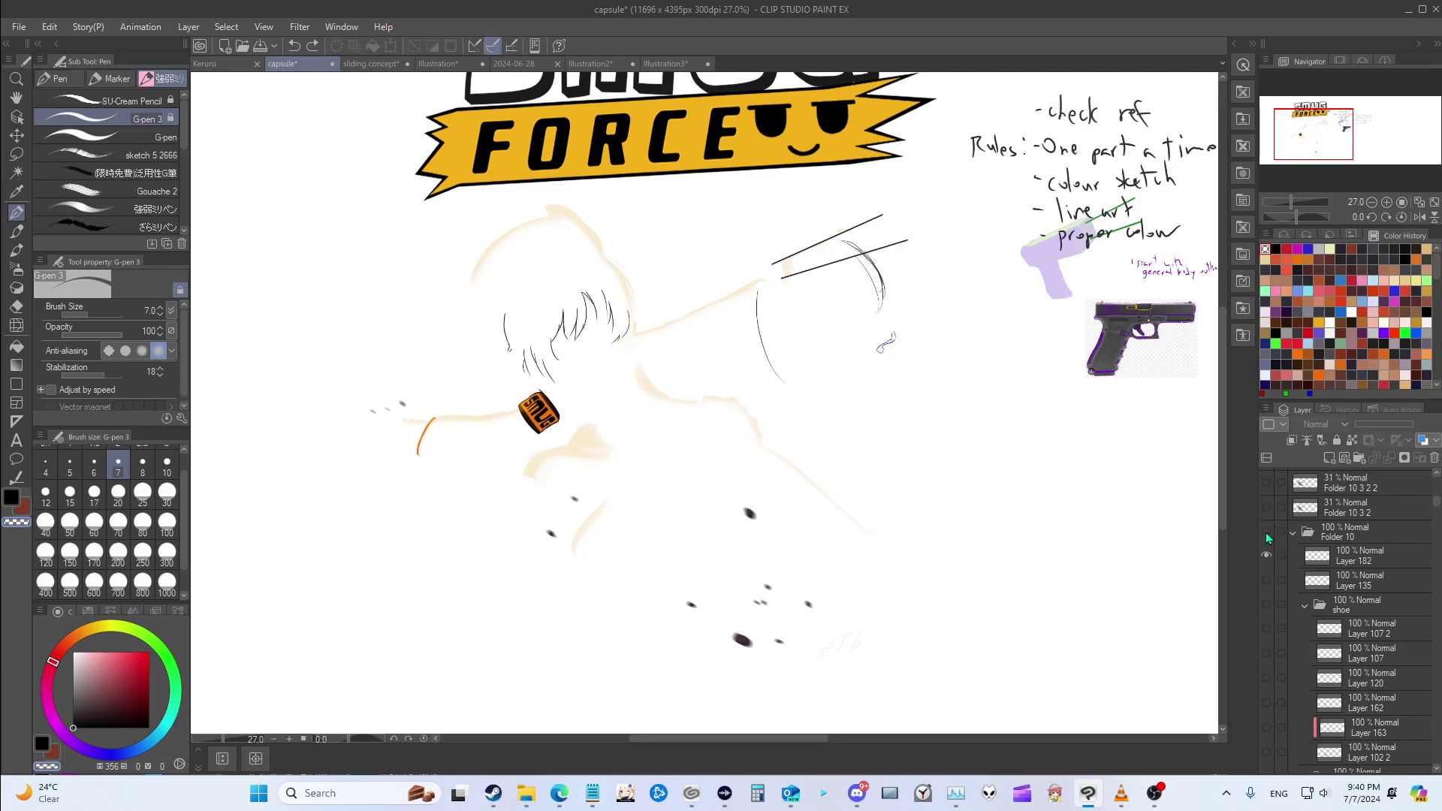
pyautogui.click(1264, 533)
# Step: Show Folder 10 with Layer 182 once more, and hide the folder again
pyautogui.scroll(2, 1269, 561)
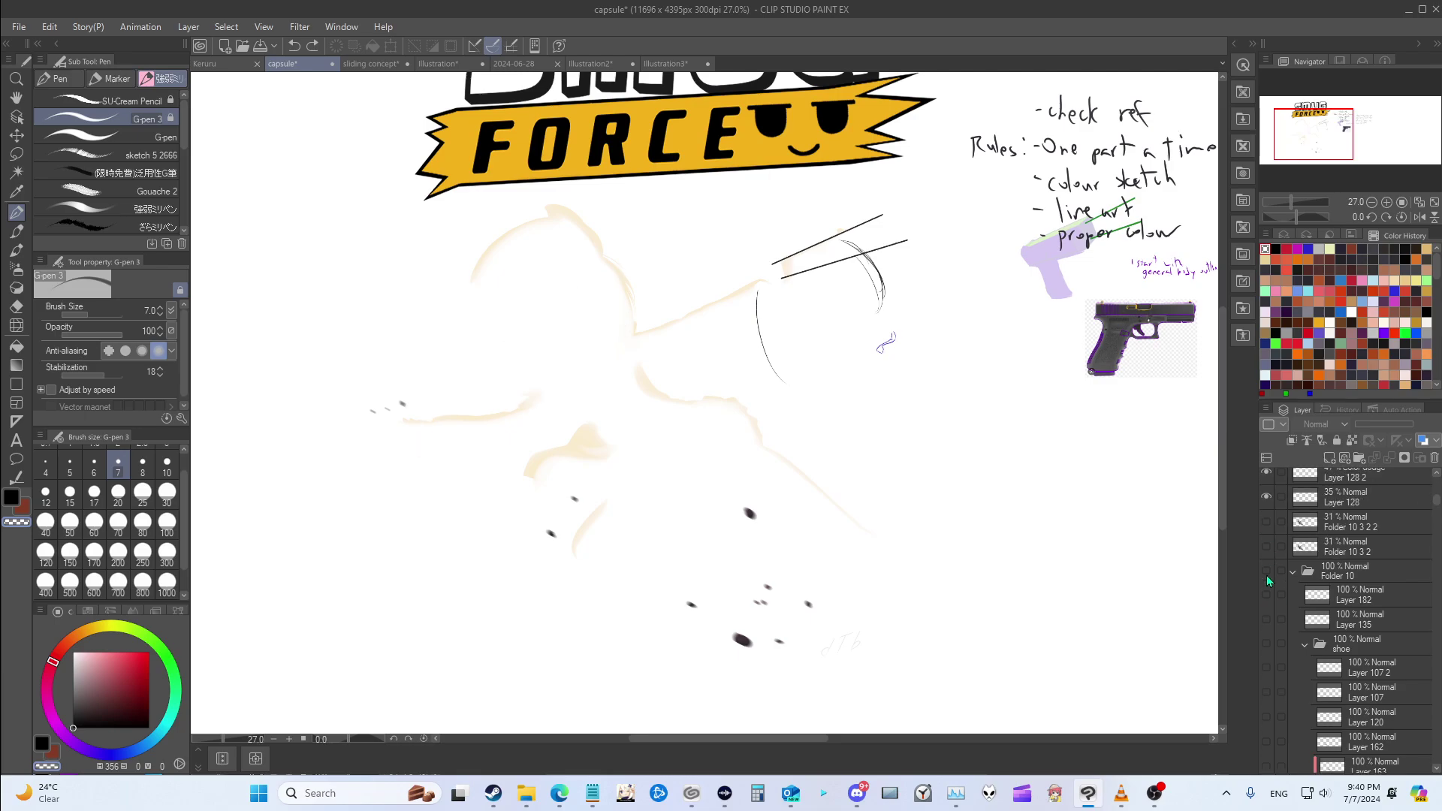
pyautogui.click(1266, 573)
pyautogui.click(1268, 593)
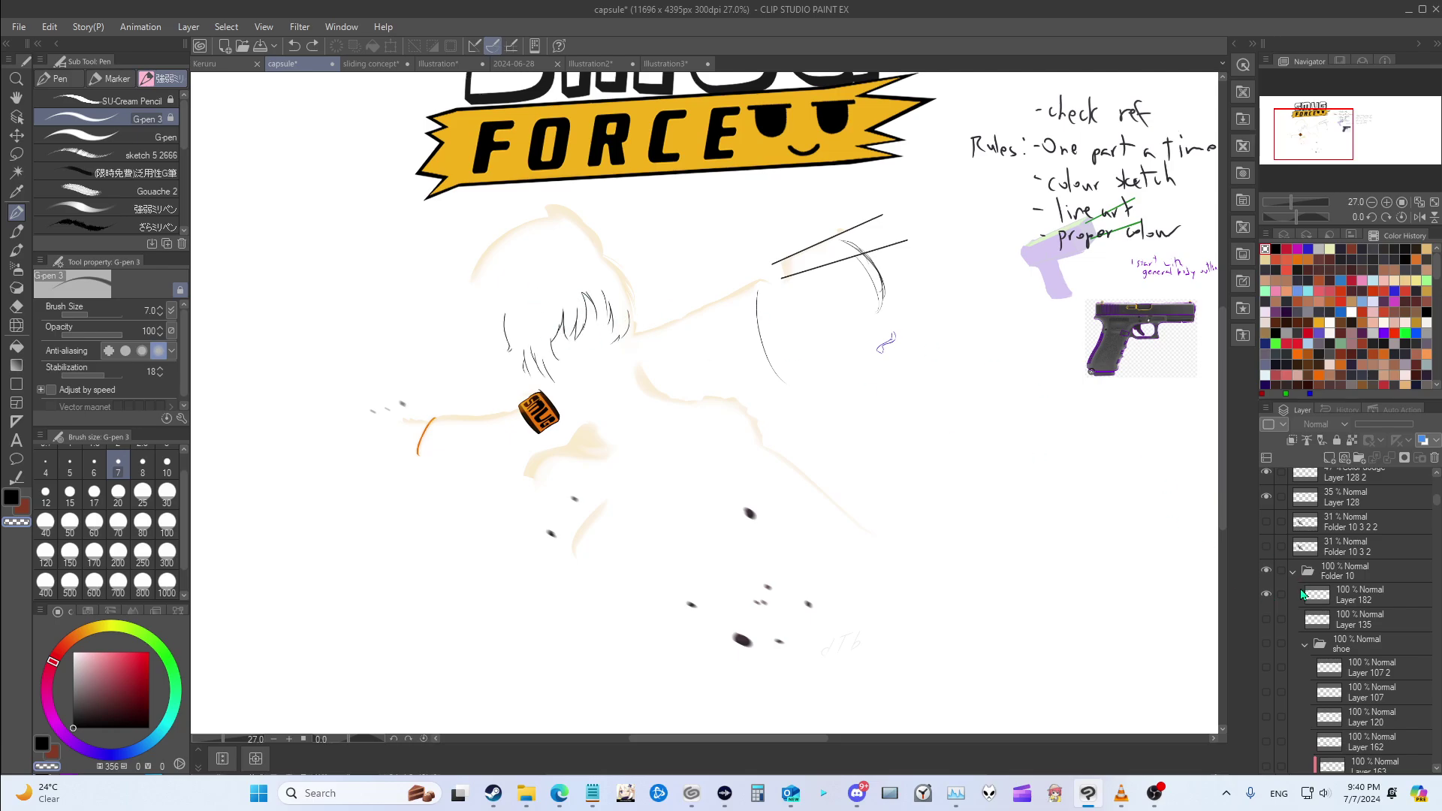
pyautogui.click(1266, 571)
# Step: Show Folder 10 3 2 and Folder 10 3 2 2 to reveal the character's blurred colour sketch
pyautogui.scroll(2, 1266, 585)
pyautogui.click(1265, 569)
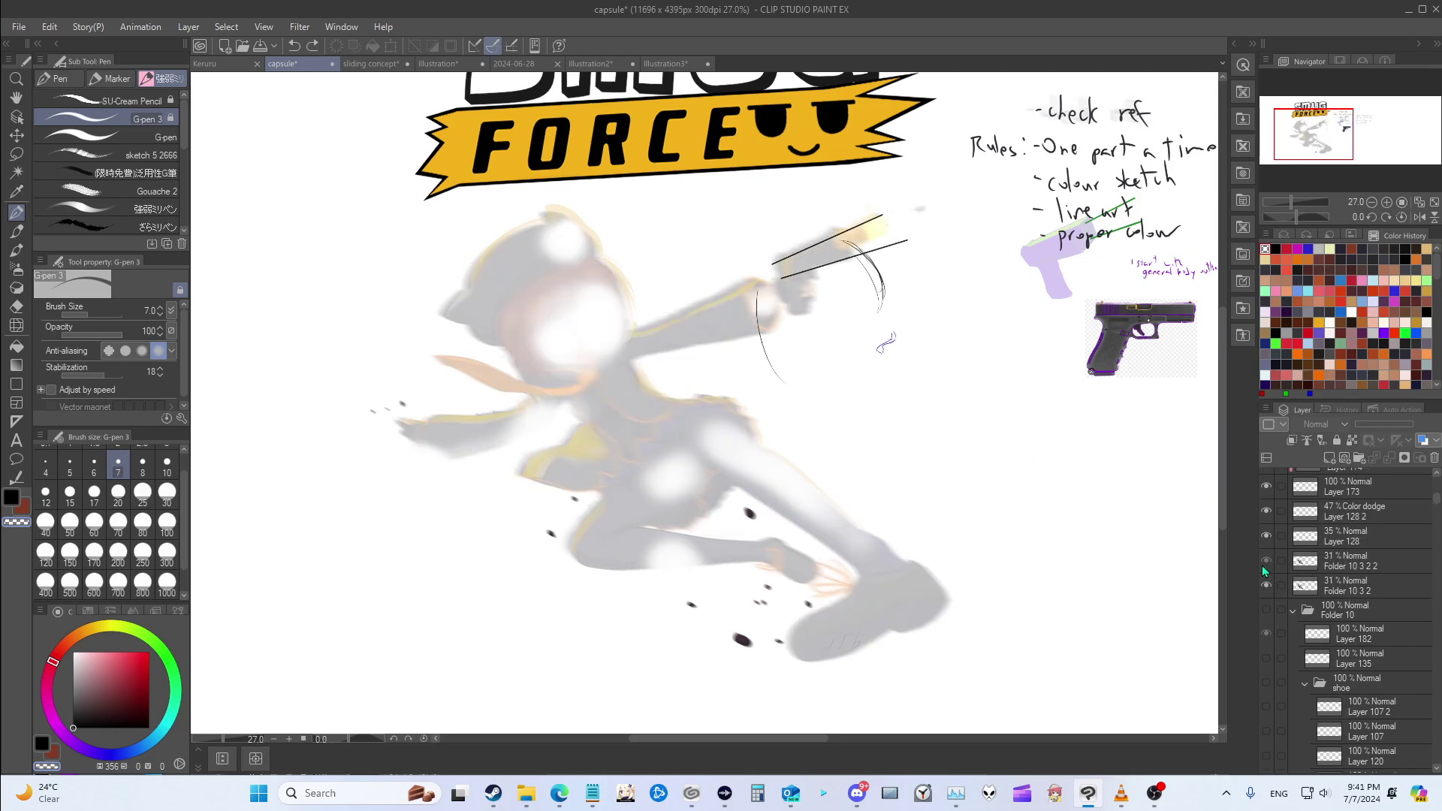
pyautogui.click(1263, 563)
pyautogui.scroll(1, 1264, 563)
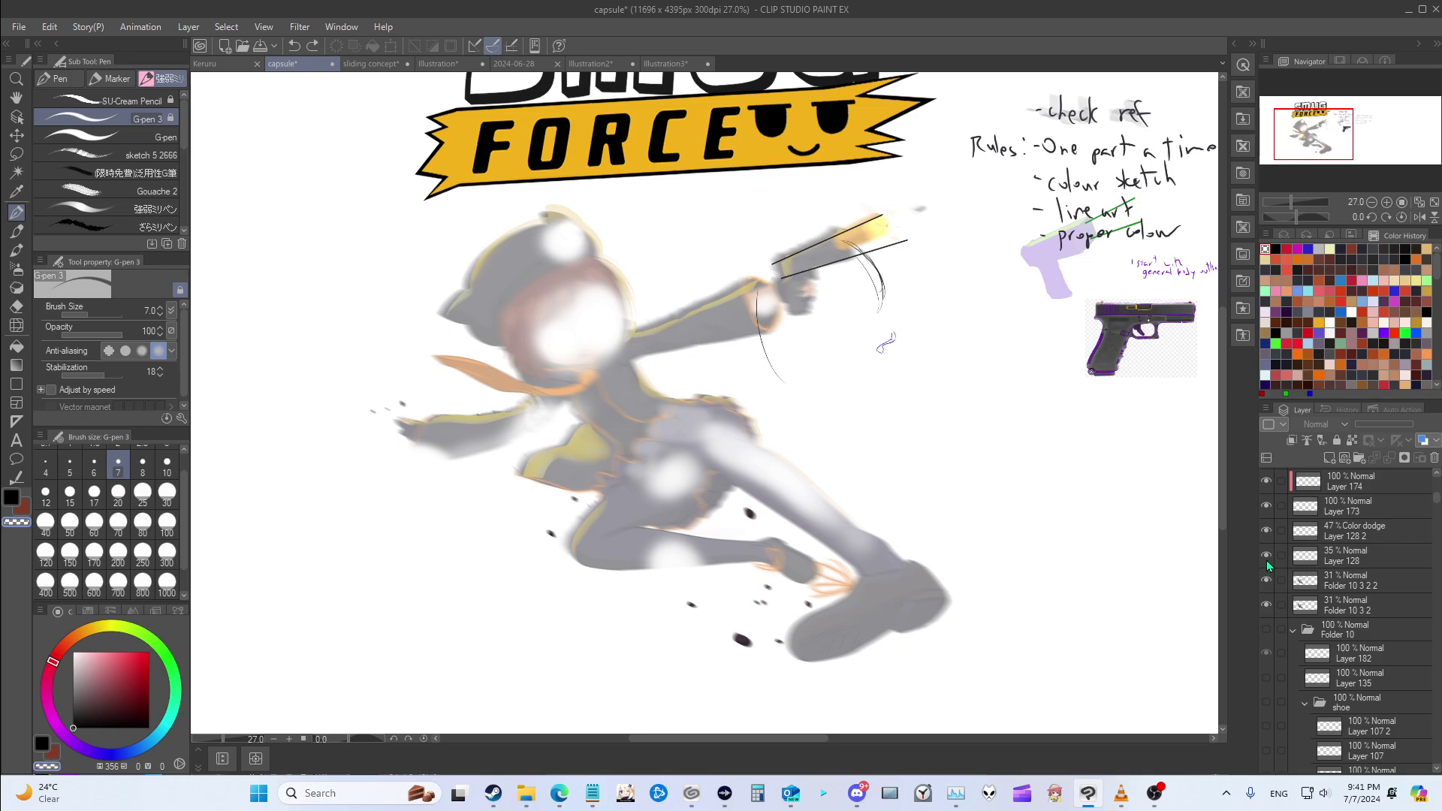
# Step: Hide Layers 128, 128 2, 173, 174, 164 and 35 to strip the effects over the blurred sketch
pyautogui.scroll(2, 1269, 571)
pyautogui.scroll(1, 1269, 639)
pyautogui.click(1269, 636)
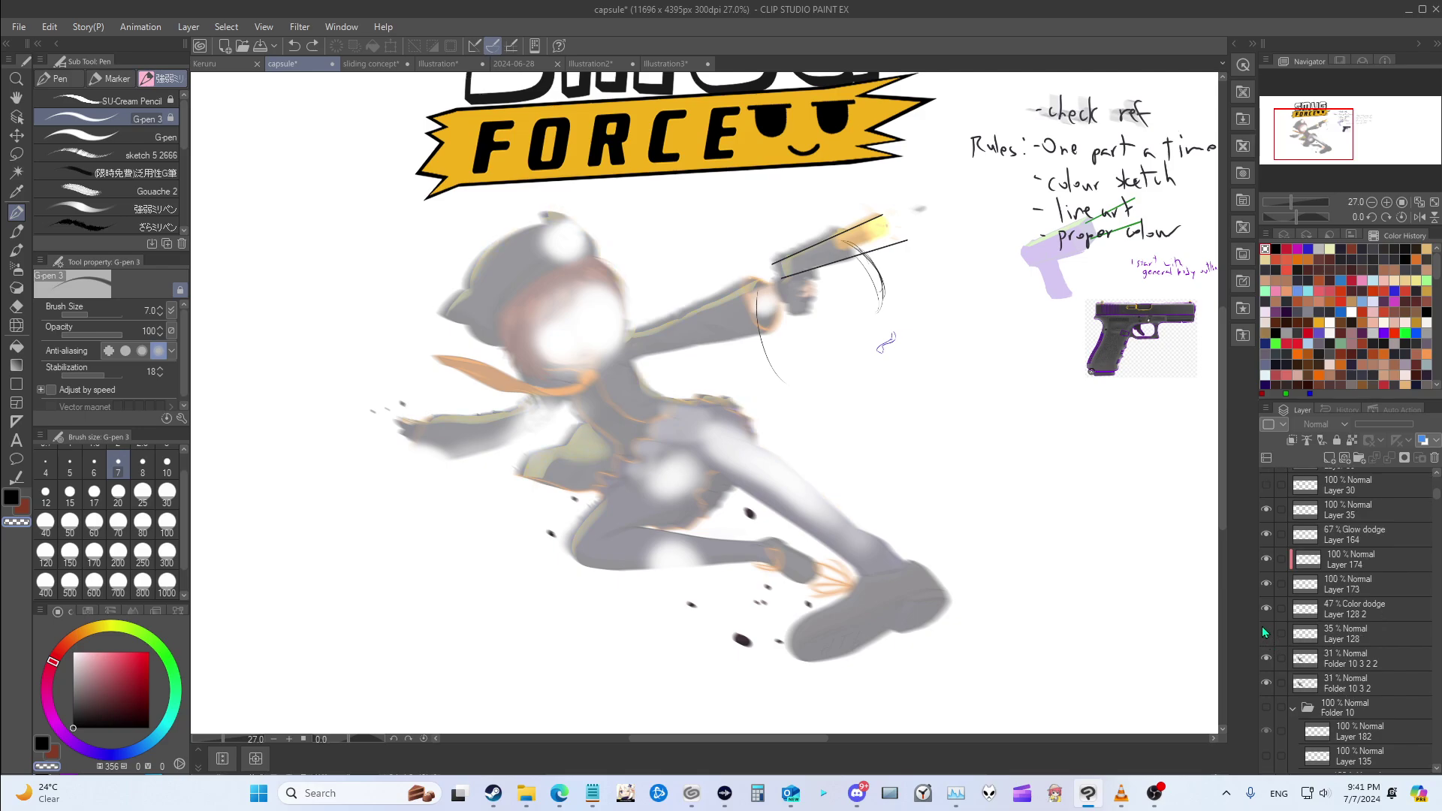
pyautogui.click(1267, 610)
pyautogui.scroll(1, 1268, 608)
pyautogui.click(1267, 609)
pyautogui.scroll(2, 1267, 608)
pyautogui.click(1266, 637)
pyautogui.click(1266, 613)
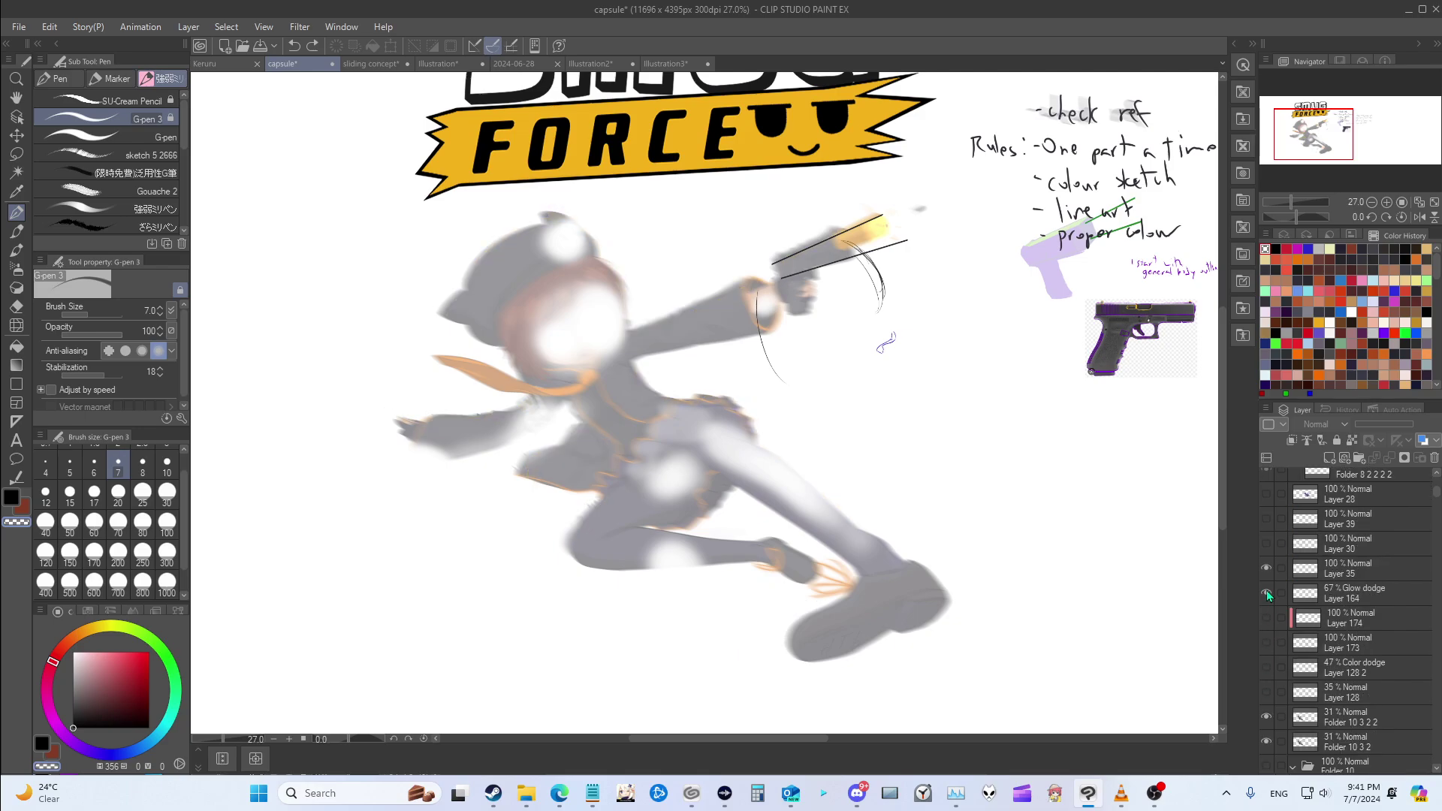
pyautogui.click(1266, 589)
# Step: Show Layers 30, 39 and 28 and Folder 7 to bring back the early sketches and silhouettes
pyautogui.scroll(2, 1269, 598)
pyautogui.click(1269, 598)
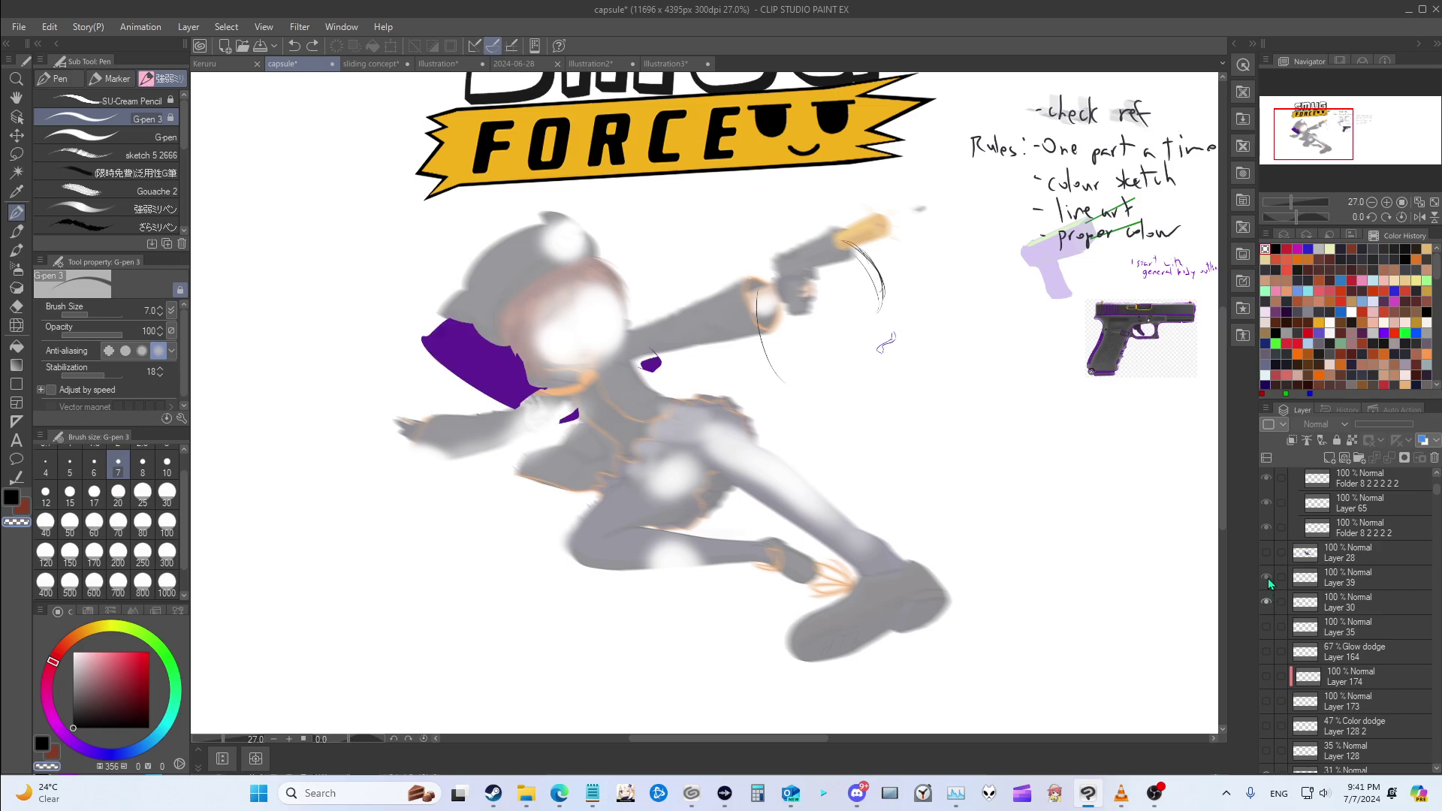
pyautogui.click(1267, 578)
pyautogui.click(1268, 621)
pyautogui.scroll(1, 1271, 587)
pyautogui.scroll(4, 1270, 584)
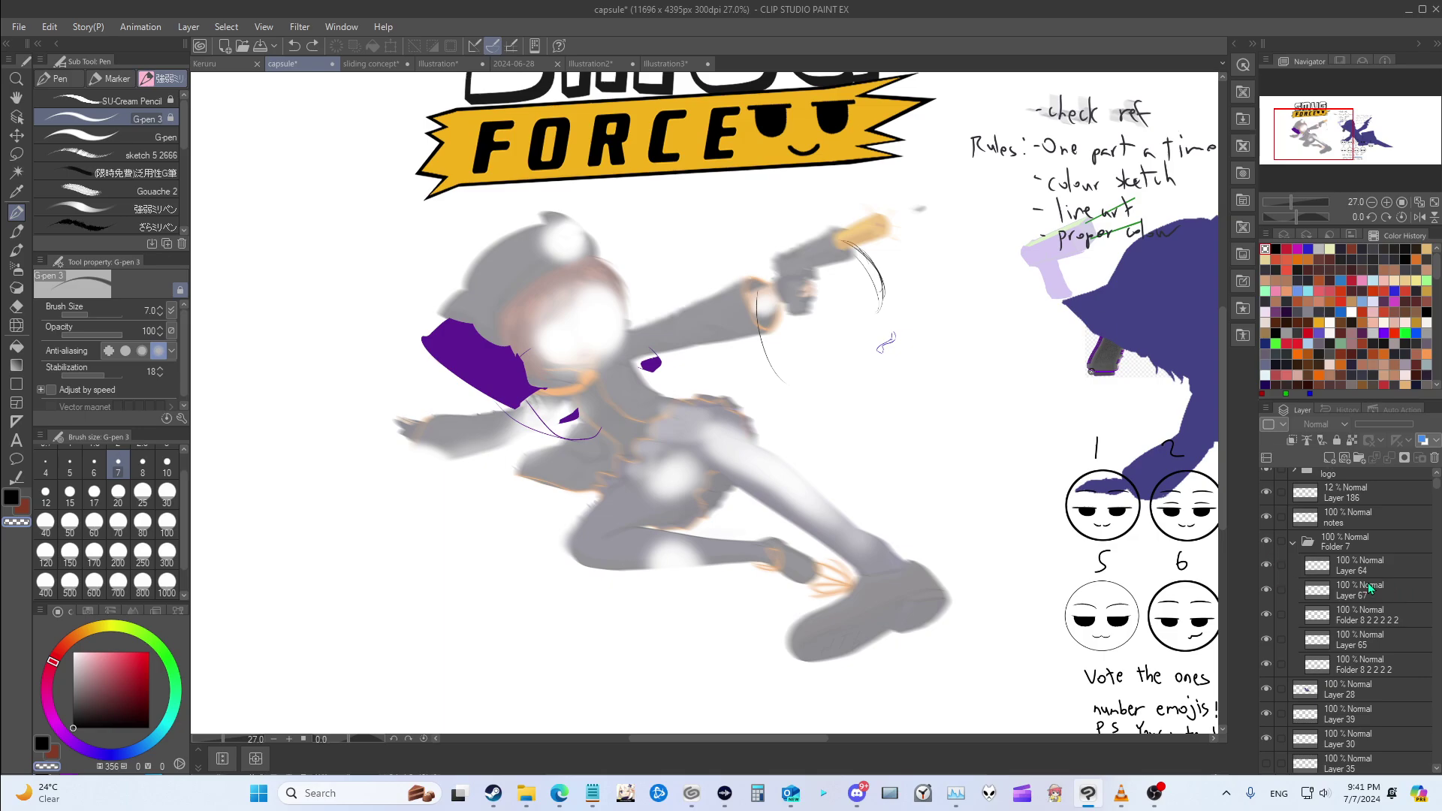
# Step: Hide the logo folder to remove the Smug Force title from the canvas
pyautogui.scroll(1, 1281, 568)
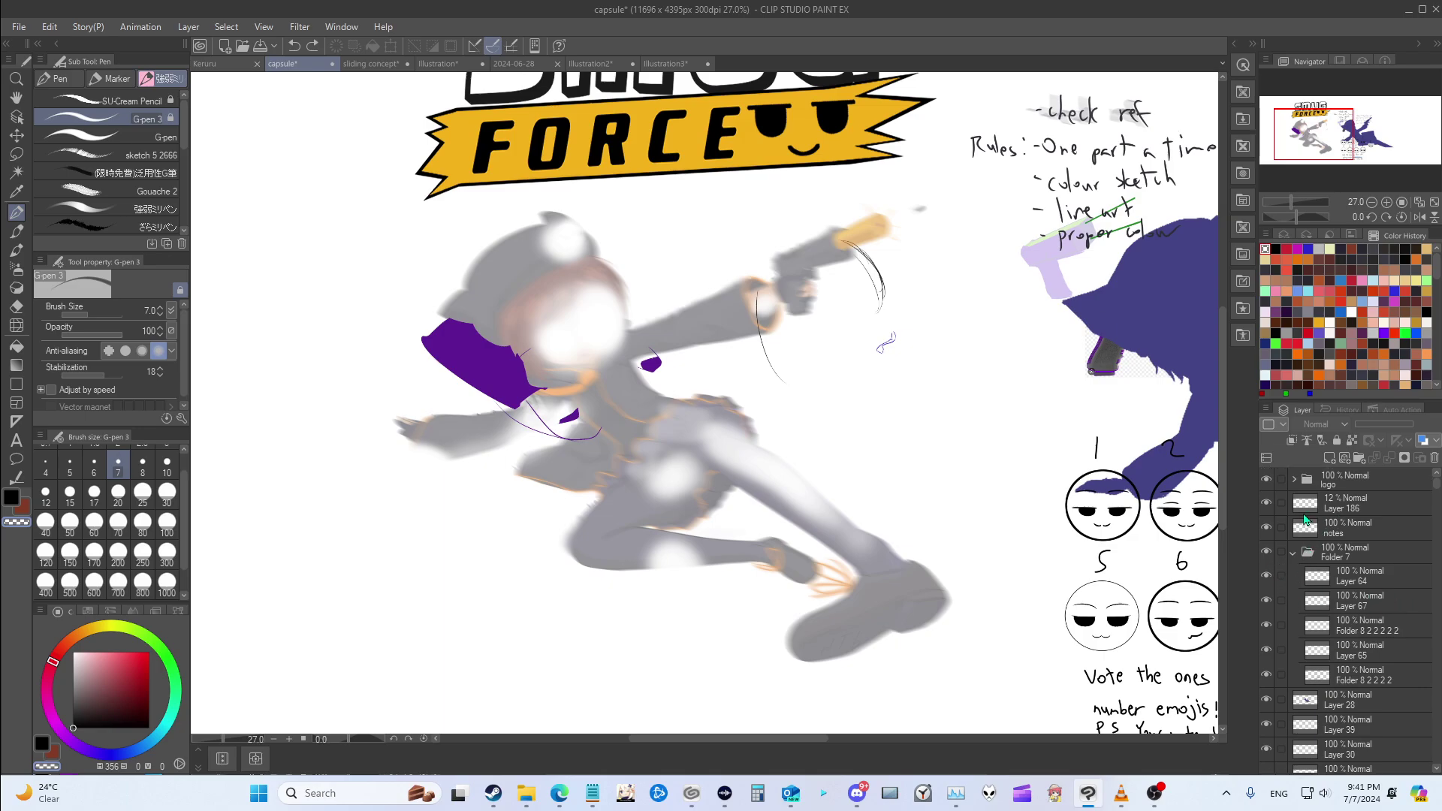
pyautogui.scroll(-4, 1289, 475)
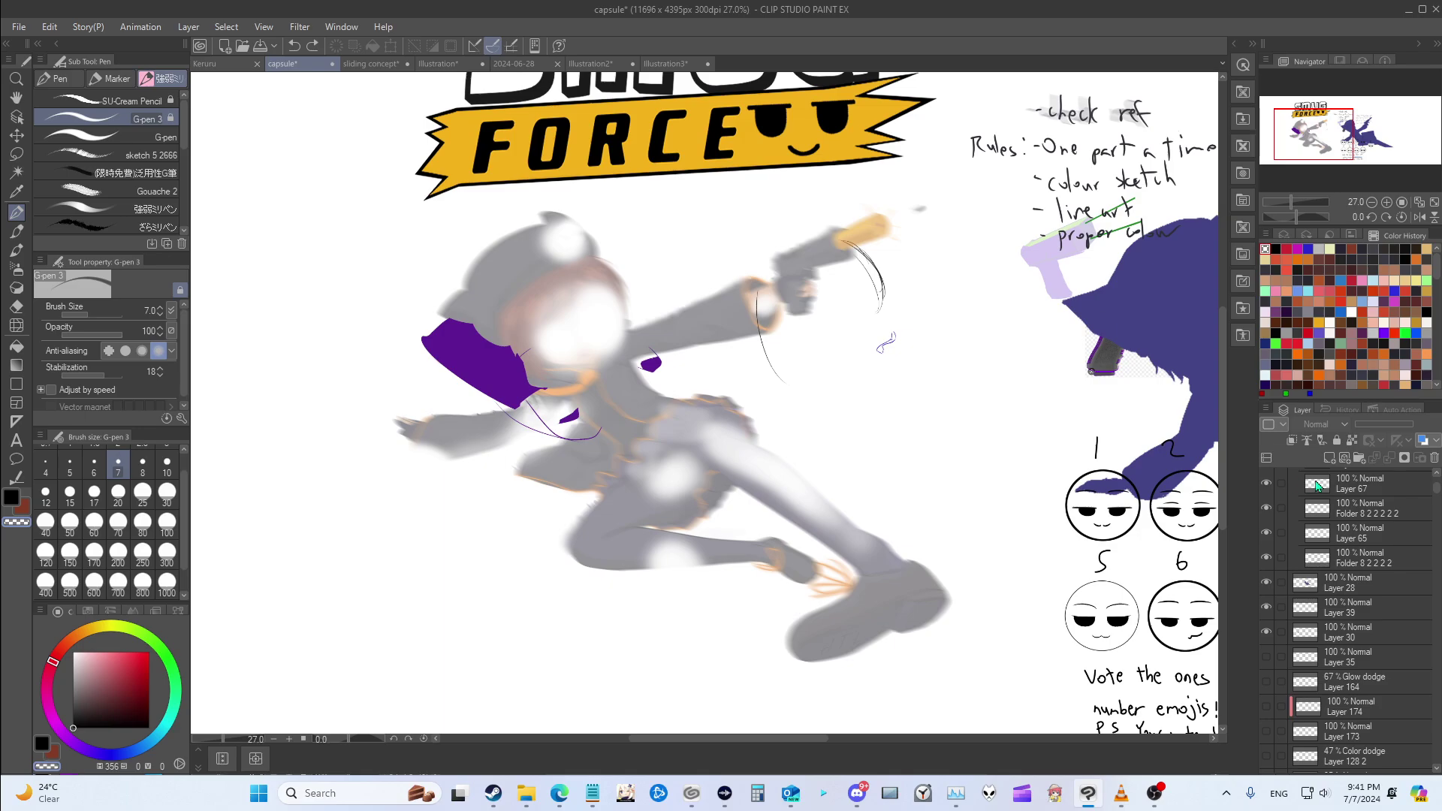
pyautogui.scroll(4, 1314, 484)
pyautogui.click(1267, 479)
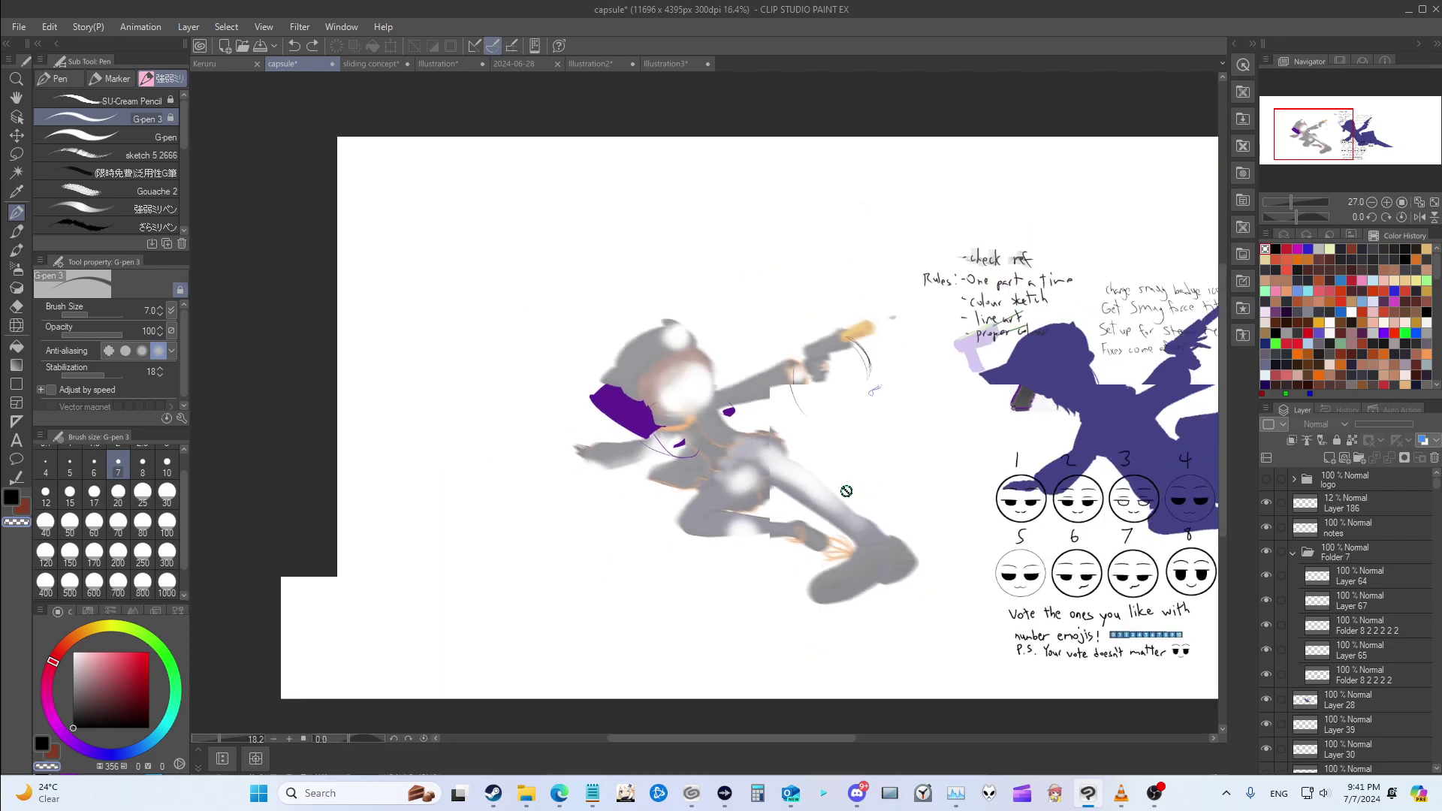
pyautogui.scroll(-4, 856, 475)
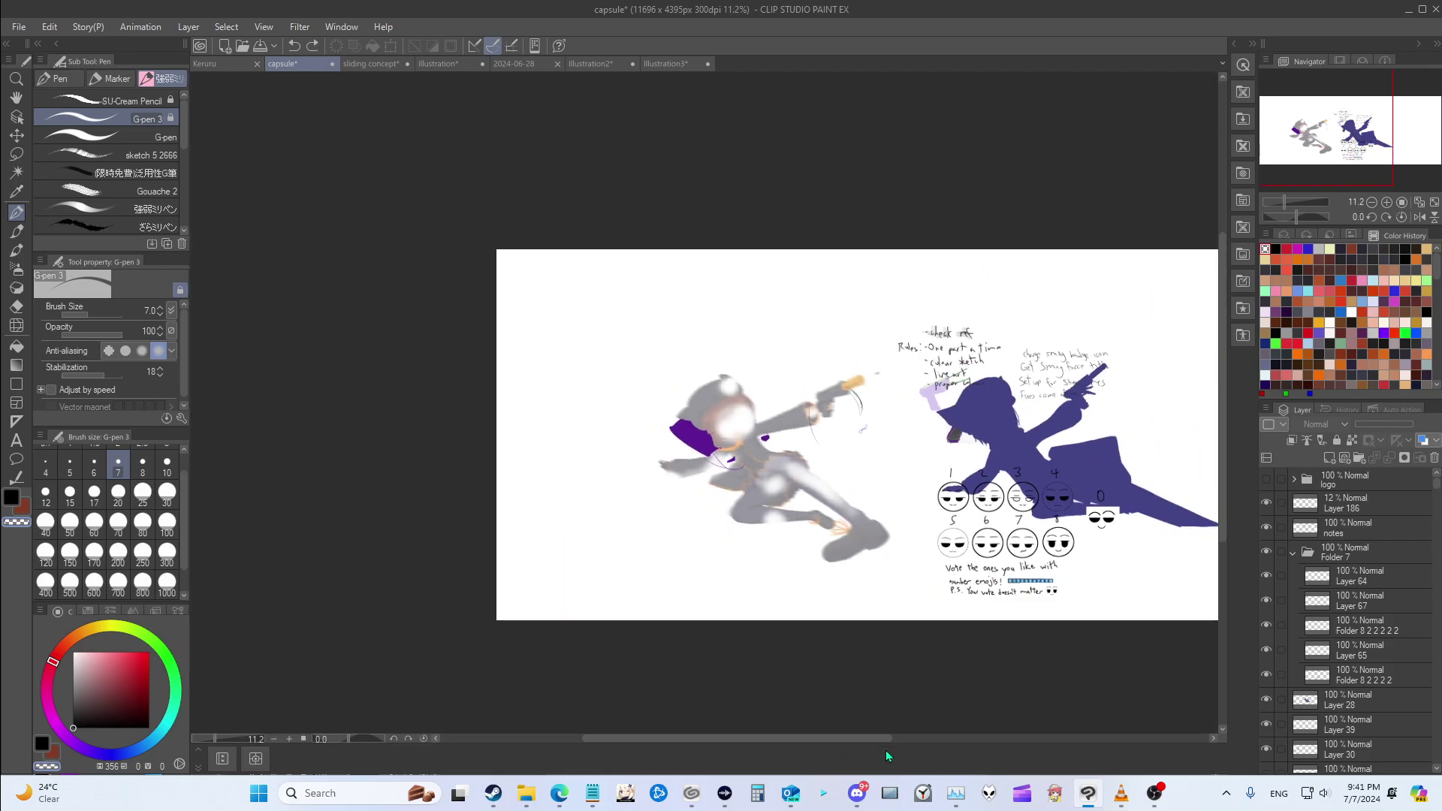
pyautogui.moveTo(854, 740); pyautogui.dragTo(886, 741)
pyautogui.scroll(3, 691, 549)
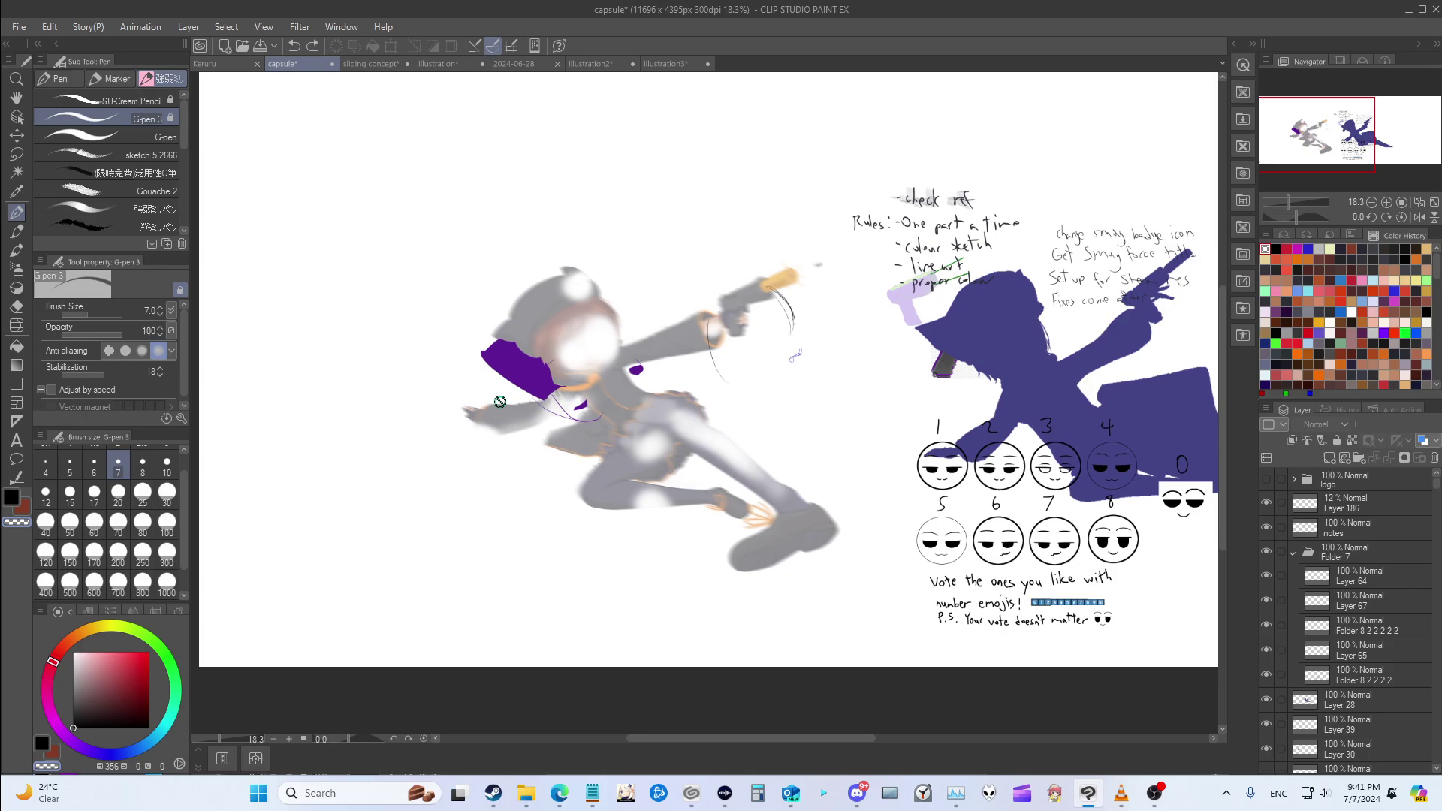
# Step: Close the capsule illustration without saving the layer visibility changes
pyautogui.scroll(2, 680, 448)
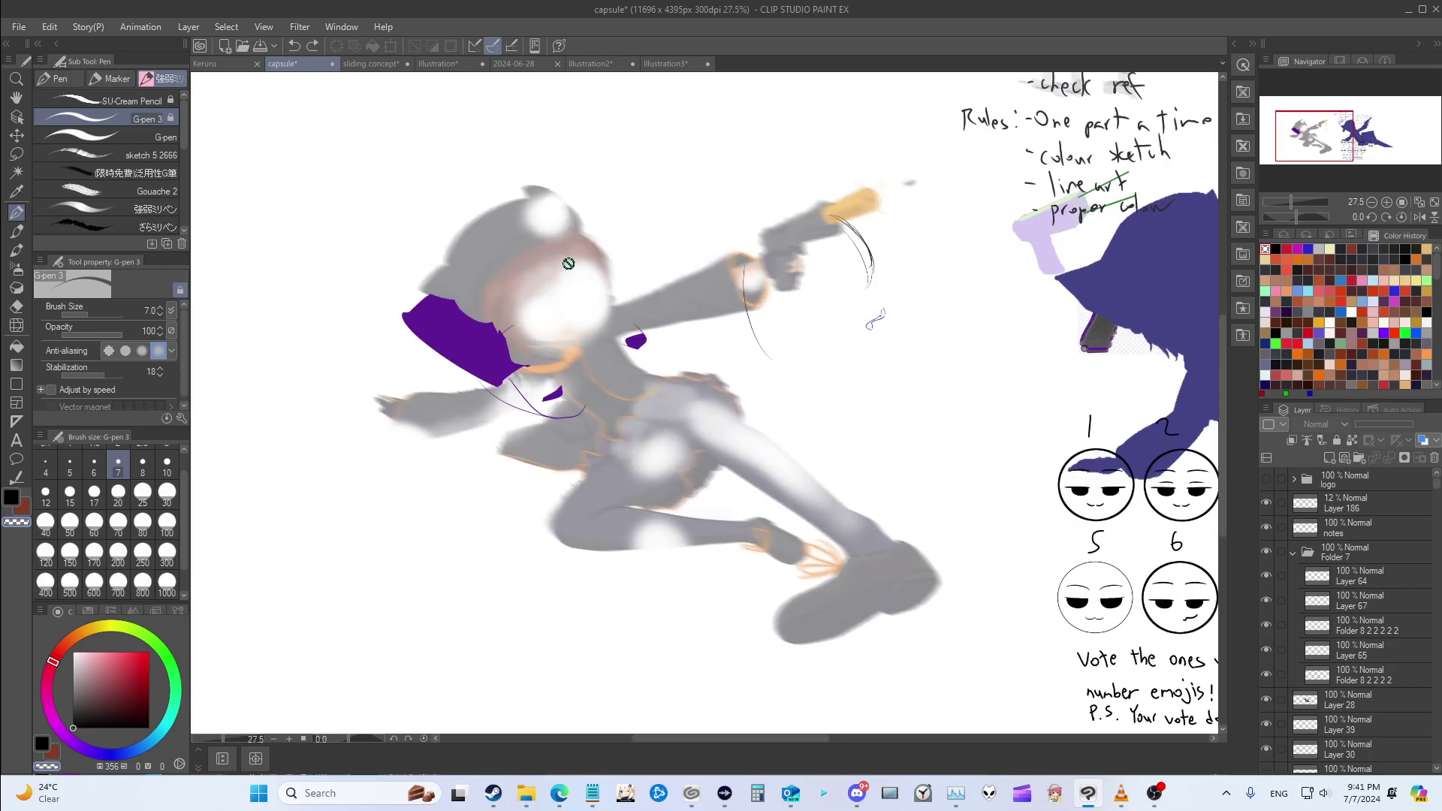
pyautogui.scroll(-2, 623, 327)
pyautogui.scroll(-1, 608, 323)
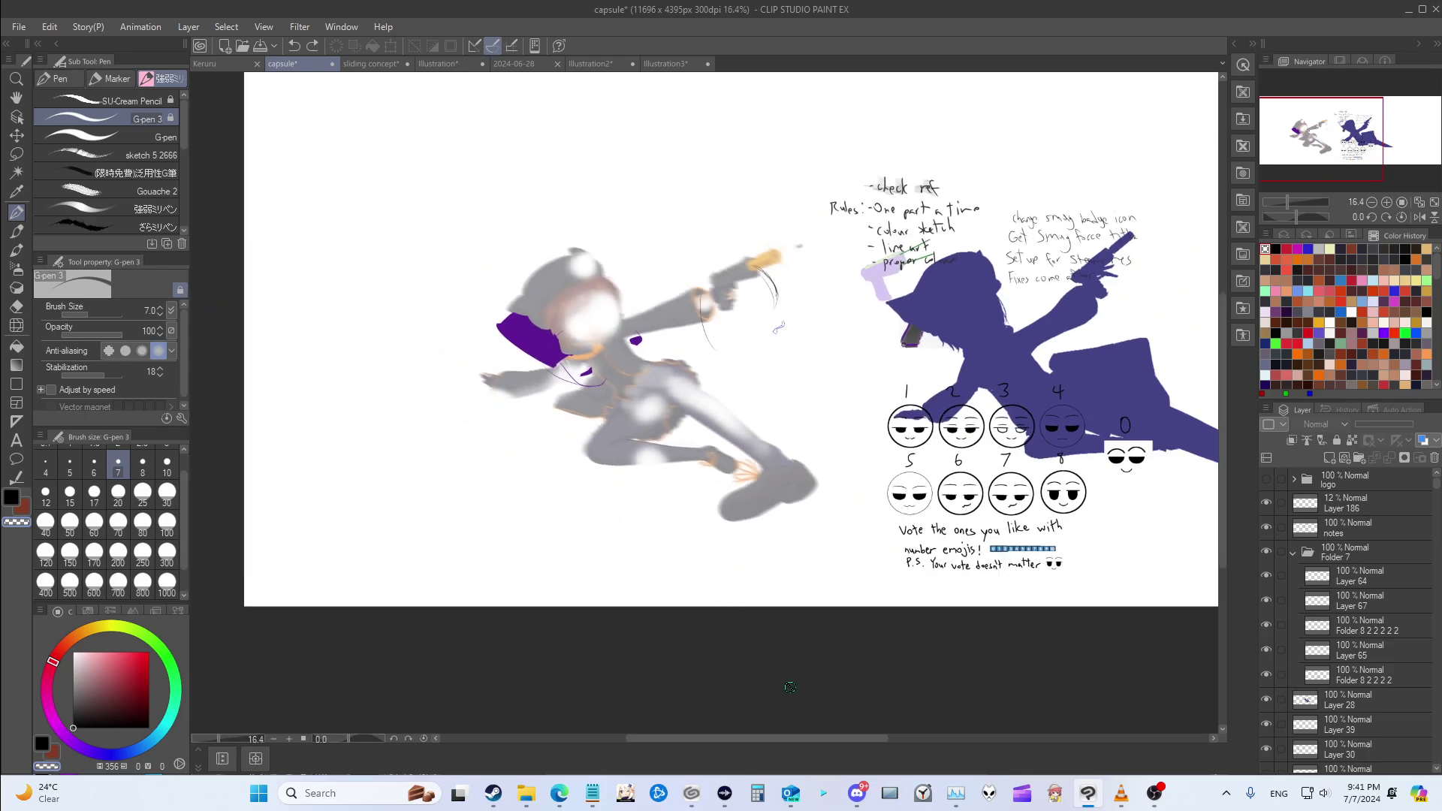
pyautogui.moveTo(784, 737); pyautogui.dragTo(773, 740)
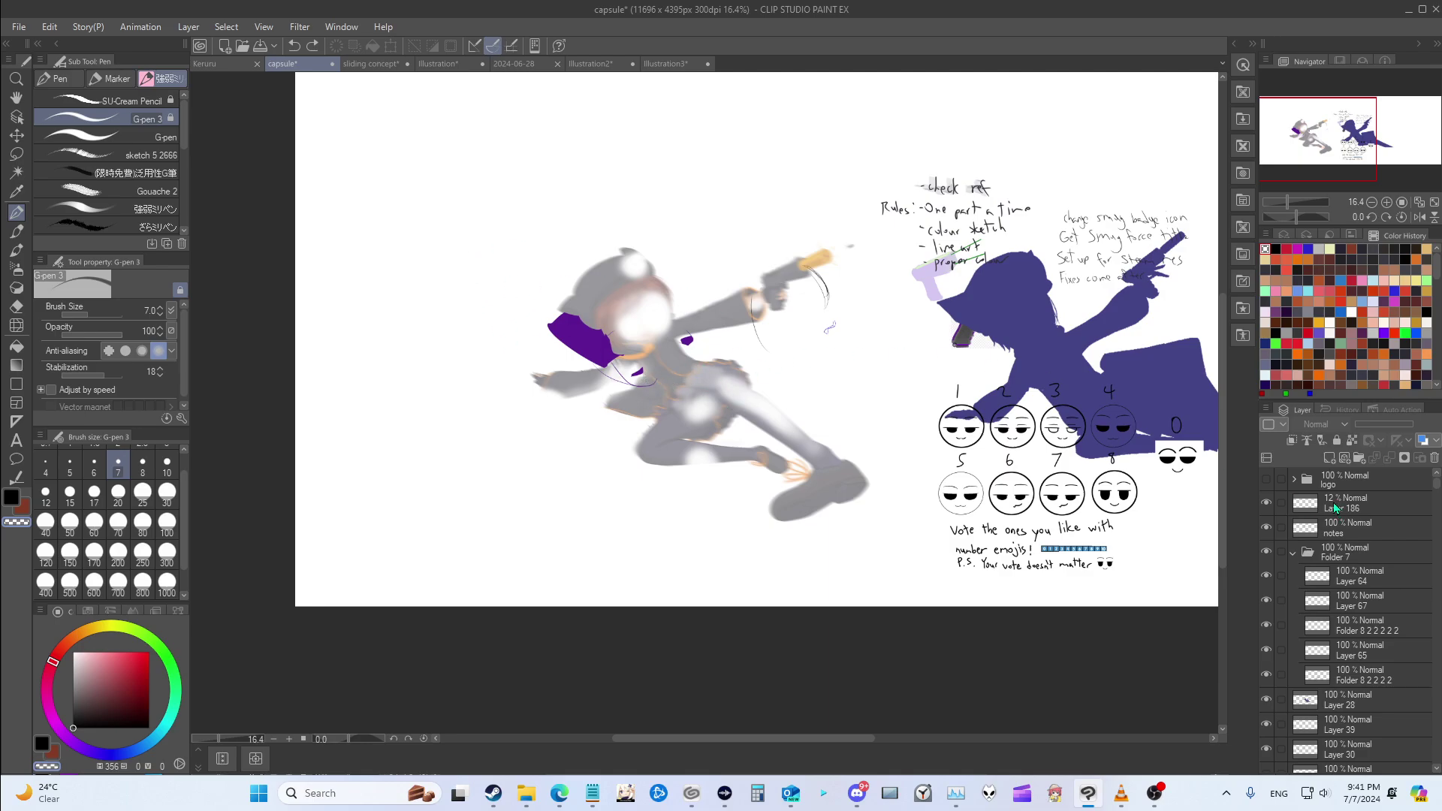
pyautogui.click(332, 64)
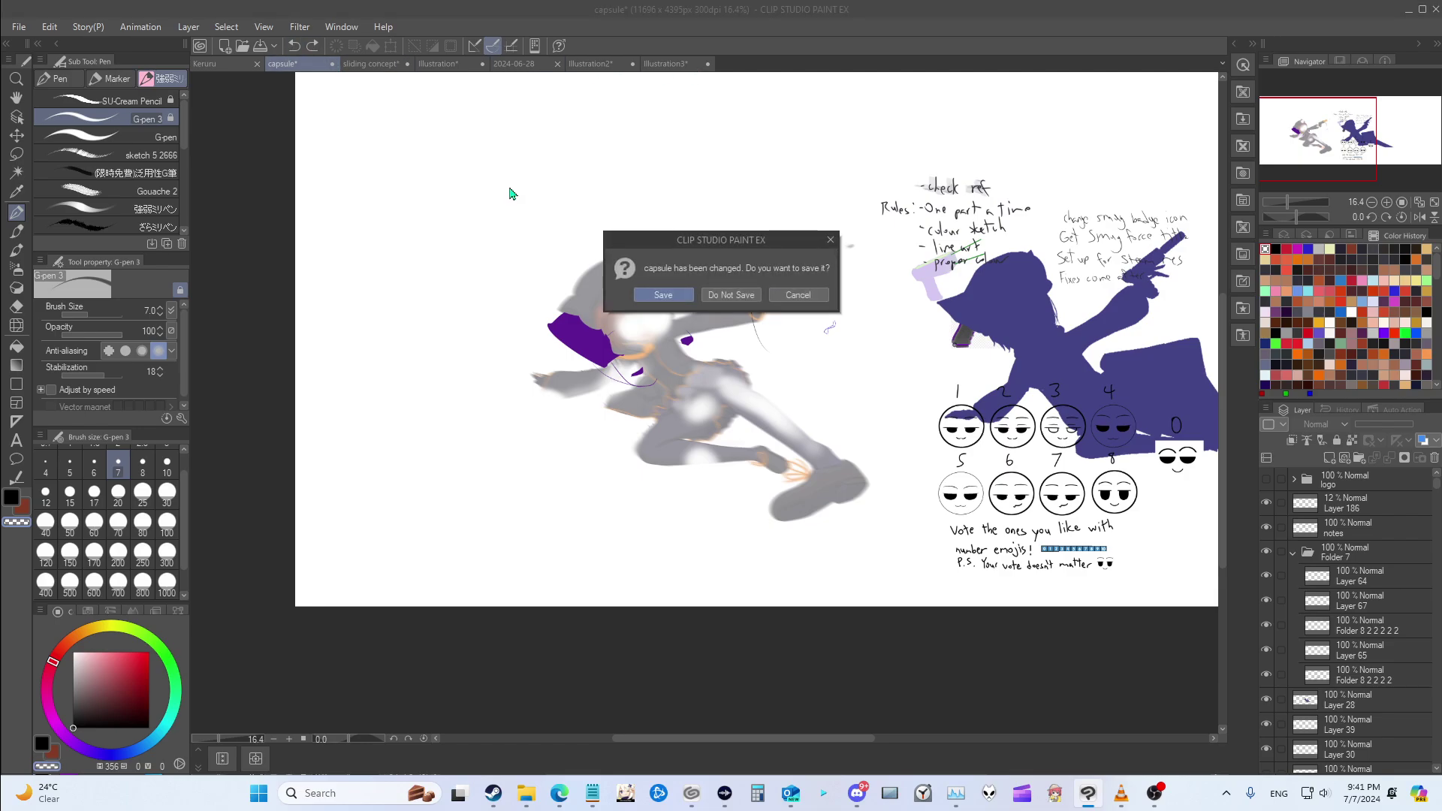
pyautogui.click(741, 297)
# Step: Reopen the layered capsule file from the Meowzers project folder
pyautogui.click(19, 26)
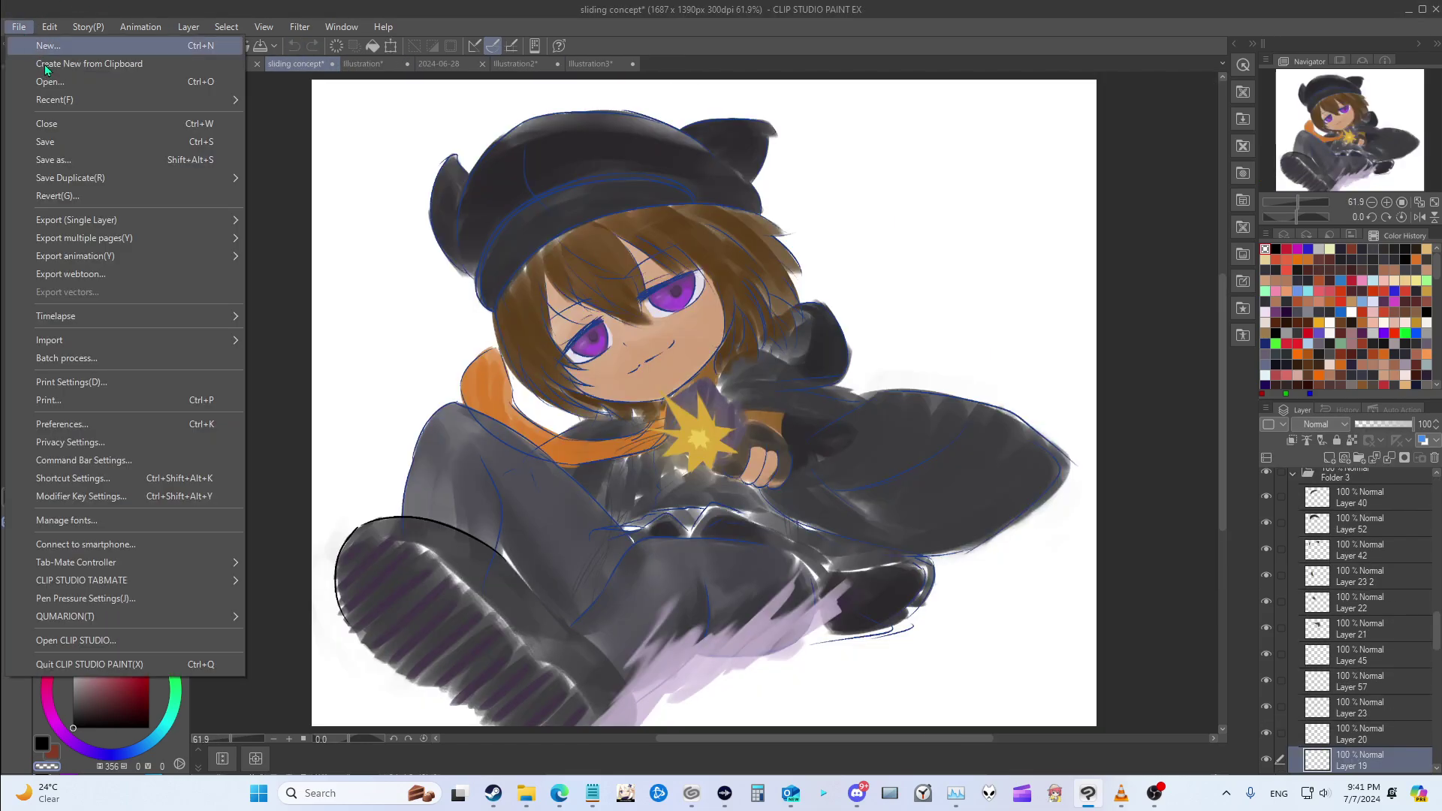
pyautogui.press('Escape')
pyautogui.hotkey('ctrl', 'o')
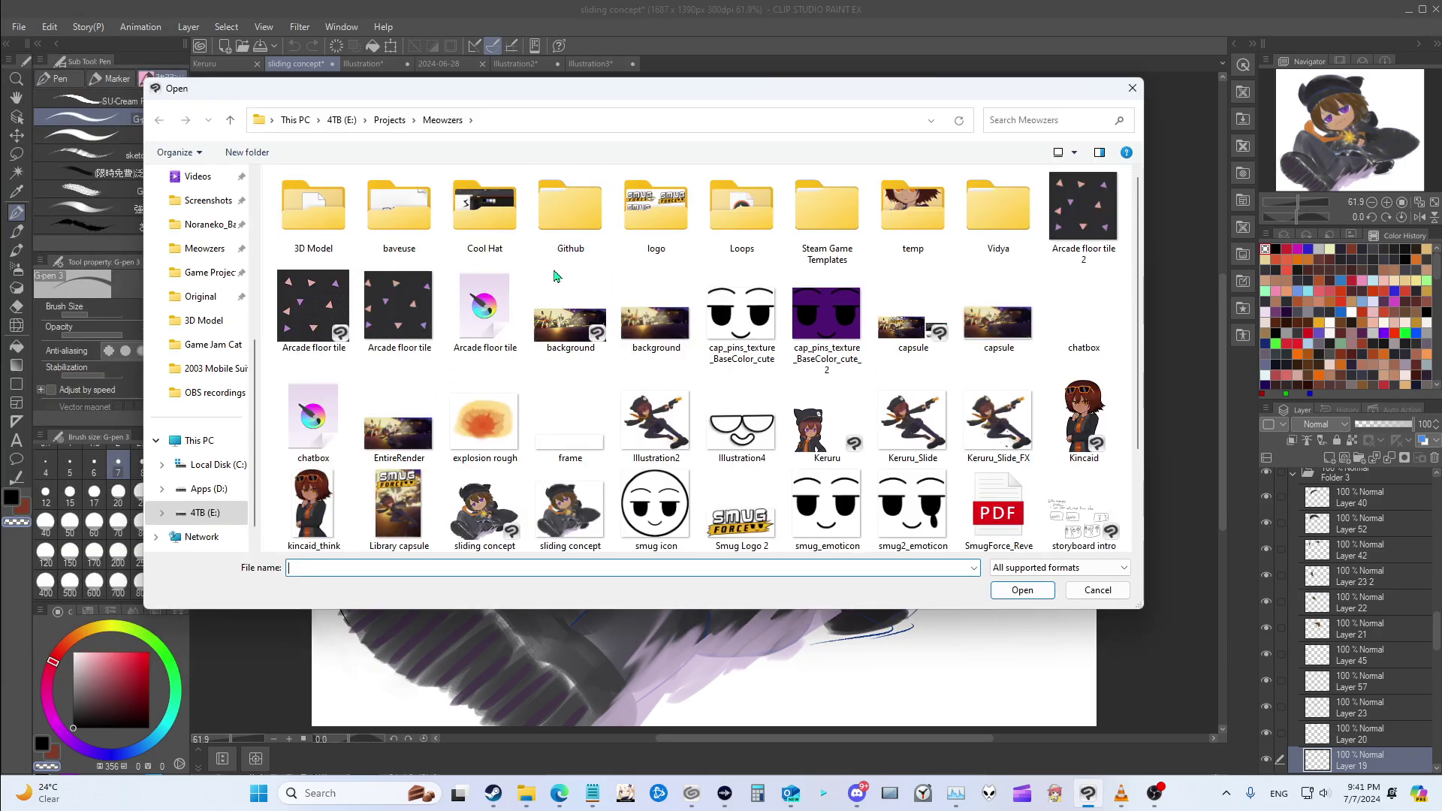
pyautogui.scroll(-2, 439, 469)
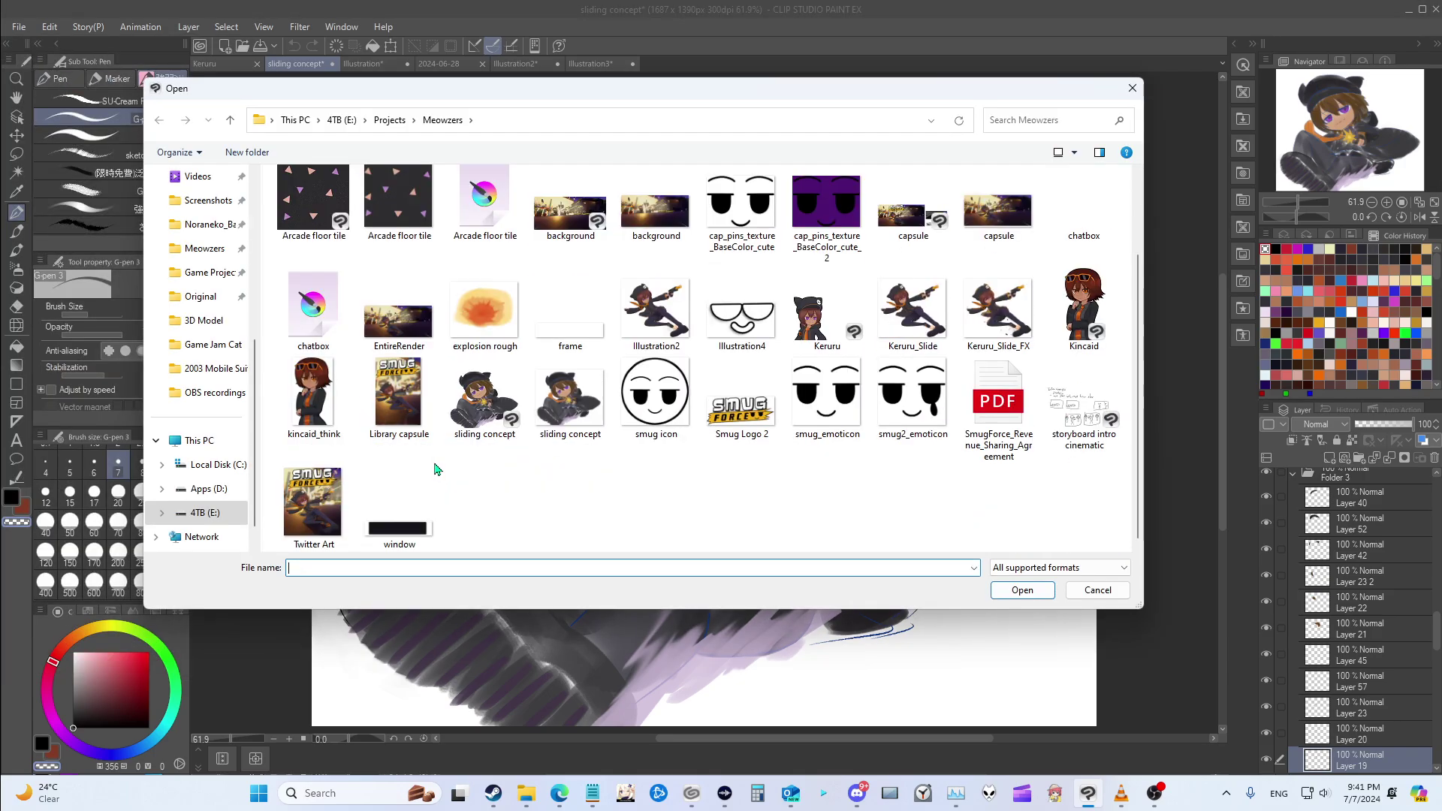
pyautogui.click(913, 210)
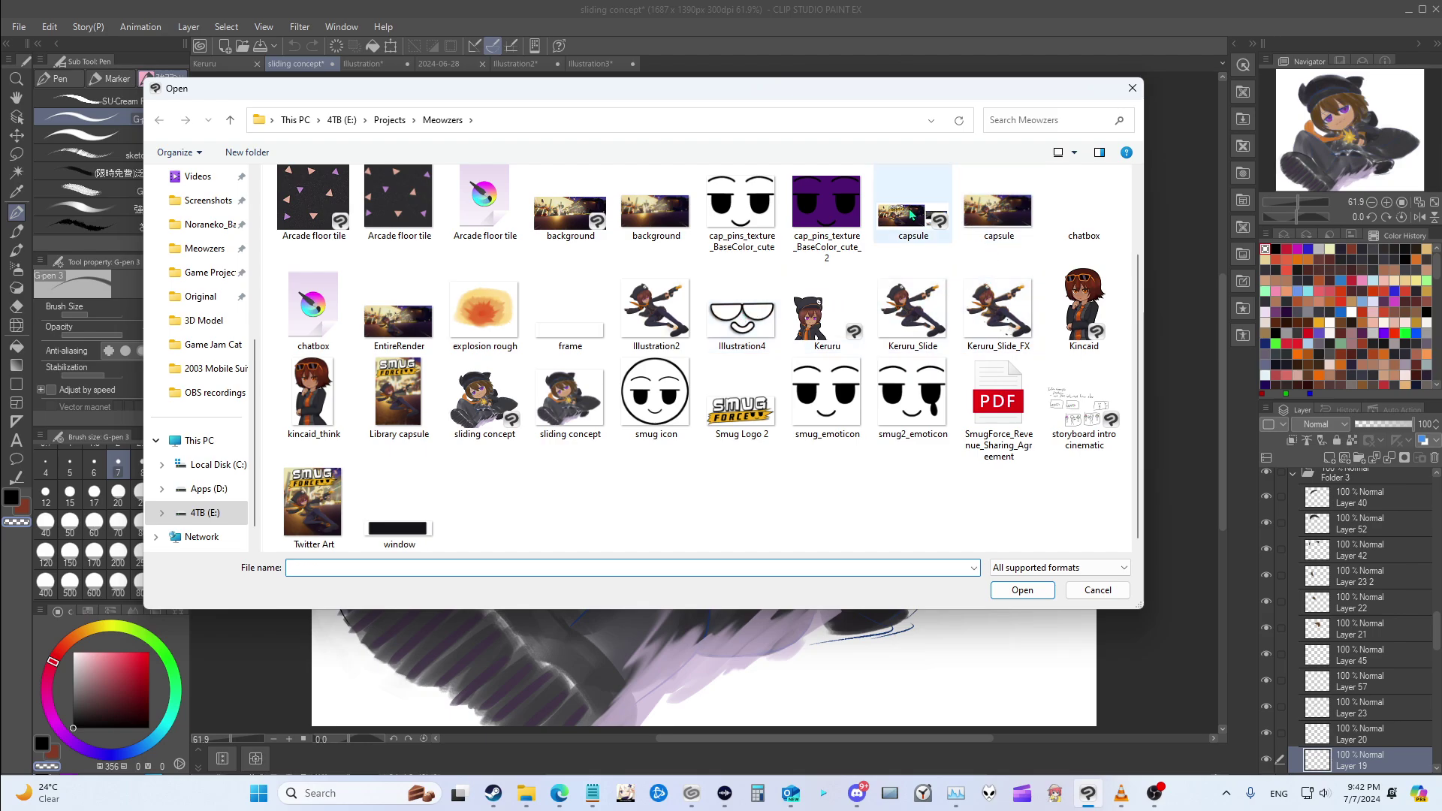
pyautogui.click(1021, 590)
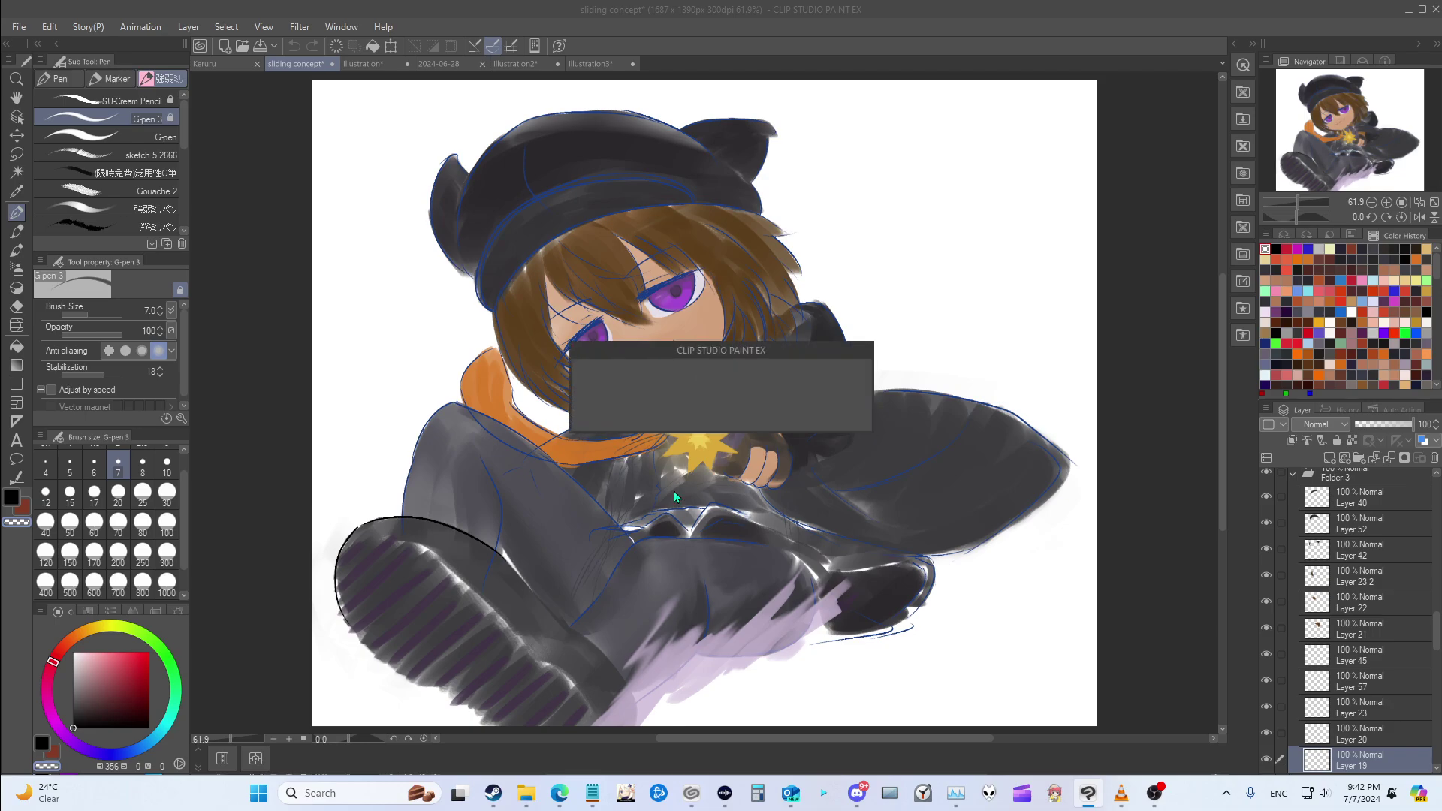
# Step: Examine the finished illustration, comparing the sliding character with the Smug Force title and the street background
pyautogui.scroll(3, 673, 491)
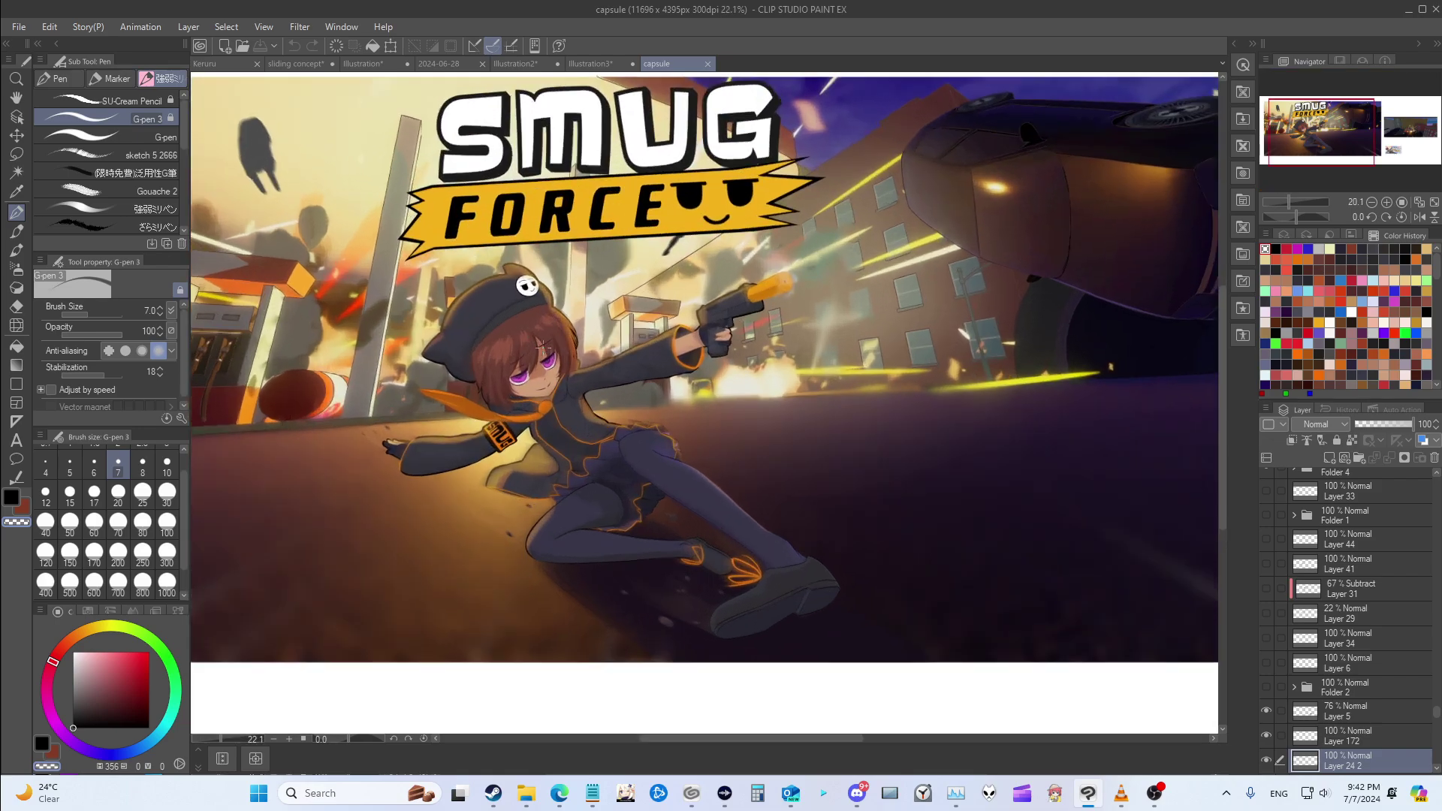
pyautogui.scroll(2, 475, 529)
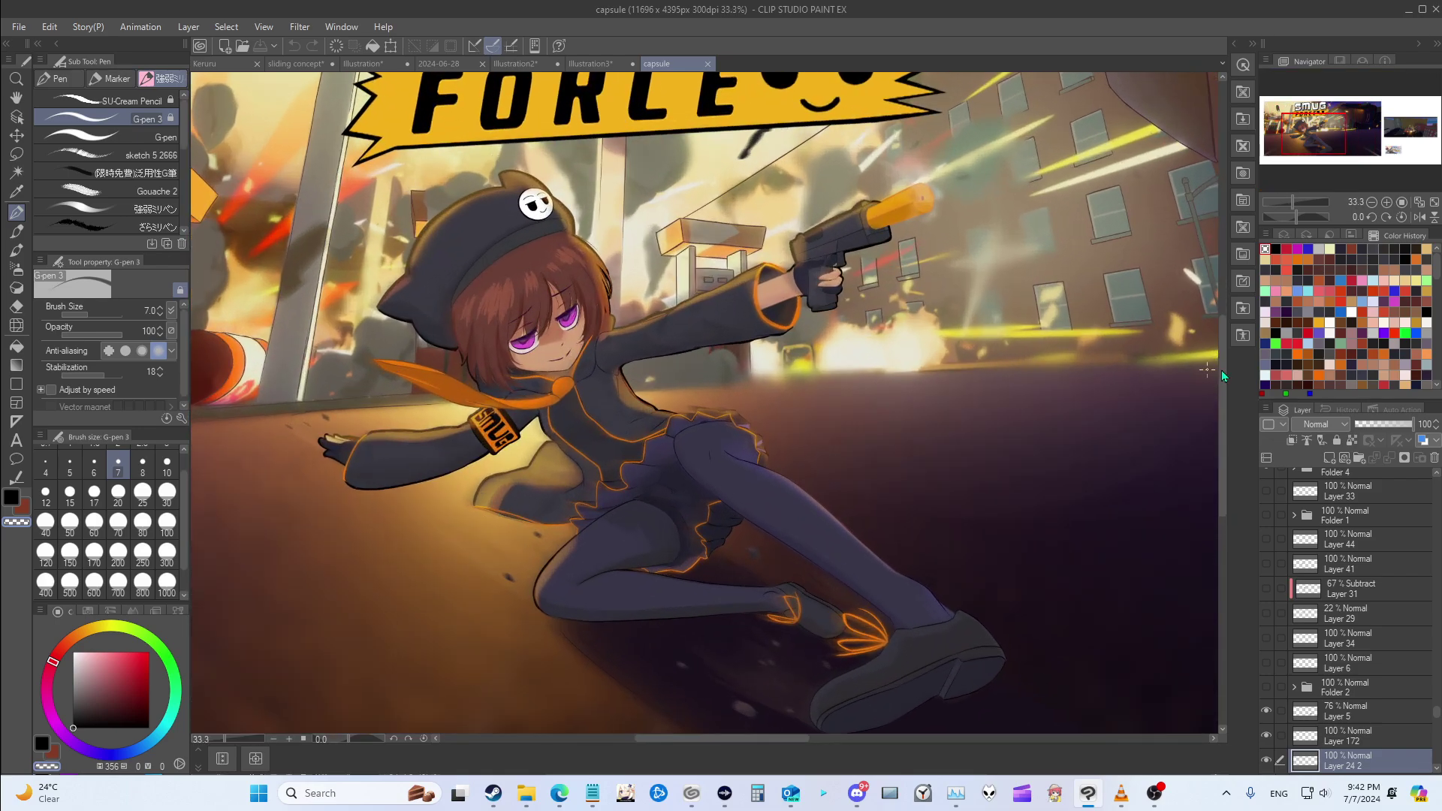
pyautogui.moveTo(1223, 399); pyautogui.dragTo(1217, 422)
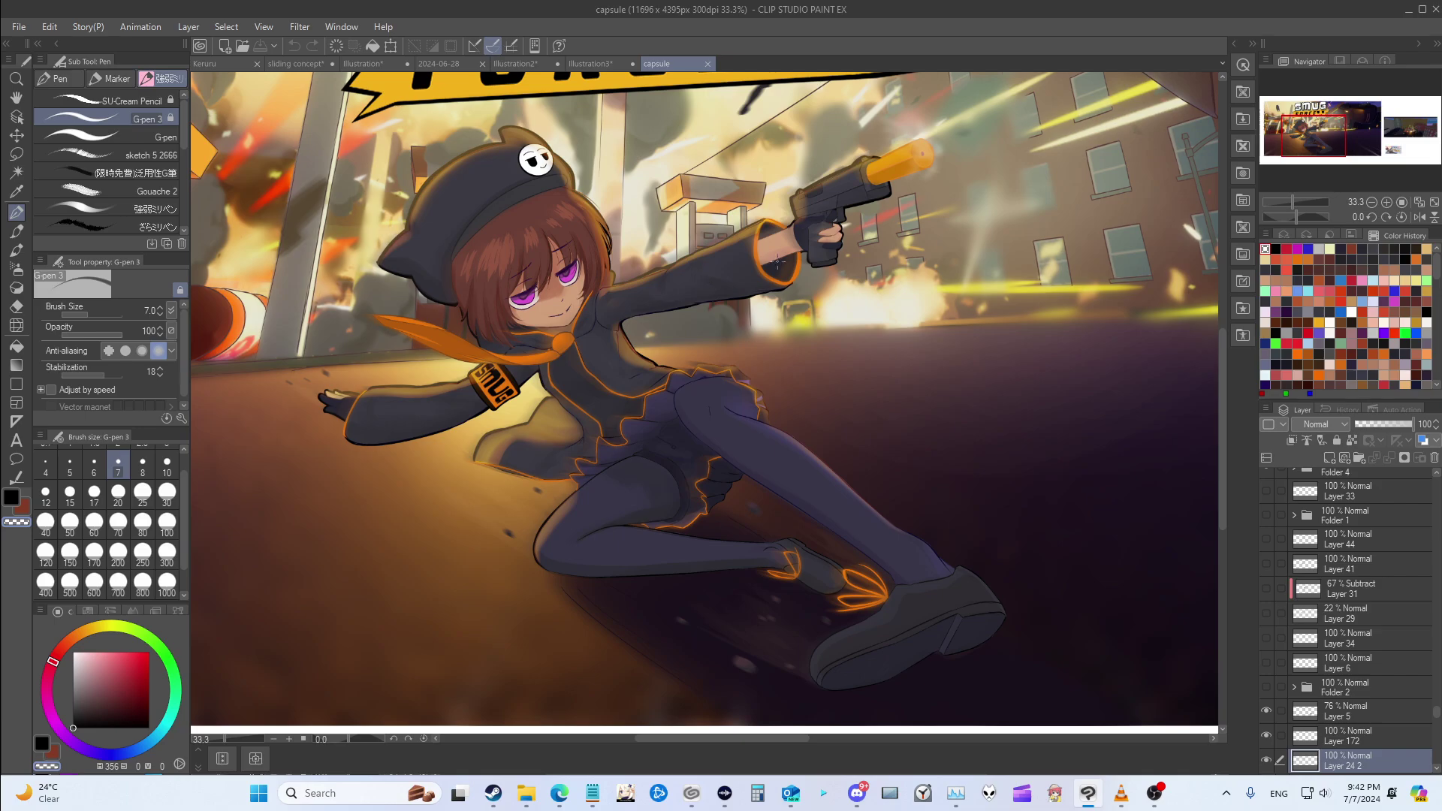
pyautogui.scroll(-1, 576, 390)
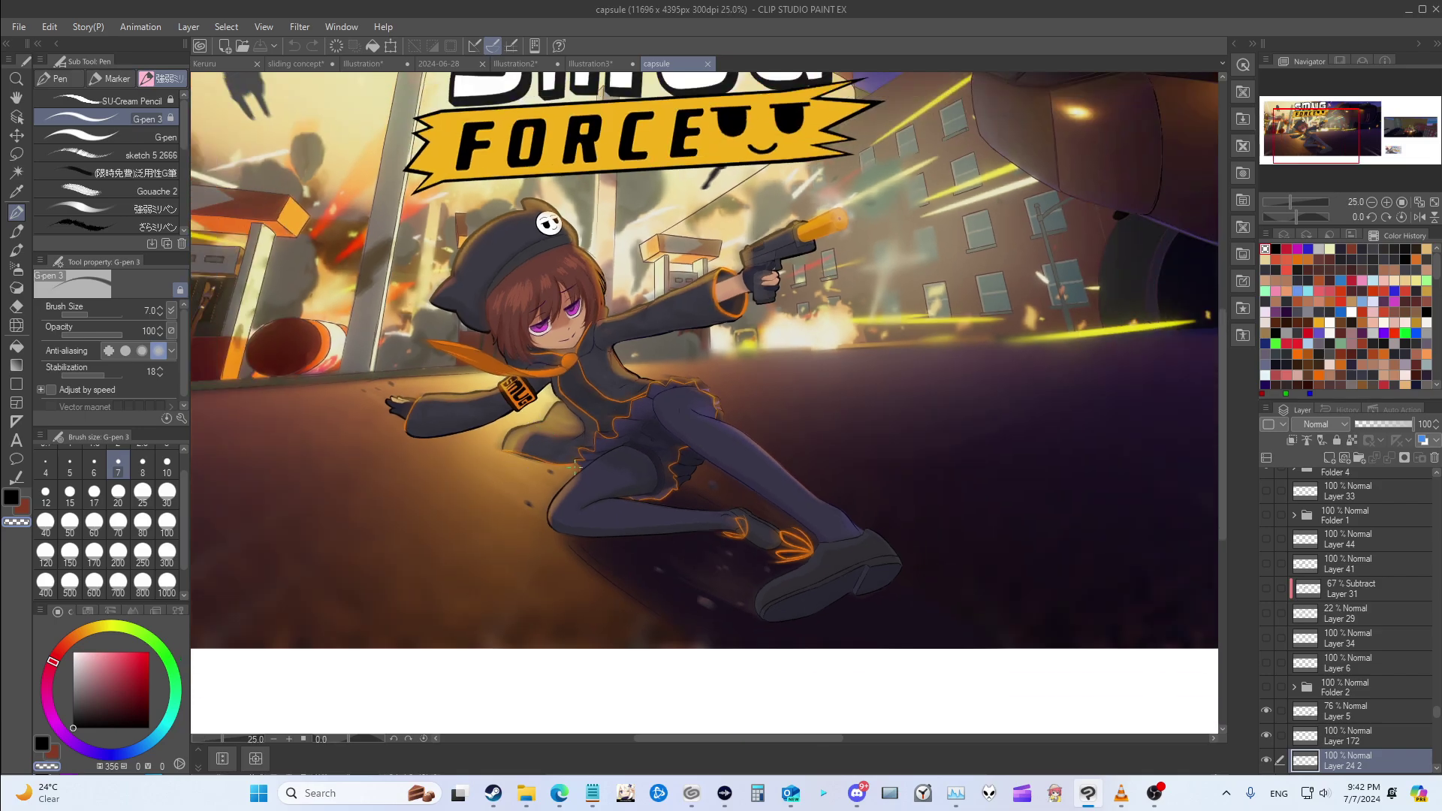
pyautogui.scroll(1, 687, 537)
pyautogui.scroll(-2, 688, 536)
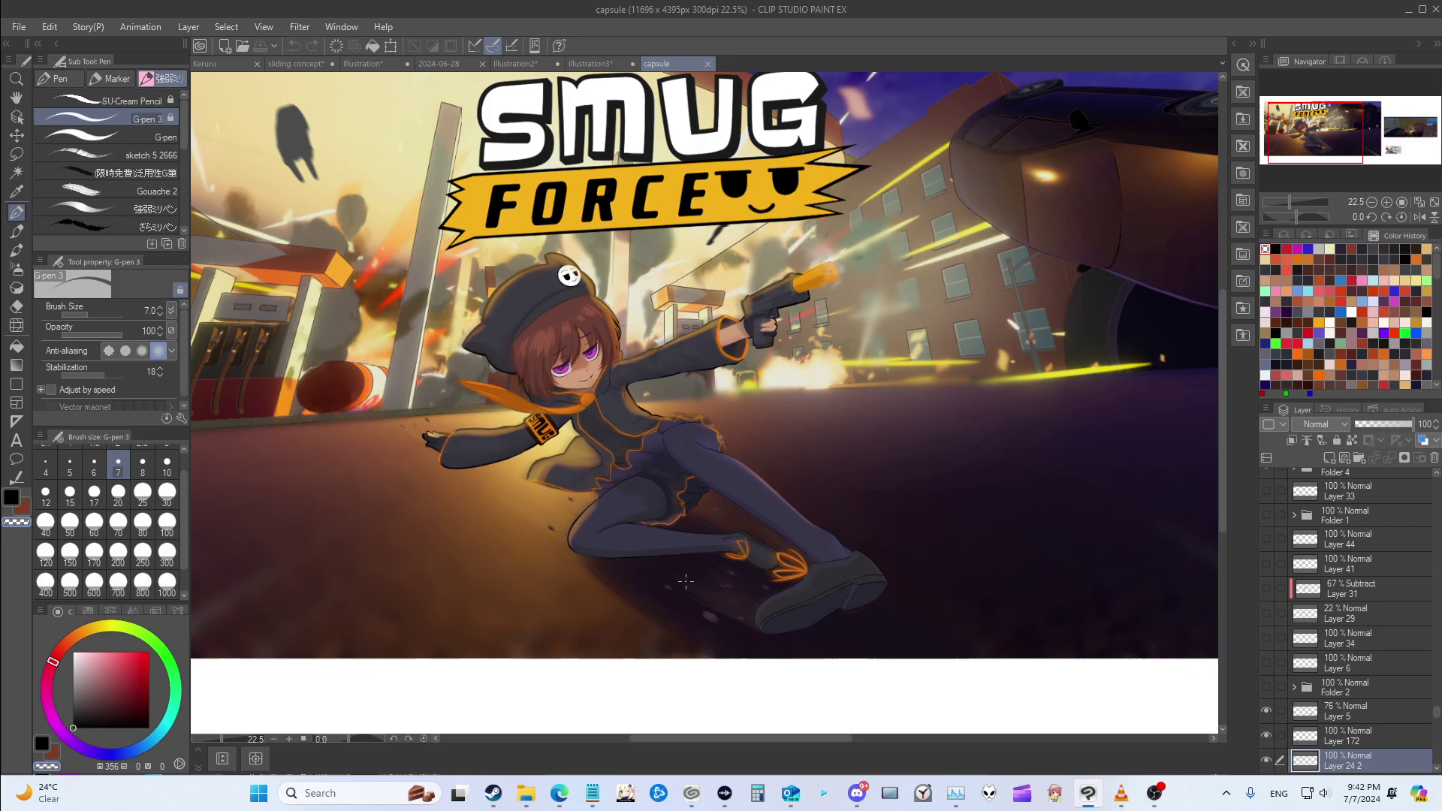
pyautogui.scroll(2, 688, 537)
pyautogui.scroll(-2, 687, 537)
pyautogui.scroll(1, 445, 404)
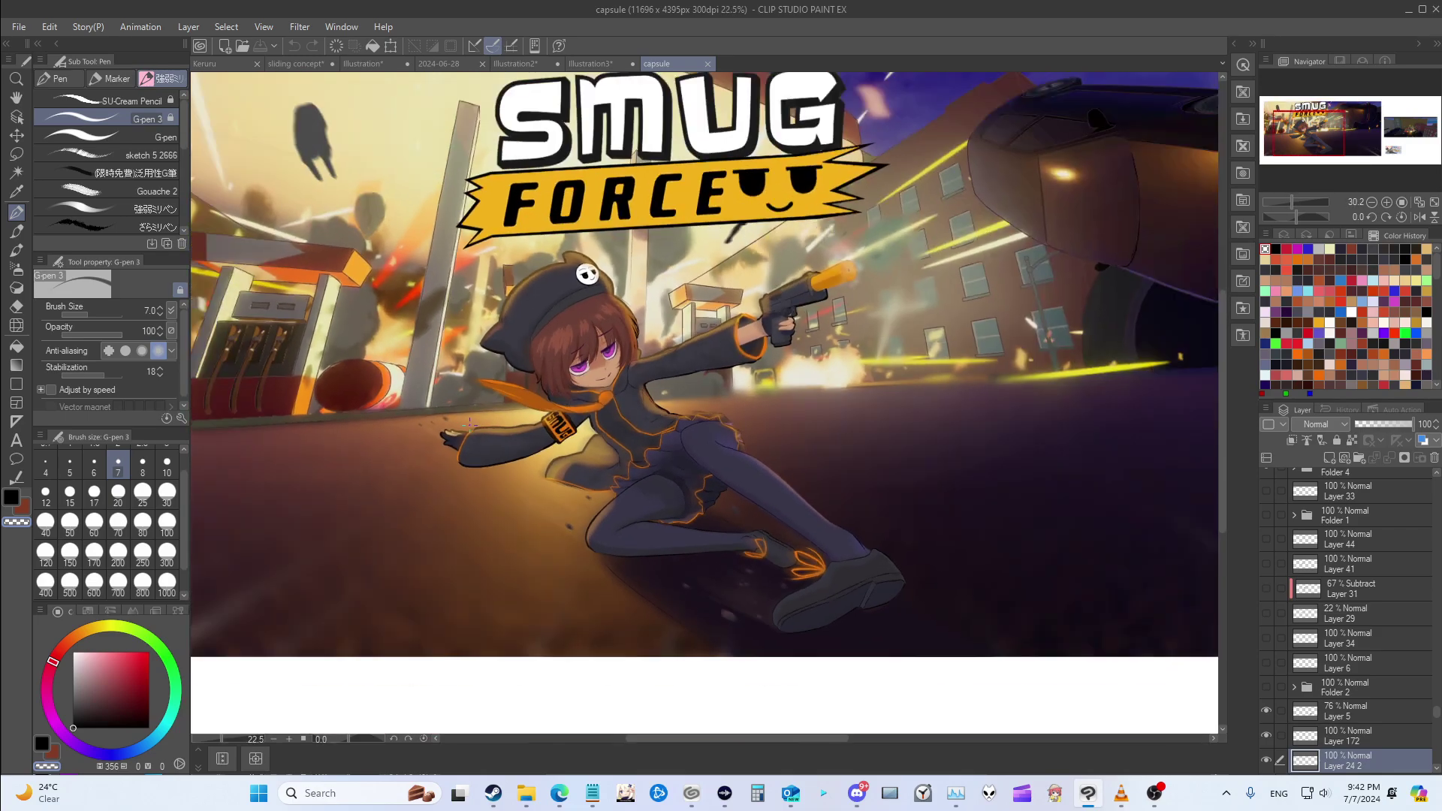
pyautogui.scroll(-1, 444, 403)
pyautogui.scroll(-1, 518, 424)
pyautogui.scroll(1, 499, 411)
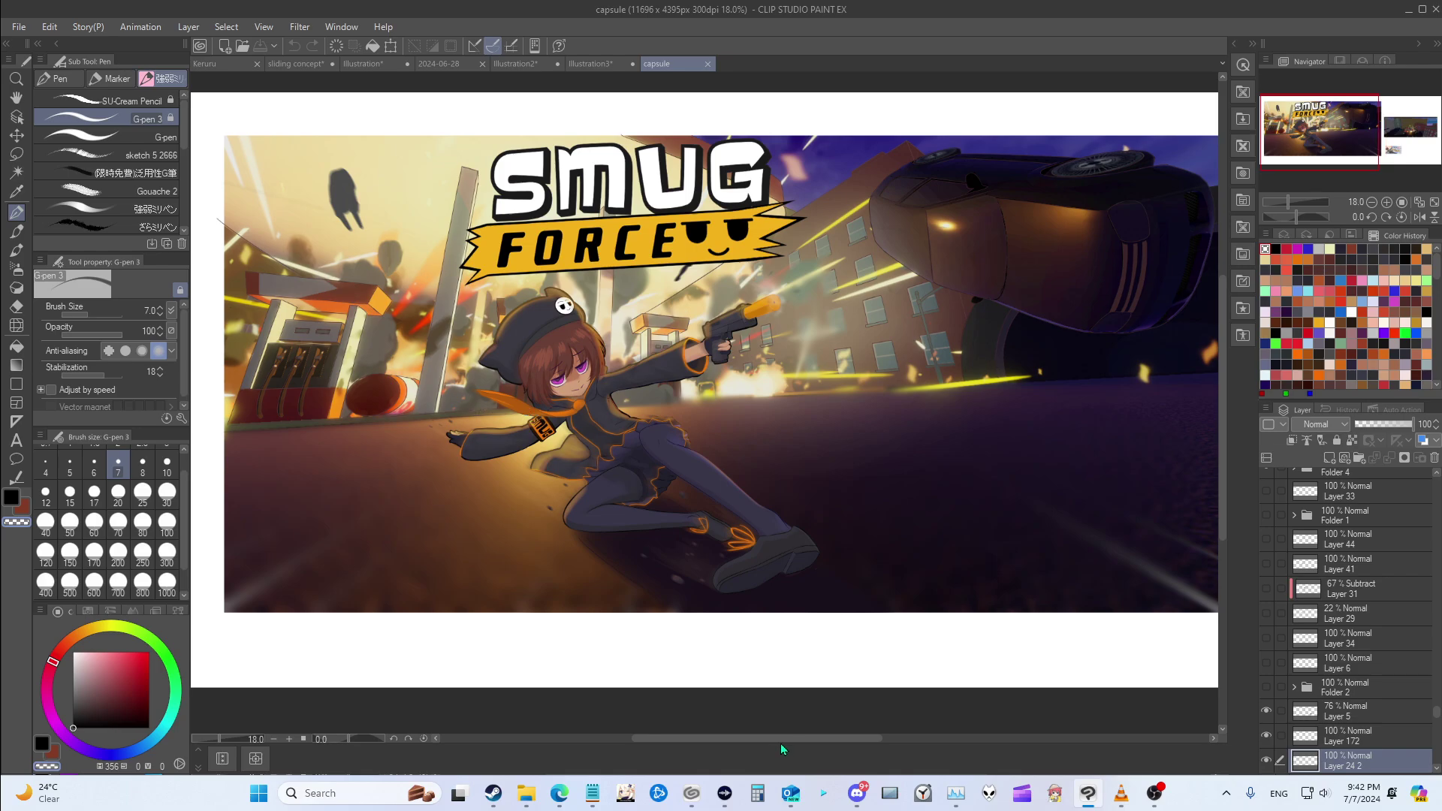
pyautogui.moveTo(781, 738); pyautogui.dragTo(786, 739)
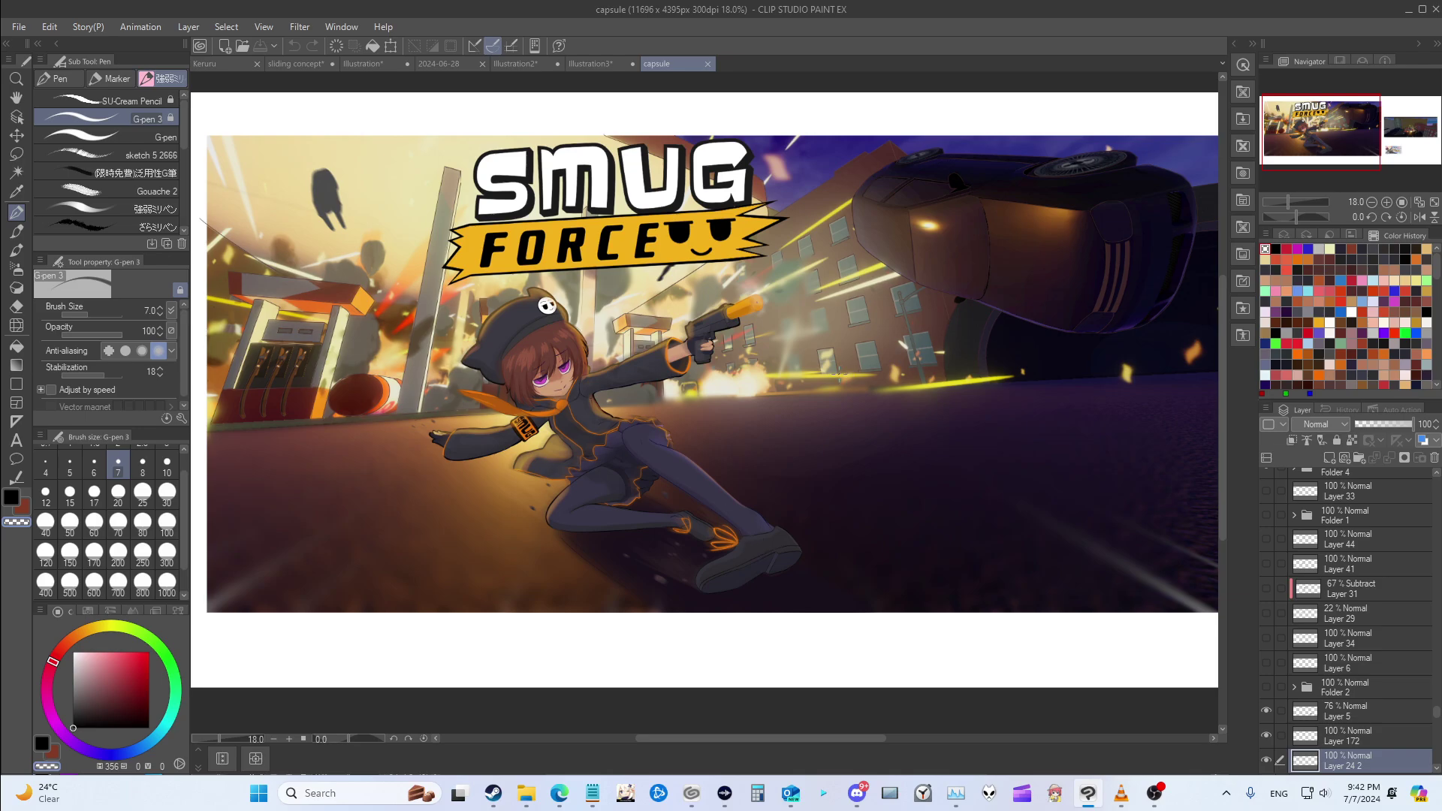
pyautogui.moveTo(849, 741)
pyautogui.mouseDown()
pyautogui.moveTo(835, 745)
pyautogui.moveTo(854, 737)
pyautogui.mouseUp()
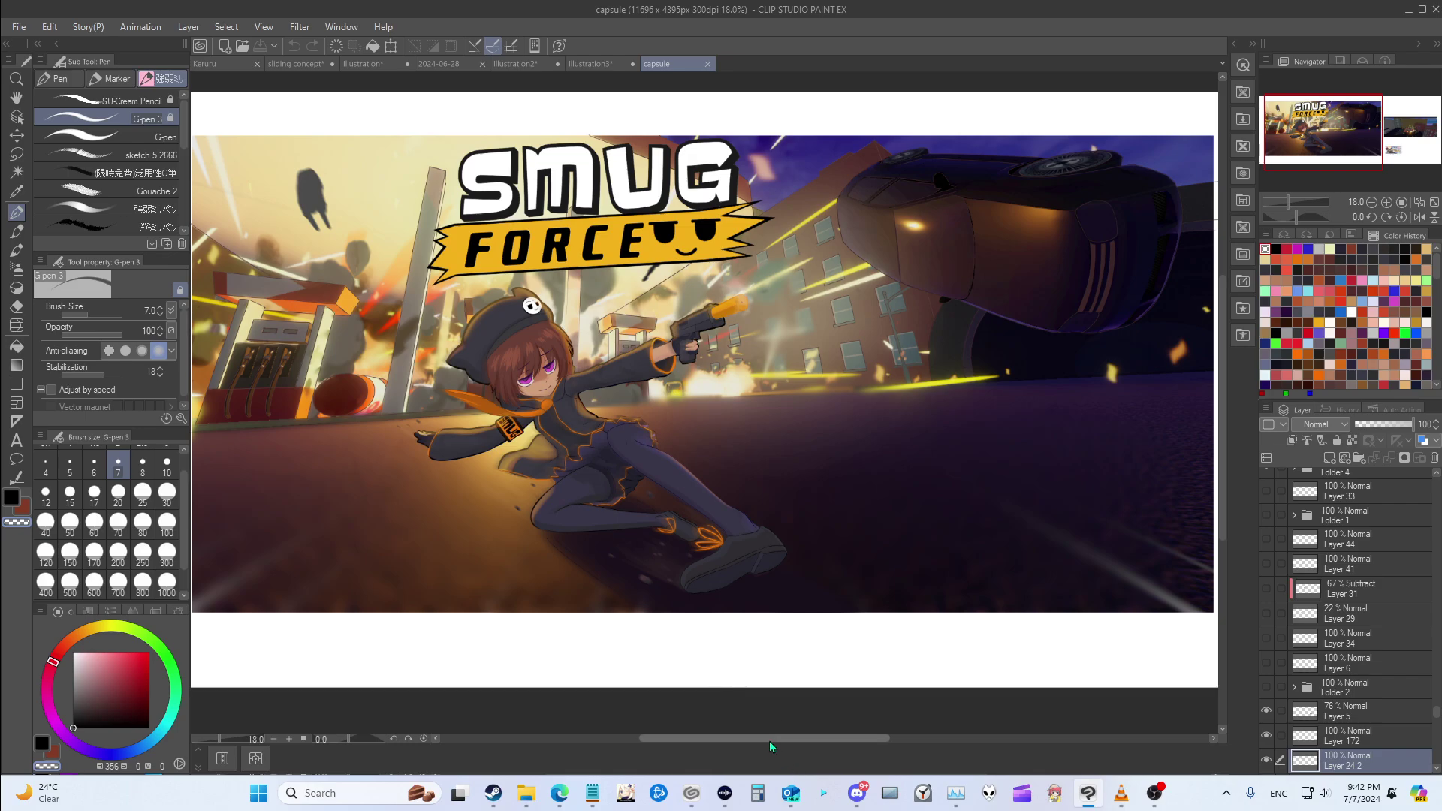
pyautogui.moveTo(769, 742)
pyautogui.mouseDown()
pyautogui.moveTo(726, 744)
pyautogui.moveTo(742, 744)
pyautogui.mouseUp()
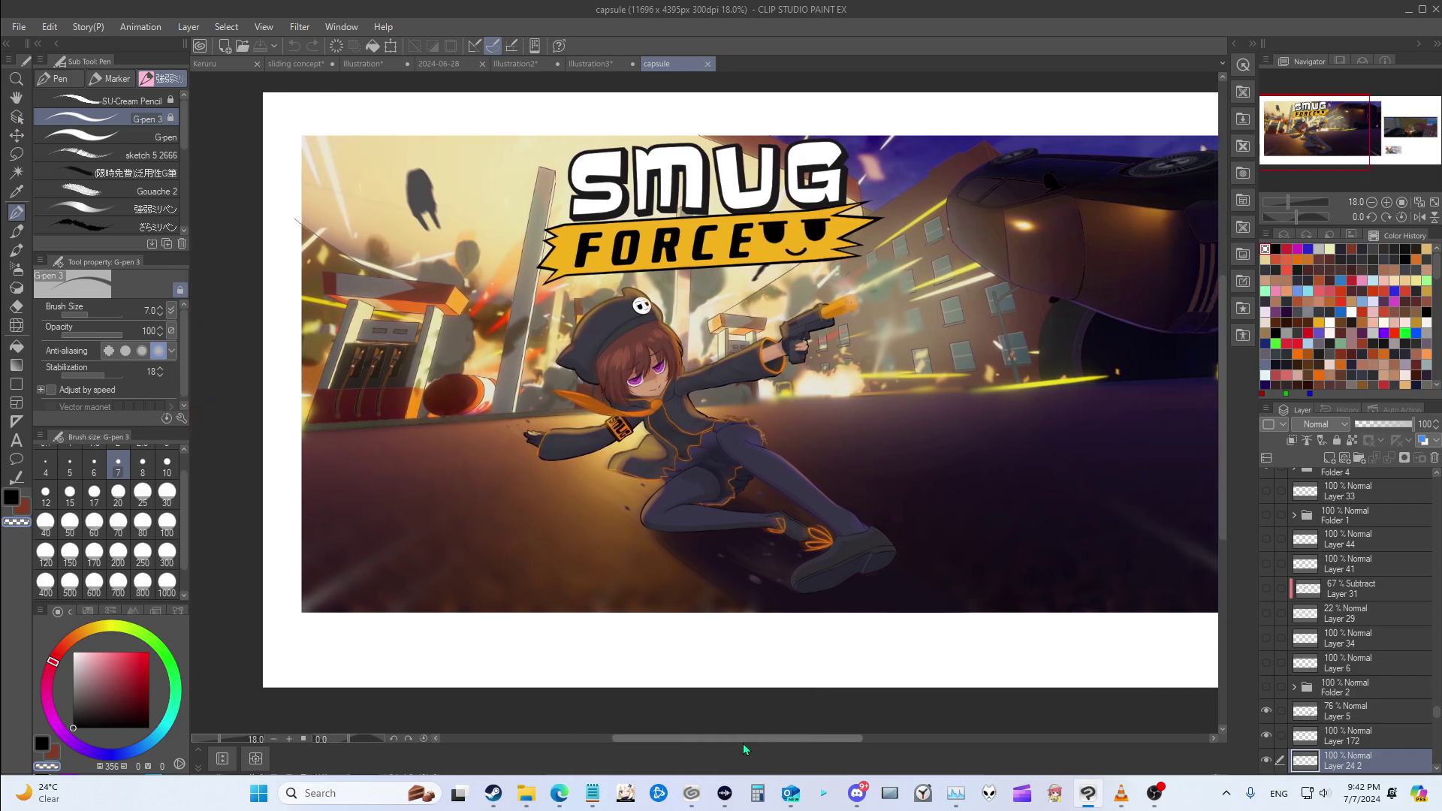
pyautogui.moveTo(744, 749); pyautogui.dragTo(749, 749)
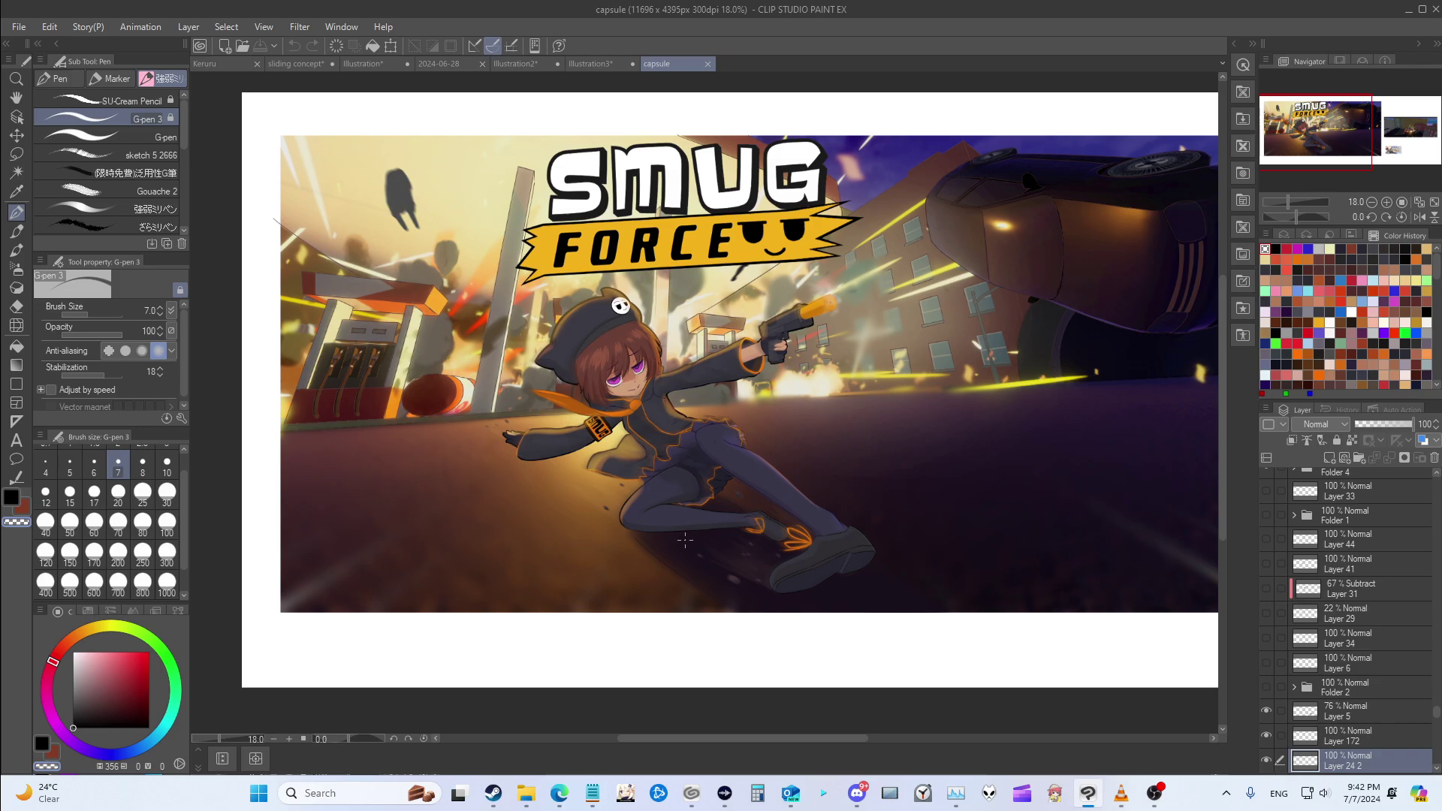
pyautogui.moveTo(801, 742); pyautogui.dragTo(809, 744)
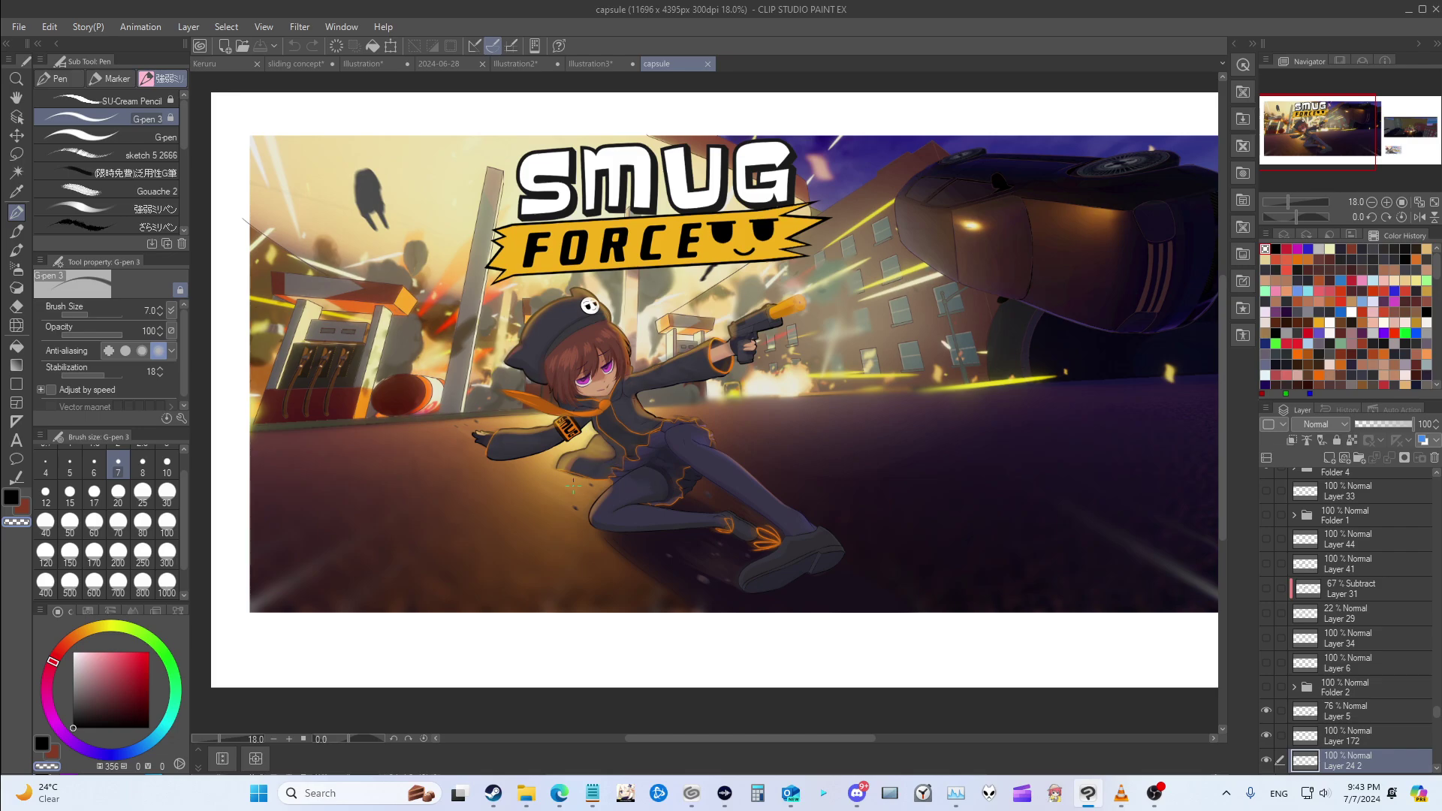
pyautogui.moveTo(793, 742); pyautogui.dragTo(798, 742)
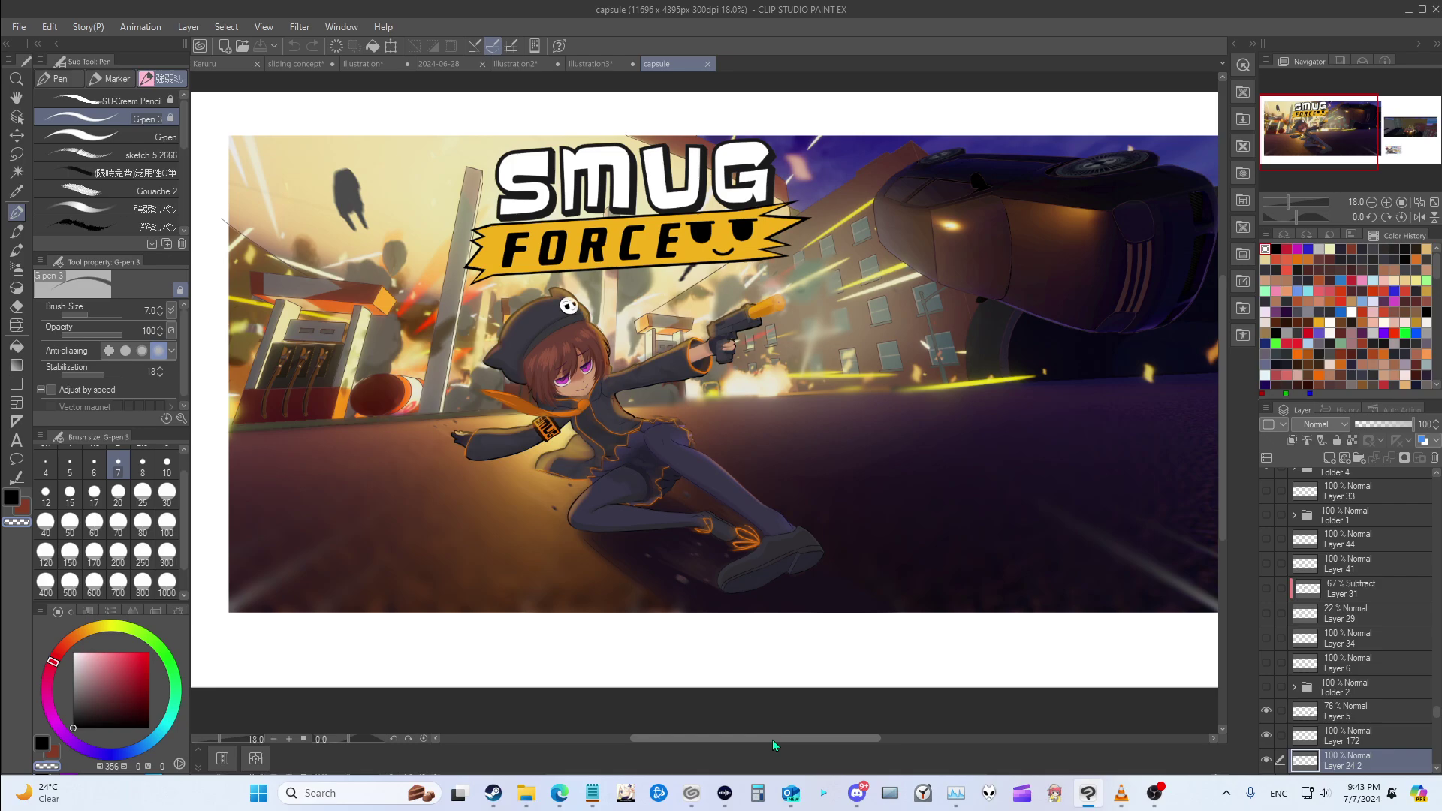
pyautogui.moveTo(772, 740); pyautogui.dragTo(775, 739)
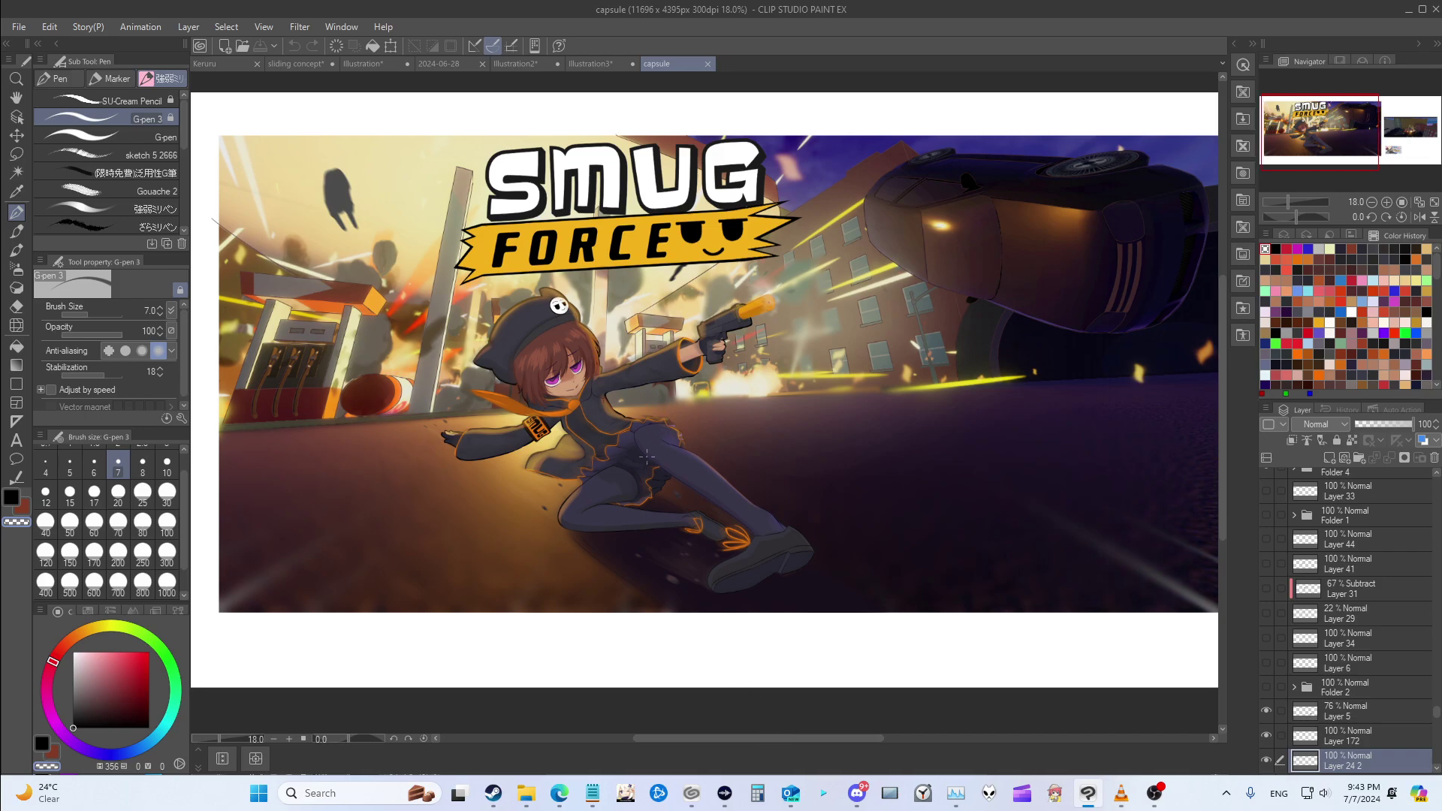
# Step: Inspect the character's face, outfit and gun up close and check how she sits within the whole composition
pyautogui.scroll(5, 647, 456)
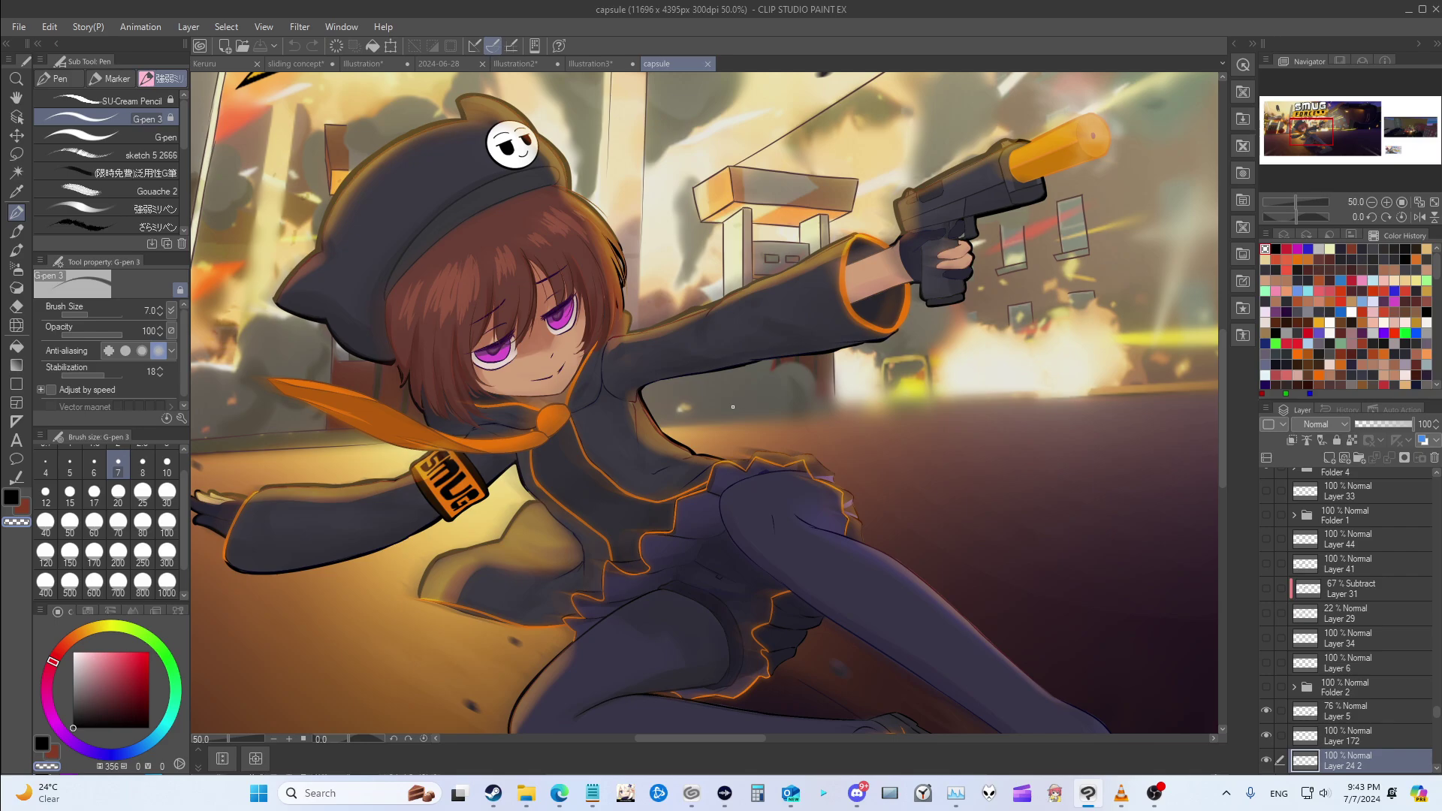
pyautogui.scroll(-2, 729, 410)
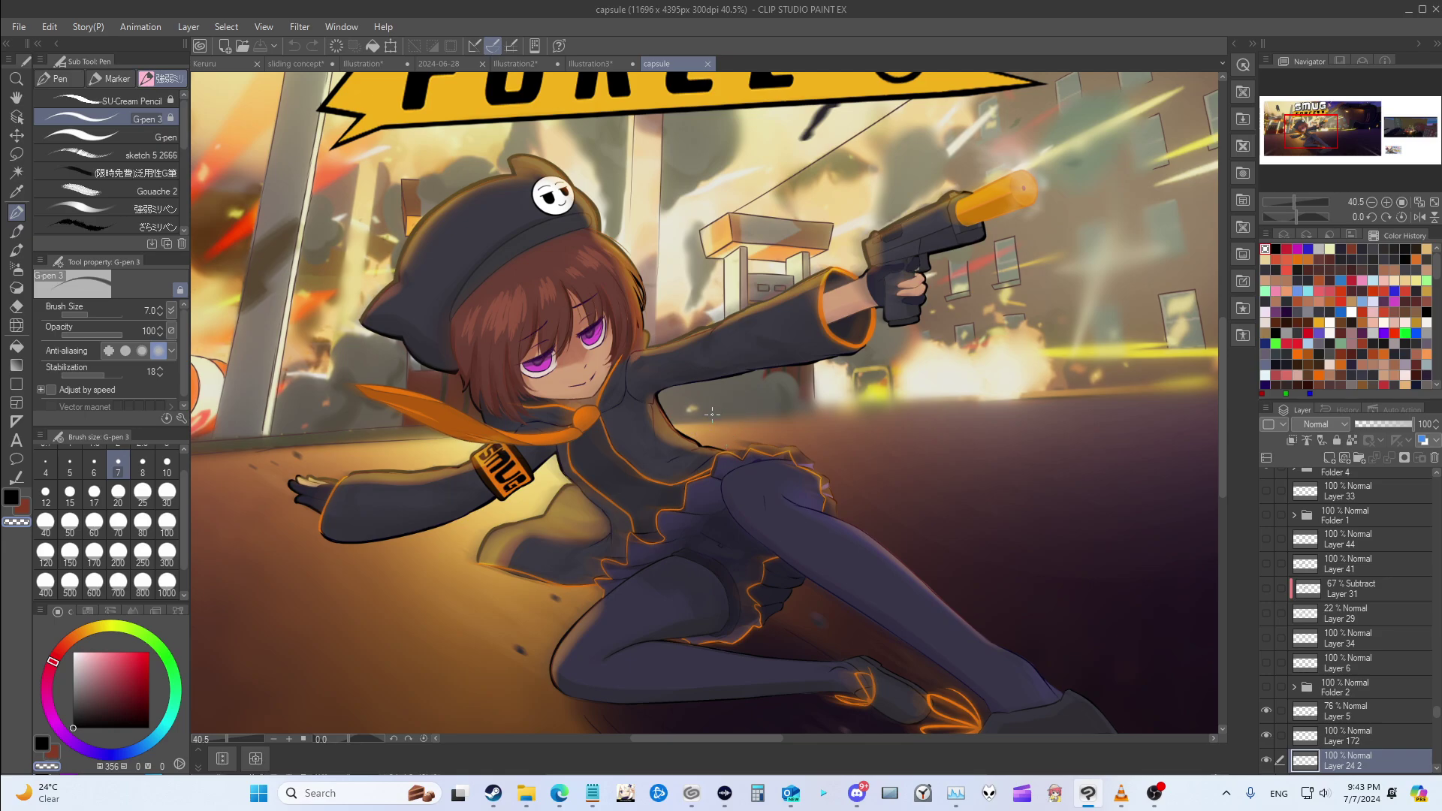
pyautogui.scroll(2, 695, 413)
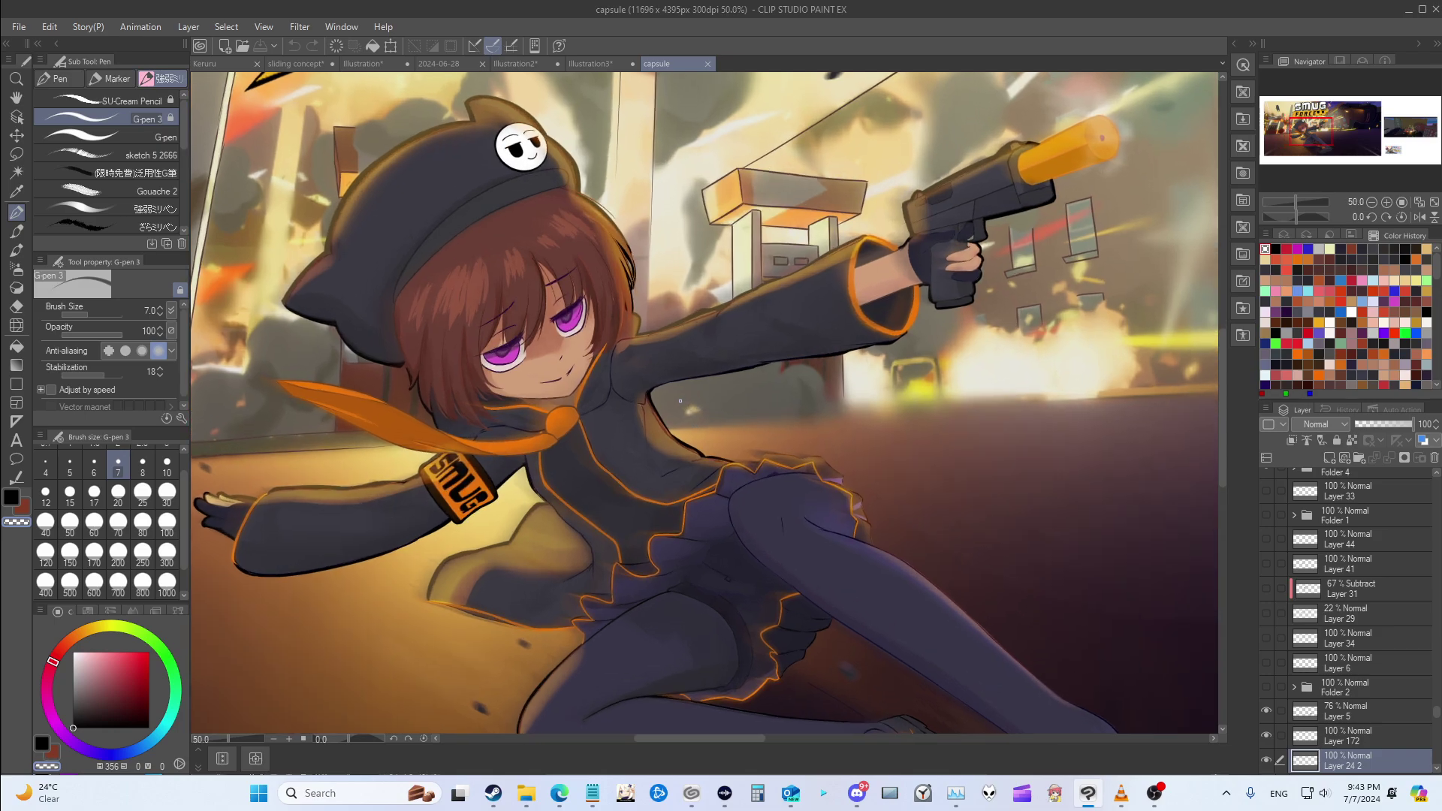
pyautogui.scroll(-2, 670, 401)
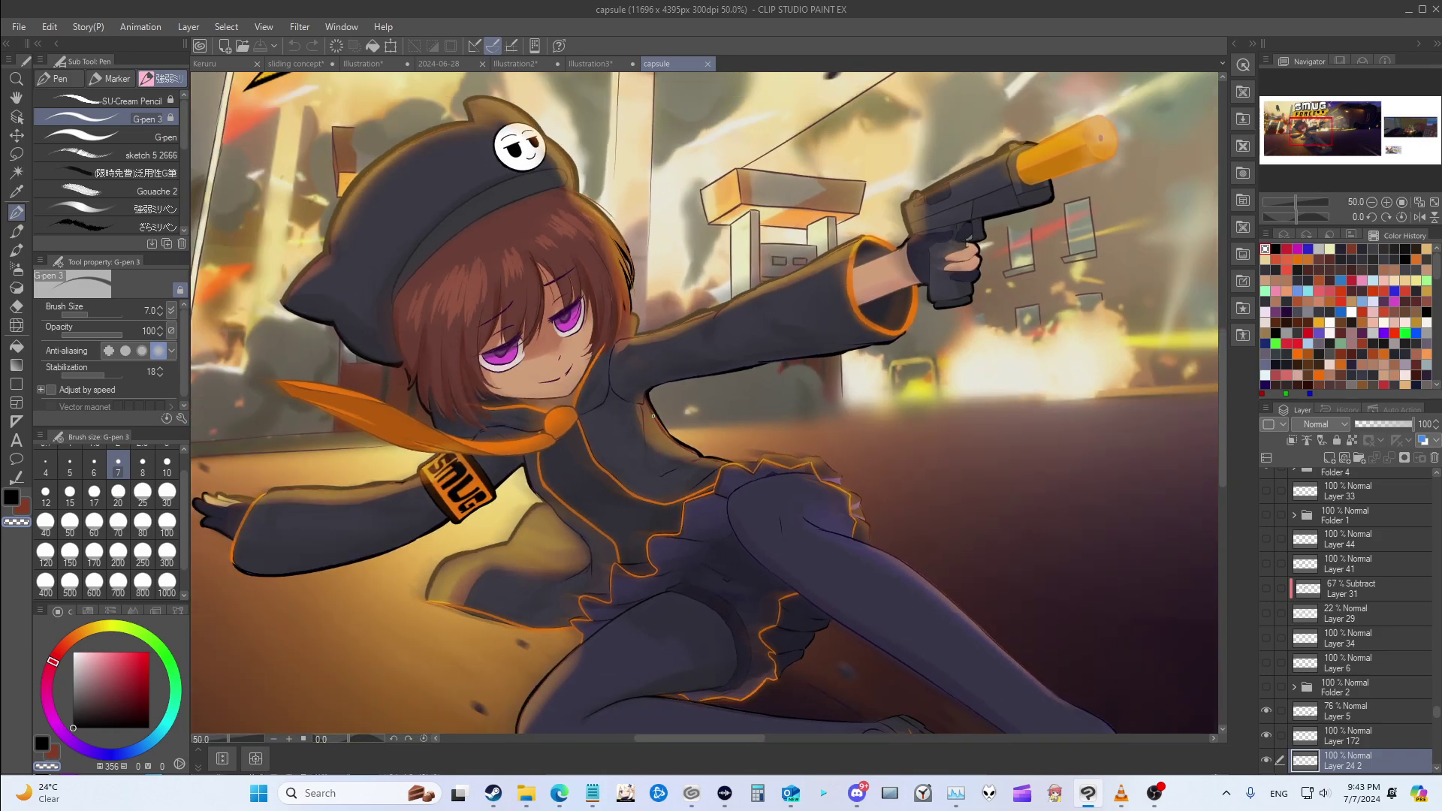
pyautogui.scroll(-3, 762, 368)
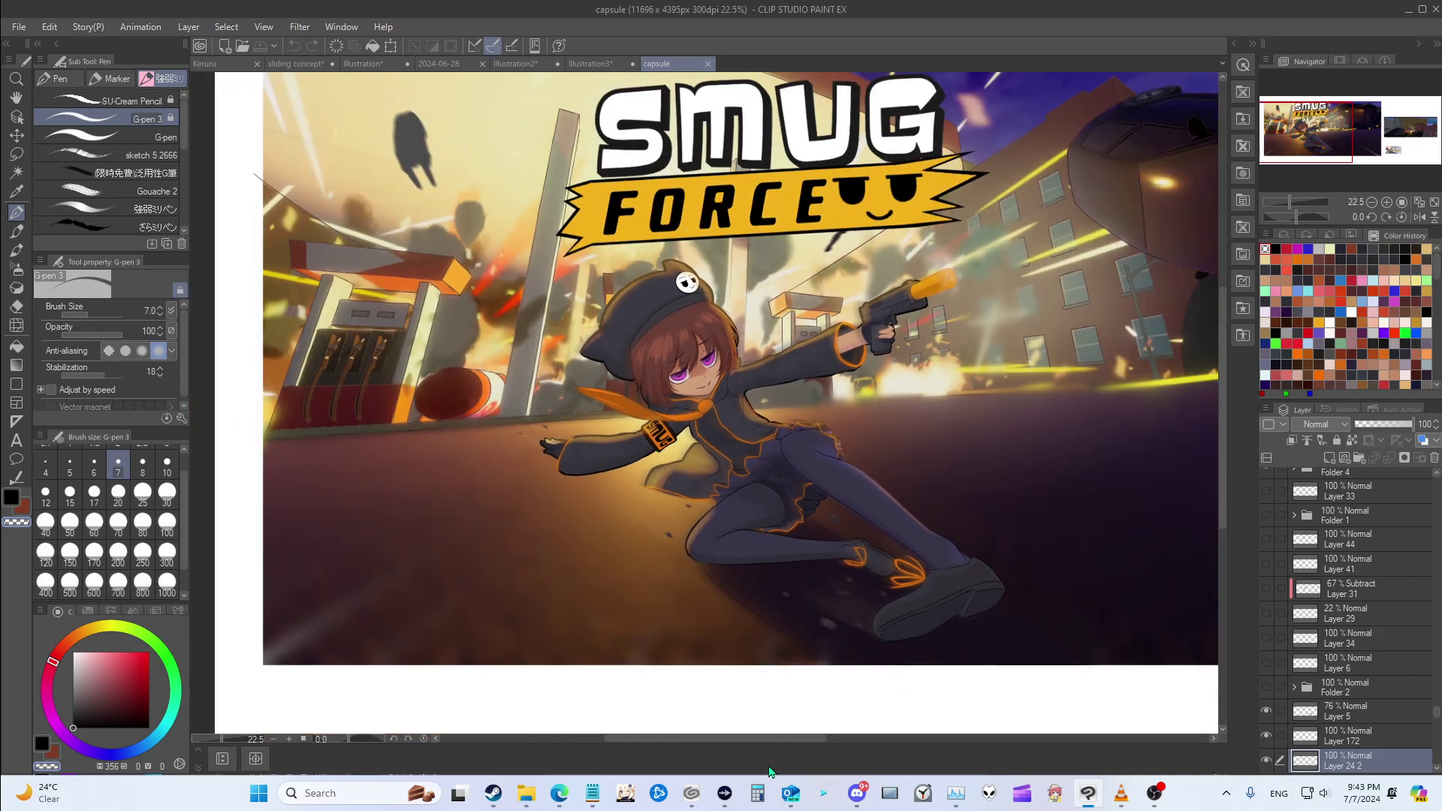
pyautogui.moveTo(753, 739); pyautogui.dragTo(770, 739)
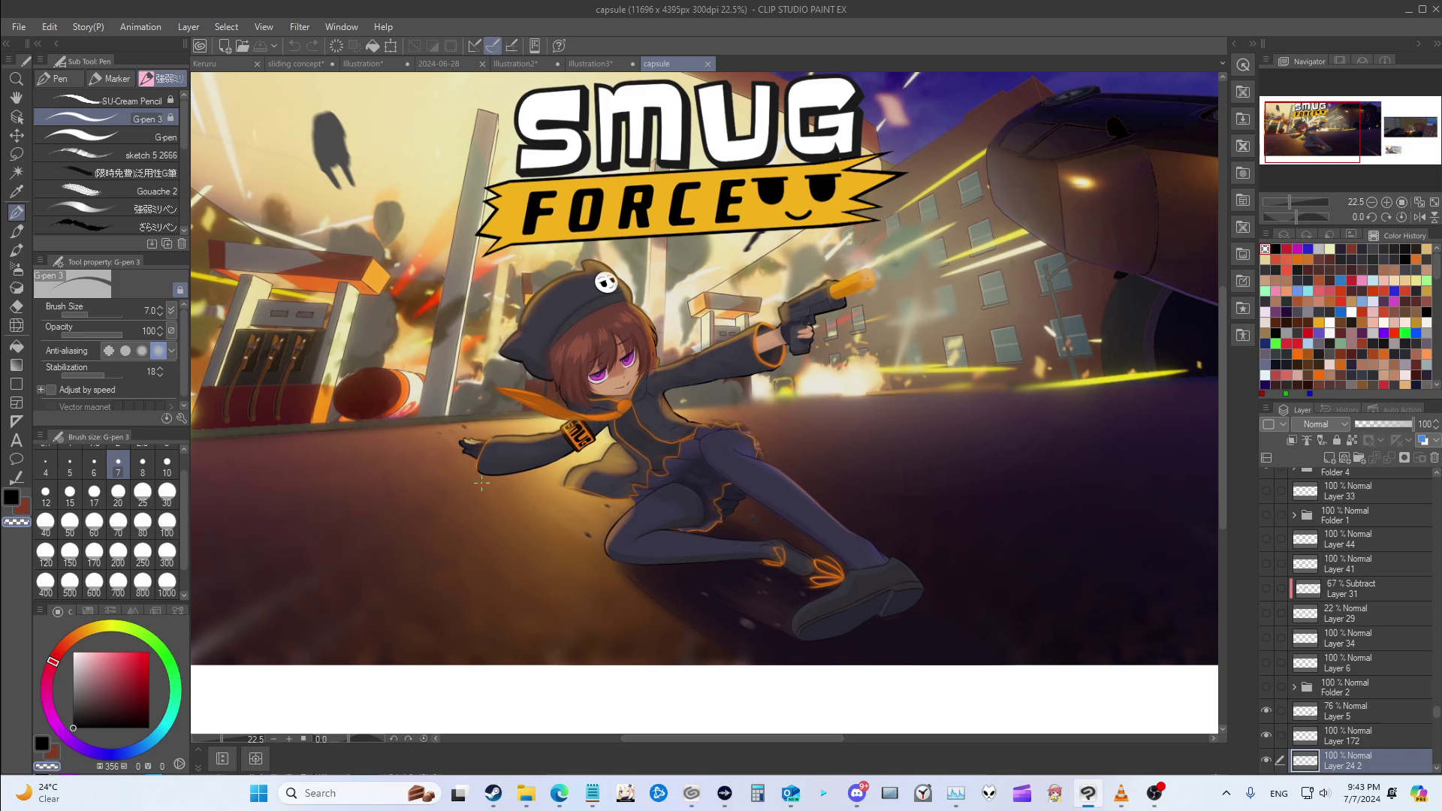
pyautogui.scroll(-1, 654, 425)
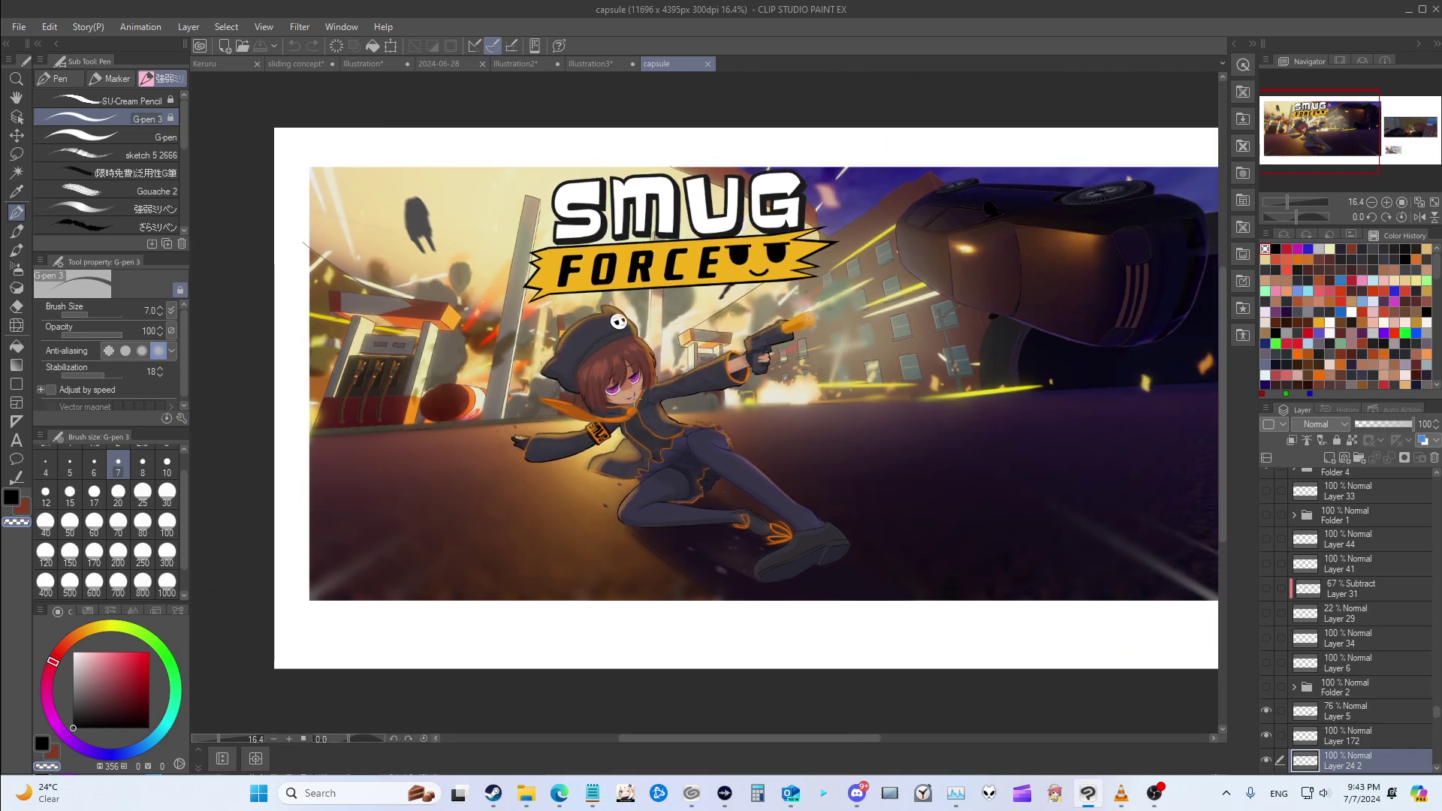
pyautogui.scroll(1, 577, 352)
pyautogui.scroll(-1, 577, 352)
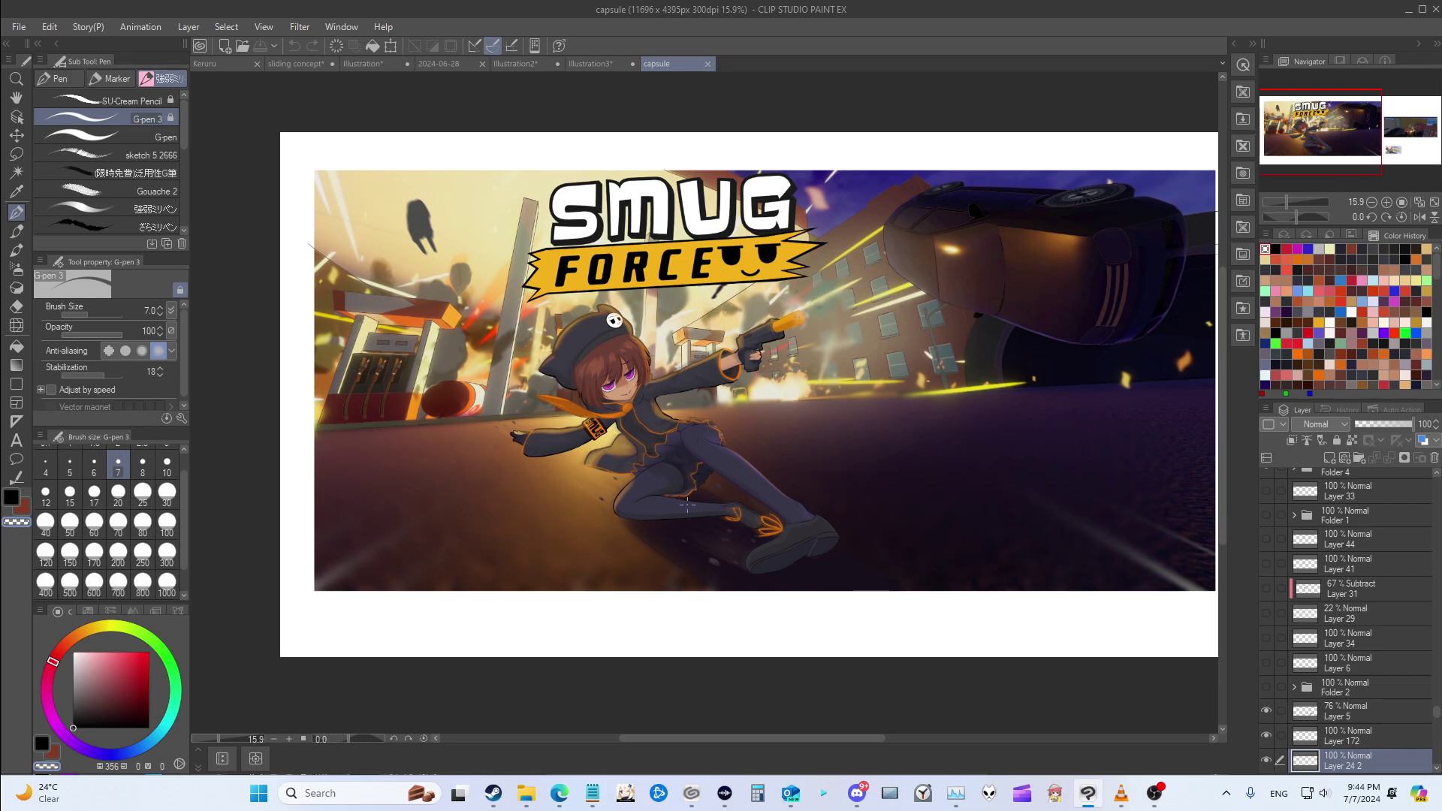
pyautogui.scroll(3, 685, 399)
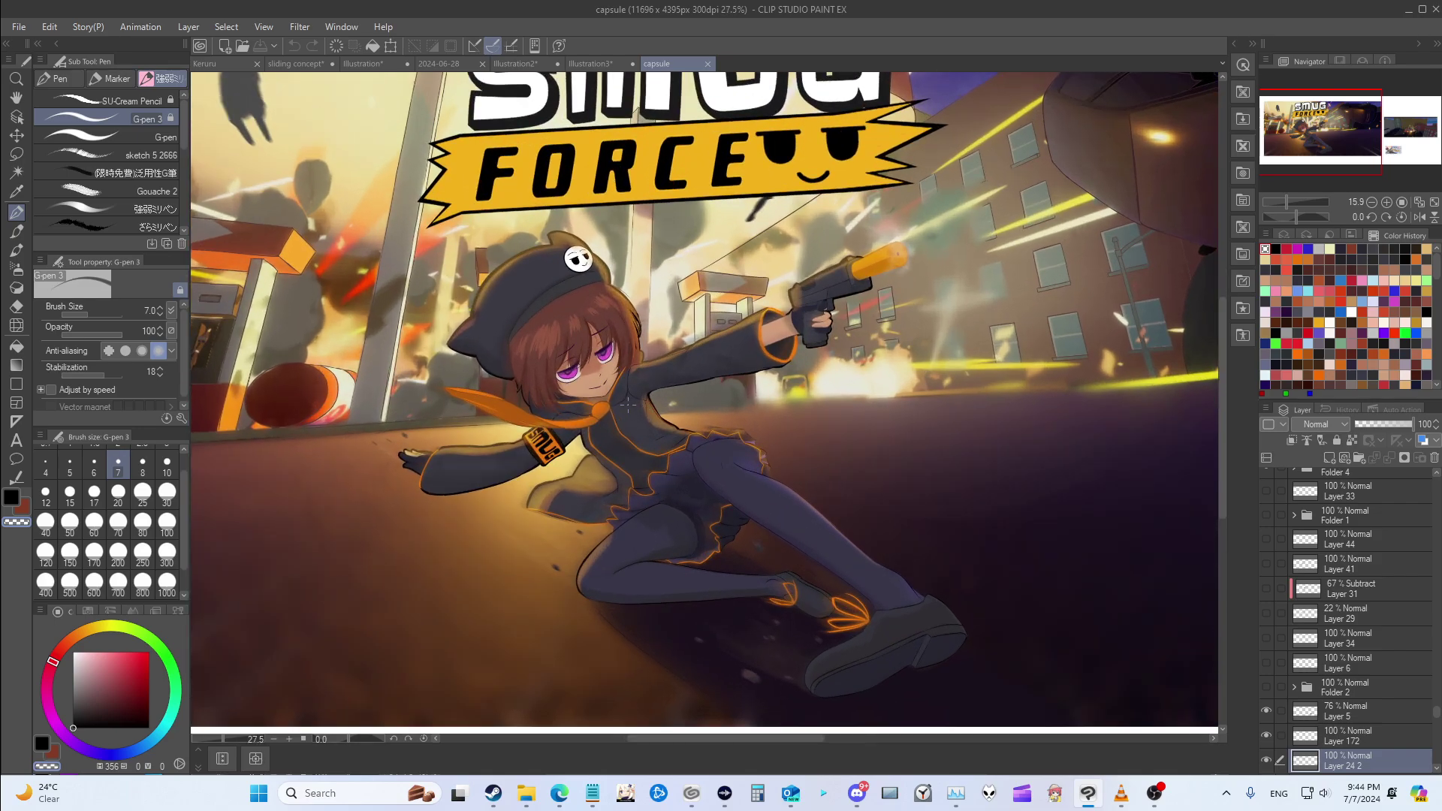
pyautogui.scroll(-4, 560, 398)
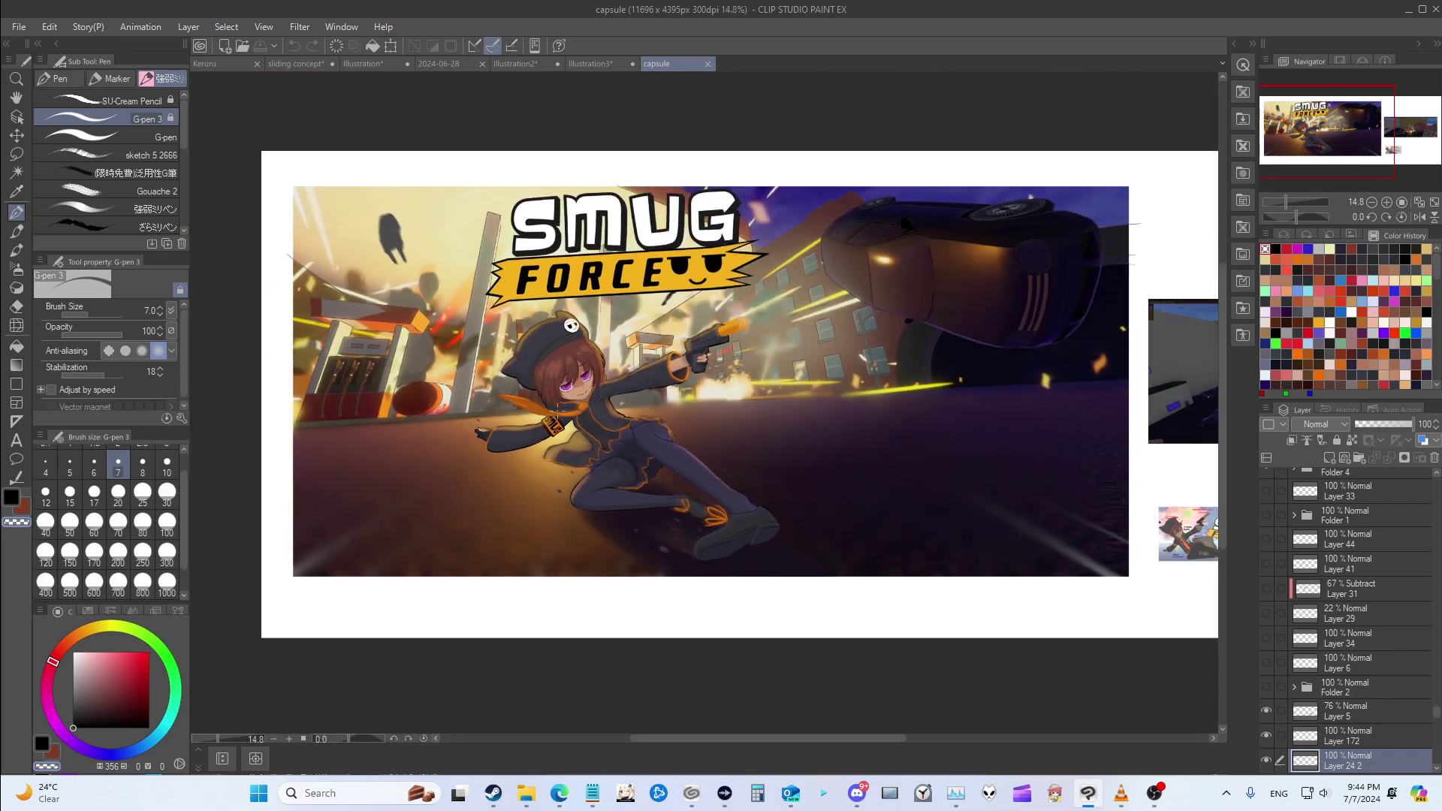
pyautogui.scroll(3, 535, 385)
pyautogui.scroll(-2, 802, 389)
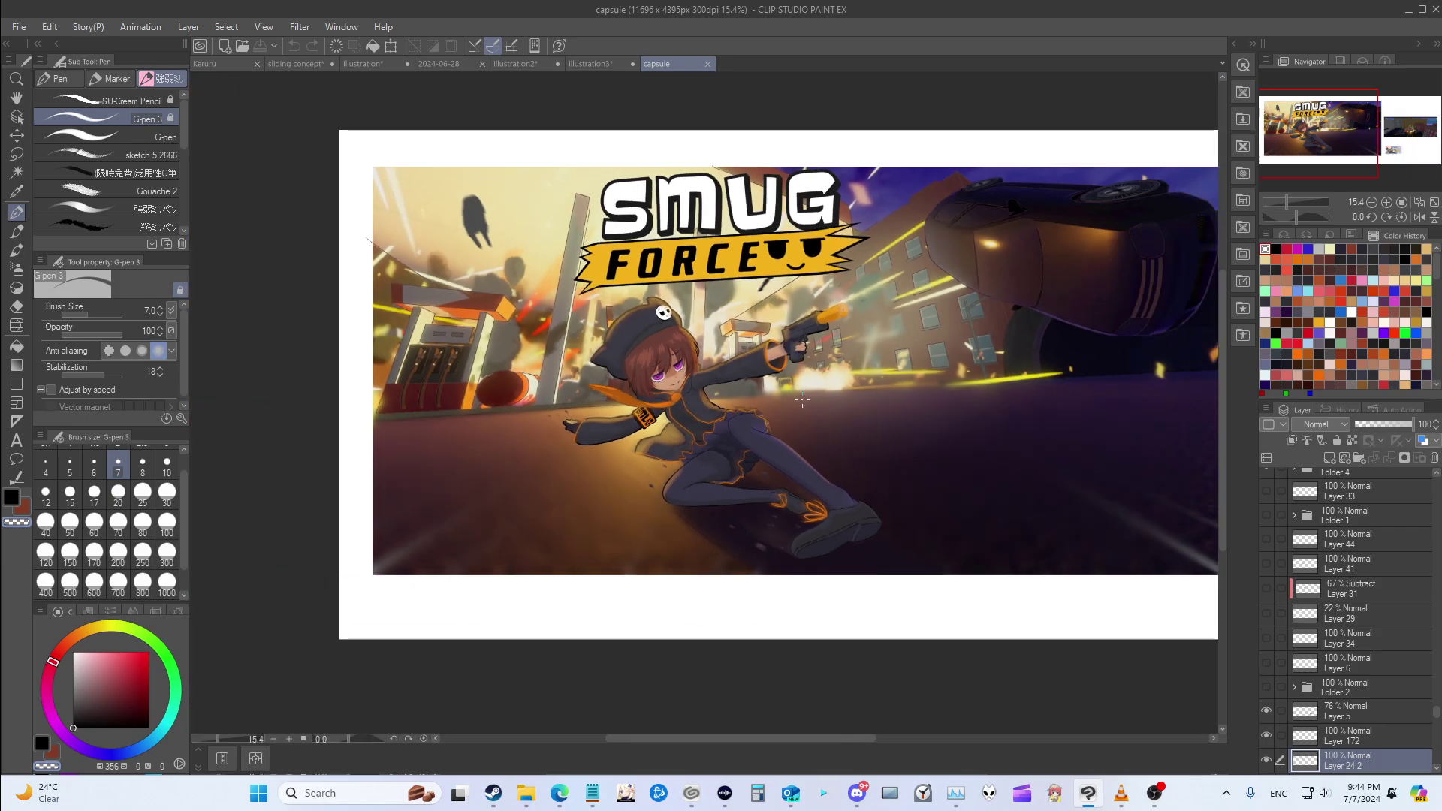
pyautogui.moveTo(780, 739); pyautogui.dragTo(792, 739)
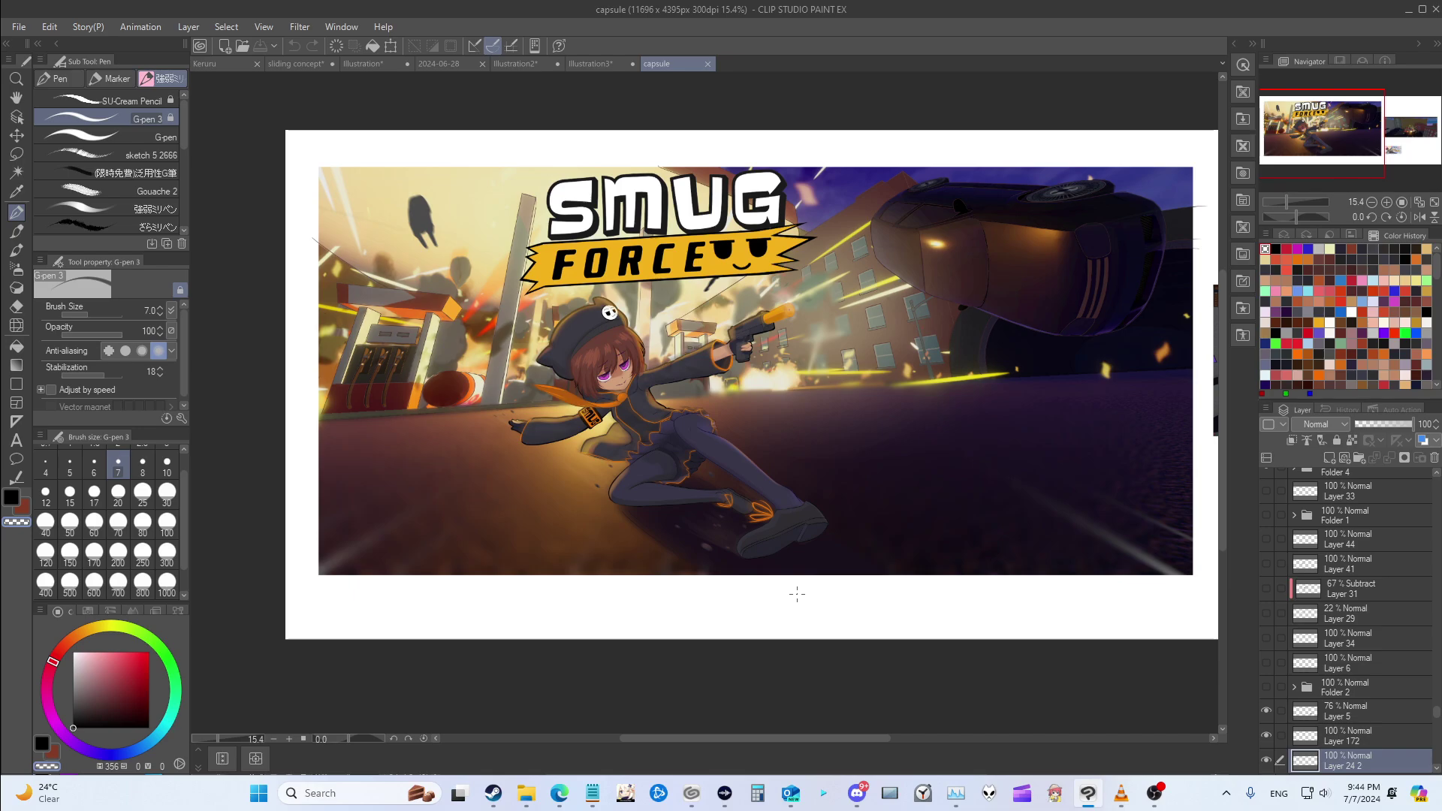
pyautogui.scroll(1, 822, 574)
pyautogui.scroll(-2, 822, 575)
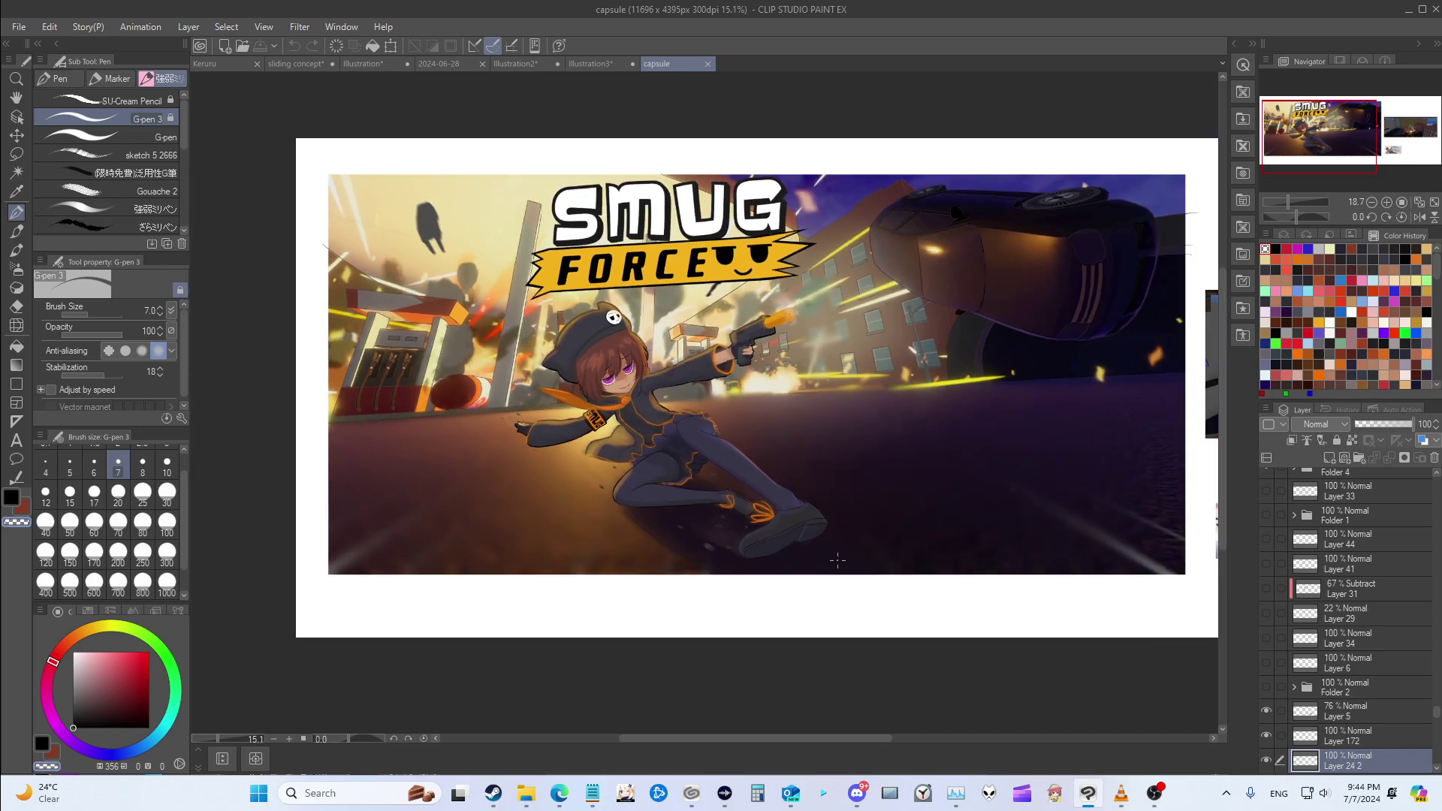
pyautogui.moveTo(804, 742); pyautogui.dragTo(814, 740)
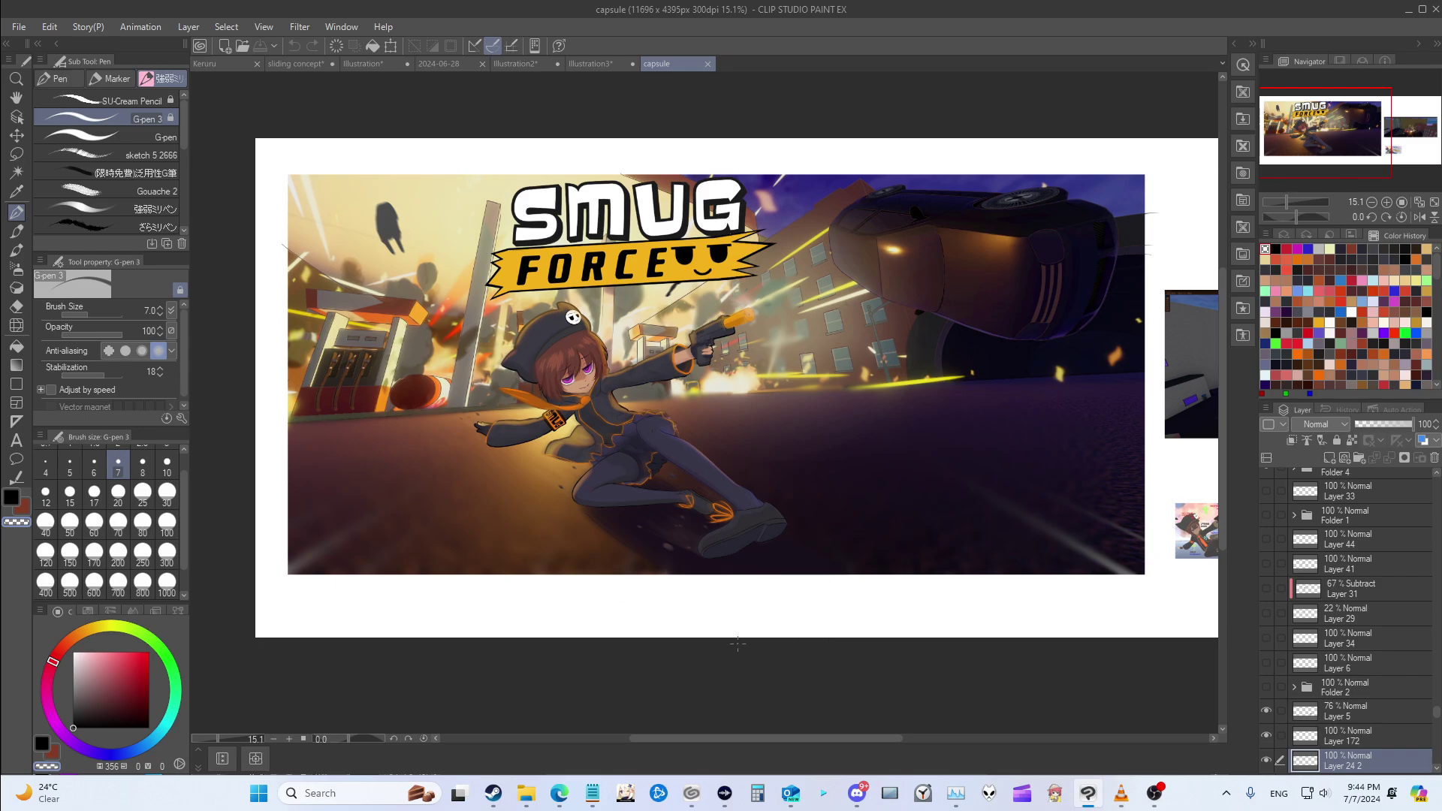
pyautogui.moveTo(708, 742); pyautogui.dragTo(714, 742)
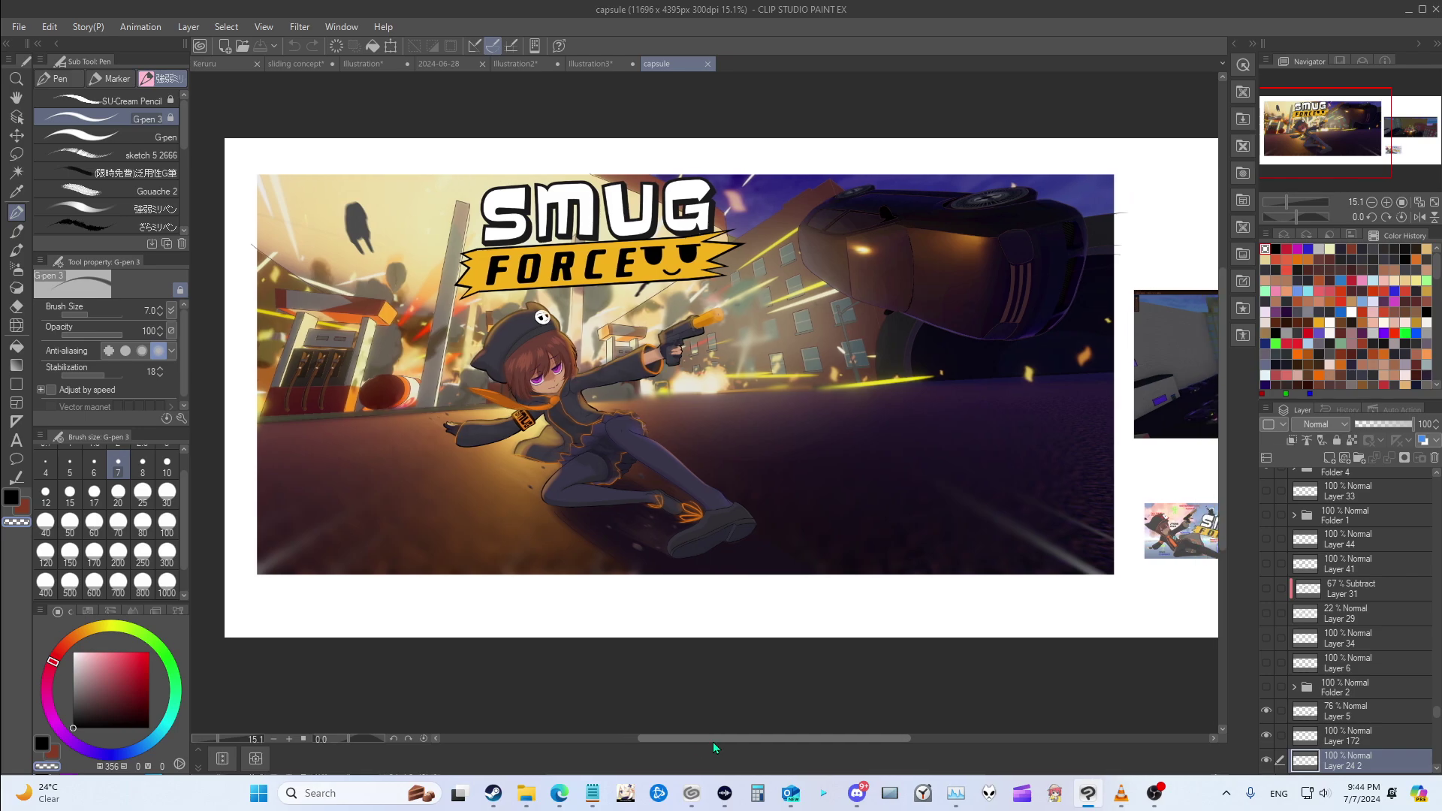